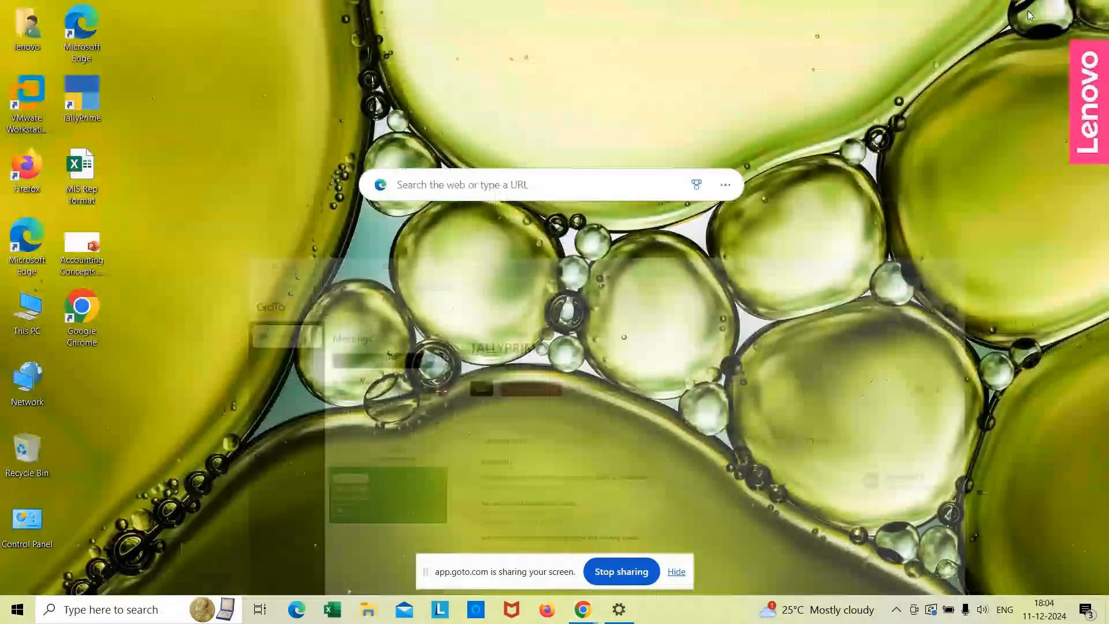
- Launch TallyPrime from its desktop shortcut to reach the License dialog
double_click(83, 117)
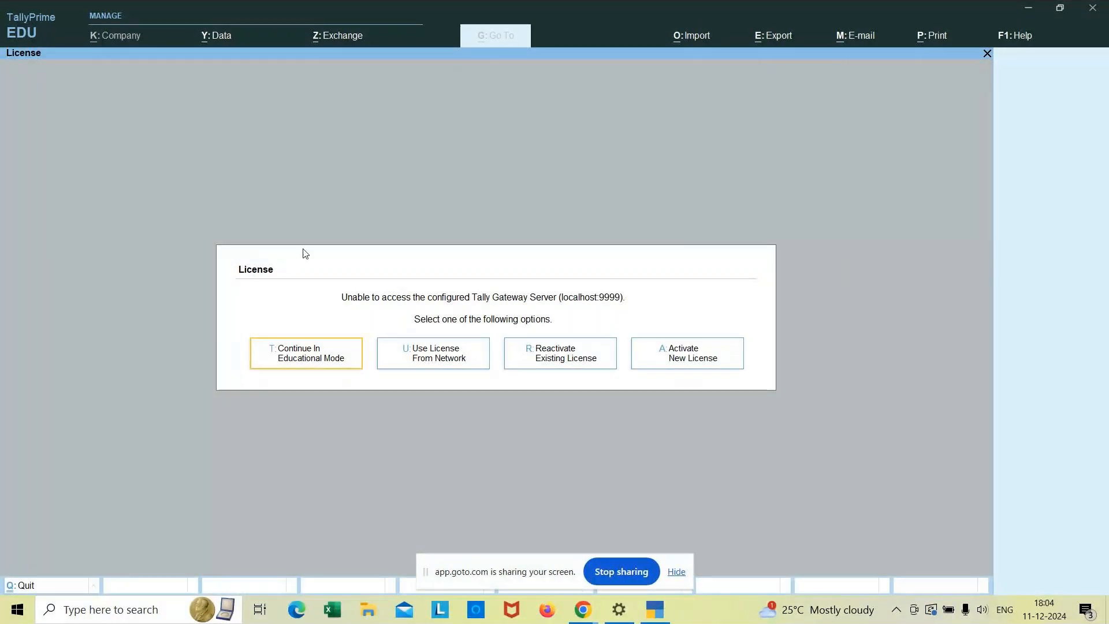
- Continue in Educational Mode and load the MCC 2024 company through Company > Select
left_click(326, 356)
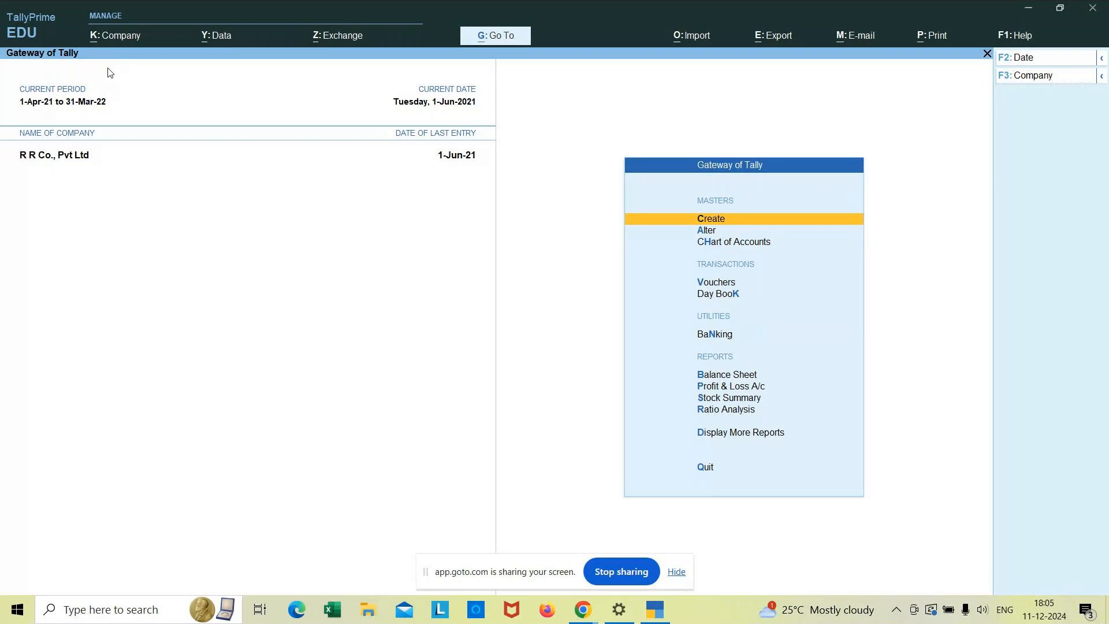
left_click(112, 39)
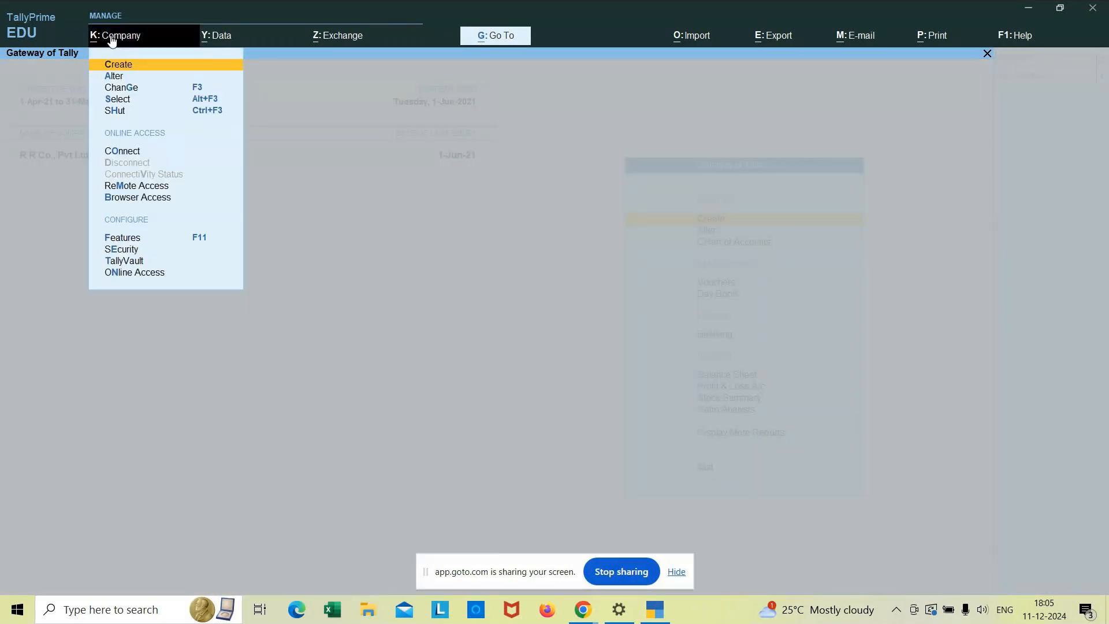
left_click(121, 95)
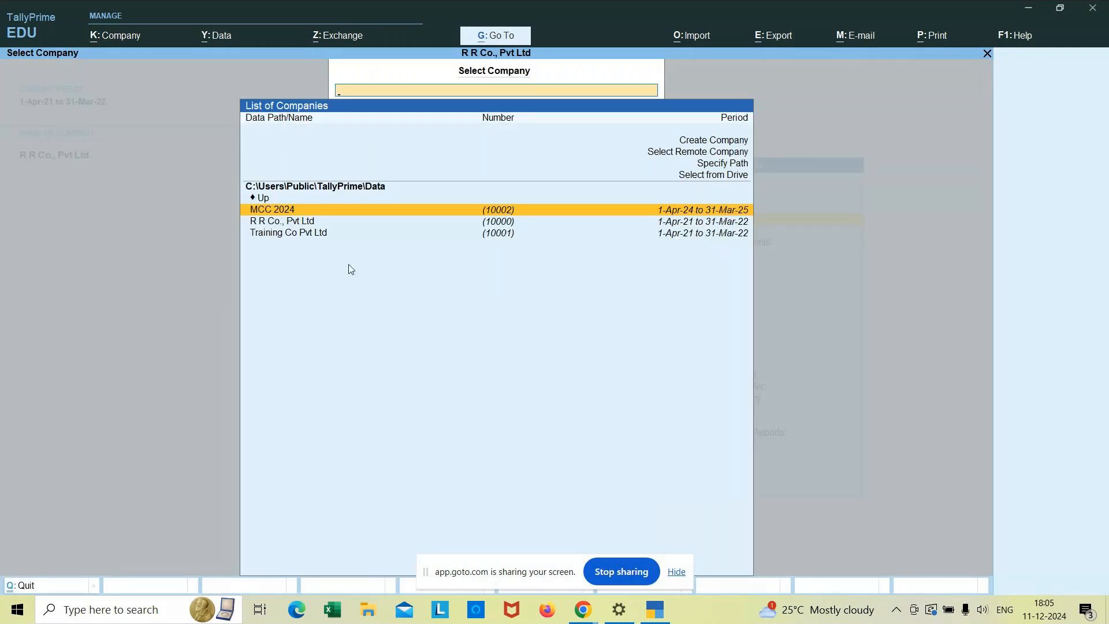
left_click(385, 210)
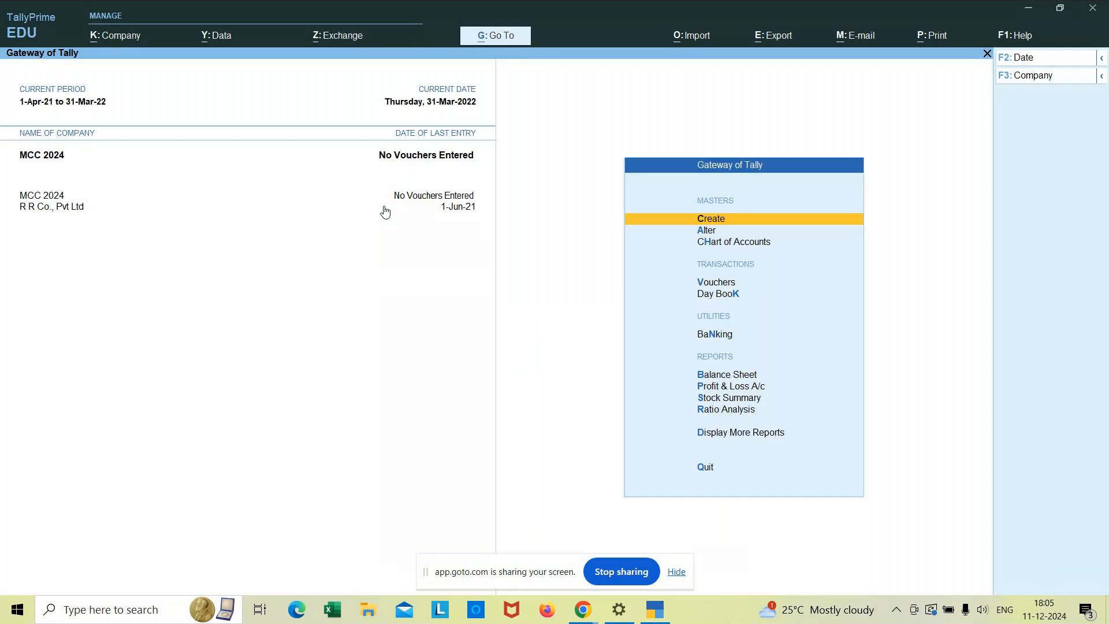
- Shut the R R Co., Pvt Ltd company through Company > Shut, leaving only MCC 2024
left_click(115, 35)
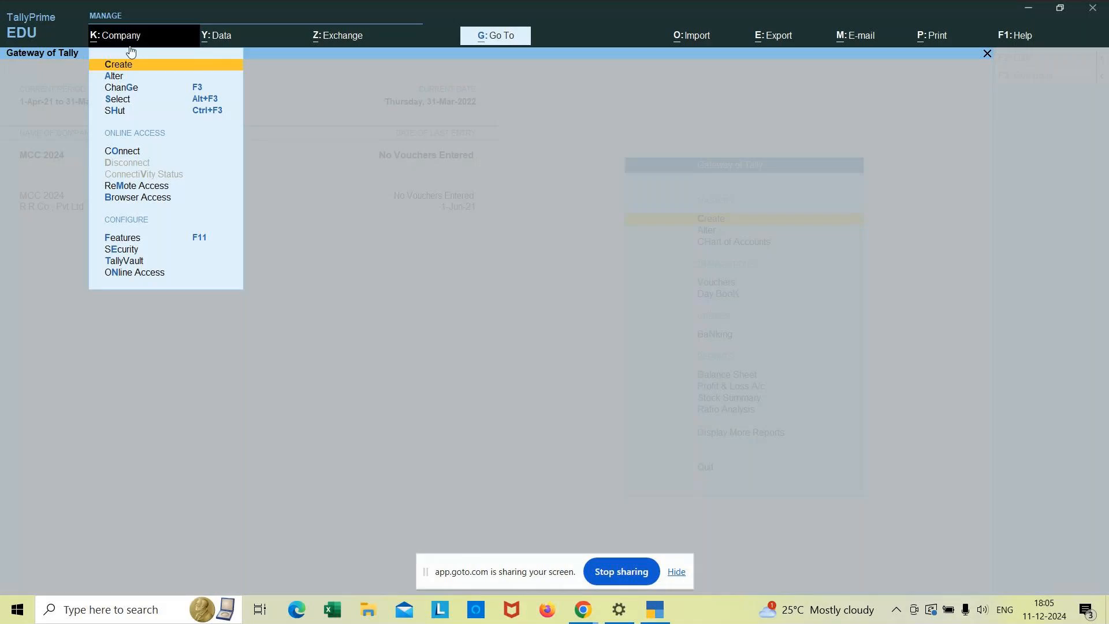
left_click(116, 111)
key("Down")
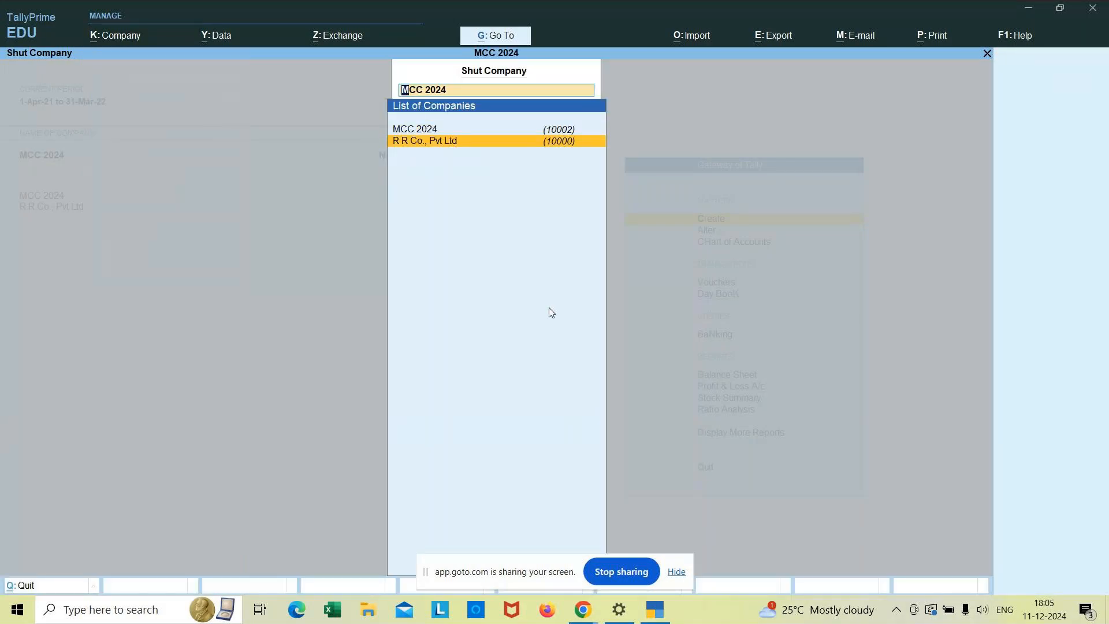
key("Return")
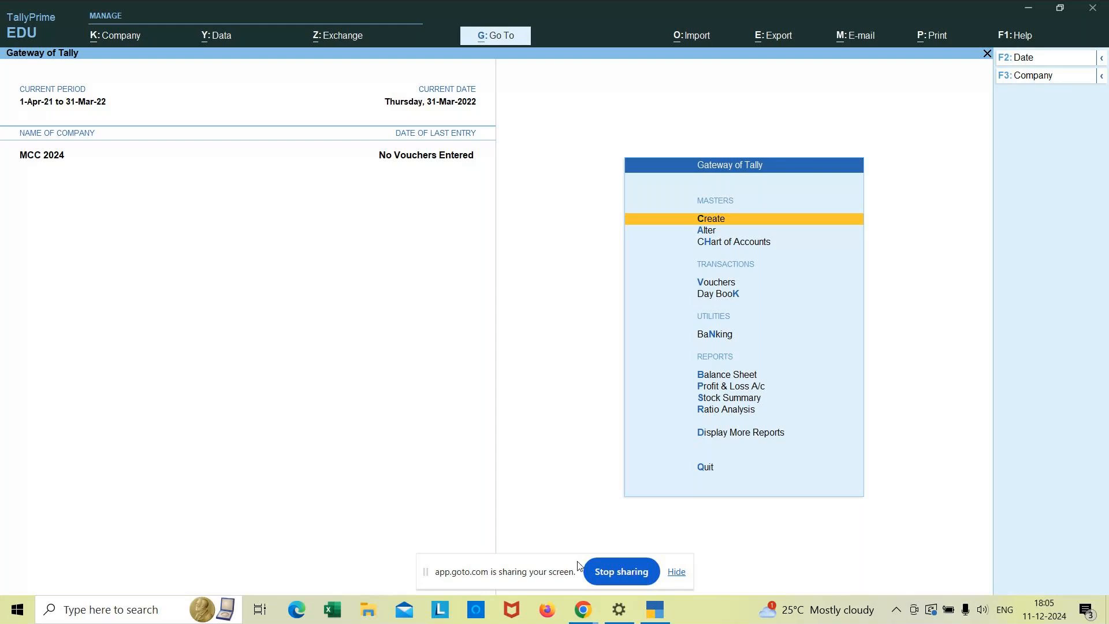
mouse_move(584, 617)
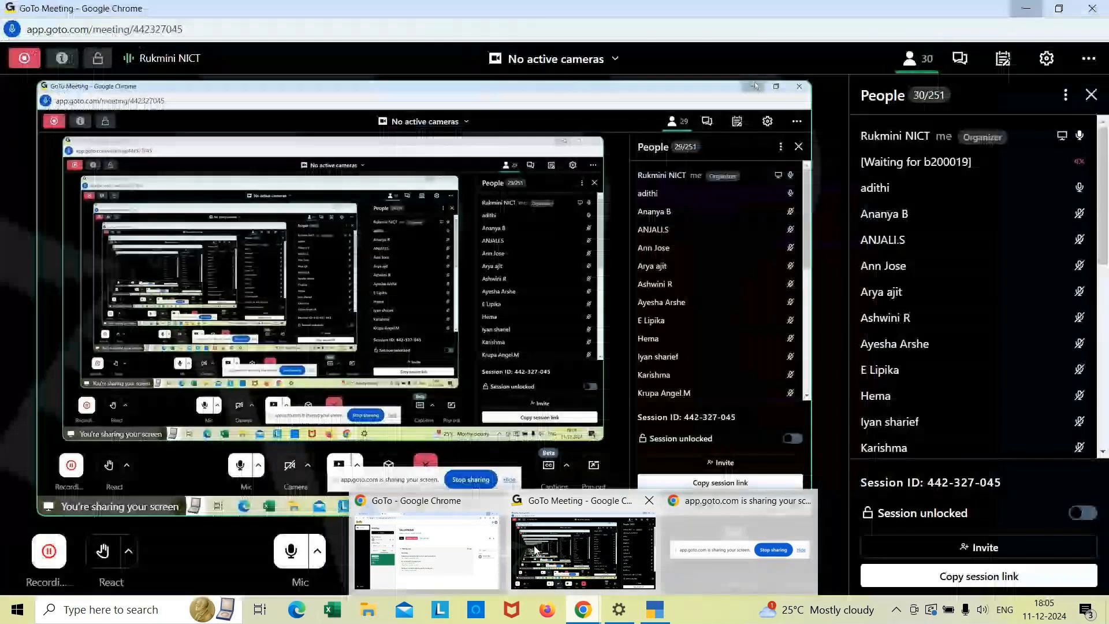
- Check the GoTo Meeting window, then return to TallyPrime's MCC 2024 Gateway of Tally
left_click(535, 550)
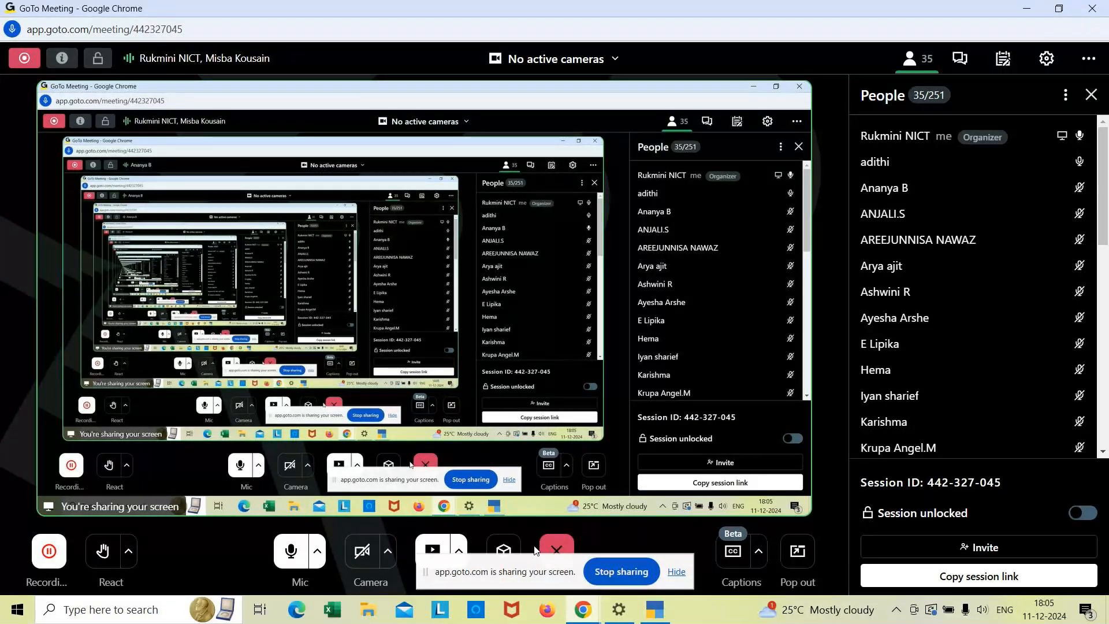
key("alt+Tab")
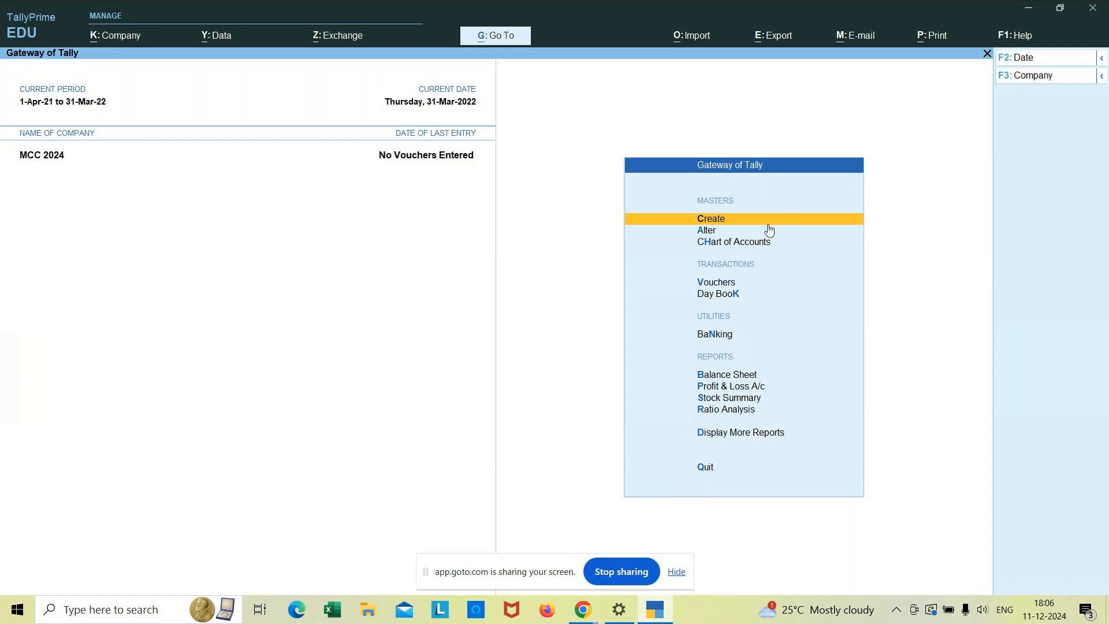
- Open Create from the Gateway of Tally to list the masters available for MCC 2024
left_click(736, 218)
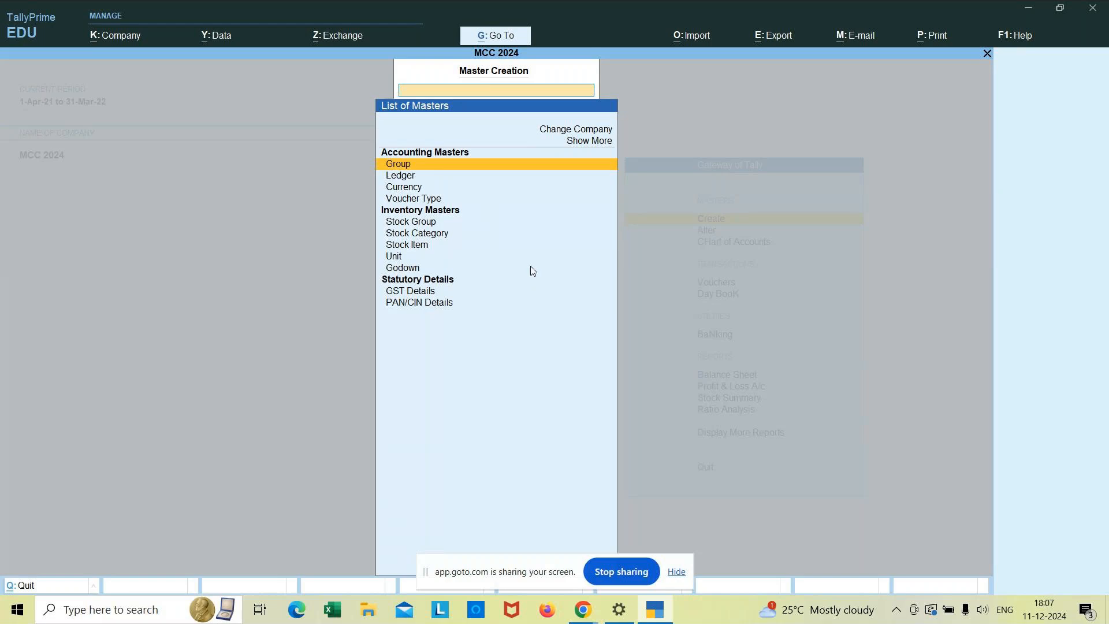
- Leave Master Creation and review the list of masters available to alter
key("Escape")
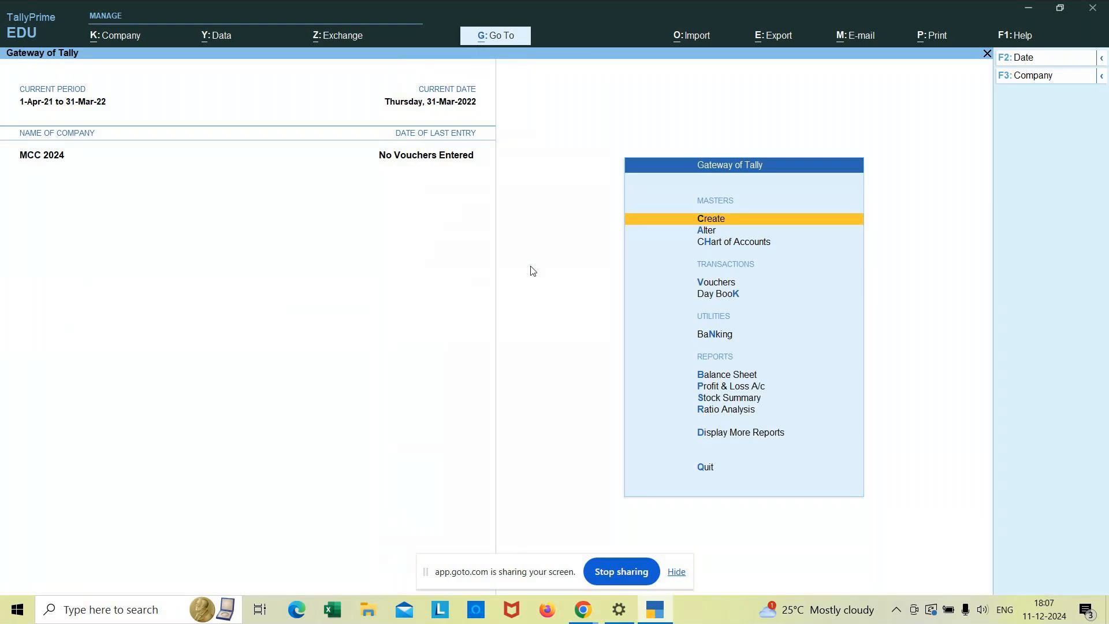
key("Down")
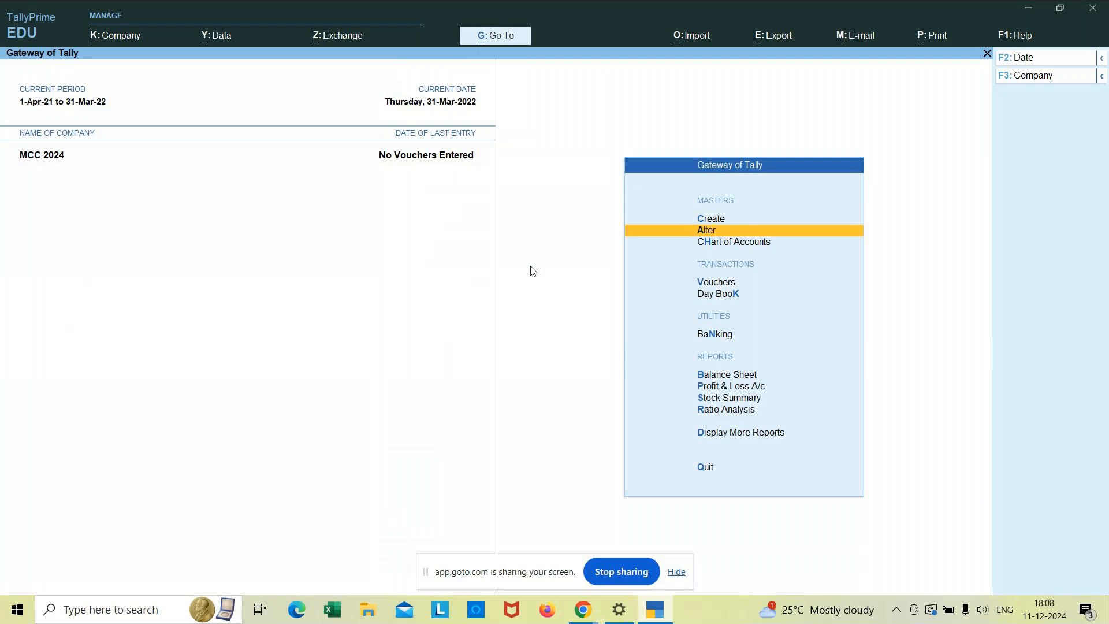
key("Return")
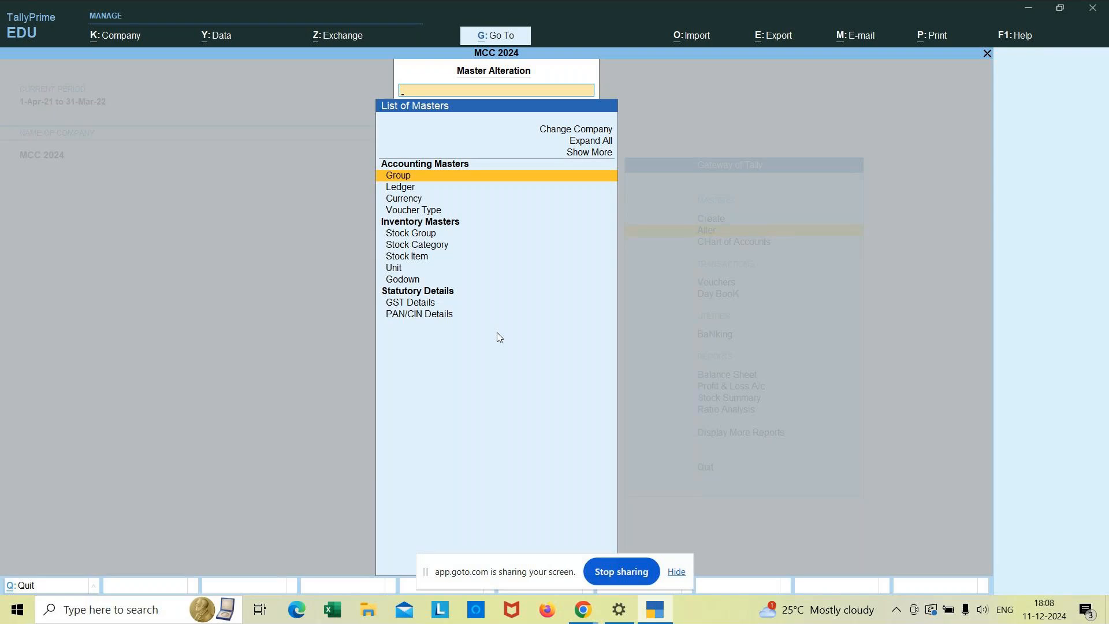
key("Escape")
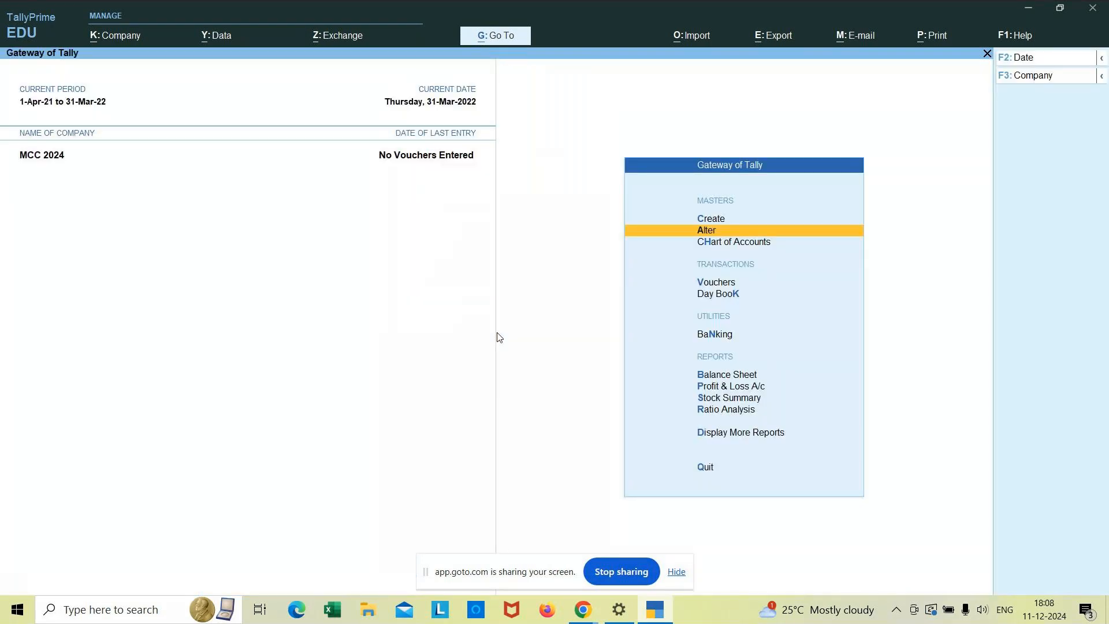
- View the Chart of Accounts, switching from Ledgers to Groups, then return to the Gateway
key("Down")
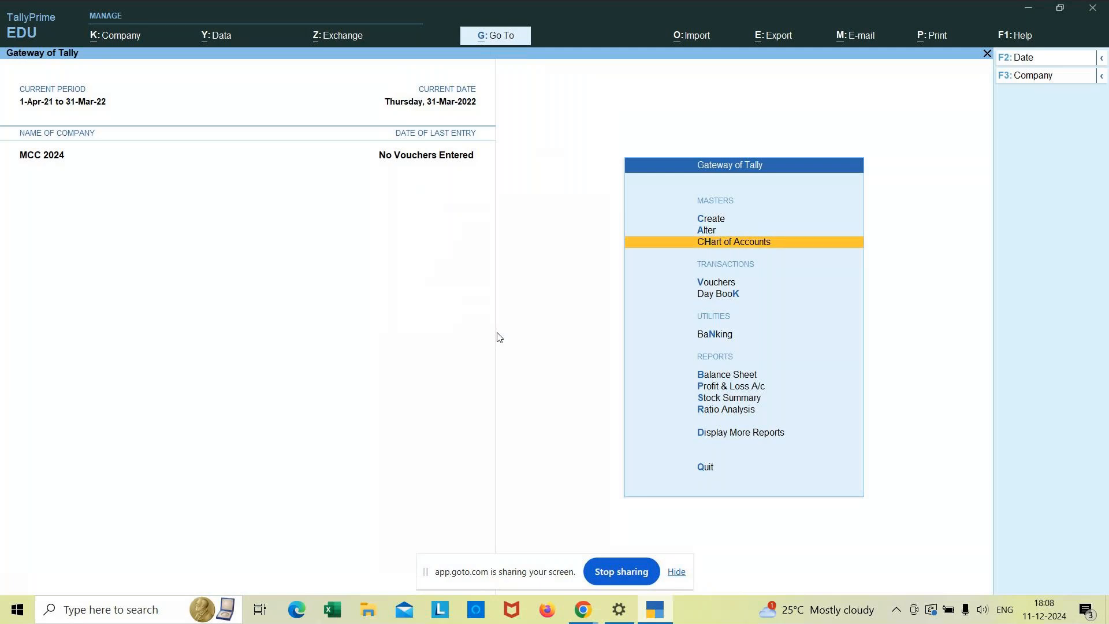
key("Return")
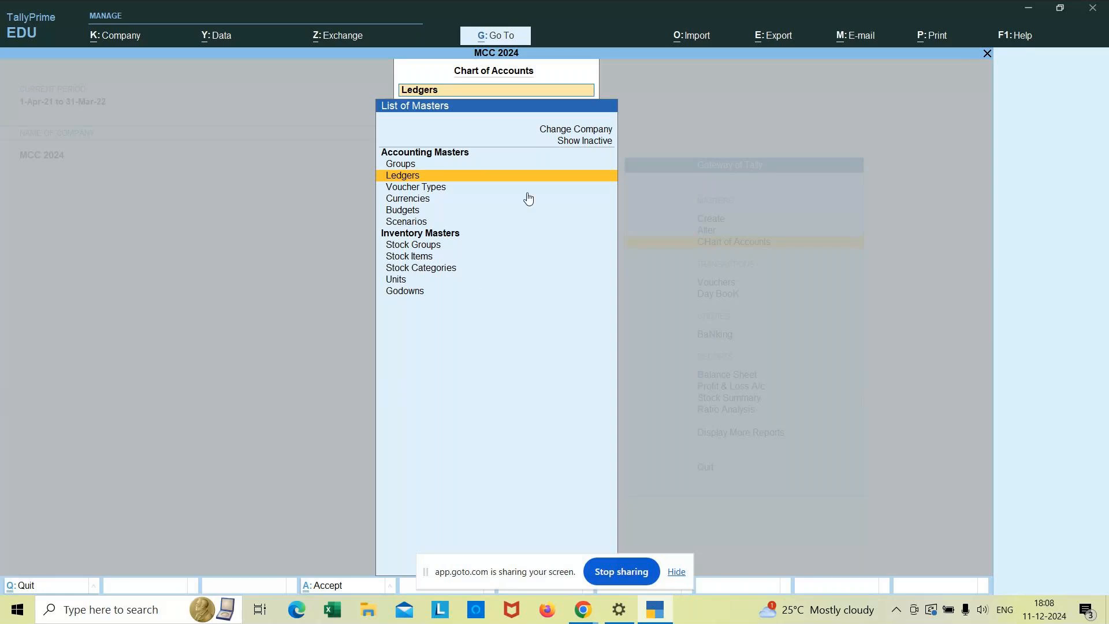
key("BackSpace")
key("Escape")
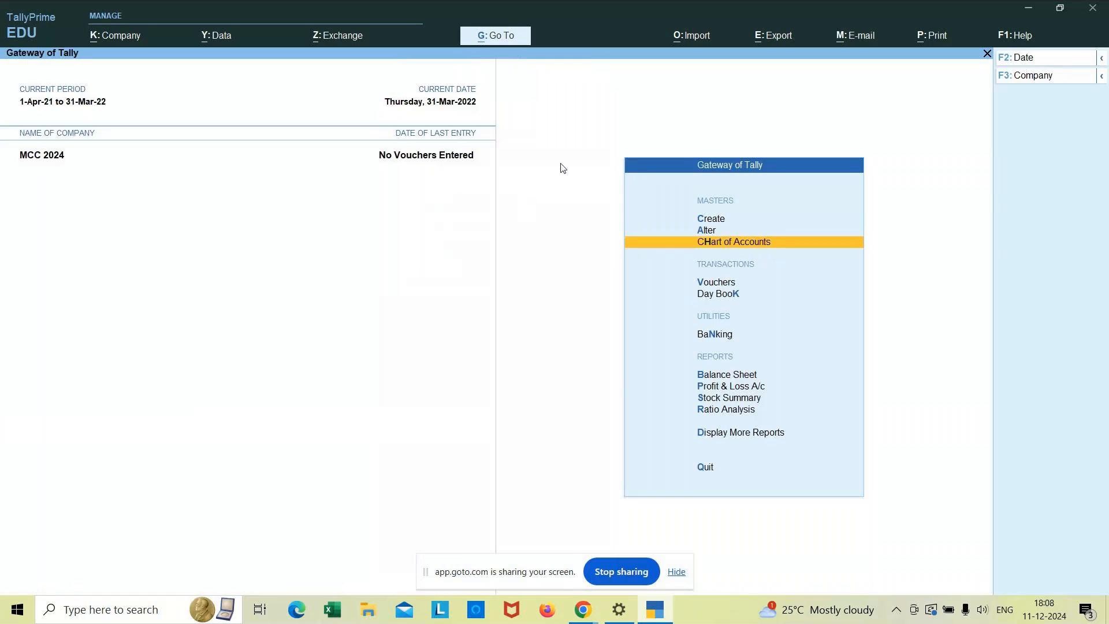
left_click(717, 220)
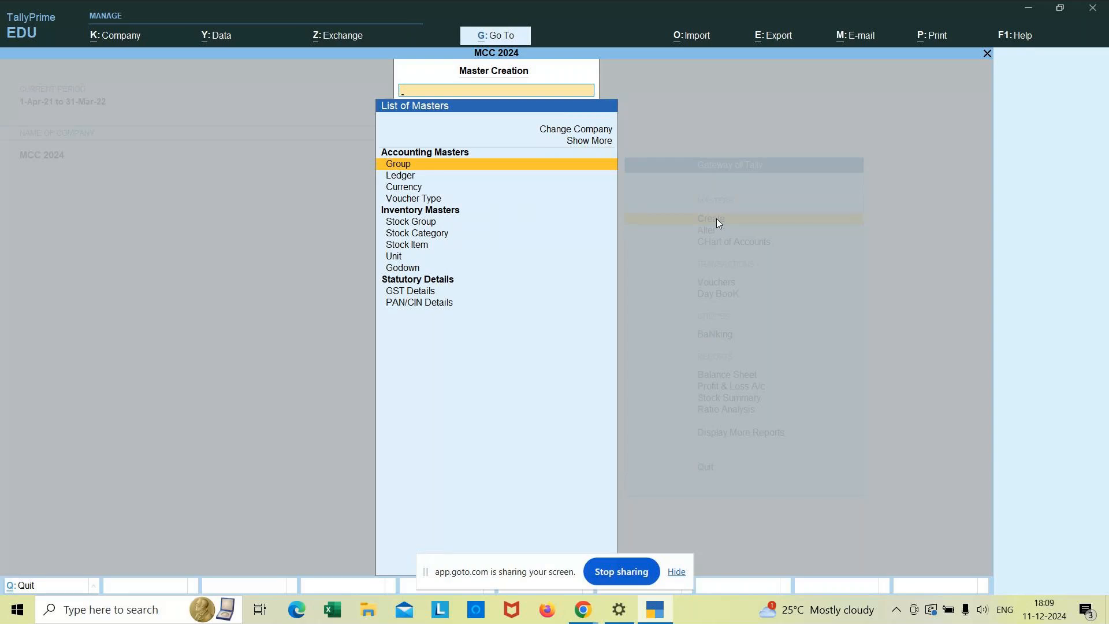
key("Escape")
key("Down")
key("Return")
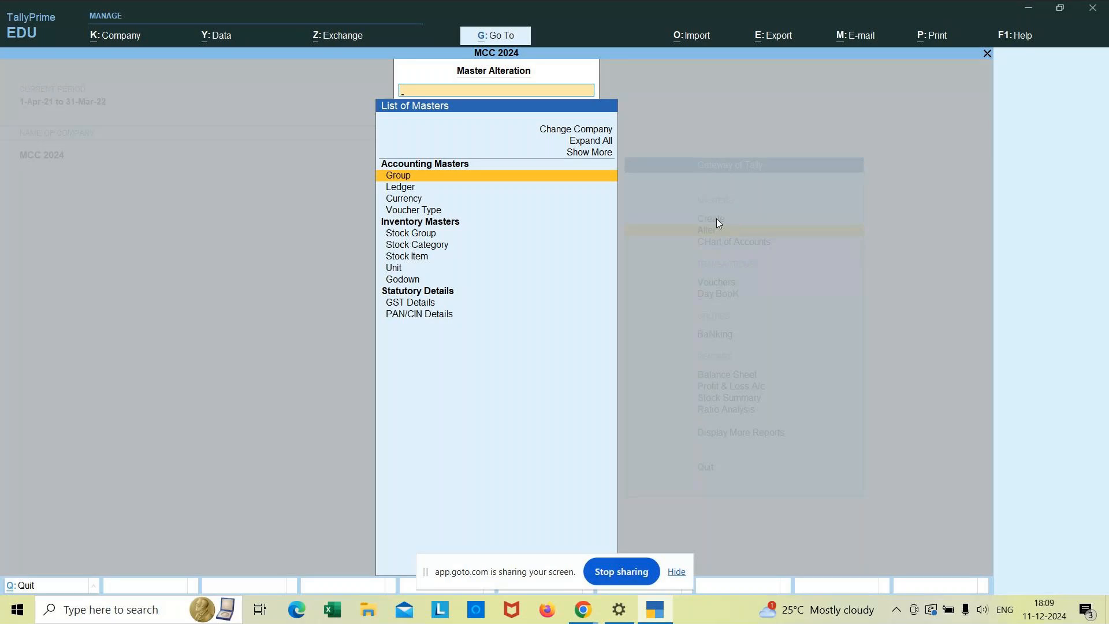
key("Escape")
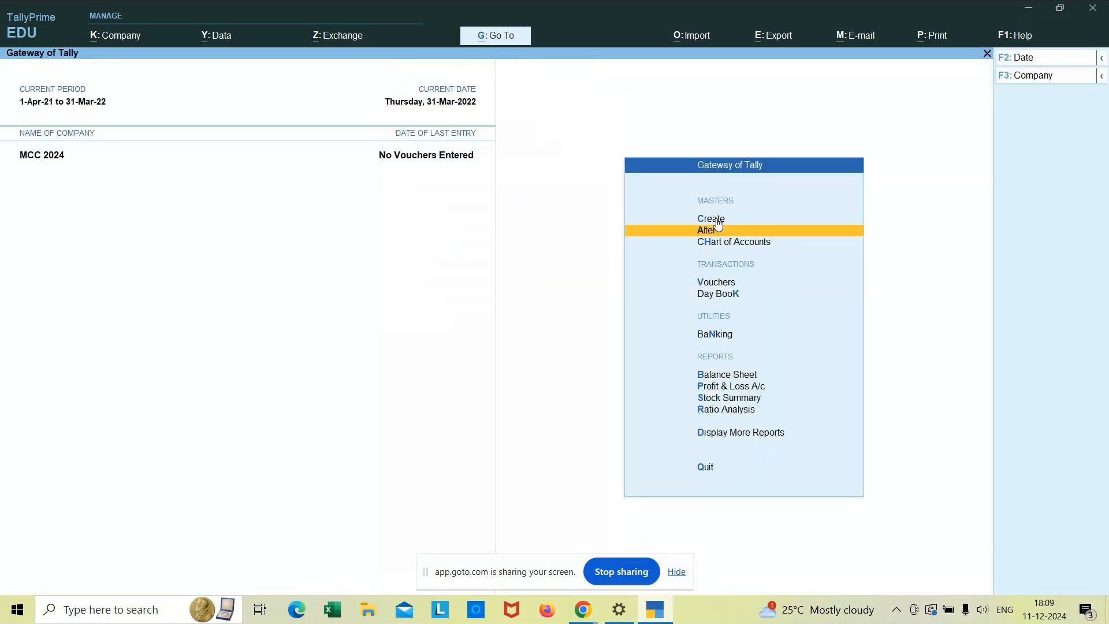
key("Down")
key("Return")
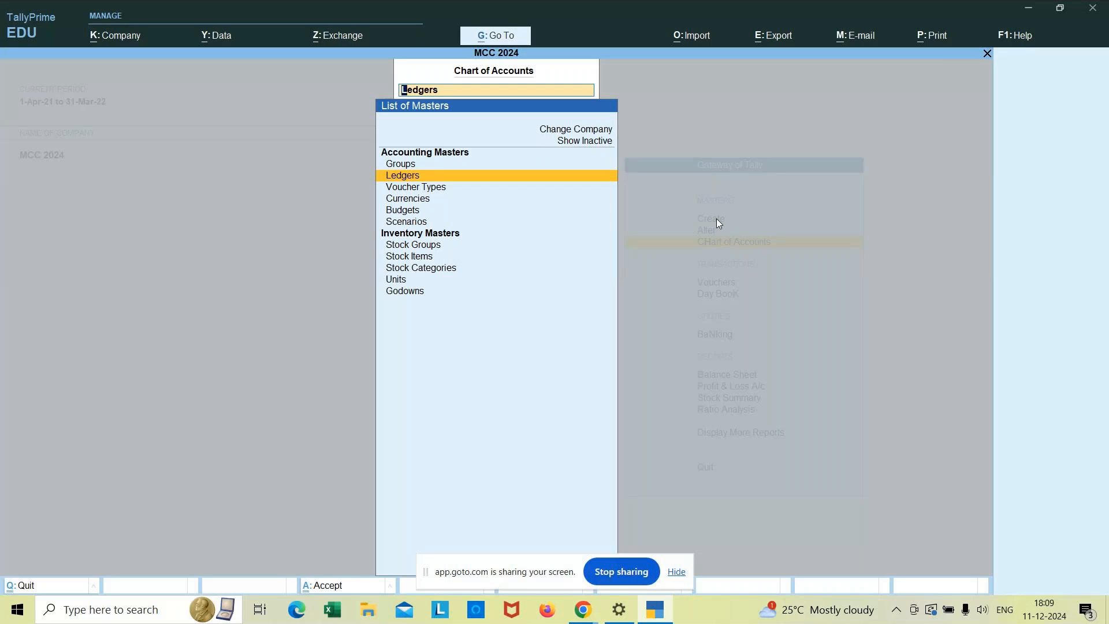
key("Up")
key("Escape")
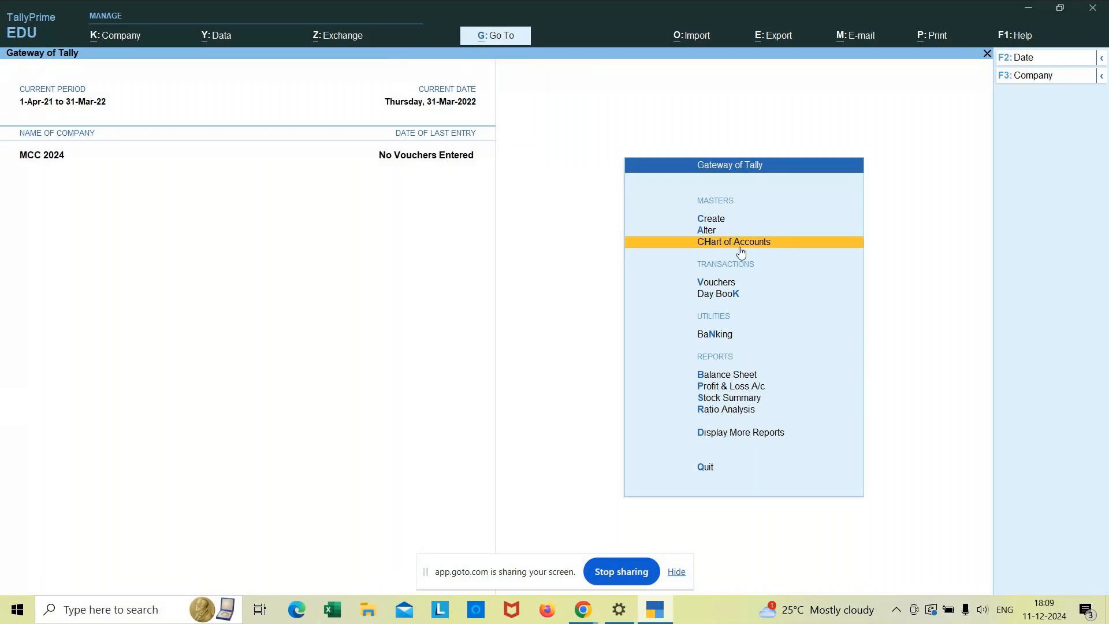
left_click(714, 220)
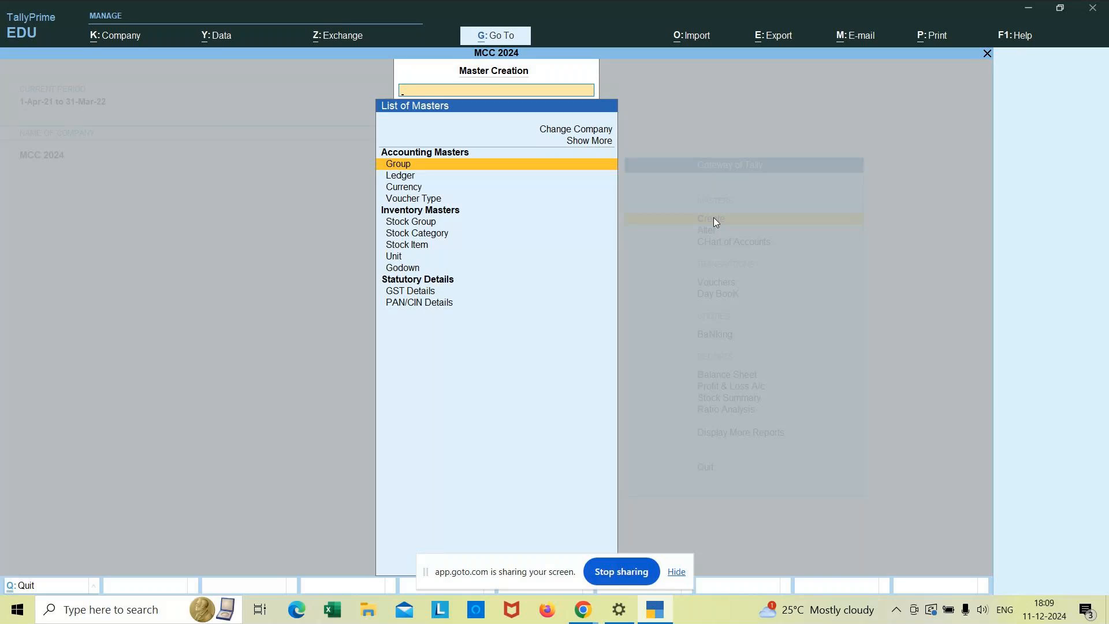
key("Escape")
key("Down")
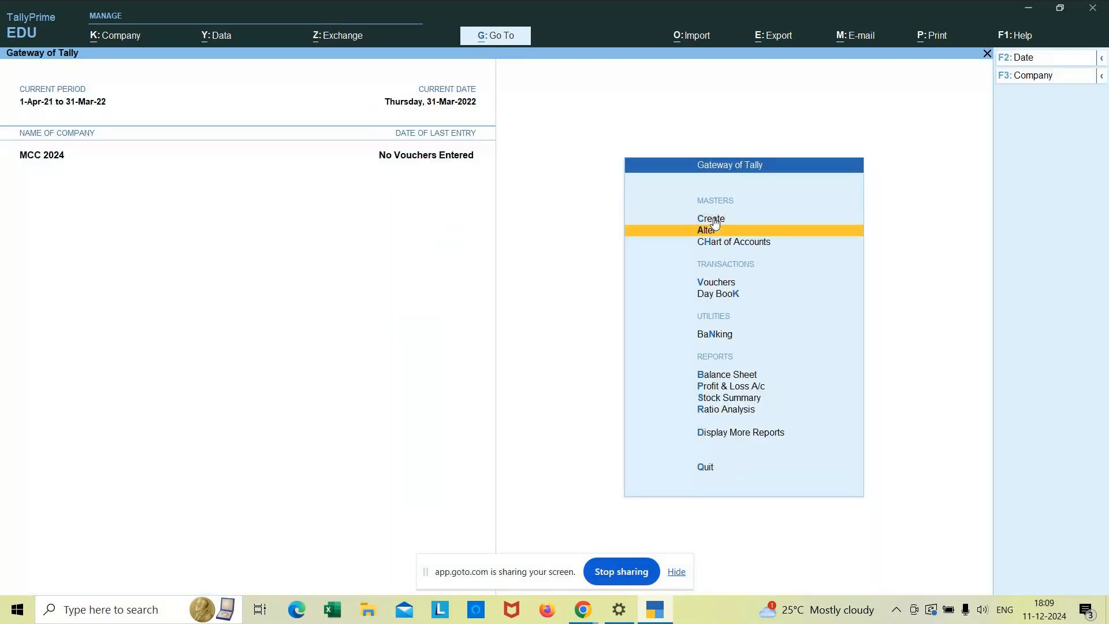
key("Return")
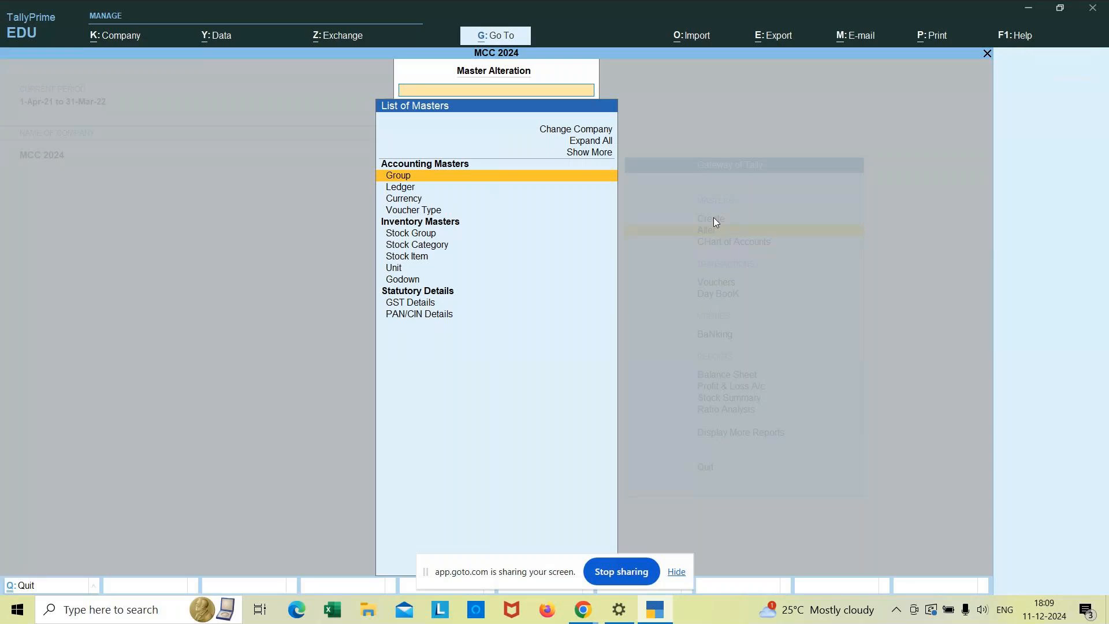
key("Escape")
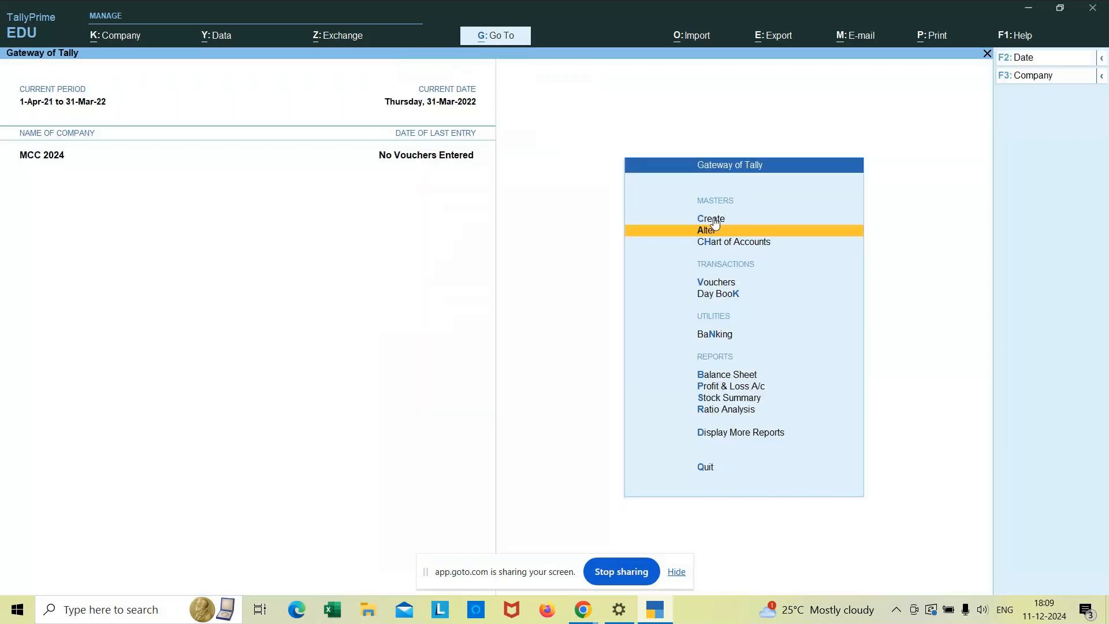
key("Down")
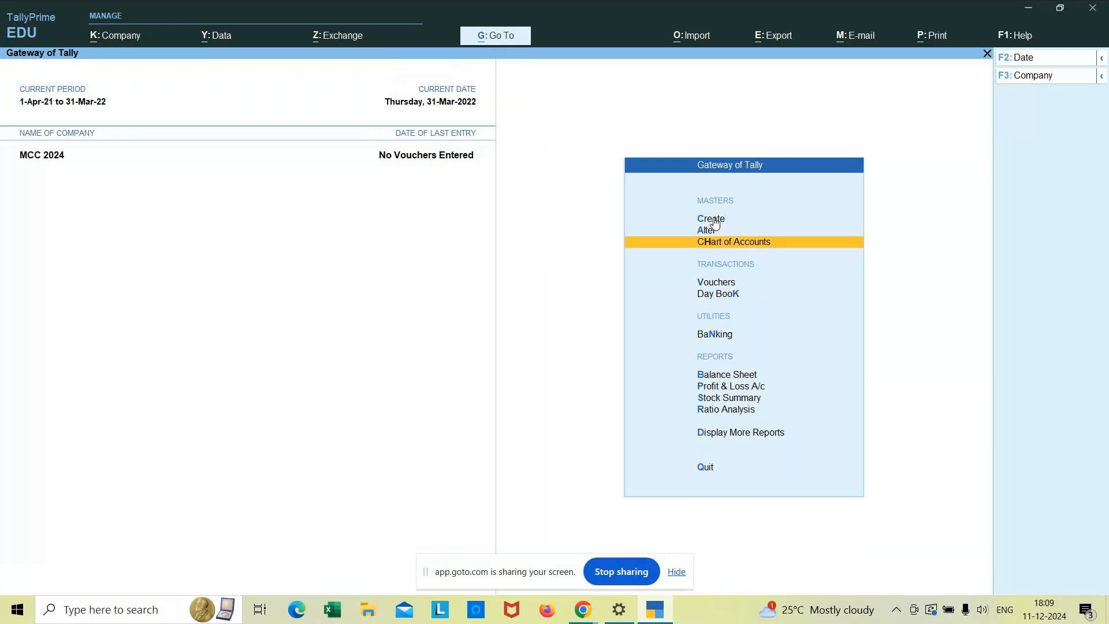
key("Return")
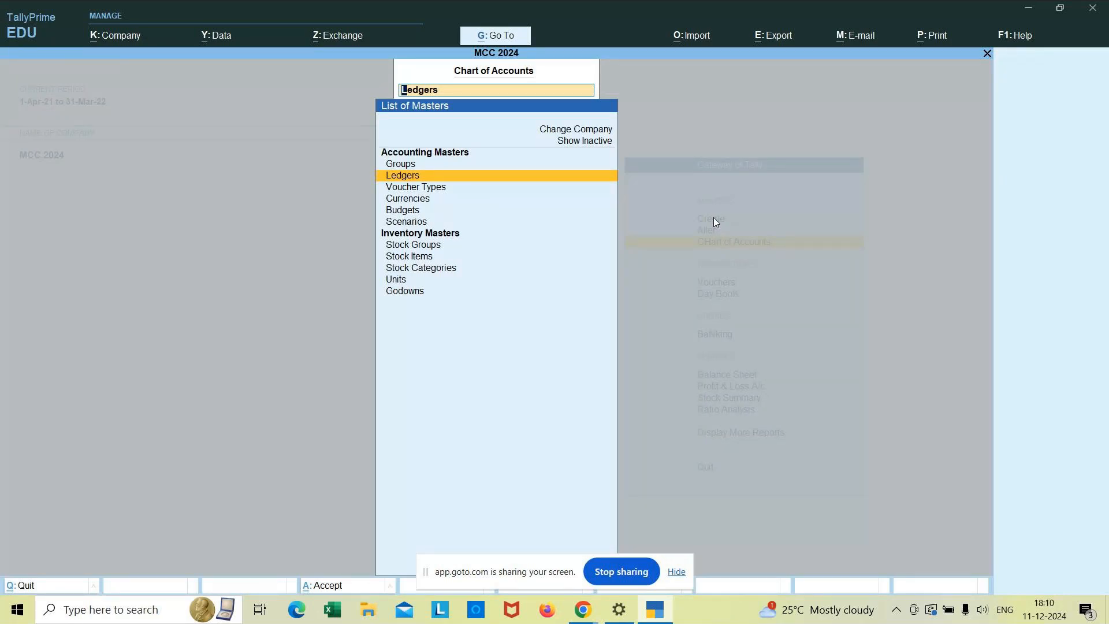
key("Escape")
key("Escape")
key("Up")
key("Up")
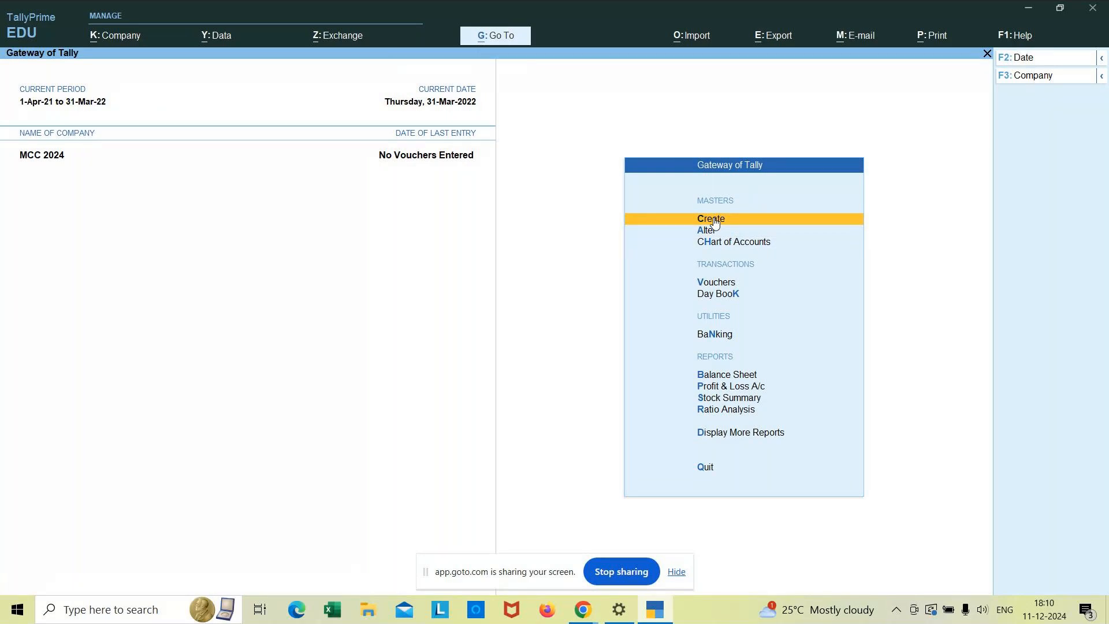
- Reopen the master creation list with Currency highlighted, then switch to File Explorer's Quick access
key("Return")
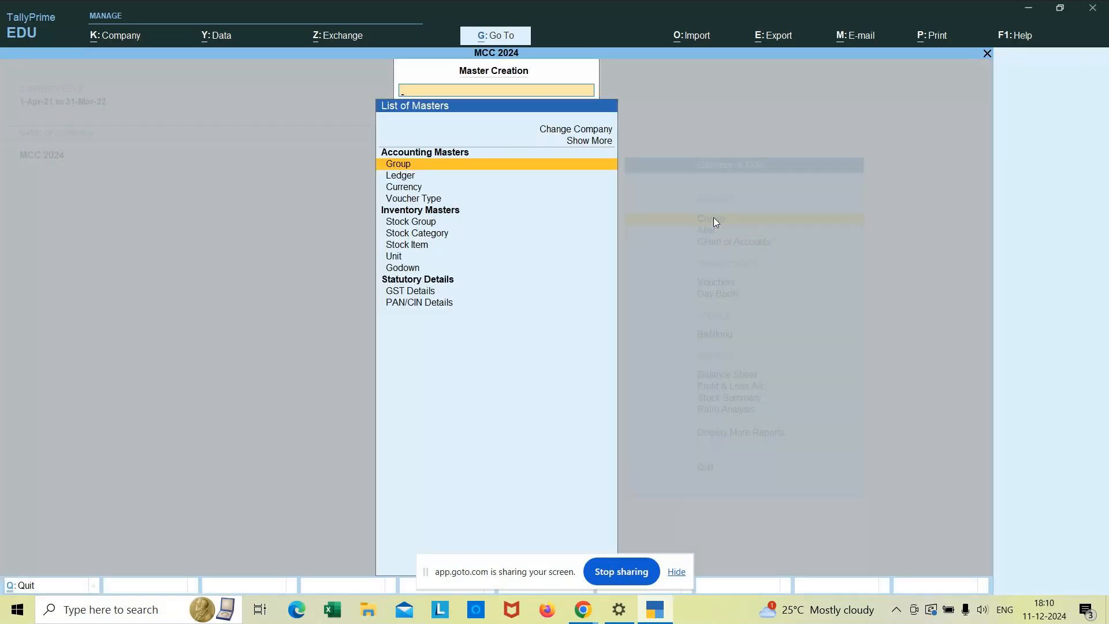
key("Down")
key("Down")
key("Down")
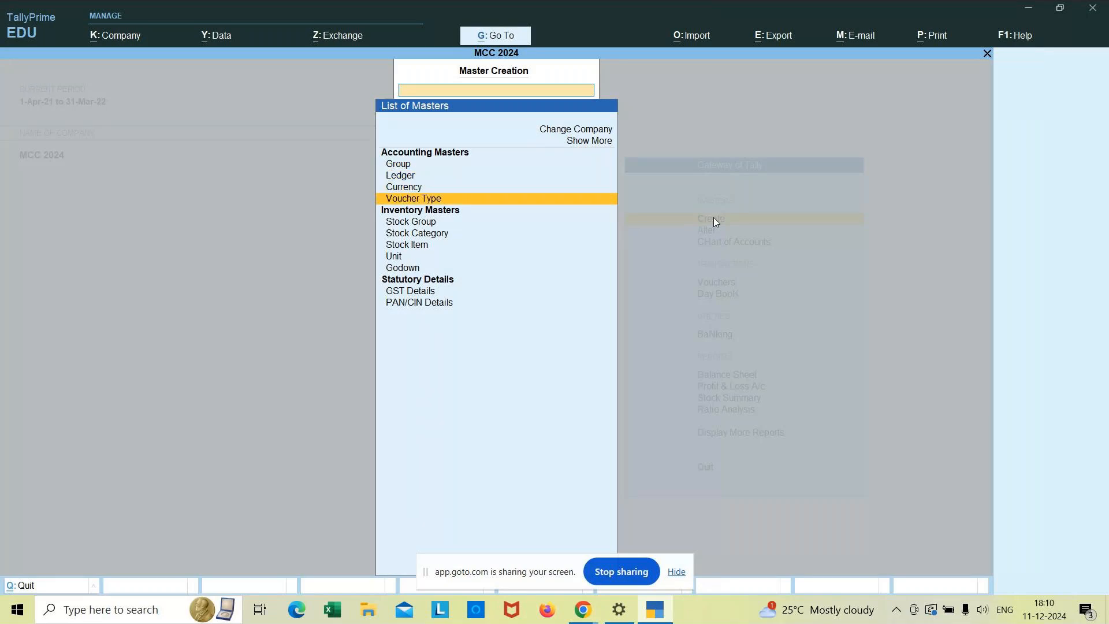
key("Up")
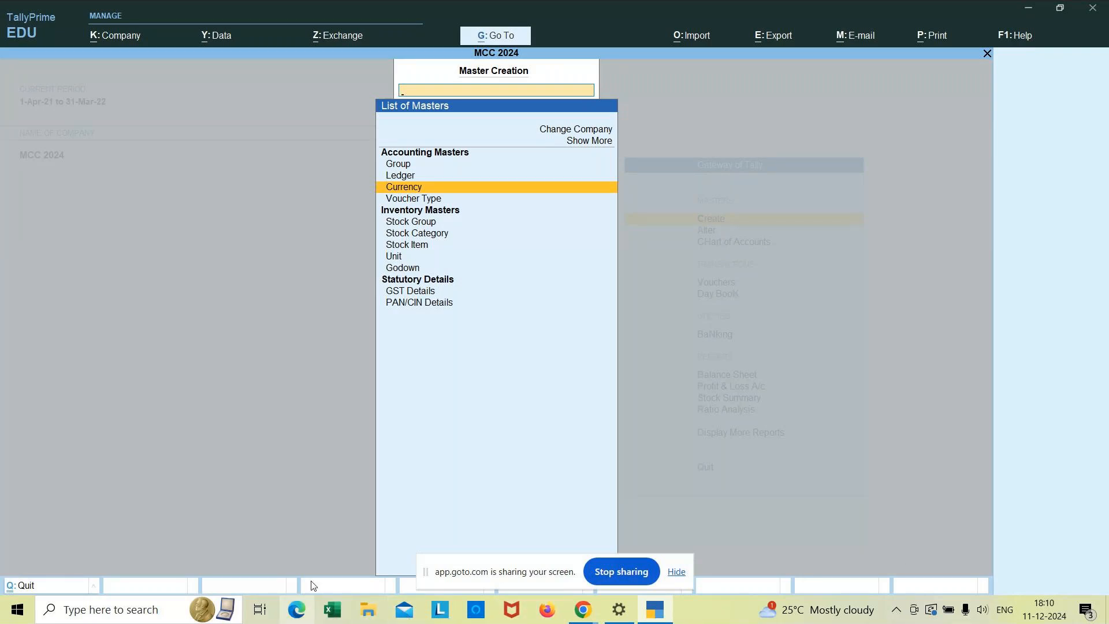
left_click(368, 615)
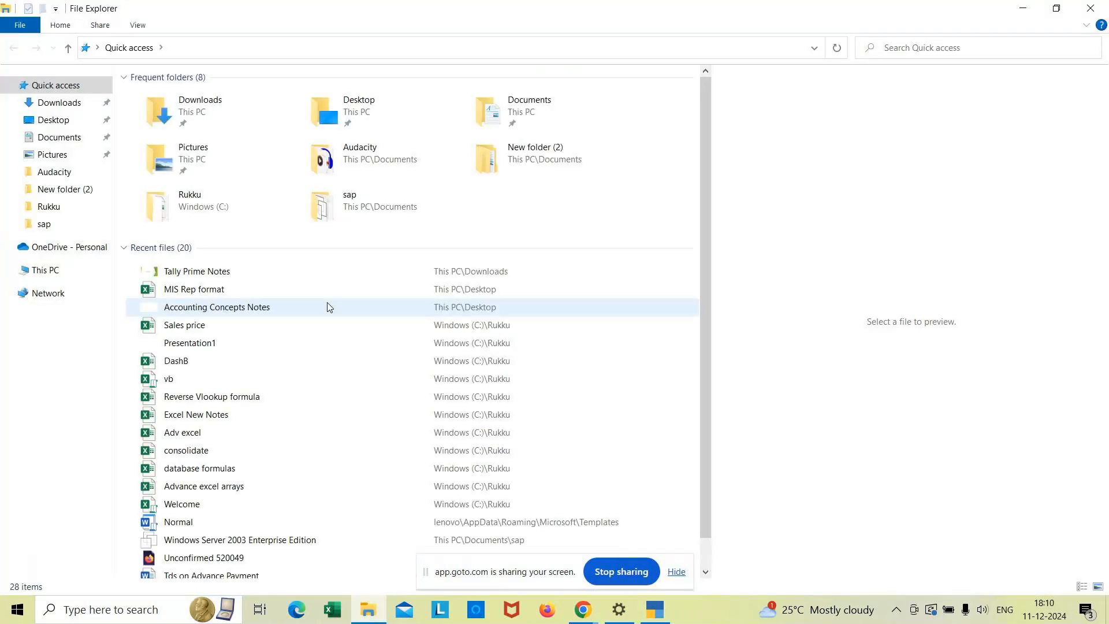
- Open the Tally Prime Notes file from Recent files, then return to TallyPrime's master list
double_click(218, 271)
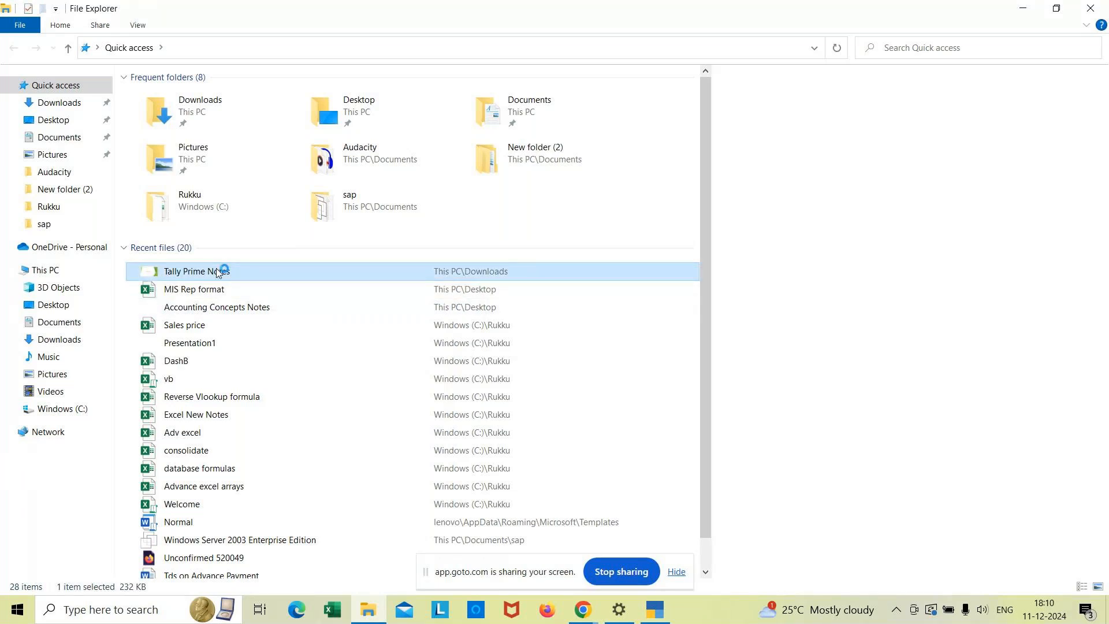
mouse_move(657, 615)
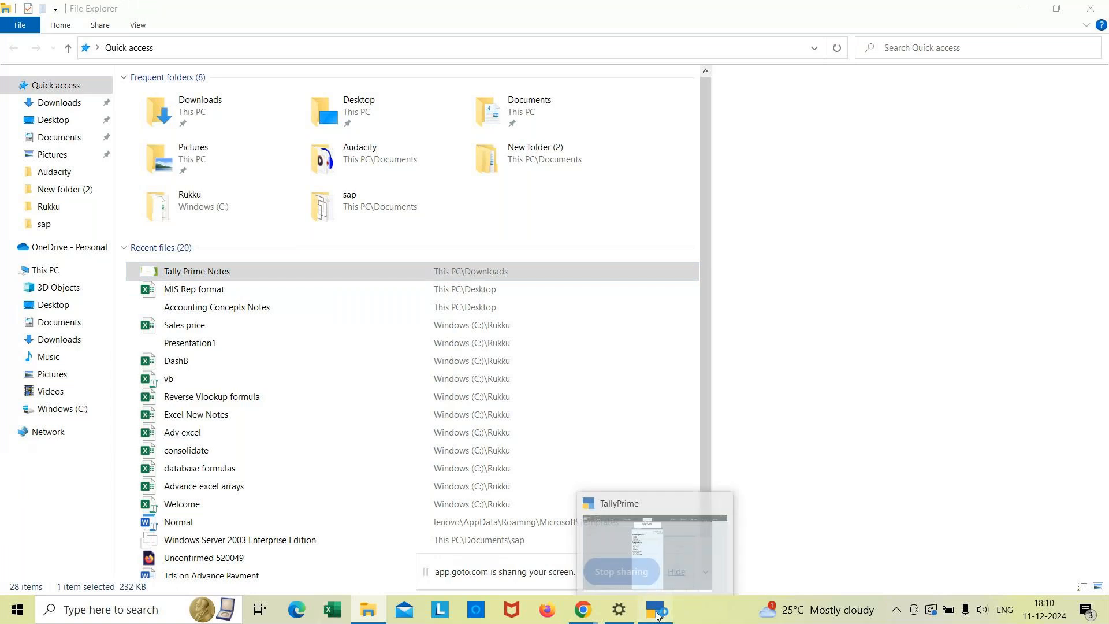
left_click(657, 616)
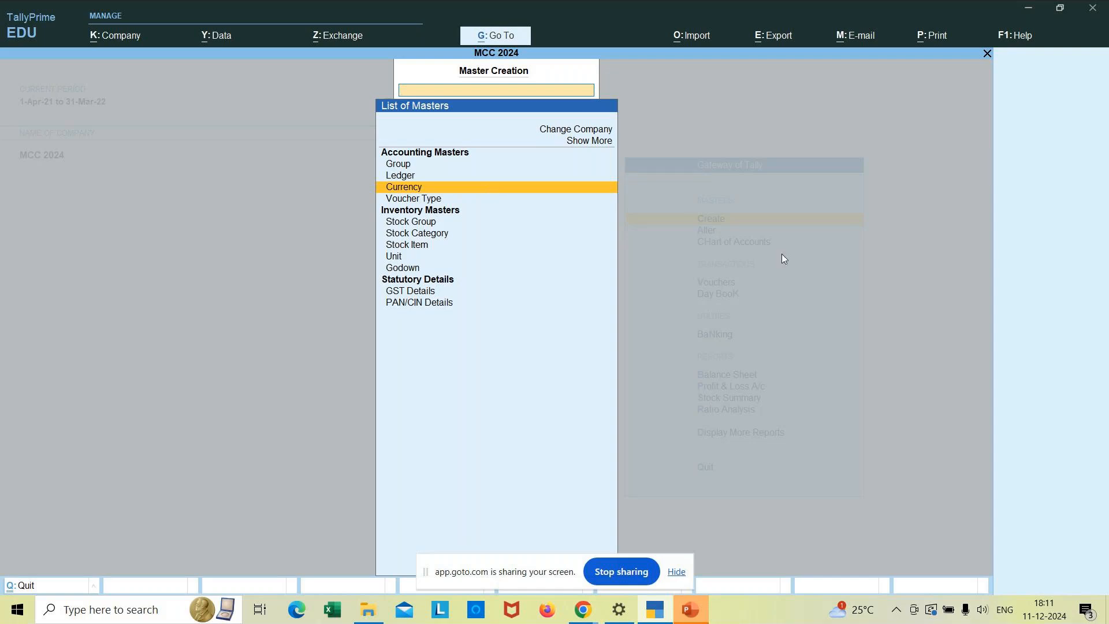
- Show the thumbnails of the open GoTo Meeting Chrome windows from the taskbar
left_click(582, 610)
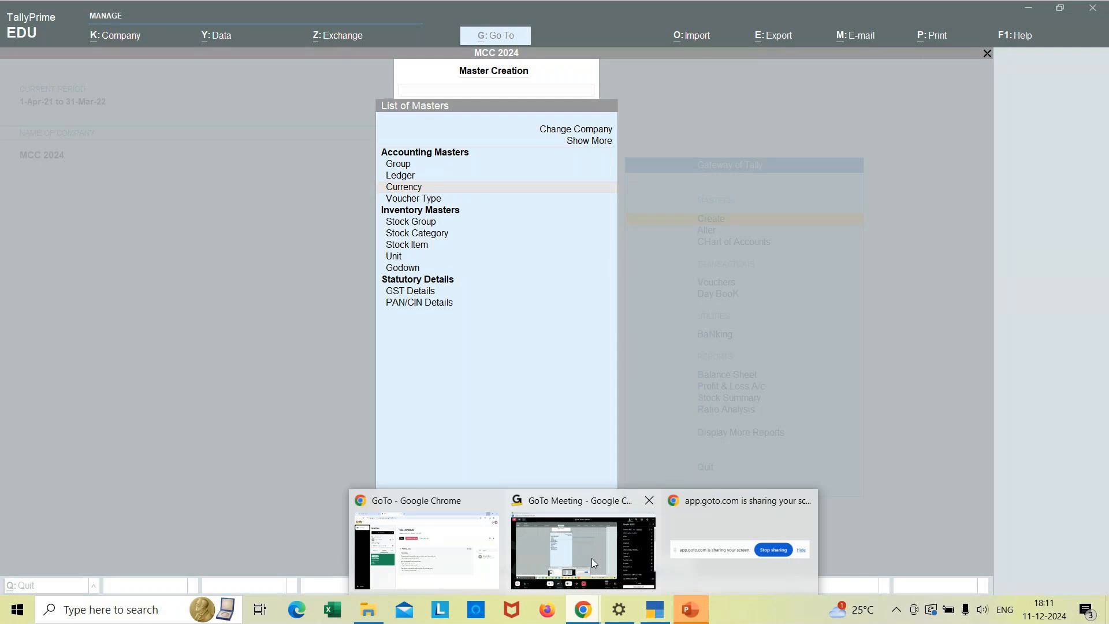
mouse_move(604, 556)
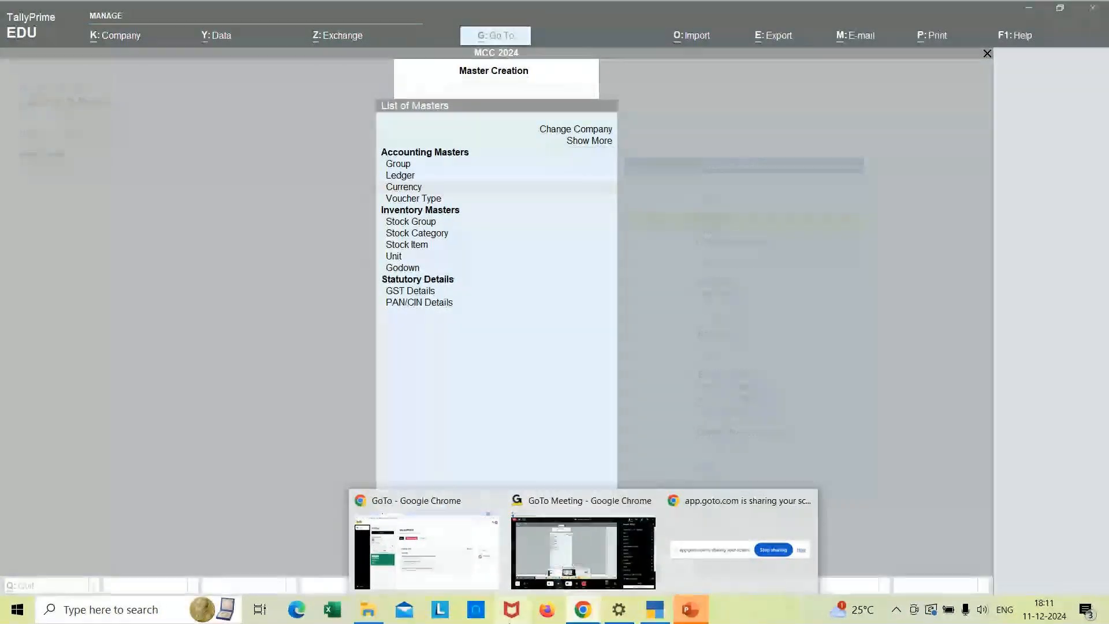
- Bring up the Tally Prime Notes deck and page through to slide 26, Company features – F11
left_click(368, 613)
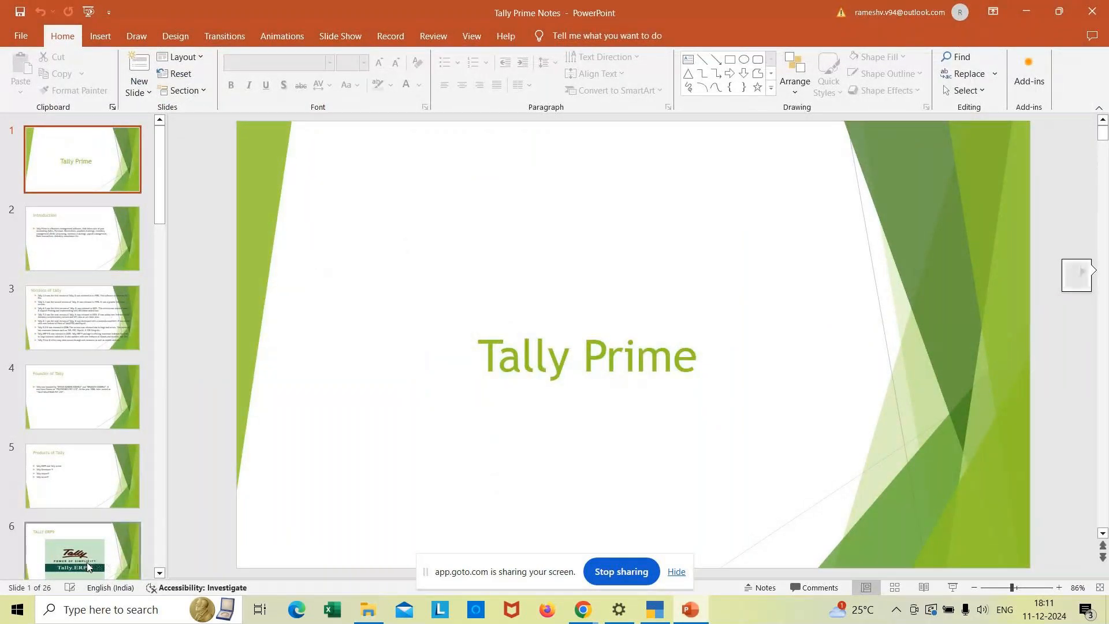
key("Down")
key("Down")
key("Down")
key("Down")
key("Down")
key("Down")
key("Down")
key("Down")
key("Down")
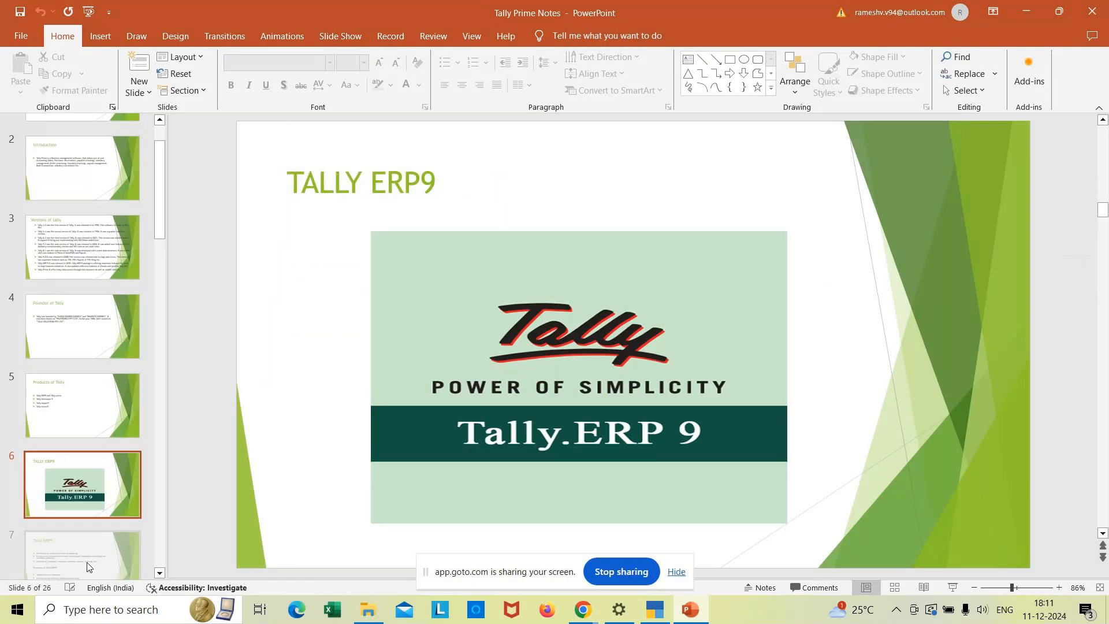
key("Down")
key("Down")
key("Down")
key("Down")
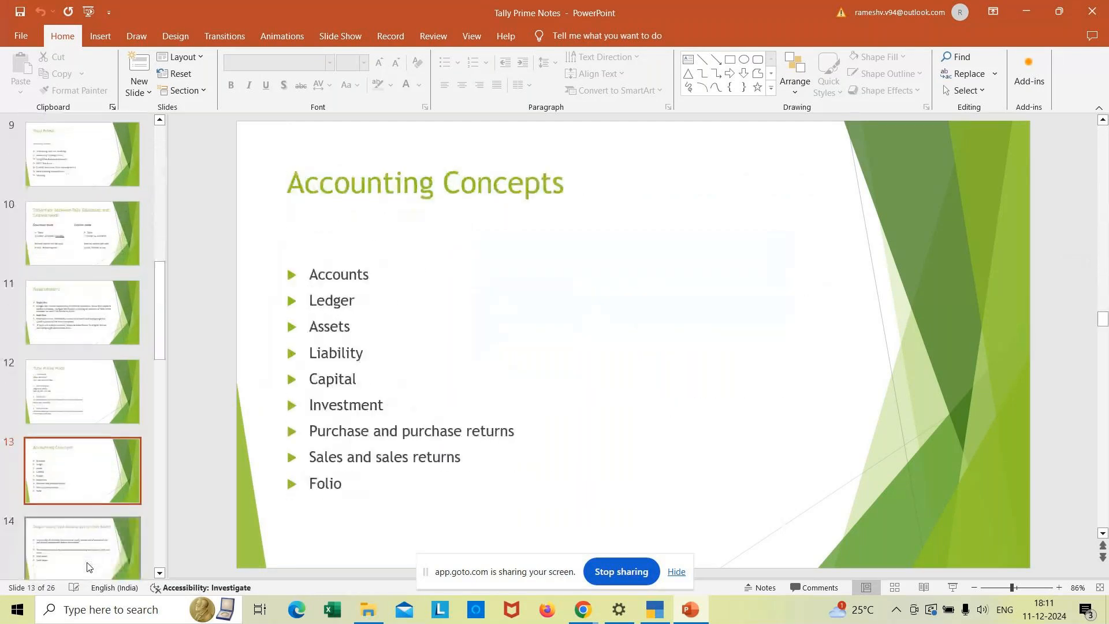
key("Down")
key("Down")
key("Down")
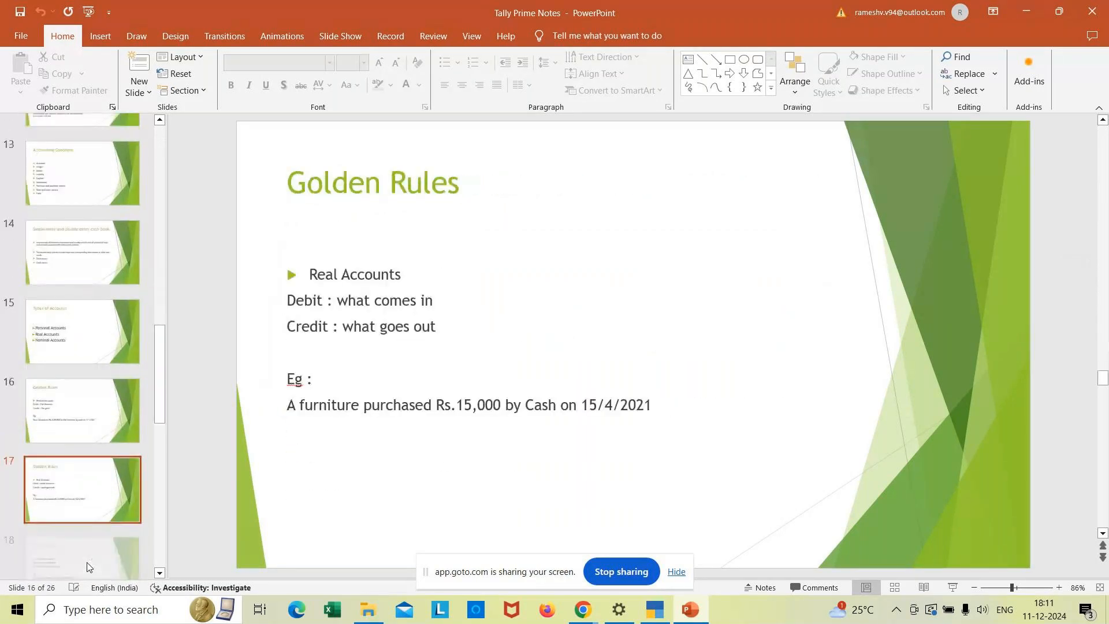
key("Down")
key("Down")
key("Down")
key("Down")
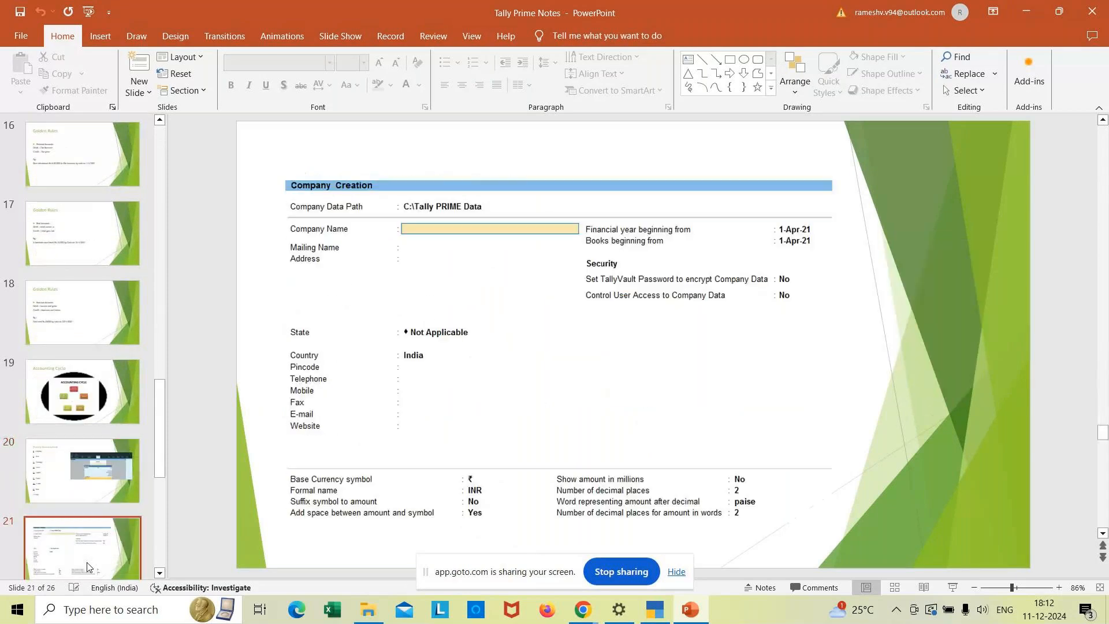
key("Down")
key("Down")
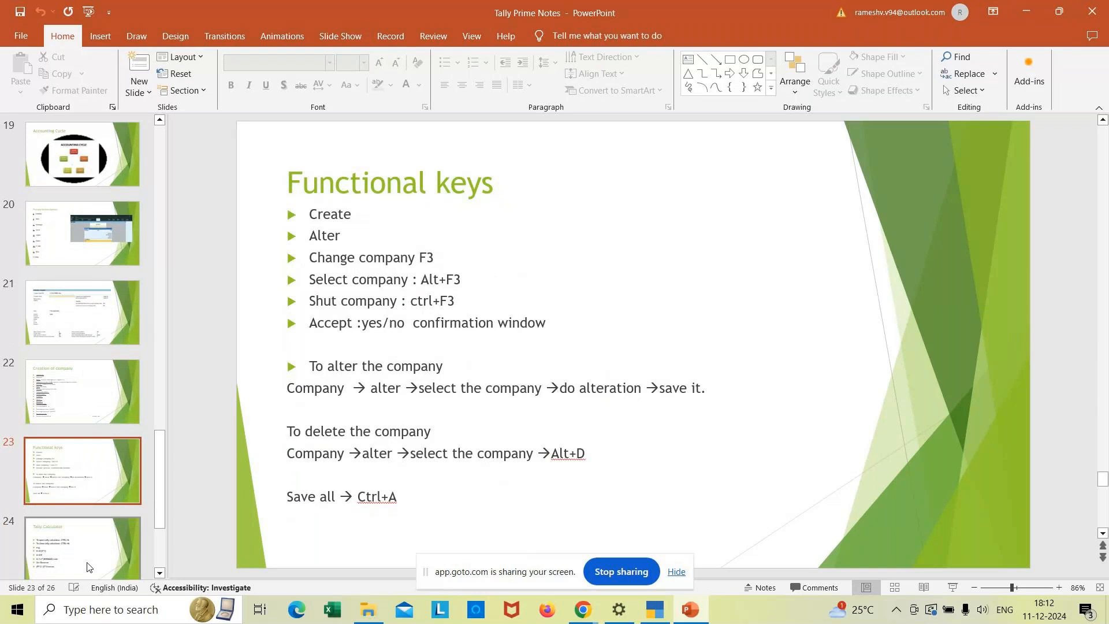
key("Down")
key("Down")
key("Down")
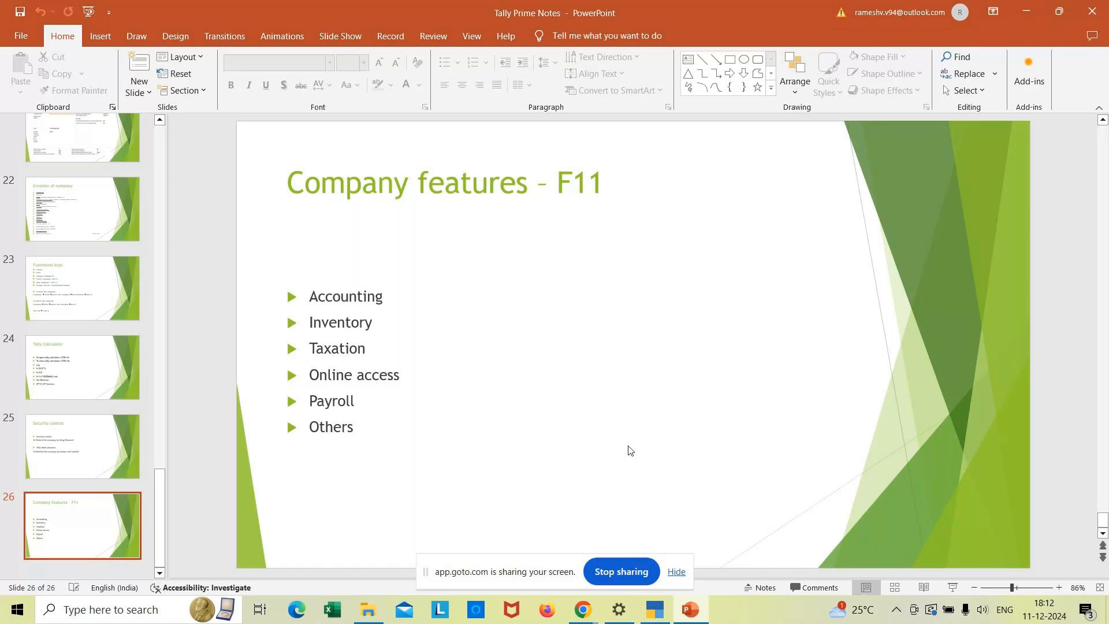
mouse_move(361, 617)
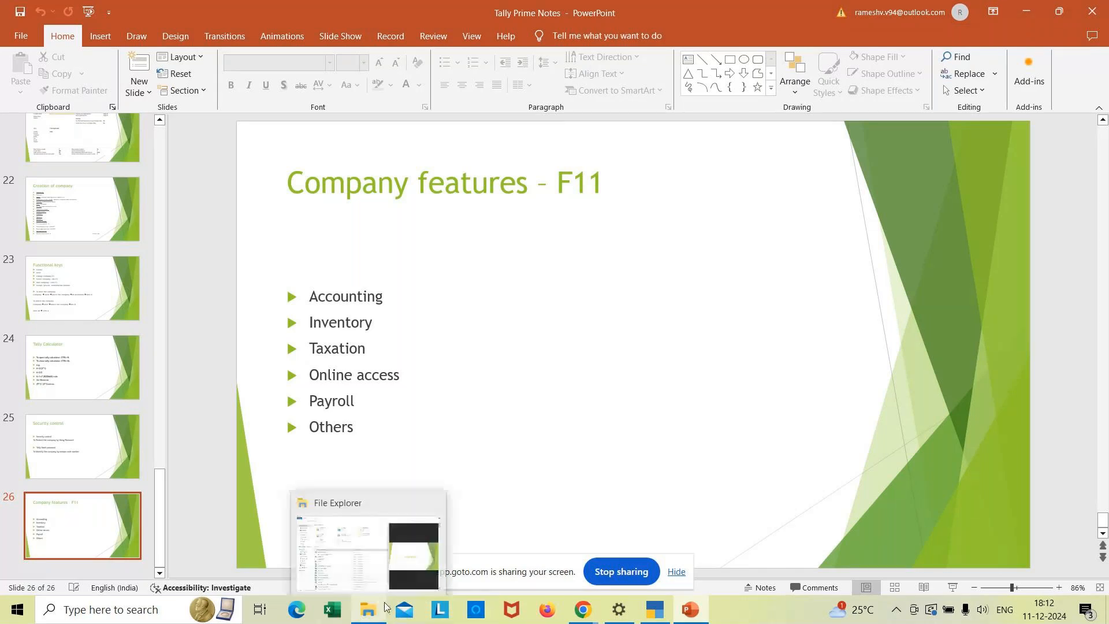
- Bring TallyPrime's masters list back to the front and search Windows for 'note'
left_click(348, 549)
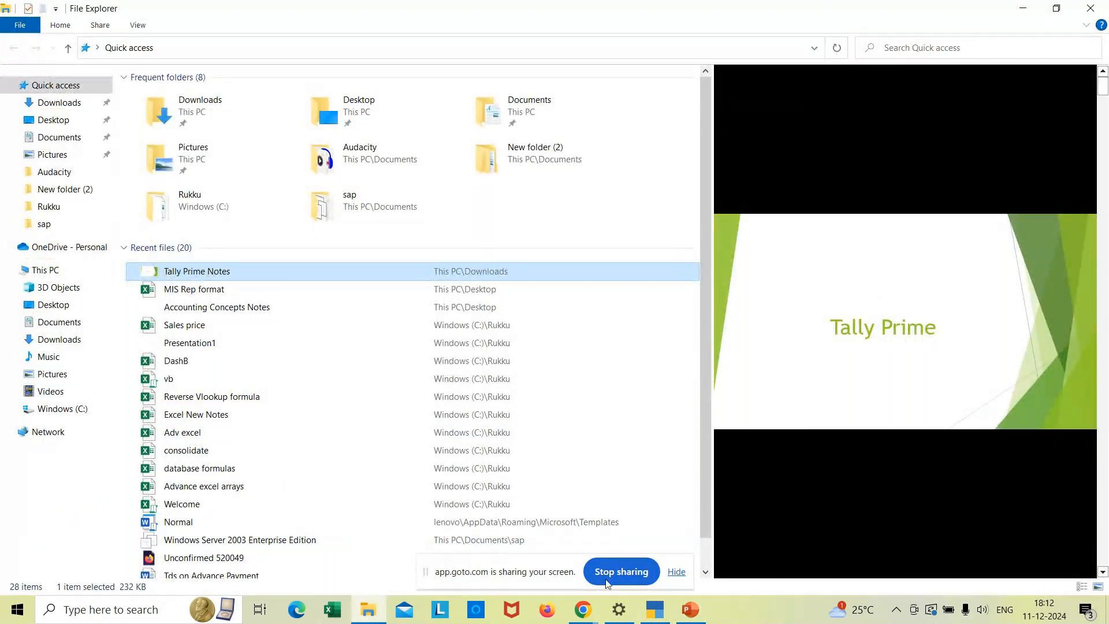
left_click(440, 609)
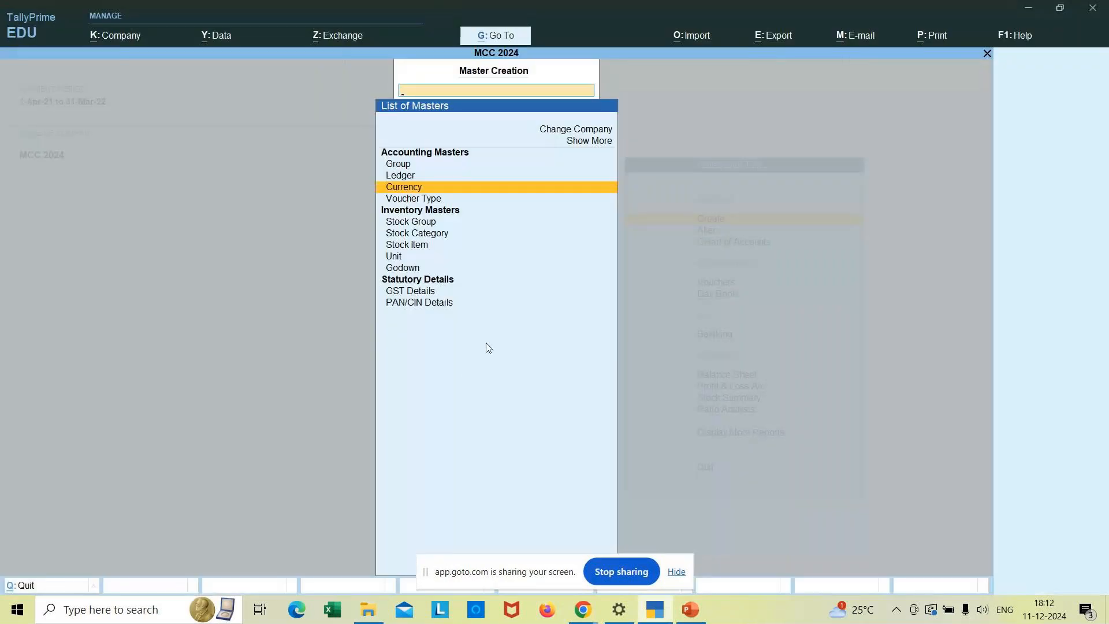
left_click(139, 611)
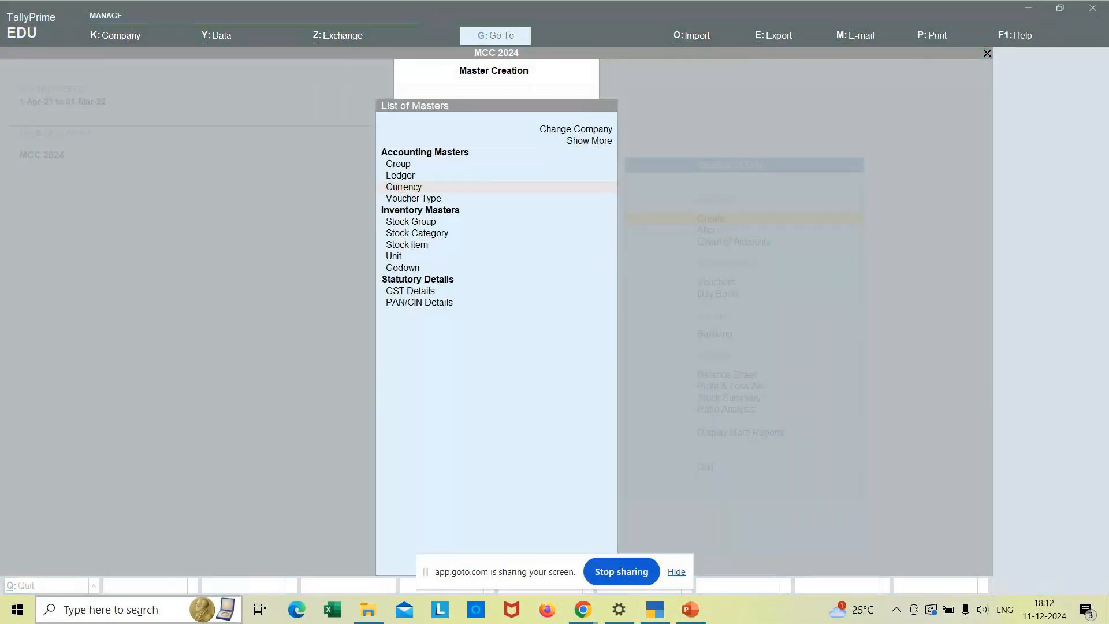
type("note")
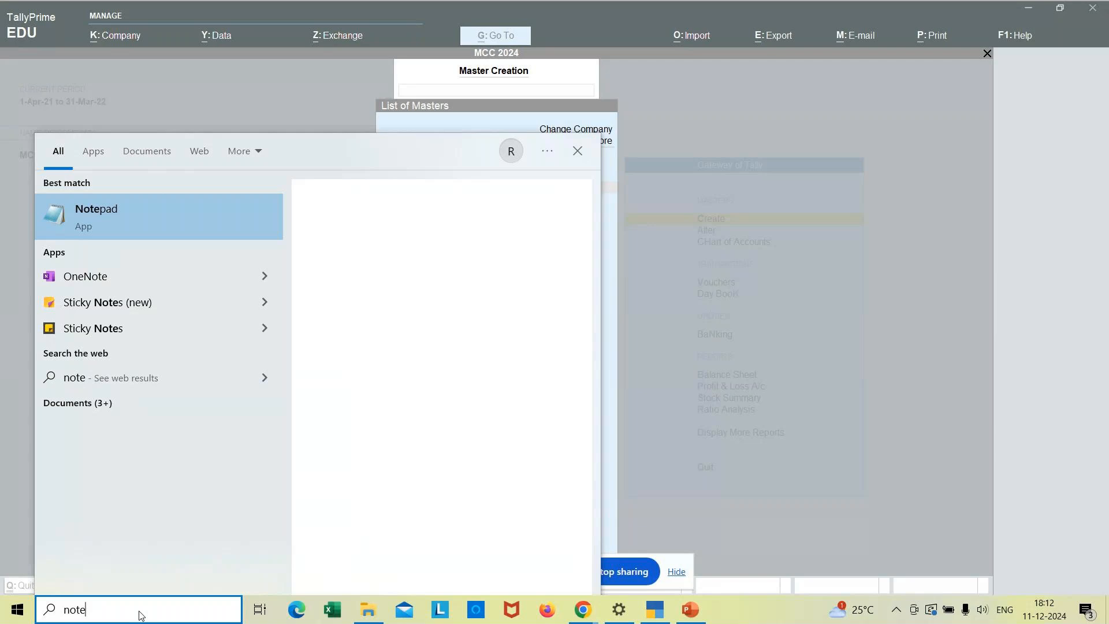
- Open Notepad, write 'Indian - Rs.', 'USA - Dollar', 'UK - Pounds' on separate lines, then minimize it
left_click(172, 224)
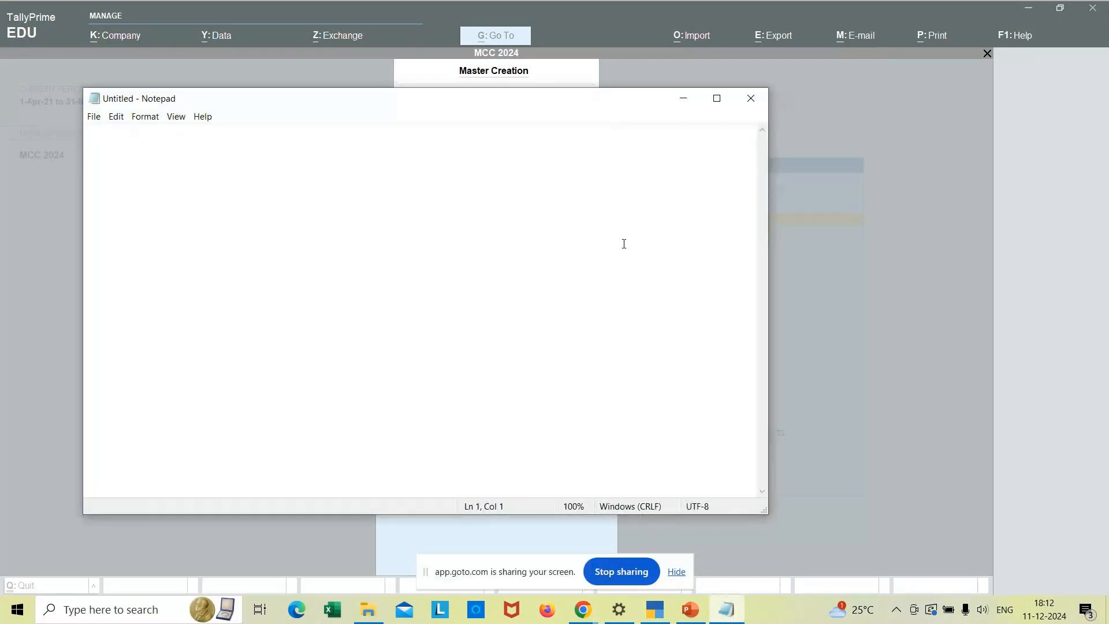
type("Indi")
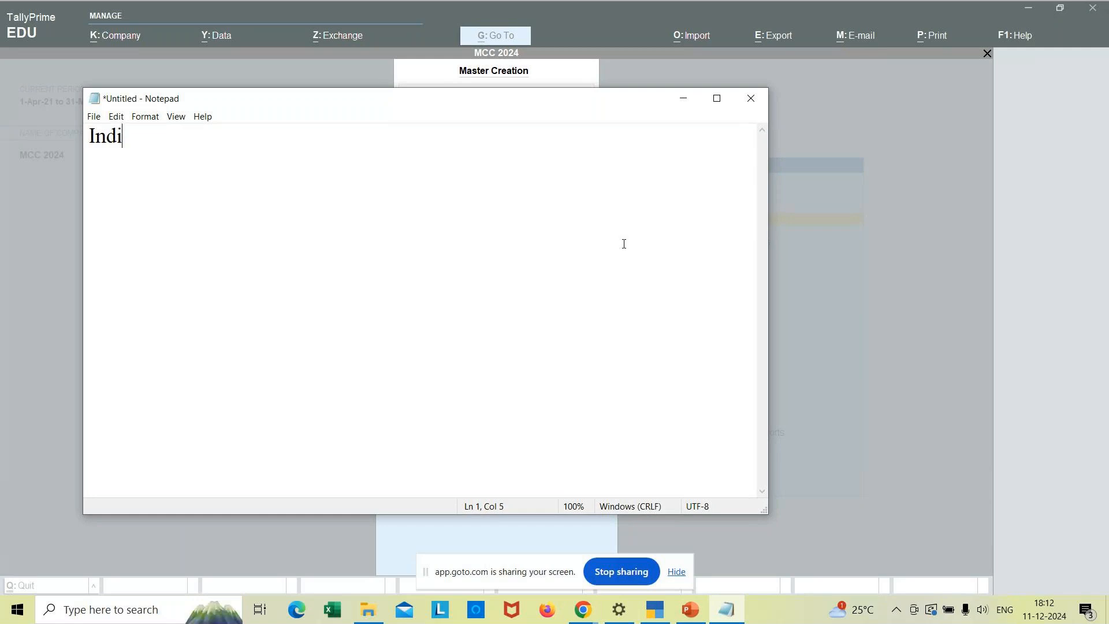
type("an - Rs.")
key("Return")
type("USA")
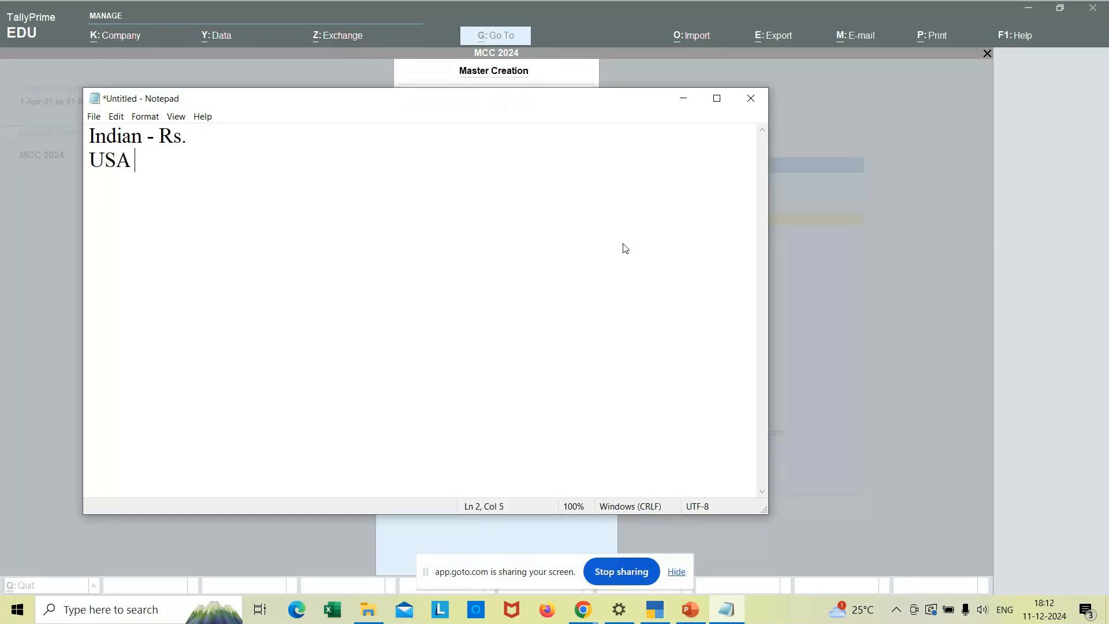
type(" - Dolla")
type("r ")
type("U")
type("K - ")
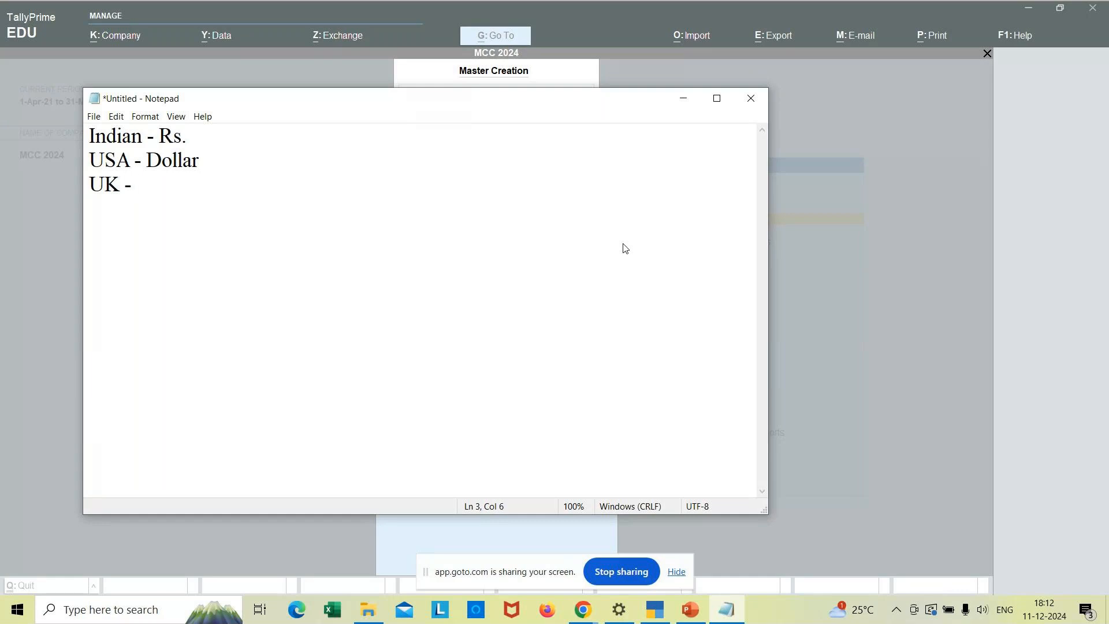
type("Pounds")
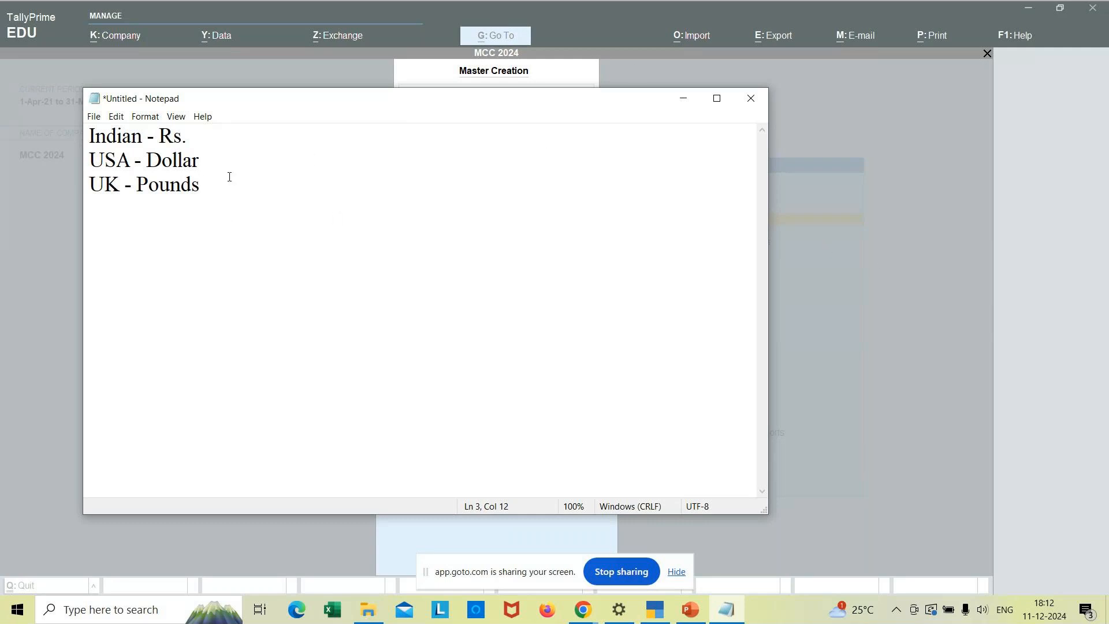
left_click(683, 98)
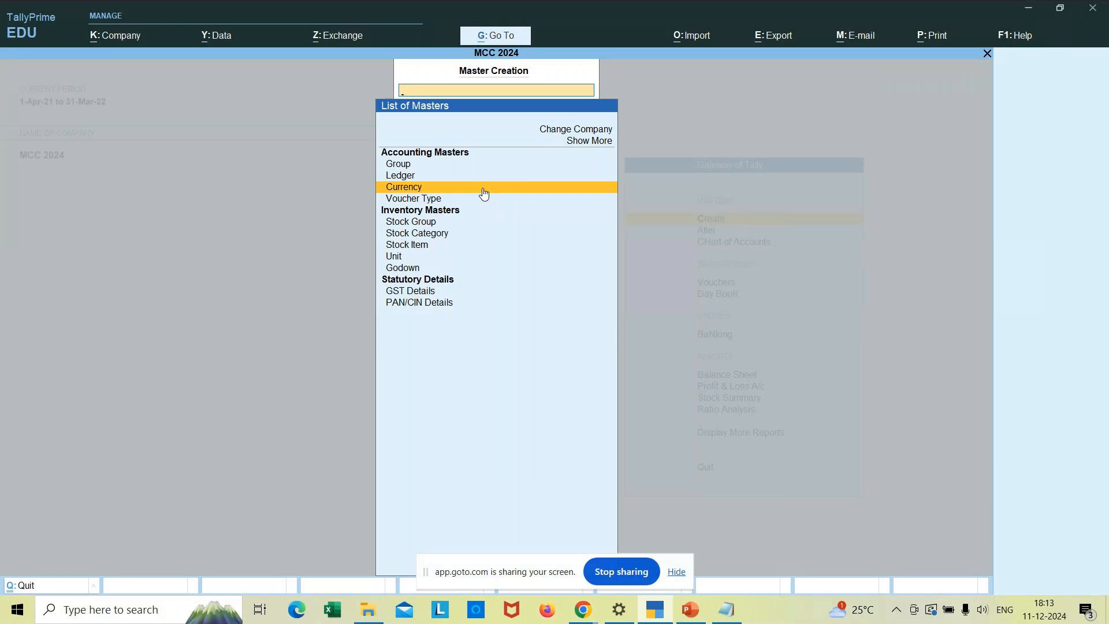
- From the Gateway of Tally, open a blank Currency Creation form and bring the Notepad notes back
key("Escape")
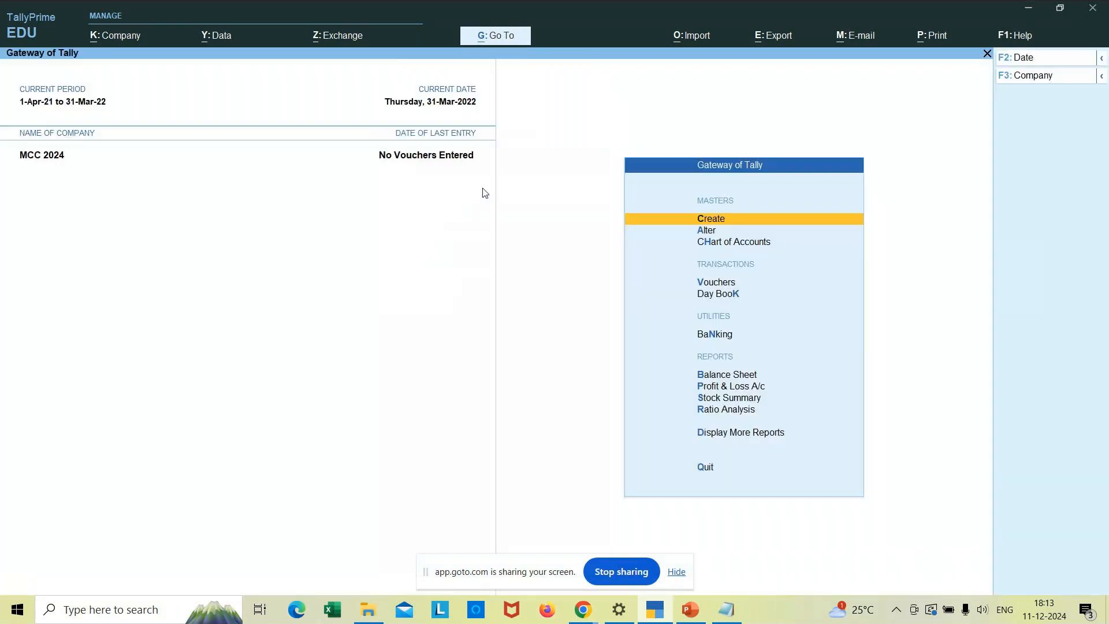
left_click(767, 224)
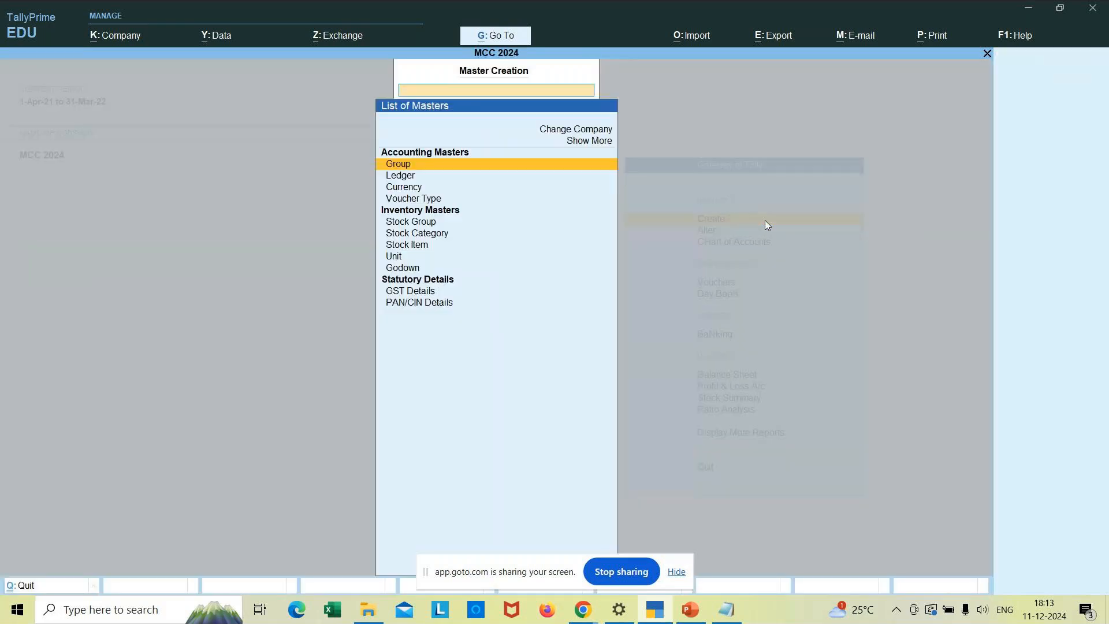
left_click(405, 188)
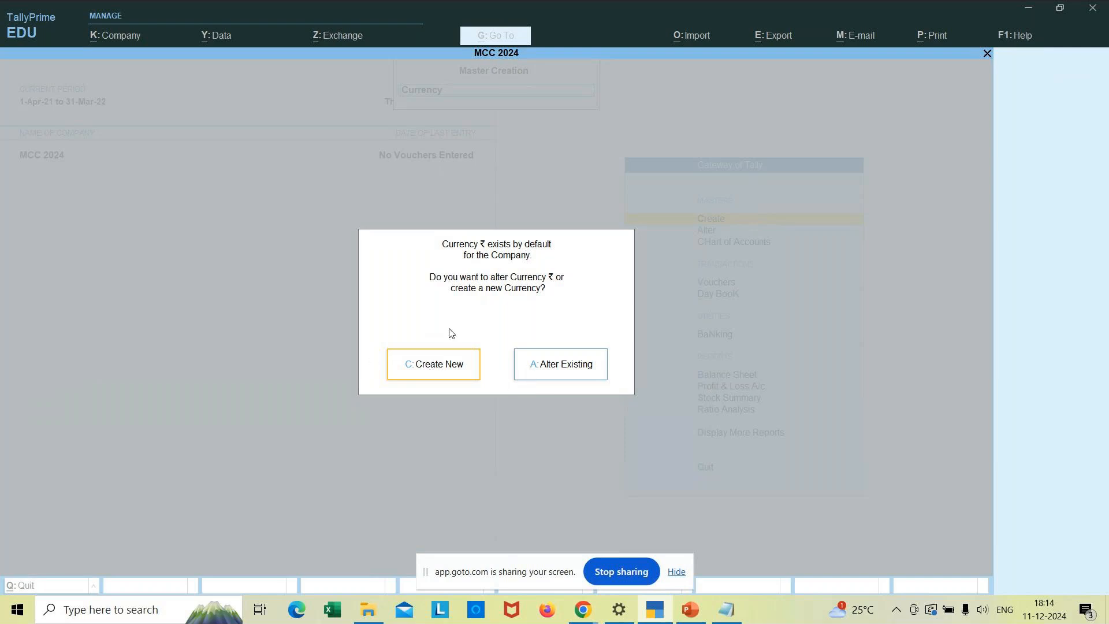
left_click(444, 369)
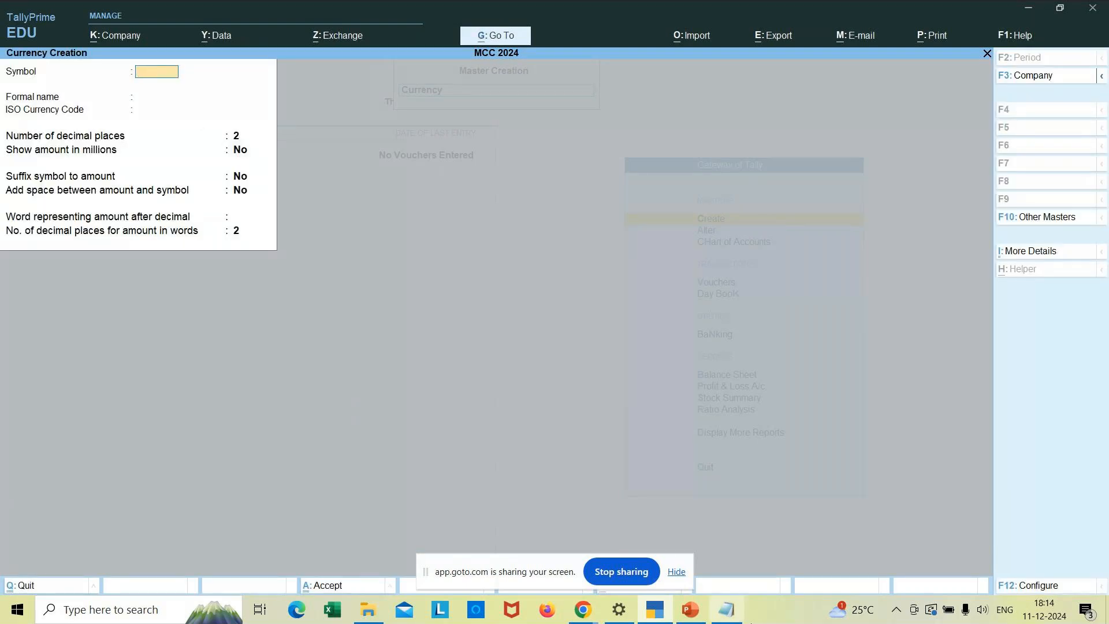
left_click(731, 618)
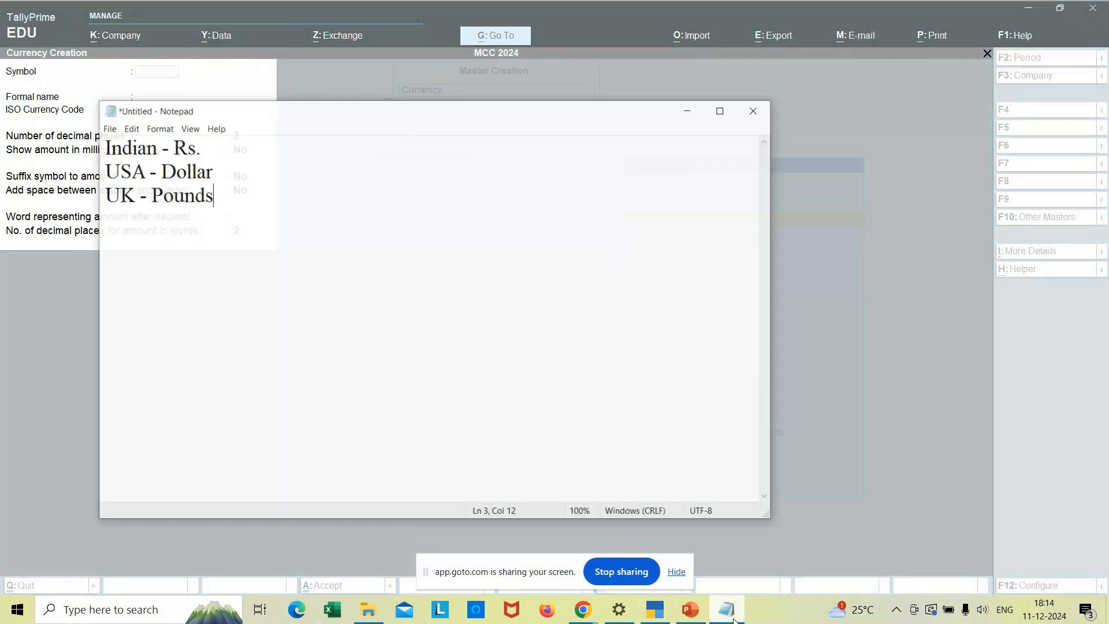
- Maximize Notepad, clear its text, and write 'Currency : worthiness of the product'
left_click(717, 99)
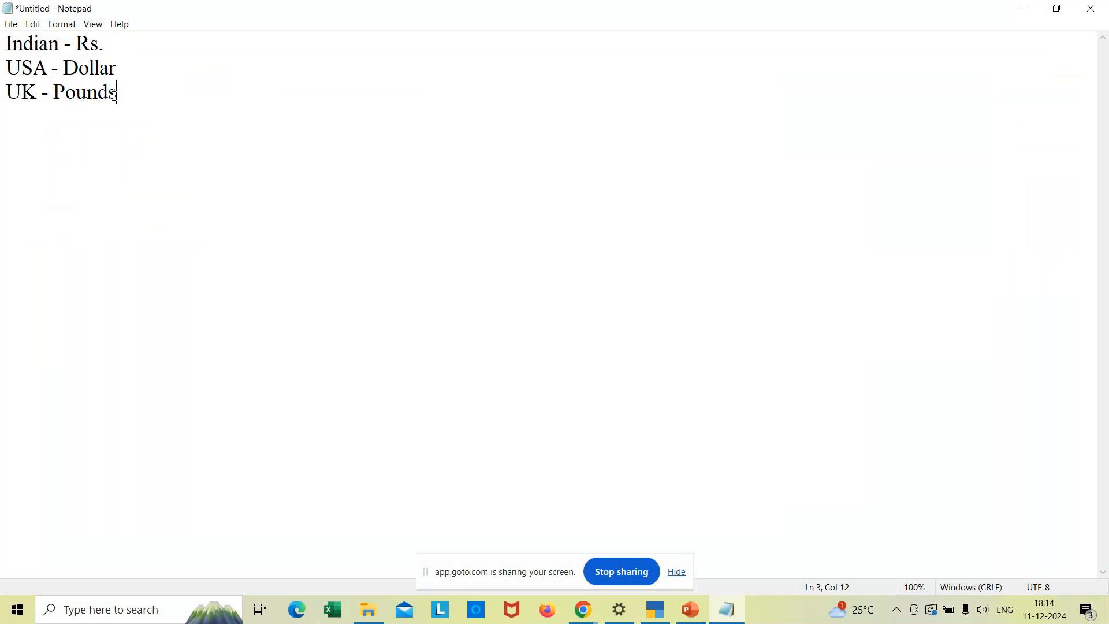
key("ctrl+a")
key("Delete")
type("Currency : worthiness")
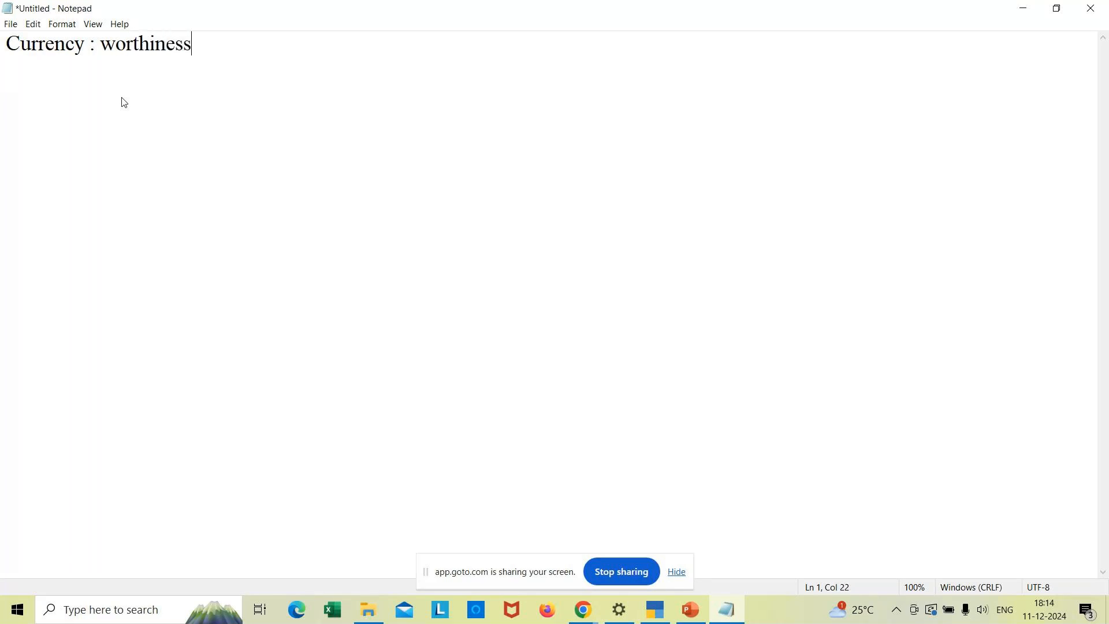
type(" of teh")
key("BackSpace")
key("BackSpace")
key("BackSpace")
type("eh")
key("BackSpace")
key("BackSpace")
type("he product")
key("Return")
key("Return")
- Add the line 'ASCII - American Standard Code for Information Interchange'
type("As")
key("BackSpace")
type("SCII -")
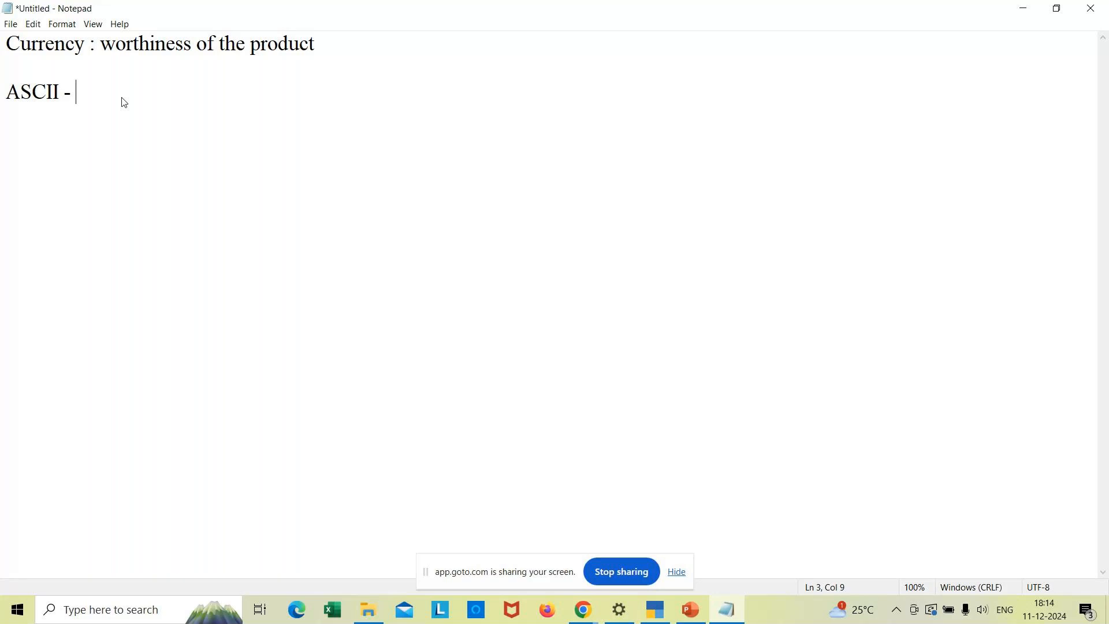
type("American Standard C")
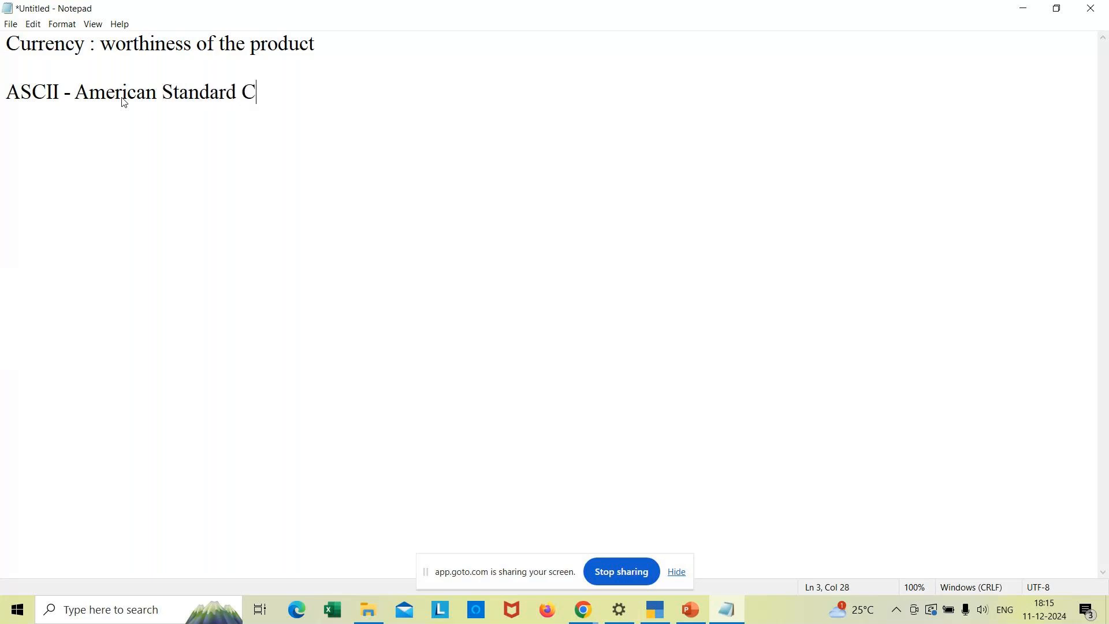
type("ode for Inform")
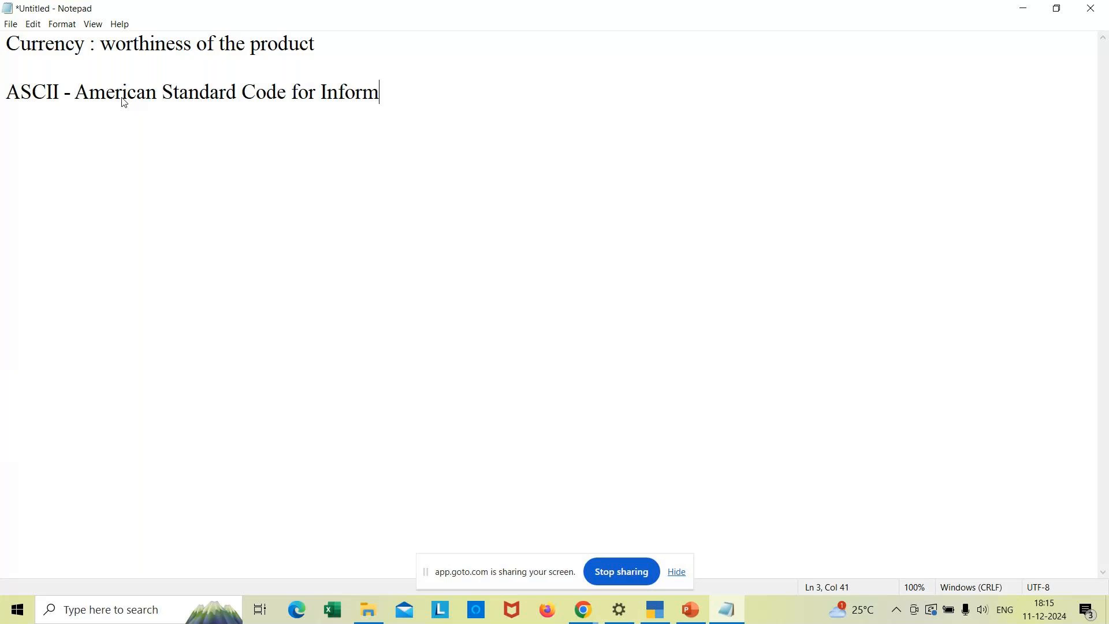
type("ation Interch")
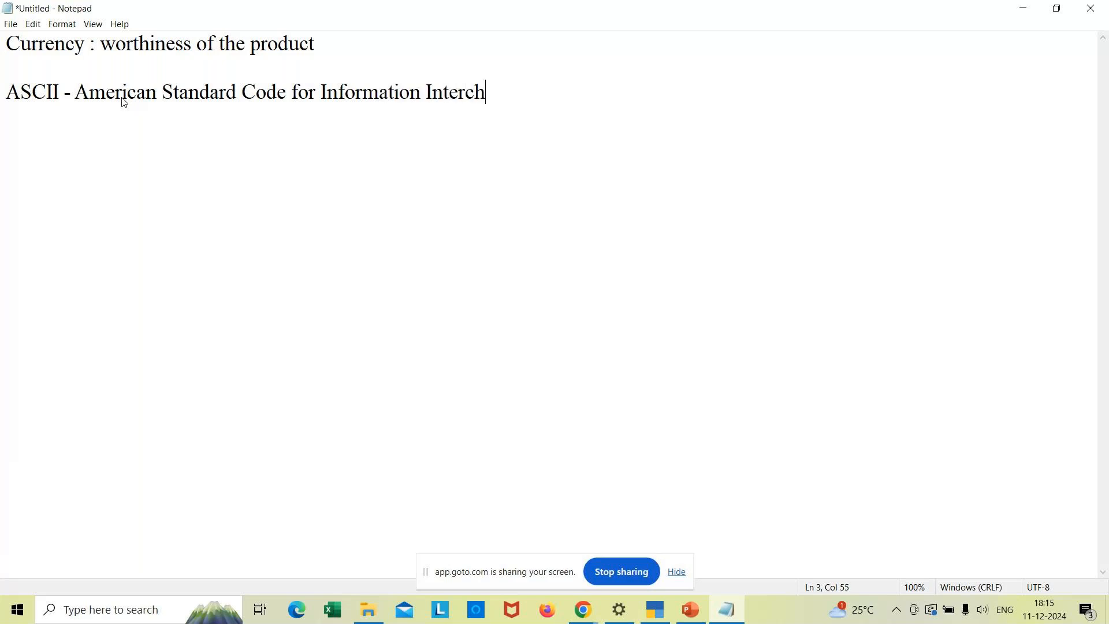
type("ange")
key("Return")
key("Return")
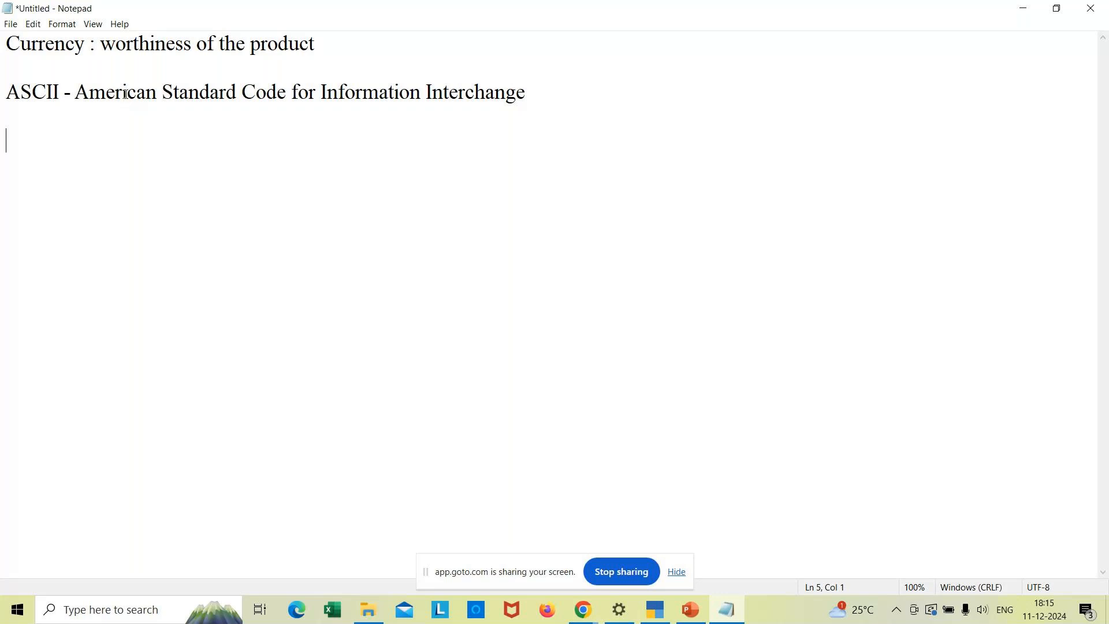
- Start a new blank Excel workbook and zoom in on the sheet
left_click(334, 610)
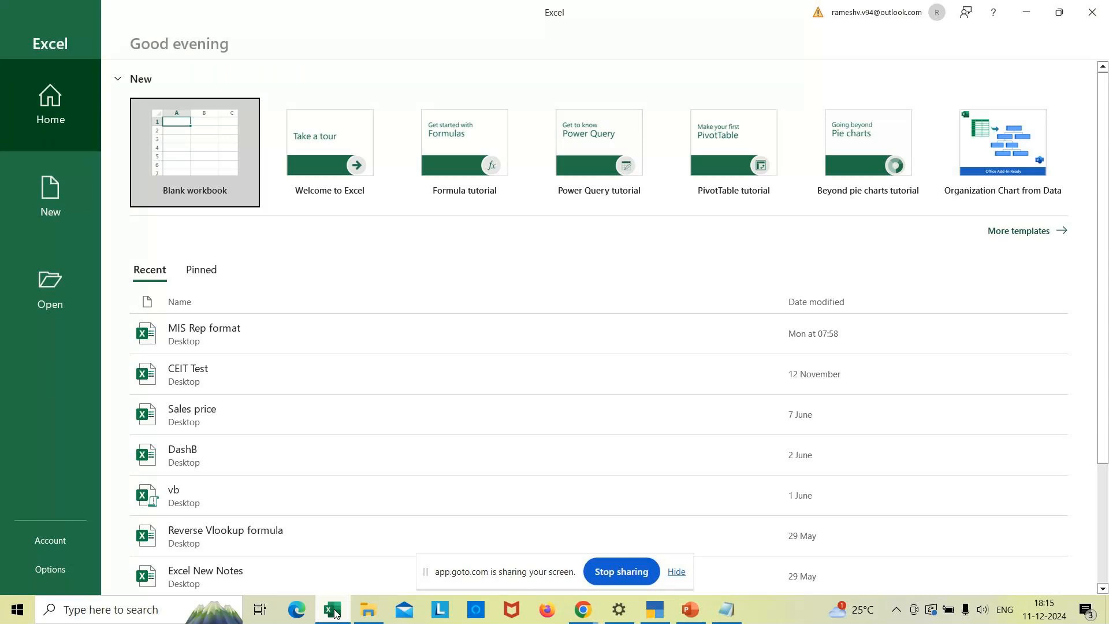
left_click(165, 119)
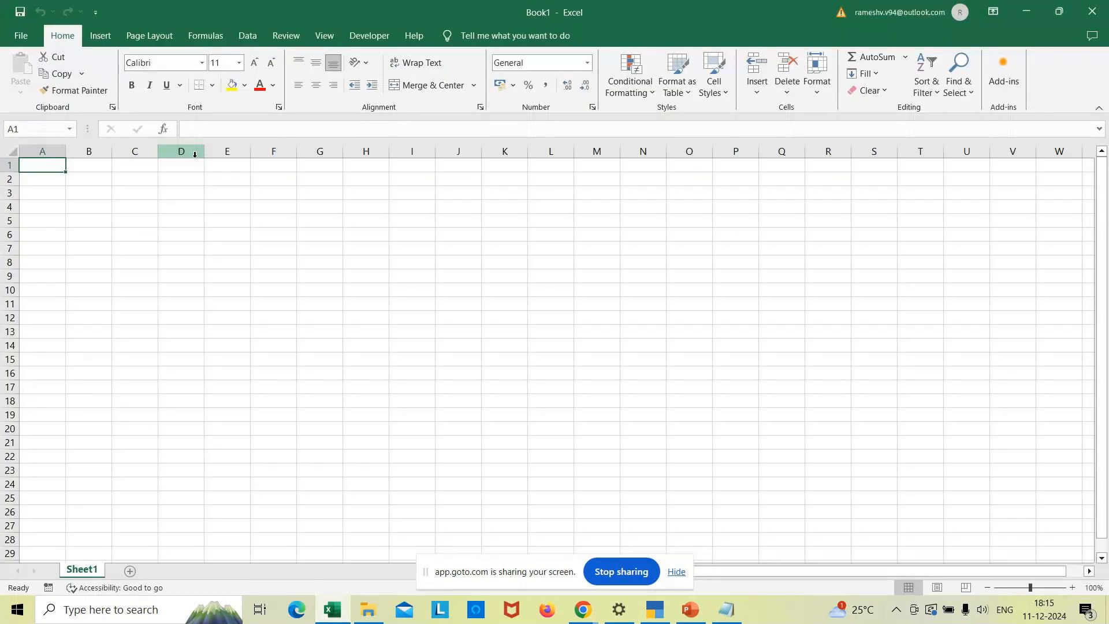
left_click(1072, 587)
left_click(1072, 588)
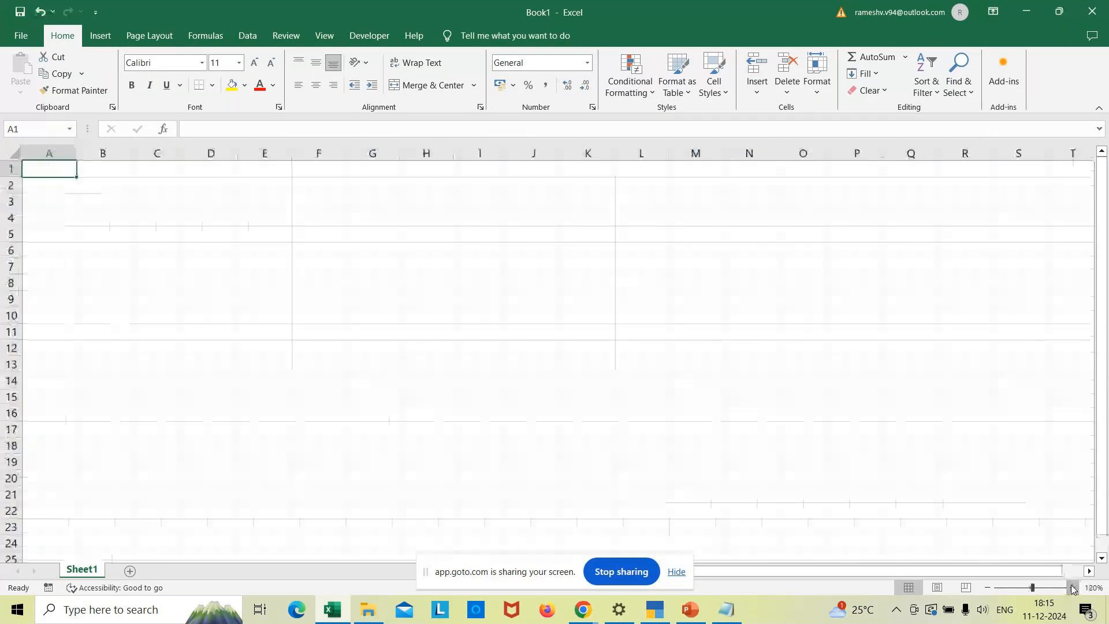
left_click(1072, 587)
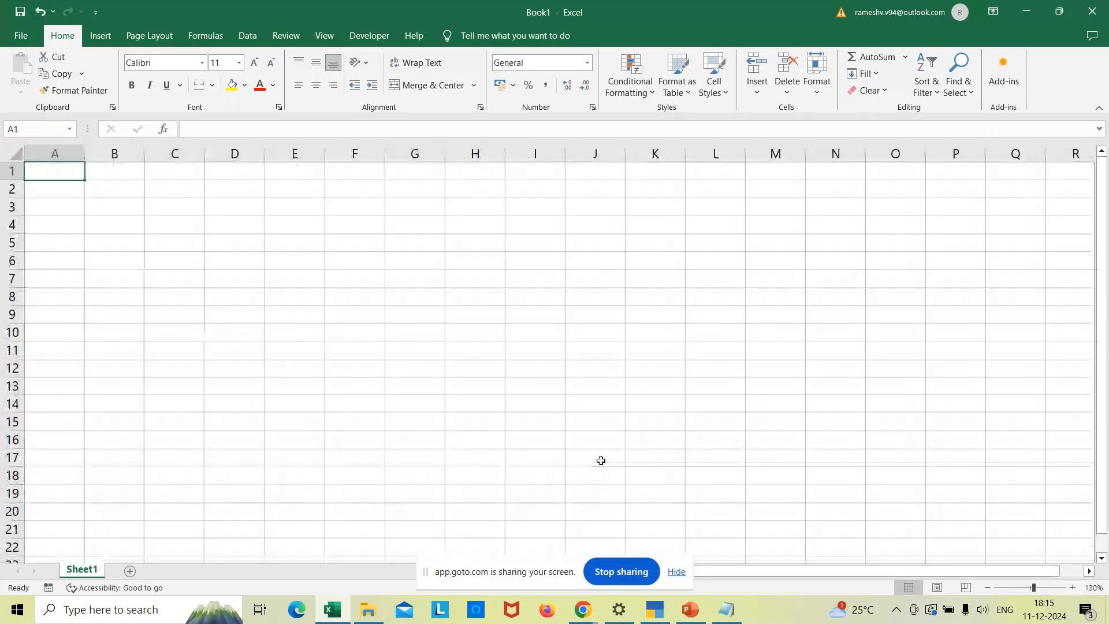
- Enter headings Ascii code, Symbol and Formal name in A4:C4, widening column A
left_click(65, 219)
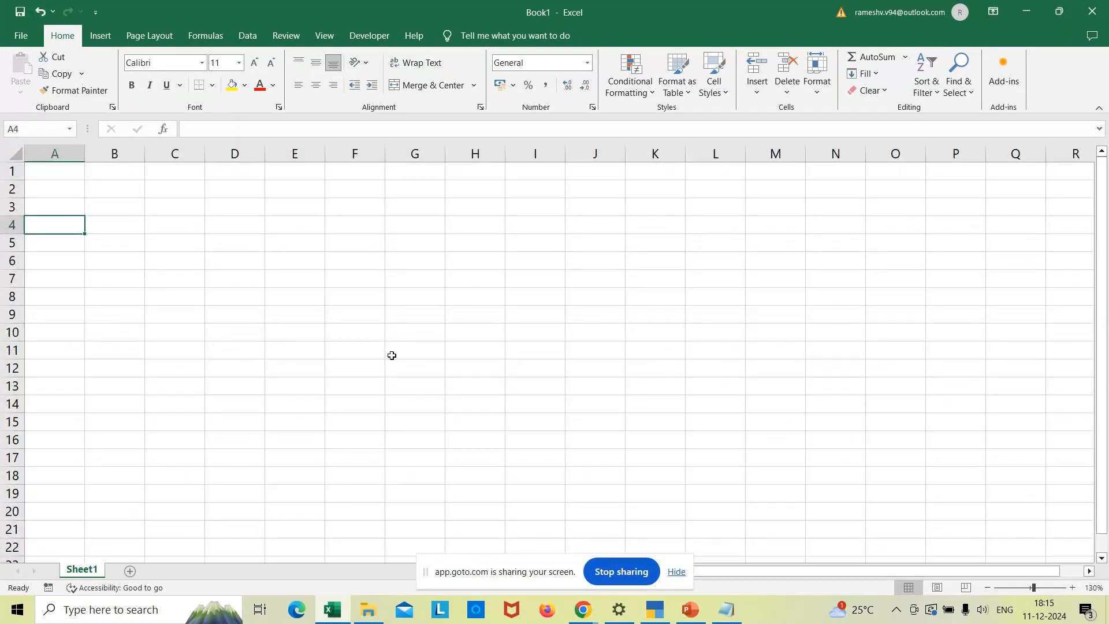
type("Ascii code")
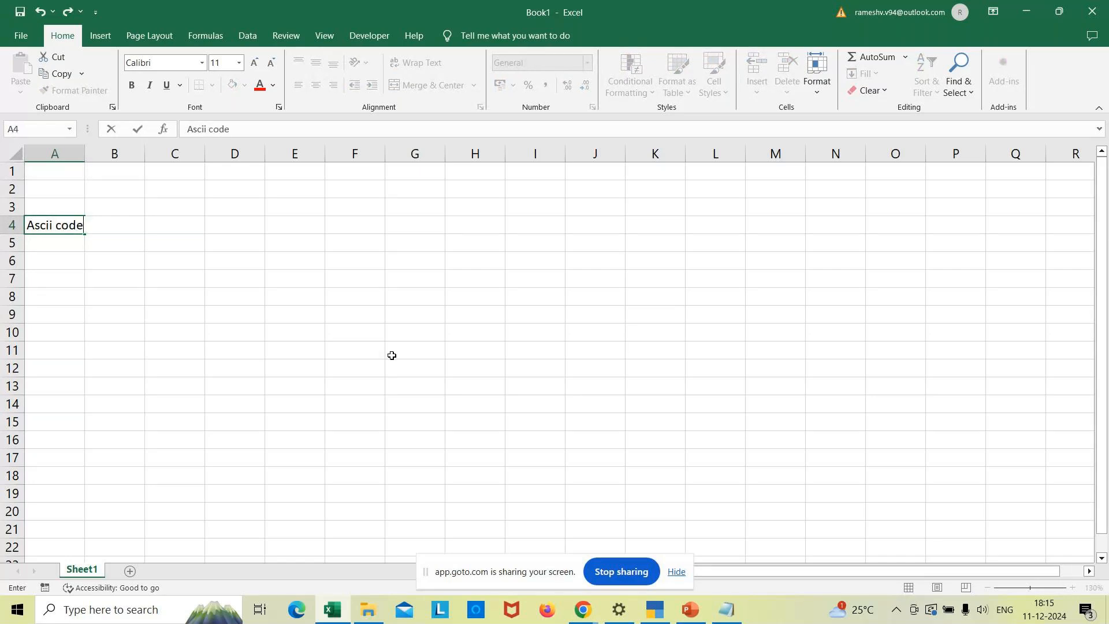
key("ctrl+Return")
key("Tab")
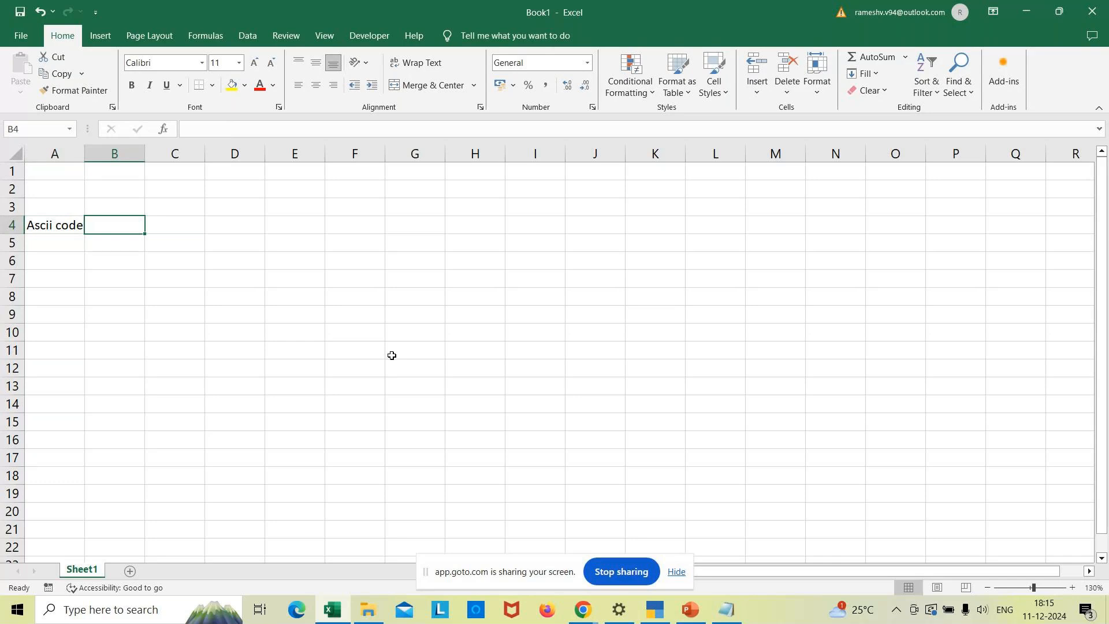
left_click_drag(85, 154, 111, 165)
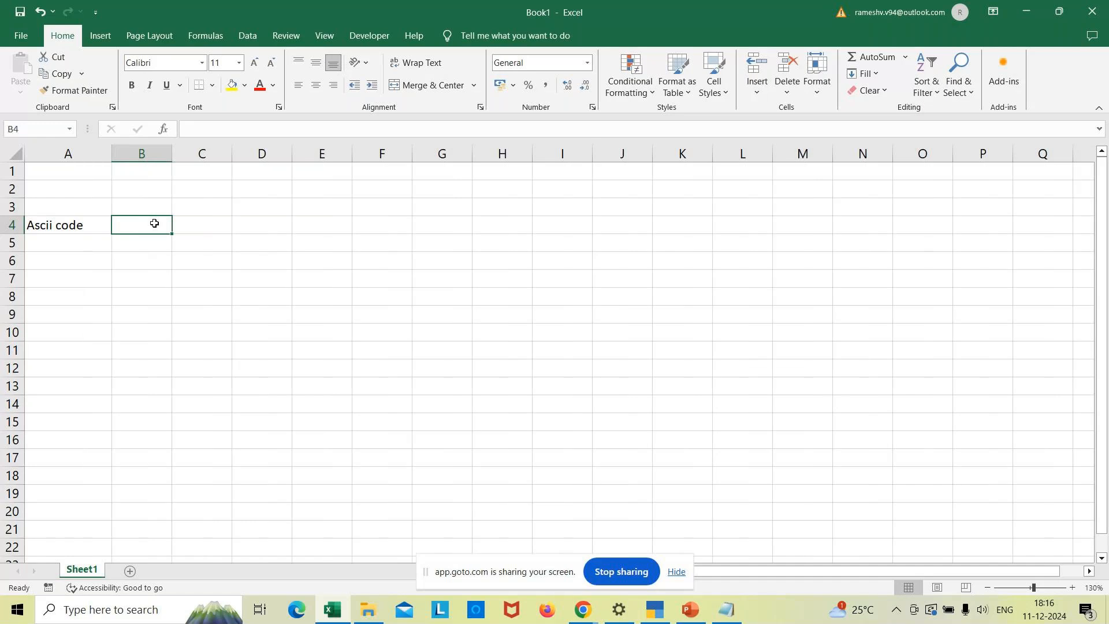
type("Symbol")
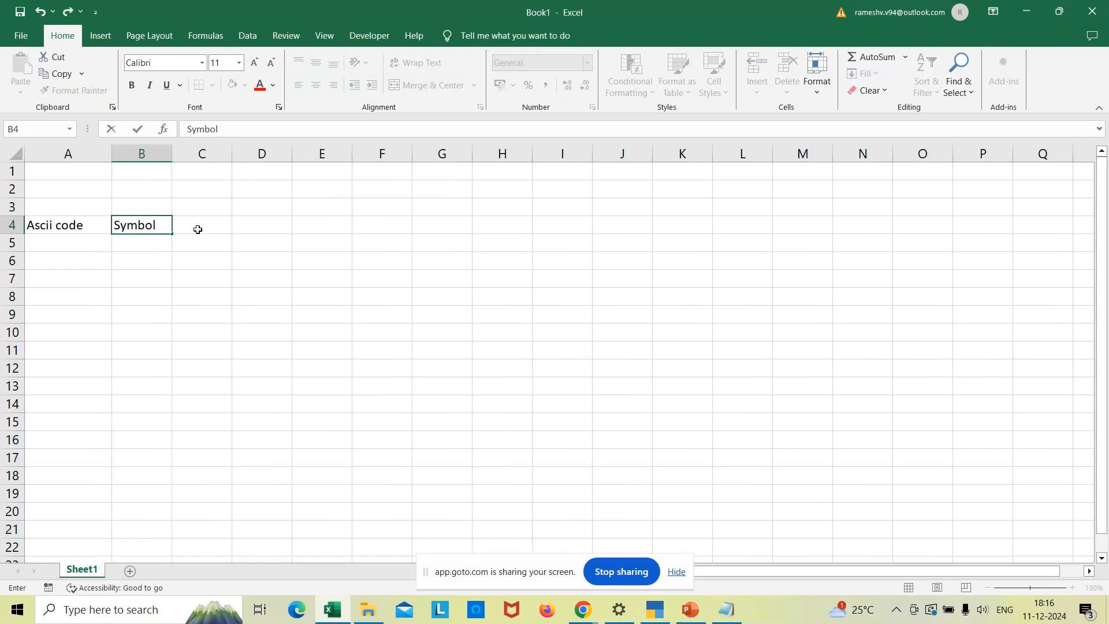
left_click(197, 230)
type("Fo")
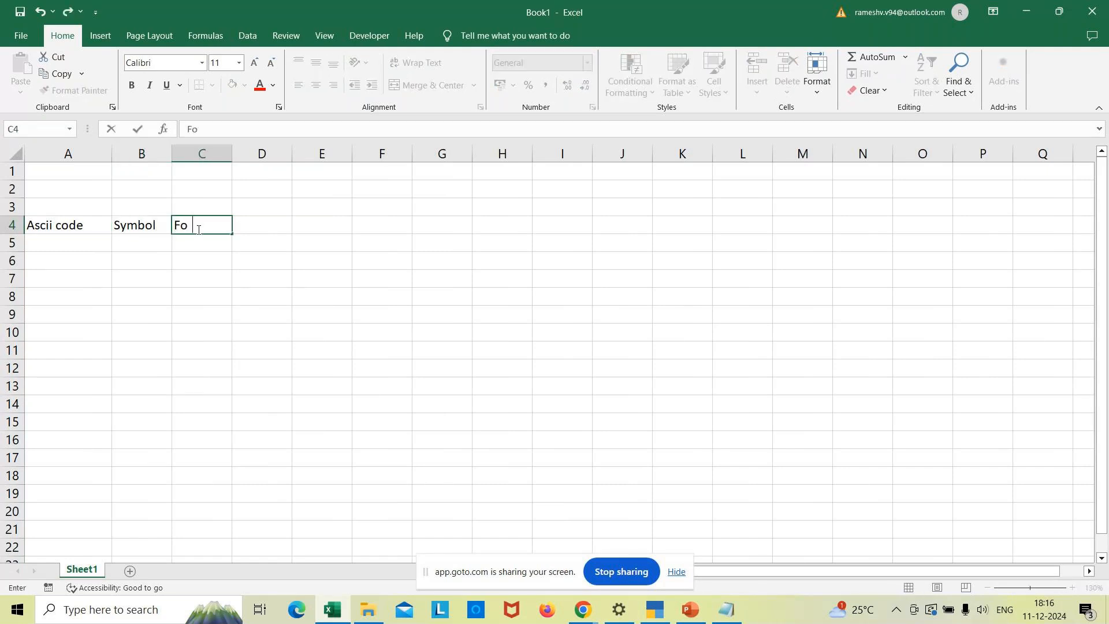
type("rmal name")
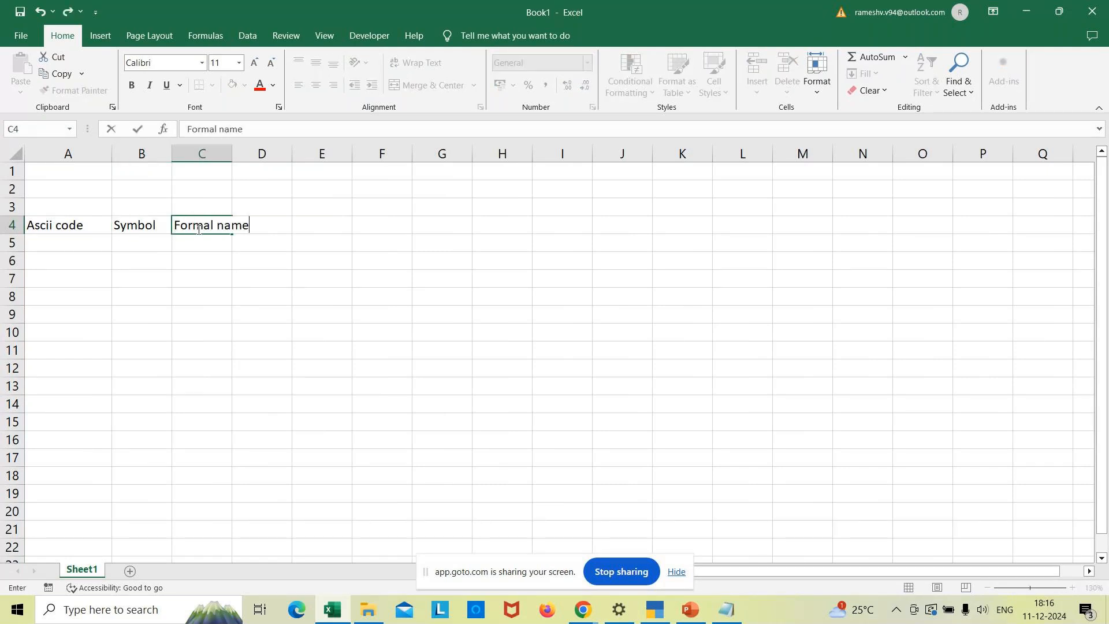
key("Return")
- Type Alt+0128 in cell A5 and select B5
key("Home")
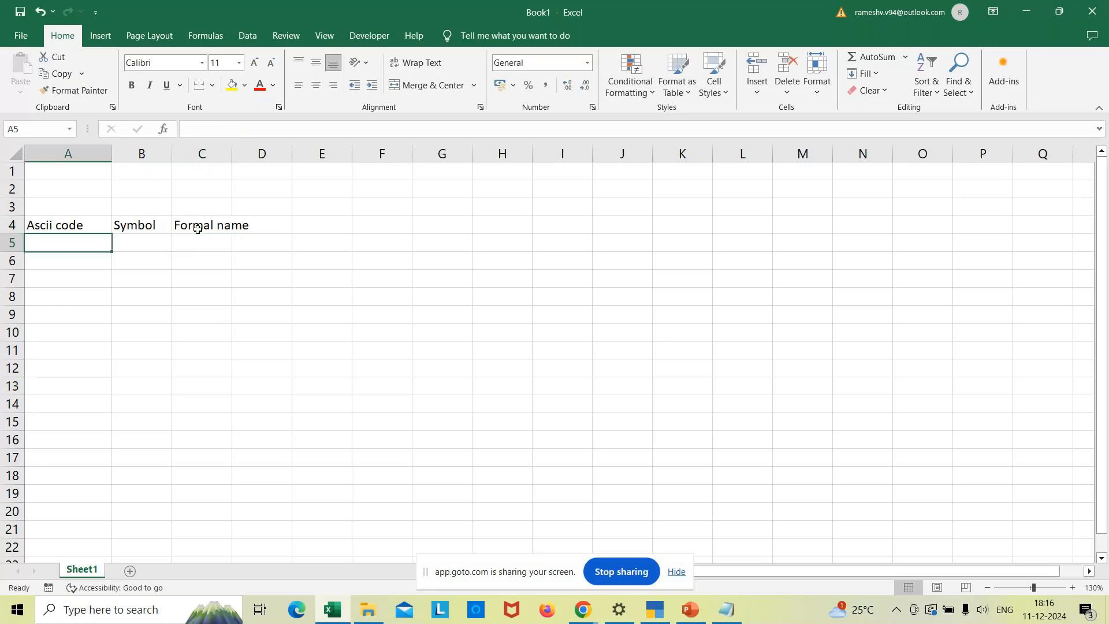
type("A")
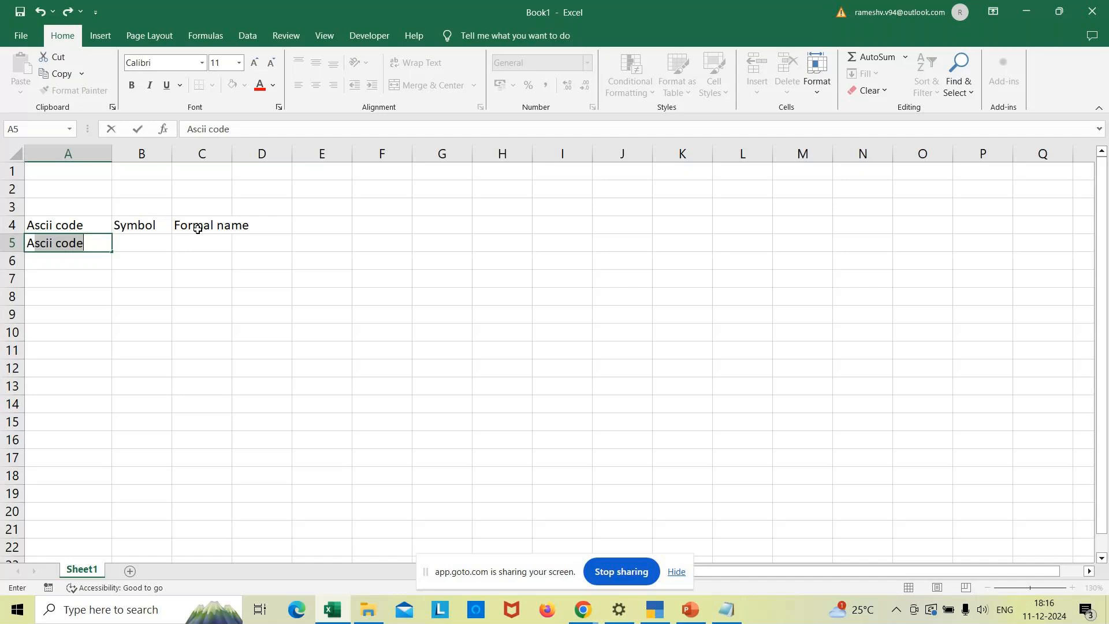
type("lt+")
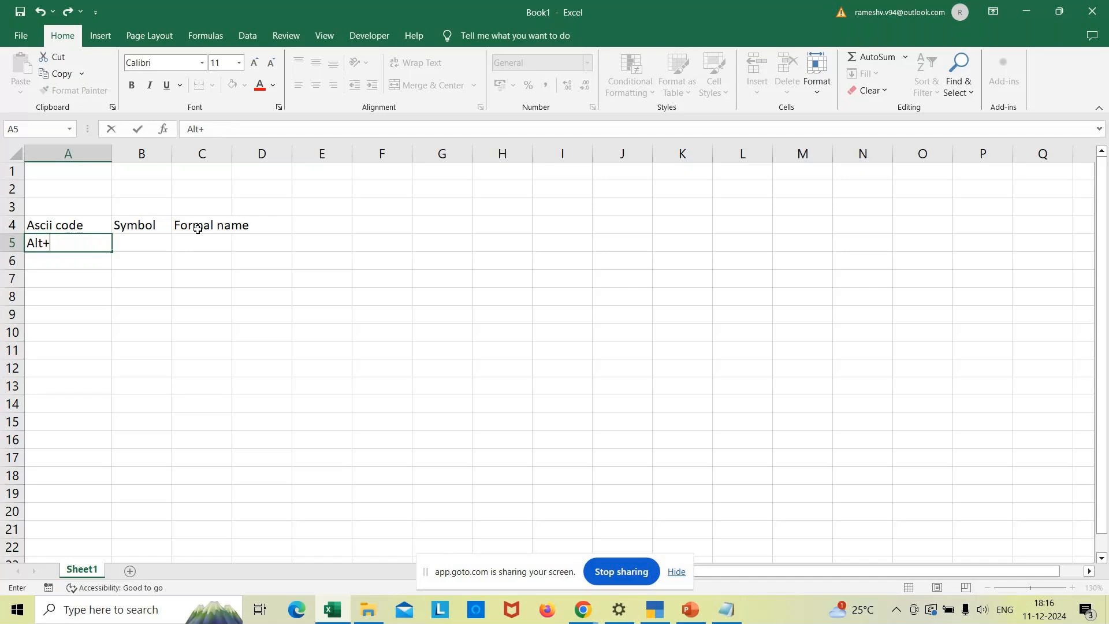
type("0128")
left_click(141, 238)
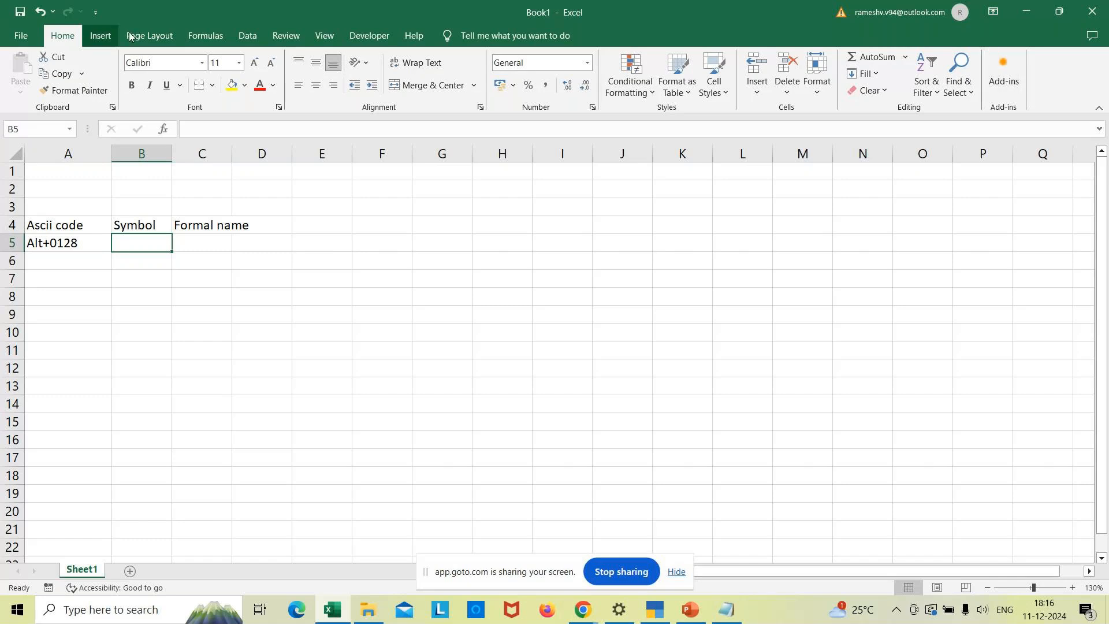
left_click(99, 35)
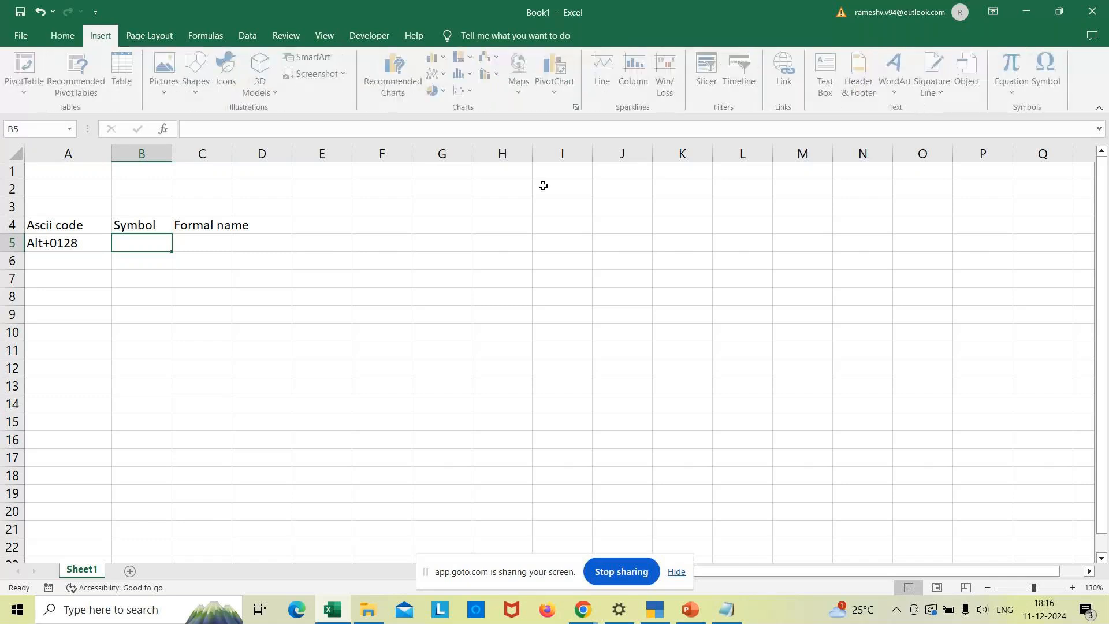
- Insert the € symbol into B5 and type Euro in C5
left_click(1049, 80)
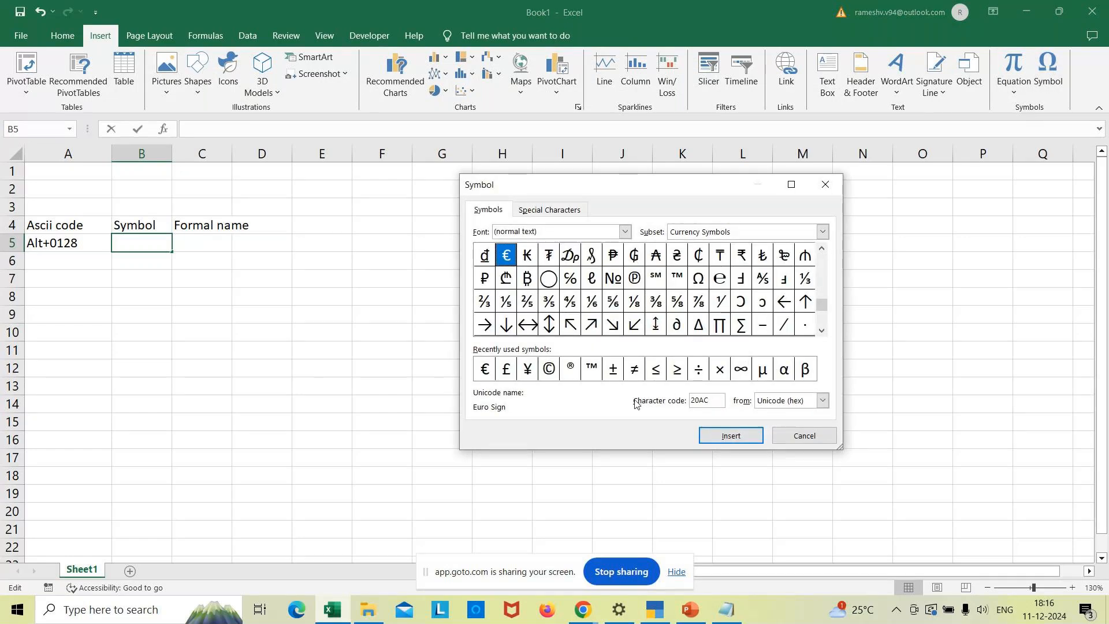
left_click(707, 434)
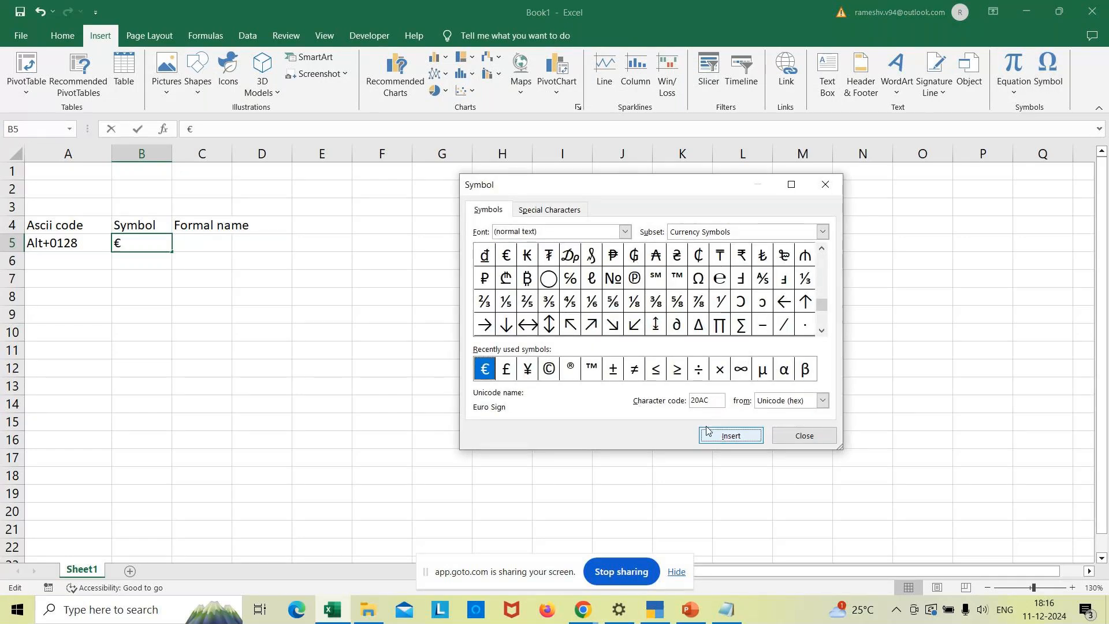
left_click(805, 436)
left_click(203, 245)
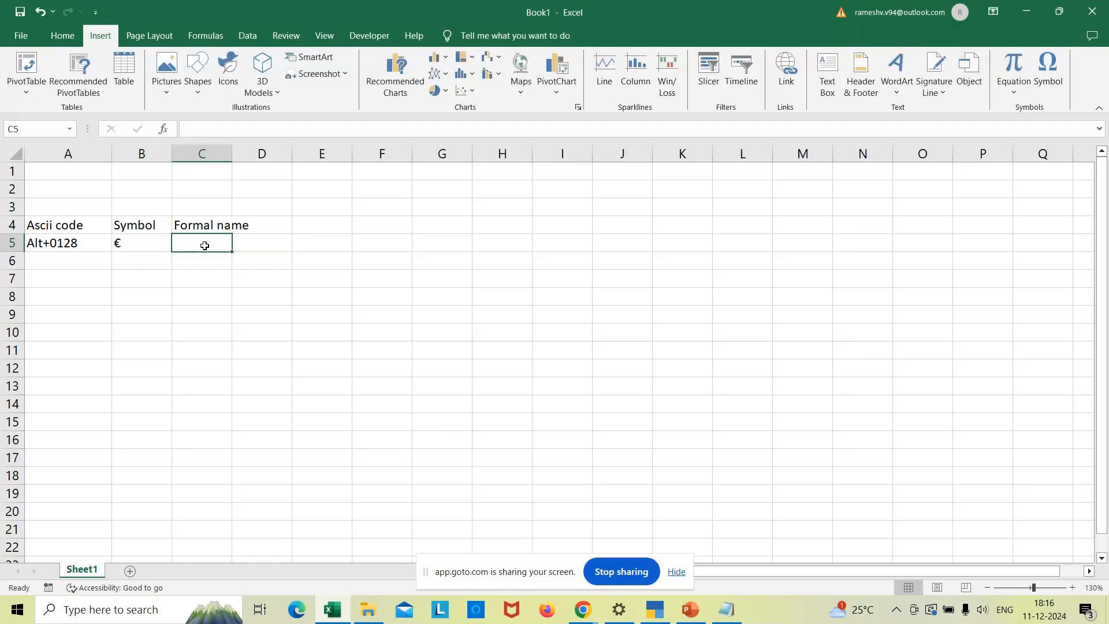
type("Euro")
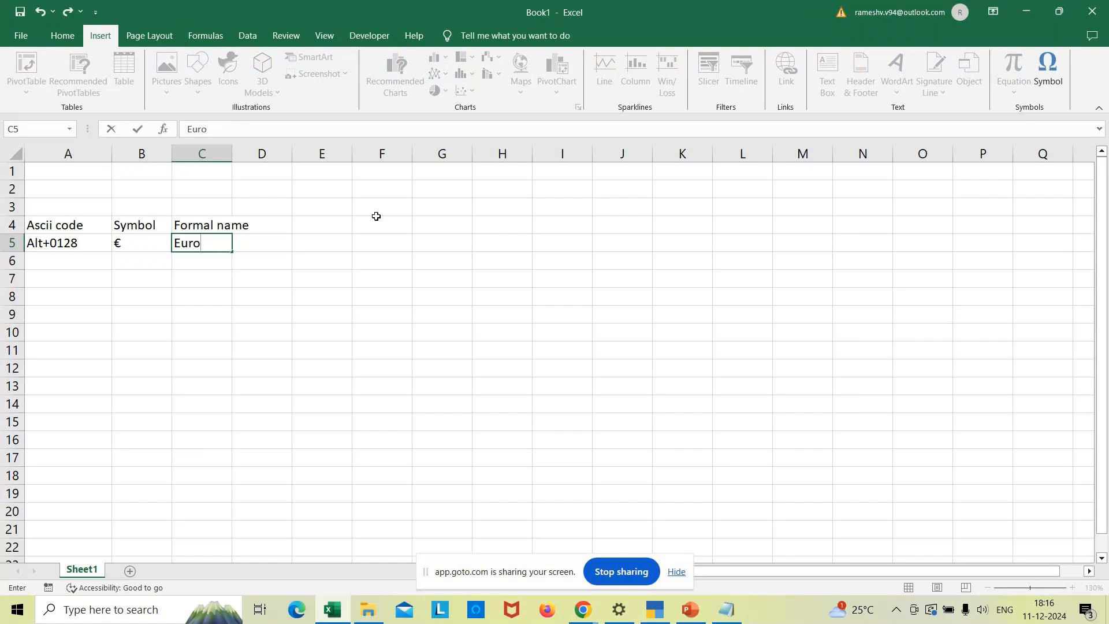
left_click(289, 308)
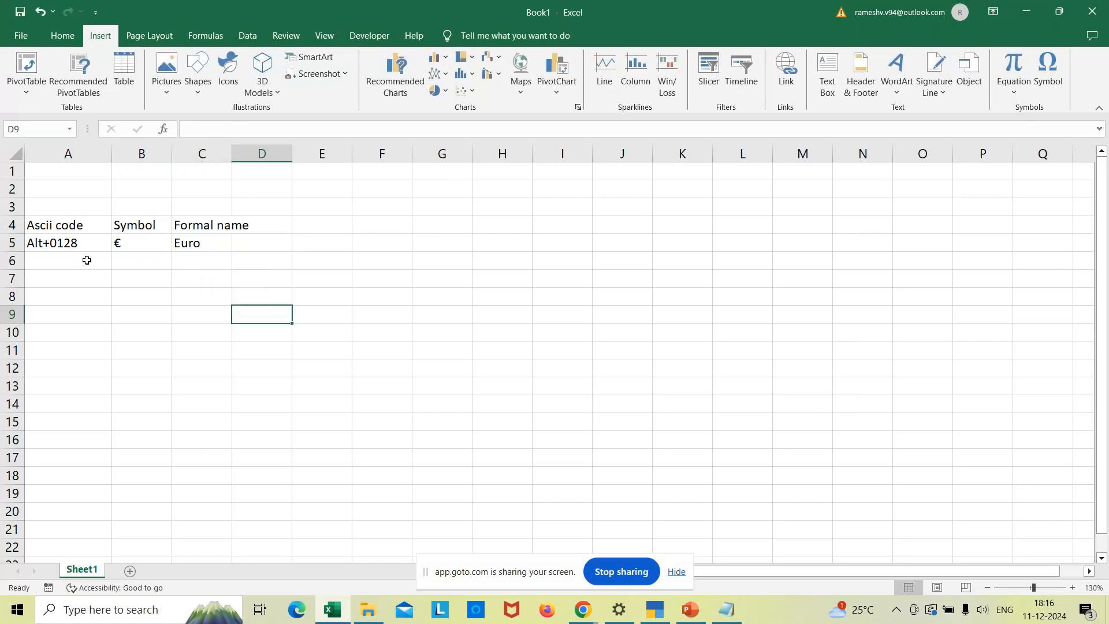
left_click(78, 245)
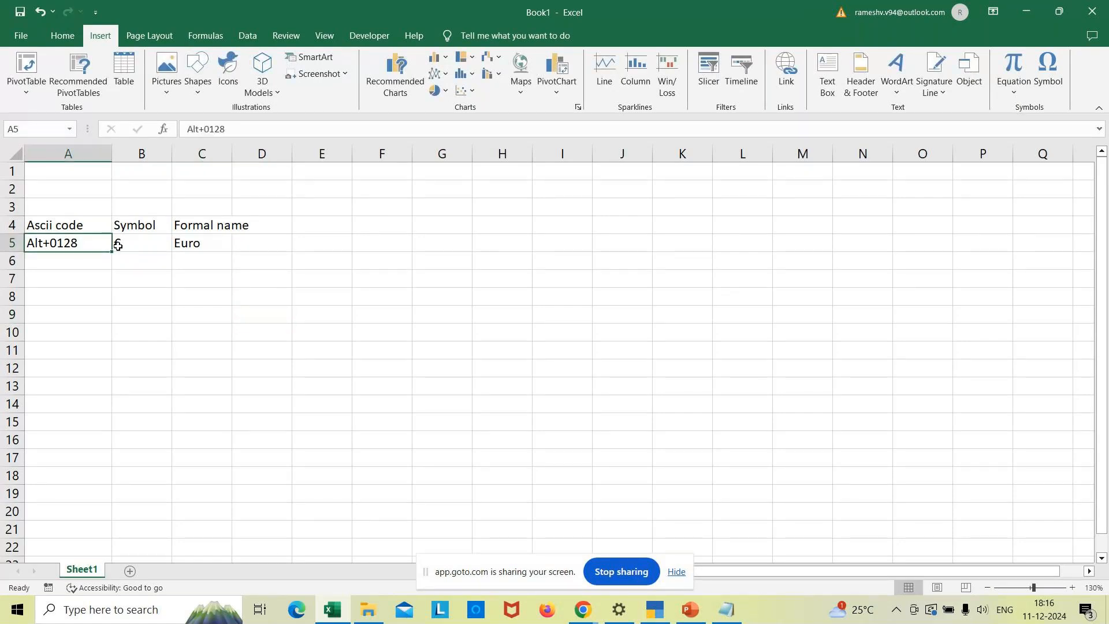
left_click(138, 245)
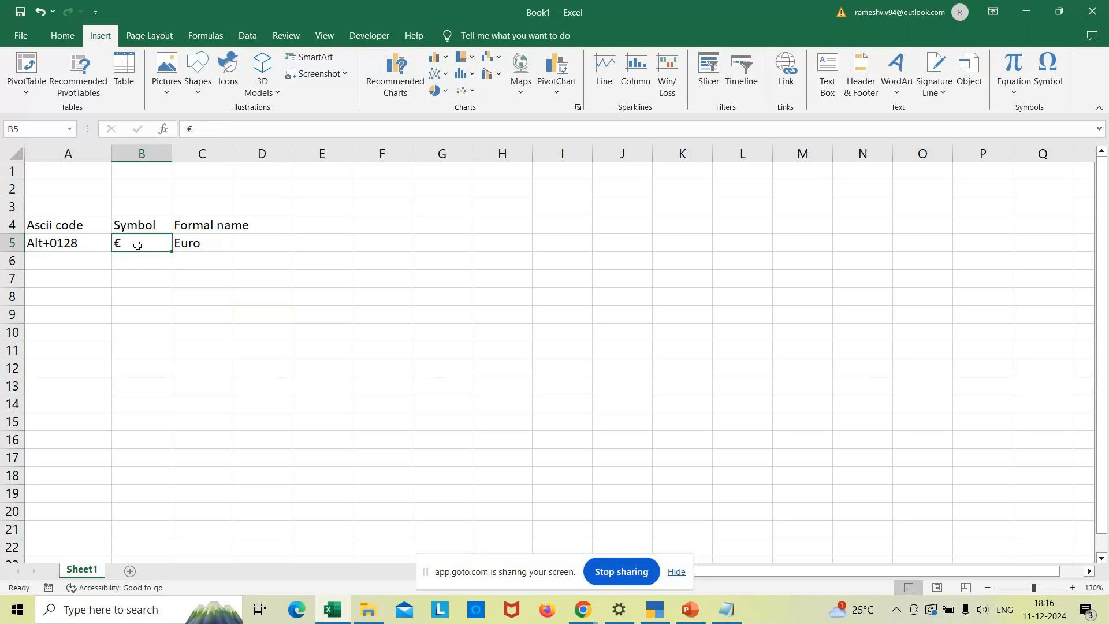
left_click(658, 612)
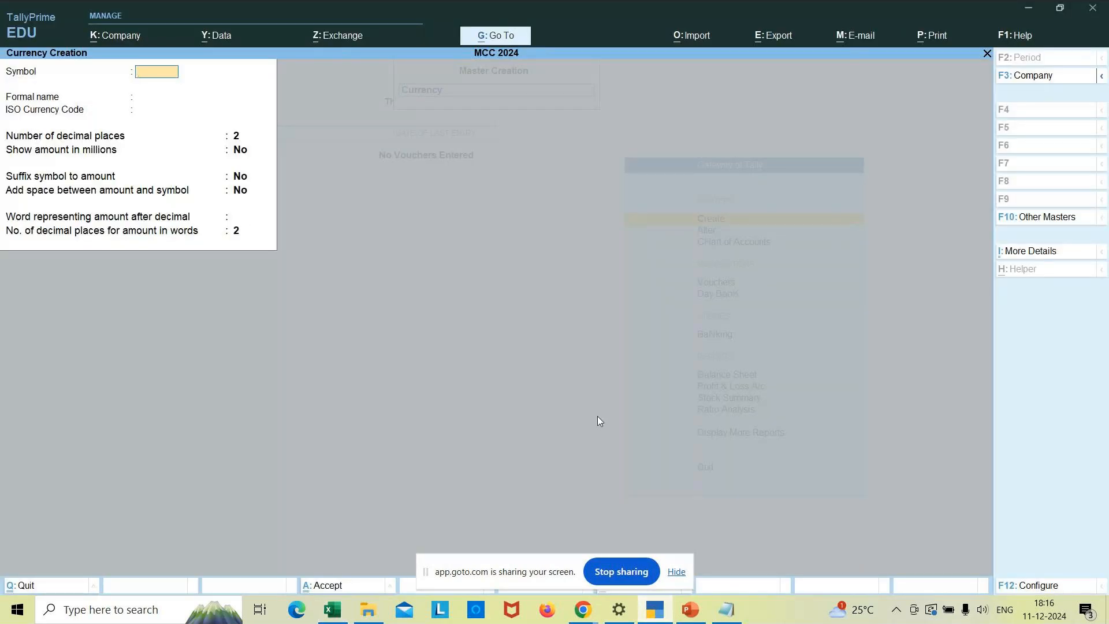
- Restart currency creation in TallyPrime and enter € as the Symbol using Alt+0128
key("Escape")
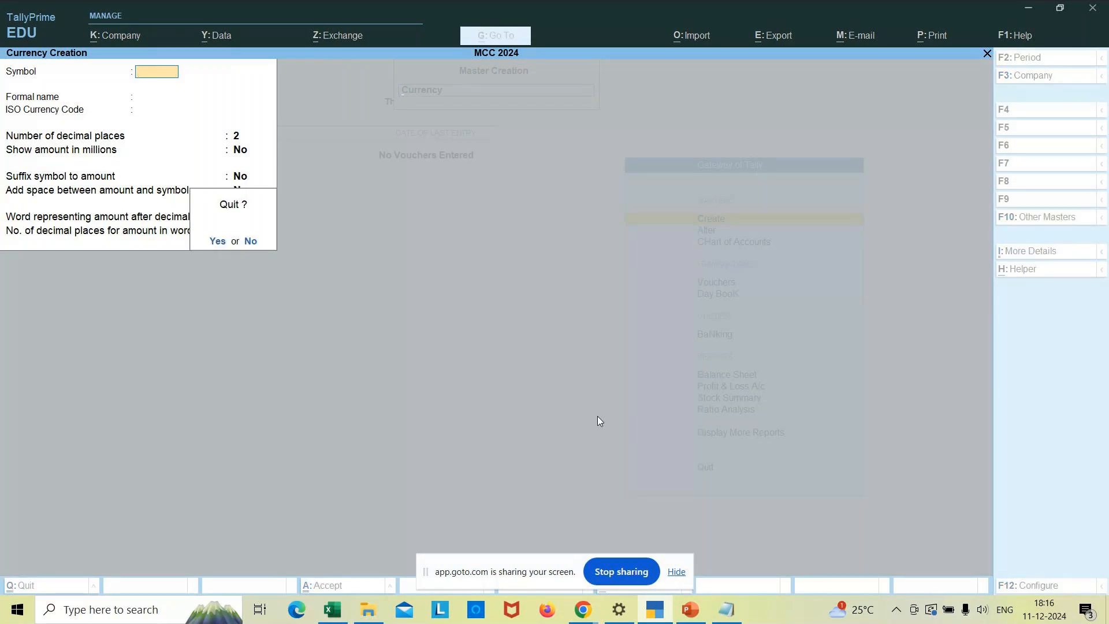
key("Return")
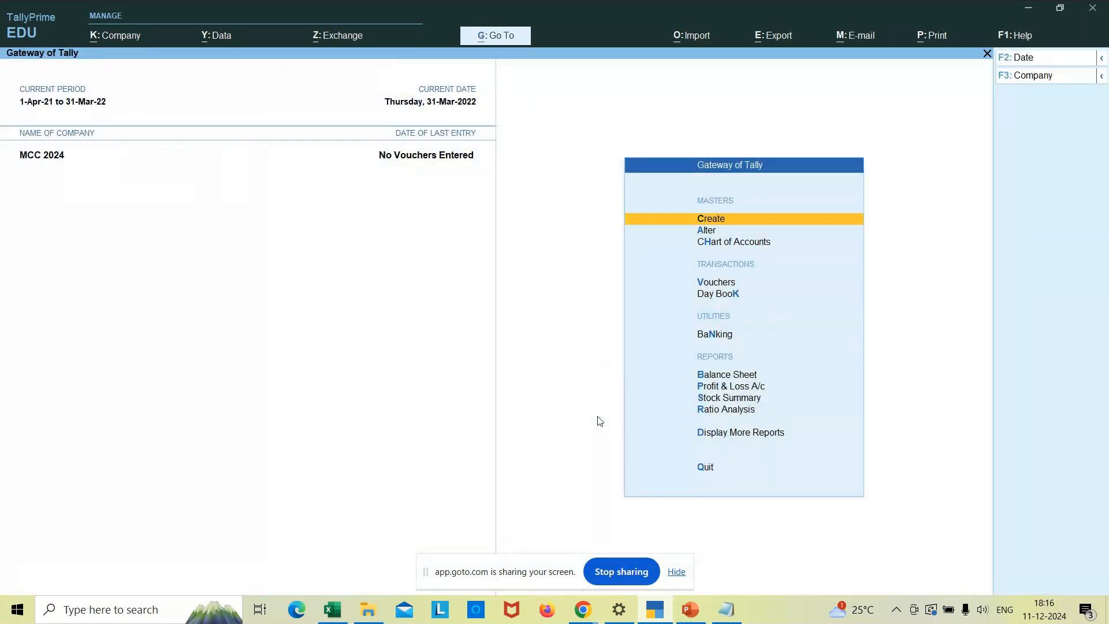
key("Return")
key("Down")
key("Down")
key("Return")
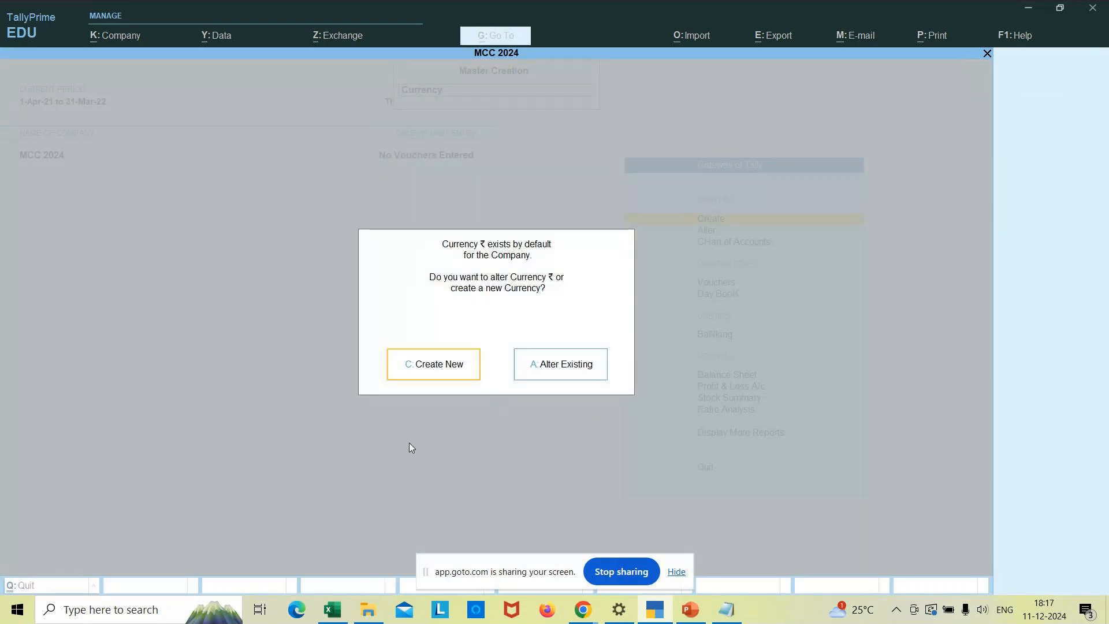
left_click(446, 372)
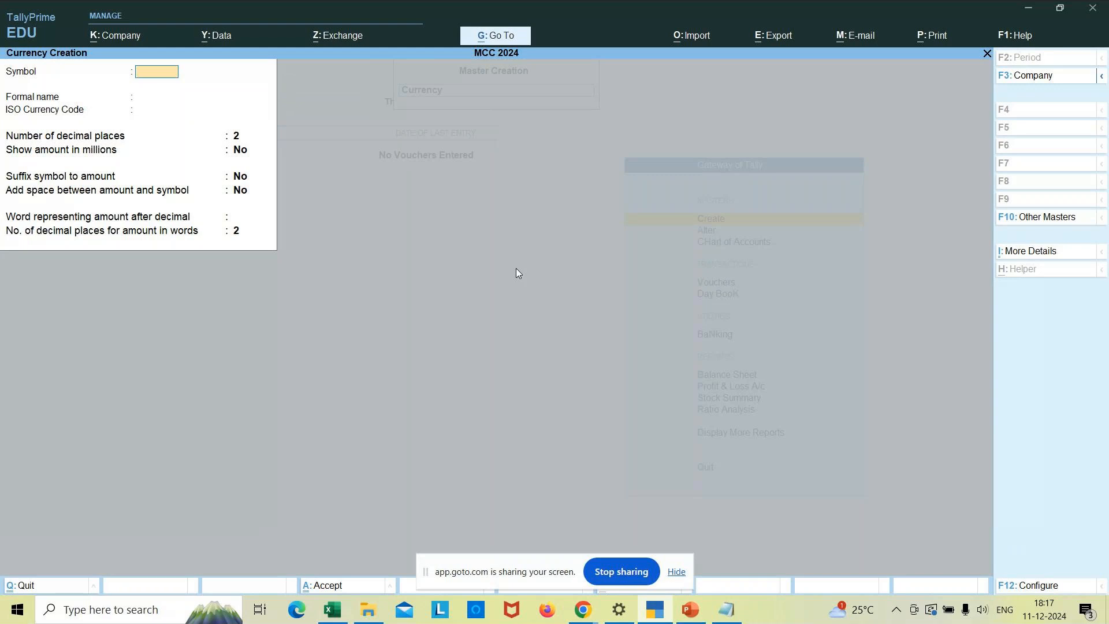
key("alt")
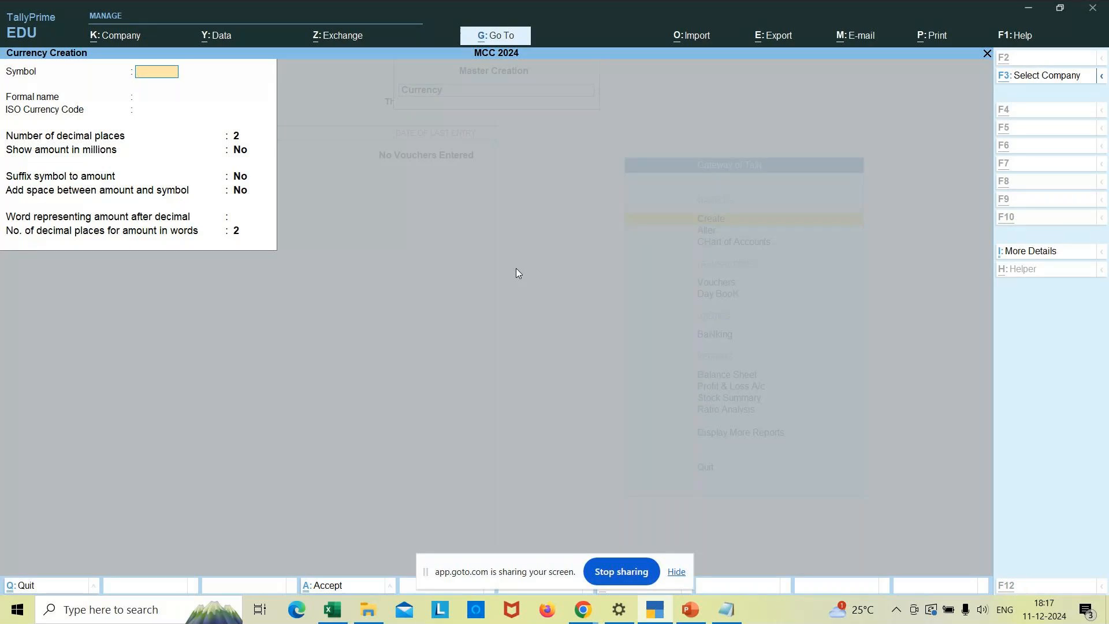
type("€")
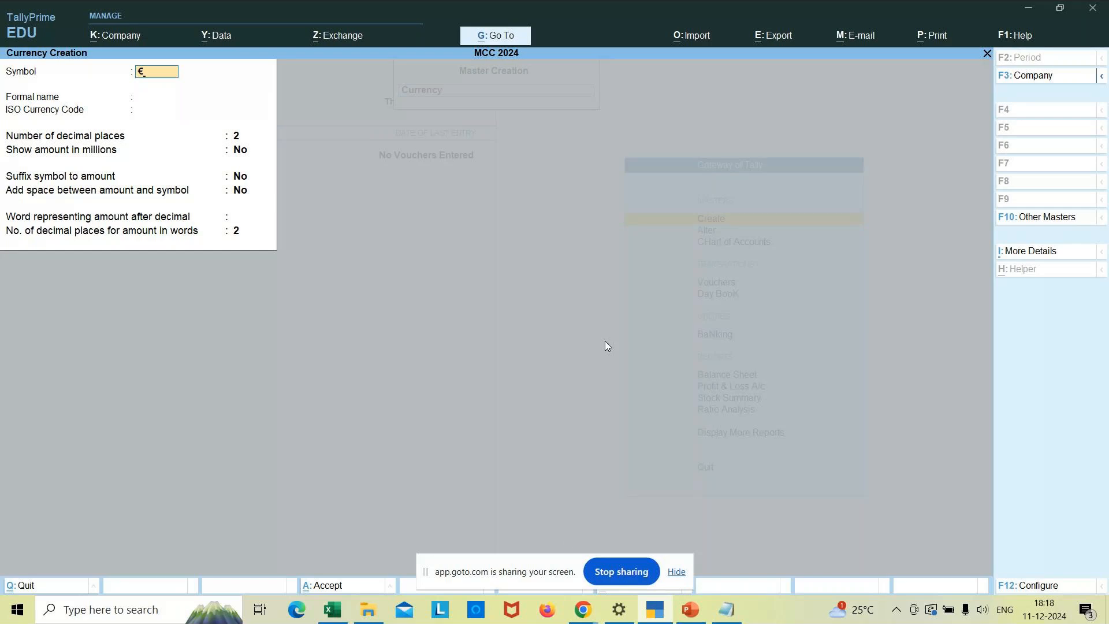
left_click(585, 612)
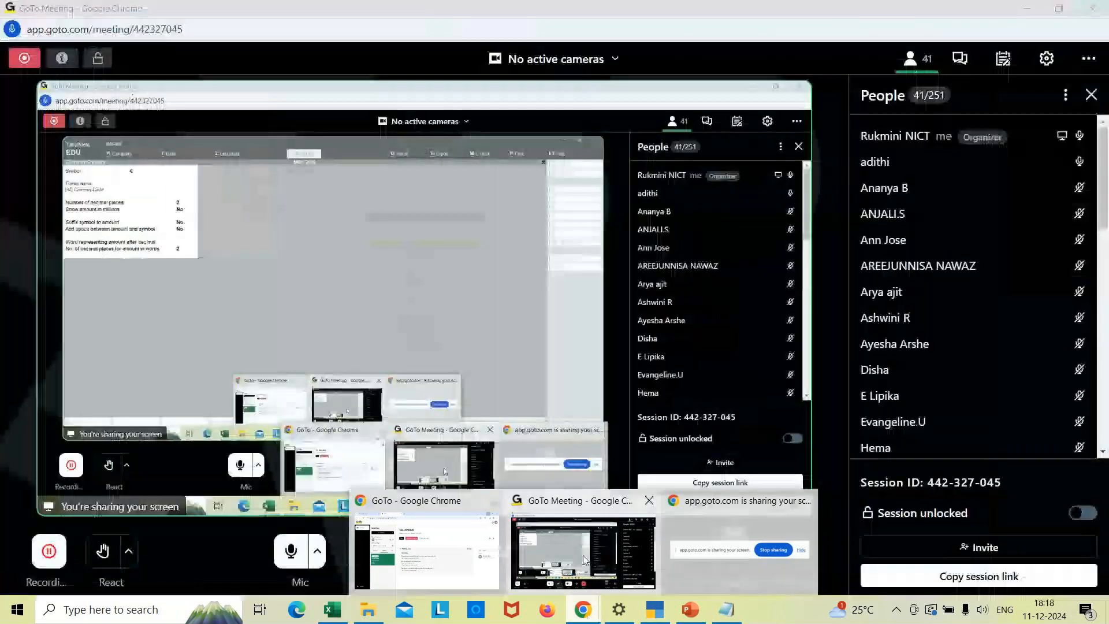
- Bring the GoTo Meeting window in Chrome to the front
left_click(583, 558)
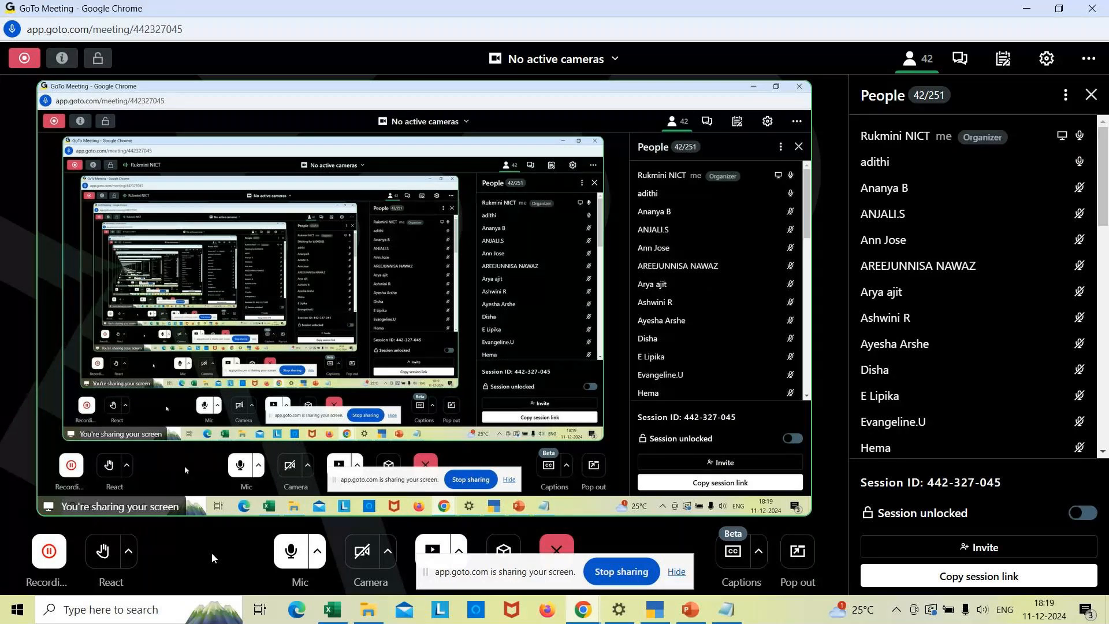
- Give the € currency formal name Euro and 'sterling' as the word after decimal, then save it
left_click(655, 611)
left_click(165, 98)
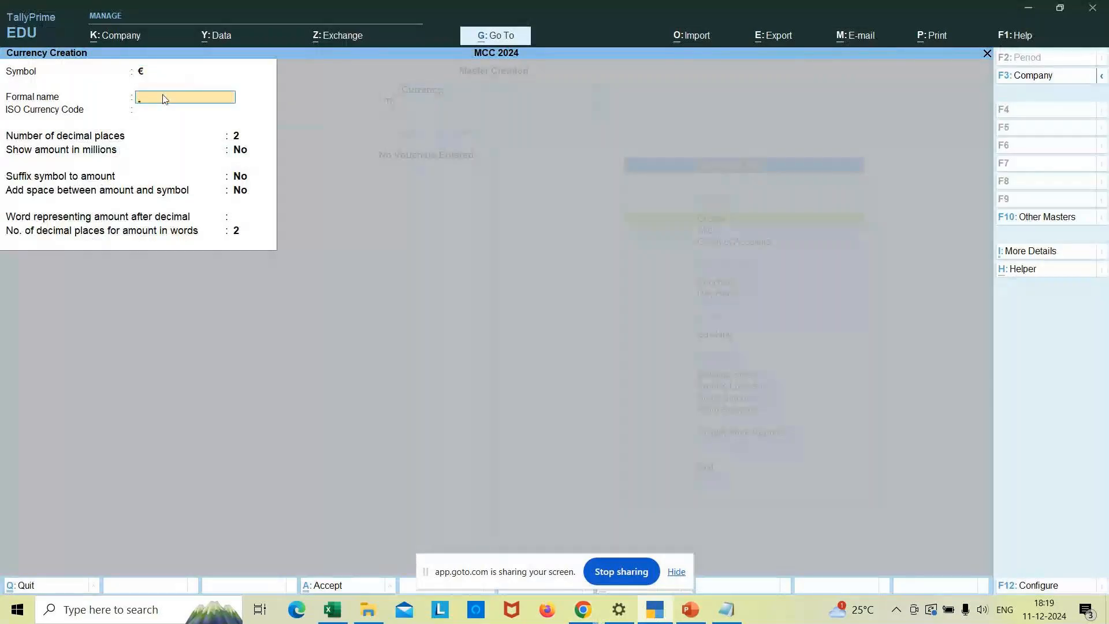
type("Euro")
key("Return")
key("Return")
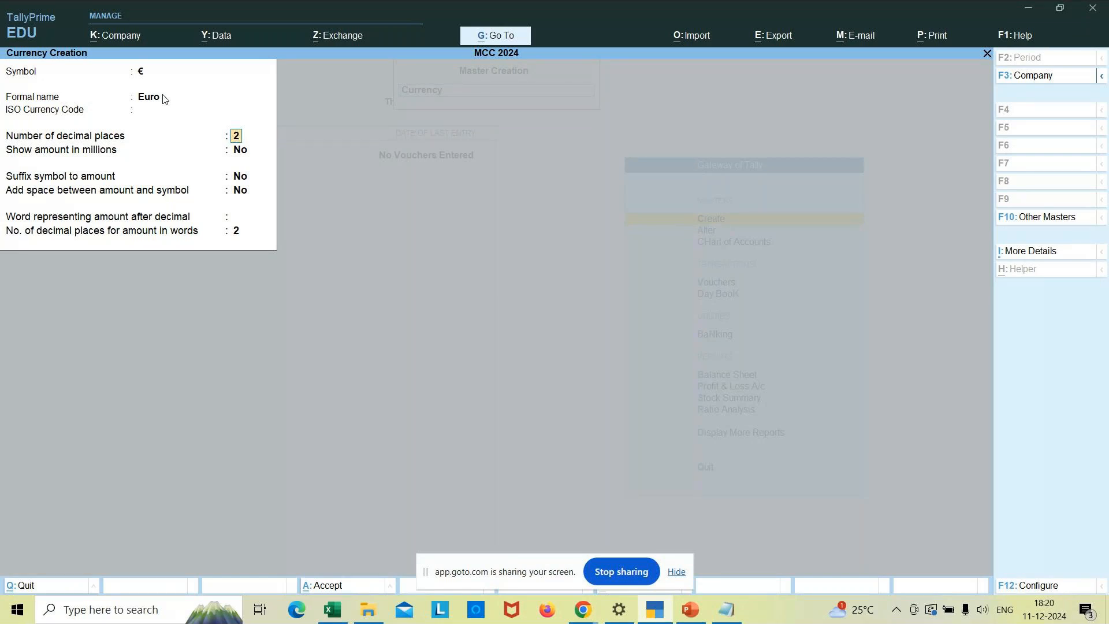
key("Return")
key("Return")
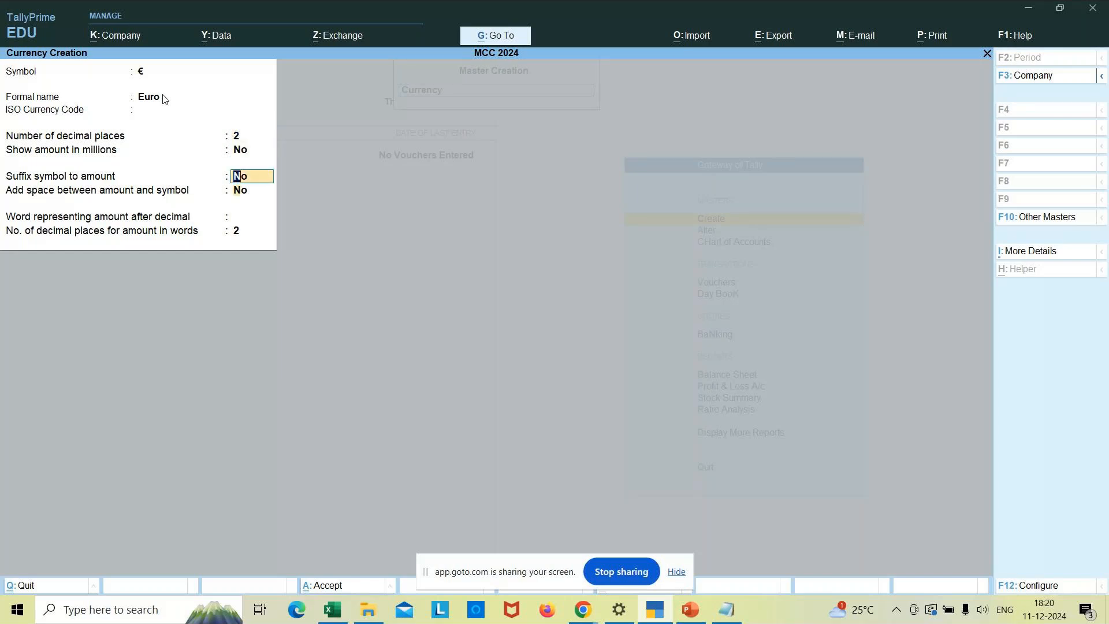
key("Return")
key("Return")
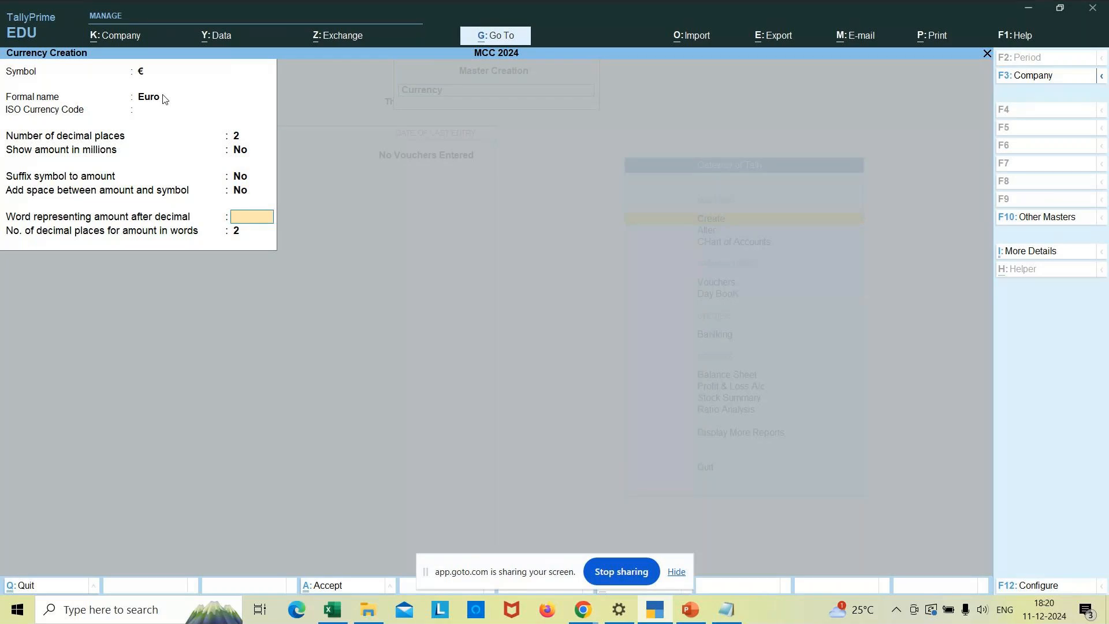
type("sterling")
key("Return")
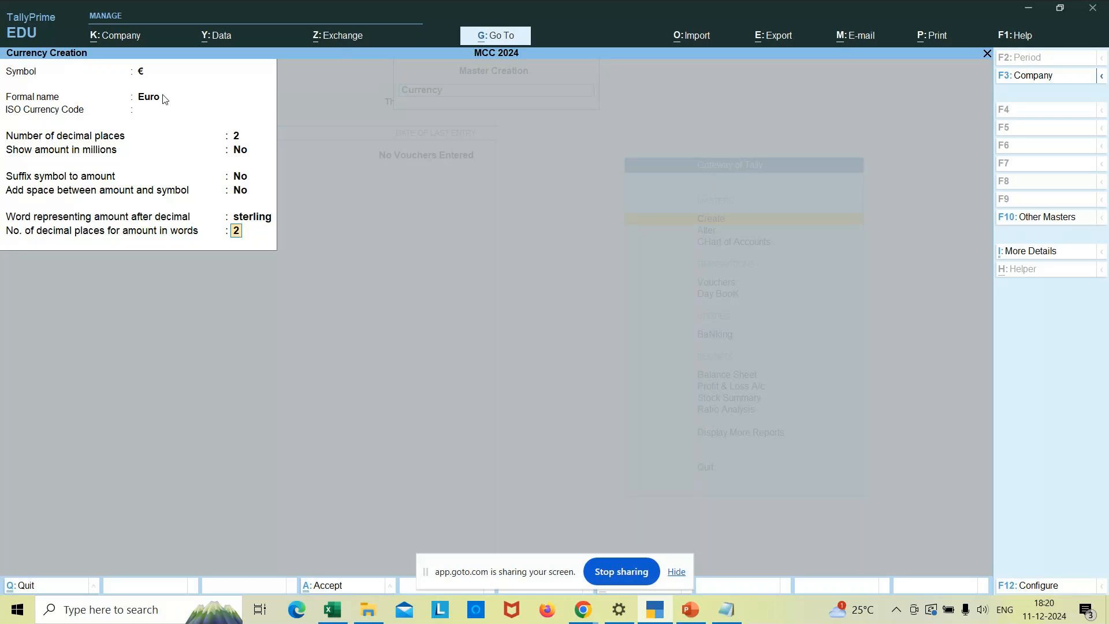
key("Return")
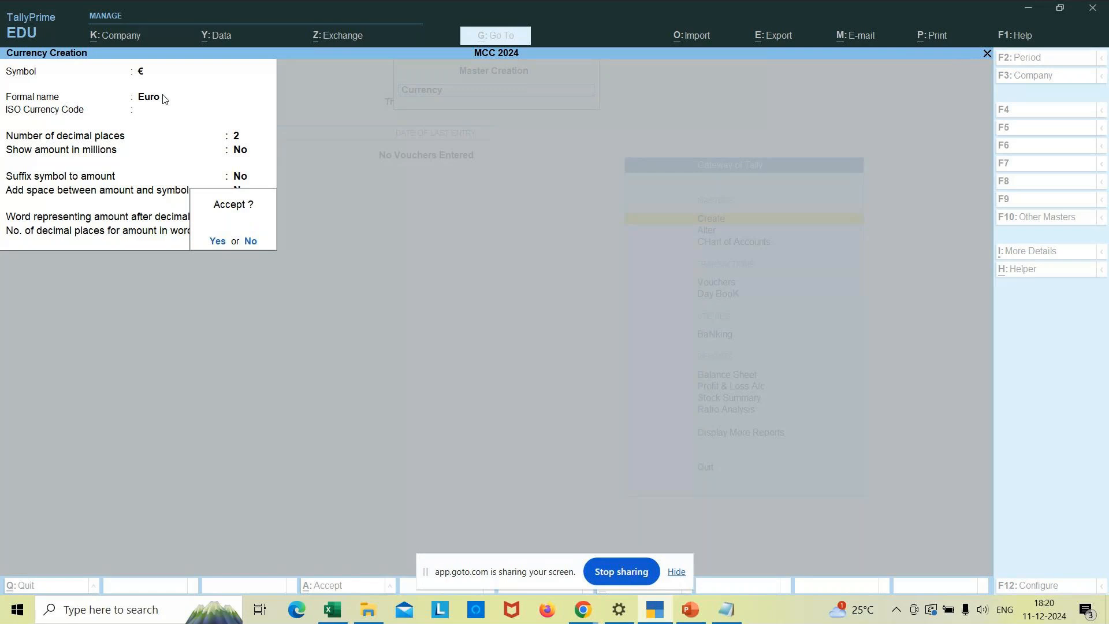
key("y")
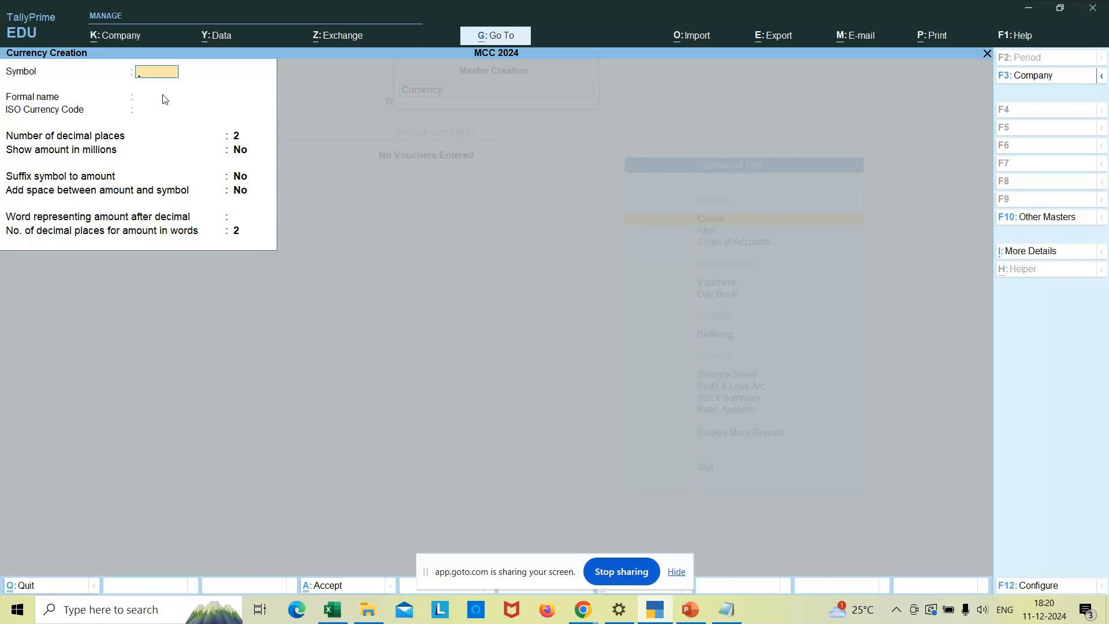
- Quit currency creation, return to the Gateway of Tally, and move toward Chart of Accounts
key("Escape")
key("y")
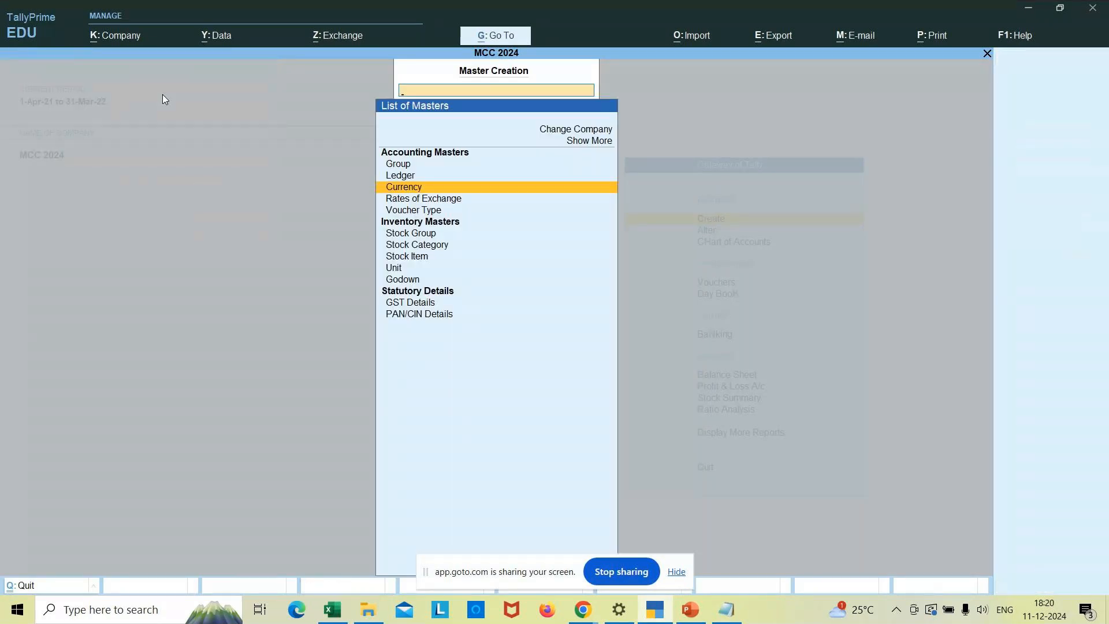
key("Escape")
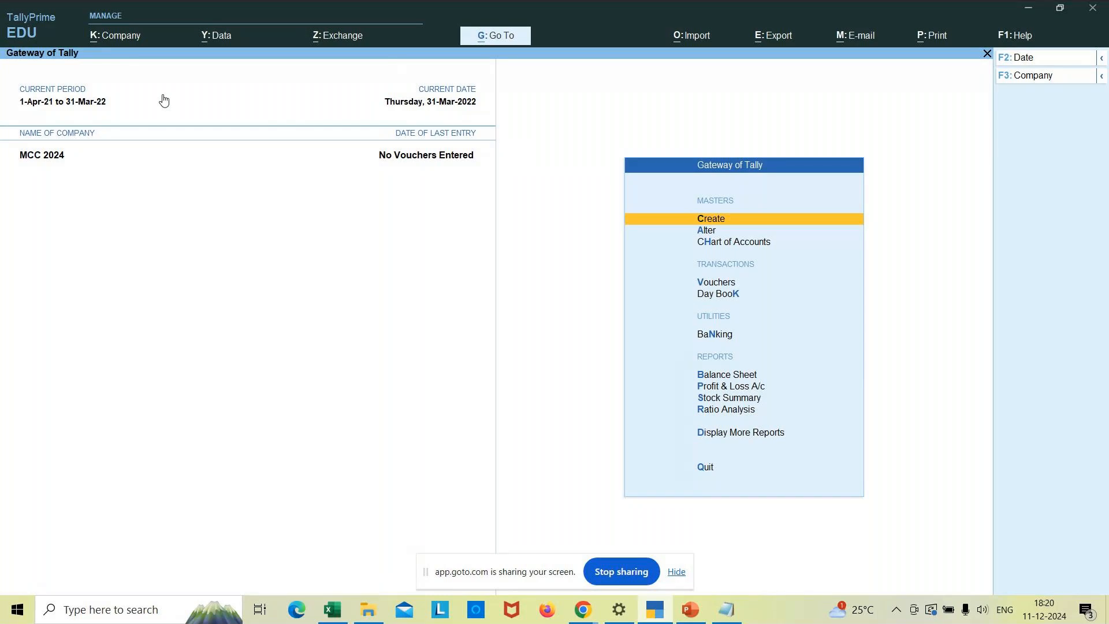
key("Down")
key("Down")
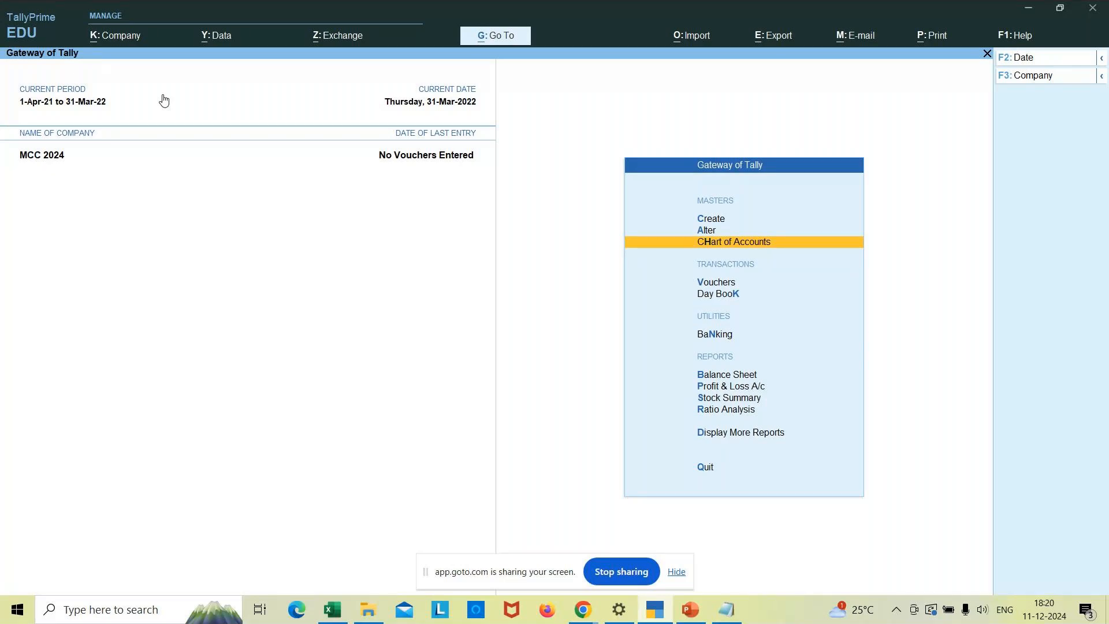
- Open Chart of Accounts > Currencies to list MCC 2024's currencies, € and ₹
key("Return")
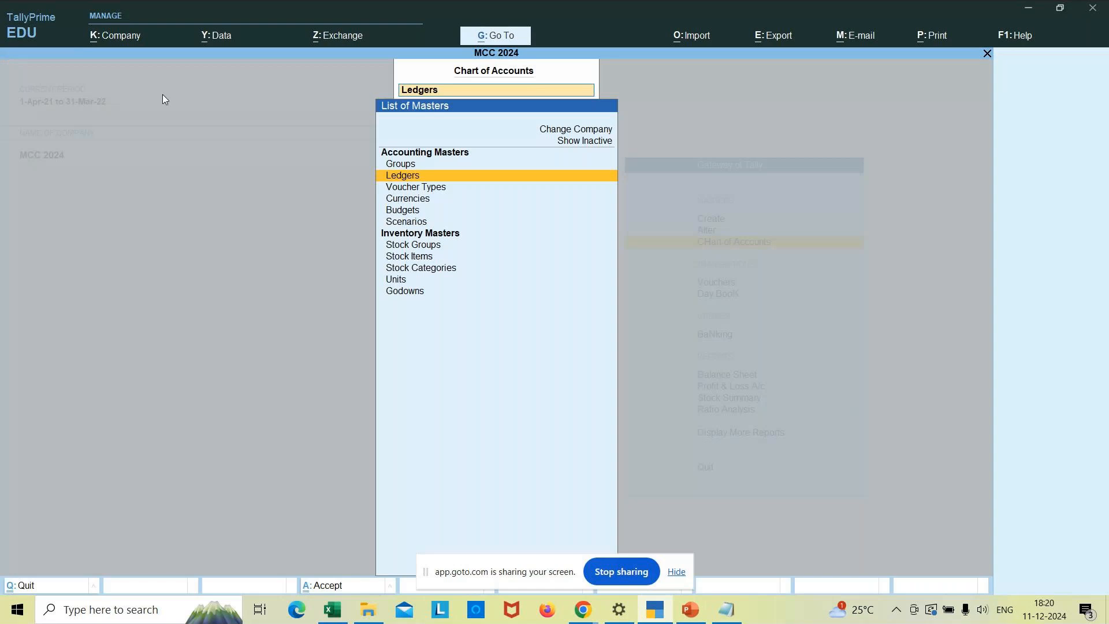
key("Down")
key("Down")
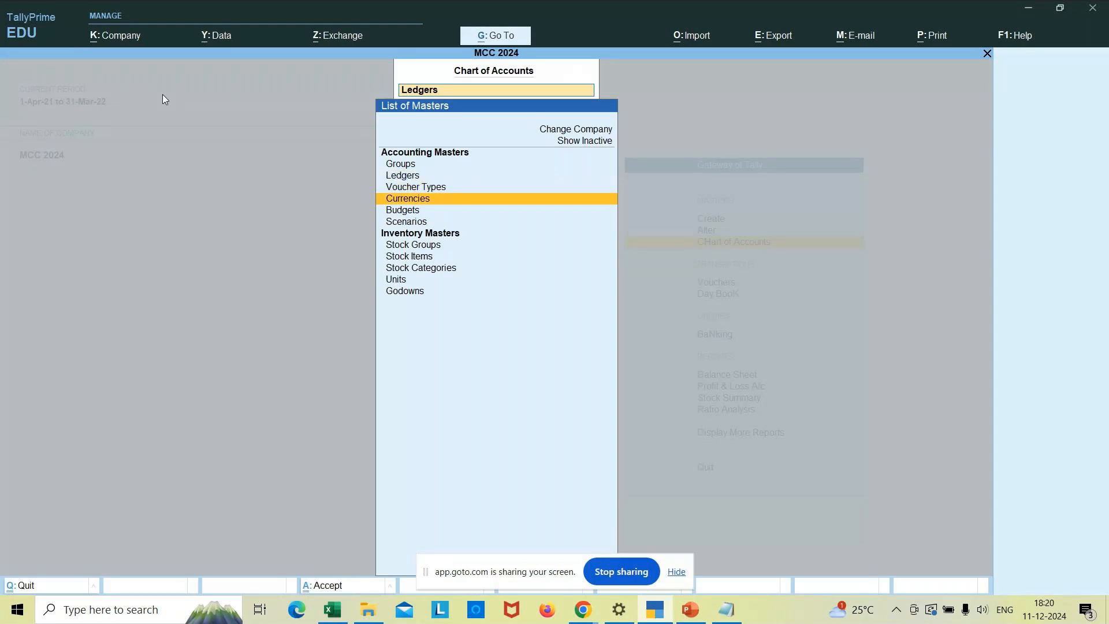
key("Return")
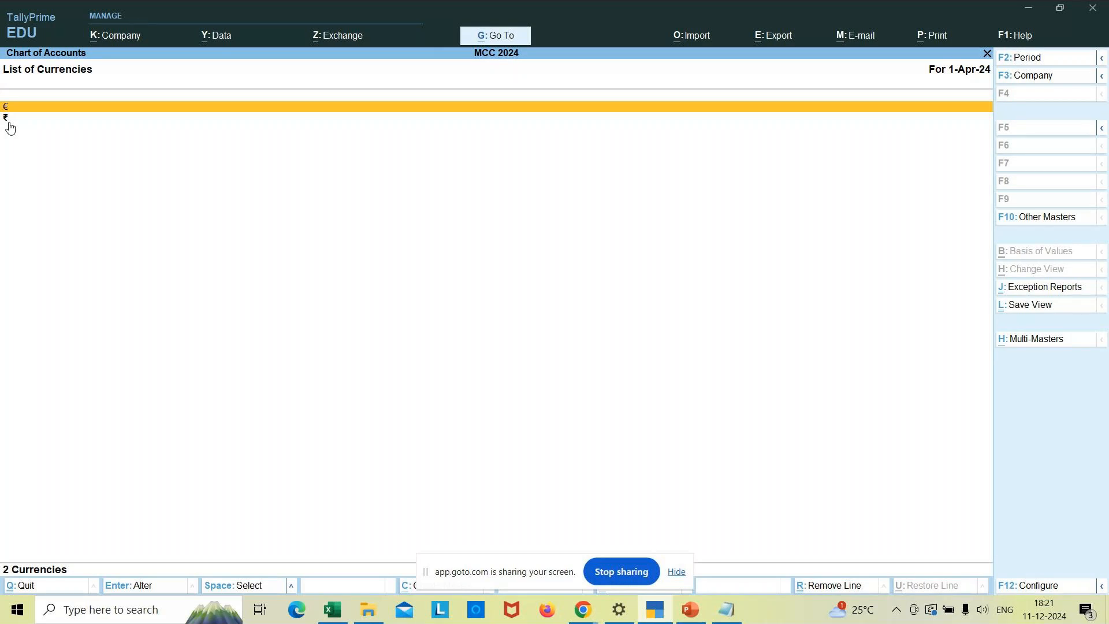
key("Escape")
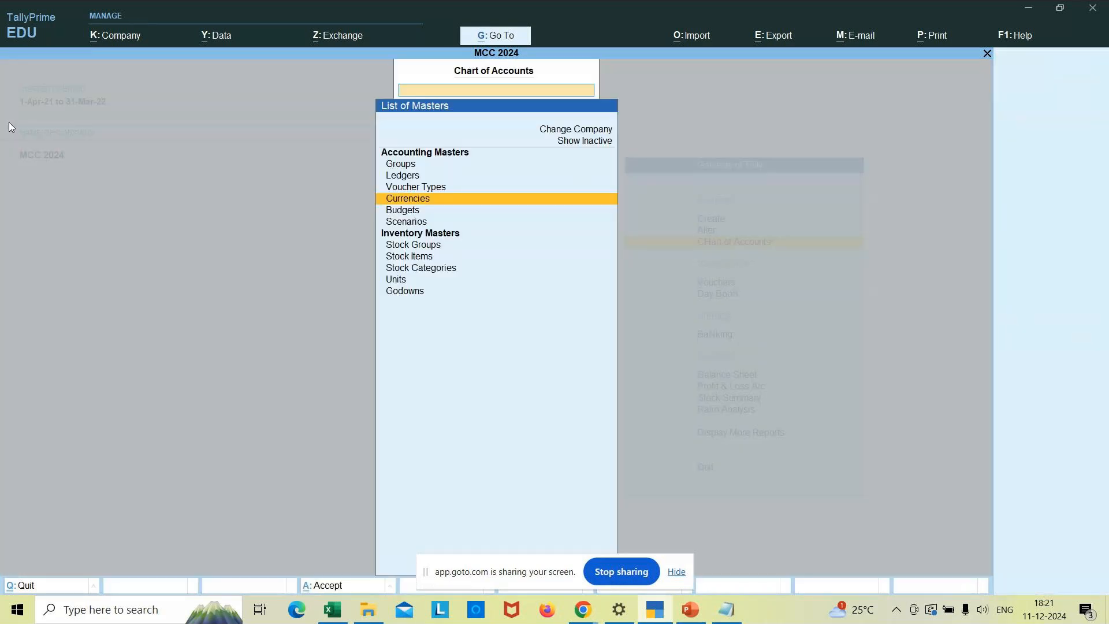
key("Escape")
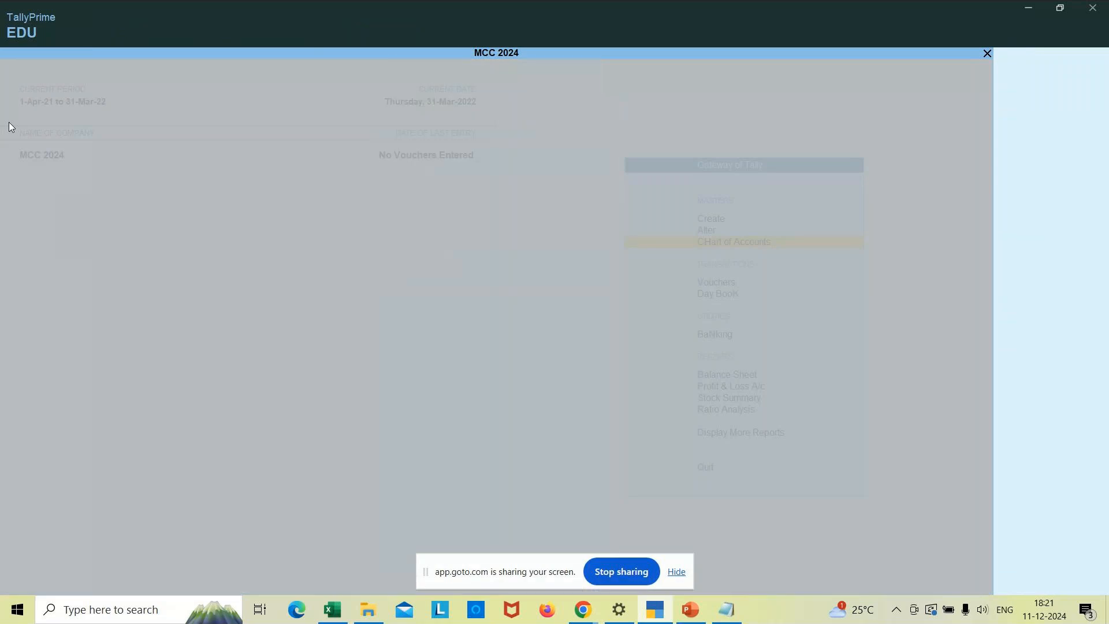
key("Return")
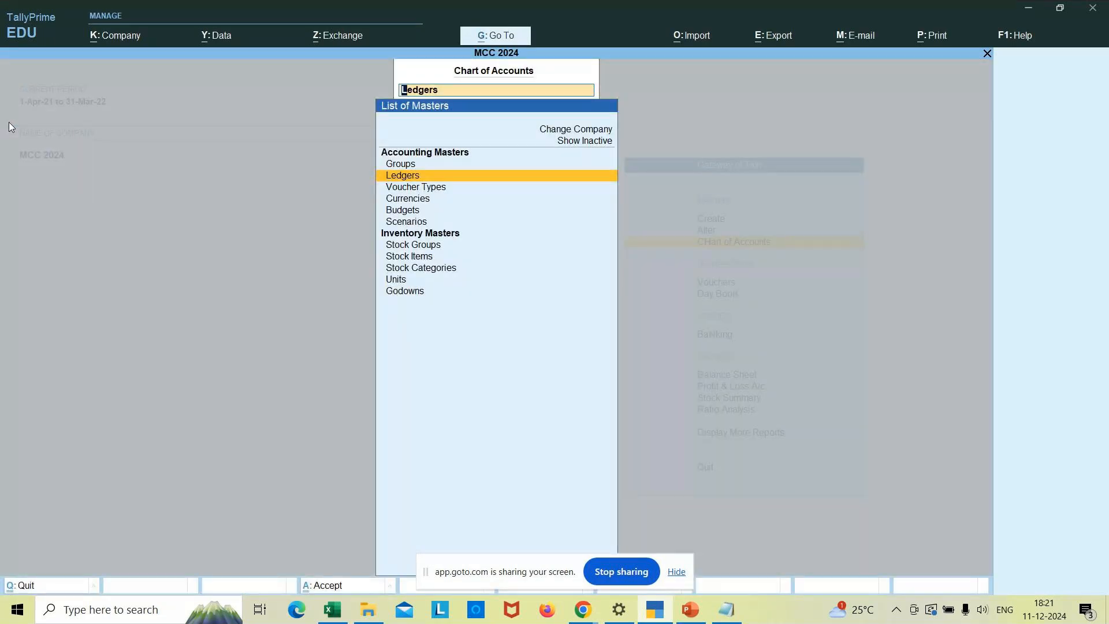
key("Down")
key("Down")
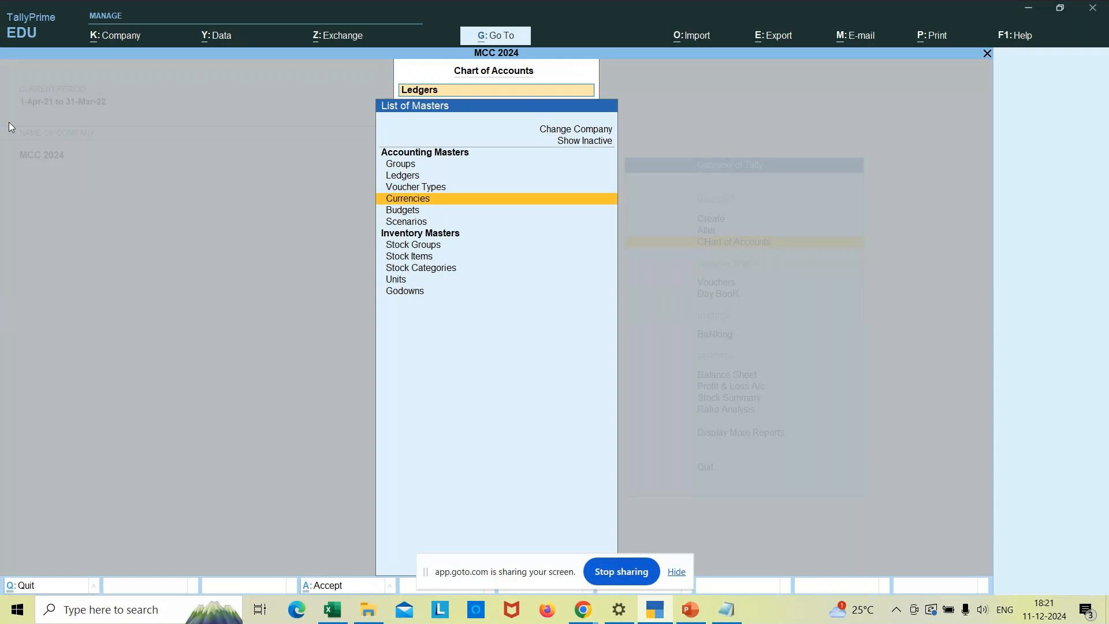
key("Return")
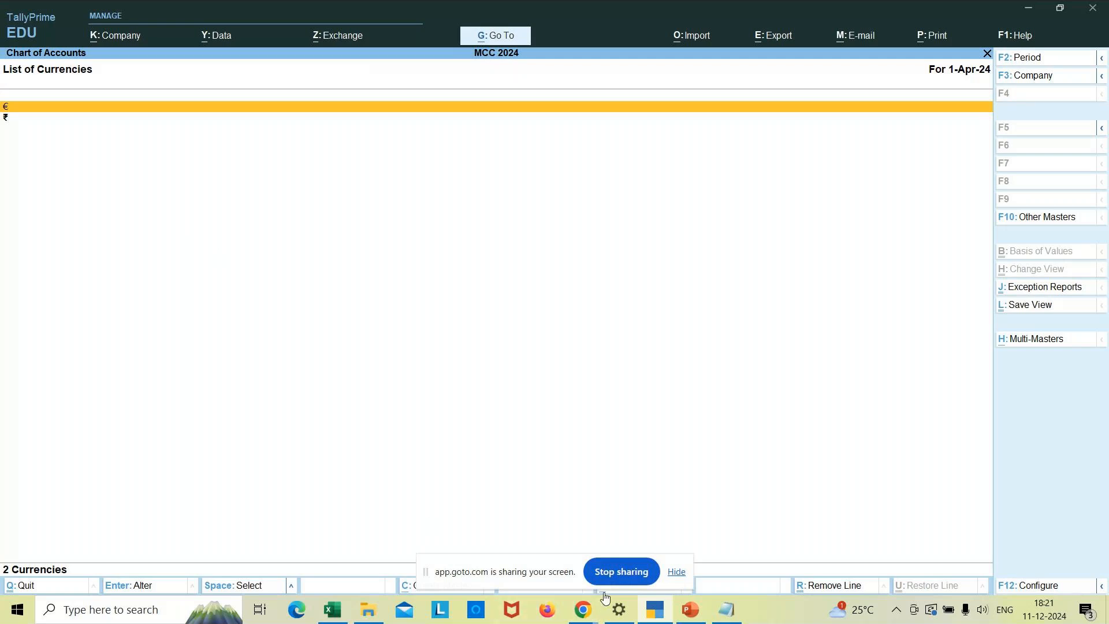
mouse_move(579, 621)
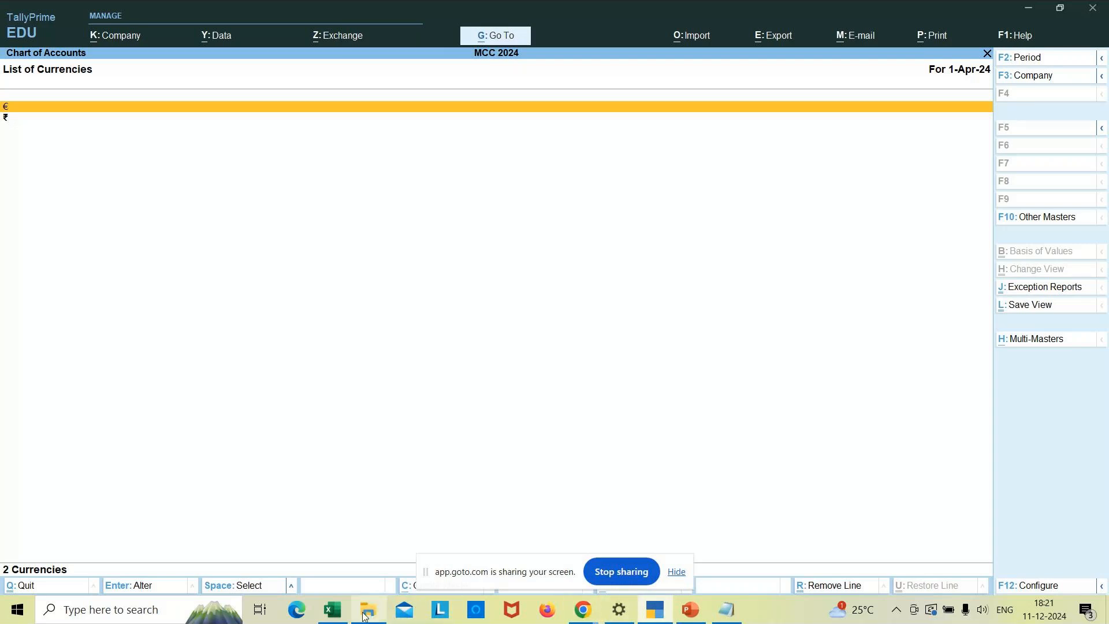
- Fill Excel cells A6–C6 with Shift+4, $ and Dollar, then return to TallyPrime
left_click(333, 609)
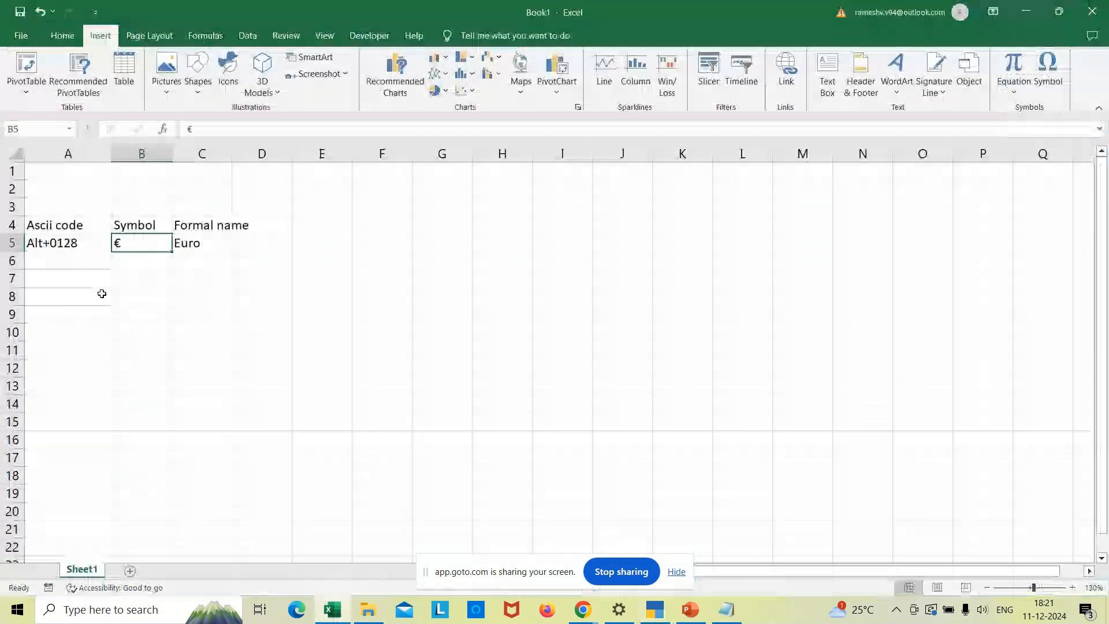
left_click(72, 255)
type("Shidt")
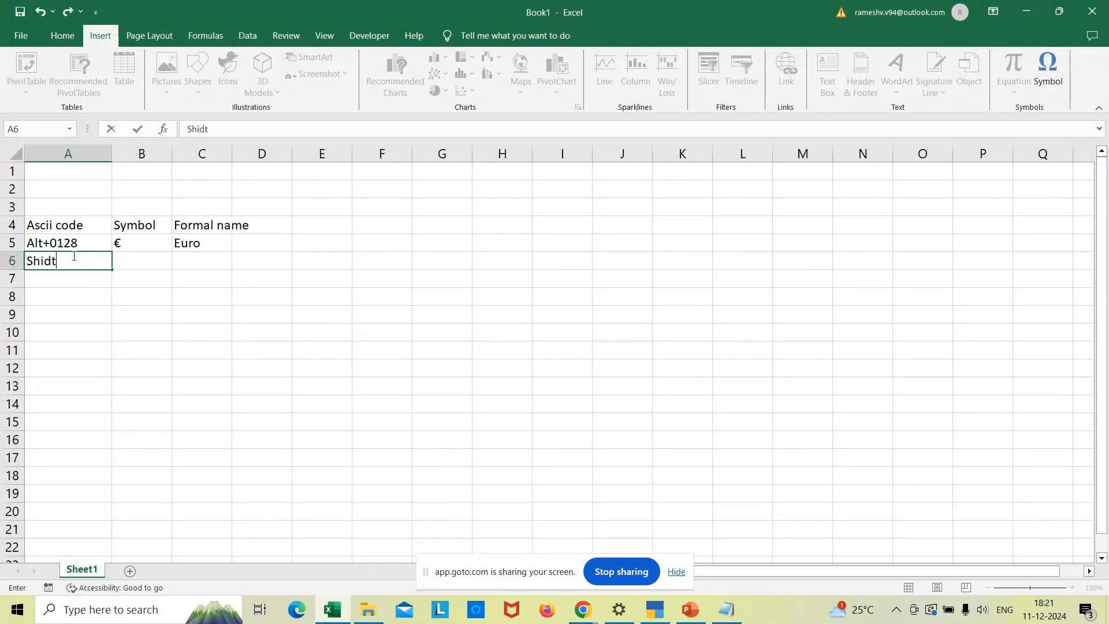
key("BackSpace")
key("BackSpace")
type("ft+4")
key("Tab")
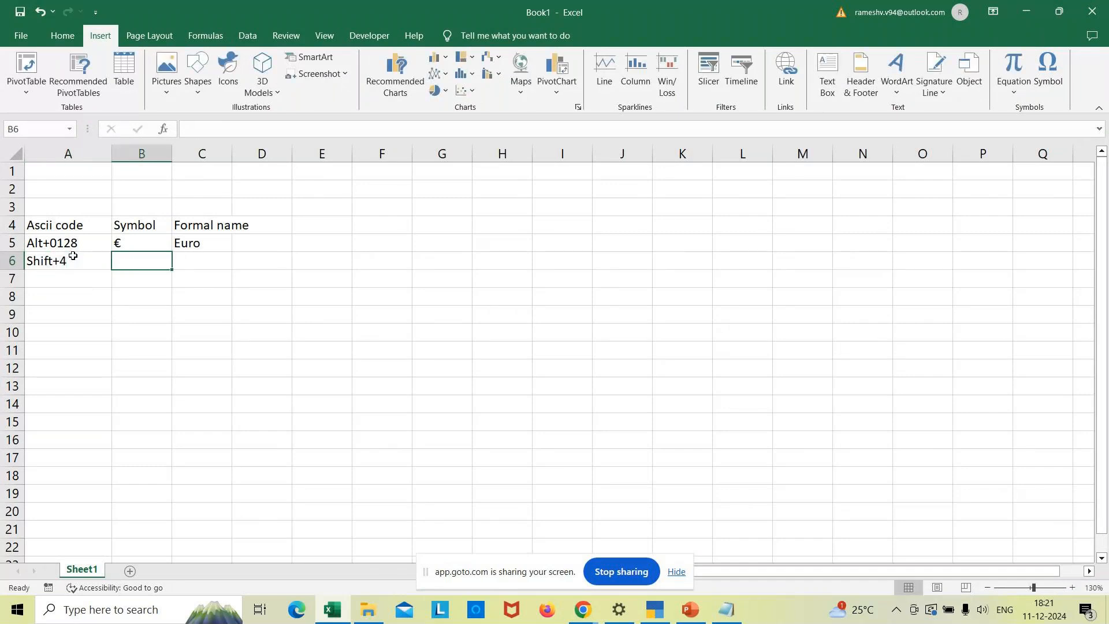
type("$")
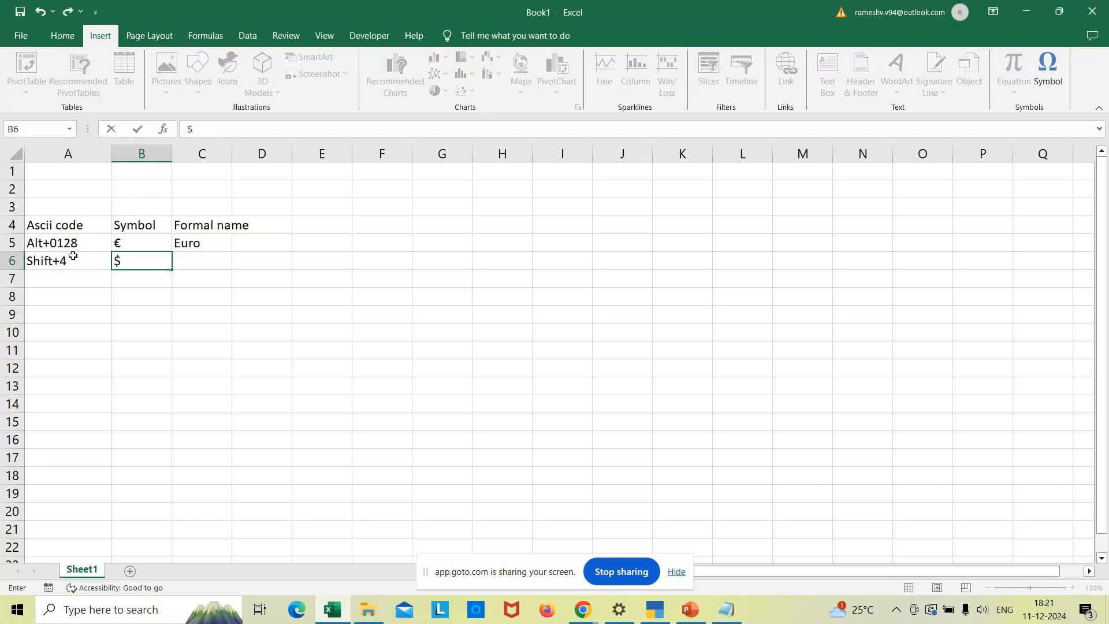
key("Tab")
type("Dollar")
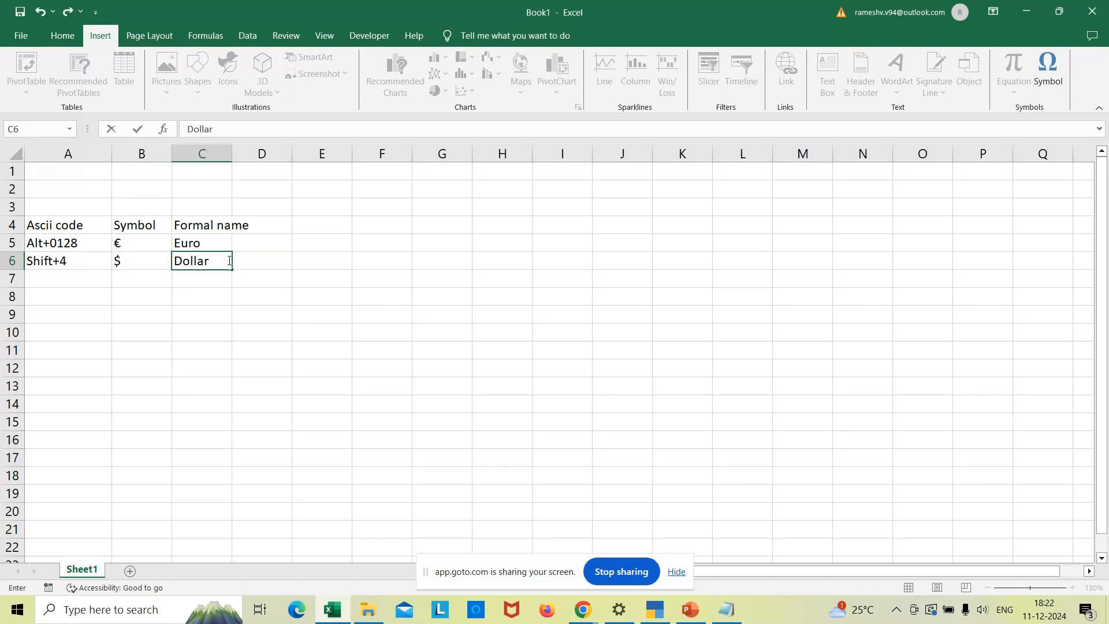
left_click(651, 616)
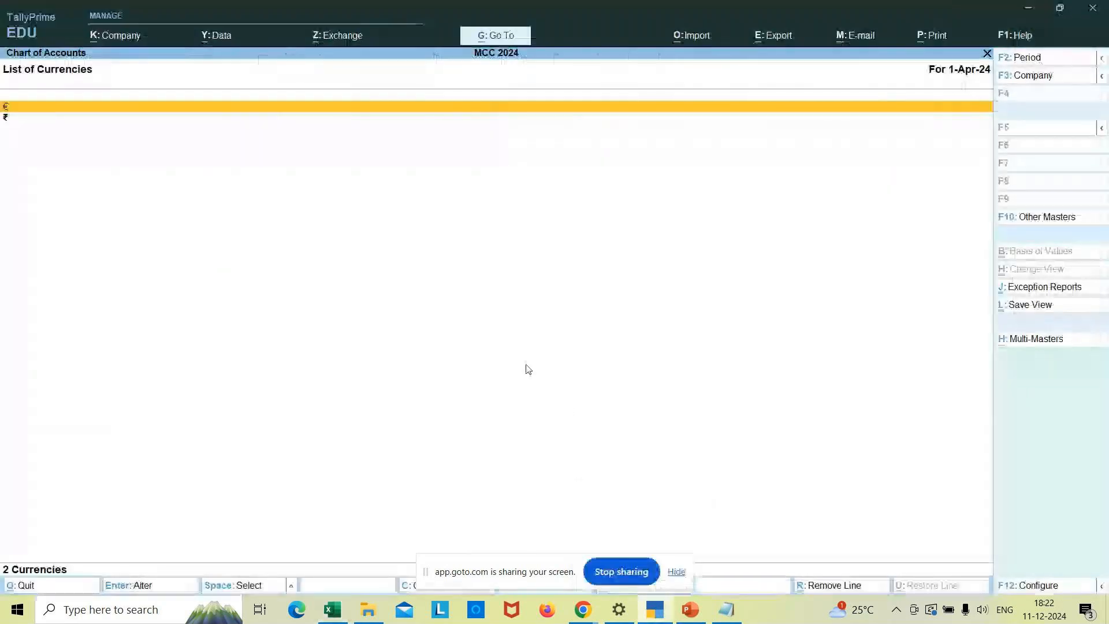
- Start a new currency master from the Gateway of Tally's Create menu
key("Escape")
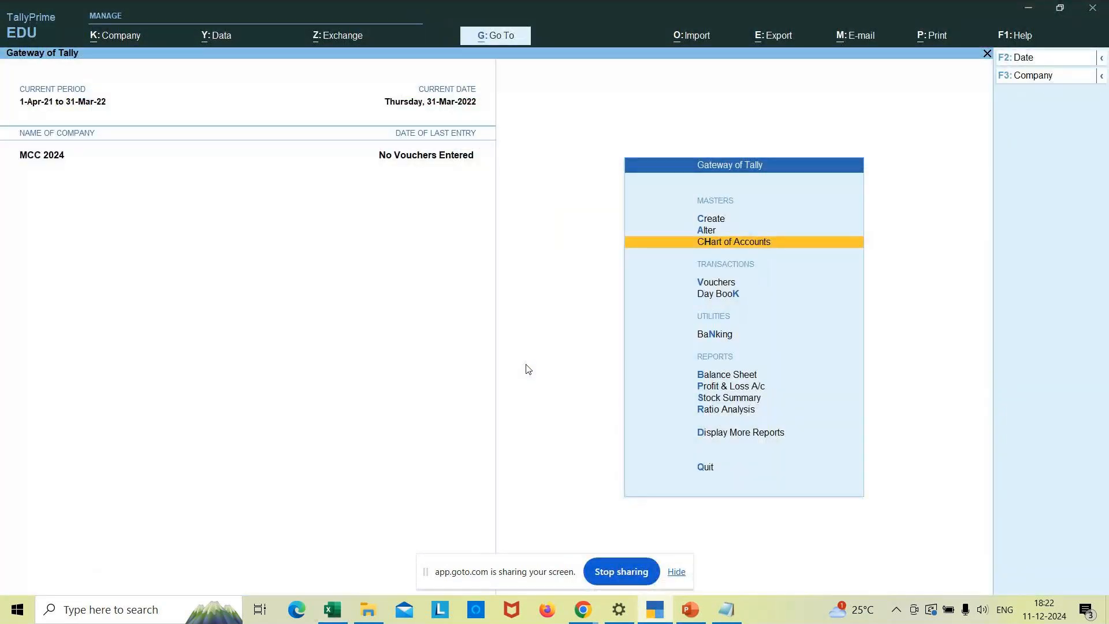
key("c")
key("Down")
key("Down")
key("Return")
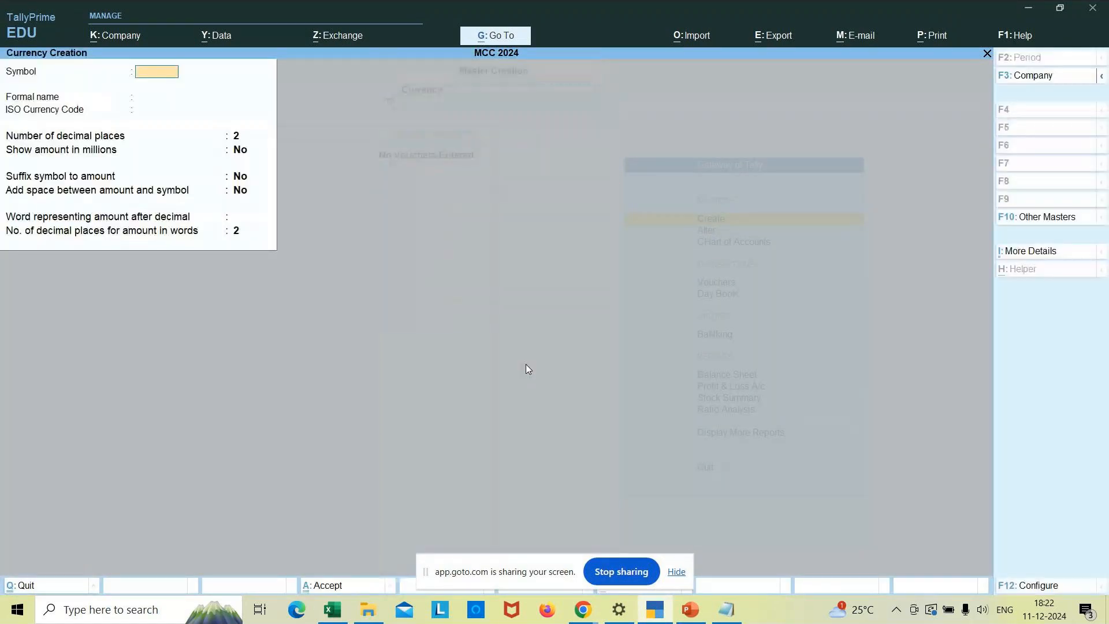
- Enter symbol $, formal name Dollar and 'cent' after the decimal, then save
type("$")
key("Return")
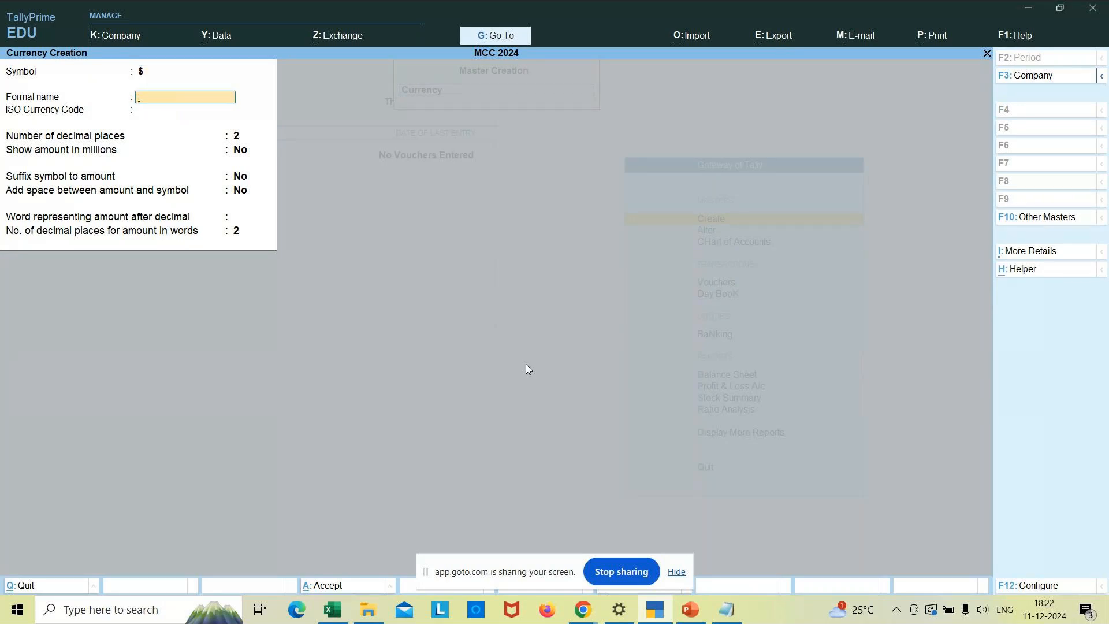
type("Dolla")
key("Return")
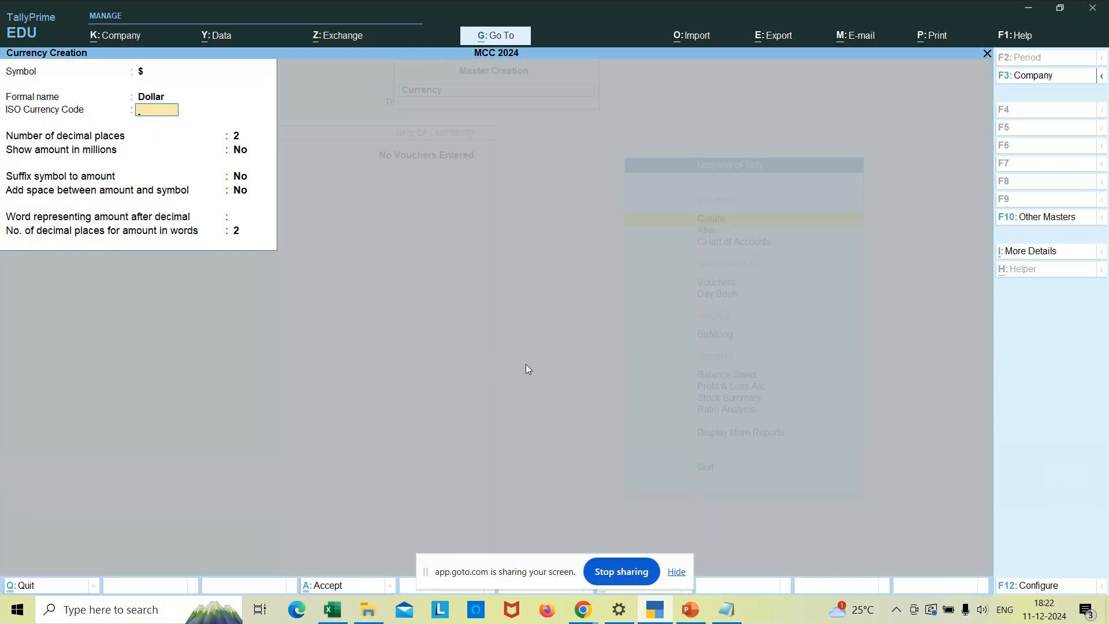
key("Return")
key("Return")
key("Return")
key("Return")
key("Return")
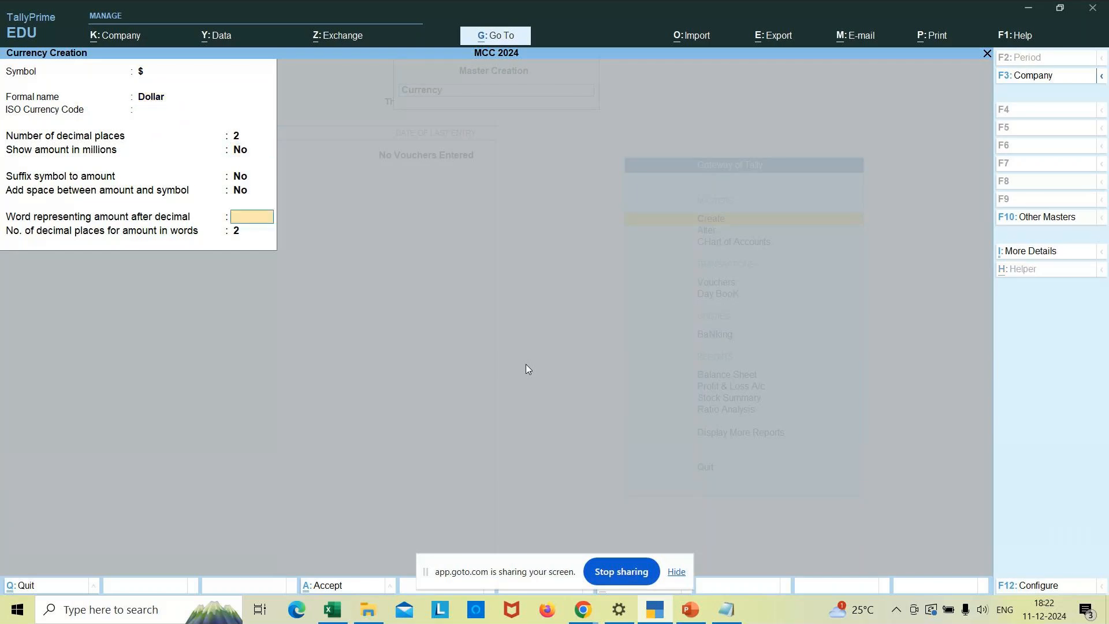
type("cen")
key("Return")
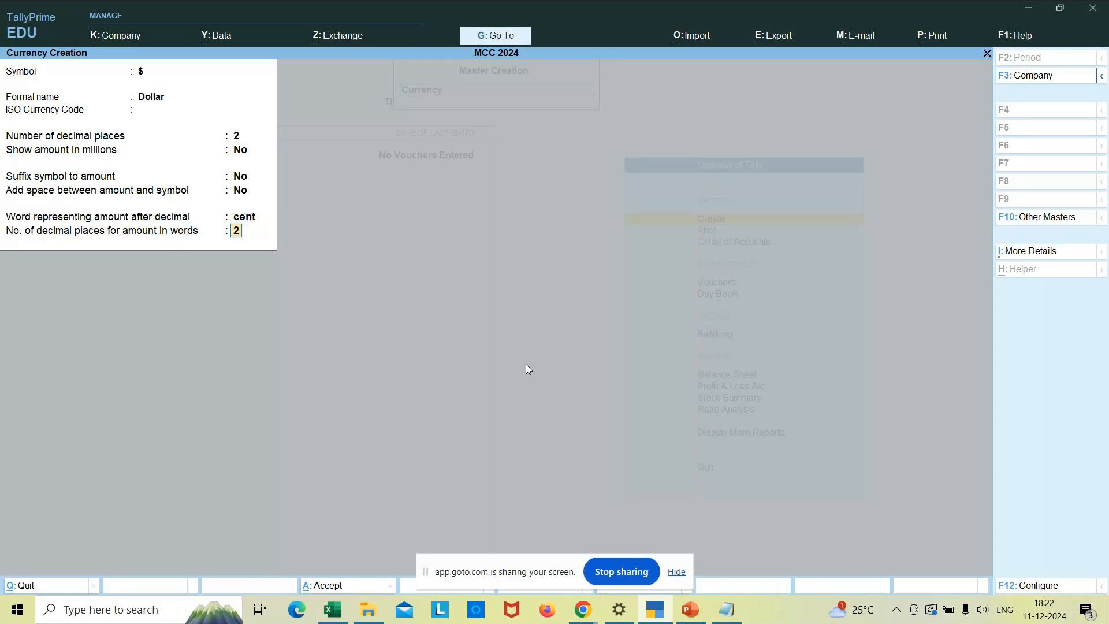
key("Return")
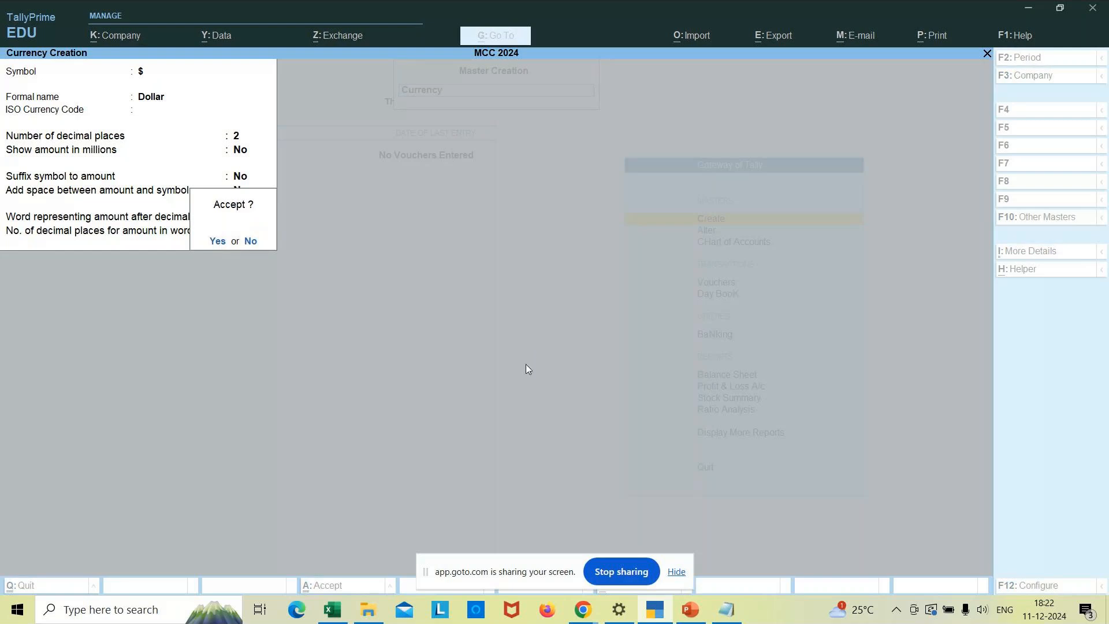
key("Return")
- Quit the blank currency form and list the currencies $, € and ₹ via Chart of Accounts
key("Escape")
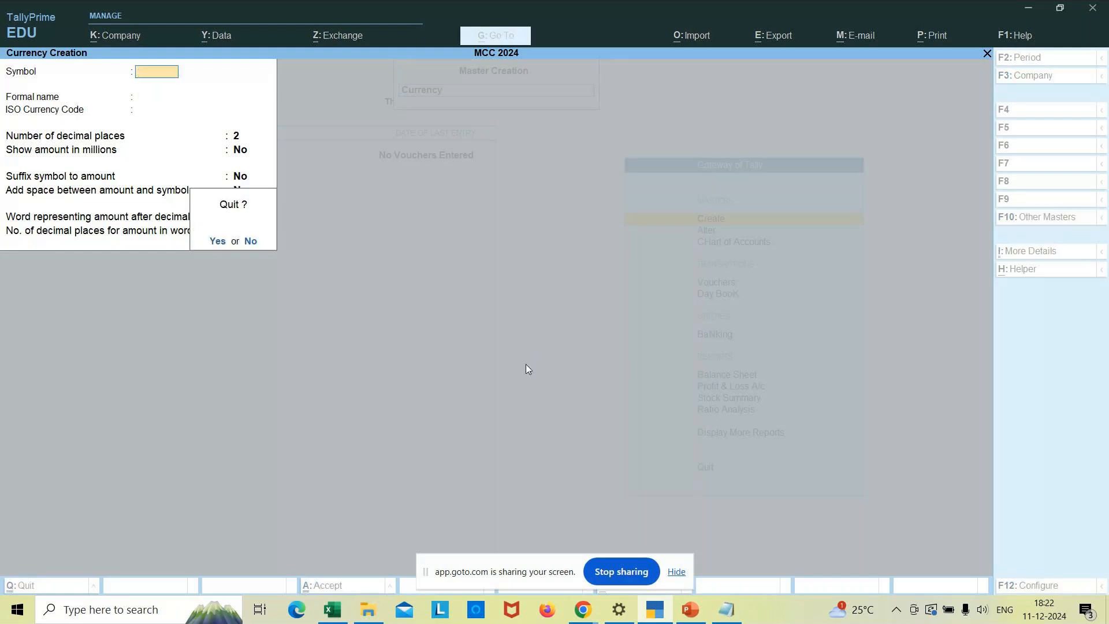
key("Return")
key("Escape")
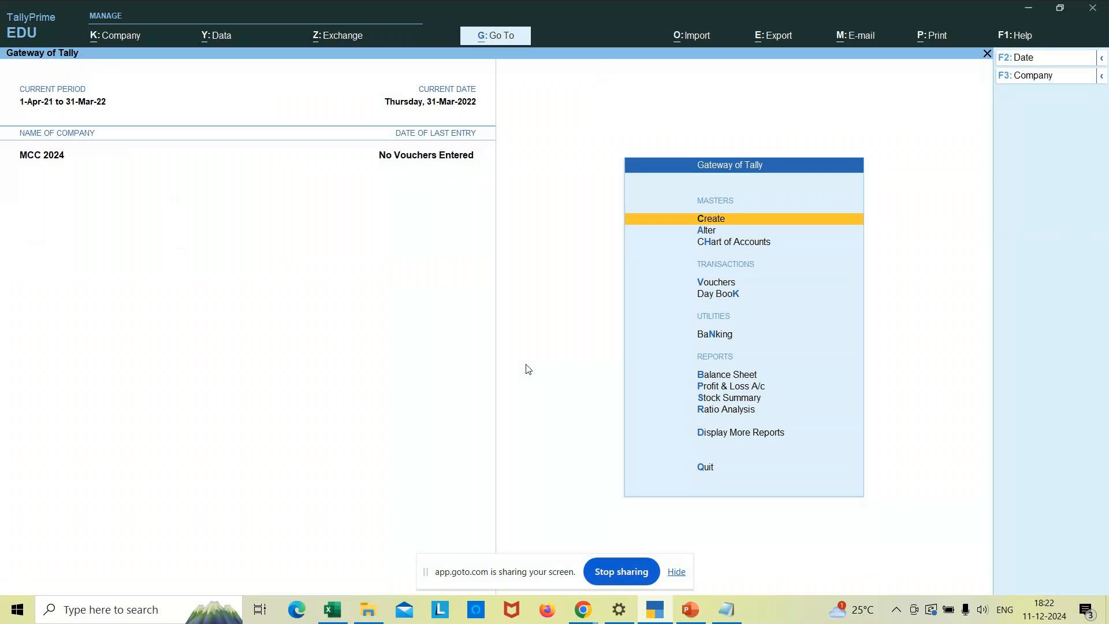
key("Down")
key("Down")
key("Return")
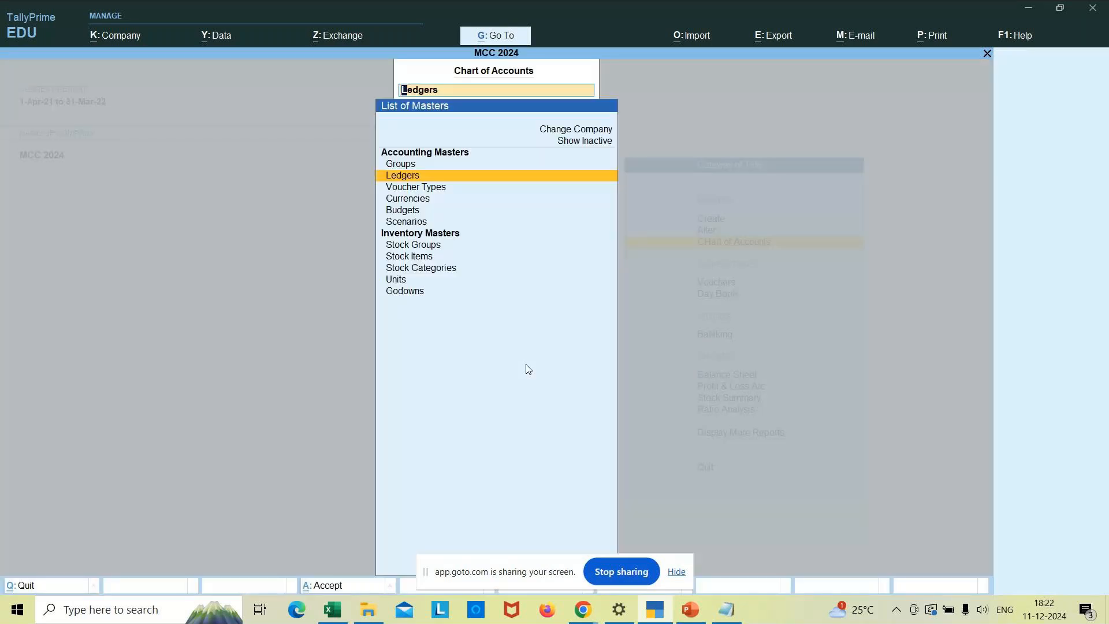
key("Down")
key("Down")
key("Return")
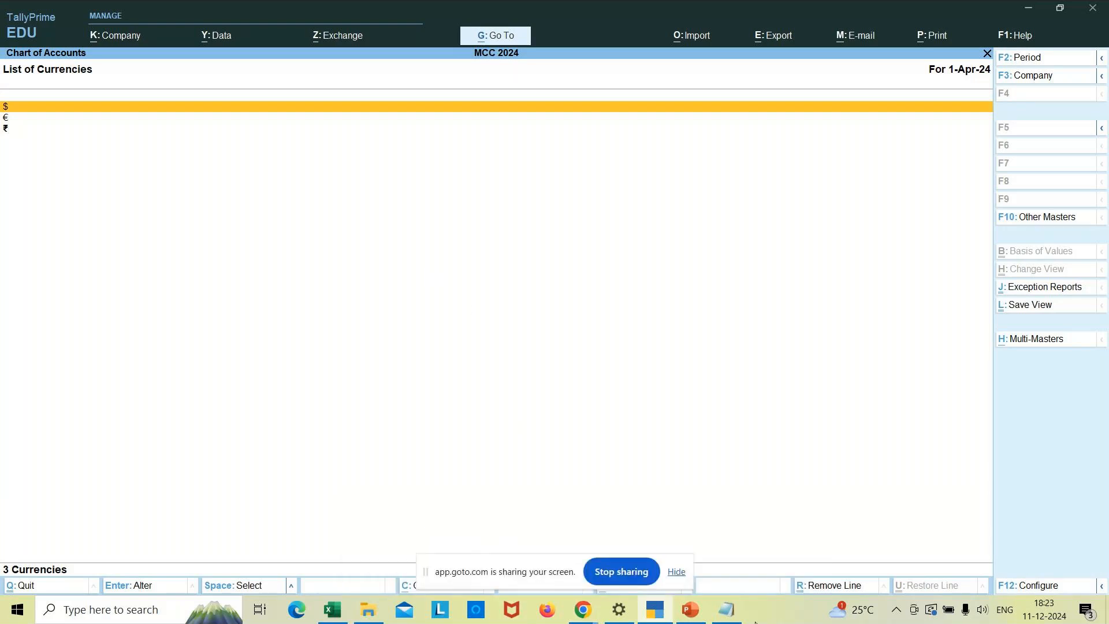
left_click(726, 618)
type("150.50")
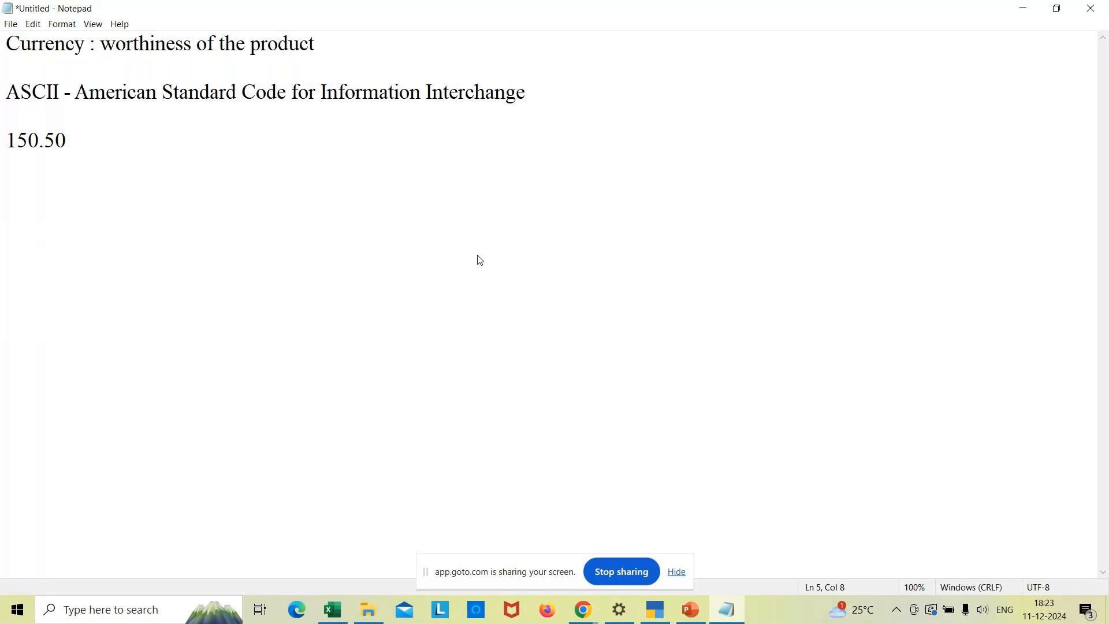
type(" paisa")
key("Return")
type("cent")
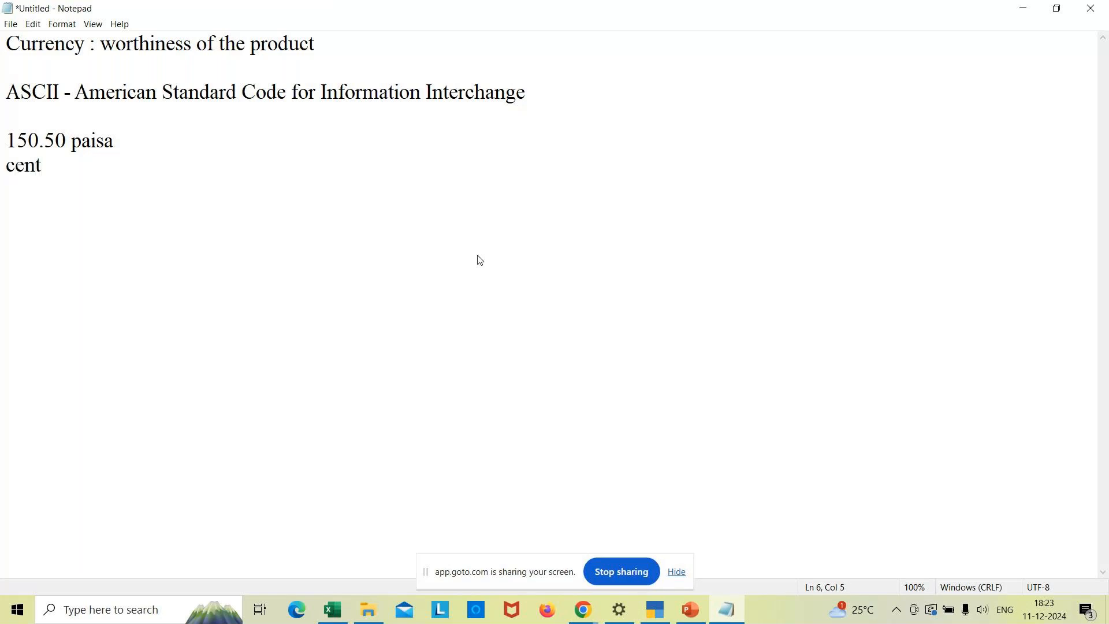
key("BackSpace")
key("BackSpace")
key("BackSpace")
key("BackSpace")
key("BackSpace")
key("BackSpace")
key("BackSpace")
key("BackSpace")
key("BackSpace")
key("BackSpace")
key("BackSpace")
key("BackSpace")
key("BackSpace")
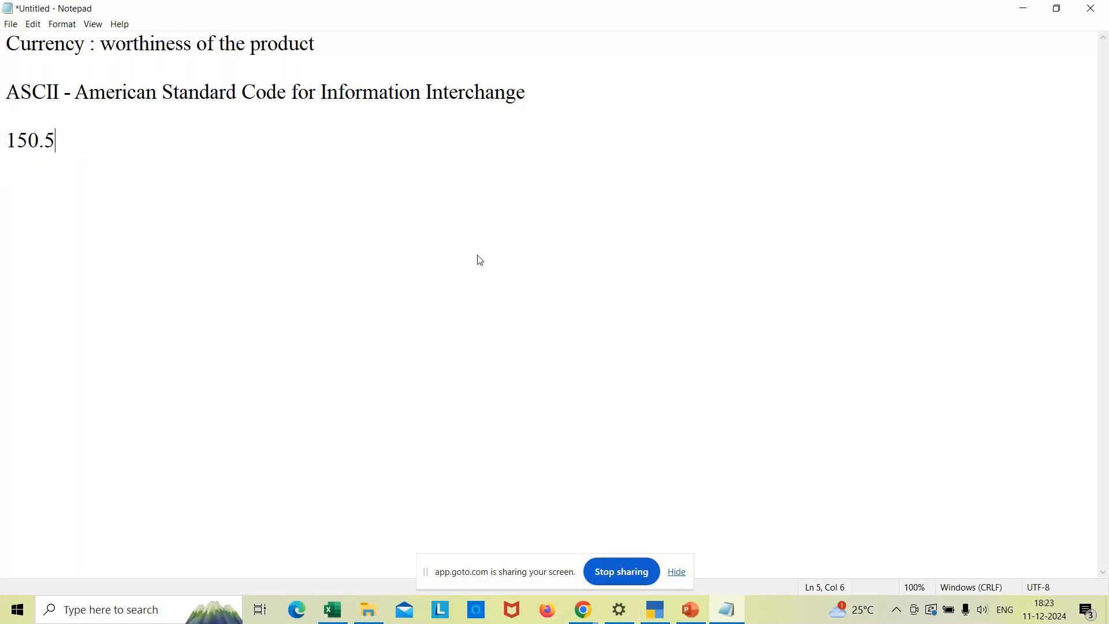
key("BackSpace")
key("BackSpace")
key("BackSpace")
key("BackSpace")
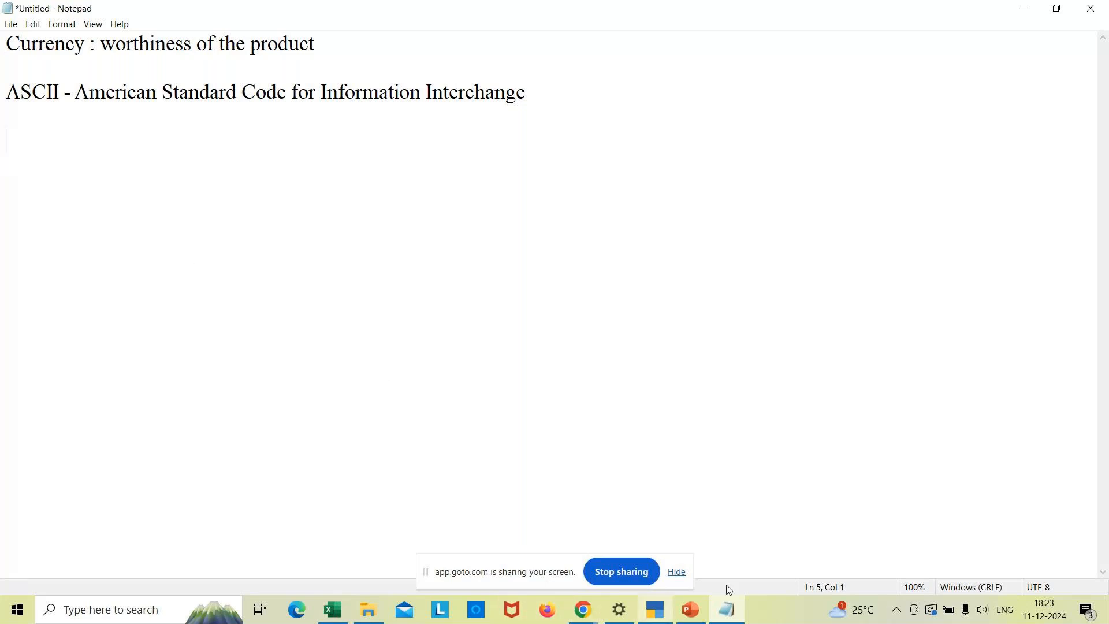
left_click(332, 617)
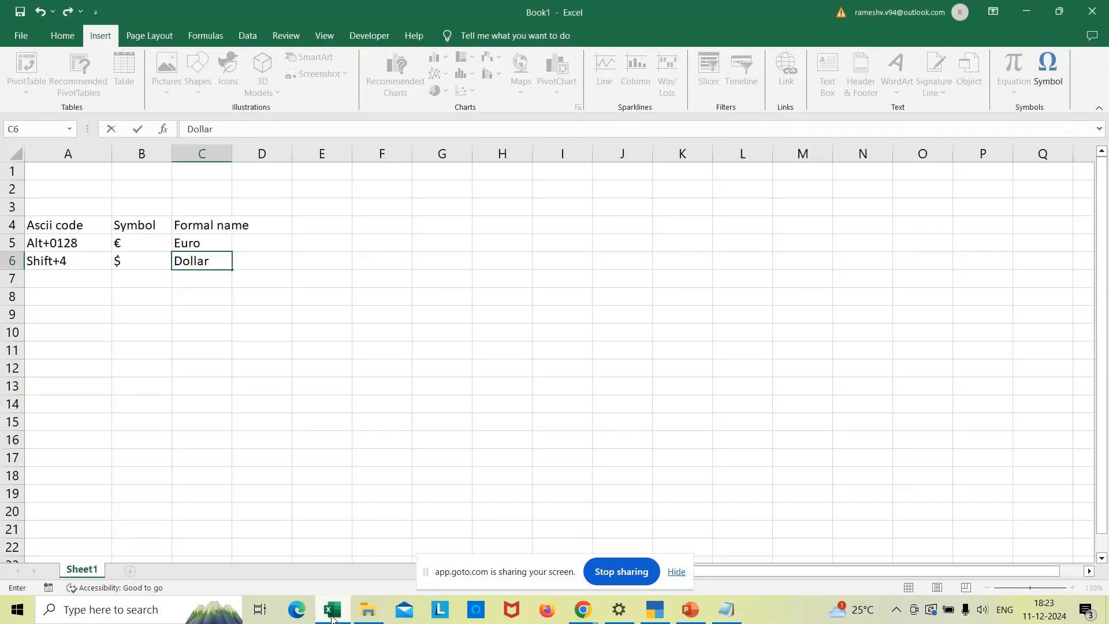
- Fill Excel row 7 with Alt+156, a £ inserted from Symbol, and pound
left_click(67, 275)
type("Alt")
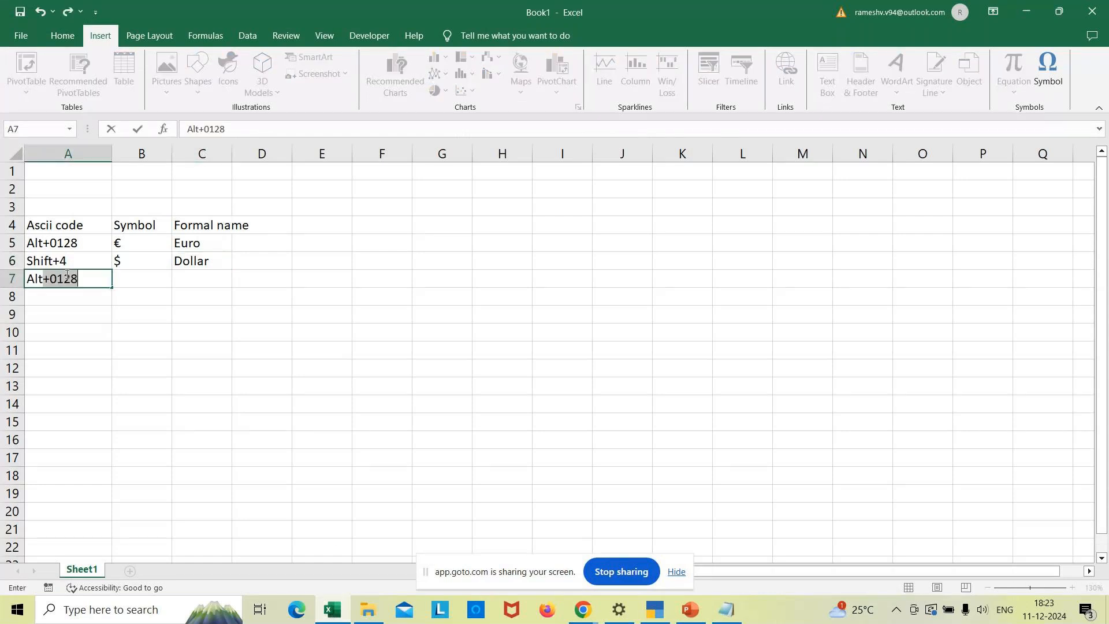
type("+156")
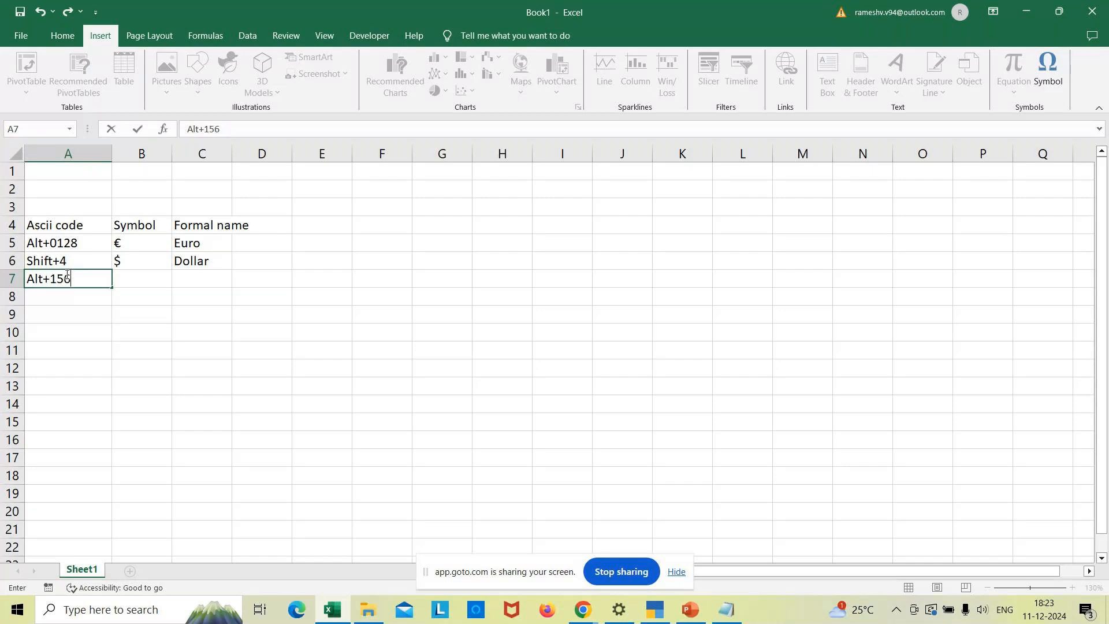
left_click(149, 280)
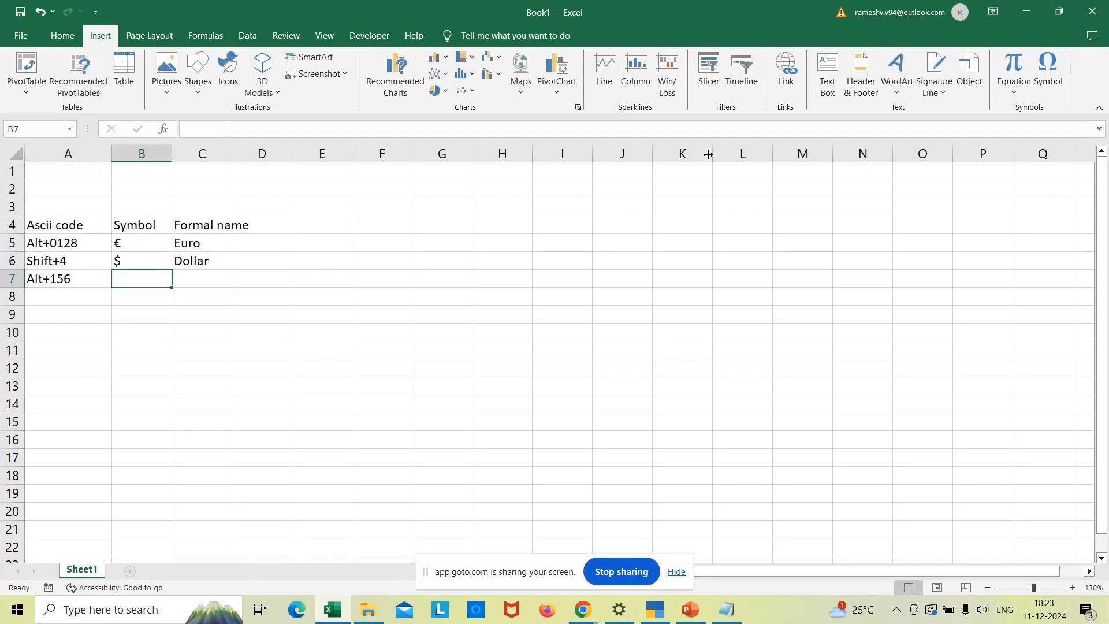
left_click(1047, 83)
left_click(506, 368)
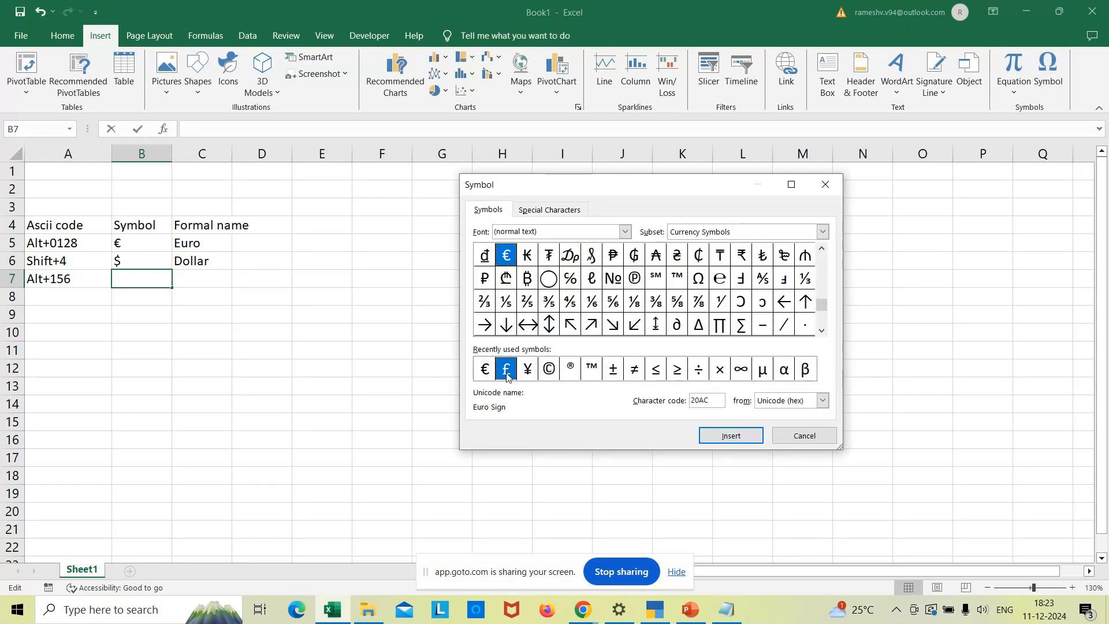
left_click(722, 437)
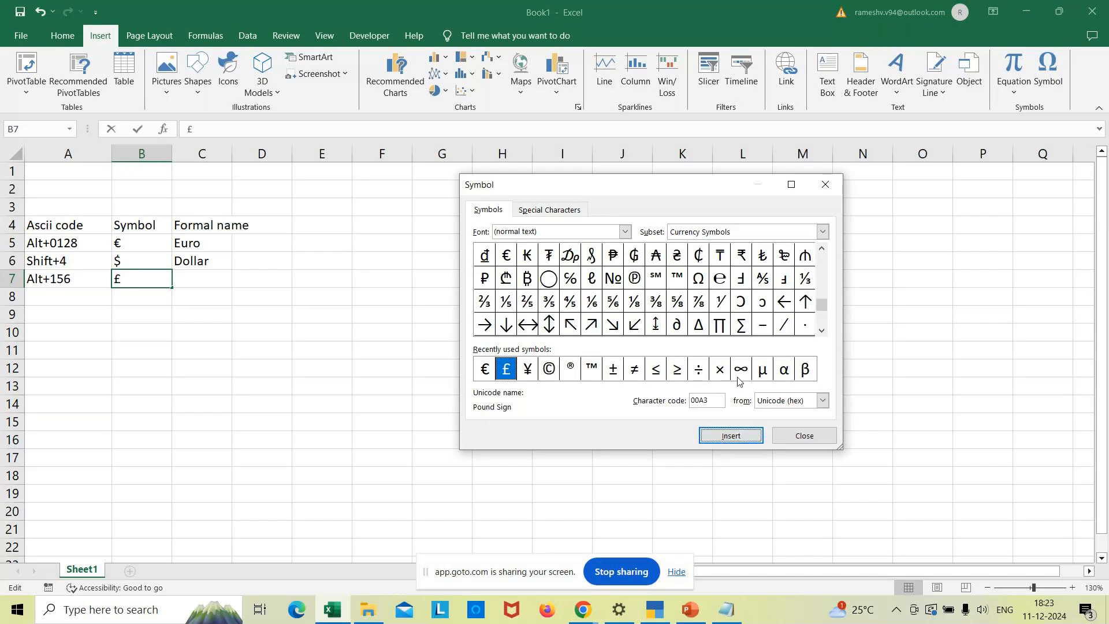
left_click(797, 443)
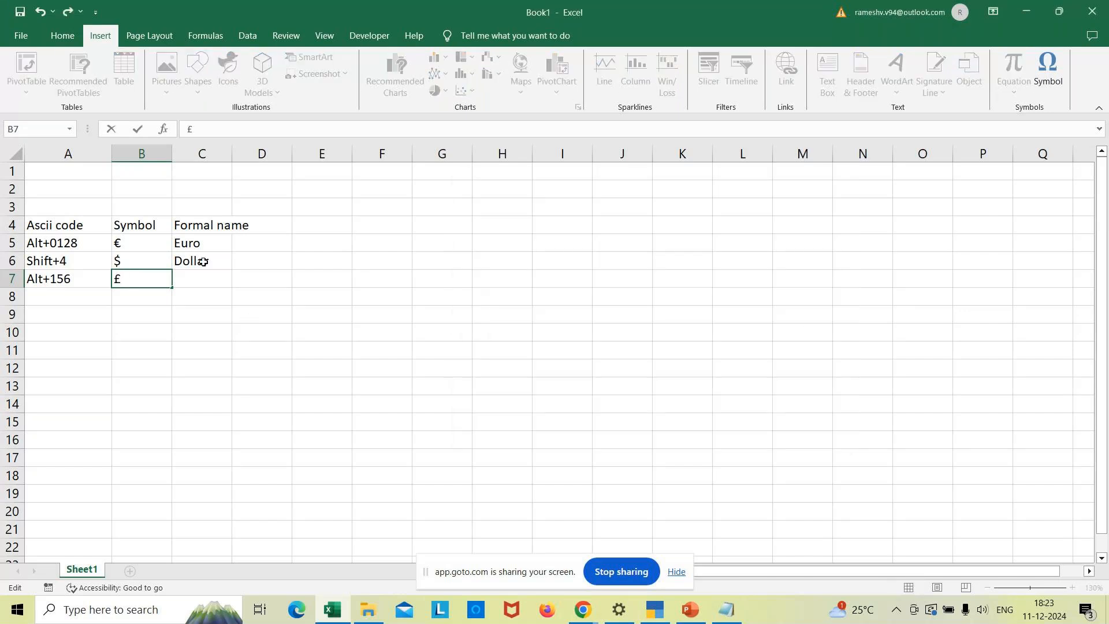
left_click(199, 279)
type("pound")
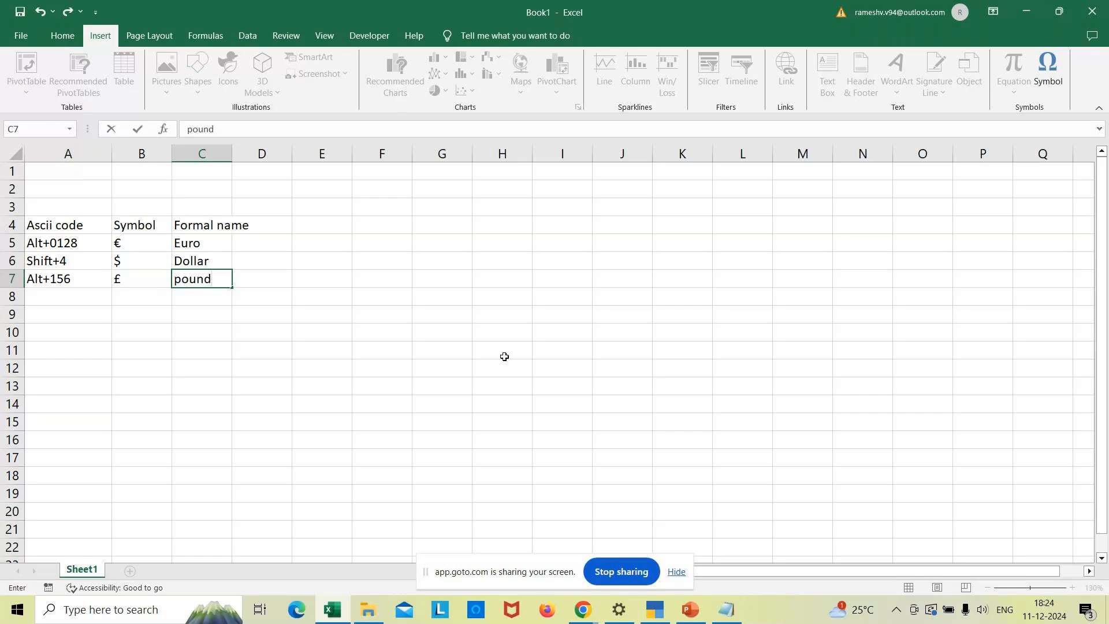
left_click(654, 609)
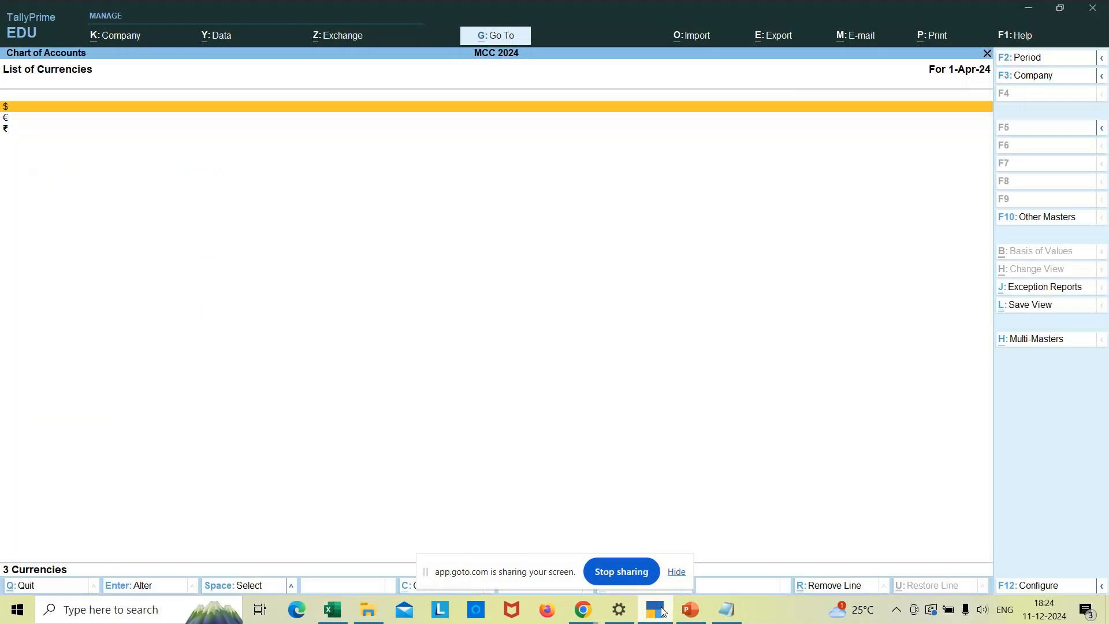
- Open a new Currency Creation form via Create > Currency
key("Escape")
key("Escape")
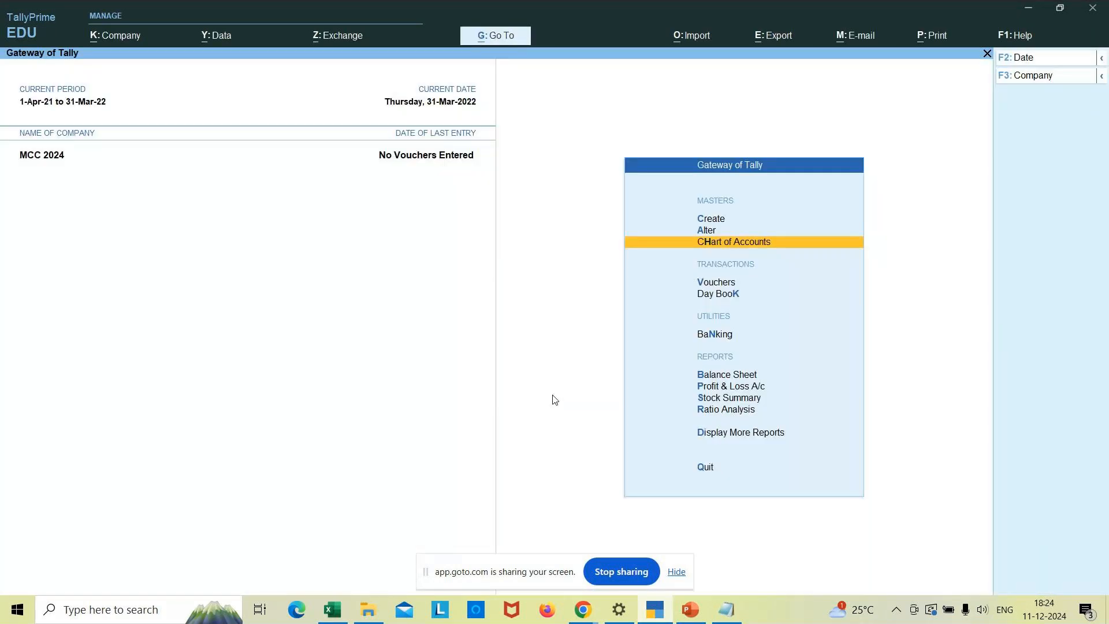
key("Up")
key("Up")
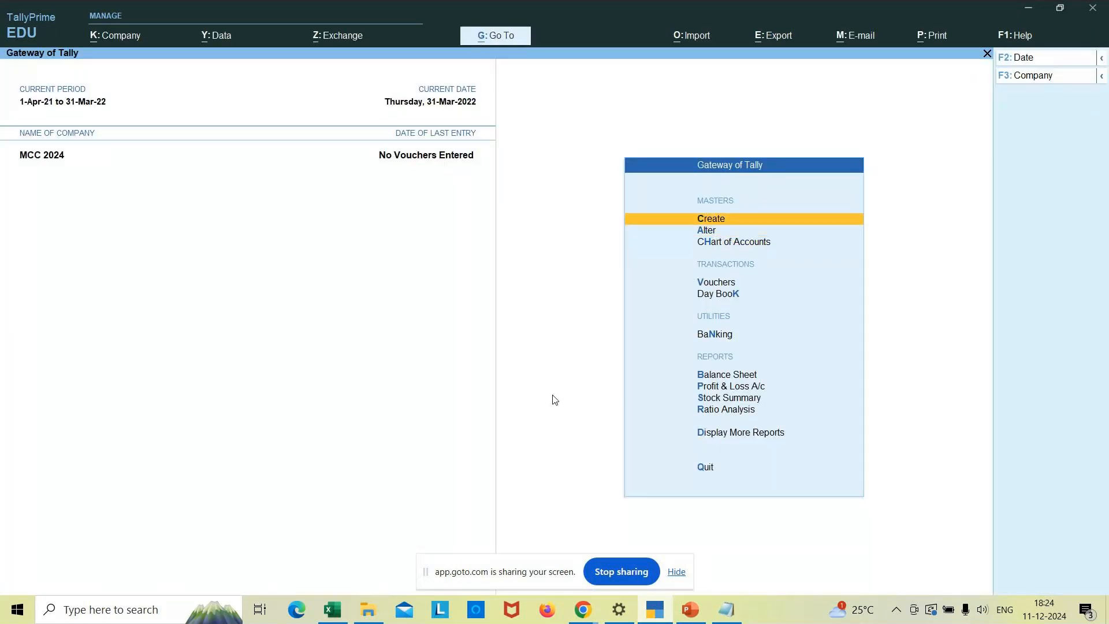
key("Return")
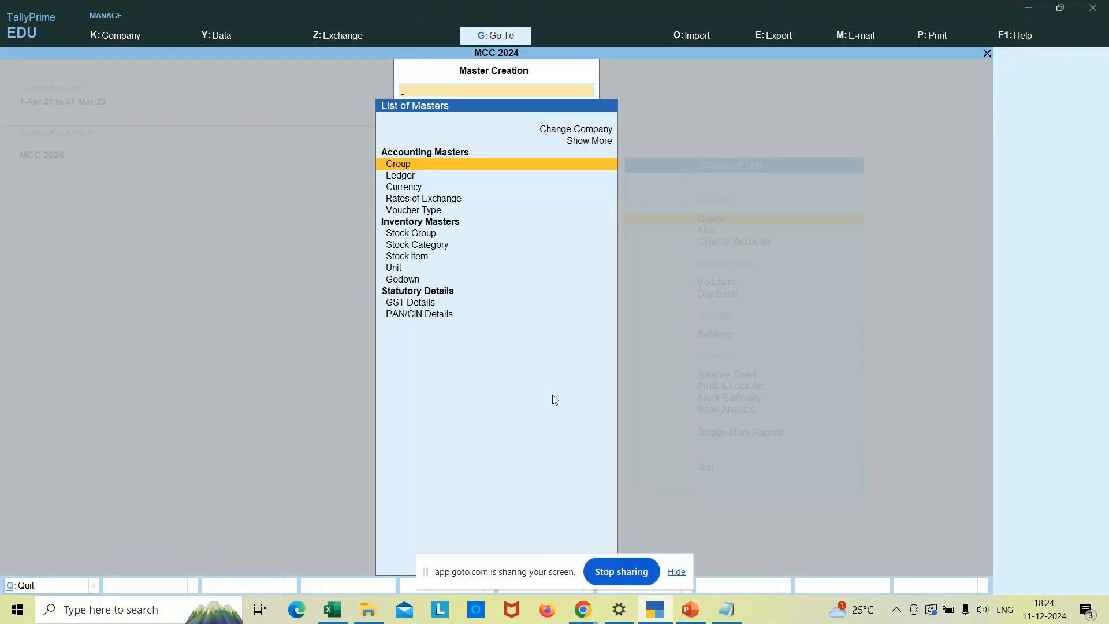
key("Down")
key("Down")
key("Return")
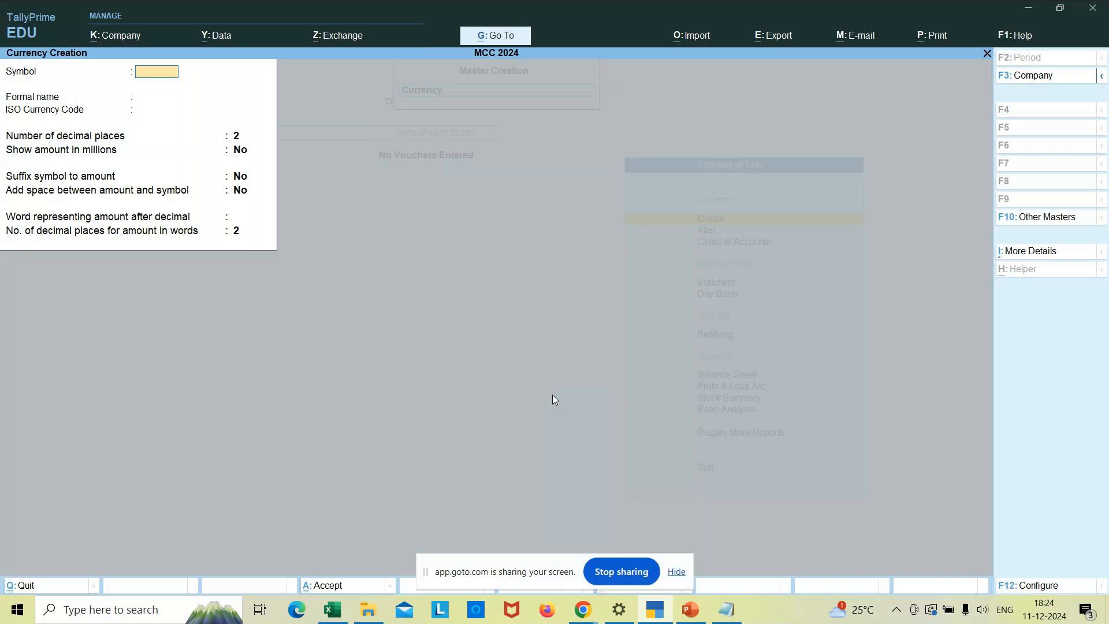
- Save a currency with symbol £, formal name Pound and 'penny' after the decimal
type("£")
key("Return")
type("Pound")
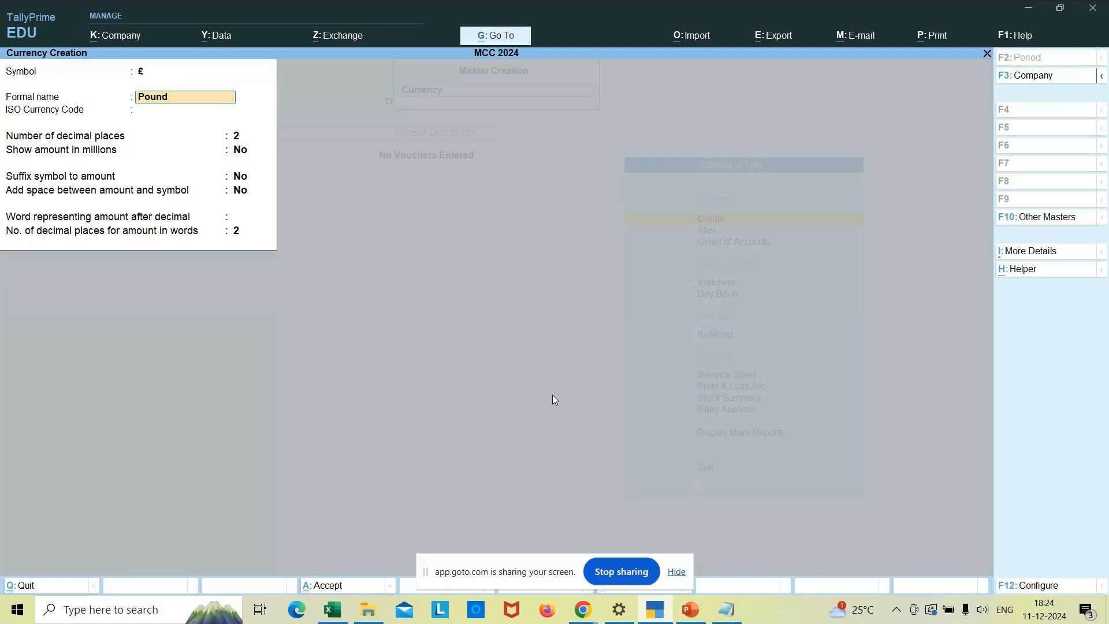
key("Return")
key("Return")
key("Return")
key("Return")
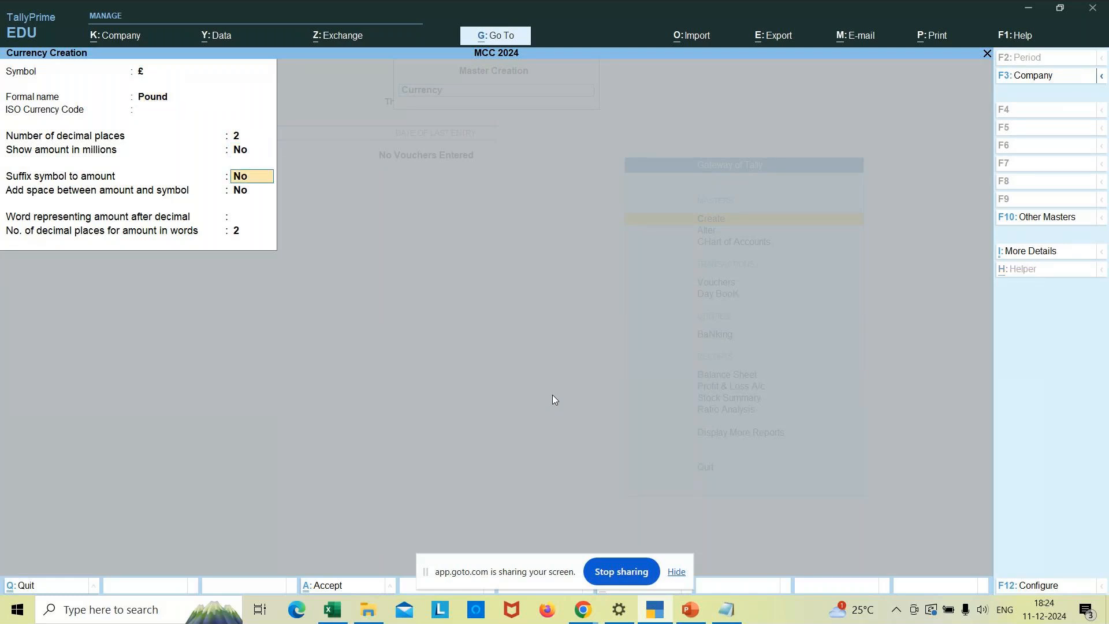
key("Return")
key("Return")
type("penny")
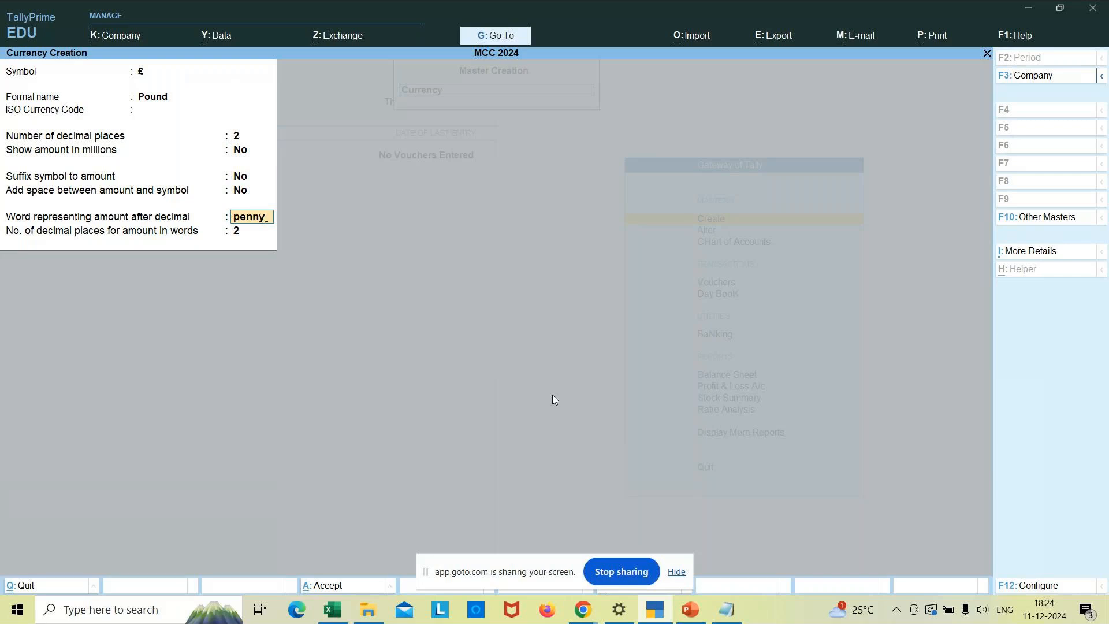
key("Return")
key("Return")
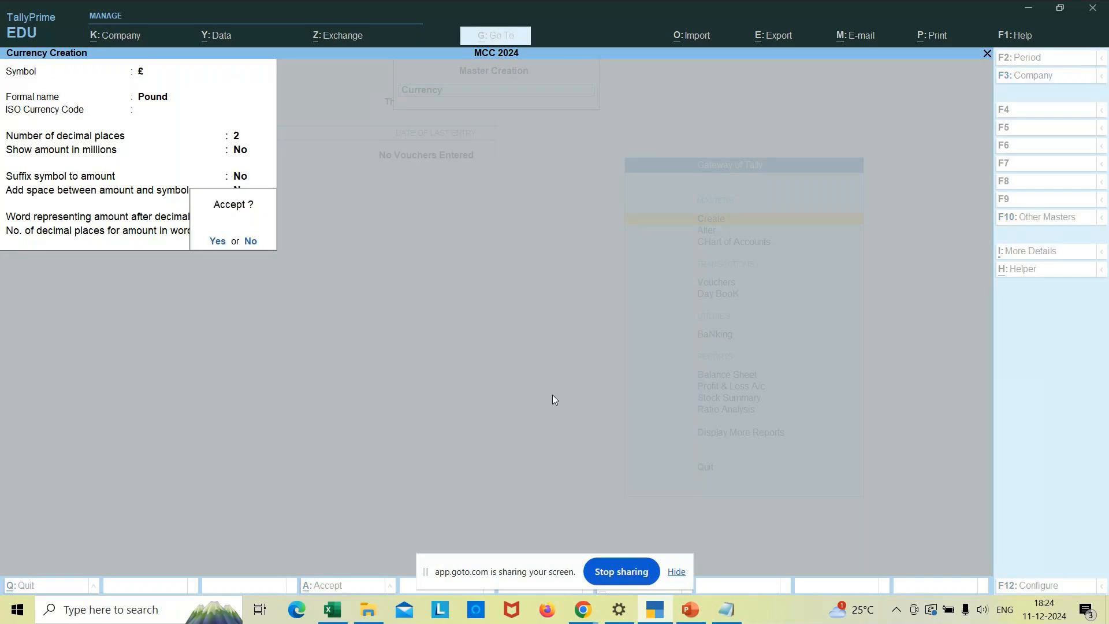
key("Return")
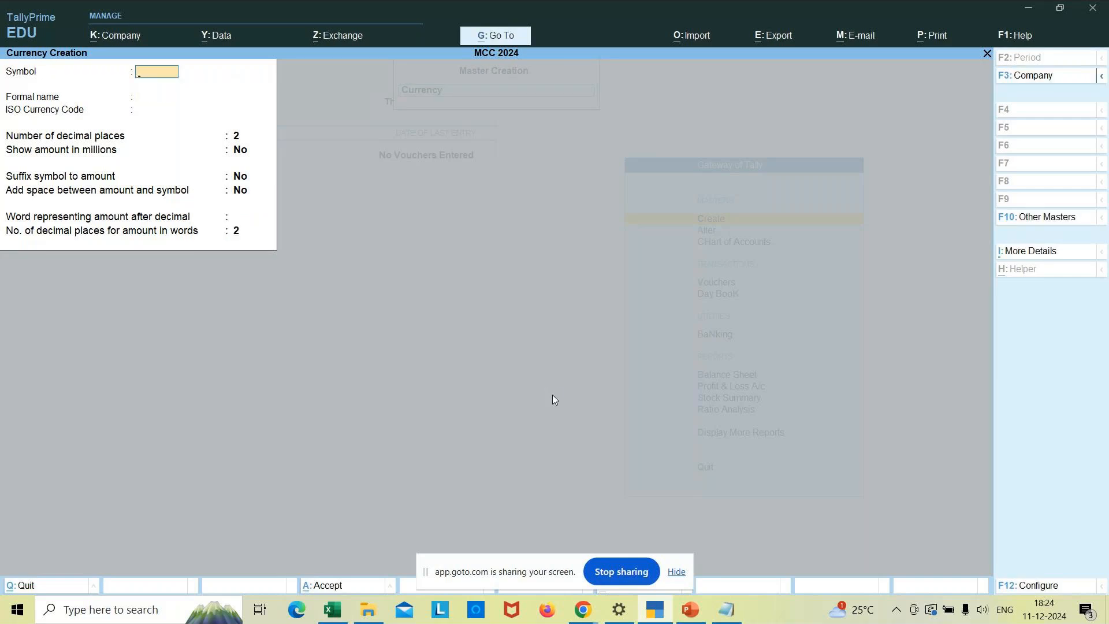
key("Escape")
key("Escape")
- List MCC 2024's currencies ($, £, € and ₹) through Chart of Accounts > Currencies
key("Down")
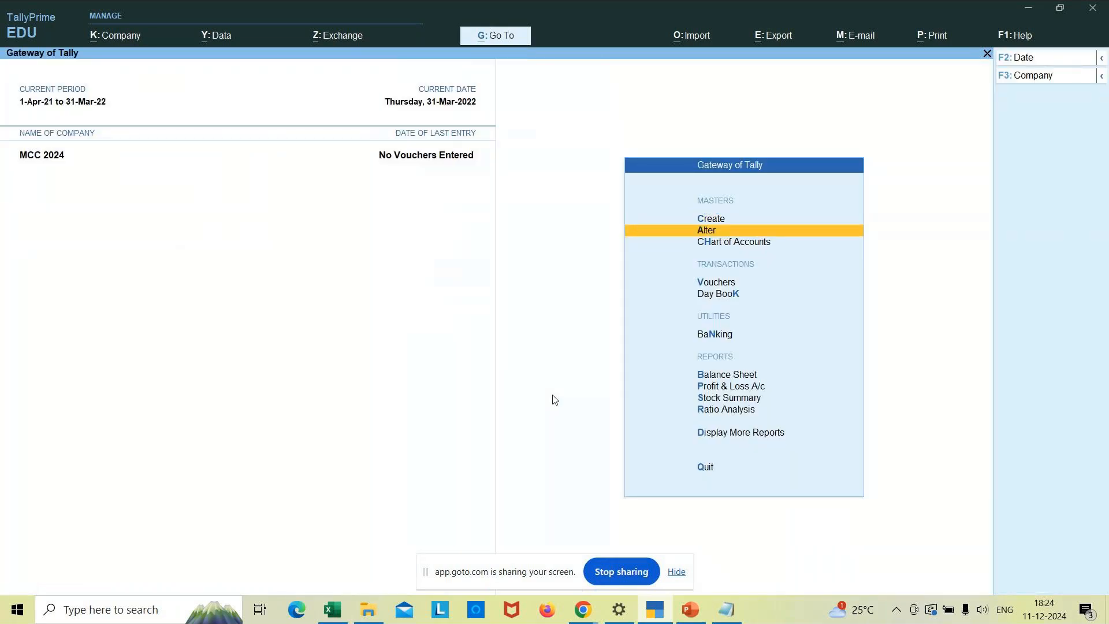
key("Down")
key("Return")
key("Down")
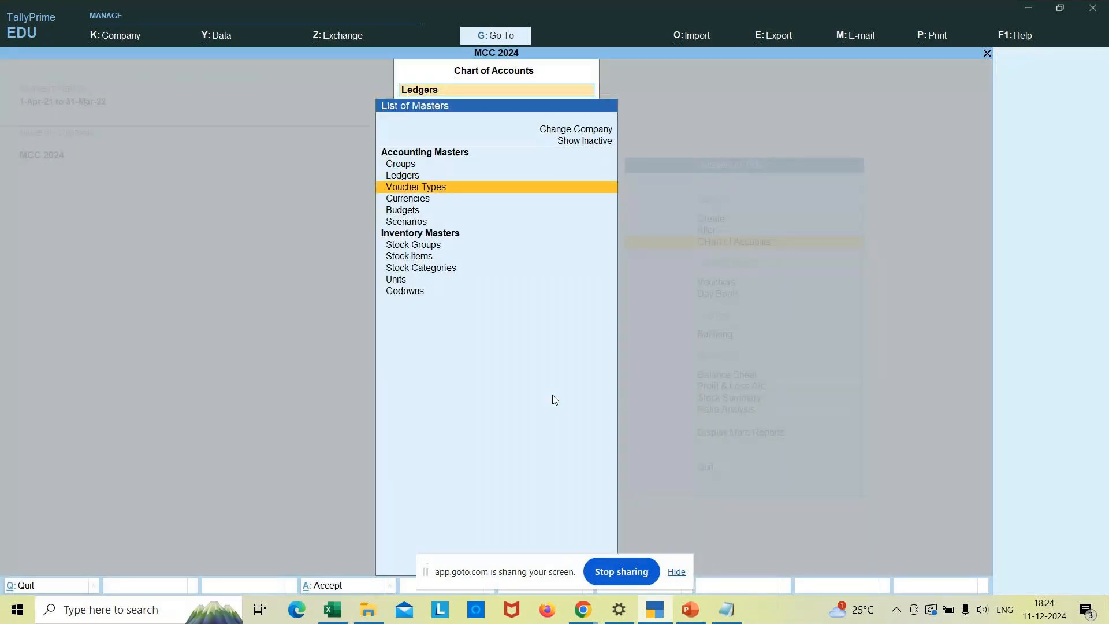
key("Down")
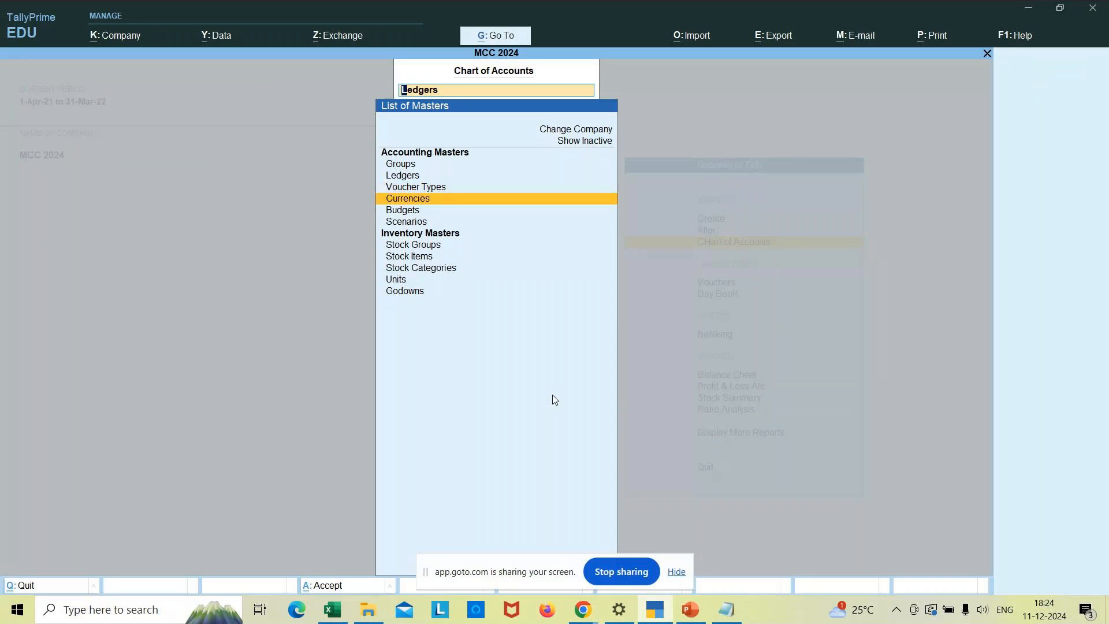
key("Return")
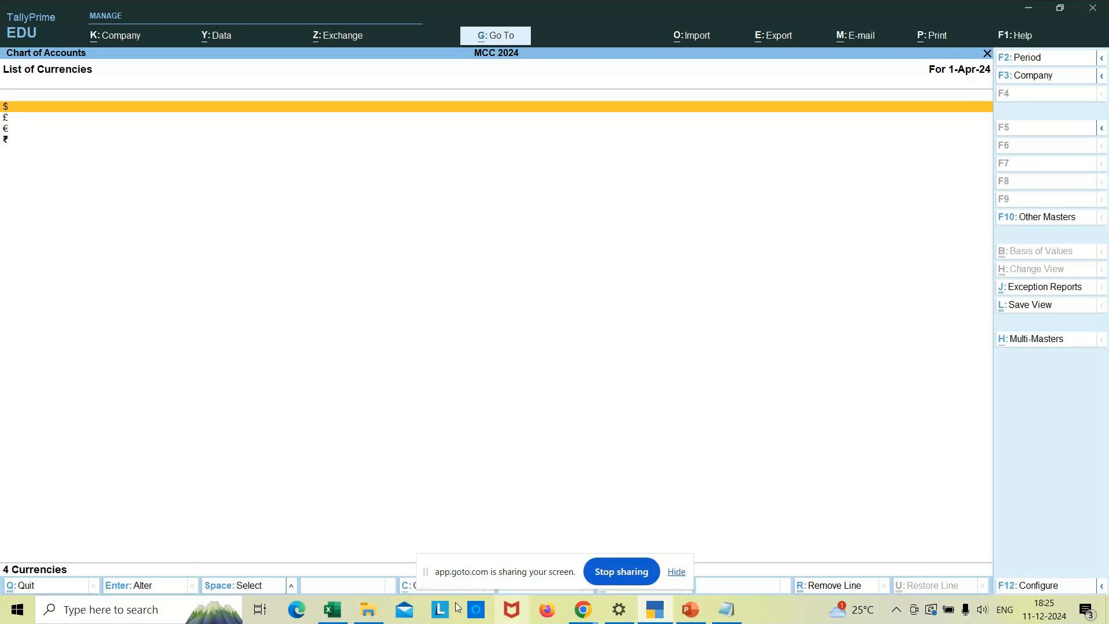
left_click(332, 613)
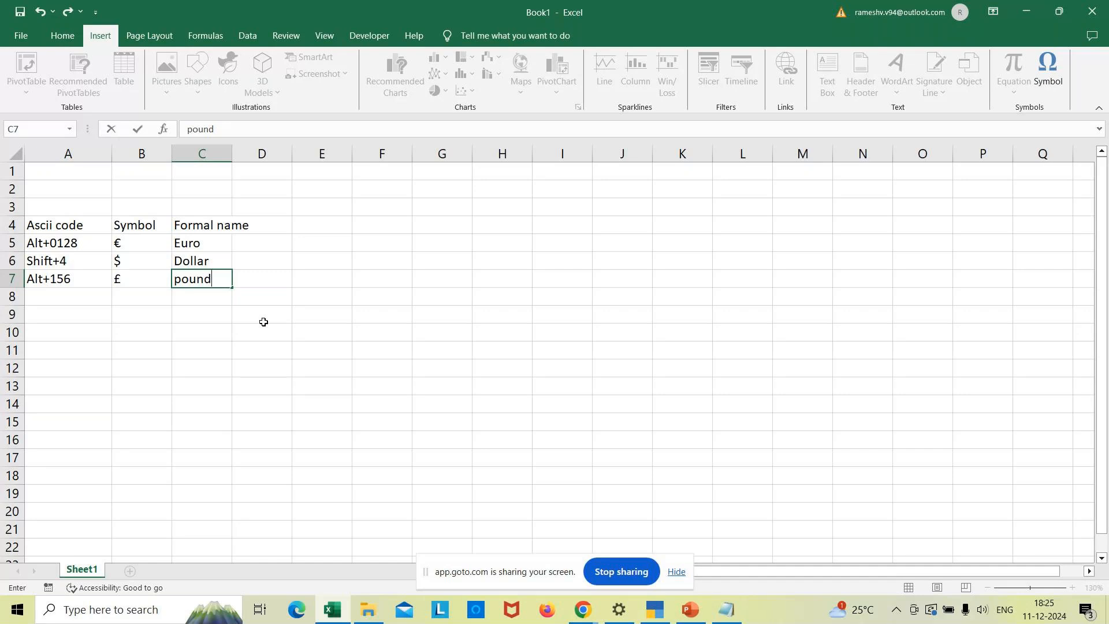
- Check the GoTo Meeting window, then close TallyPrime's currency list back to the masters list
mouse_move(582, 612)
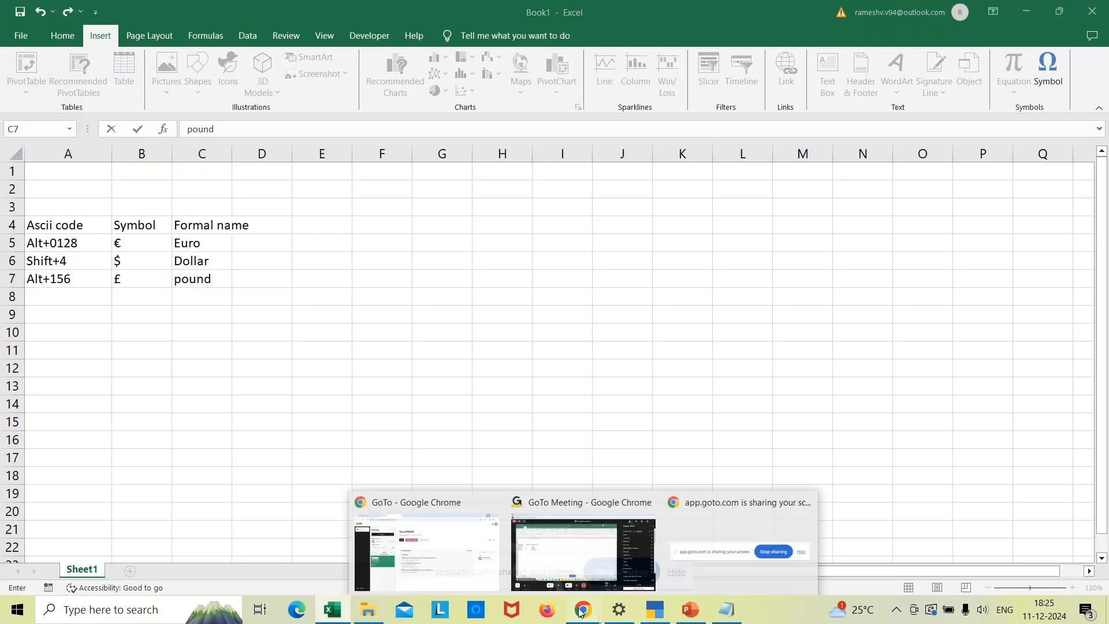
left_click(573, 590)
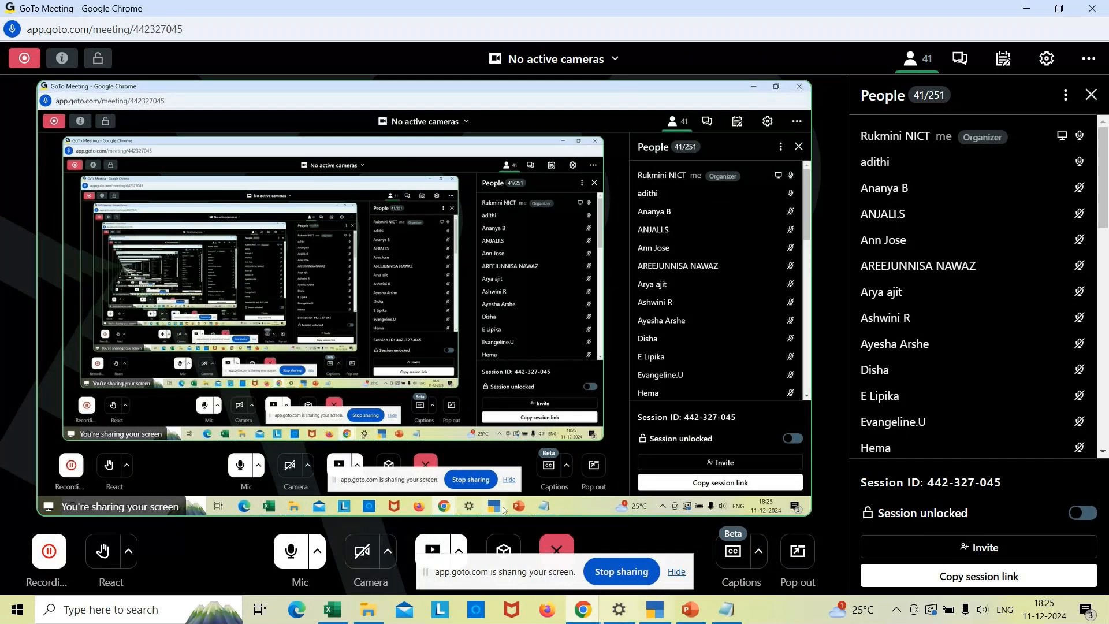
mouse_move(649, 615)
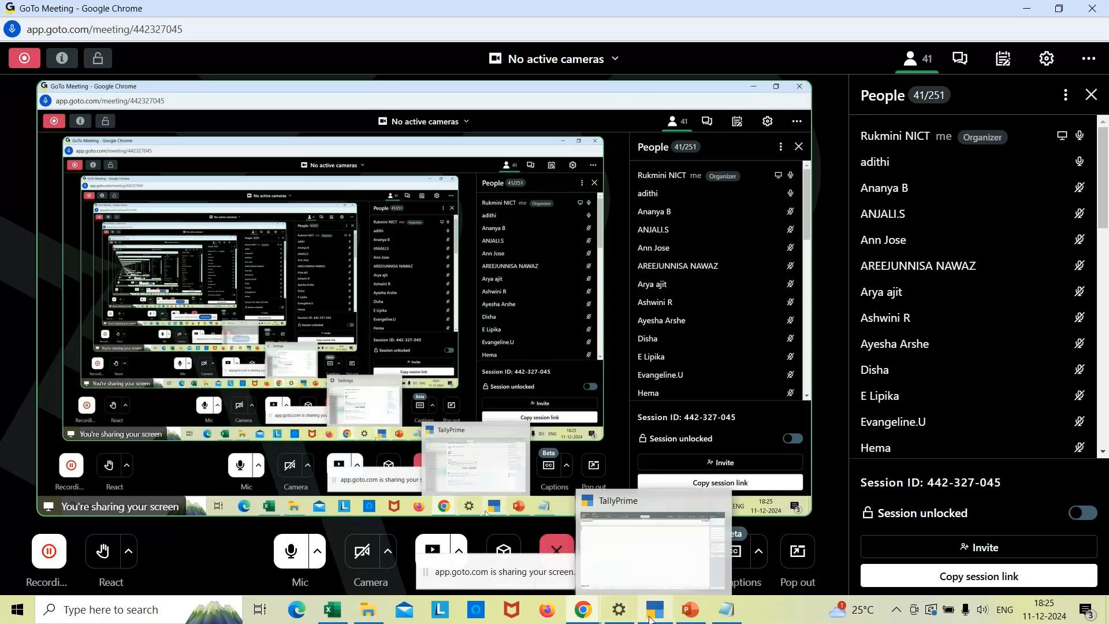
left_click(650, 615)
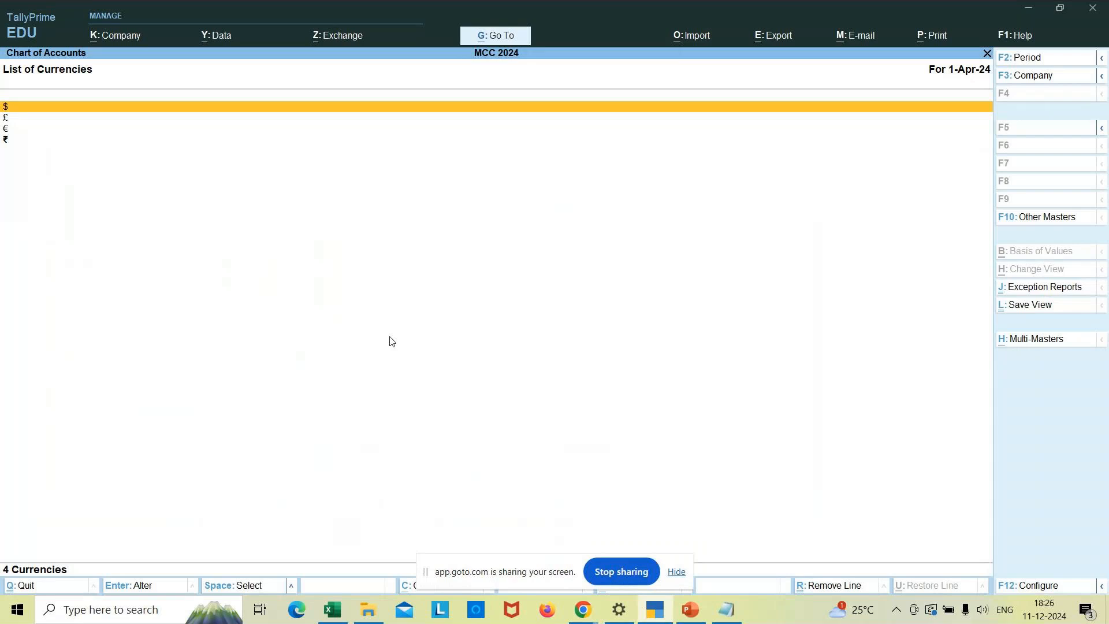
key("Escape")
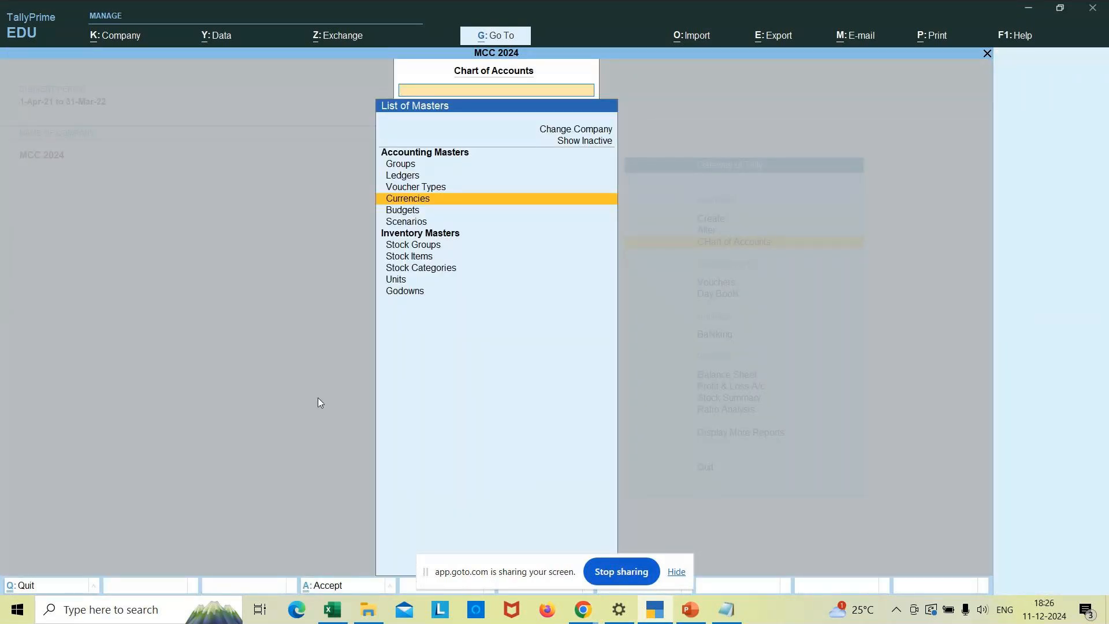
left_click(726, 609)
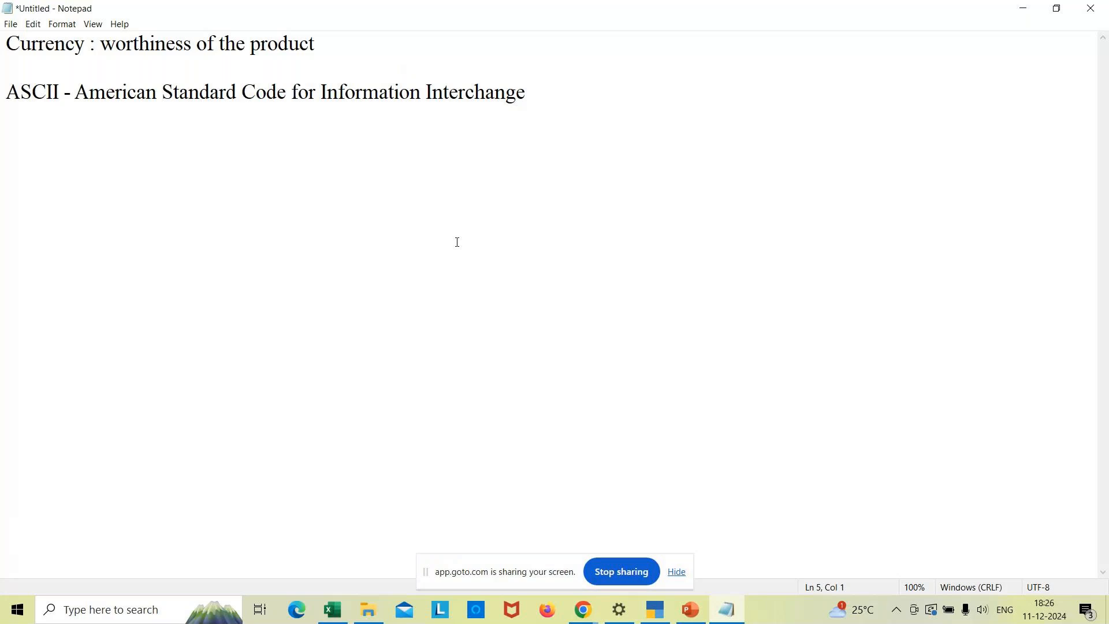
- Type the heading 'To Alter the currency' in the Notepad notes
type("Tp")
key("BackSpace")
type("o Alter tgeh")
key("BackSpace")
key("BackSpace")
key("BackSpace")
key("BackSpace")
type("he ")
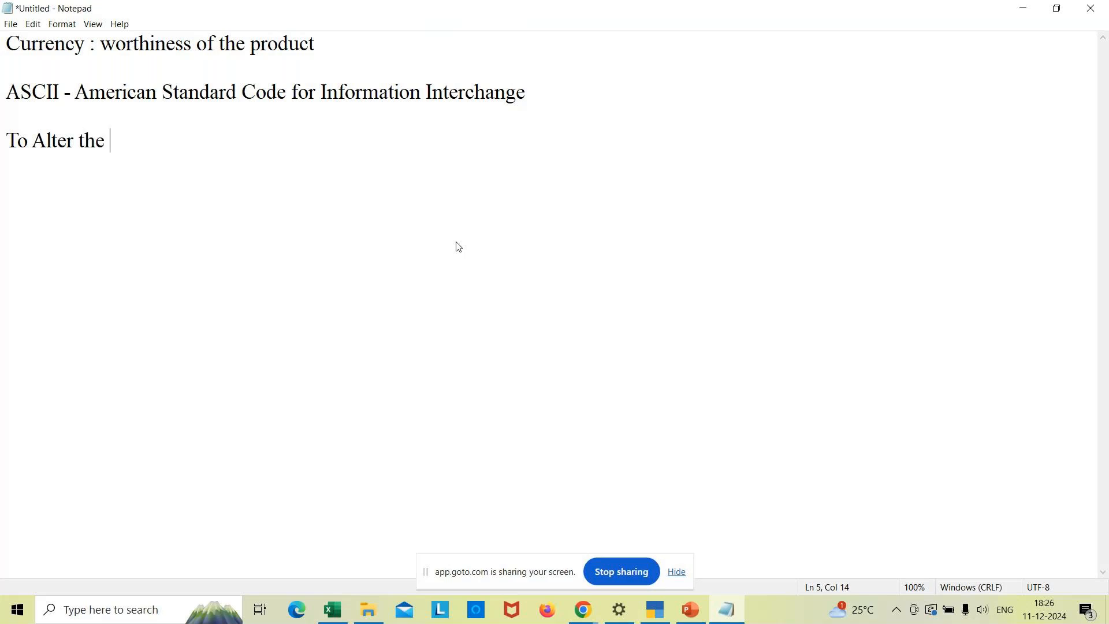
type("currency")
key("Return")
key("Return")
- Add the lines 'Gwt -->Alter -->Currency' and 'Select any one currency' beneath it
type("Gwt")
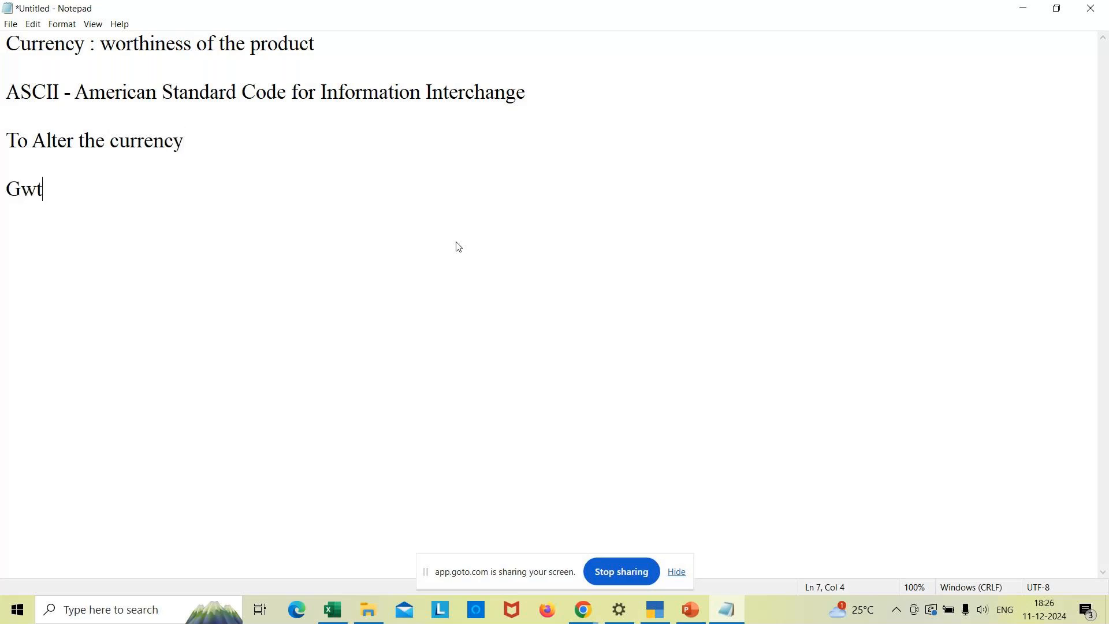
type(" -->Alter -->")
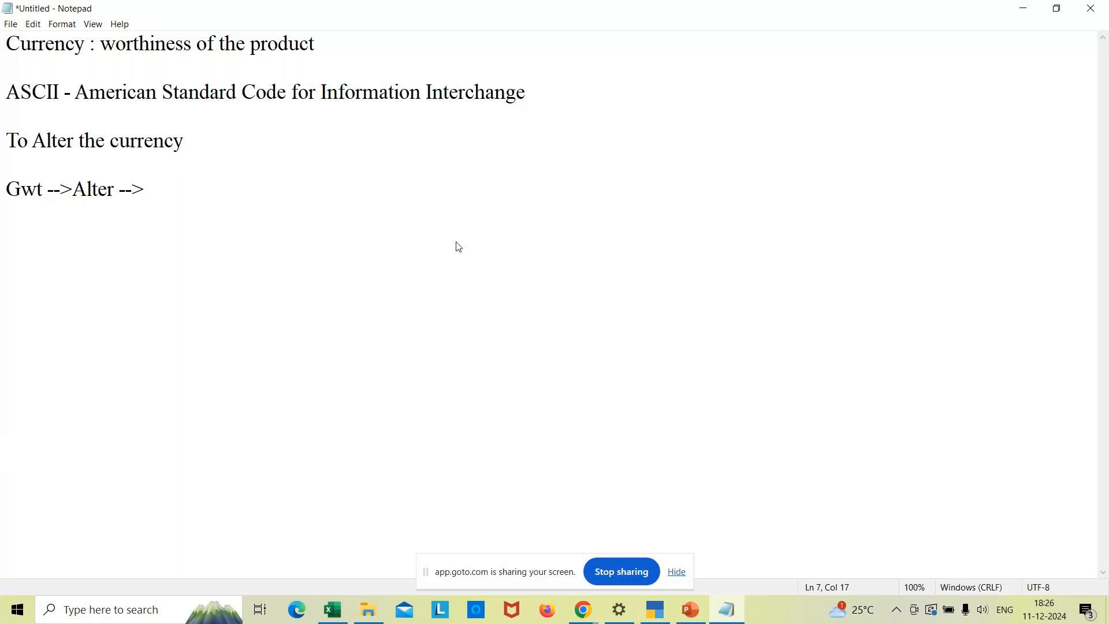
type("V")
key("BackSpace")
type("Currency")
key("Return")
type("Sel")
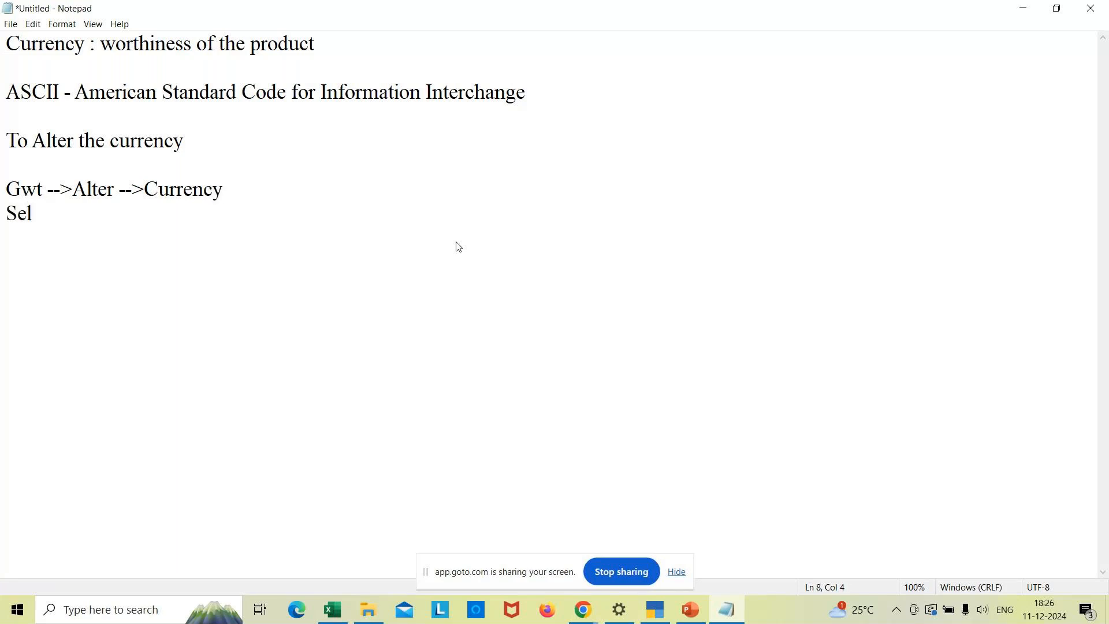
type("ect any one c")
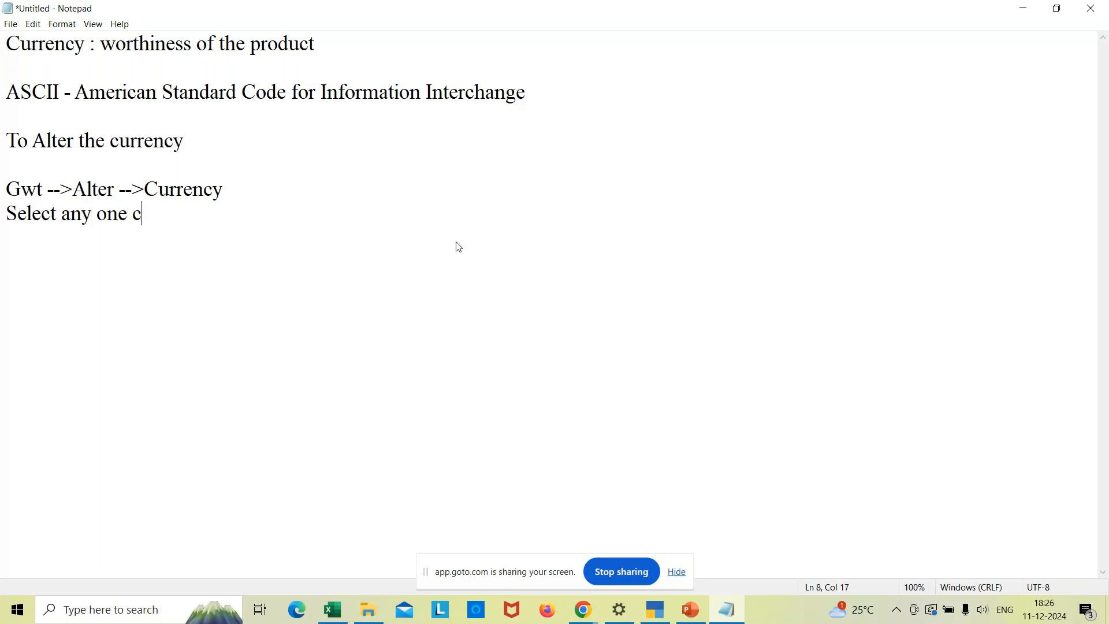
type("urrency")
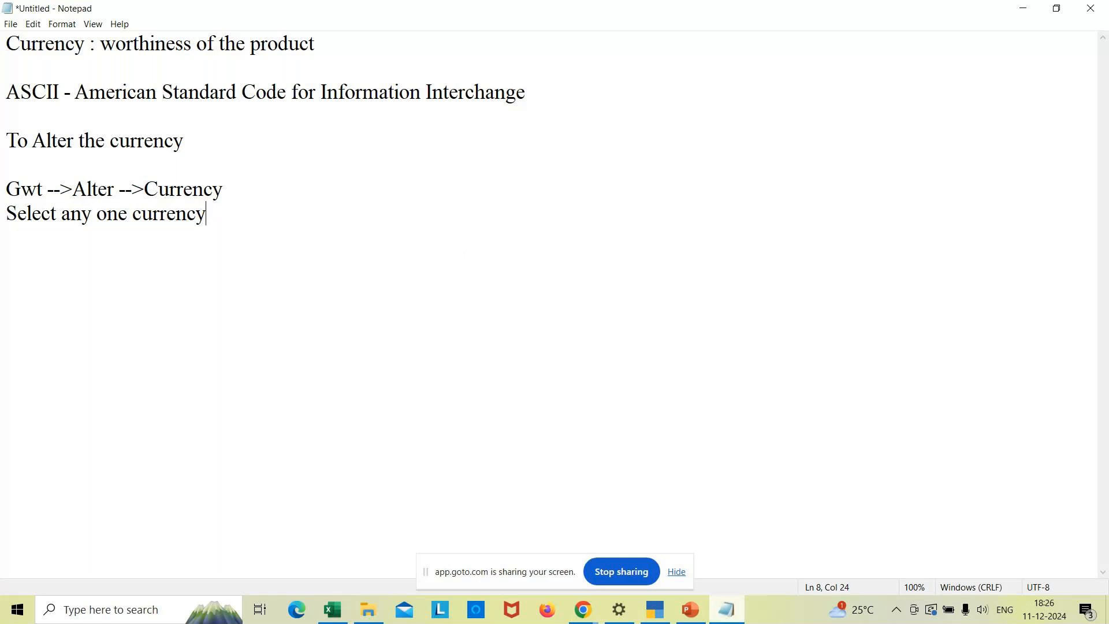
left_click(655, 612)
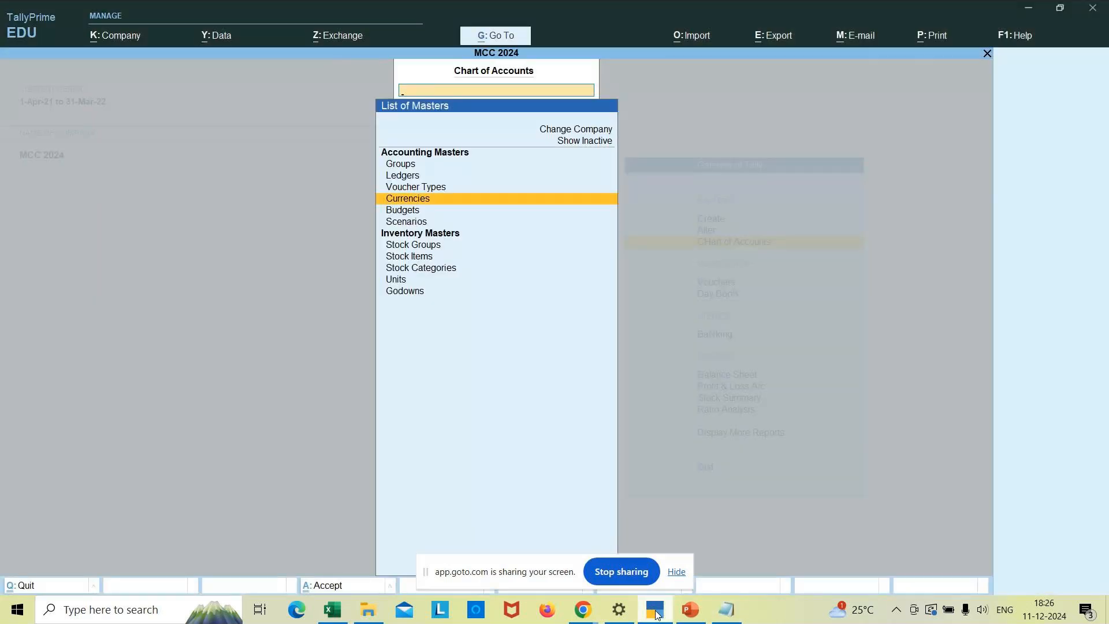
- Review the € currency via Alter > Currency and quit it unchanged
key("Escape")
key("Up")
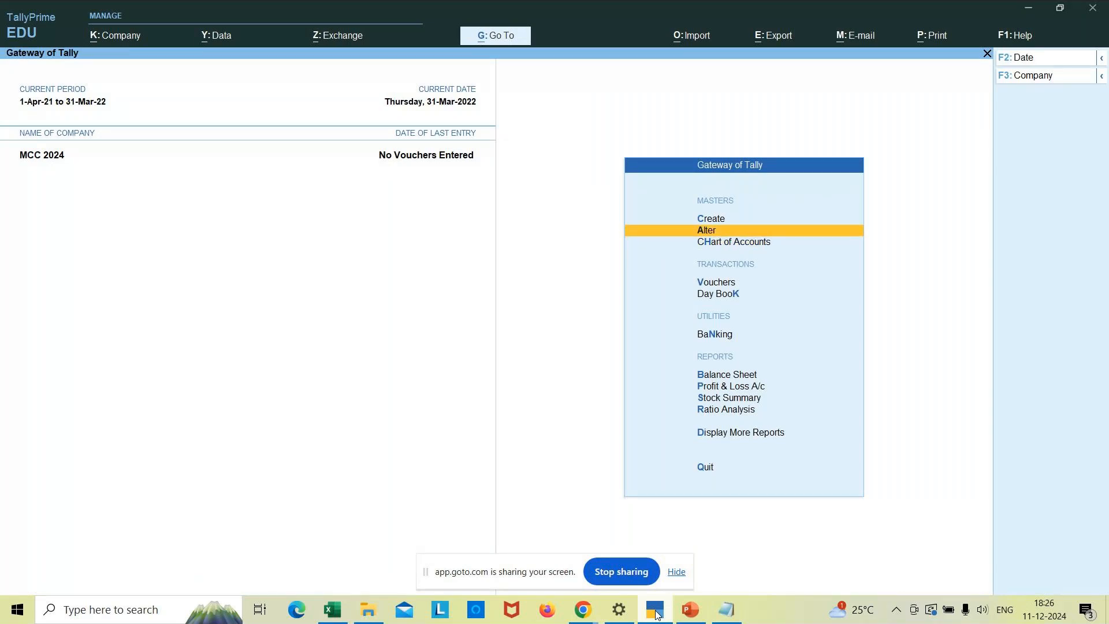
key("Return")
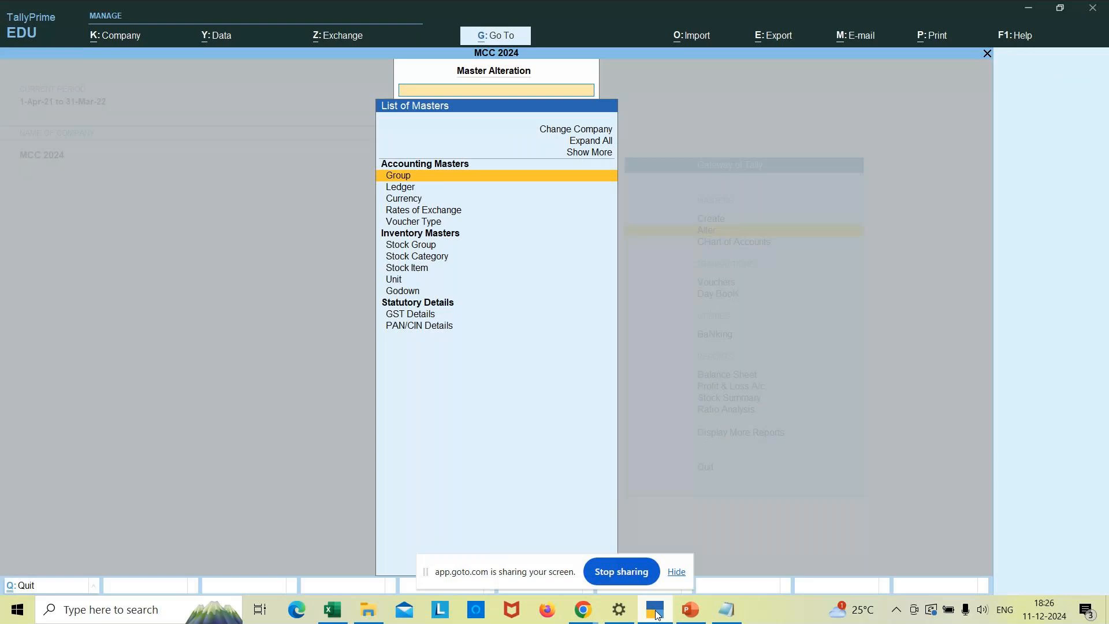
key("Down")
key("Down")
key("Return")
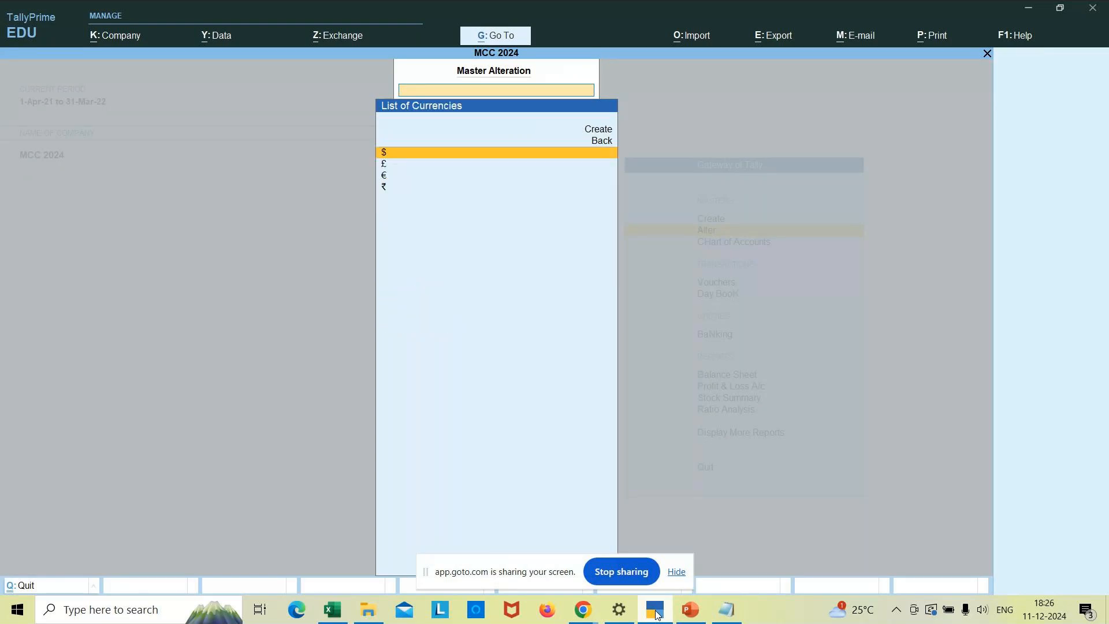
key("Down")
key("Down")
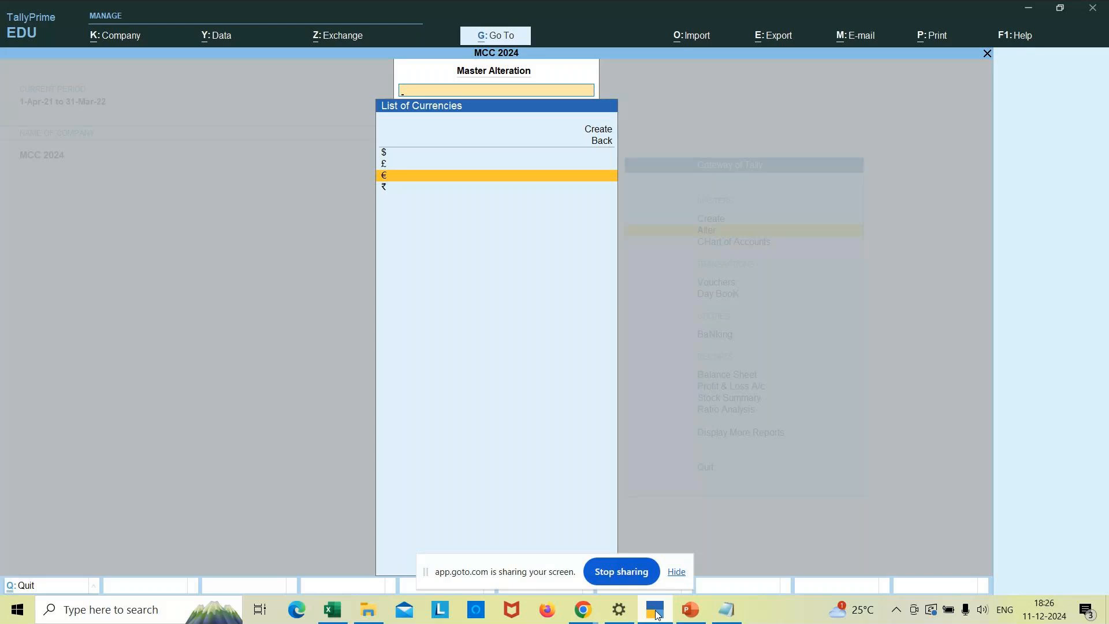
key("Return")
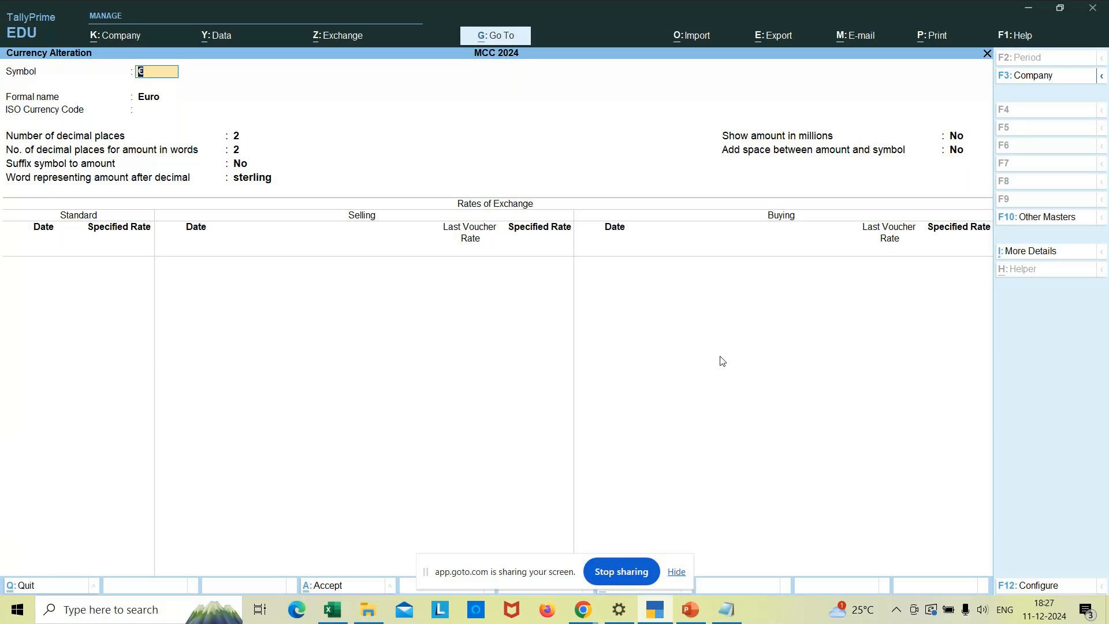
key("Escape")
key("y")
key("Escape")
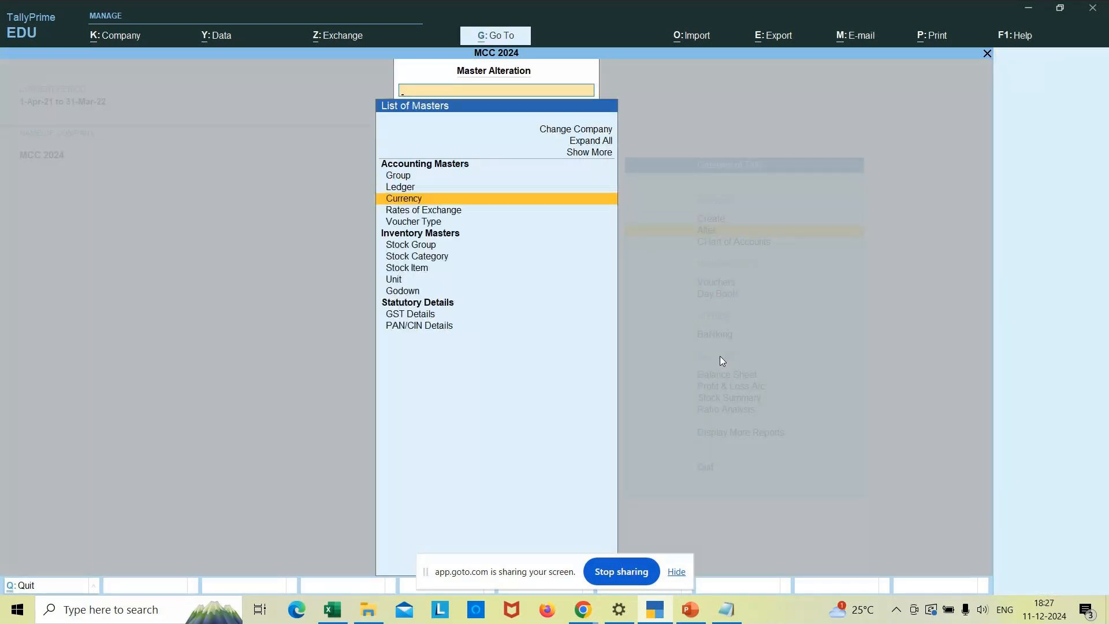
- Add a 'To delete the currency' heading to the Notepad notes after a blank line
left_click(727, 607)
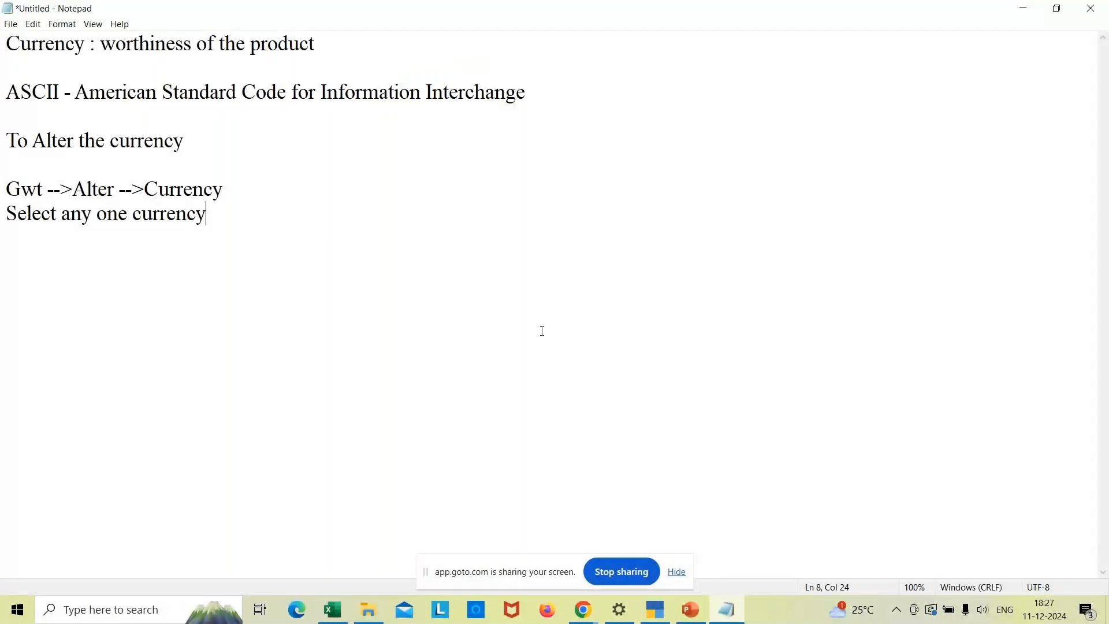
key("Return")
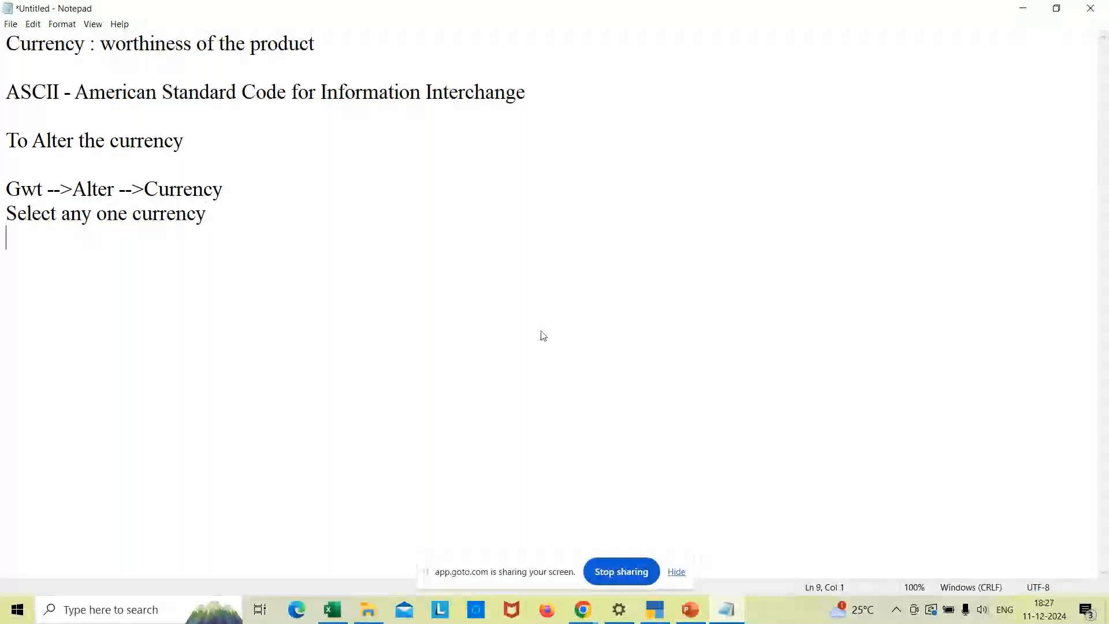
key("Return")
type("To delete the currency")
- Below it, write 'Gwt -->Alter -->Select the currency -->Press Alt+D.'
key("Return")
type("F")
key("BackSpace")
type("Gwt -")
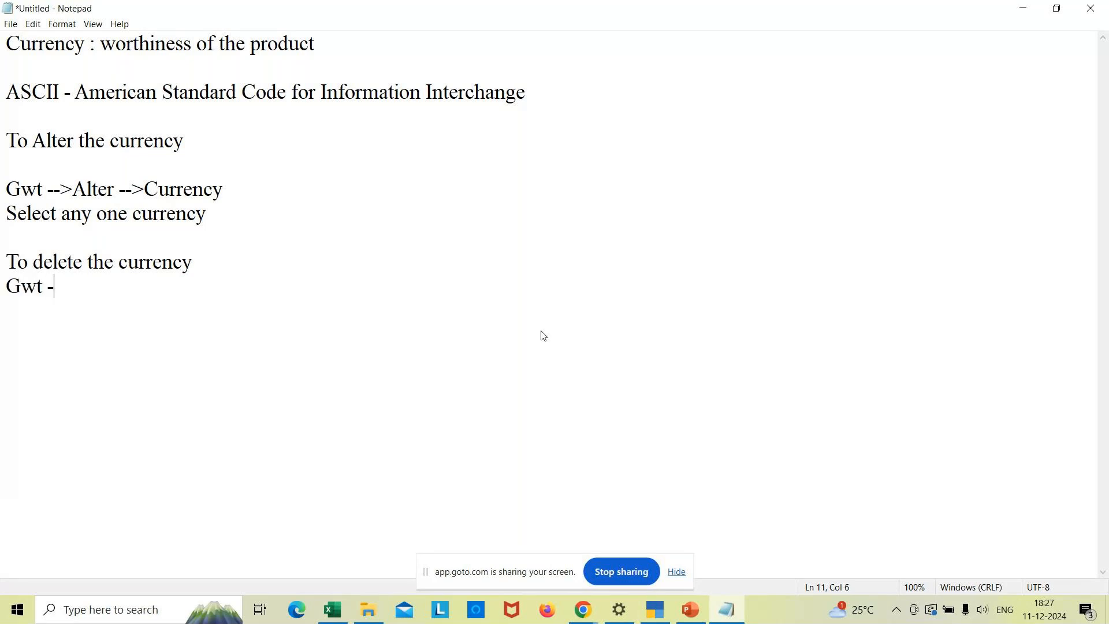
type("->Alter --")
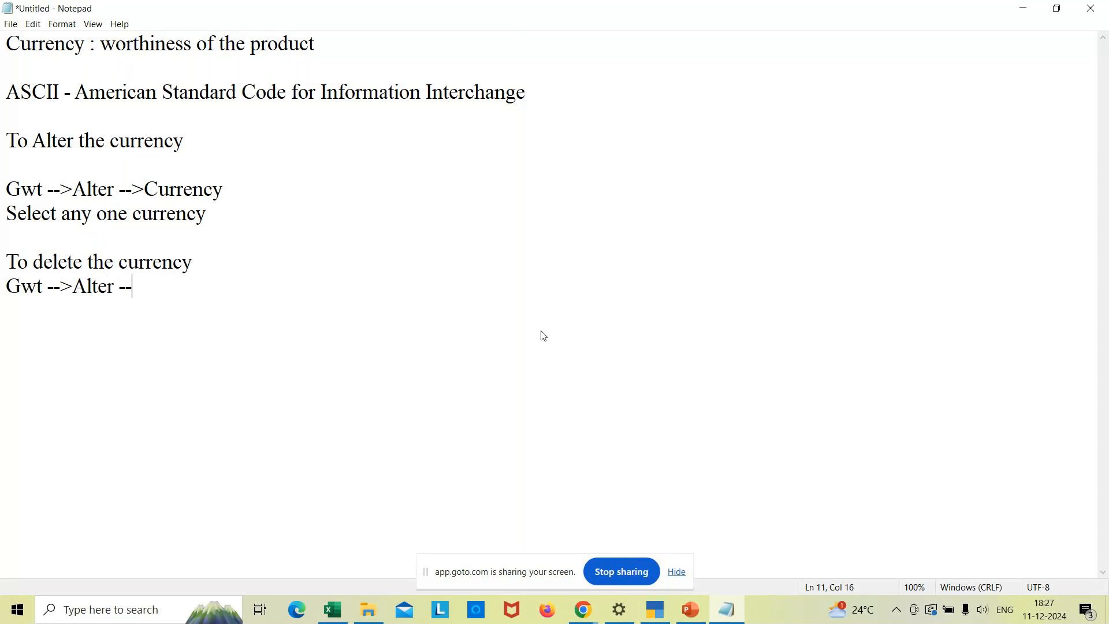
type(">Se")
type("lect the ")
type("curre")
type("ncy")
type(" -->")
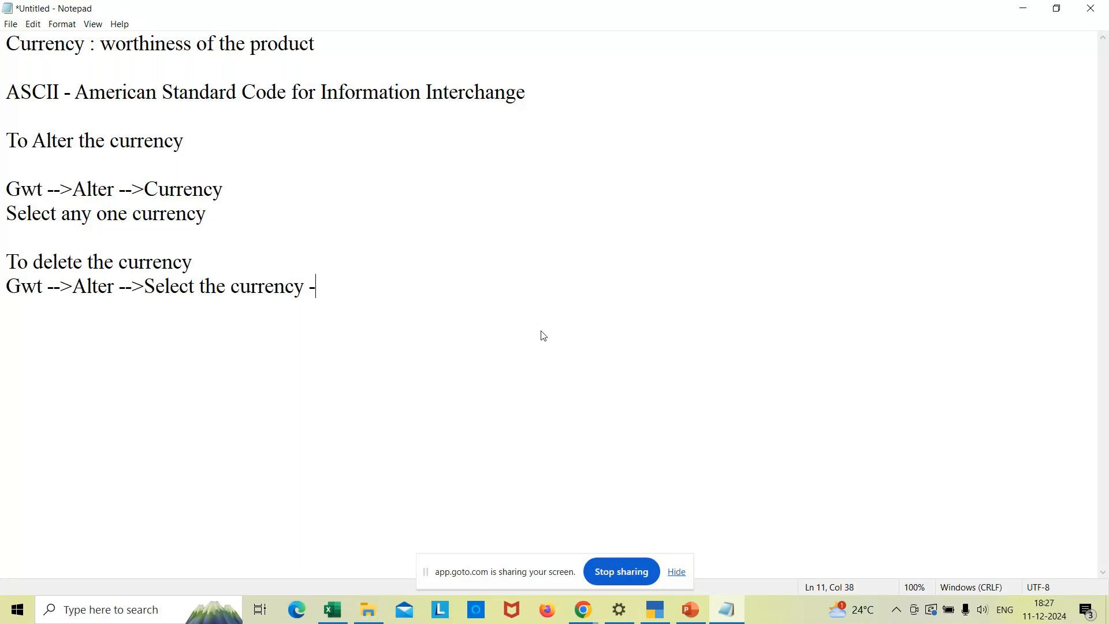
type("Press ")
type("Alt")
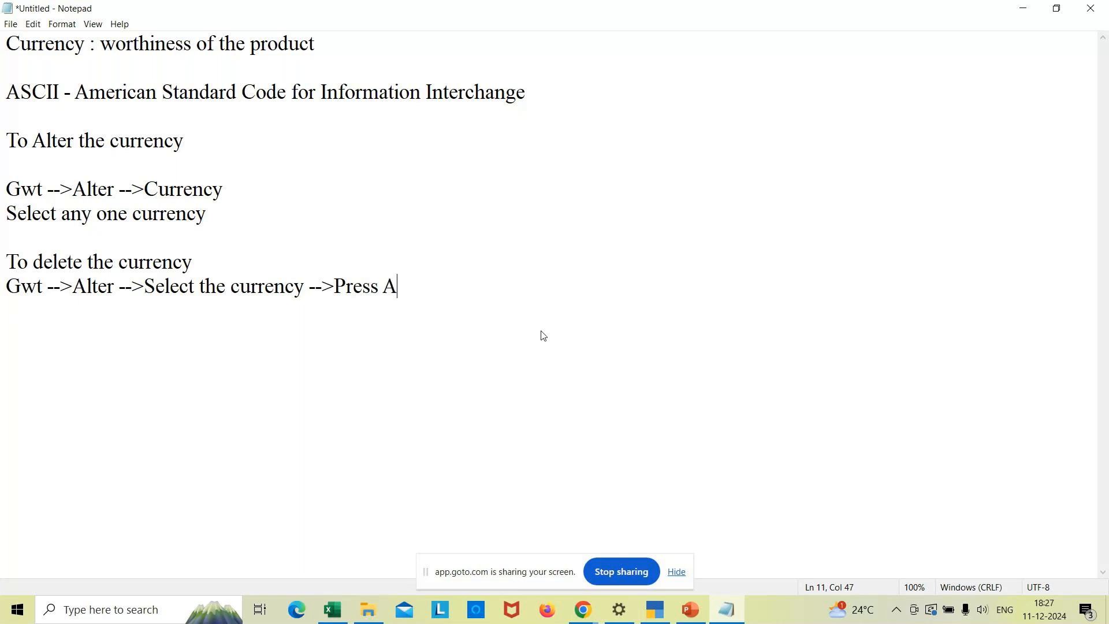
type("_")
key("BackSpace")
type("+D")
type(".")
- Open the Euro (€) currency under Alter > Currency and delete it with Alt+D, confirming Yes
left_click(659, 616)
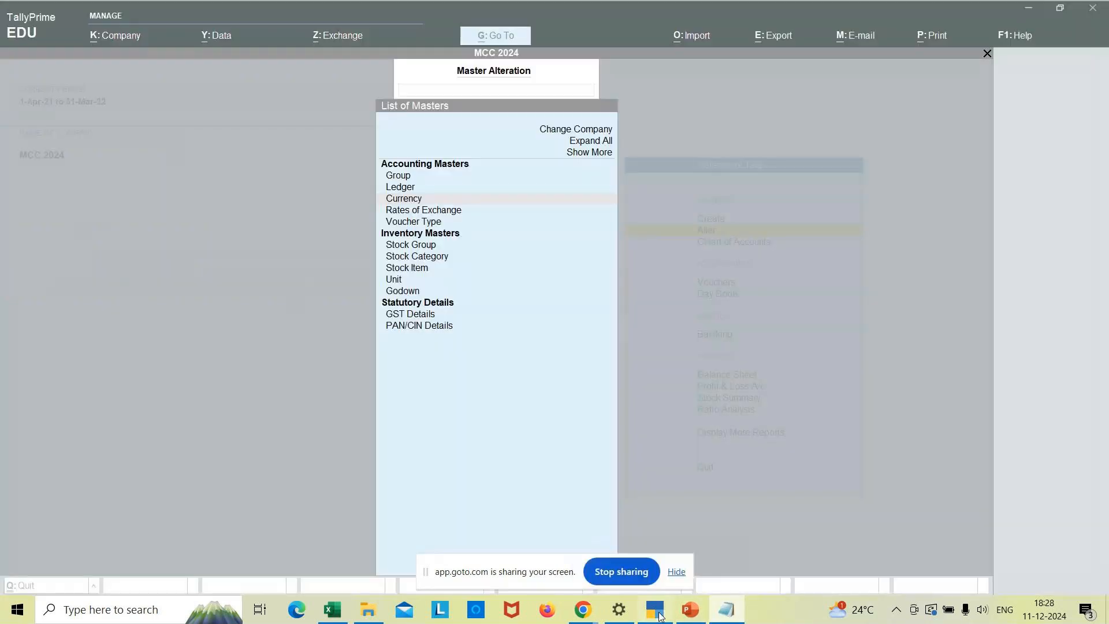
key("Up")
key("Up")
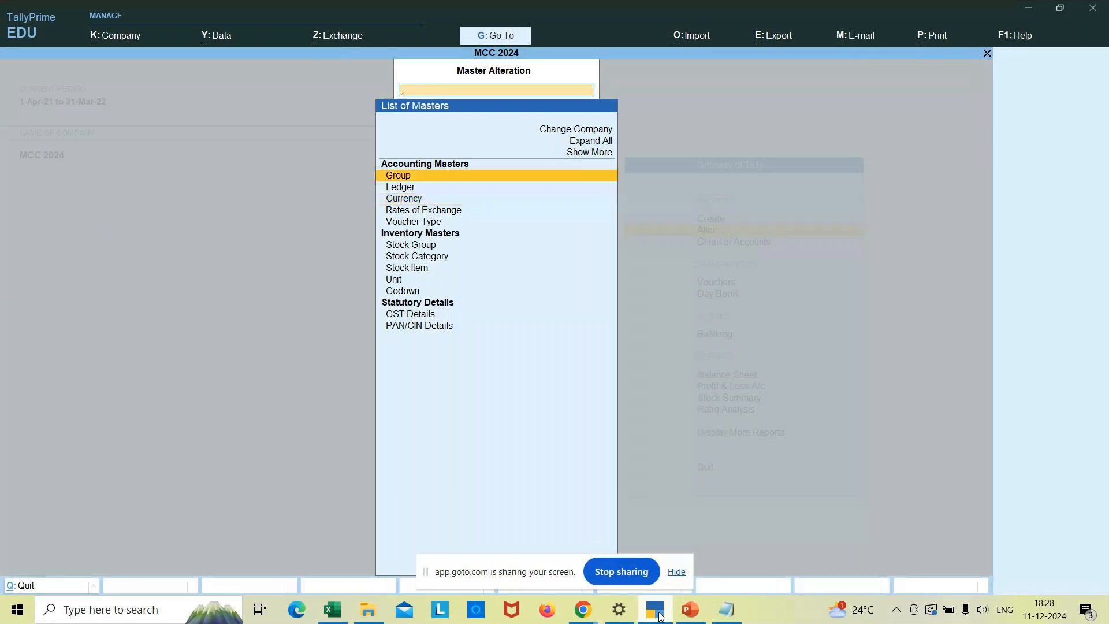
key("Down")
key("Down")
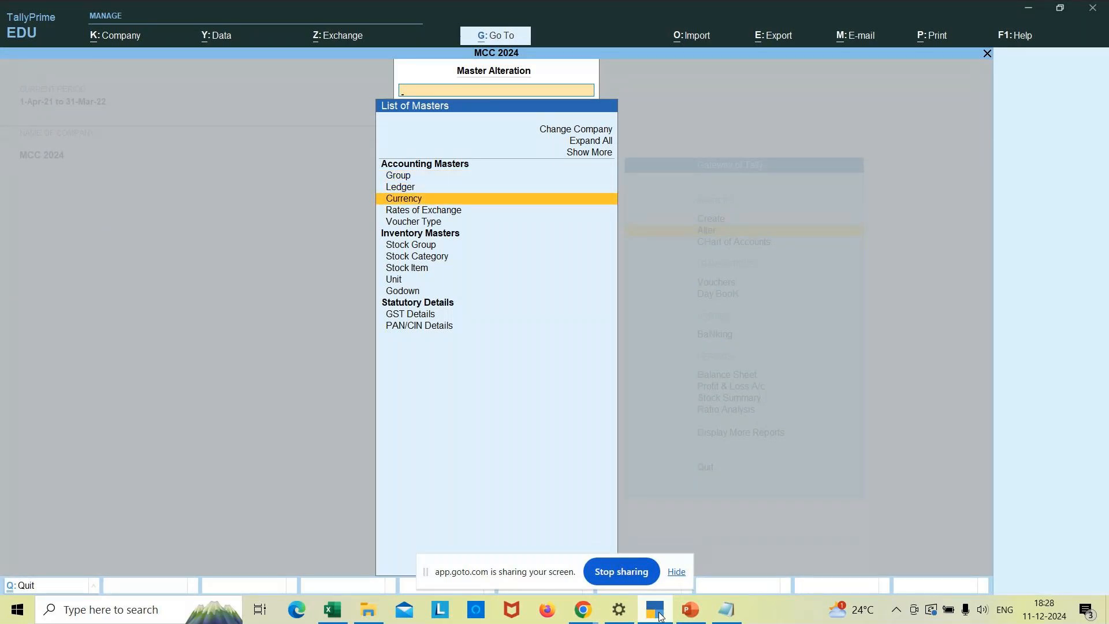
key("Return")
key("Down")
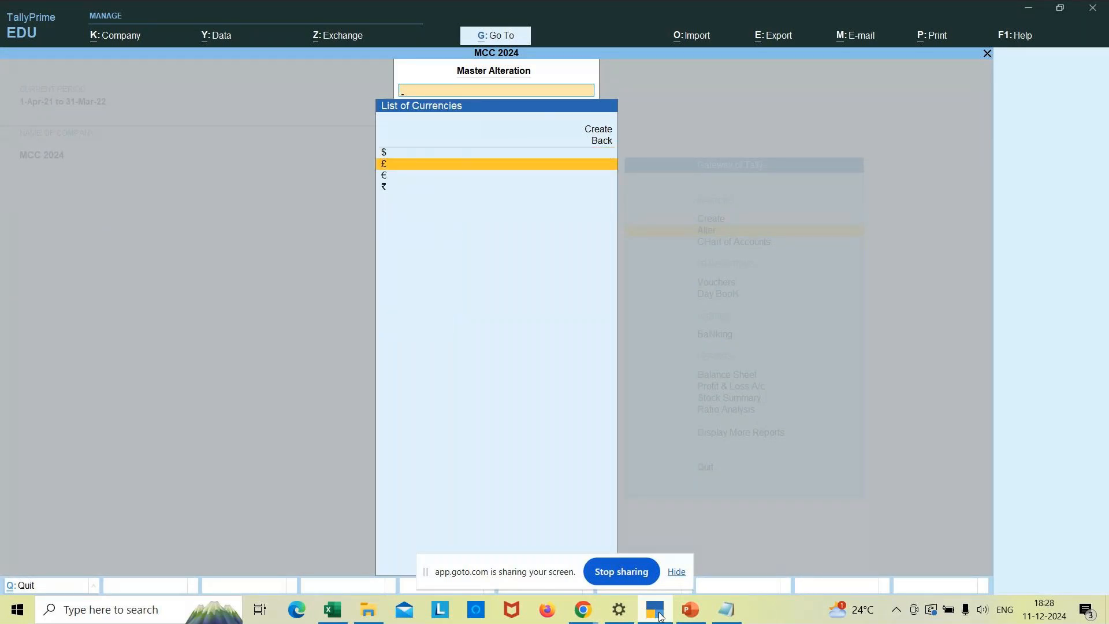
key("Down")
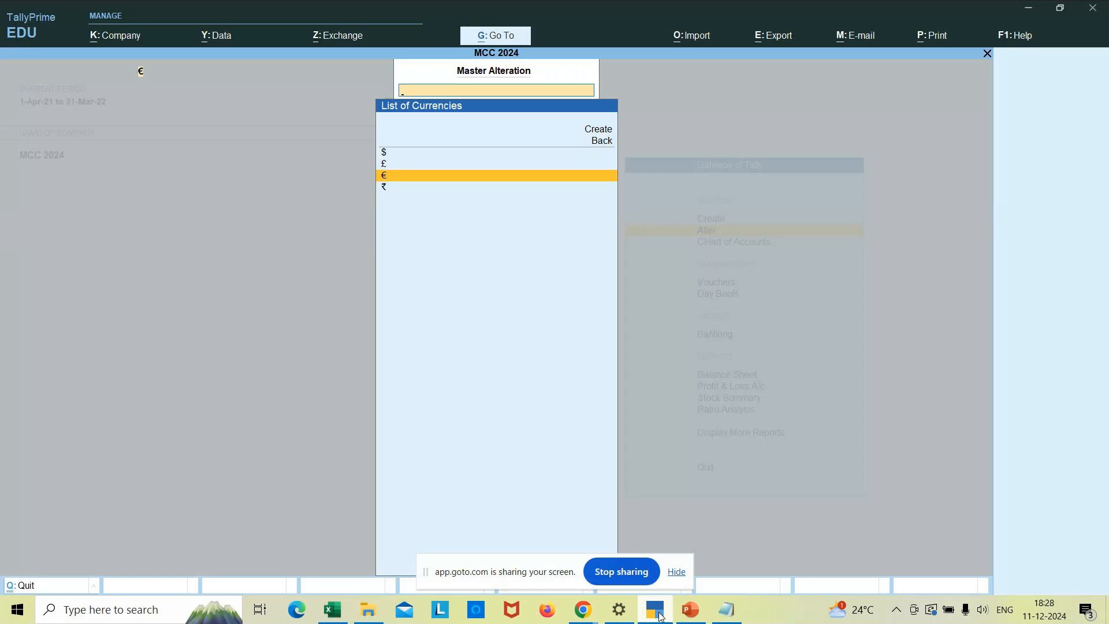
key("Return")
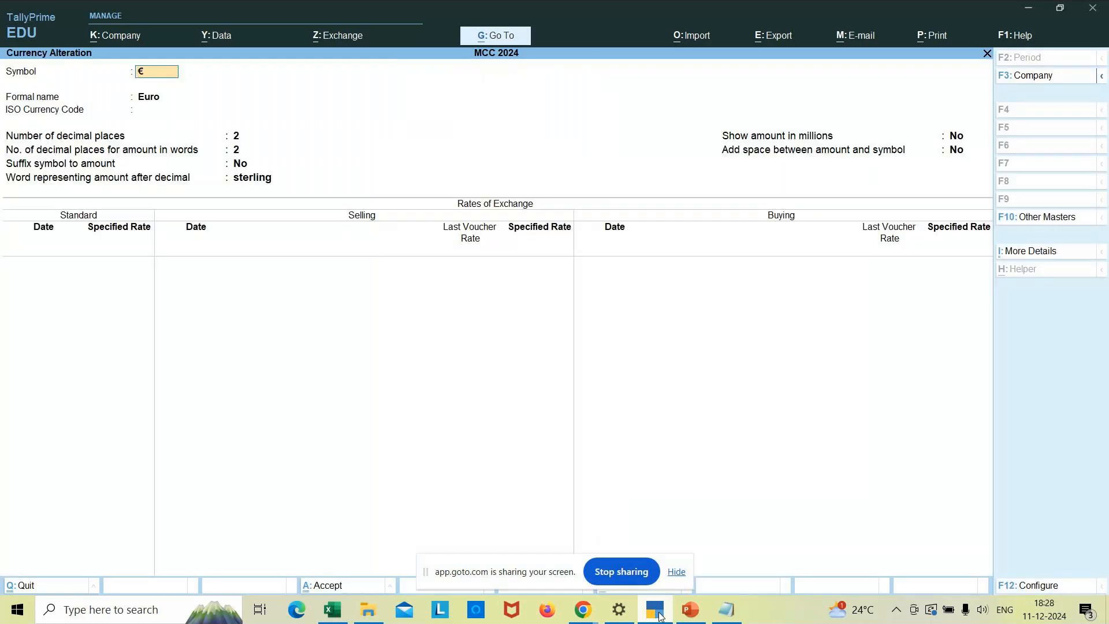
key("alt+d")
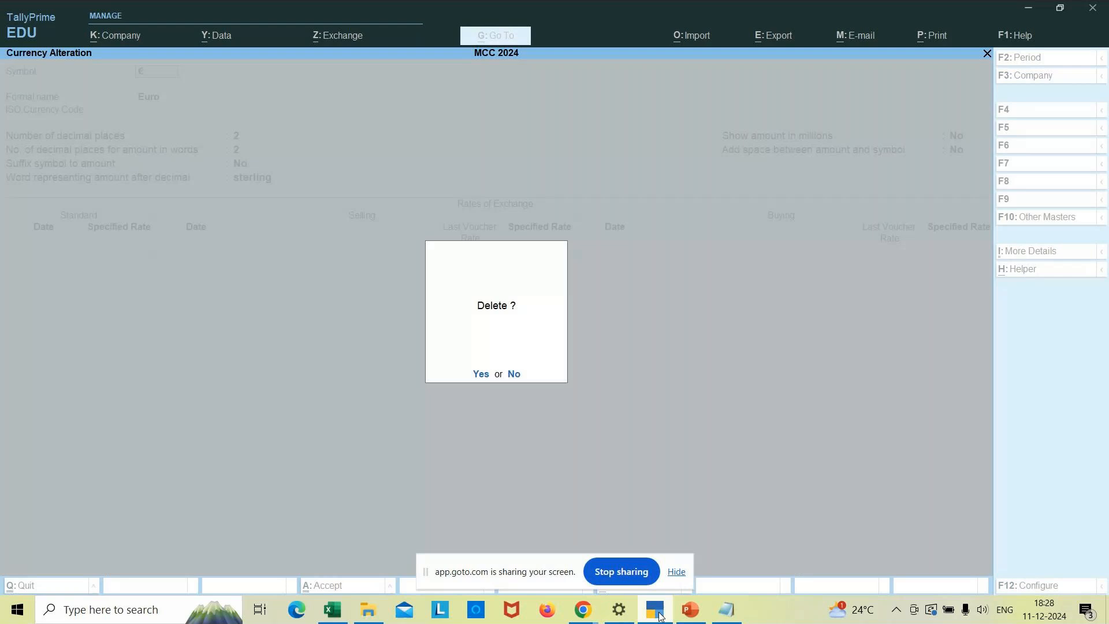
key("y")
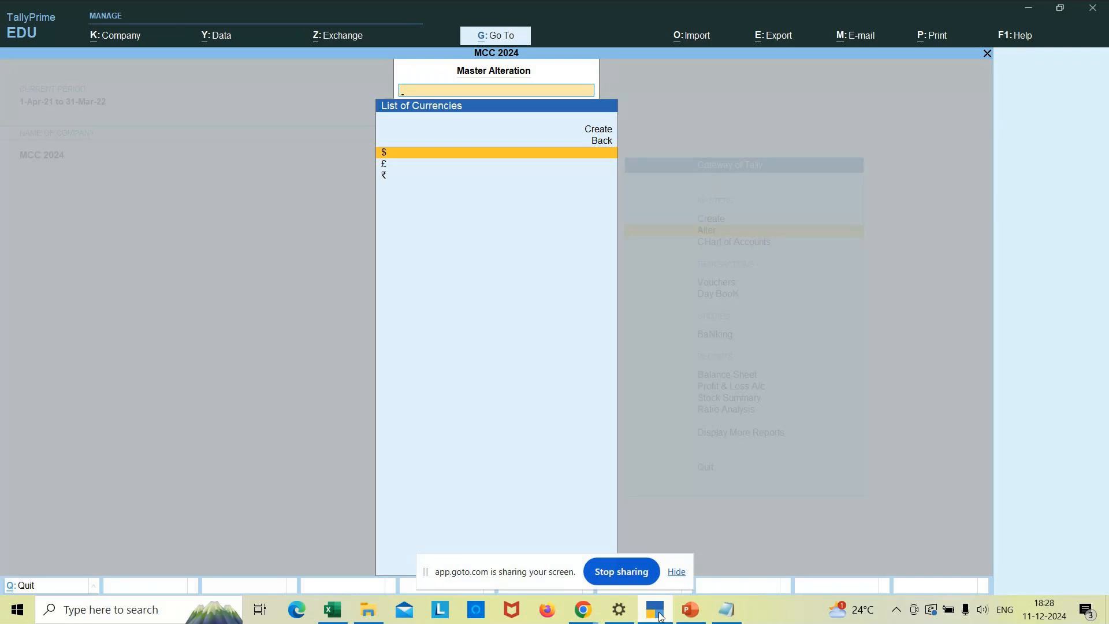
- Go back to the Gateway and open the Dollar ($) currency from Alter > Currency
key("Escape")
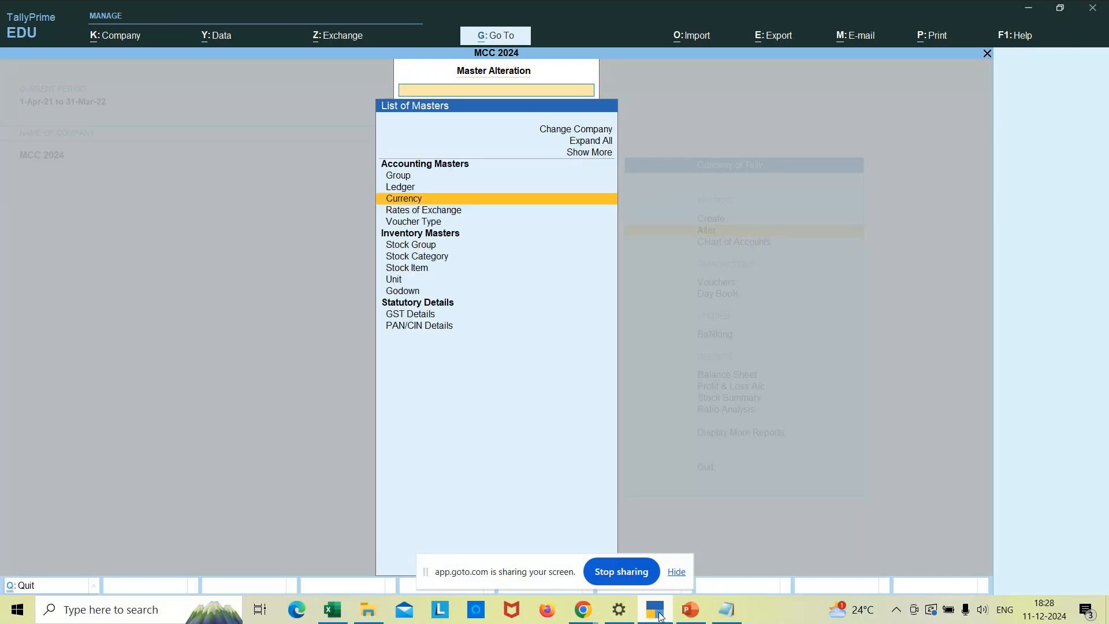
key("Escape")
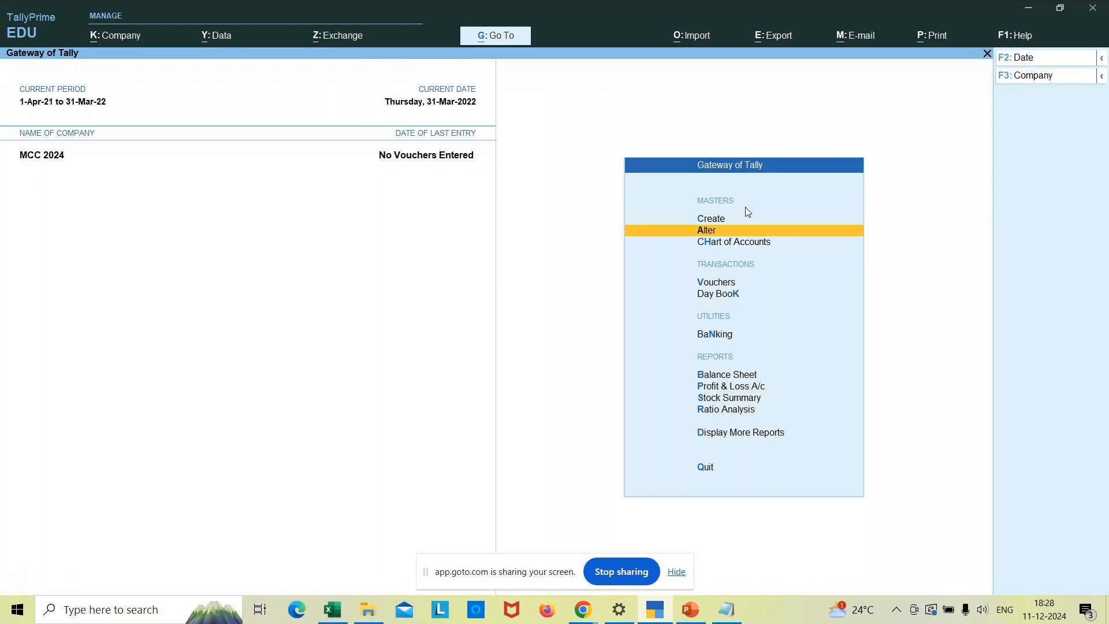
key("Return")
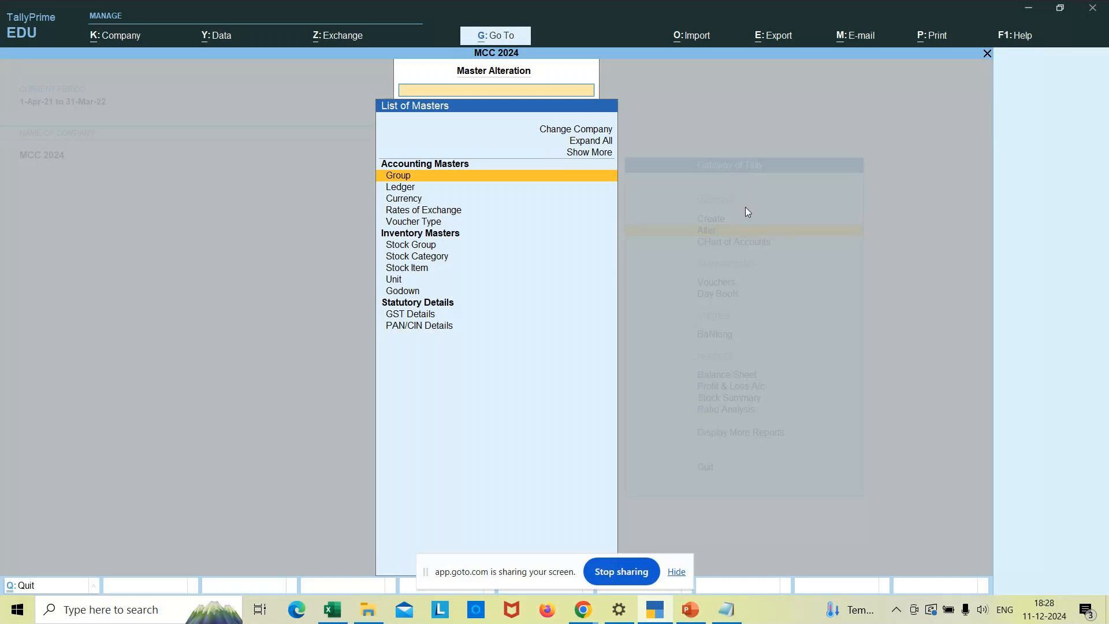
key("Down")
key("Down")
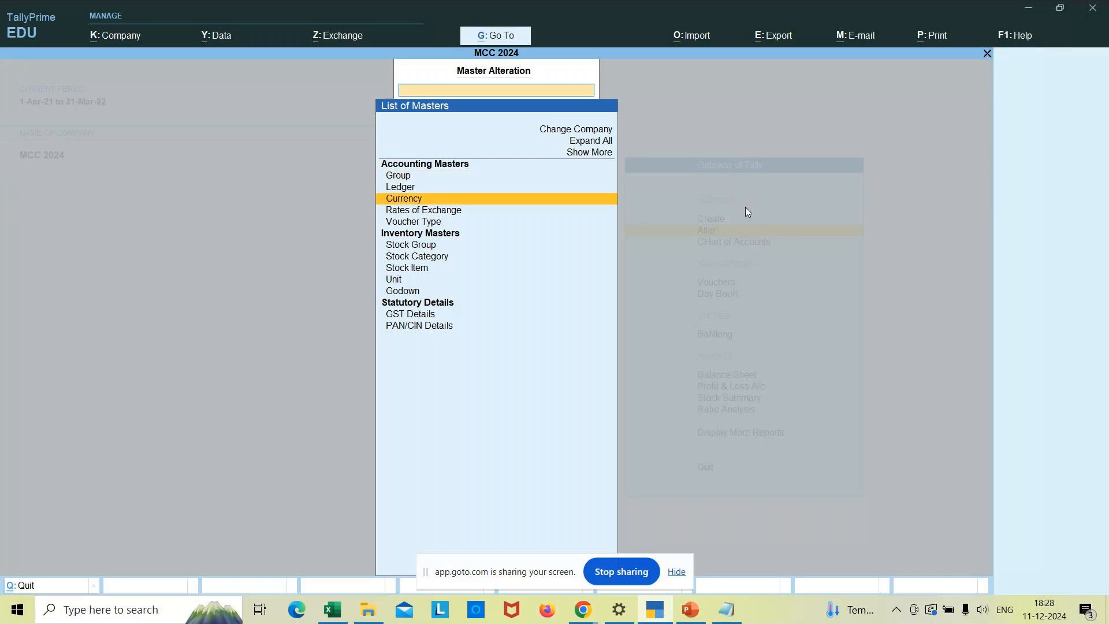
key("Return")
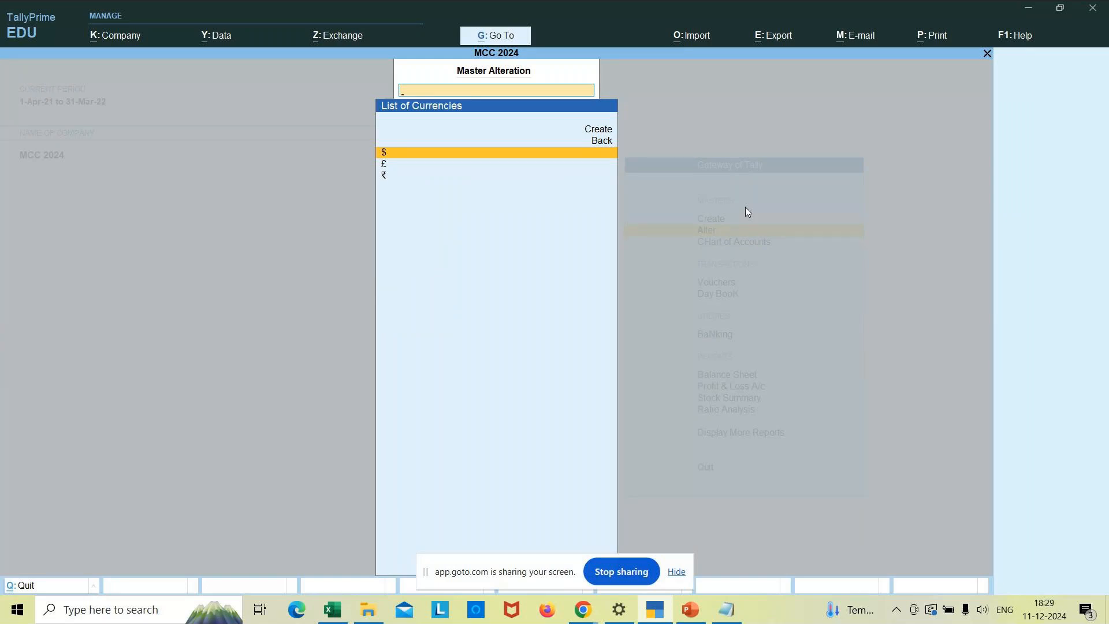
key("Down")
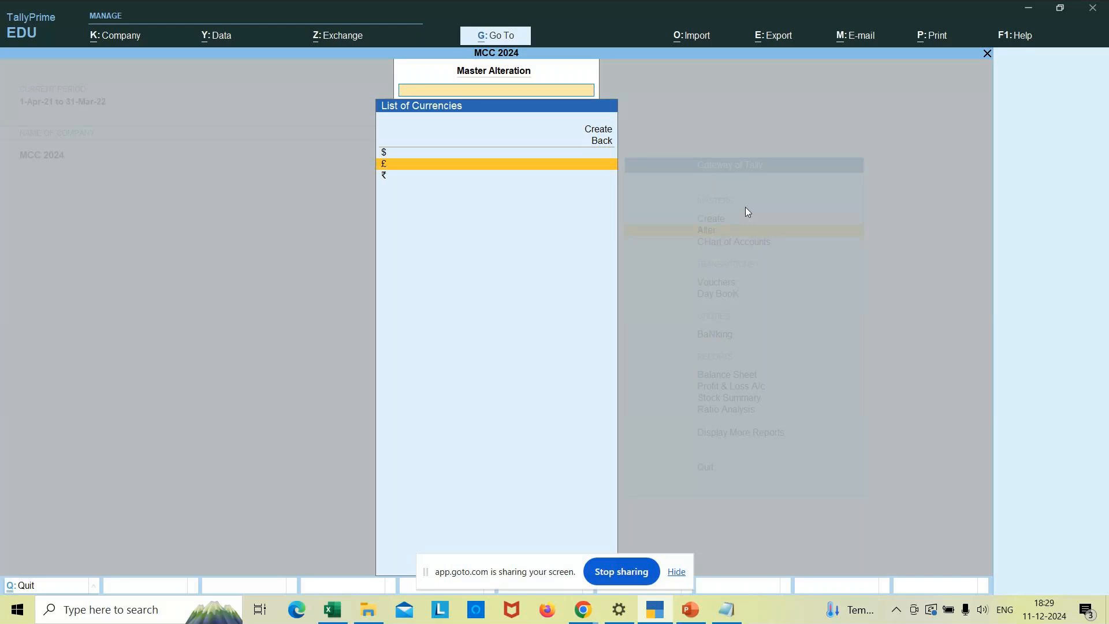
key("Up")
key("Return")
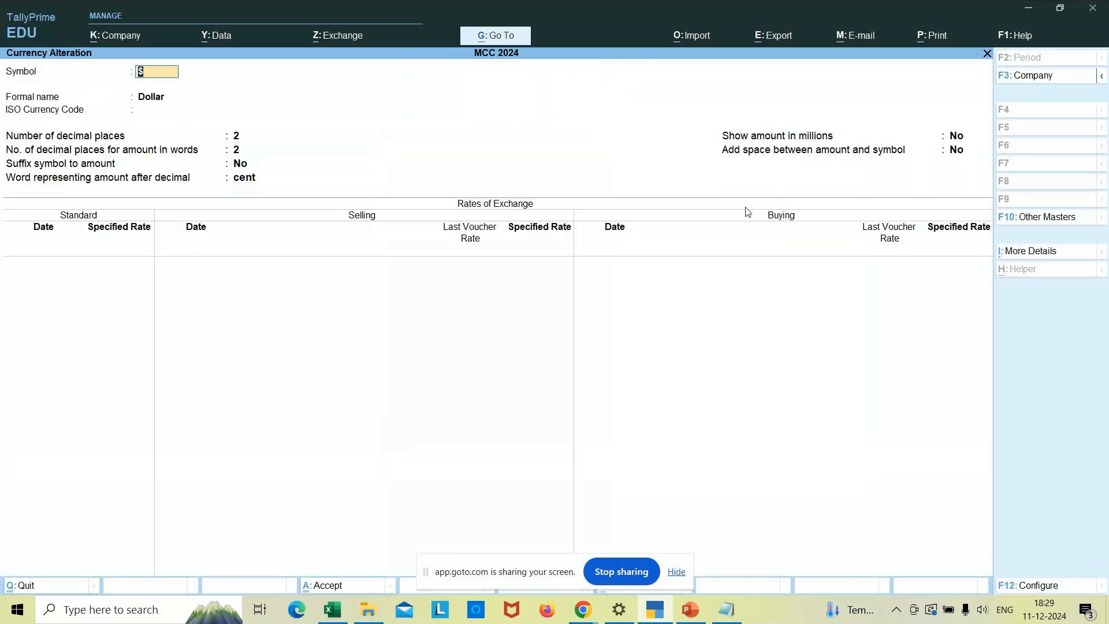
- Decline deleting the Dollar (Alt+D, No), then quit its alteration screen without changes
key("alt")
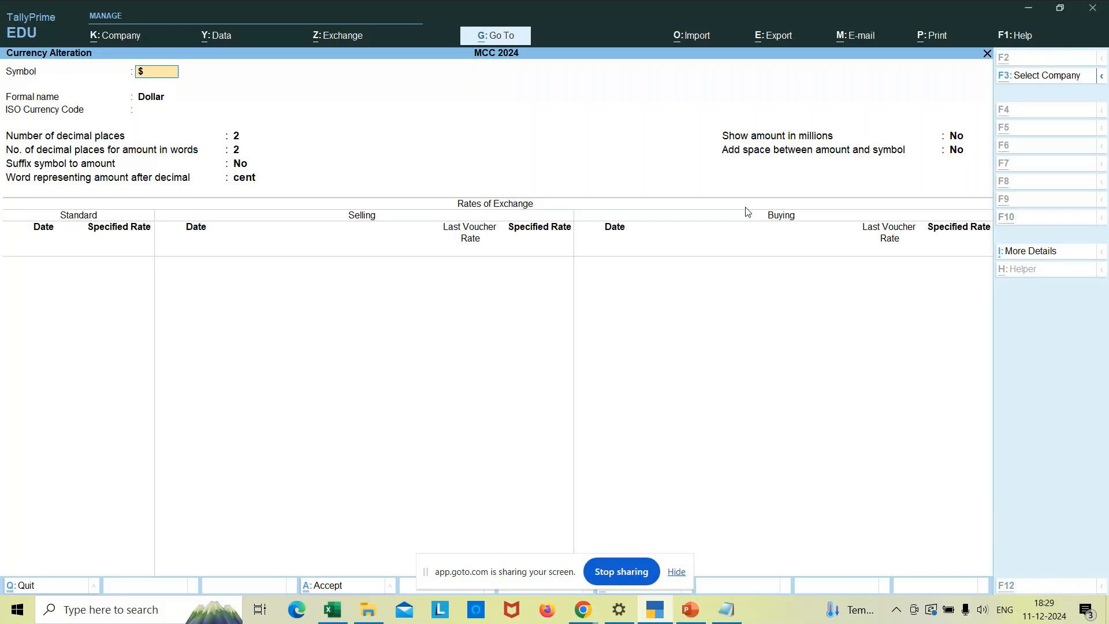
key("alt+d")
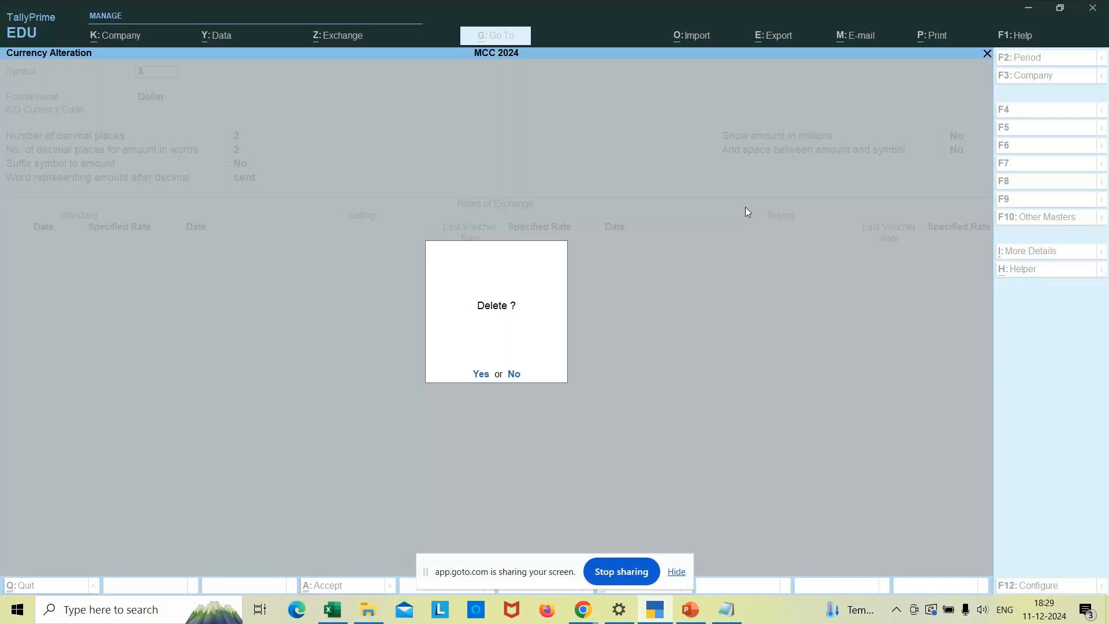
key("n")
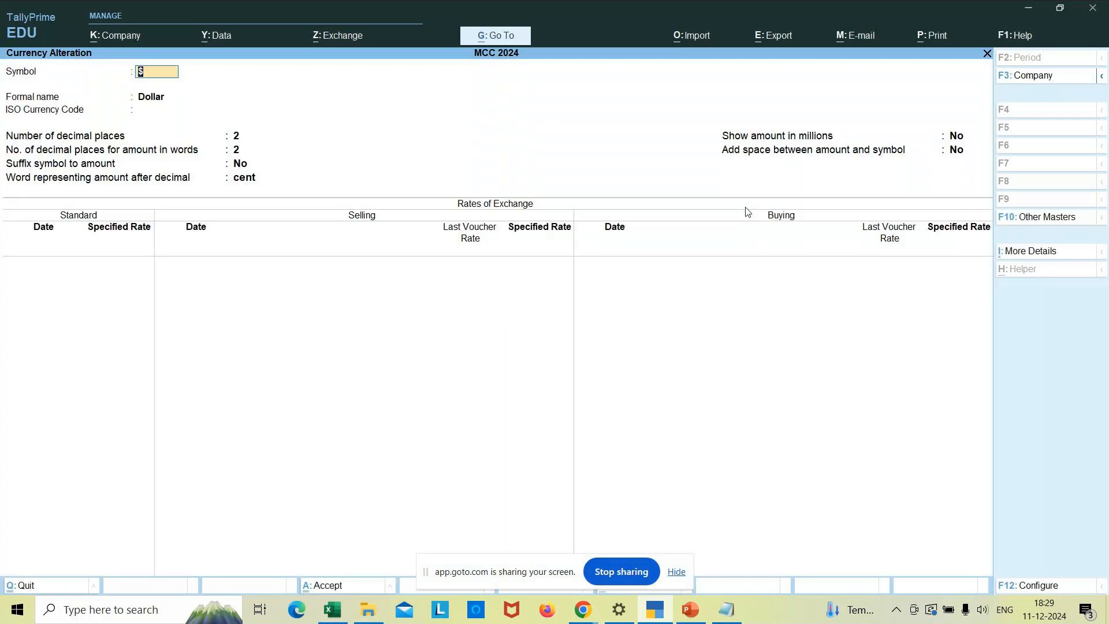
key("Escape")
key("y")
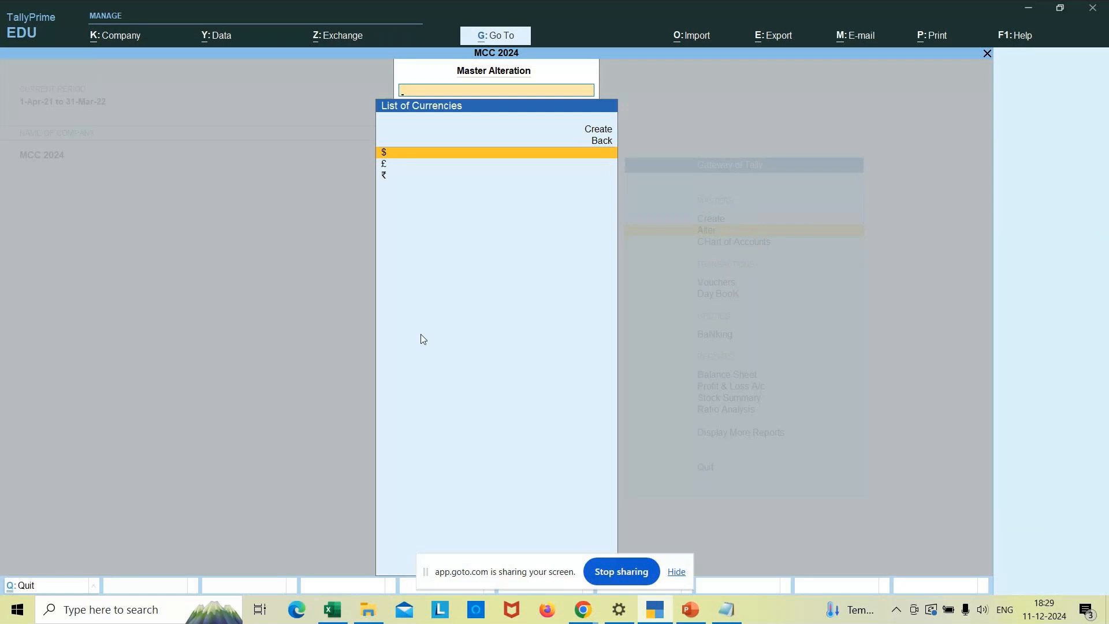
- In the Excel currency sheet, enter 'Alt+157' in A8 and insert the ¥ symbol in B8
left_click(334, 611)
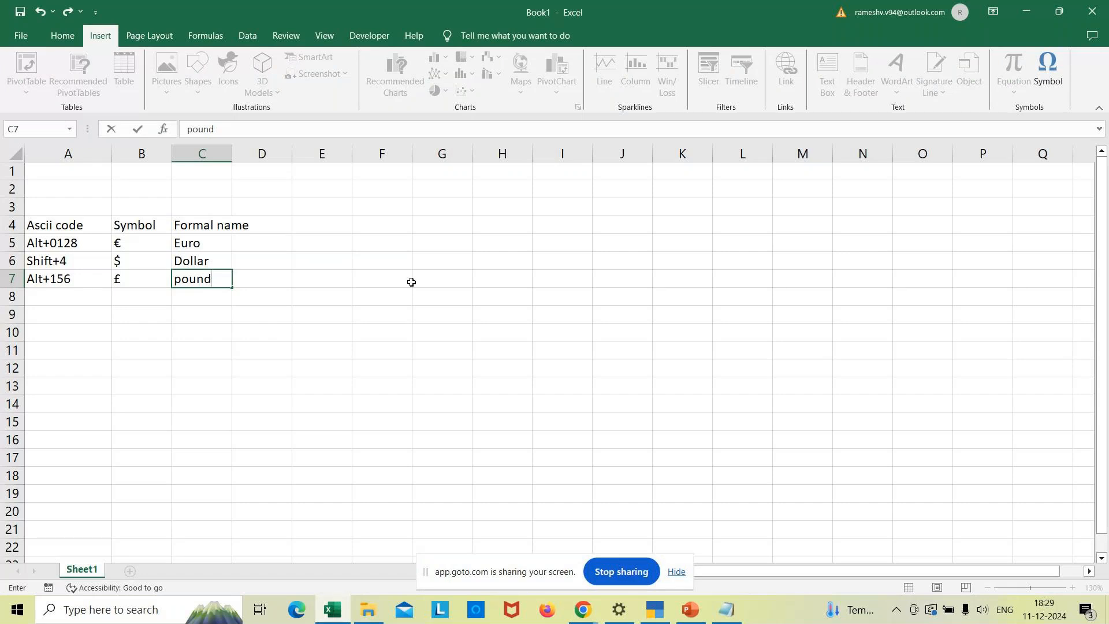
left_click(65, 301)
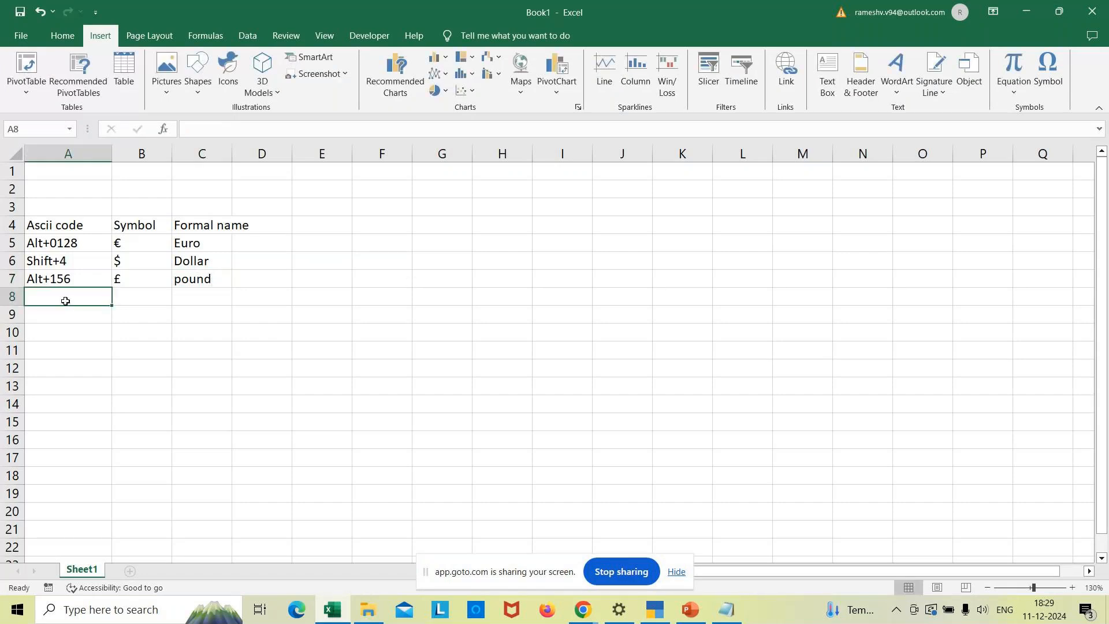
type("Alt")
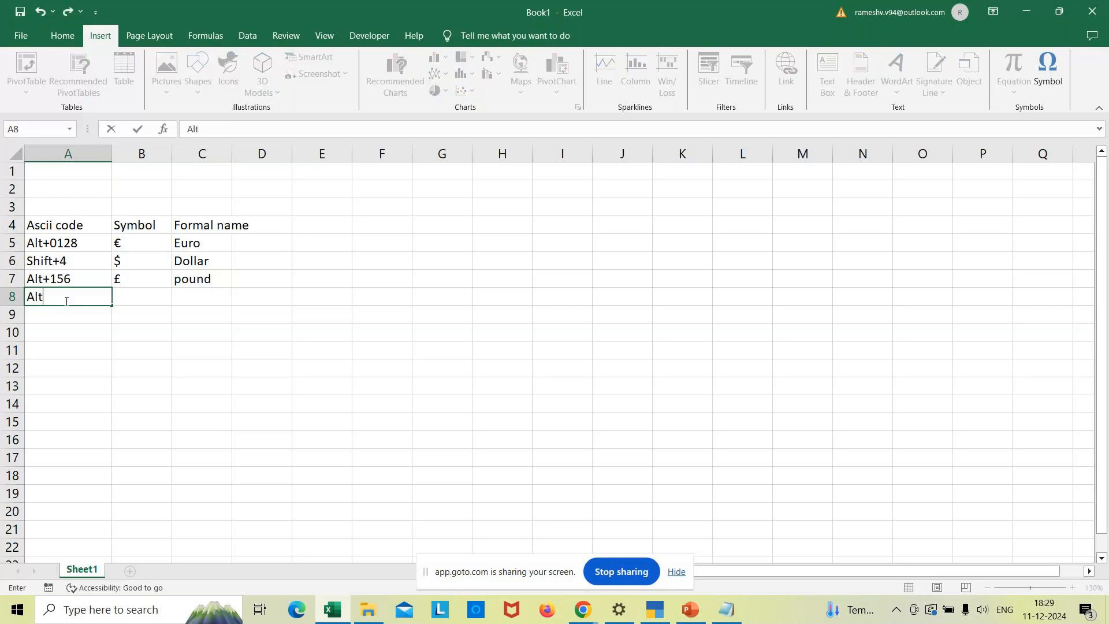
type("+156")
key("BackSpace")
type("7")
left_click(116, 301)
left_click(1046, 86)
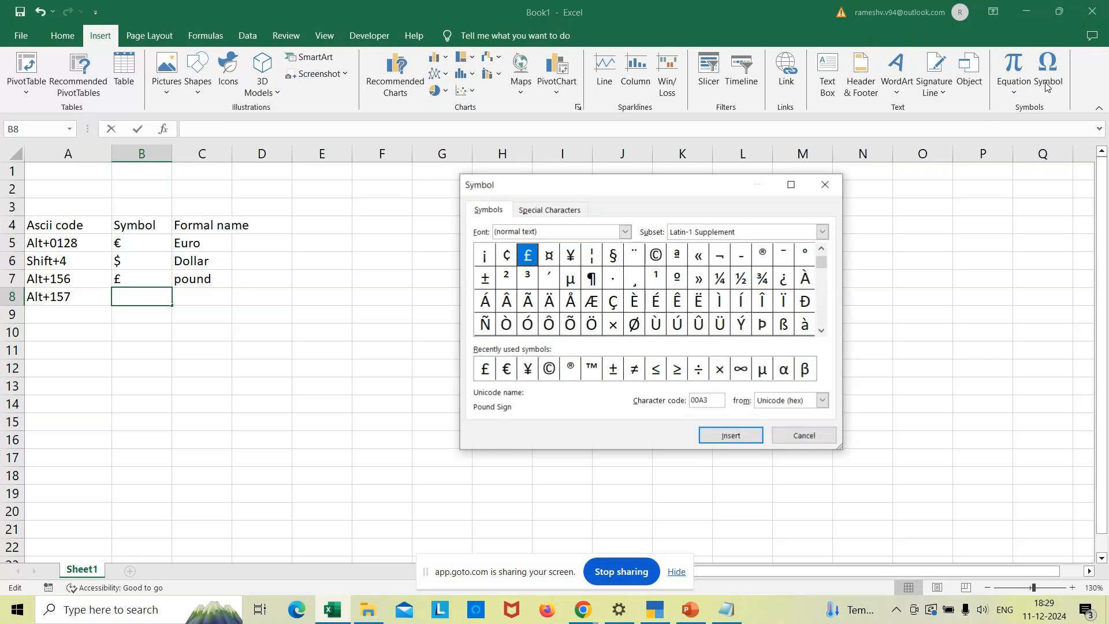
left_click(528, 371)
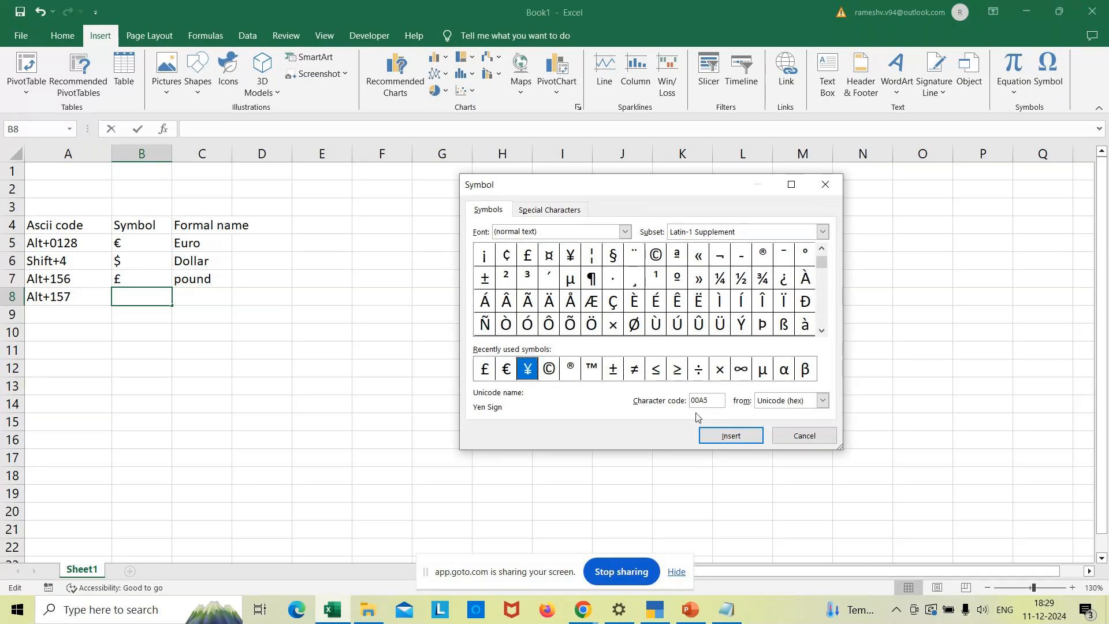
left_click(727, 436)
left_click(789, 438)
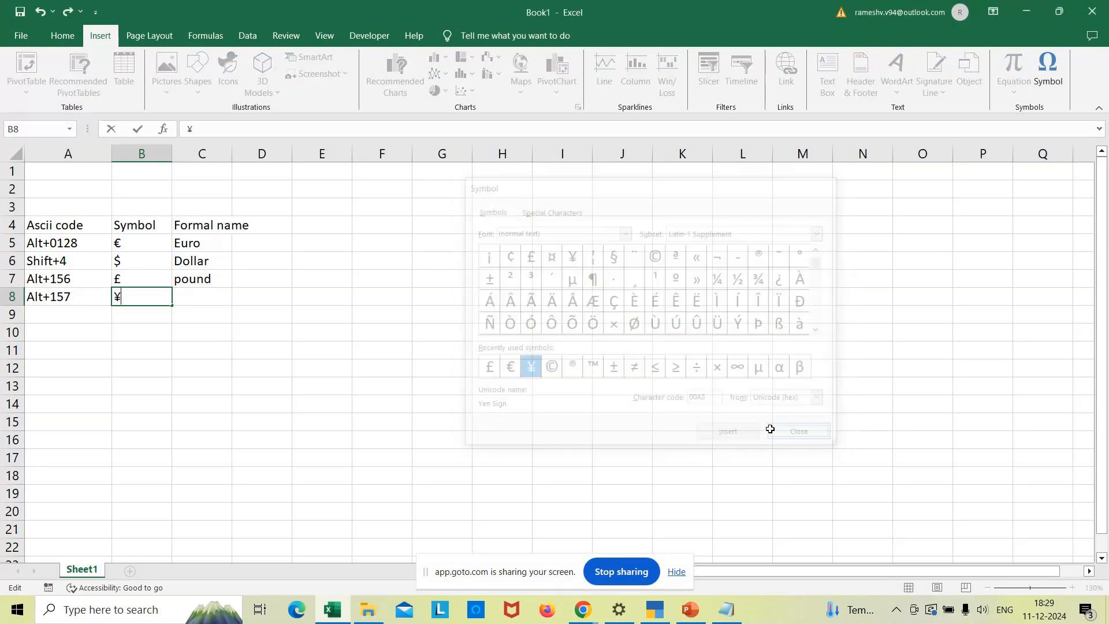
- Type 'yen' in C8, then return TallyPrime to the Gateway of Tally
left_click(208, 295)
type("yen")
left_click(369, 334)
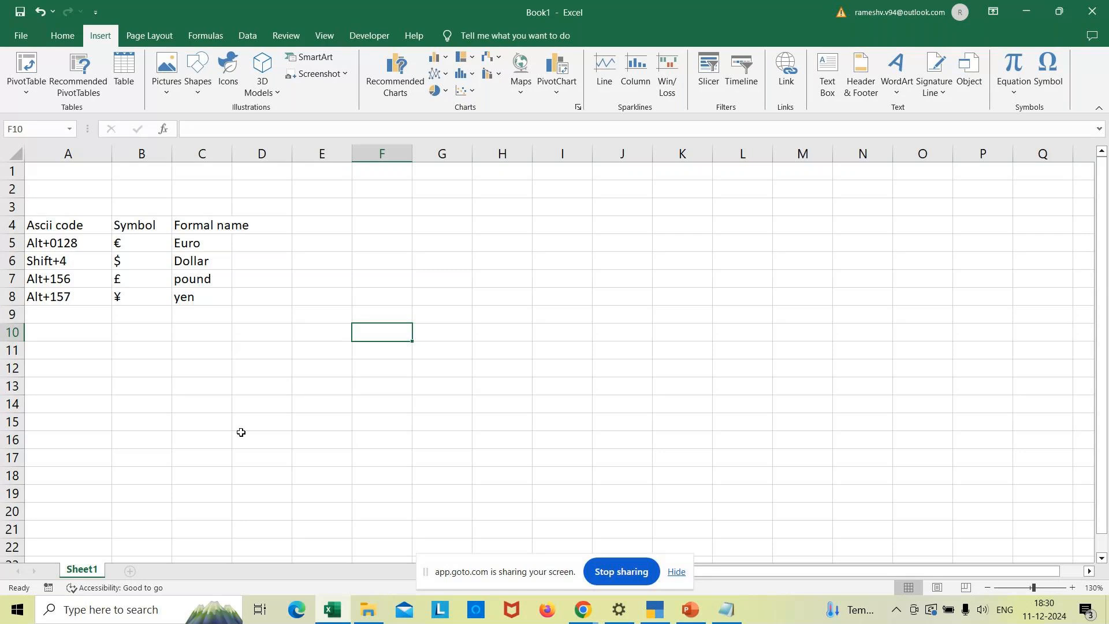
left_click(276, 387)
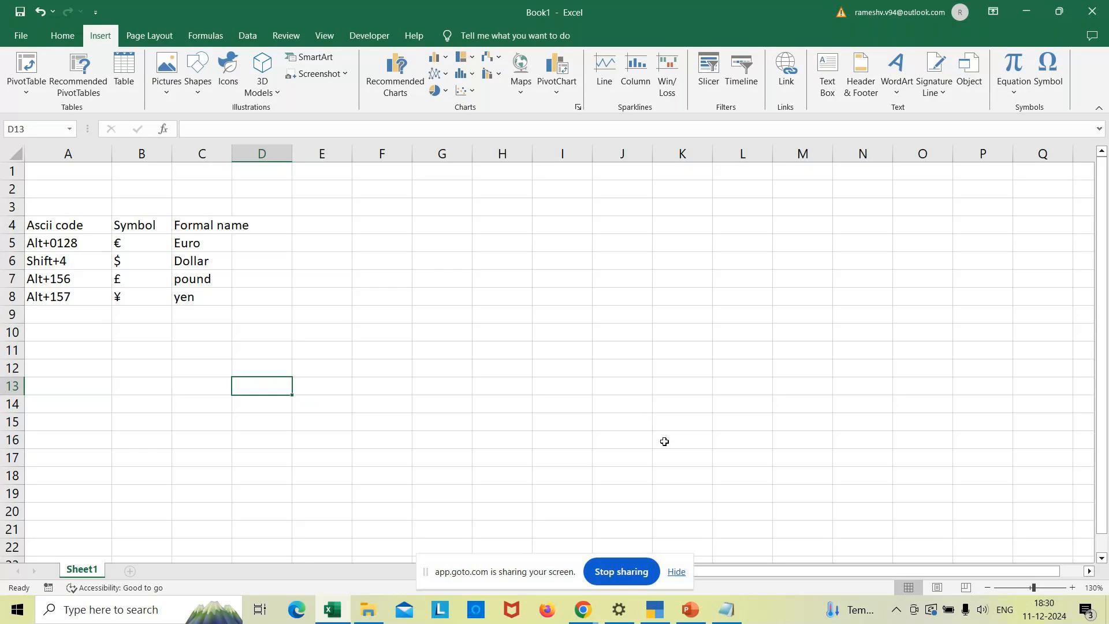
left_click(658, 611)
key("Escape")
key("Escape")
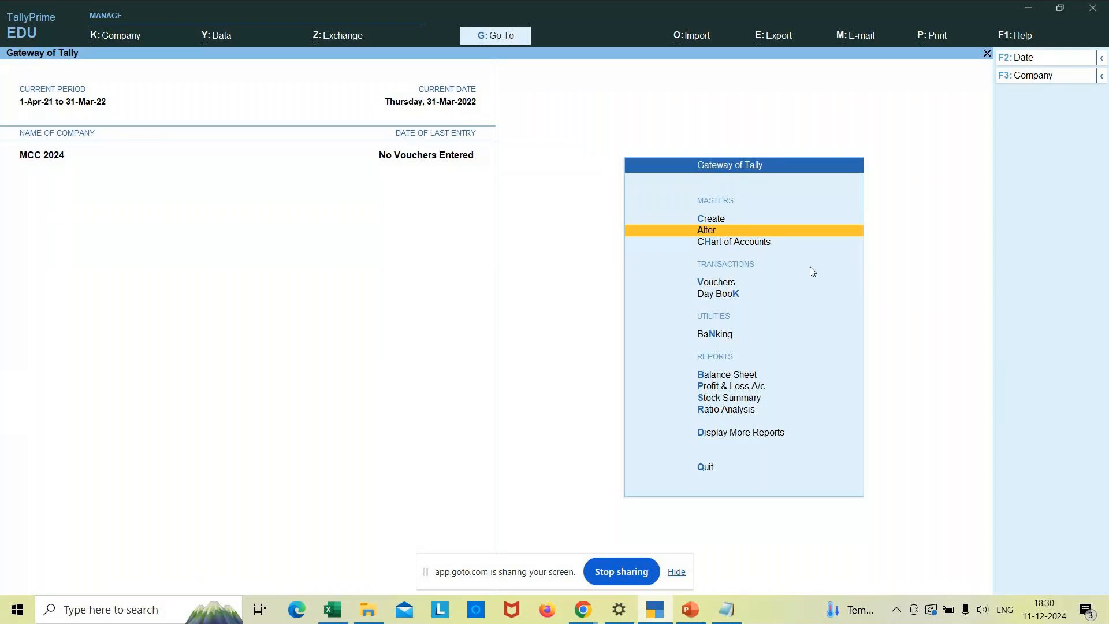
- From Create, reveal more and inactive master types, then choose Cost Category
key("Up")
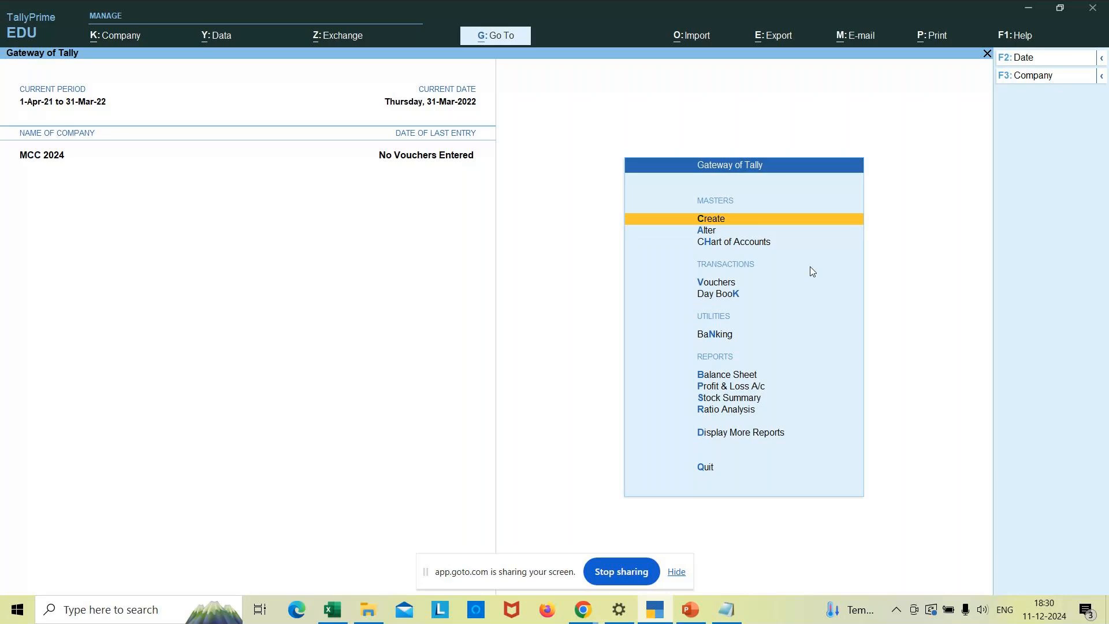
key("Return")
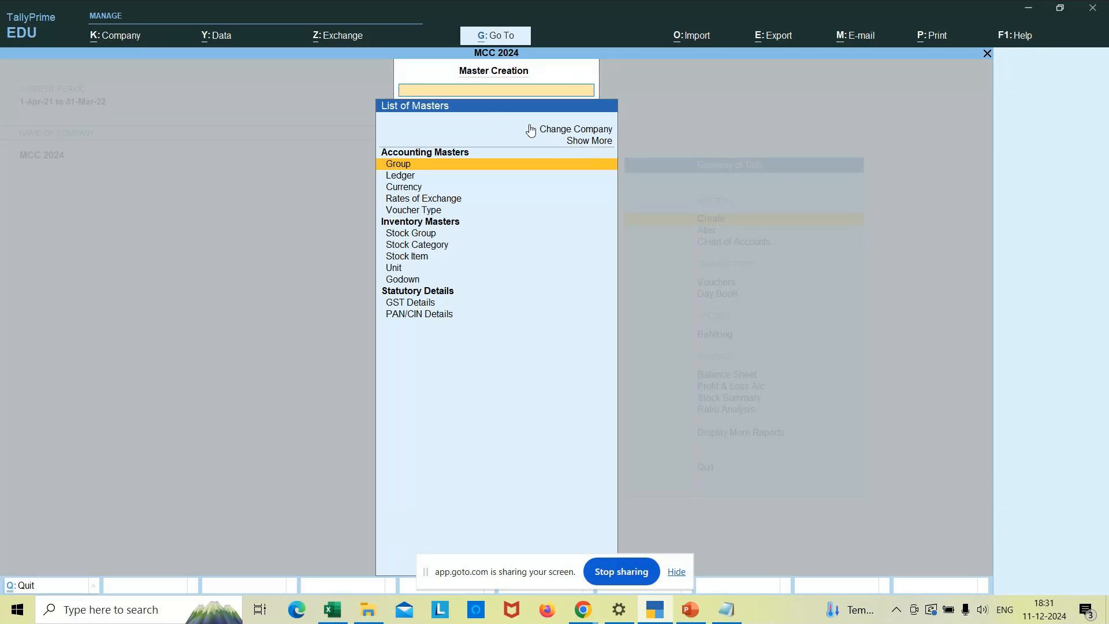
left_click(587, 143)
left_click(587, 142)
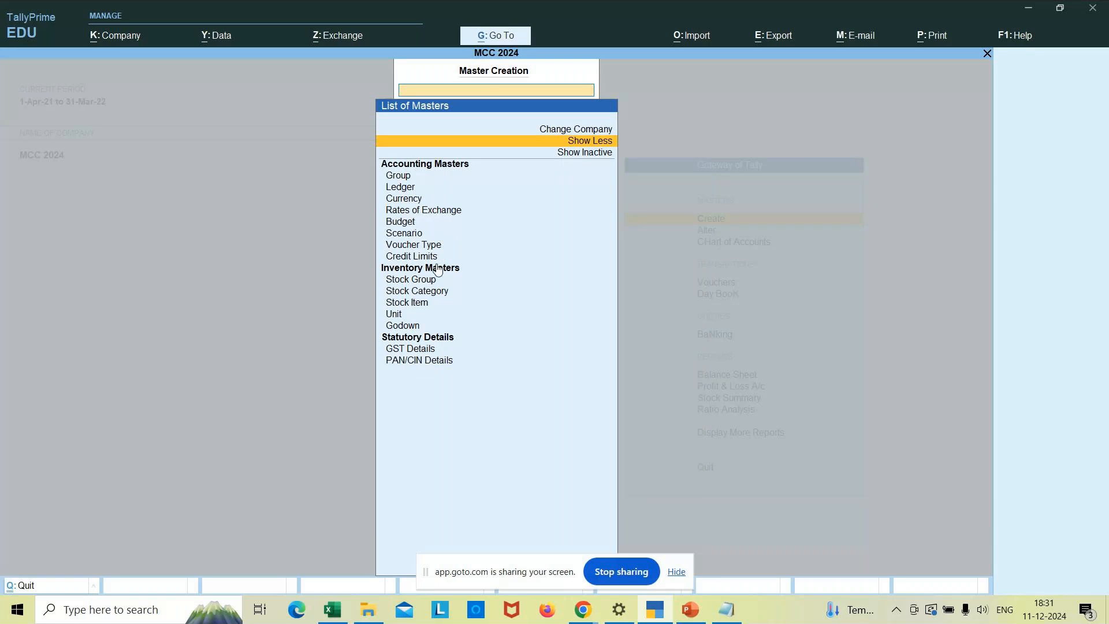
left_click(578, 155)
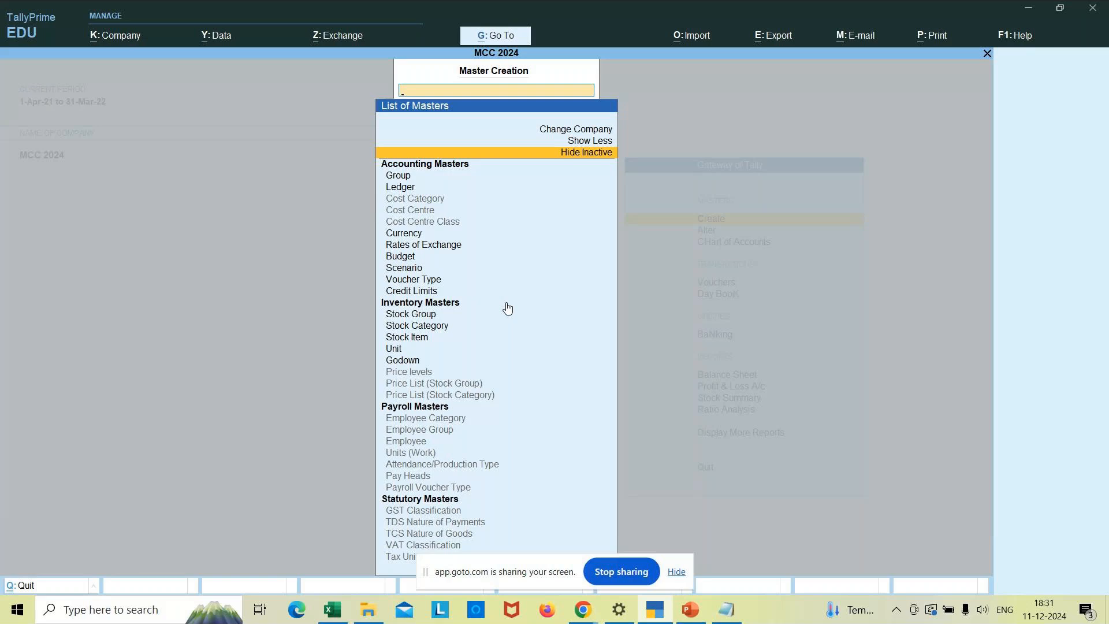
left_click(415, 200)
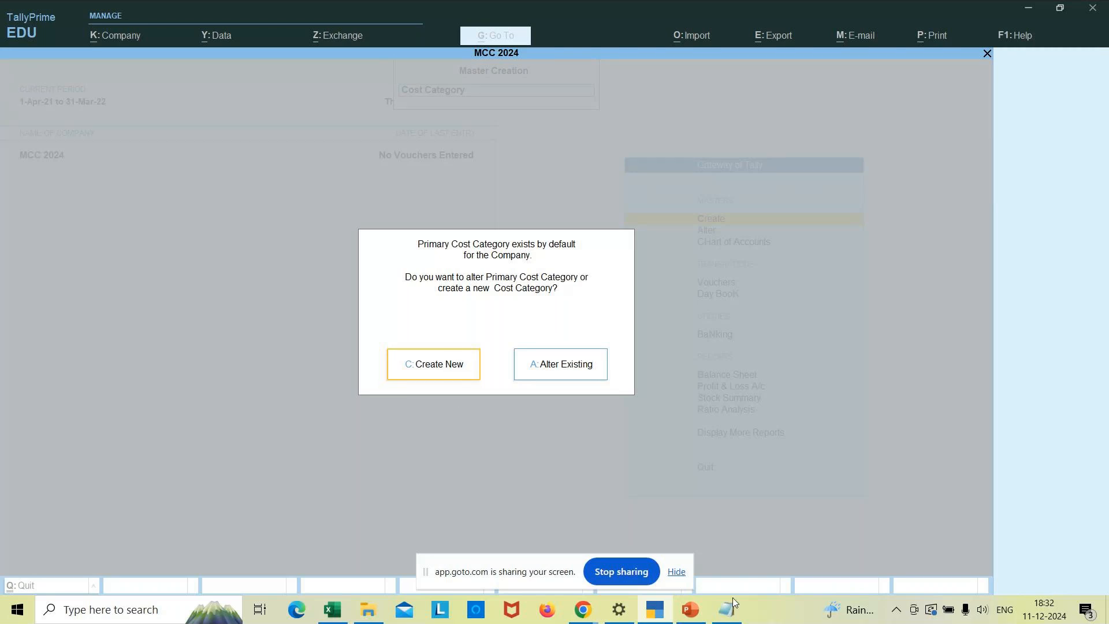
- Switch from TallyPrime to the Notepad notes window using the taskbar
mouse_move(727, 621)
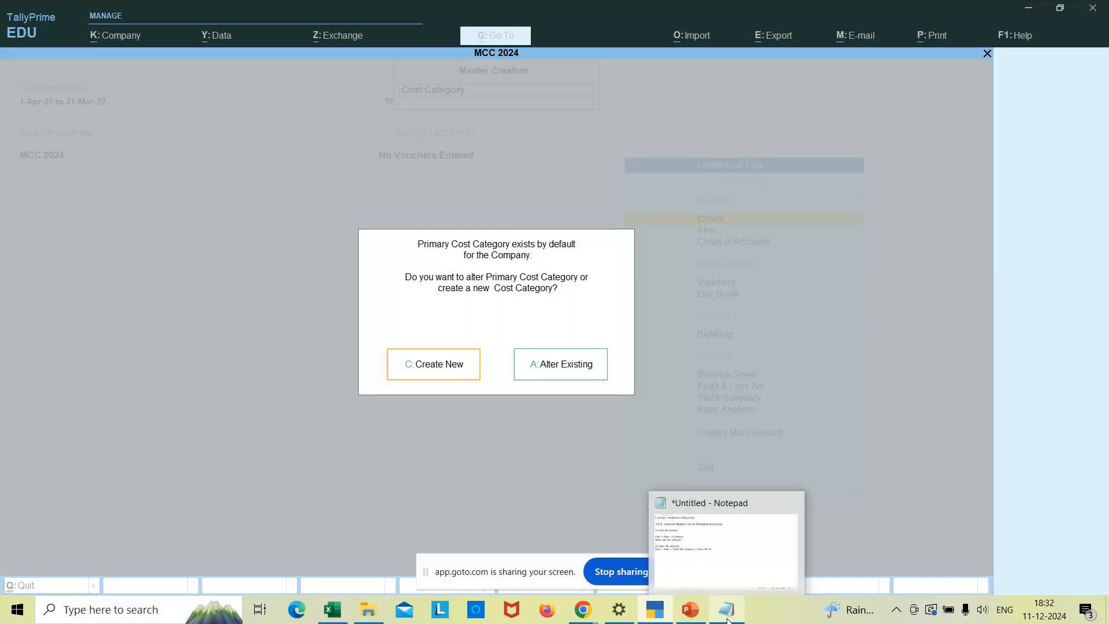
left_click(718, 572)
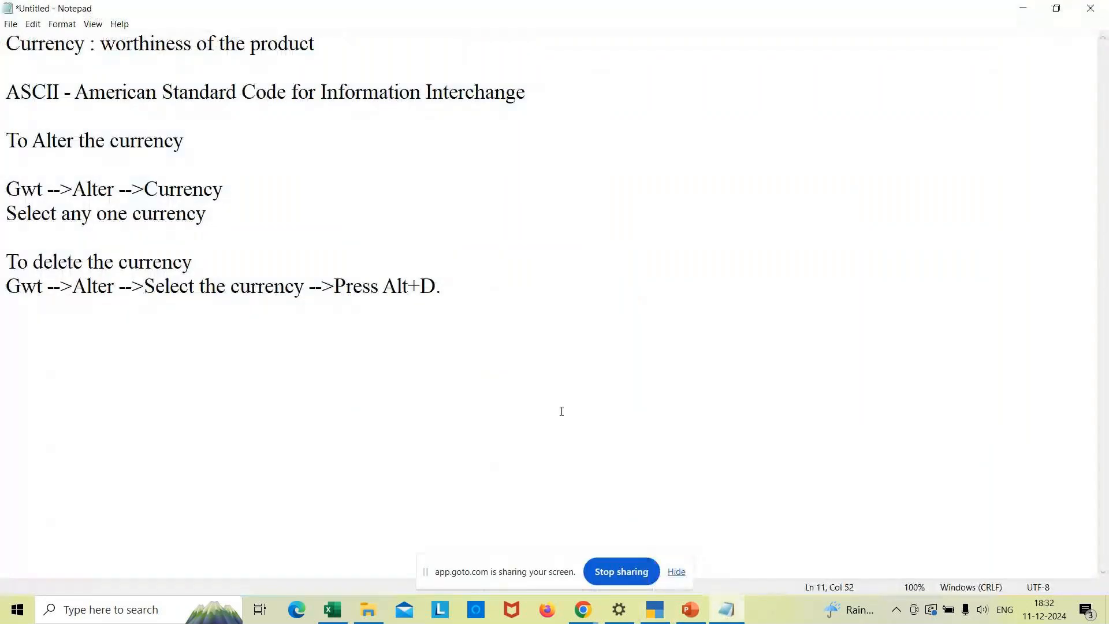
- Wipe the old currency notes and write the headings 'Cost category' and 'Cost center' with blank lines between
key("ctrl+a")
key("Delete")
type("Cp")
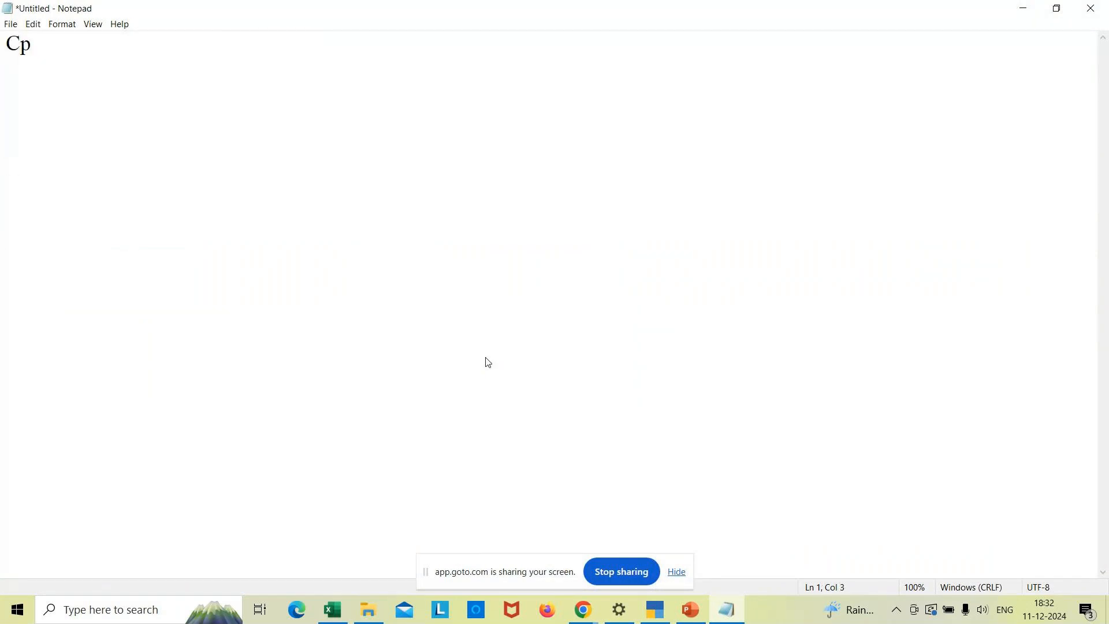
key("BackSpace")
type("ost category")
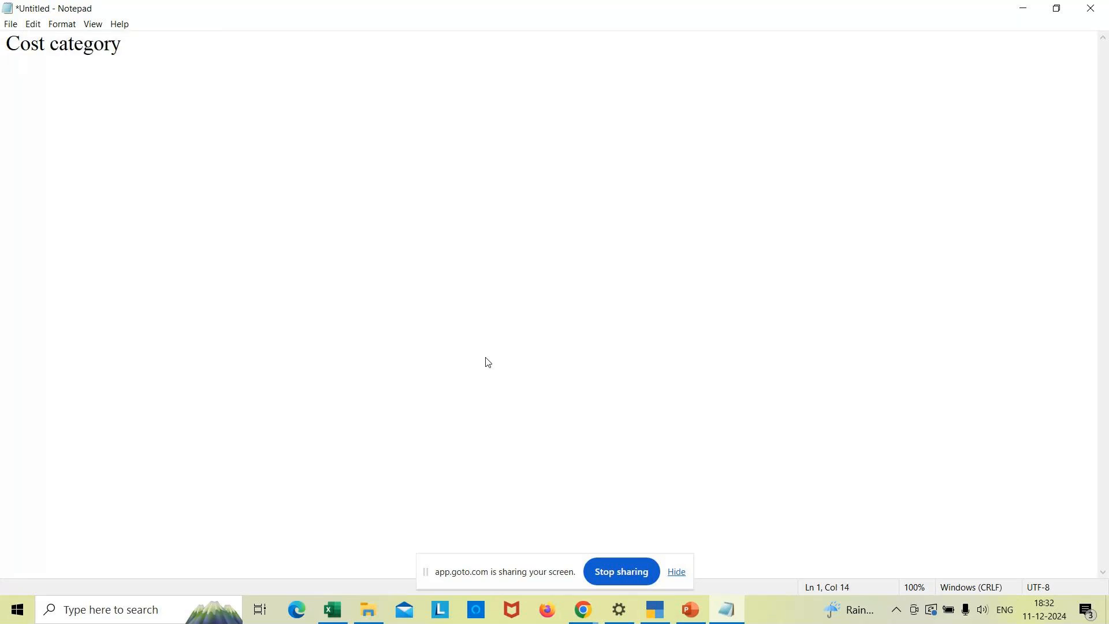
key("Return")
type("Cost center")
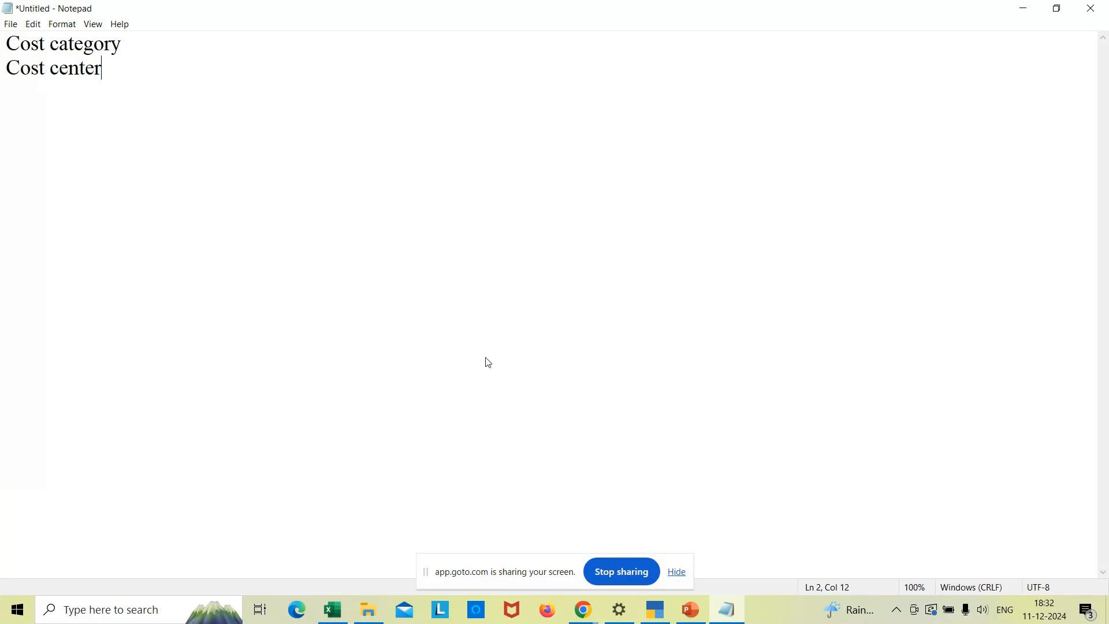
left_click(131, 43)
key("Return")
key("Return")
key("Return")
key("Return")
key("Return")
key("Return")
key("Up")
key("Up")
key("Up")
key("Up")
key("Up")
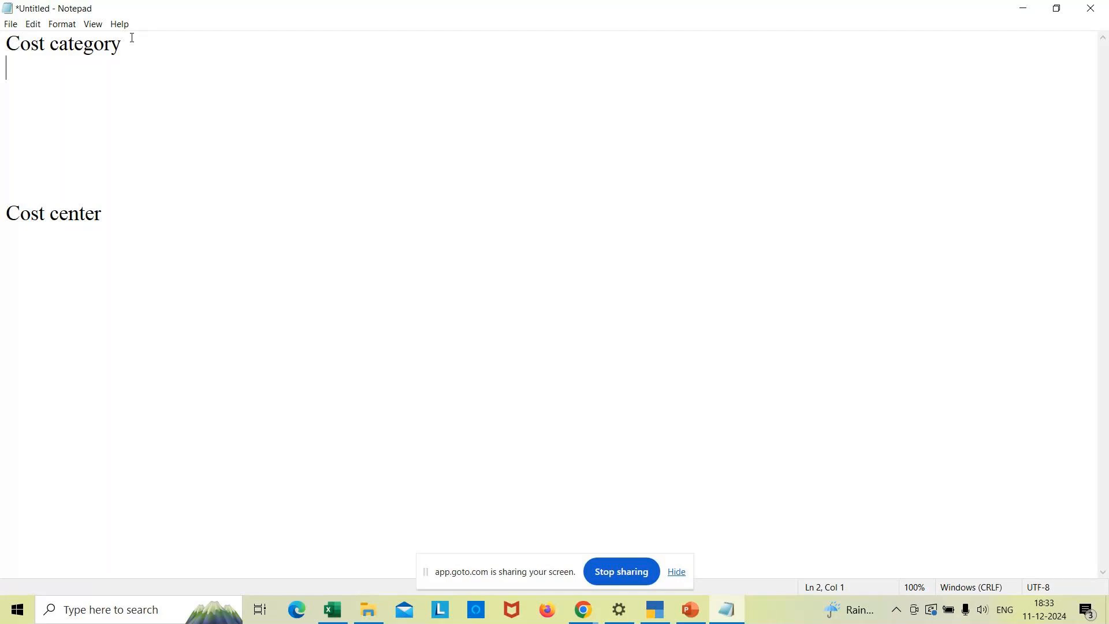
- Under Cost category, write 'Main title or Head office of the company'
type("Maint")
key("BackSpace")
type("title ")
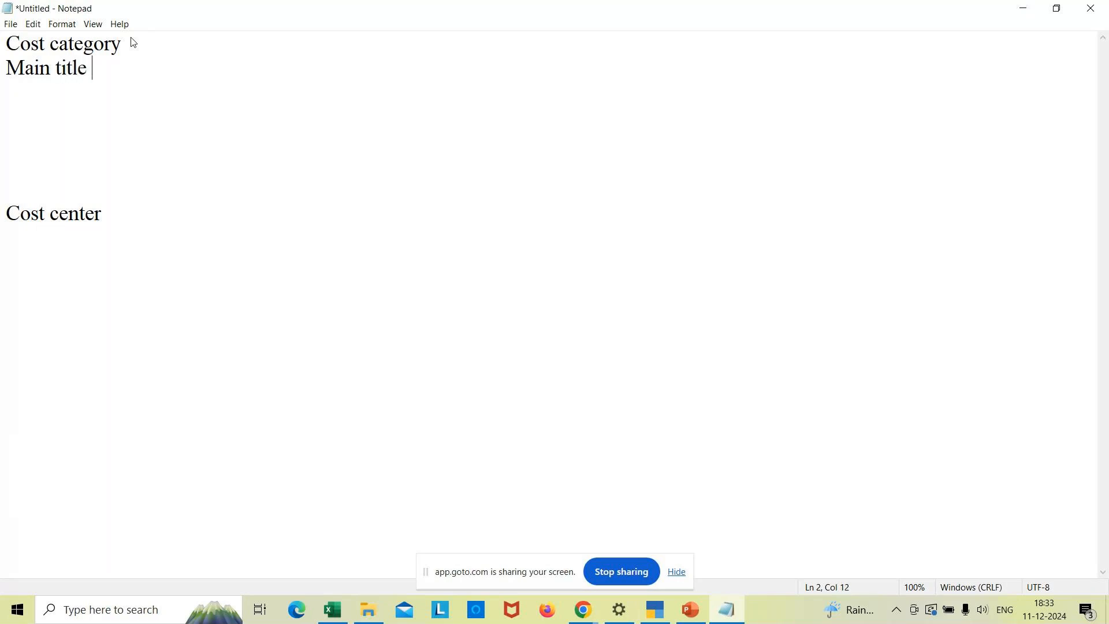
type("or Head office ")
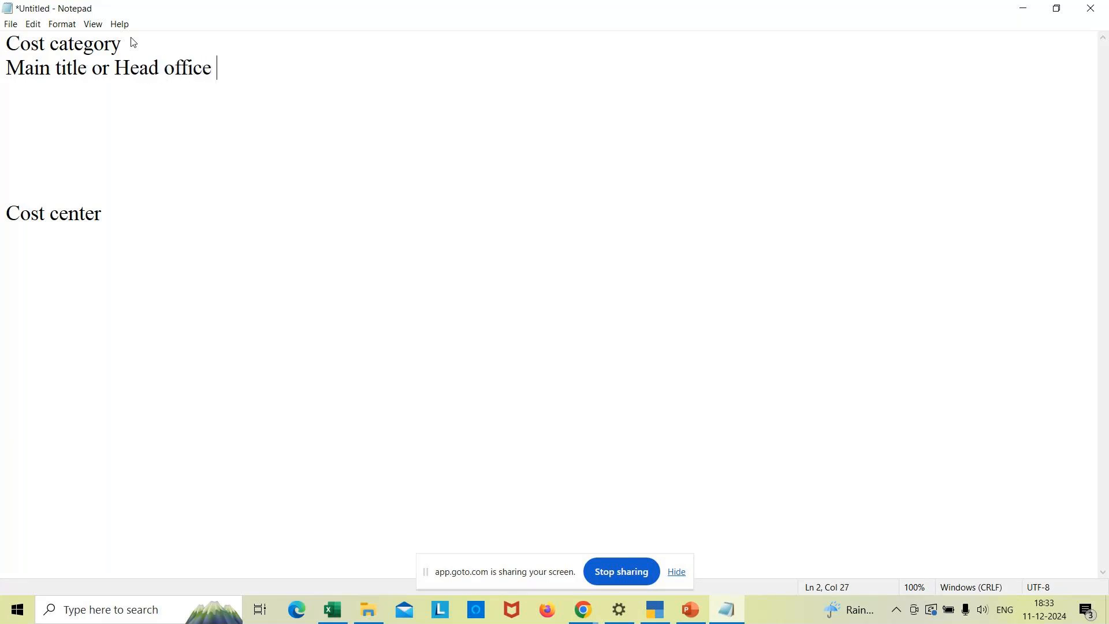
type("of teh")
key("BackSpace")
key("BackSpace")
key("BackSpace")
type("he company")
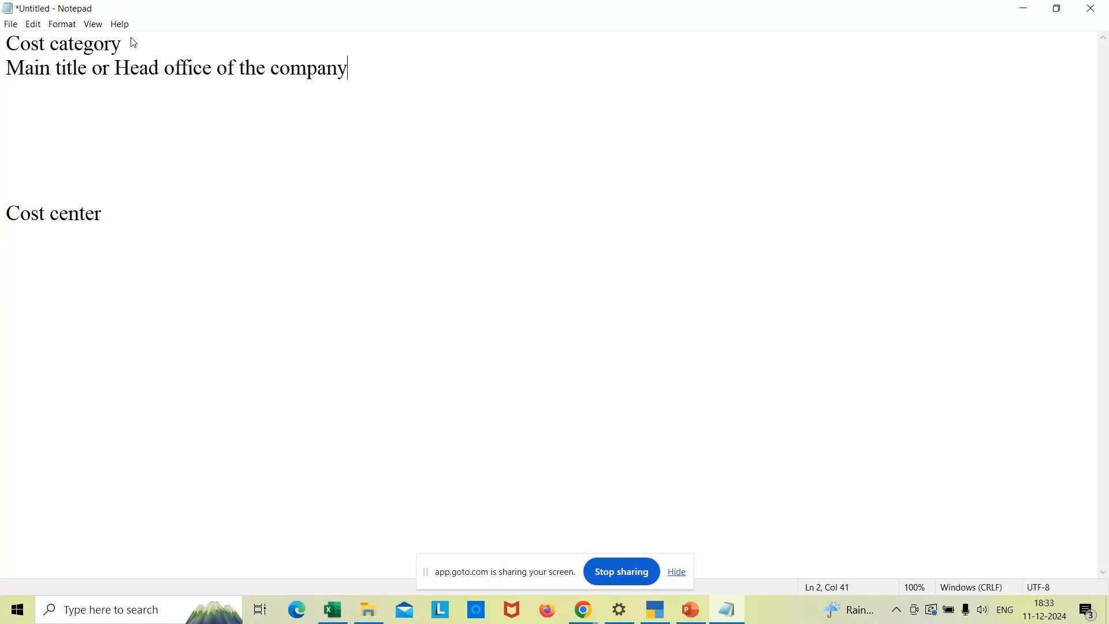
- Add 'Sub branch' on a new line under Cost center
left_click(116, 230)
key("Return")
type("Sub branch")
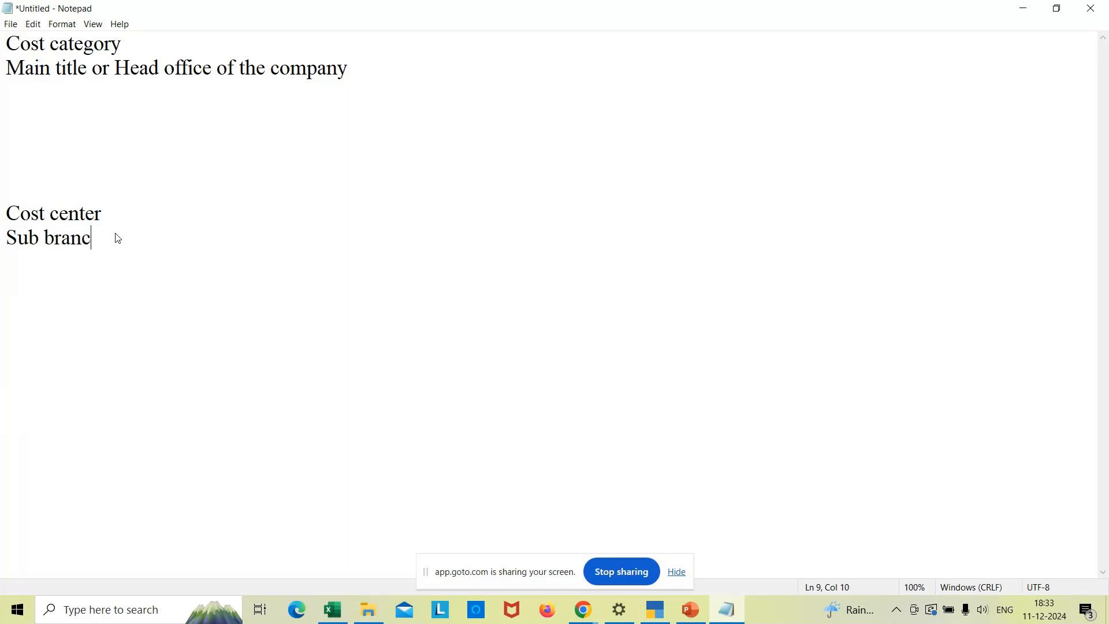
- Add '"Primary" cost category' and 'Revenue or Non Revenue' lines, then begin 'It is' below Sub branch
left_click(371, 69)
key("Return")
type("\"")
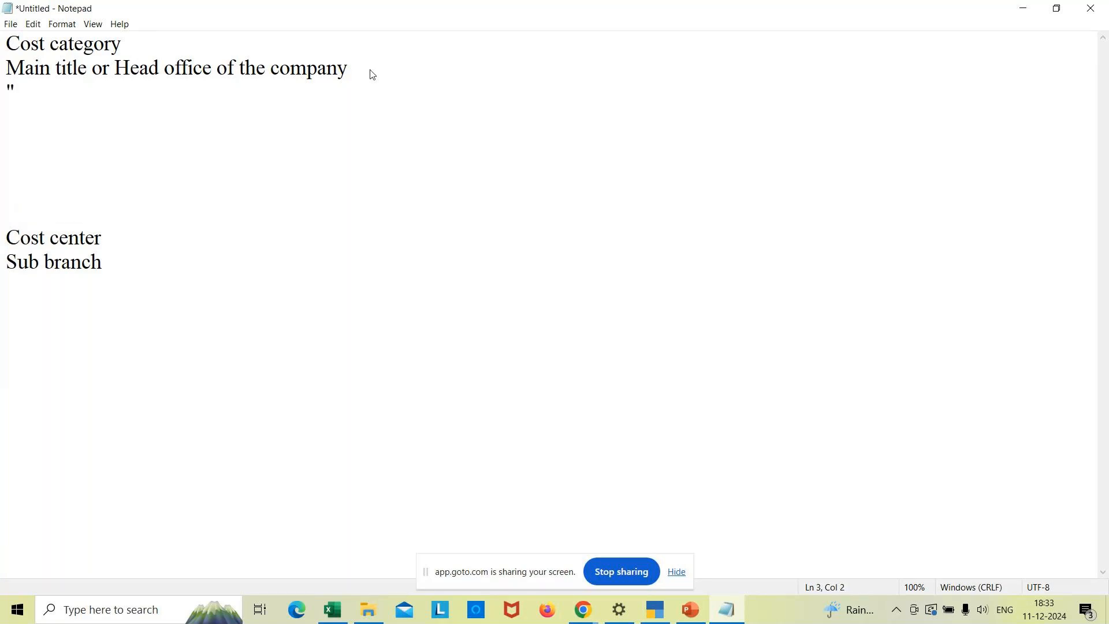
type("Primary\"")
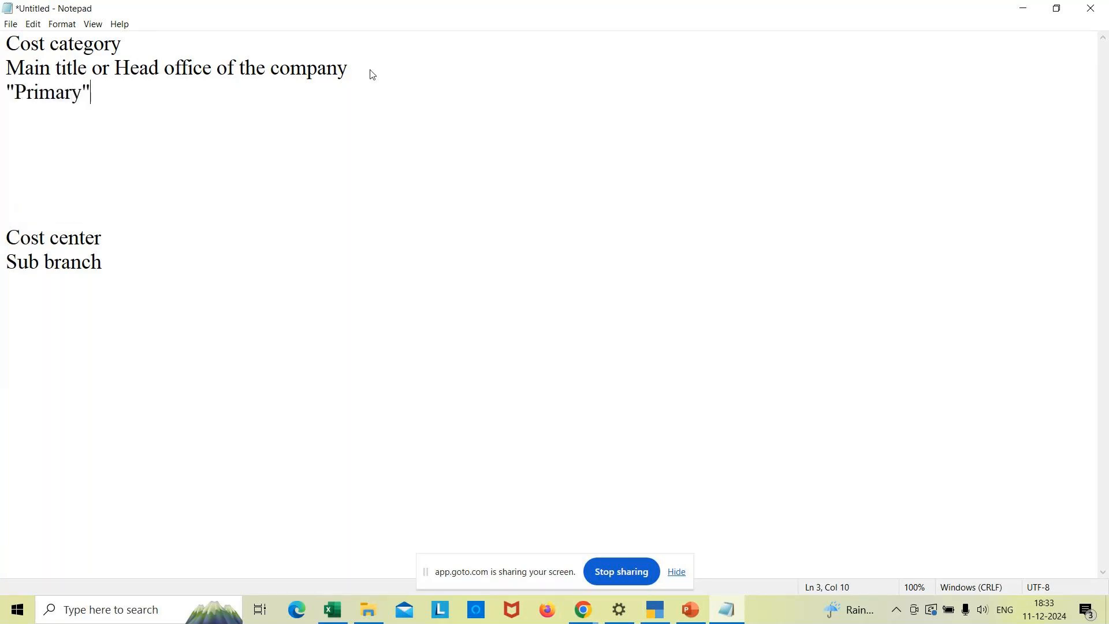
type(" cost category")
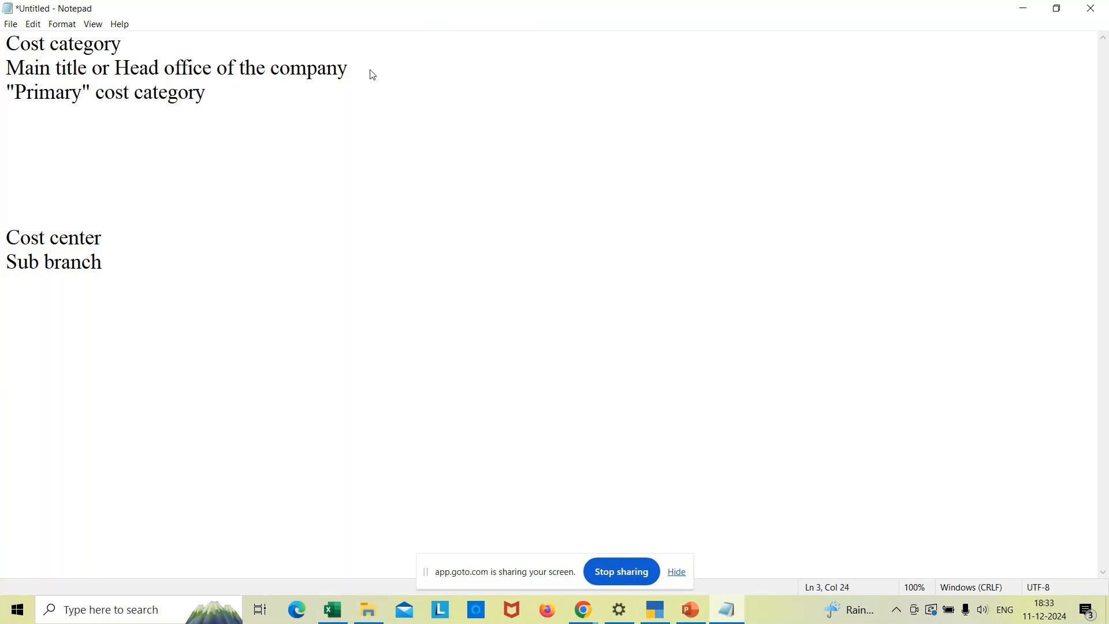
key("Return")
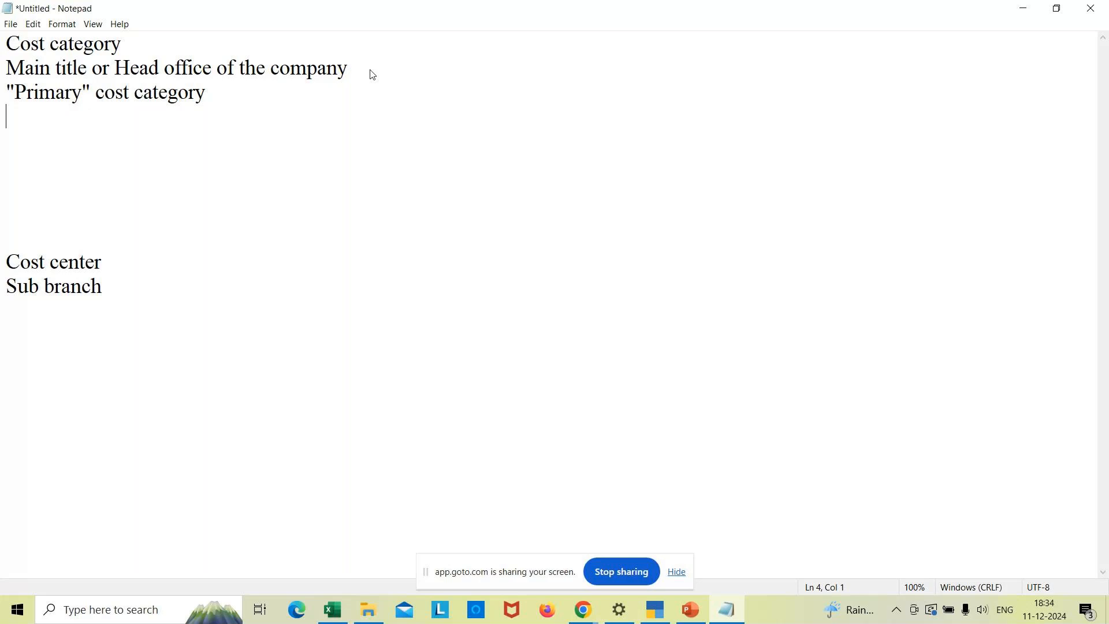
type("Revenue  or ")
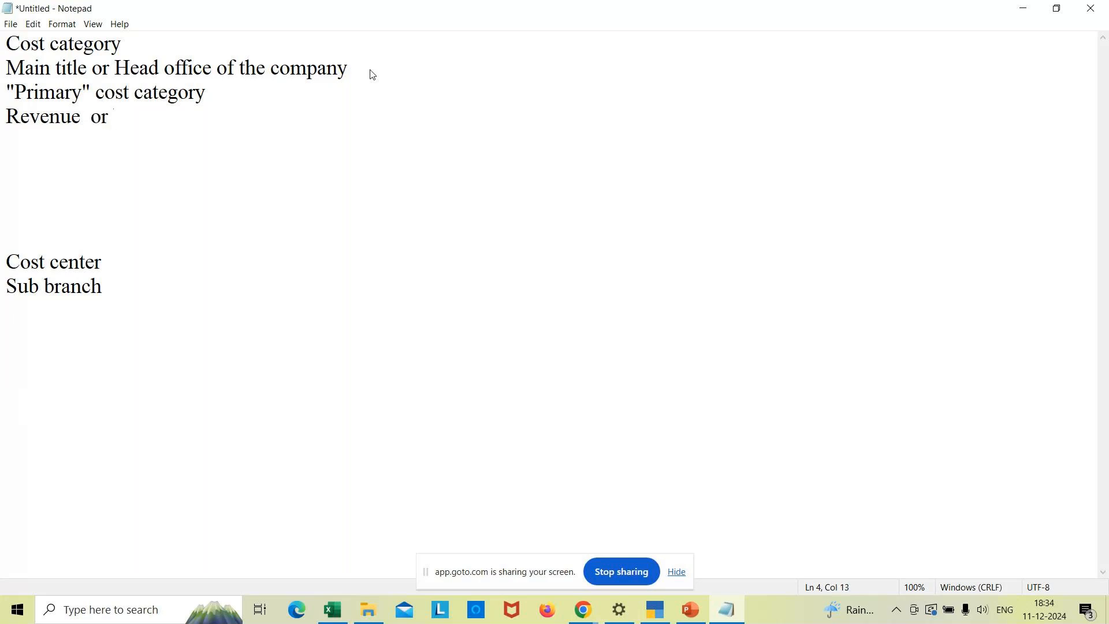
type("Non Reveny")
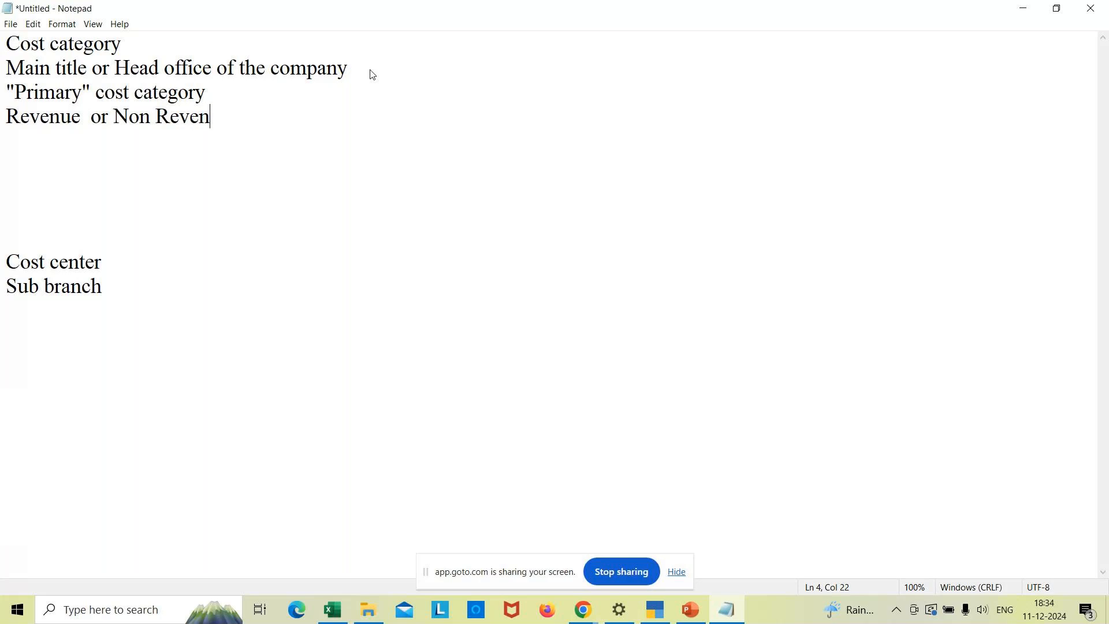
key("BackSpace")
type("ue")
left_click(111, 288)
key("Return")
type("It i")
type("s")
- Replace the unfinished sentence with the example line 'Costcategory Bangalore (Place)'
key("BackSpace")
key("BackSpace")
key("BackSpace")
key("BackSpace")
key("BackSpace")
key("BackSpace")
key("Return")
key("Return")
type("Costcategory")
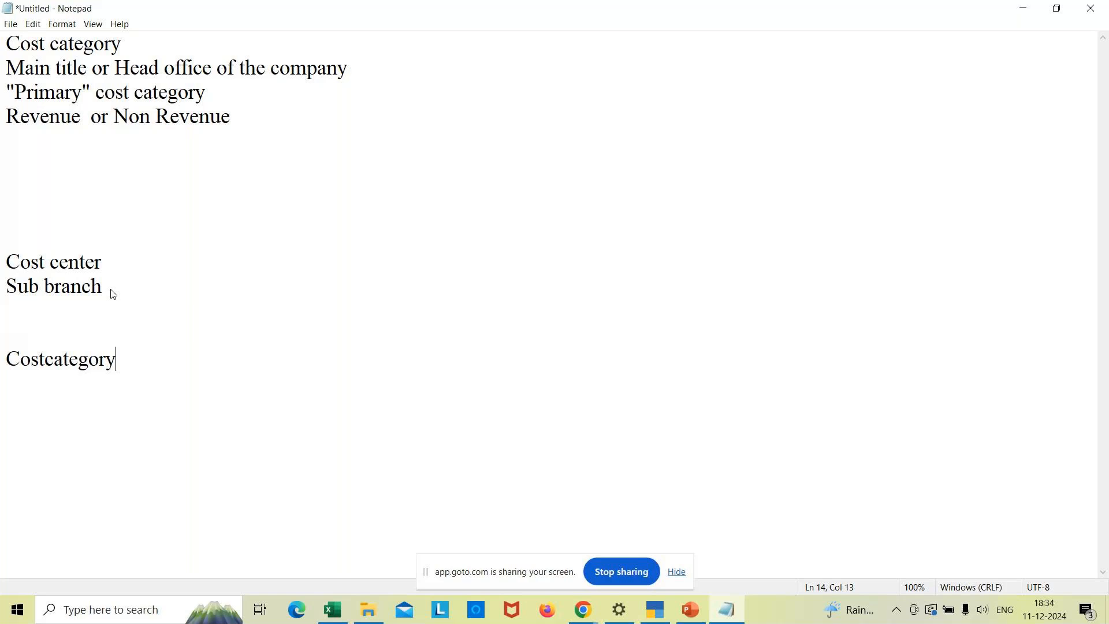
key("BackSpace")
type("Banga")
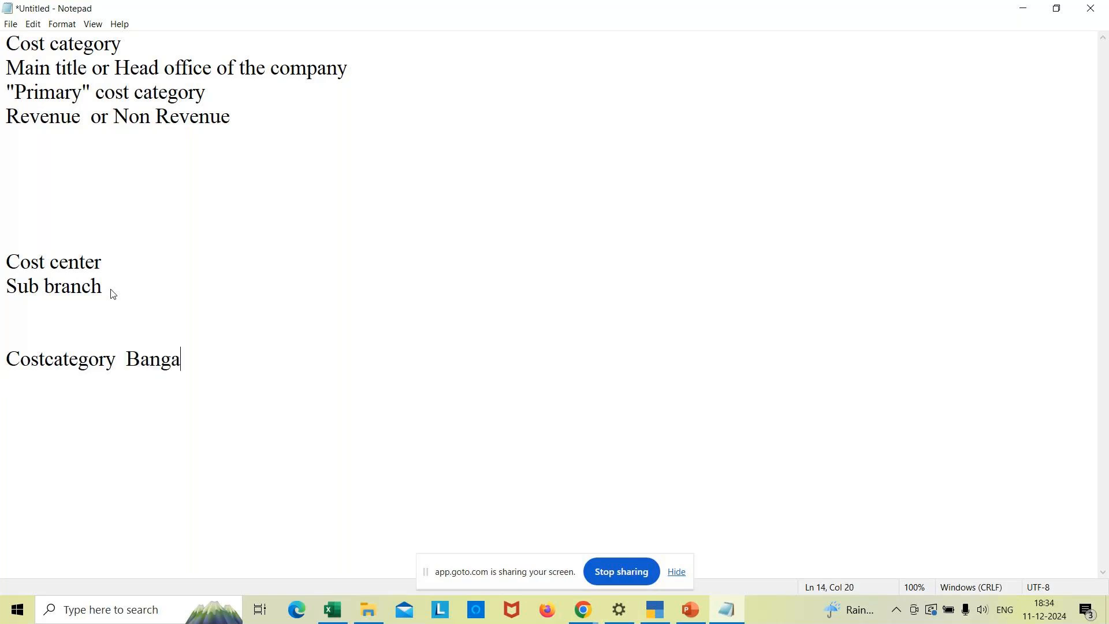
type("lore (Place)")
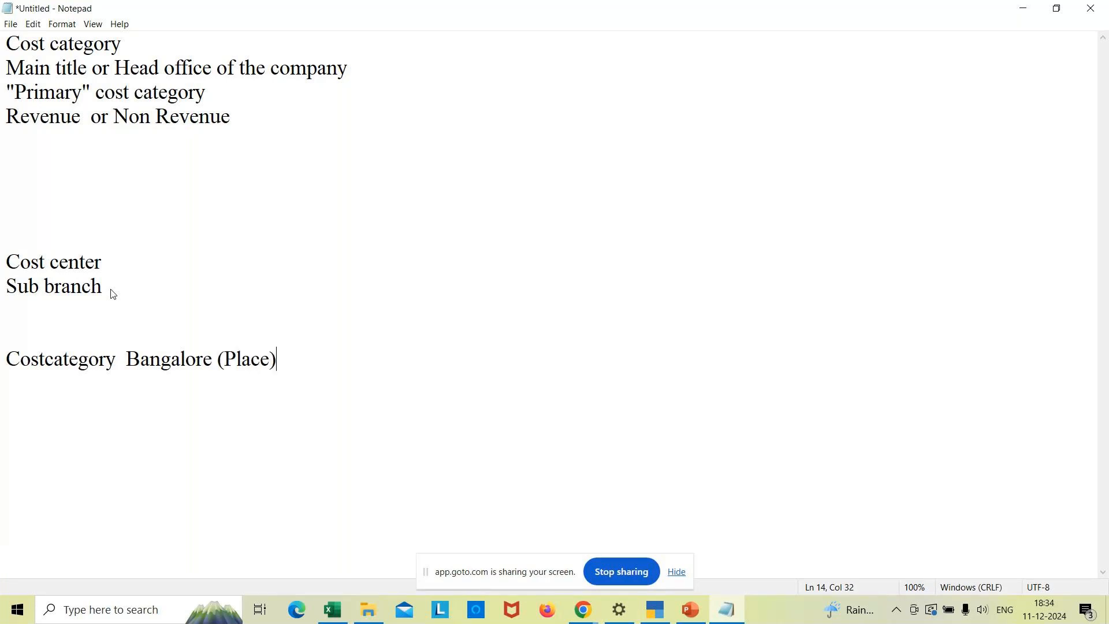
key("Return")
- List the cost centers Jayanagar, Jp nagar and Koramangala on separate lines
type("Jayanagar")
key("Return")
type("Jo")
key("BackSpace")
type("p nagar ")
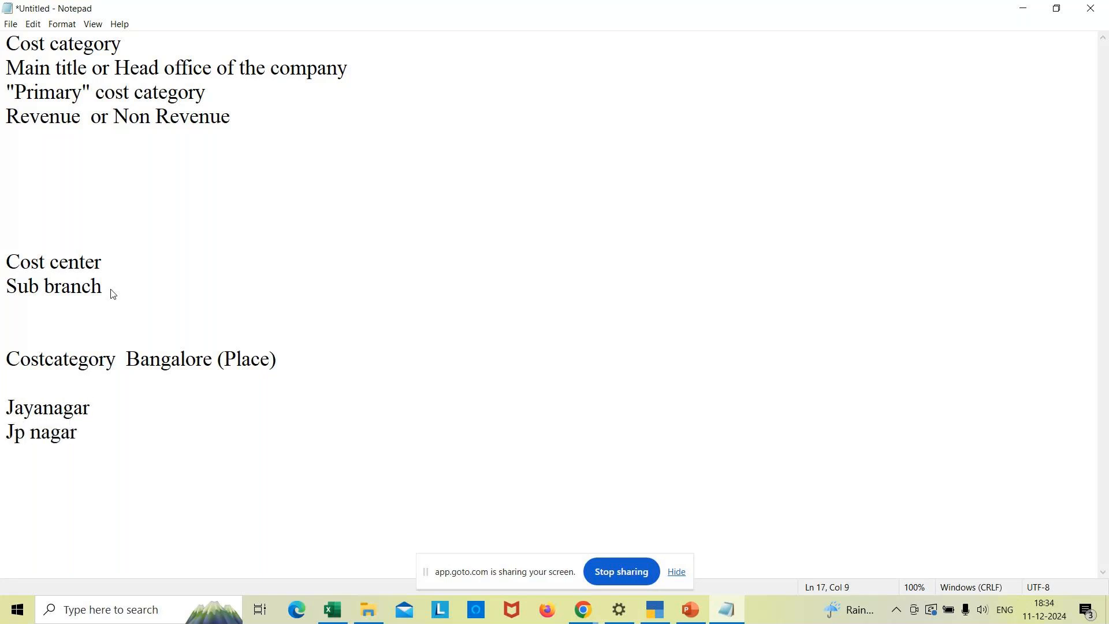
type("Koramangala")
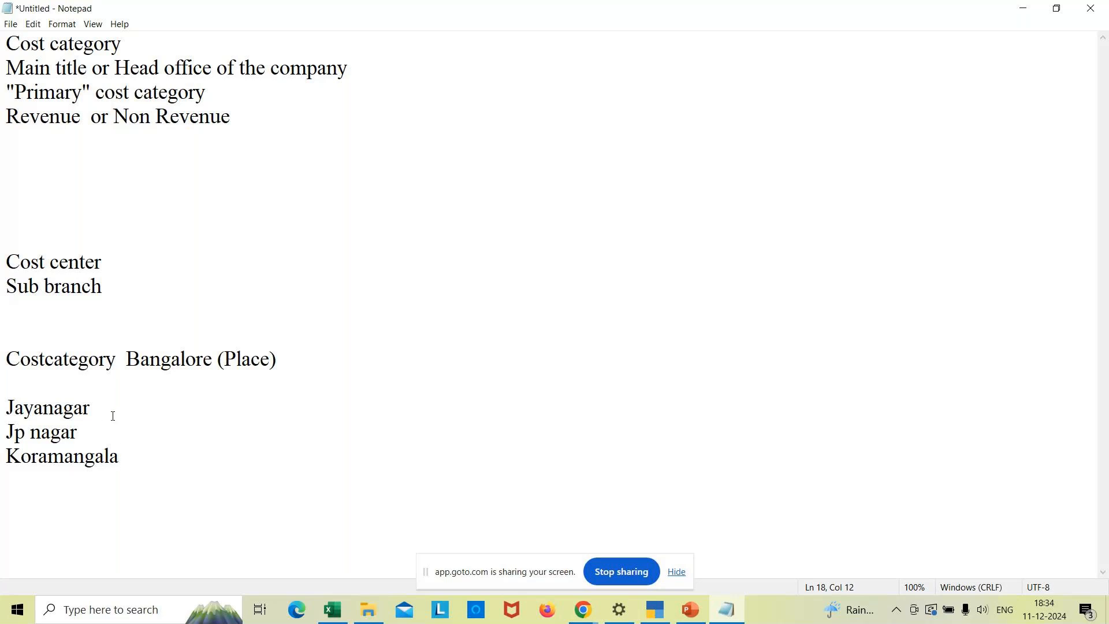
- Insert a 'Cost center' label above Jayanagar and open a new line below Koramangala
left_click(33, 390)
key("Return")
type("Cost center")
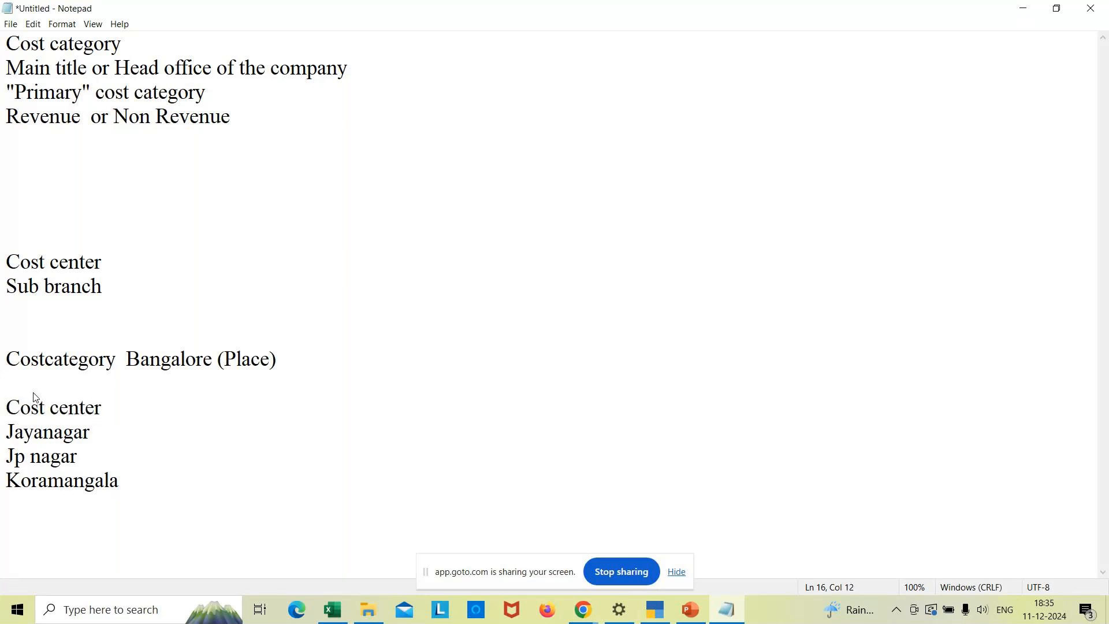
key("Return")
key("Return")
key("BackSpace")
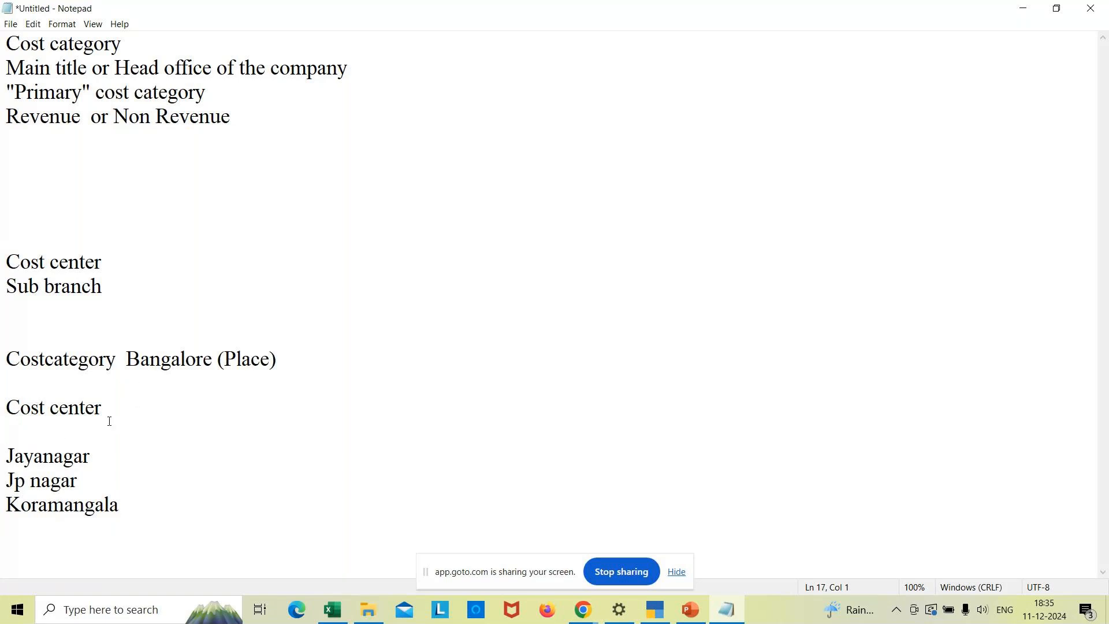
left_click(140, 510)
key("Return")
key("Return")
- Write 'Rent paid Rs.25000 by cash for jp nagar cost center' with 'Dr : Rent paid' and 'Cr : cash' lines
type("Rent paid ")
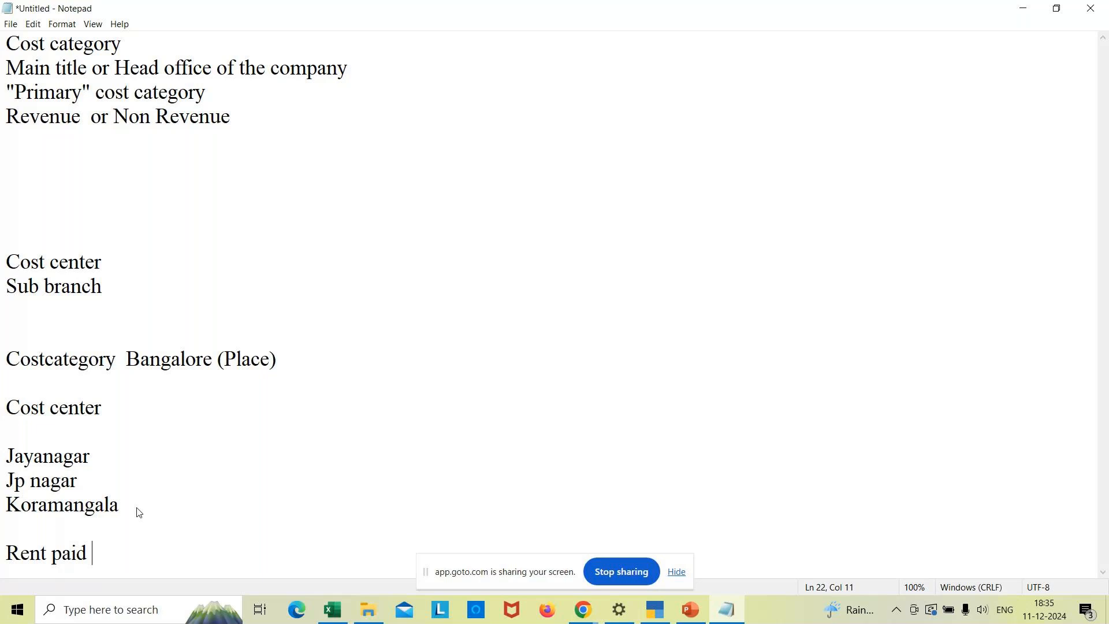
type("Rs.25000 by ")
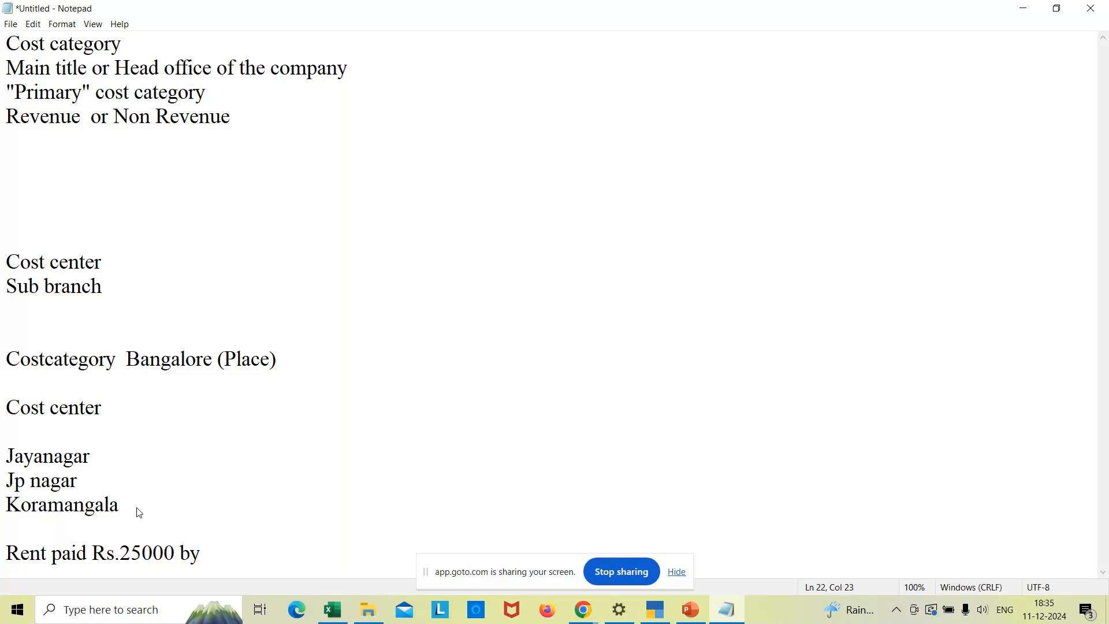
type("cash for ")
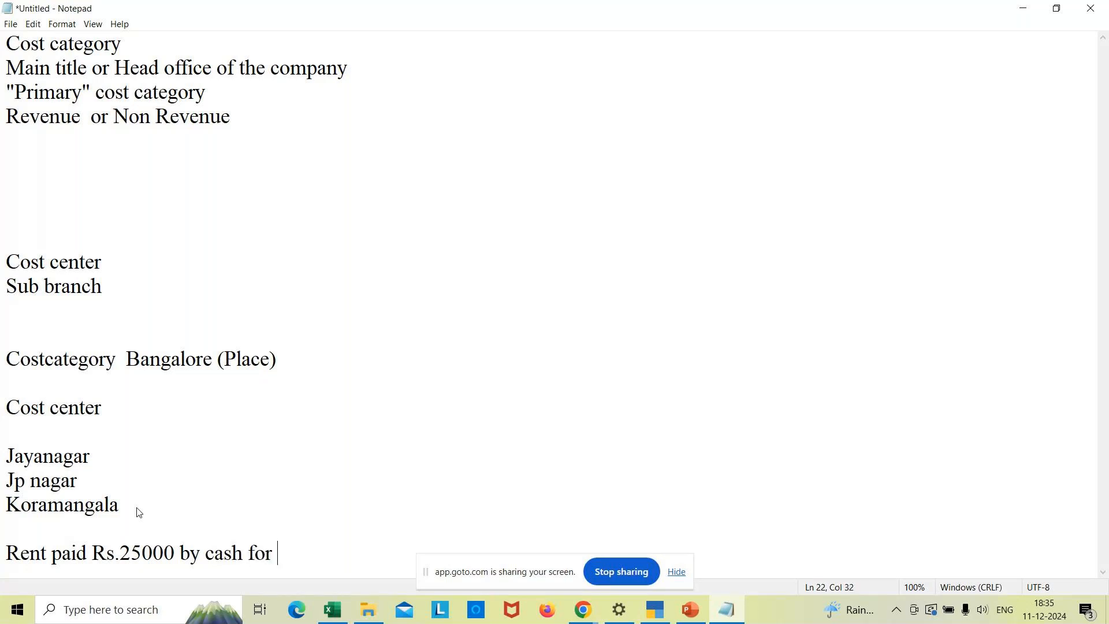
type("jp nagar cos")
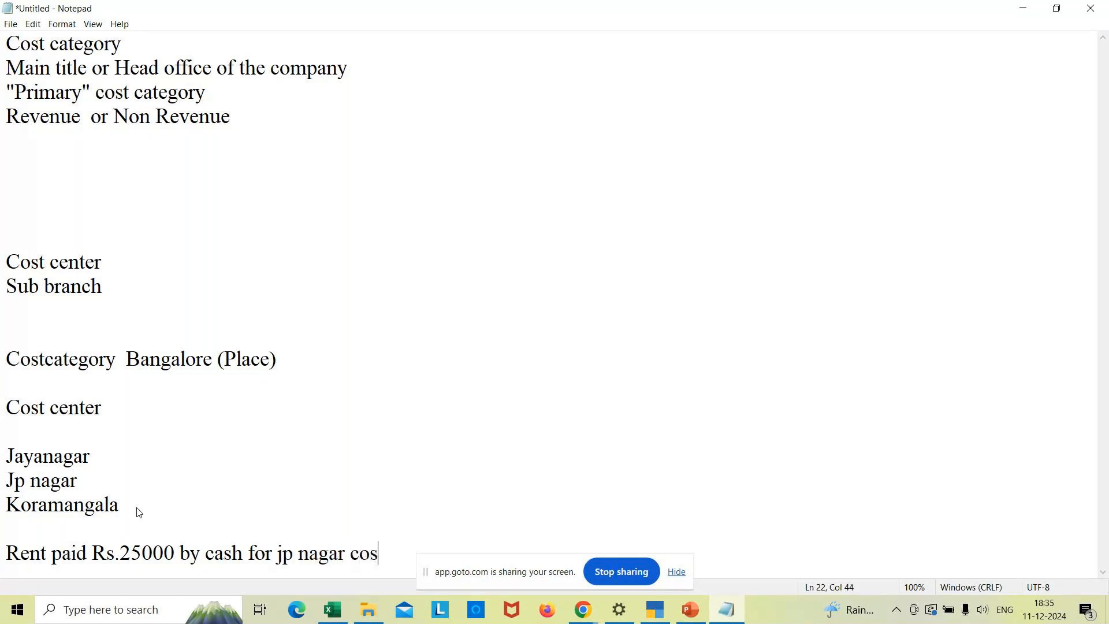
type("t center")
key("Return")
key("Return")
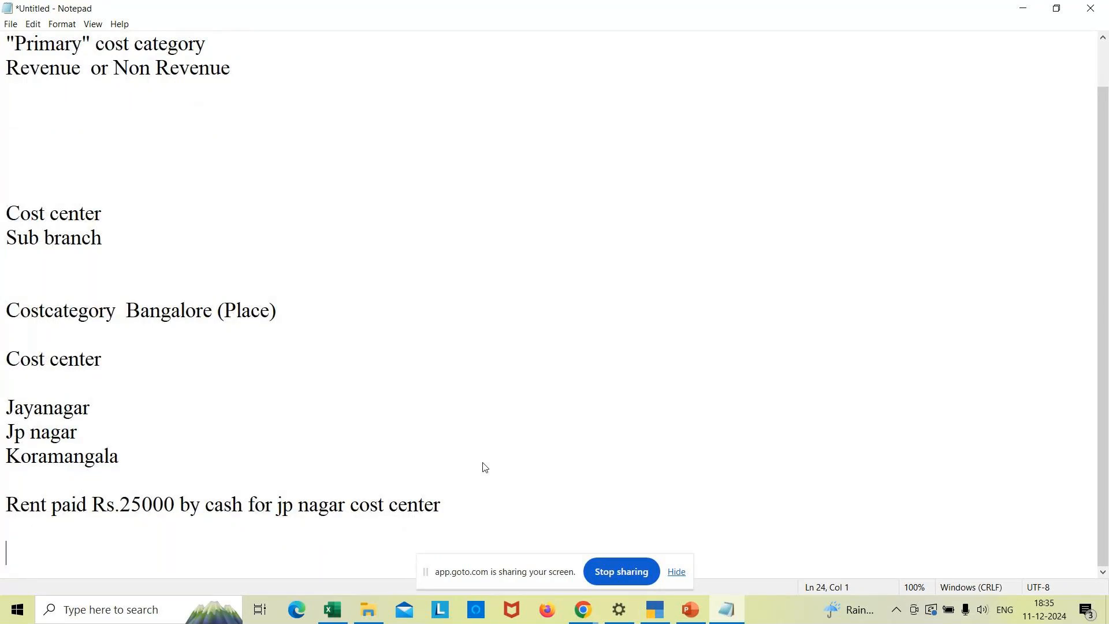
type("Dr : Rent paid")
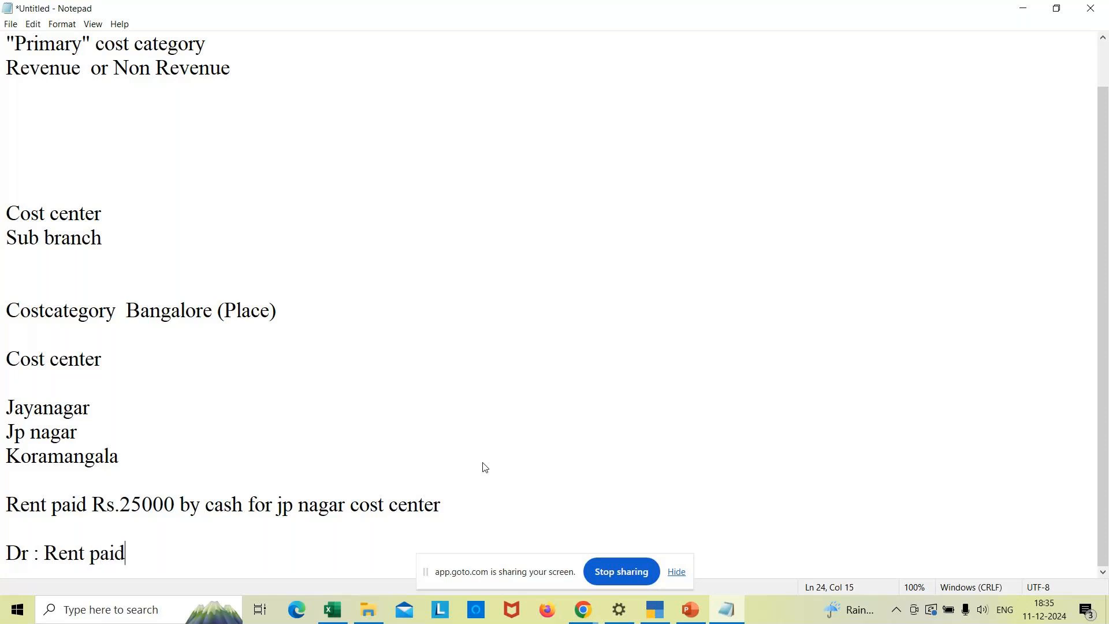
key("Return")
type("Cr : cash")
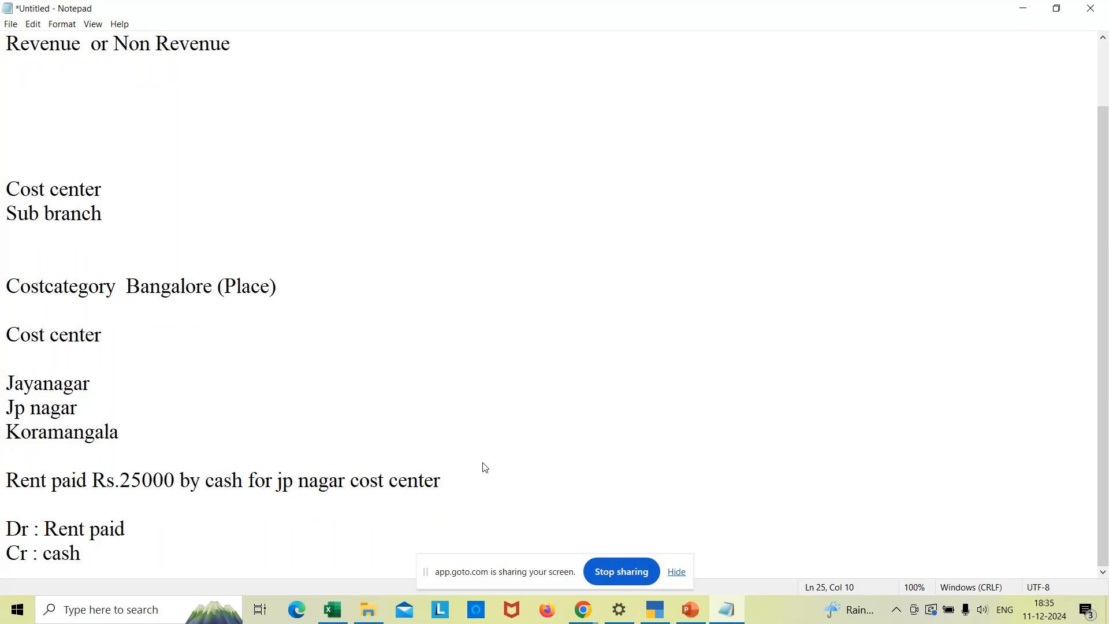
key("Return")
left_click(152, 499)
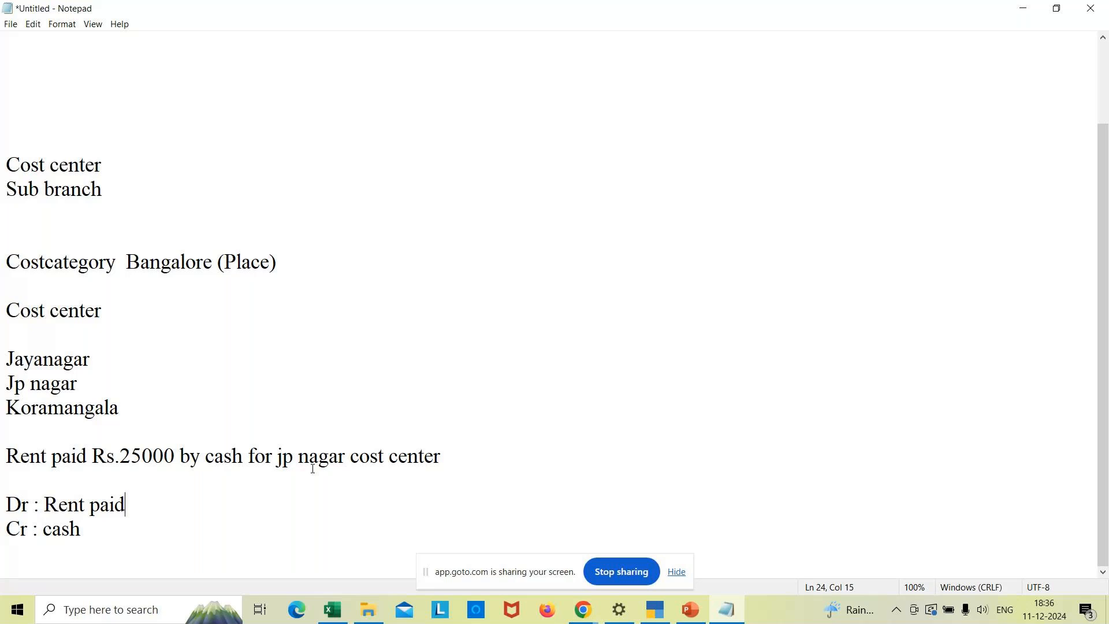
- Highlight 'jp nagar' in the rent example line
left_click_drag(279, 460, 344, 459)
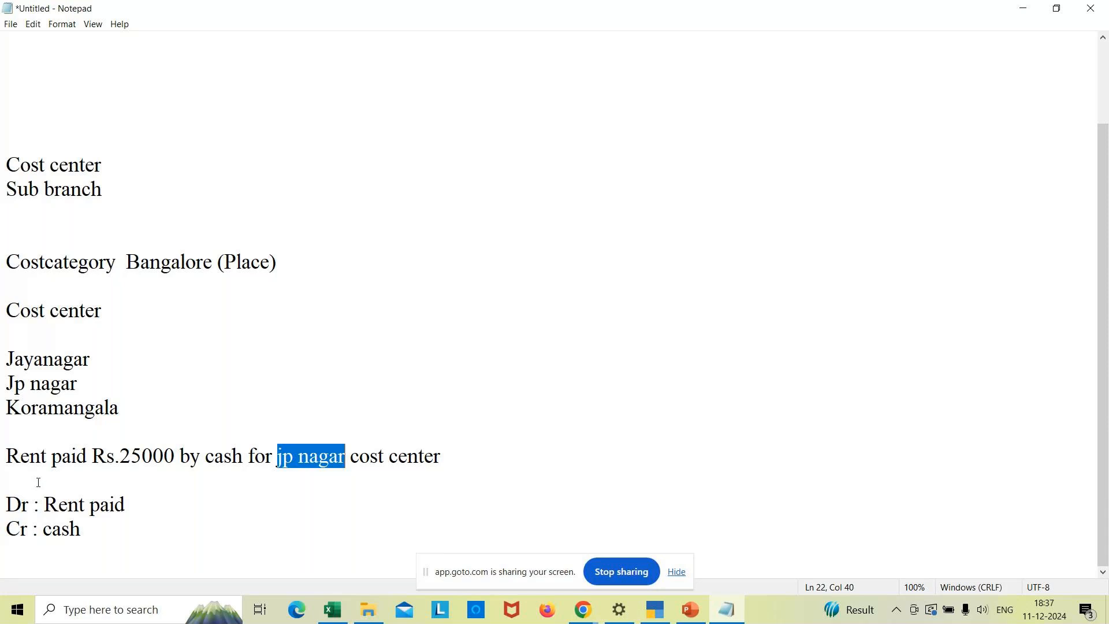
- Below the Dr/Cr entry, add the heading 'Office Expenses (cost category)'
left_click(301, 458)
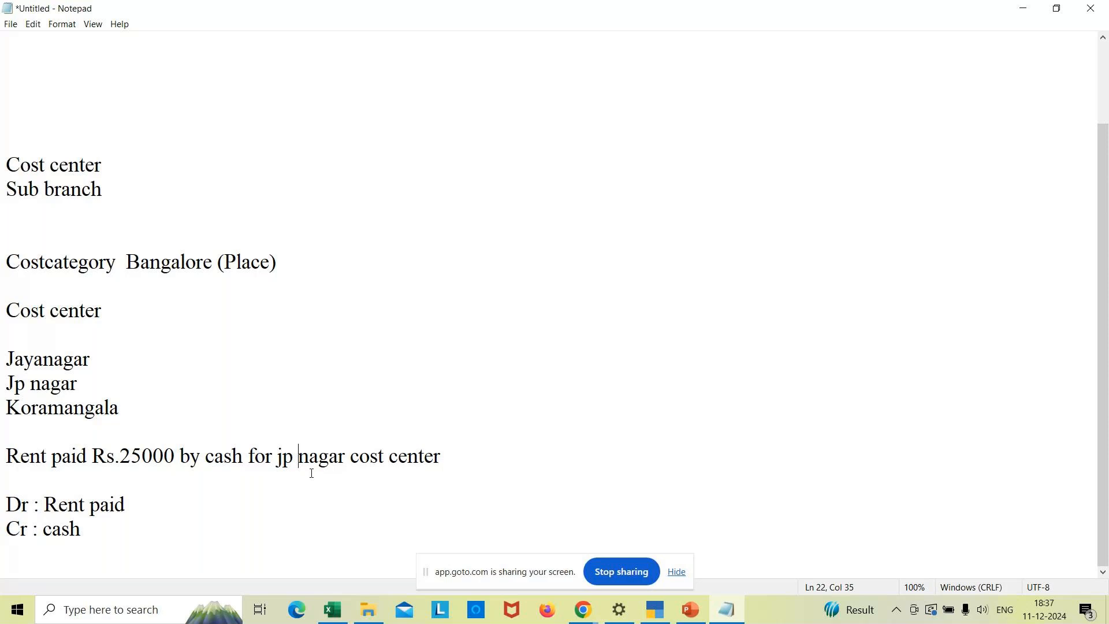
left_click(450, 455)
left_click(110, 548)
key("Return")
key("Return")
type("Of")
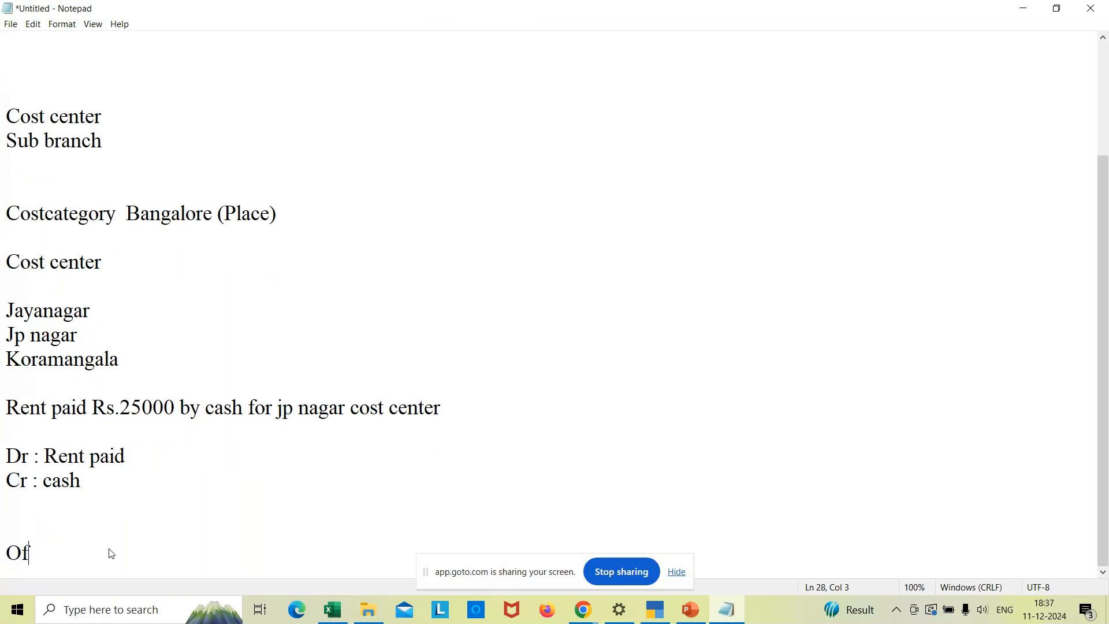
type("fice Expenses ")
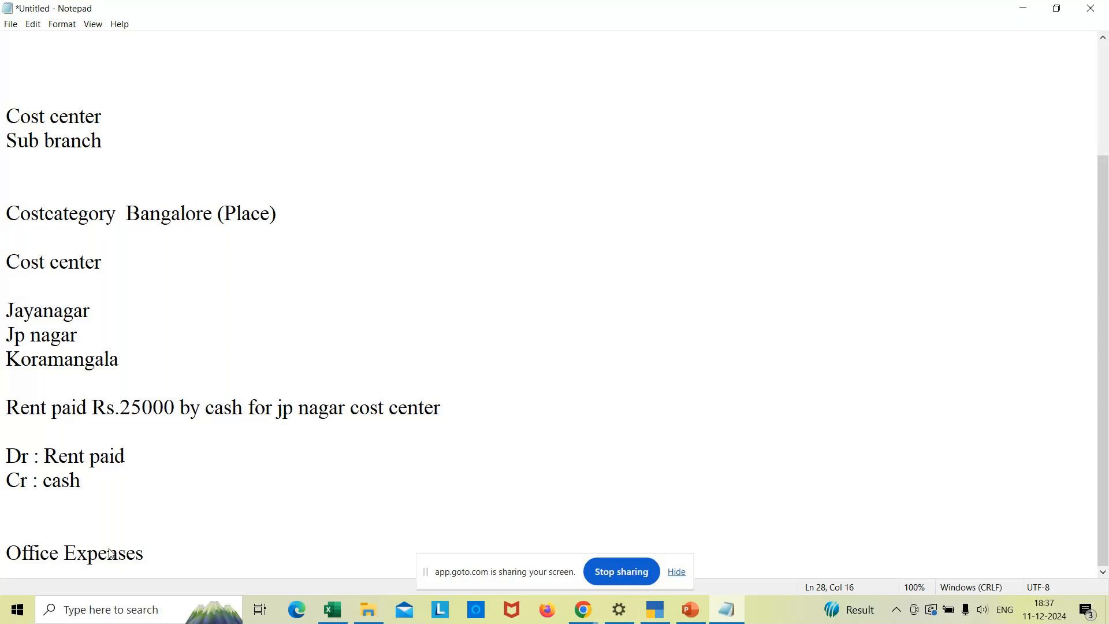
type("(cost catego")
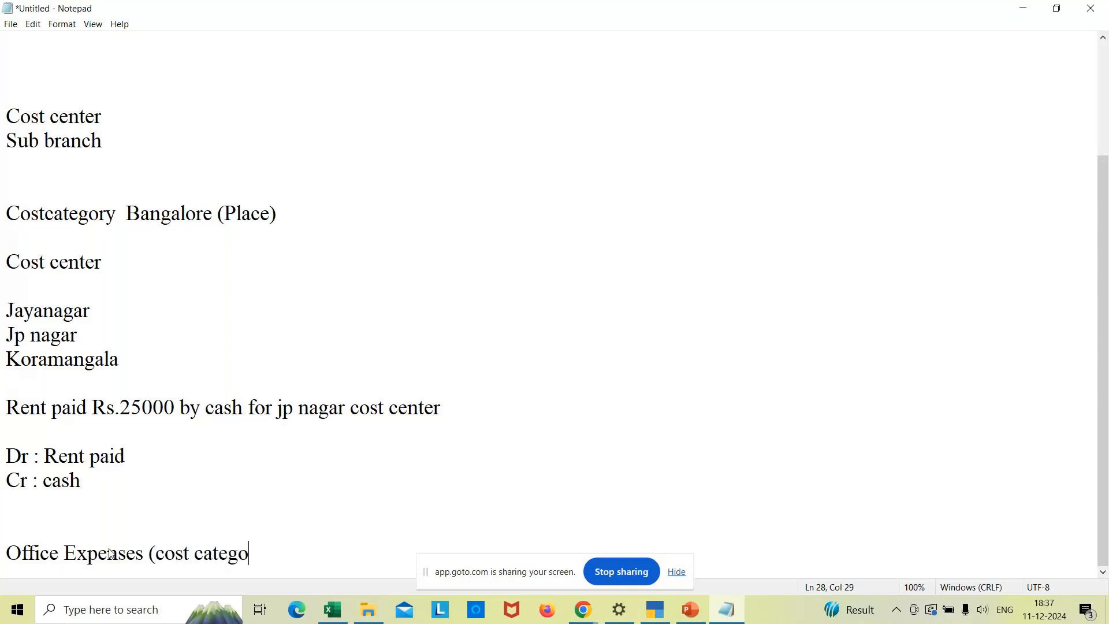
type("ry)")
key("Return")
key("Return")
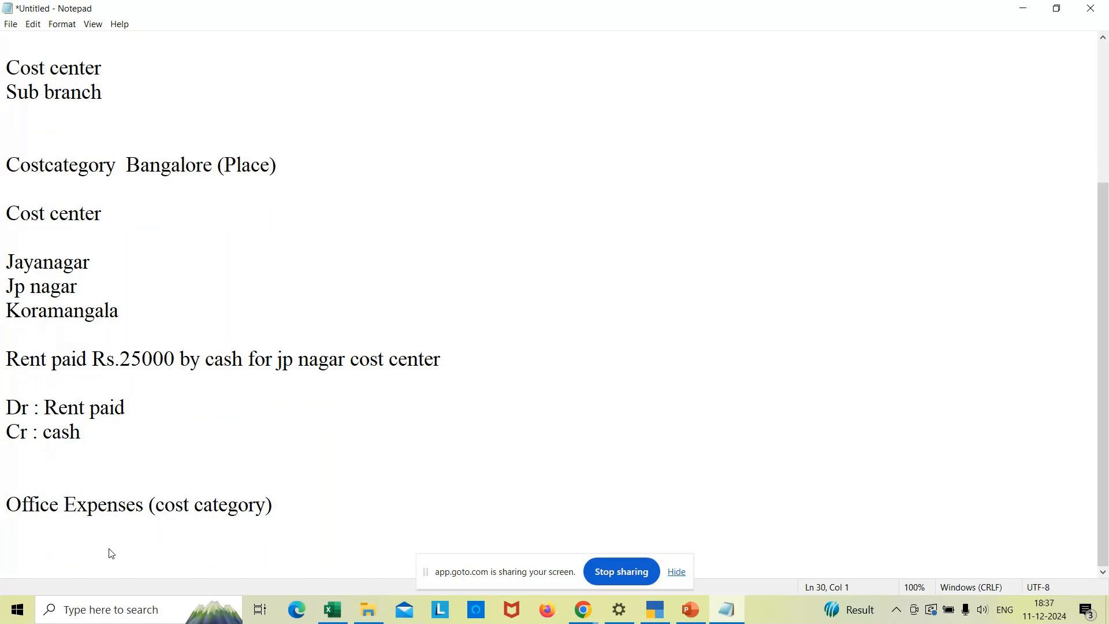
- List Repair charges, Electricity and Refreshment on separate lines under the Office Expenses heading
type("Repair charges")
key("Return")
type("W")
key("BackSpace")
type("E")
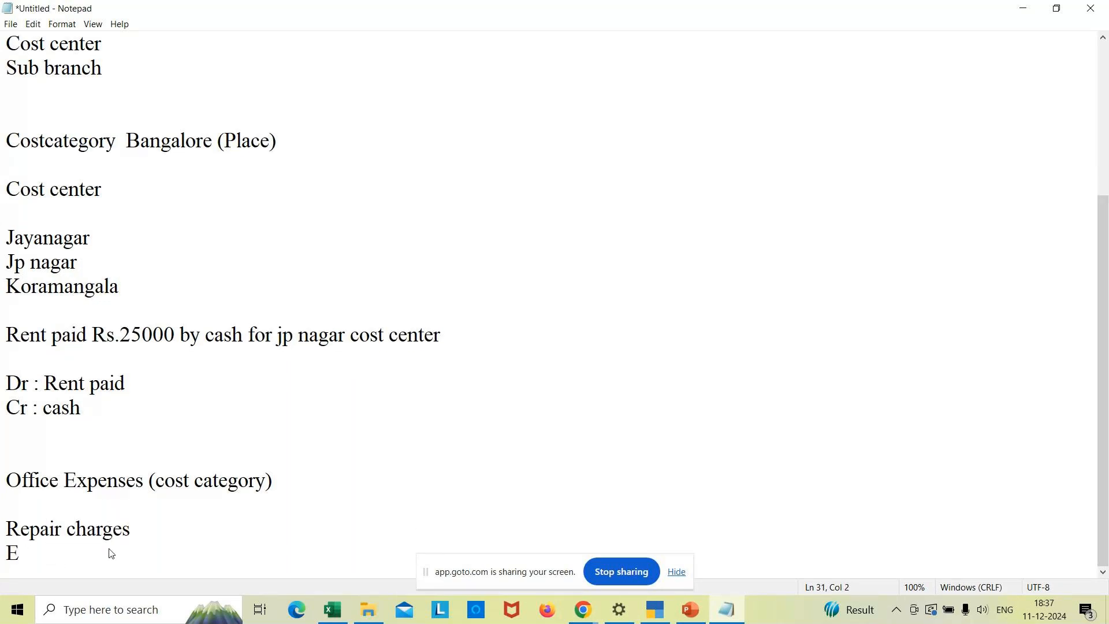
type("lectricity")
key("Return")
type("C")
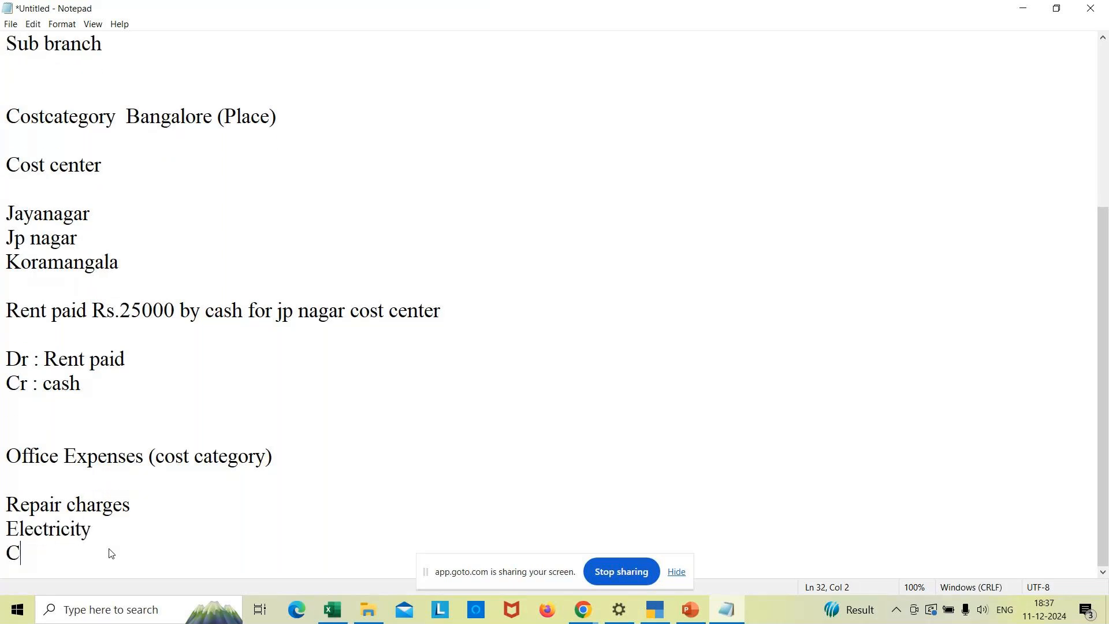
key("BackSpace")
type("Refreshment")
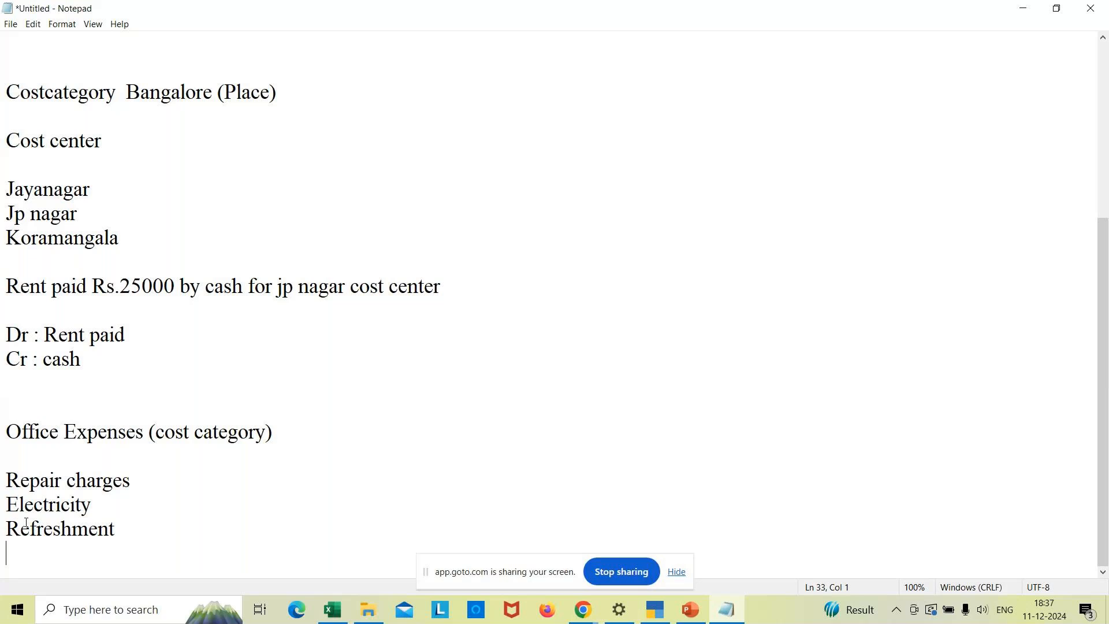
left_click(145, 529)
key("Return")
key("Return")
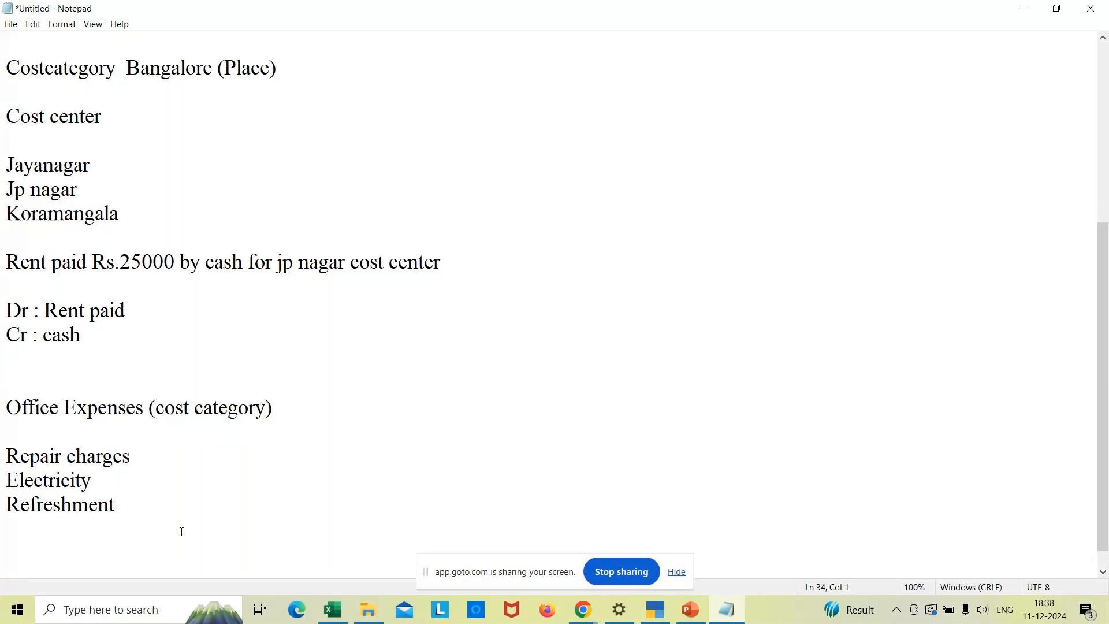
left_click(305, 412)
- Add amounts: Office Expenses 10000, Repair charges 5000, Electricity 2000, Refreshment 3000
type("10000")
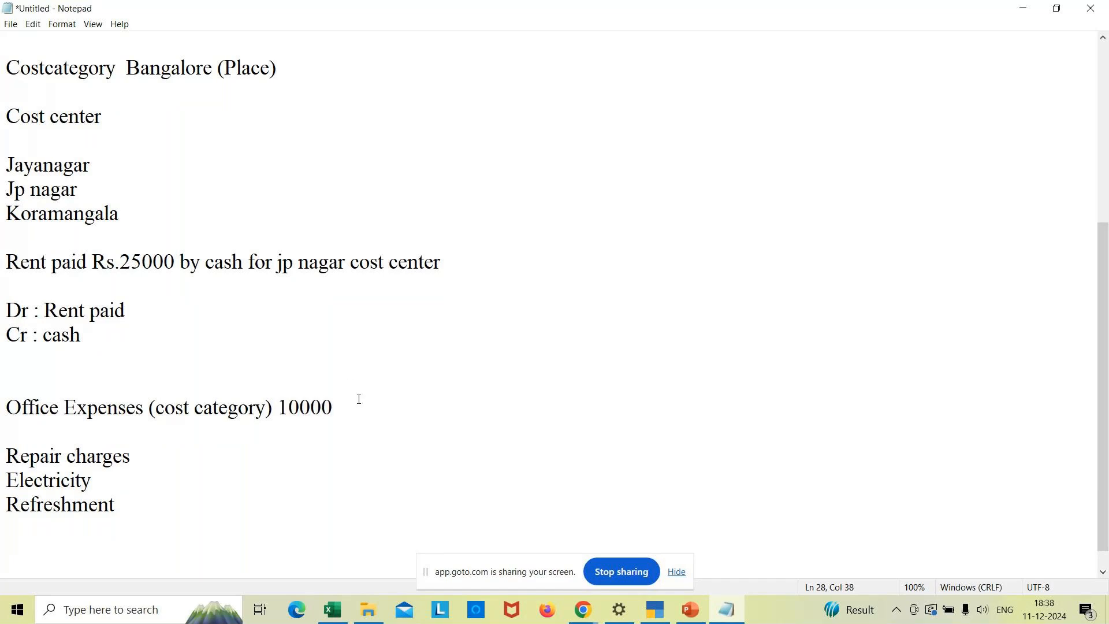
left_click(148, 456)
type("- 5000")
key("Down")
type("-200")
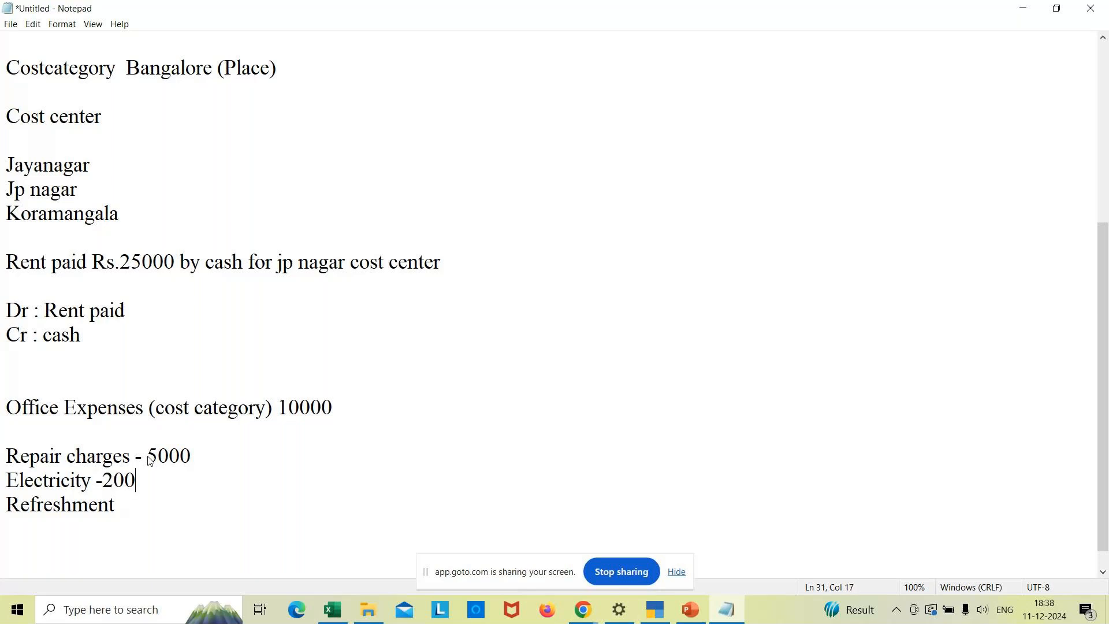
type("0")
key("Down")
type("- 3000")
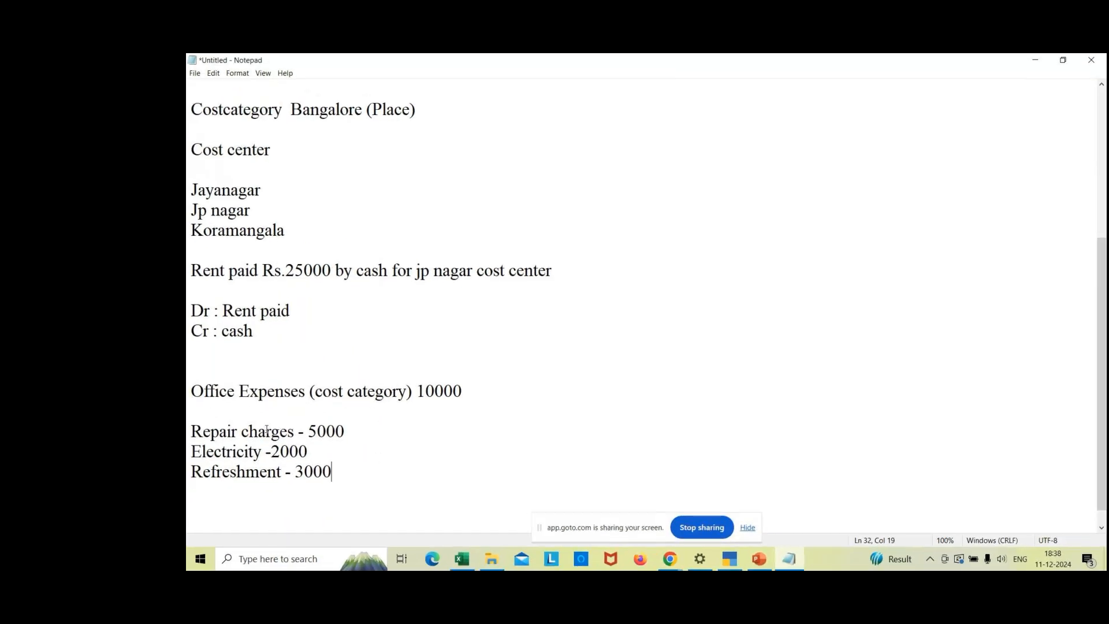
- Insert a 'Cost center' subheading beneath the Office Expenses heading
left_click(481, 393)
key("Return")
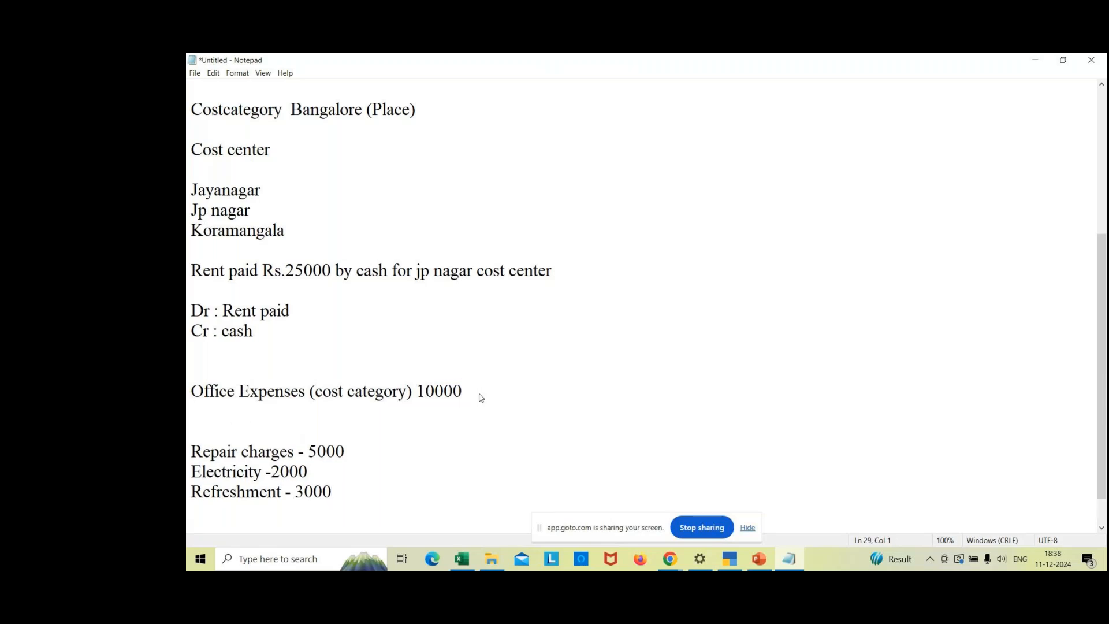
key("Down")
type("Cost center")
key("Return")
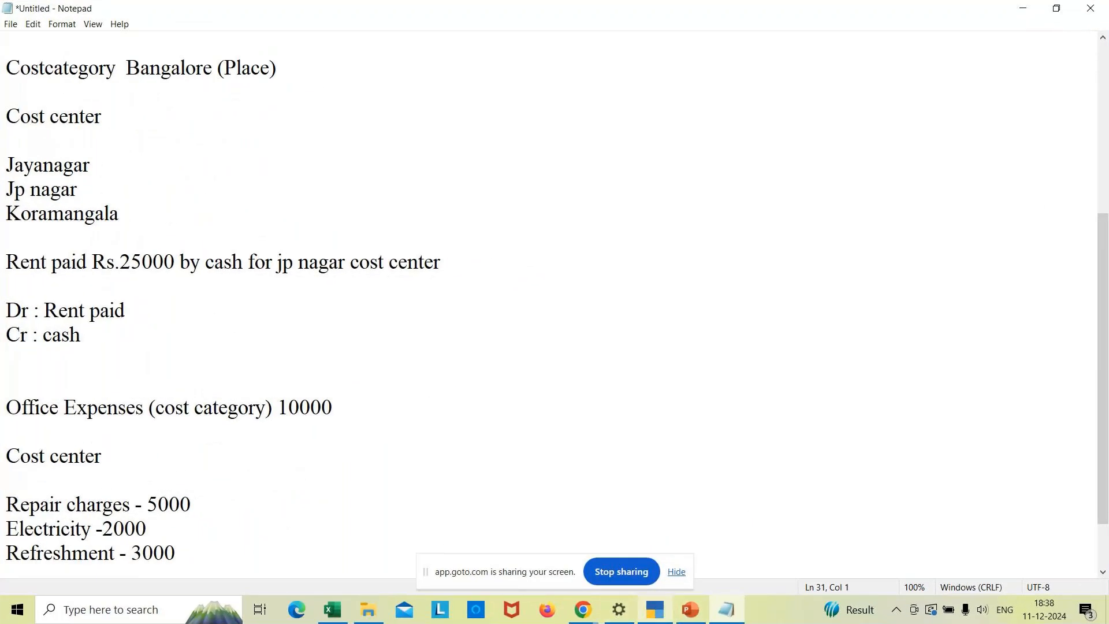
- Back in TallyPrime, reselect Cost Category from Create with more and inactive masters shown
left_click(655, 609)
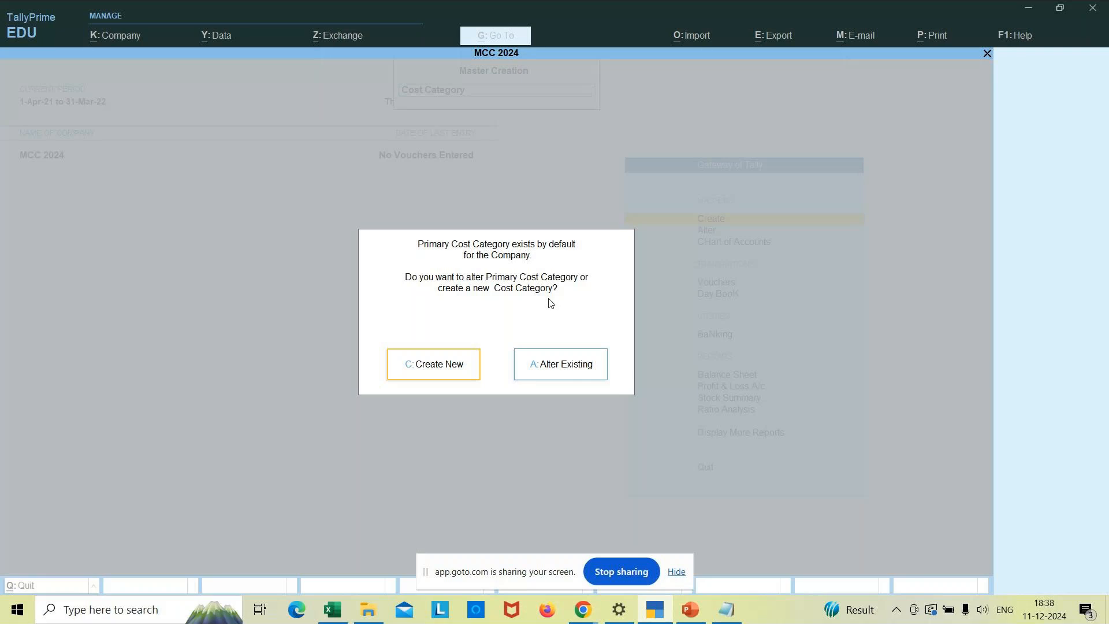
left_click(443, 369)
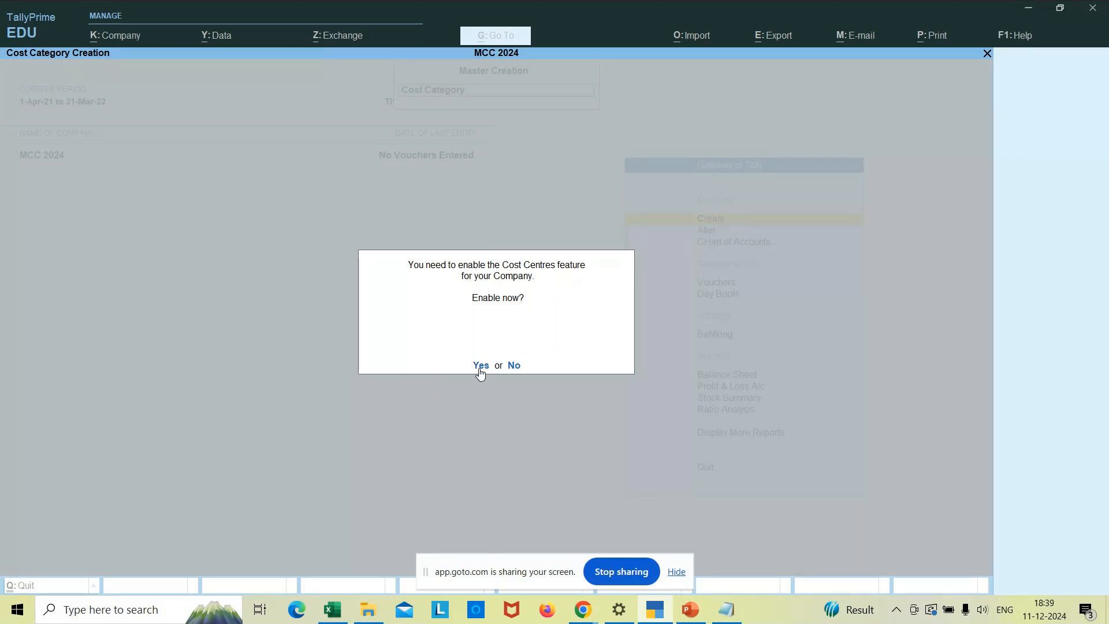
key("Escape")
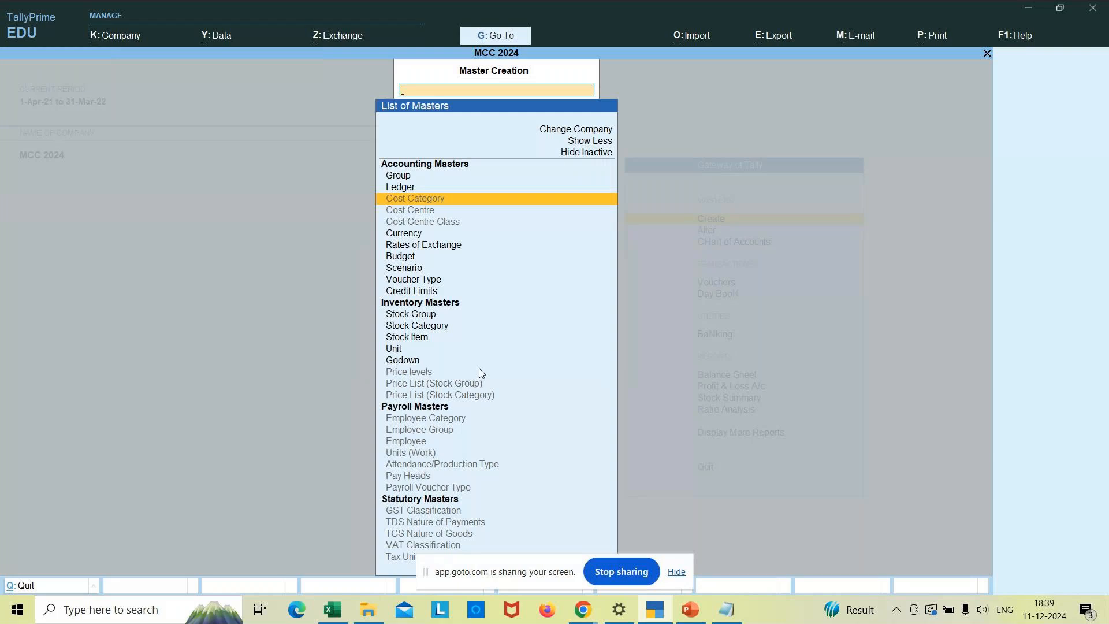
key("Escape")
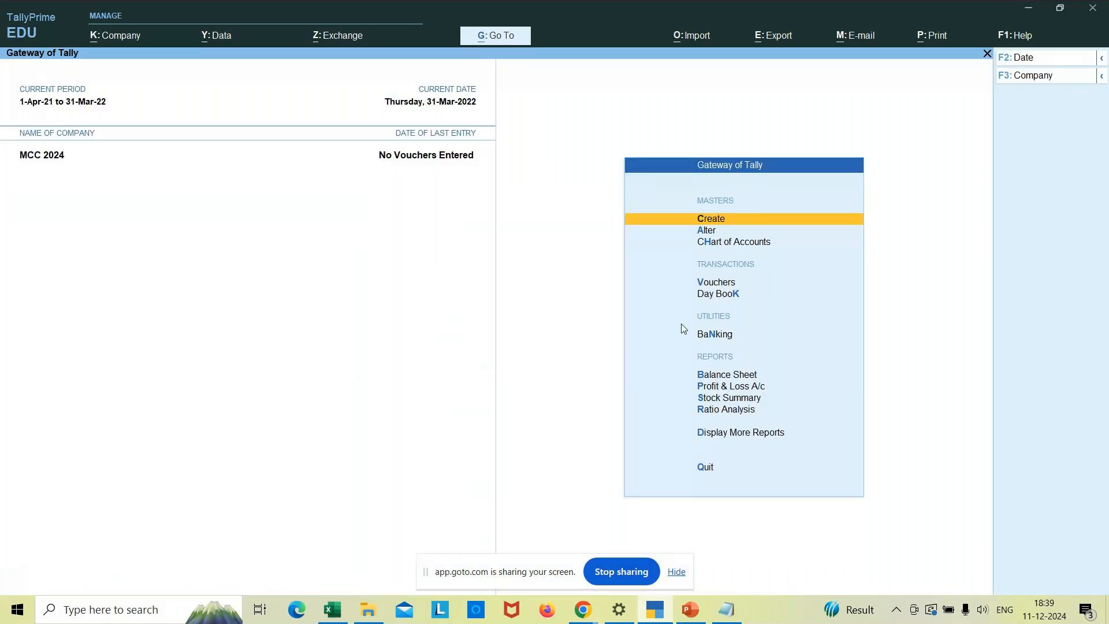
key("Return")
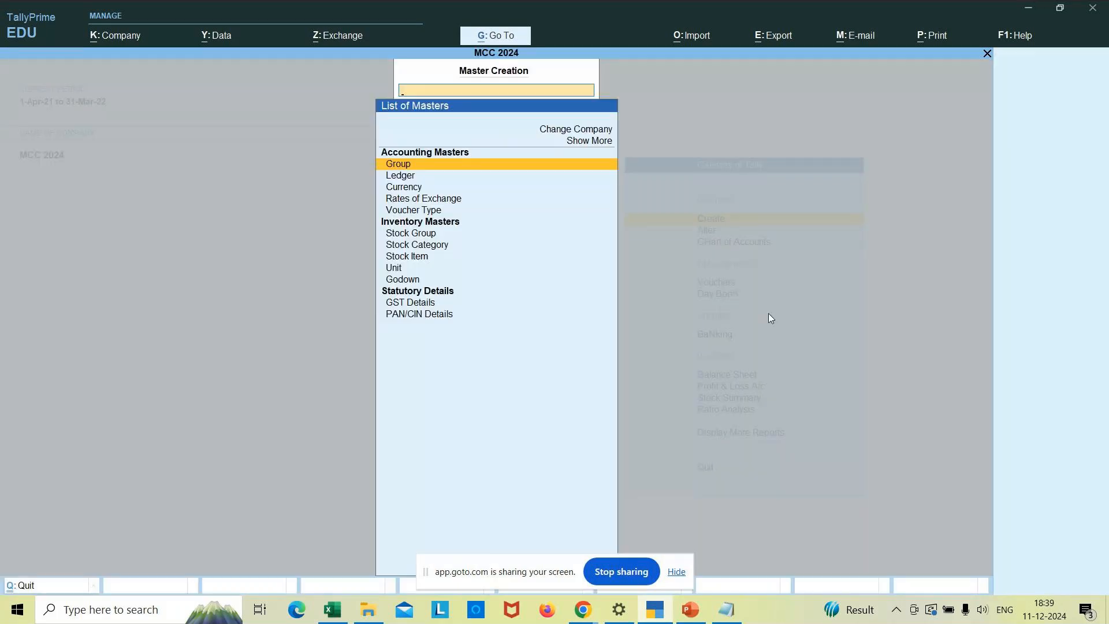
left_click(582, 145)
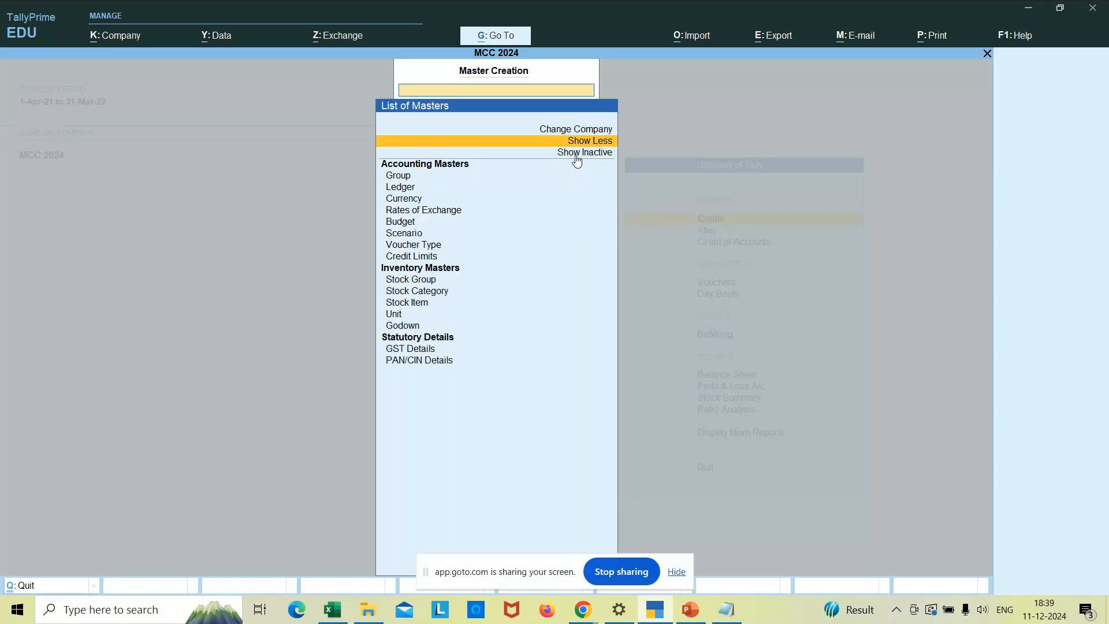
left_click(576, 155)
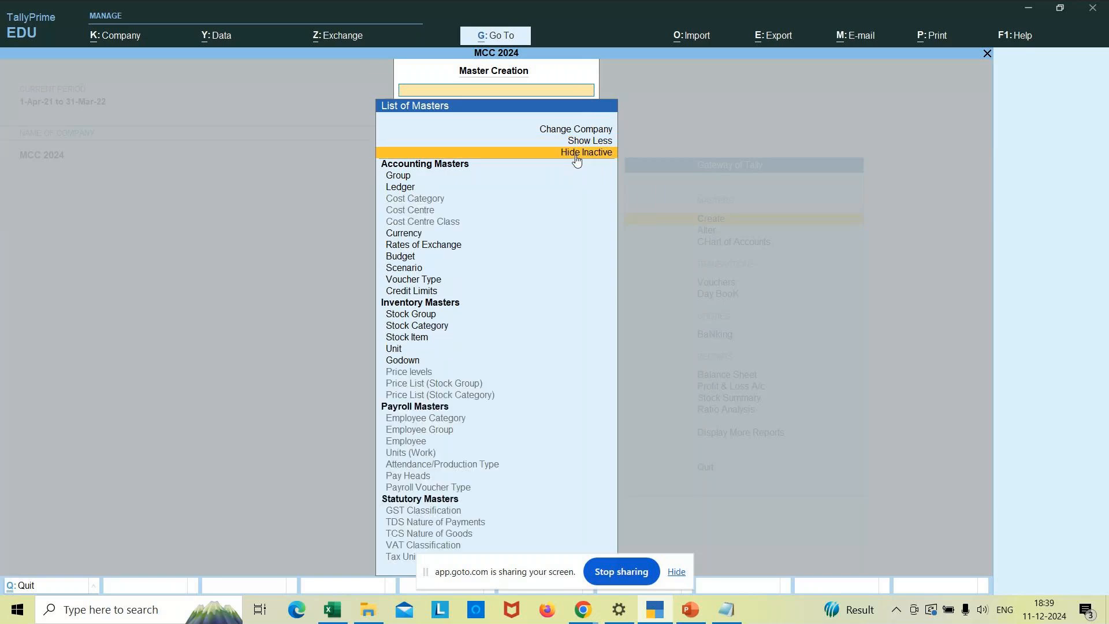
left_click(420, 198)
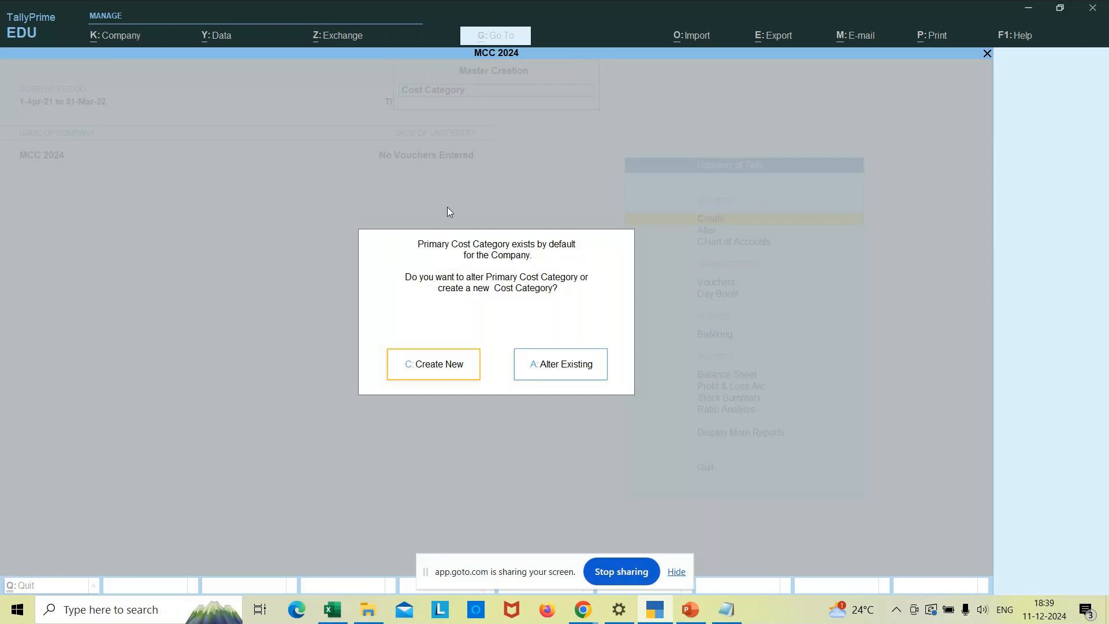
- Choose Create New and answer Yes to enabling Cost Centres, reaching a blank Cost Category Creation form
left_click(431, 367)
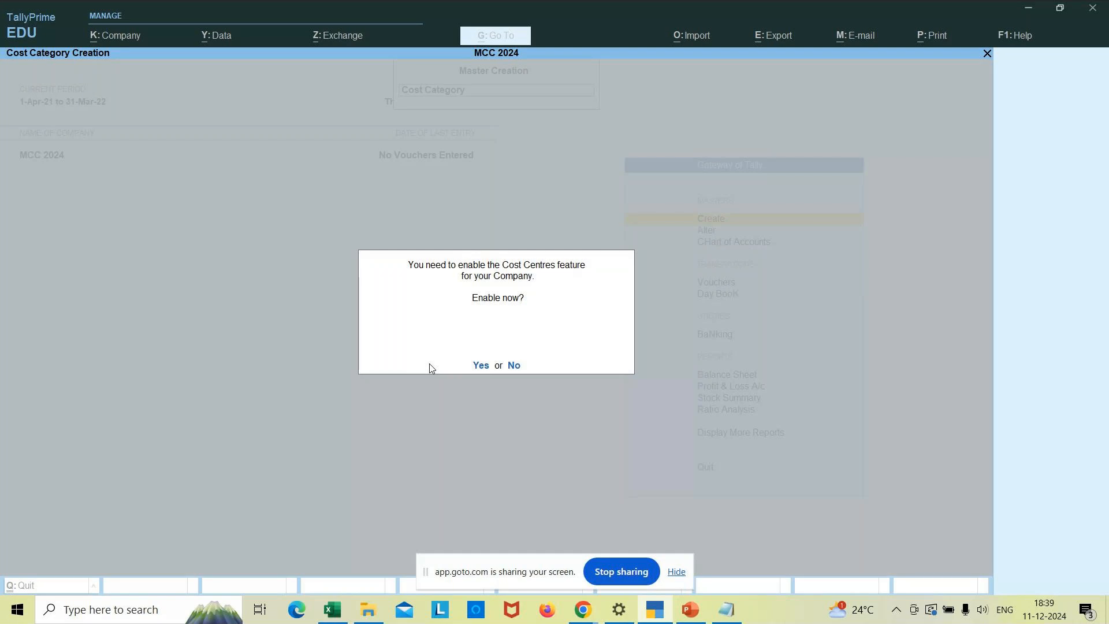
left_click(480, 366)
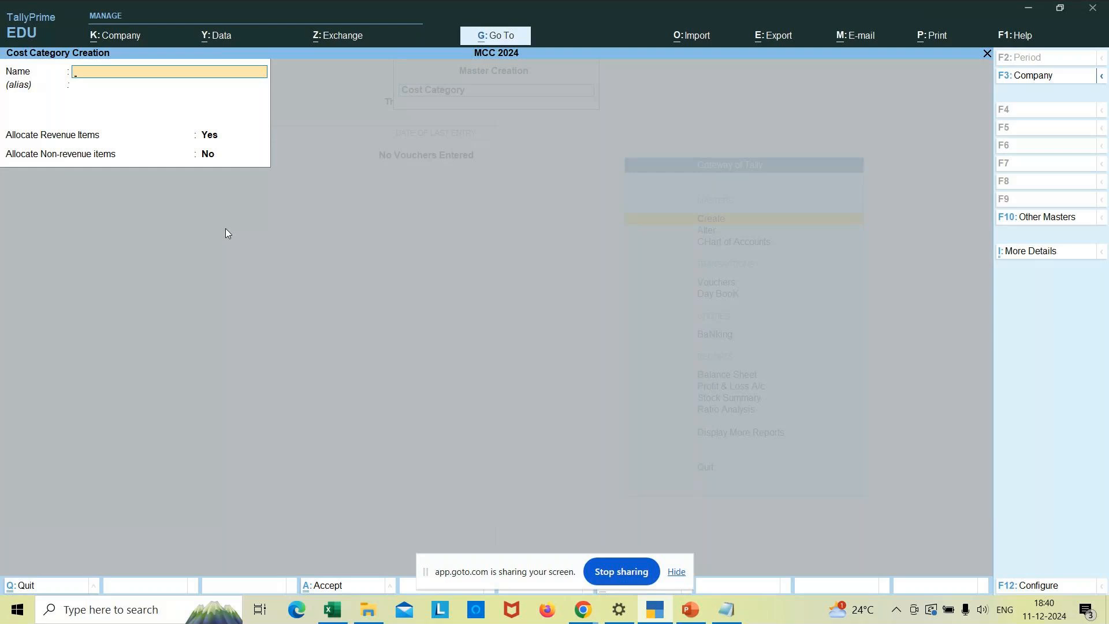
- Create the Bangalore cost category, keeping non-revenue allocation at No
type("Bangalore")
key("Return")
key("Return")
key("Return")
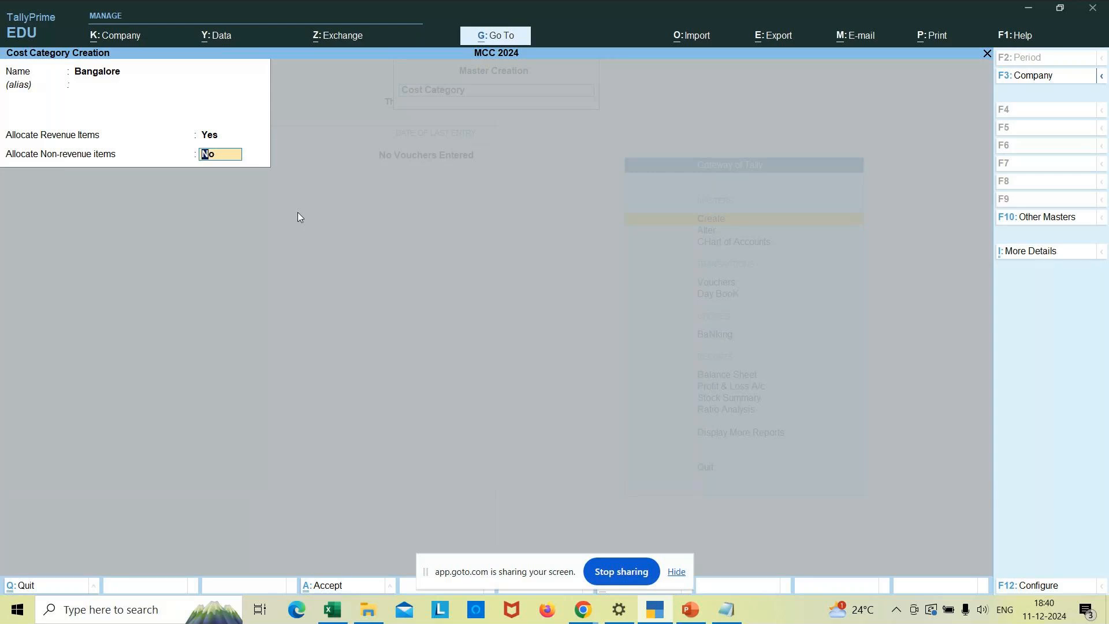
key("Return")
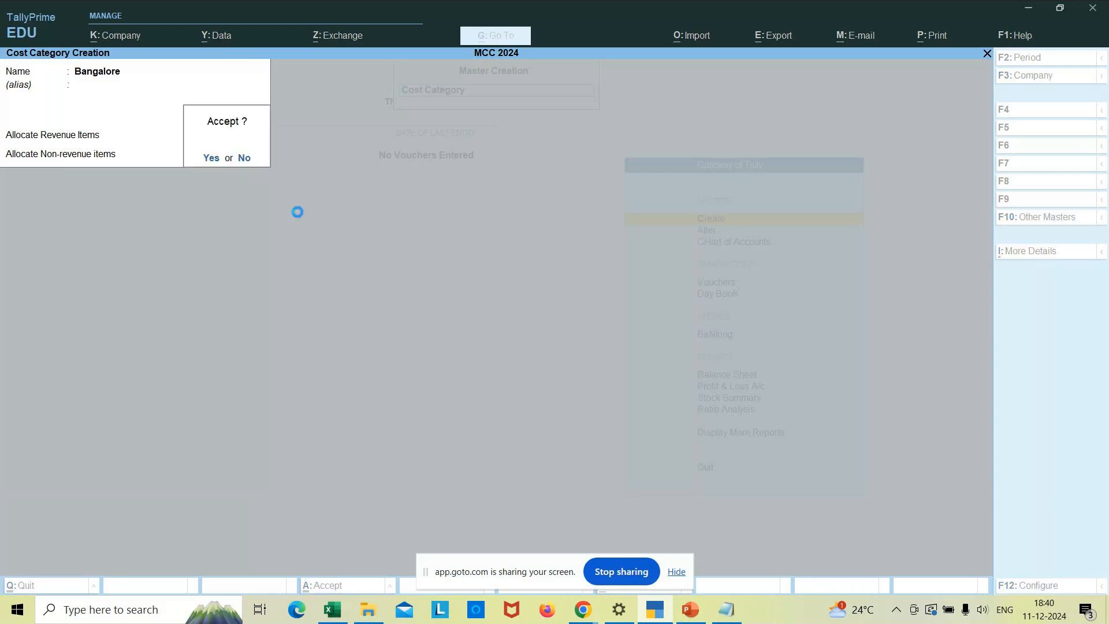
key("Return")
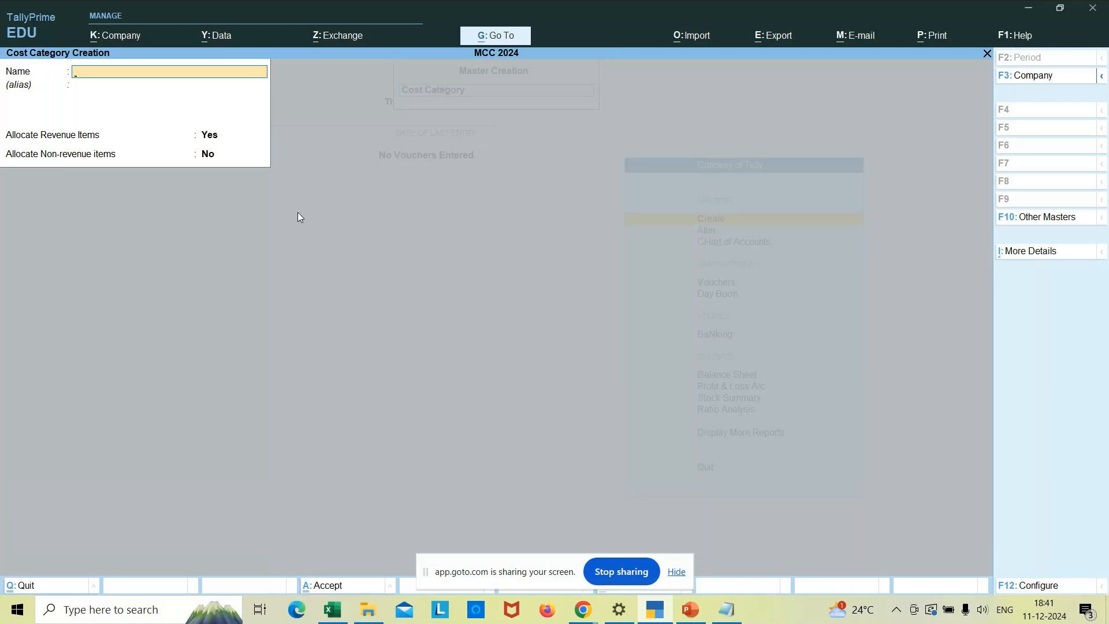
- Quit the next blank cost category form without saving and return to the Gateway of Tally
key("Escape")
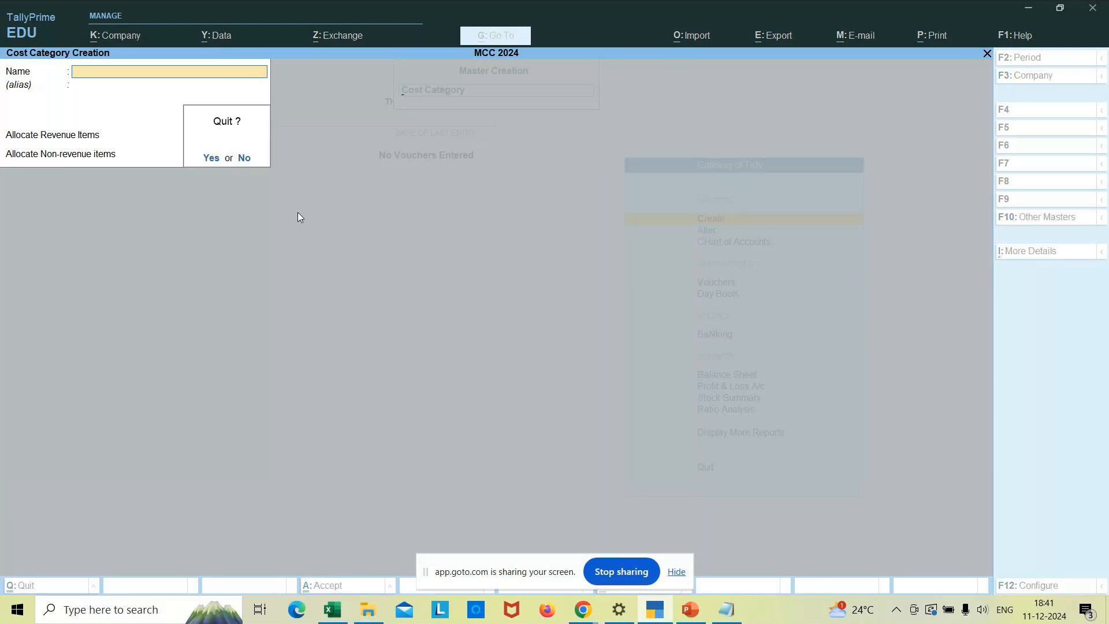
key("y")
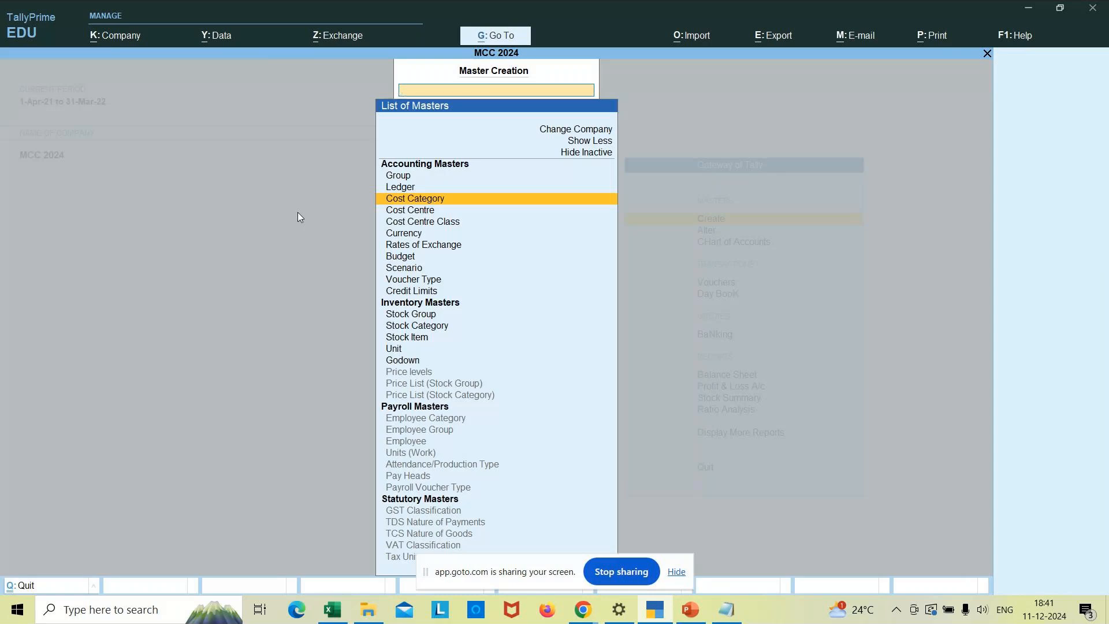
key("Escape")
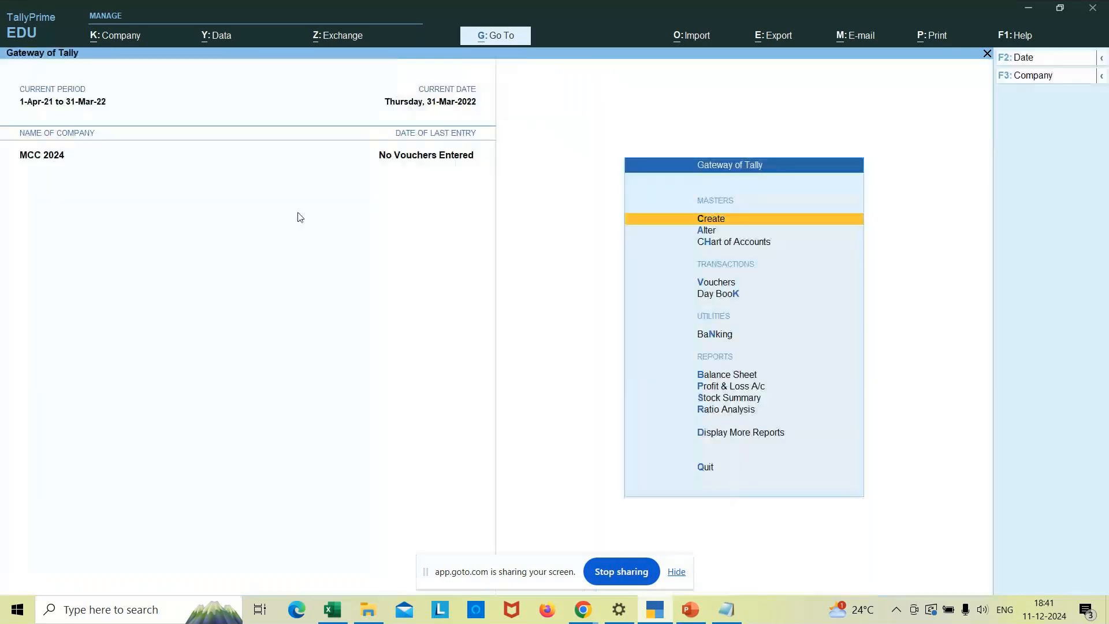
- Check the Chart of Accounts cost category list, which shows Bangalore and Primary Cost Category
key("Down")
key("Down")
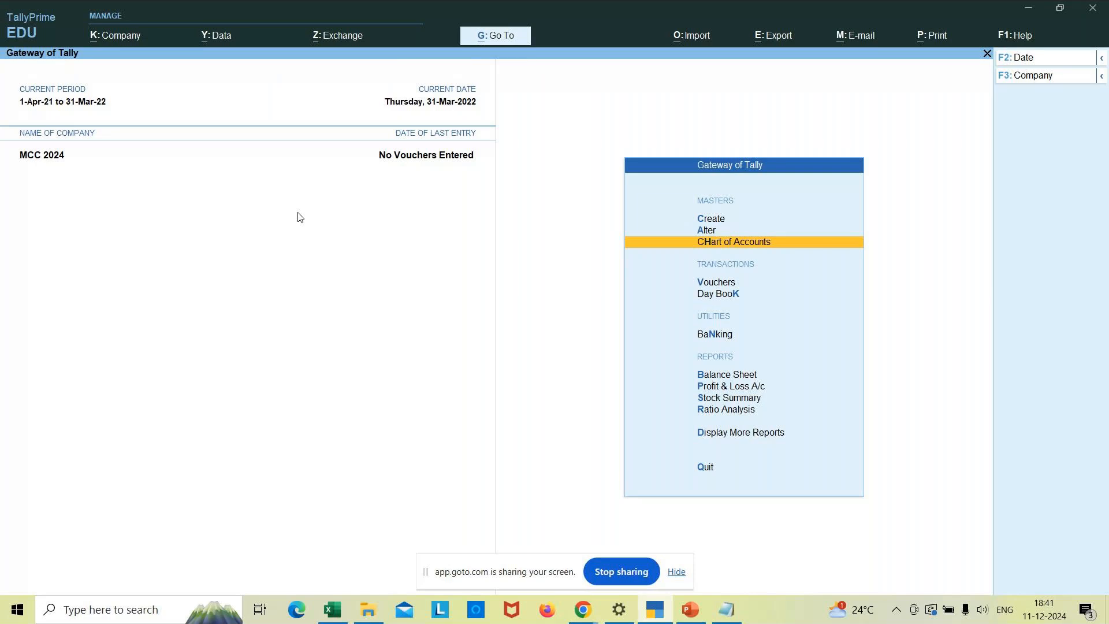
key("Return")
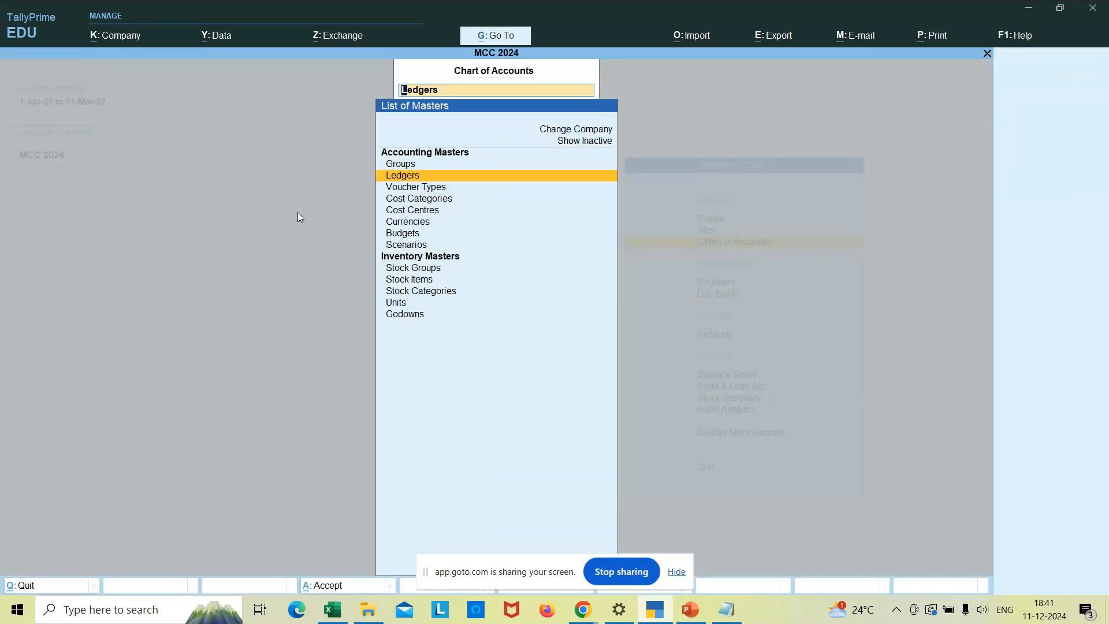
key("Down")
key("Down")
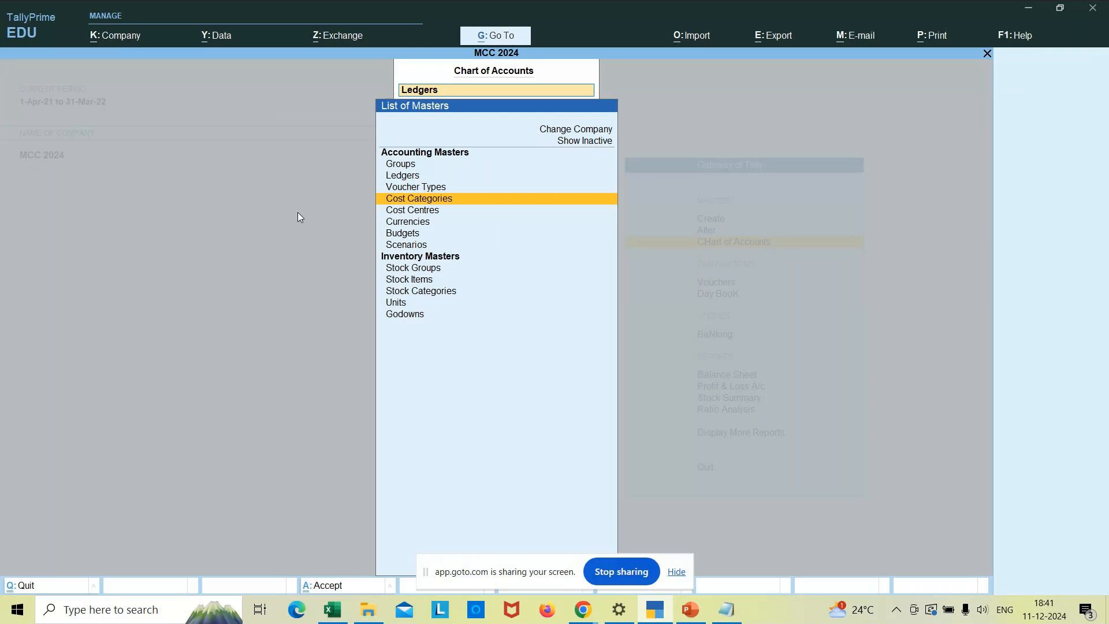
key("Return")
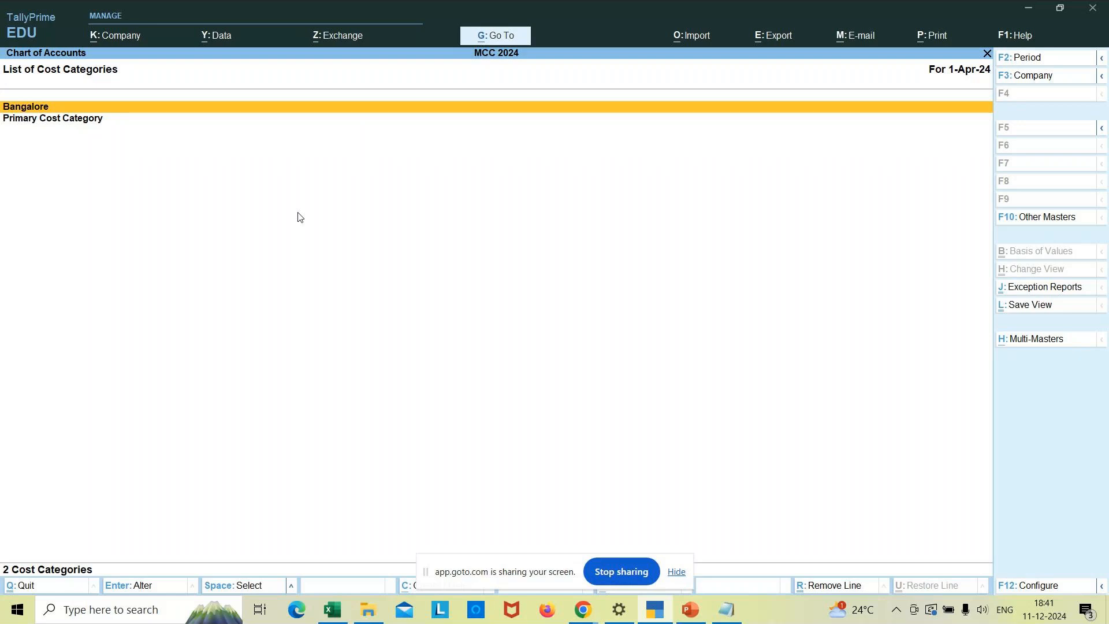
key("Escape")
key("Escape")
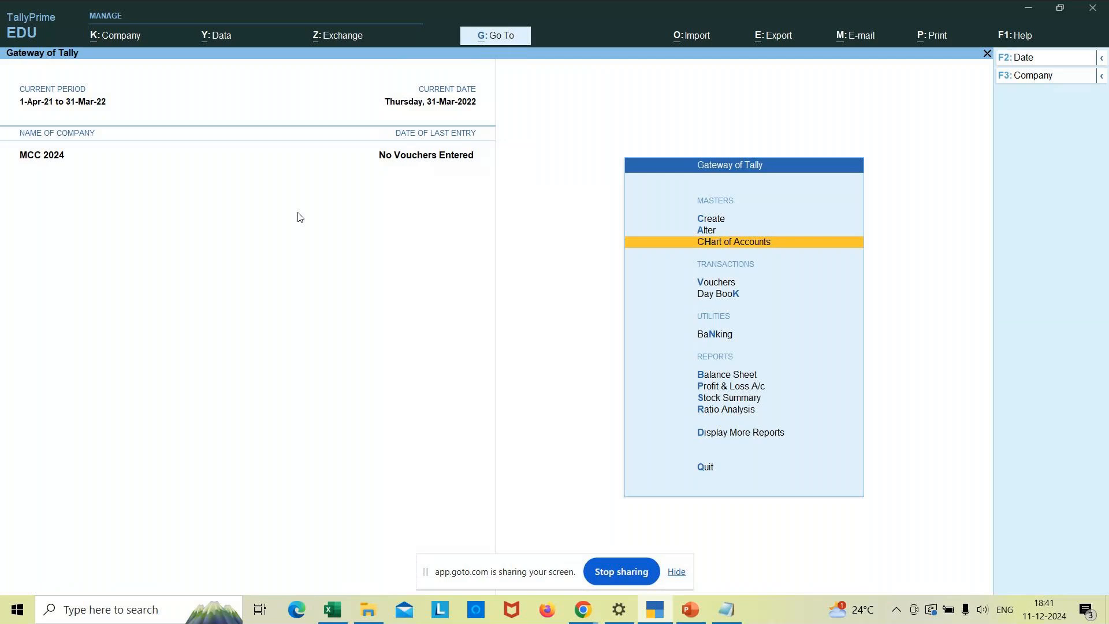
key("Up")
key("Up")
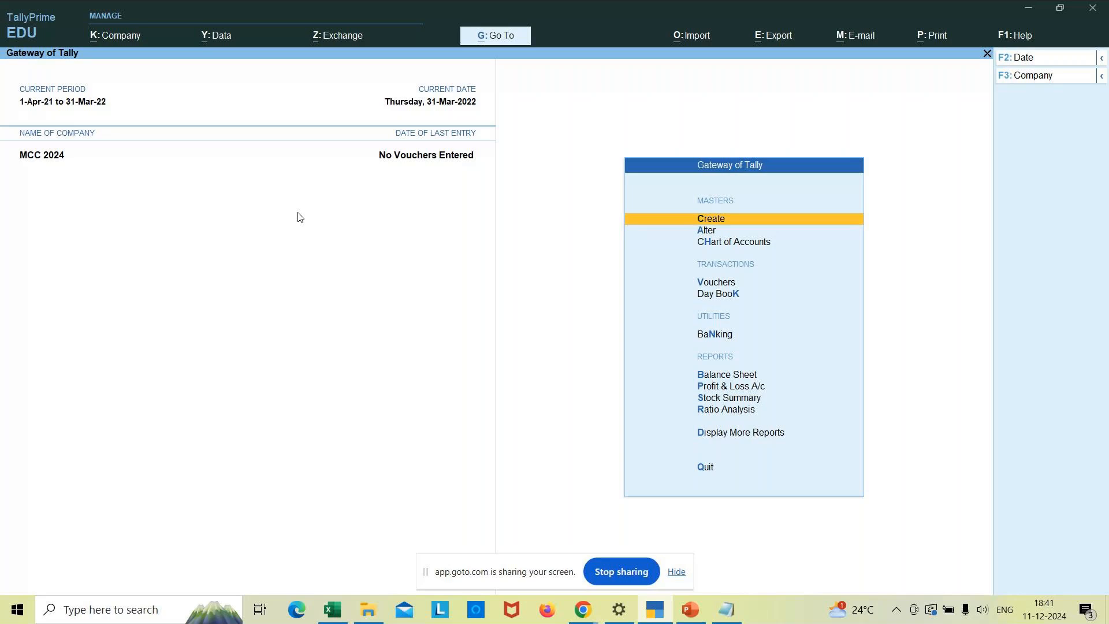
- Create a cost category named Office Expenses that allocates revenue items only
key("Return")
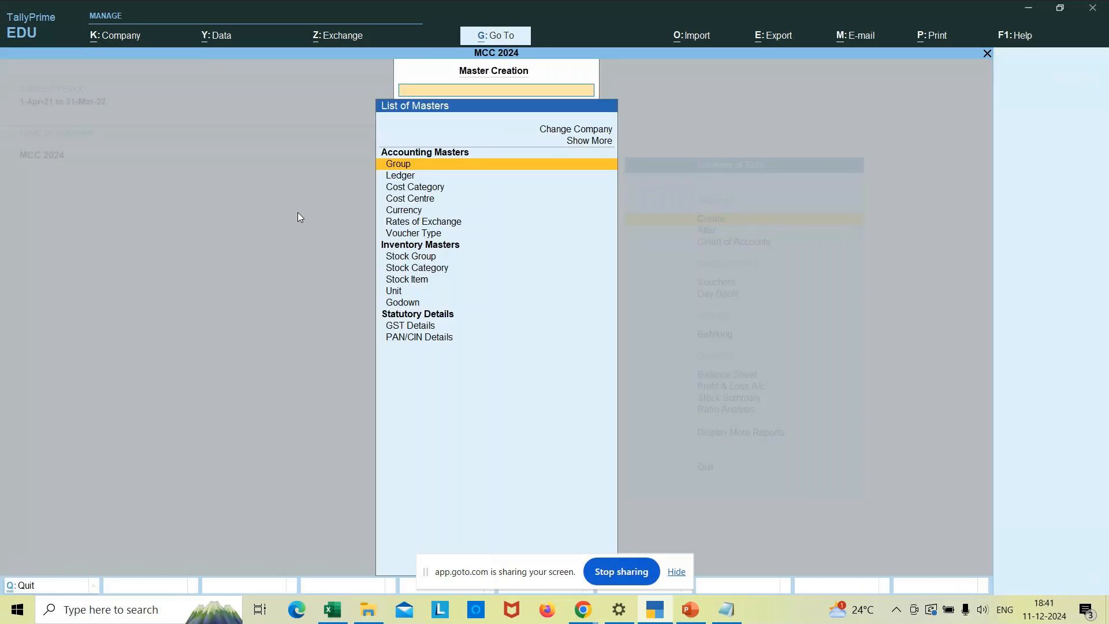
key("Down")
key("Down")
key("Return")
type("Office ")
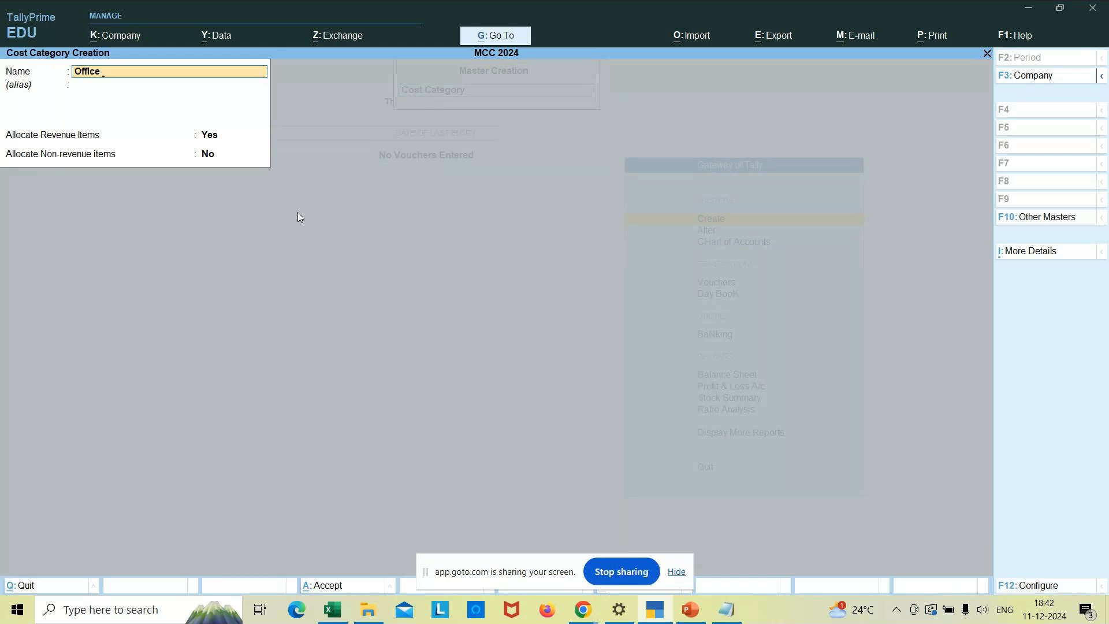
type("Expenses")
key("Return")
key("Return")
key("Return")
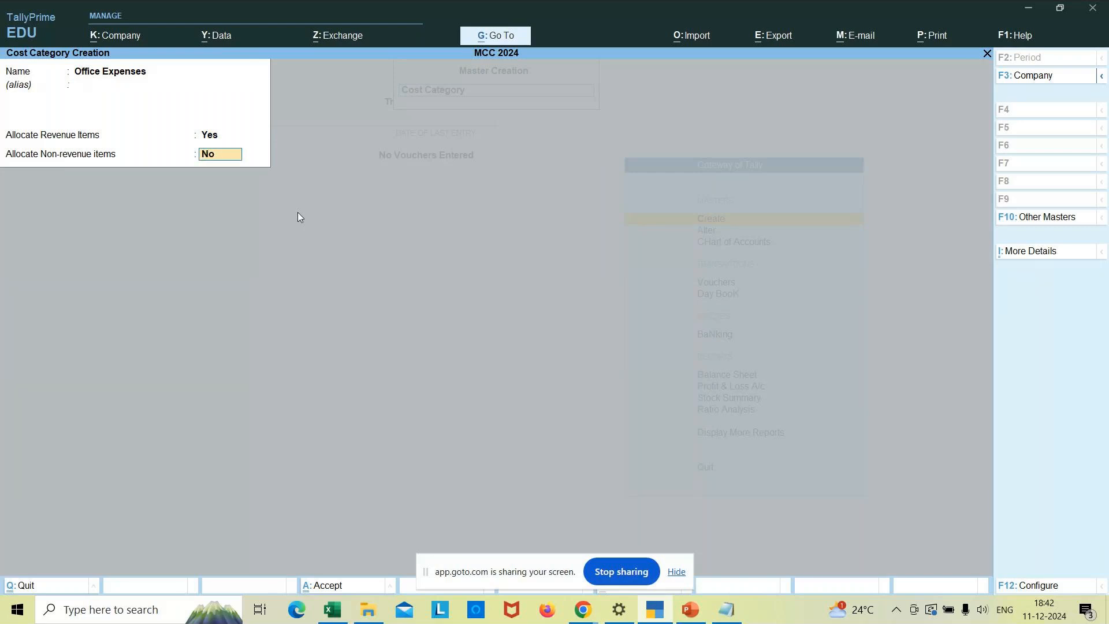
key("Return")
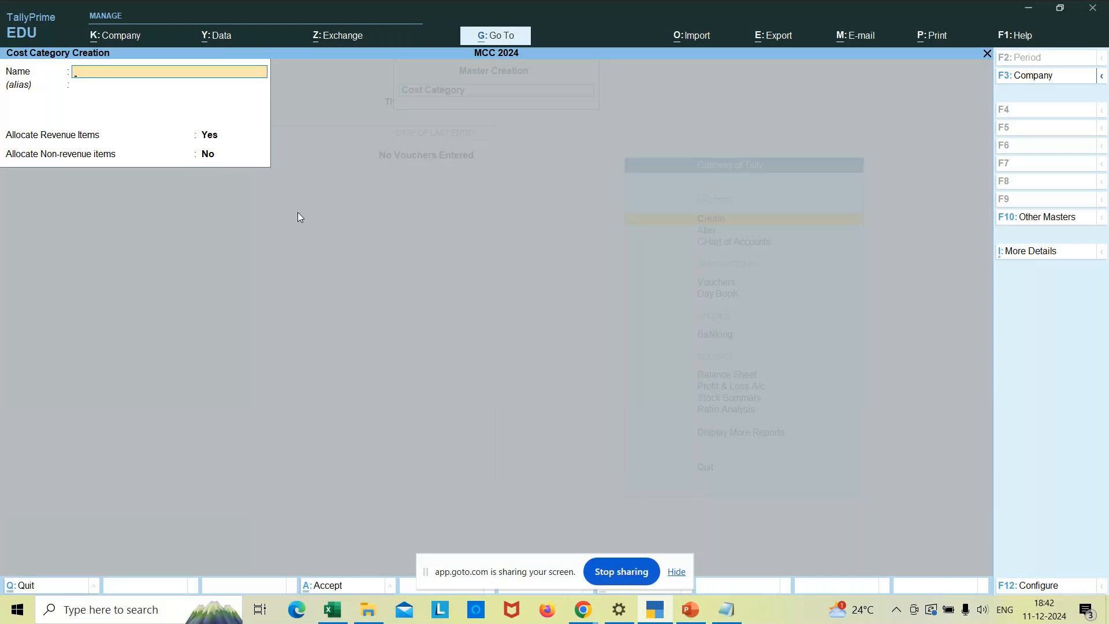
- Quit the blank cost category form and return to the Gateway of Tally
key("Escape")
key("y")
key("Escape")
key("Down")
key("Down")
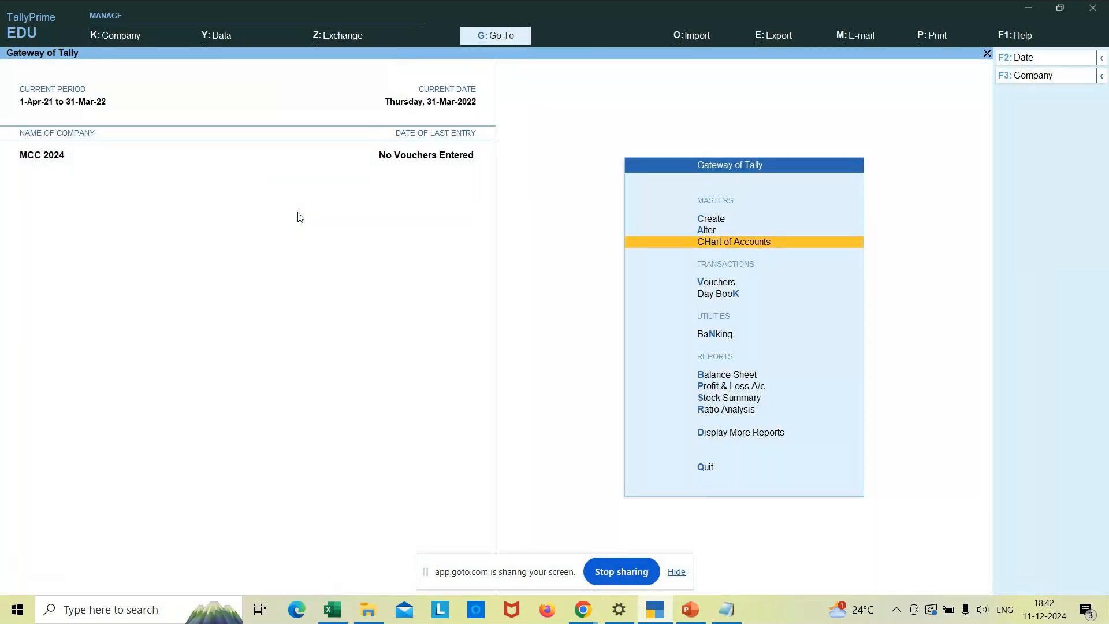
key("Return")
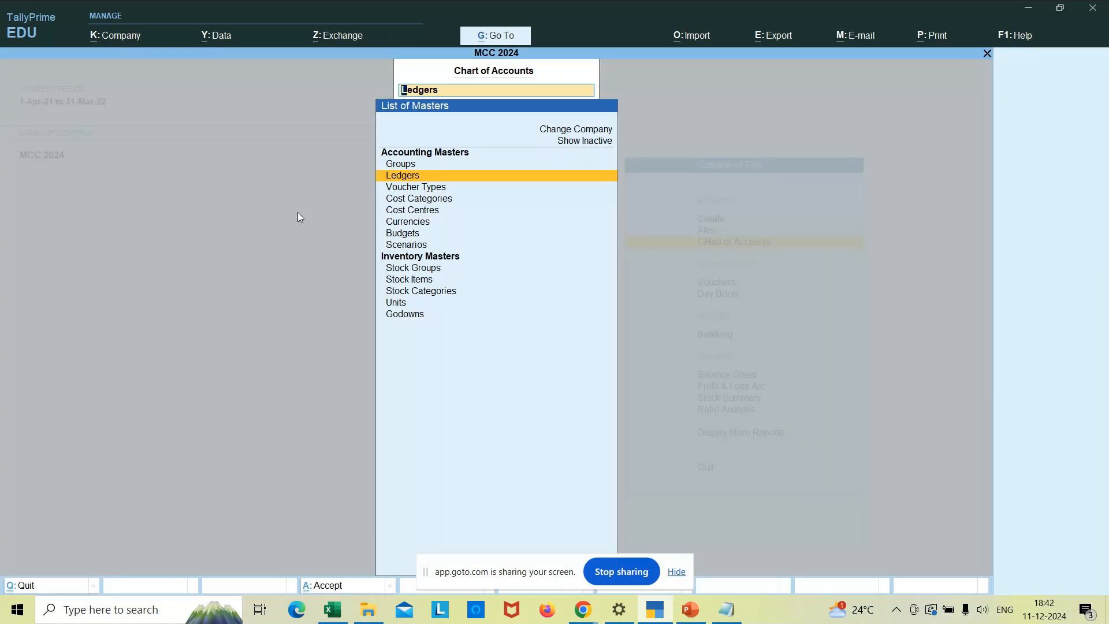
key("Down")
key("Down")
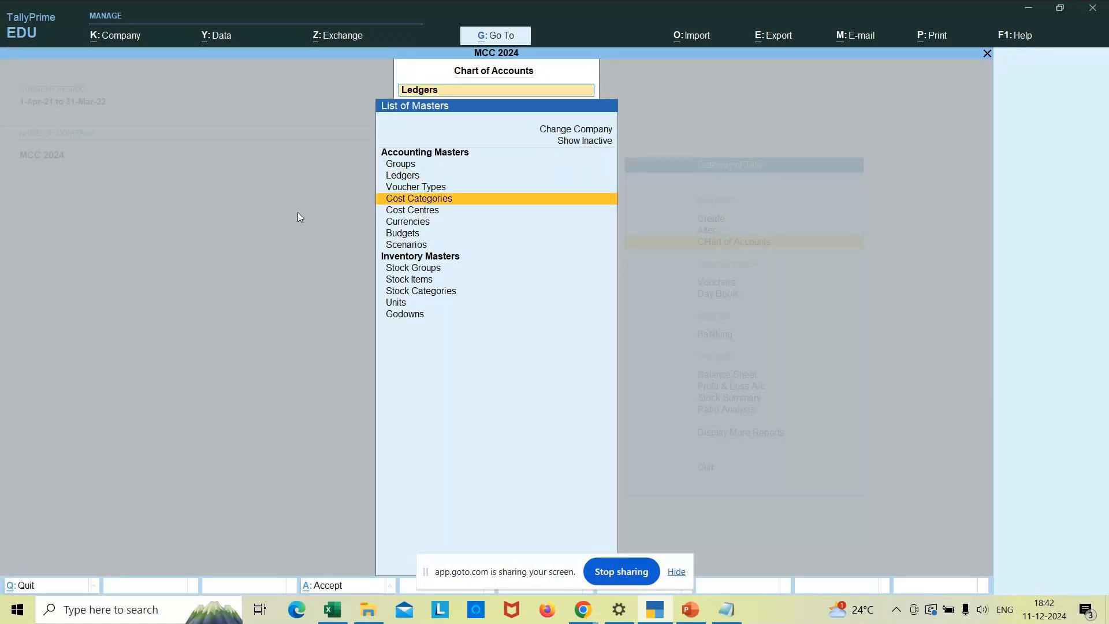
key("Return")
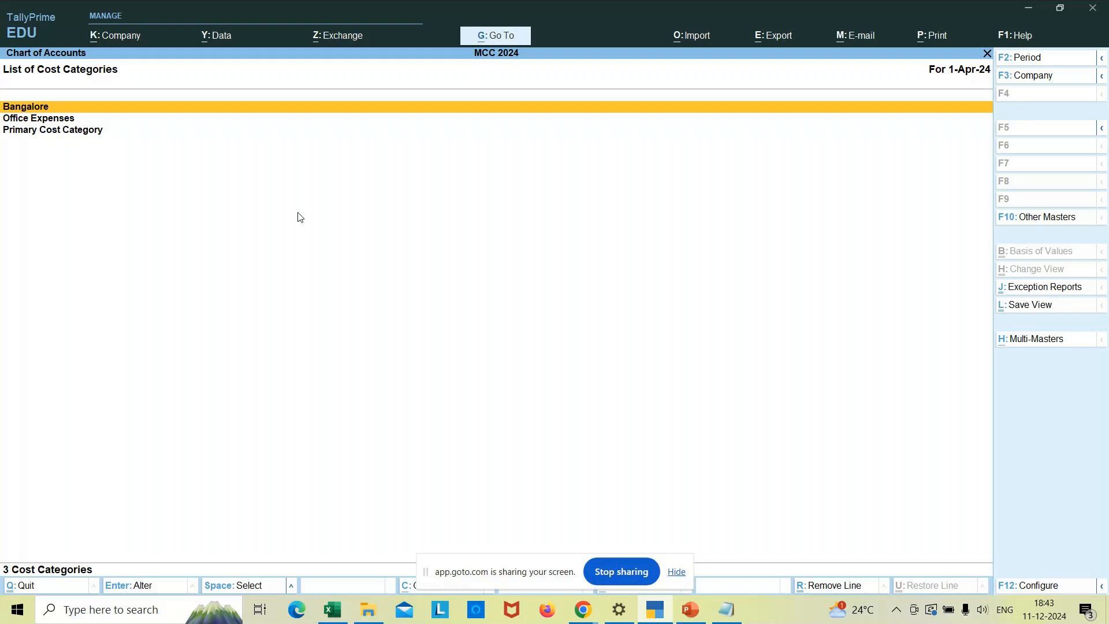
key("Escape")
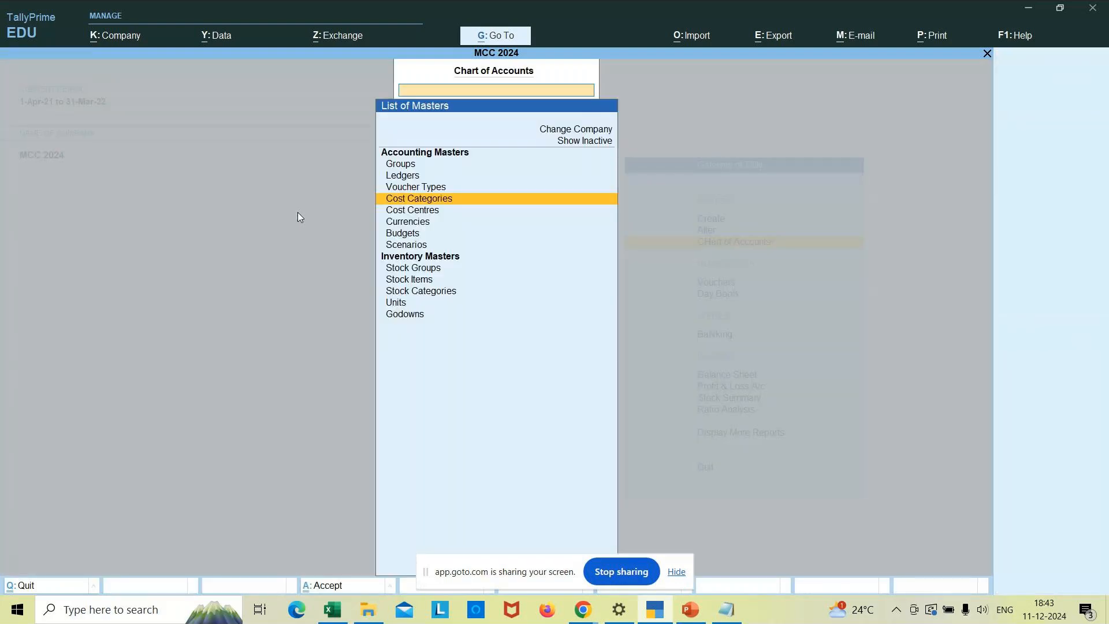
key("Escape")
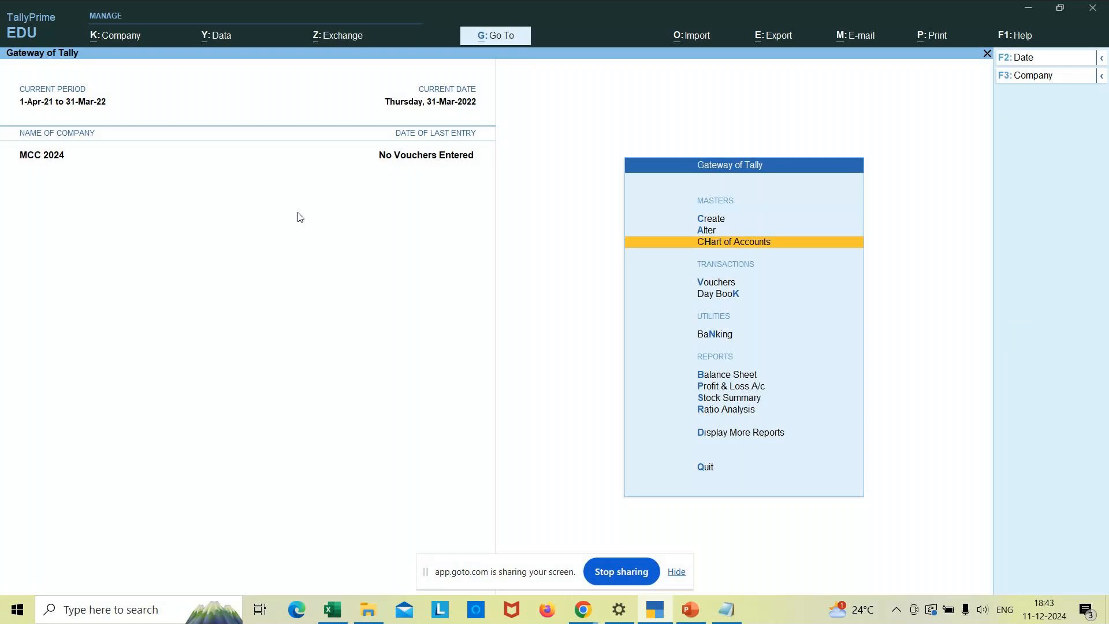
key("Up")
key("Up")
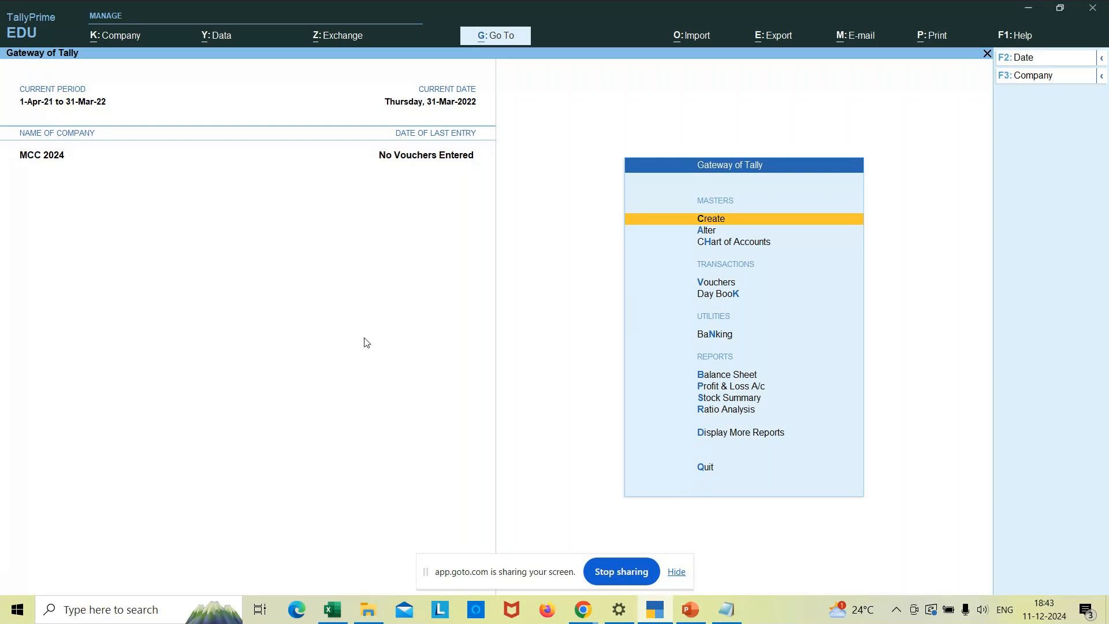
- Open the Master Creation list and select Cost Category
key("Return")
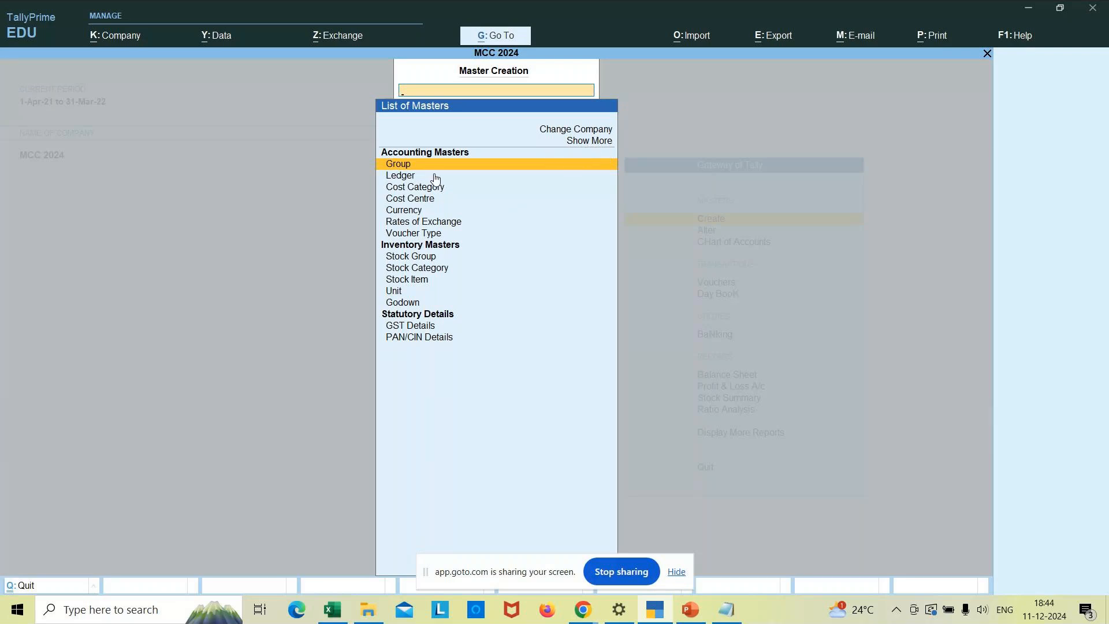
left_click(426, 192)
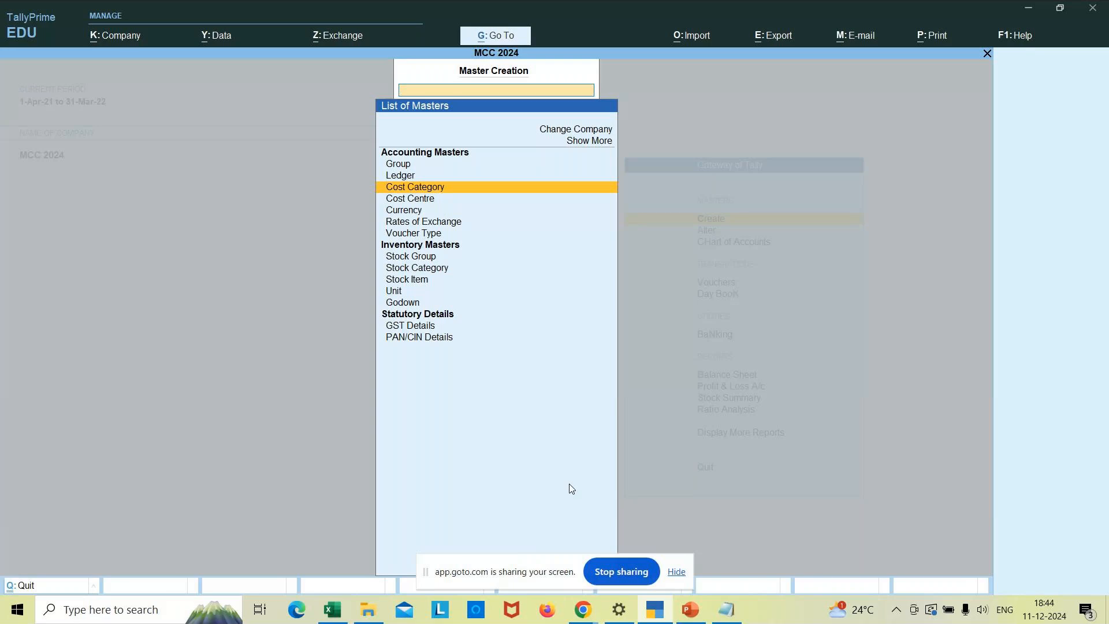
left_click(586, 600)
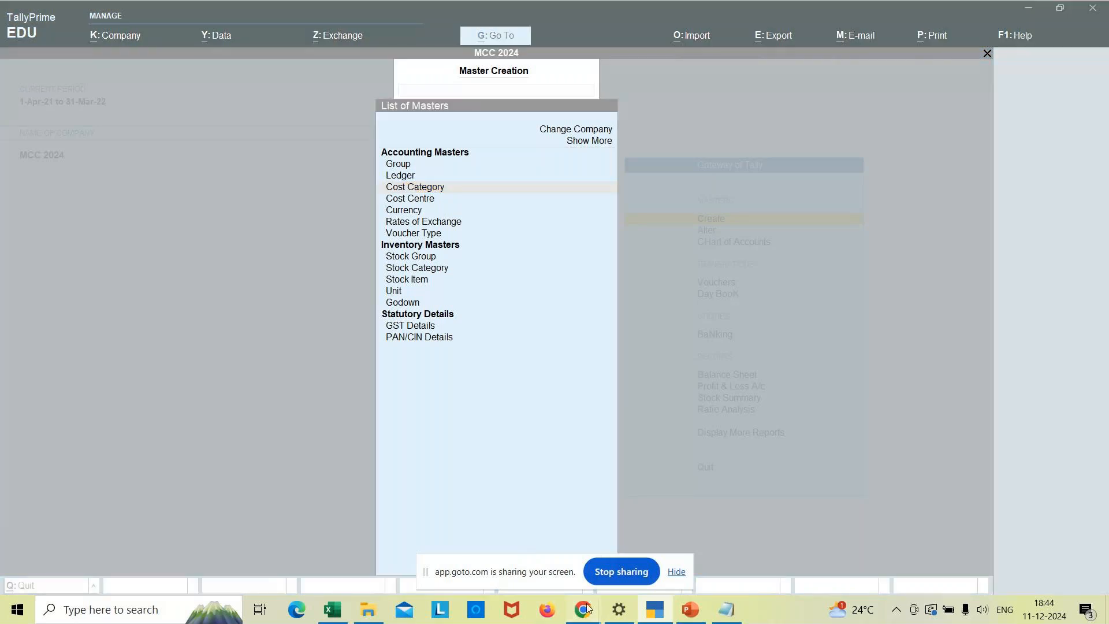
left_click(589, 579)
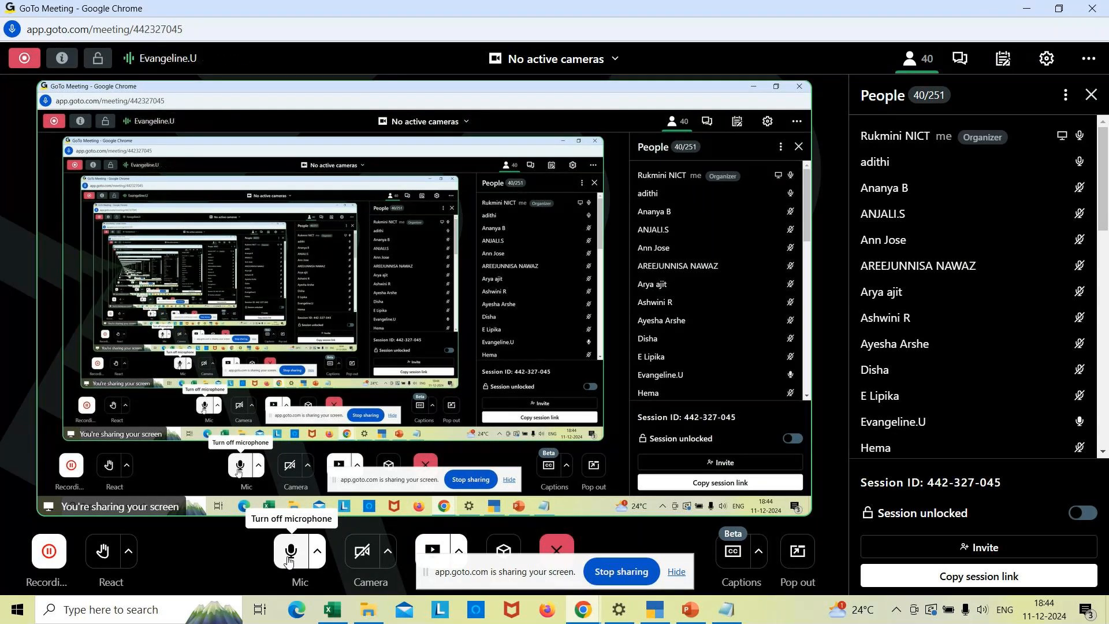
left_click(579, 611)
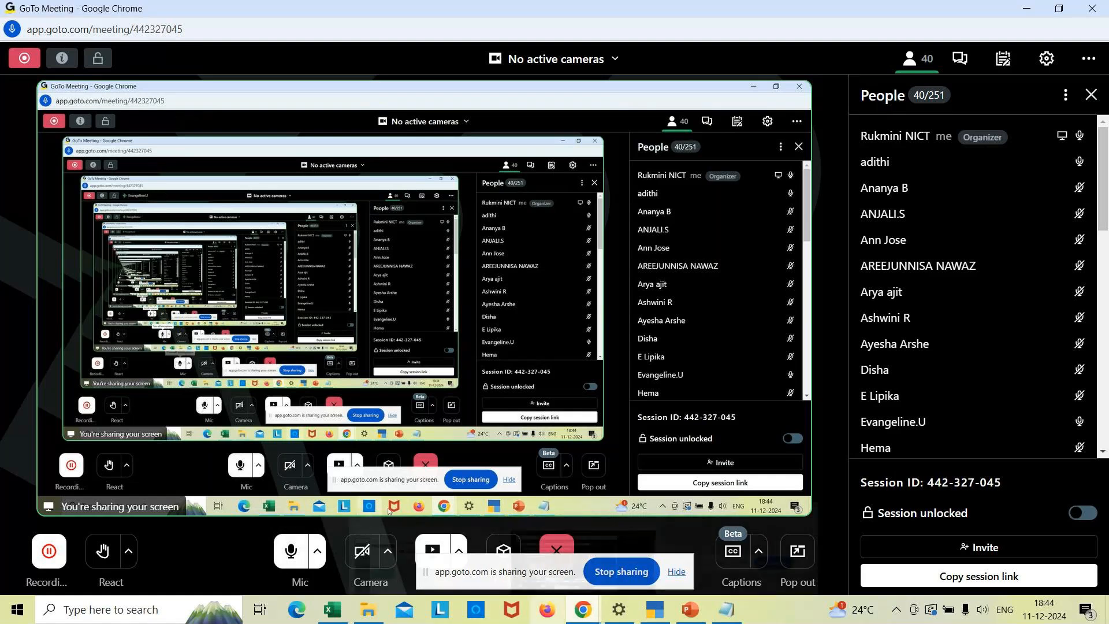
left_click(655, 609)
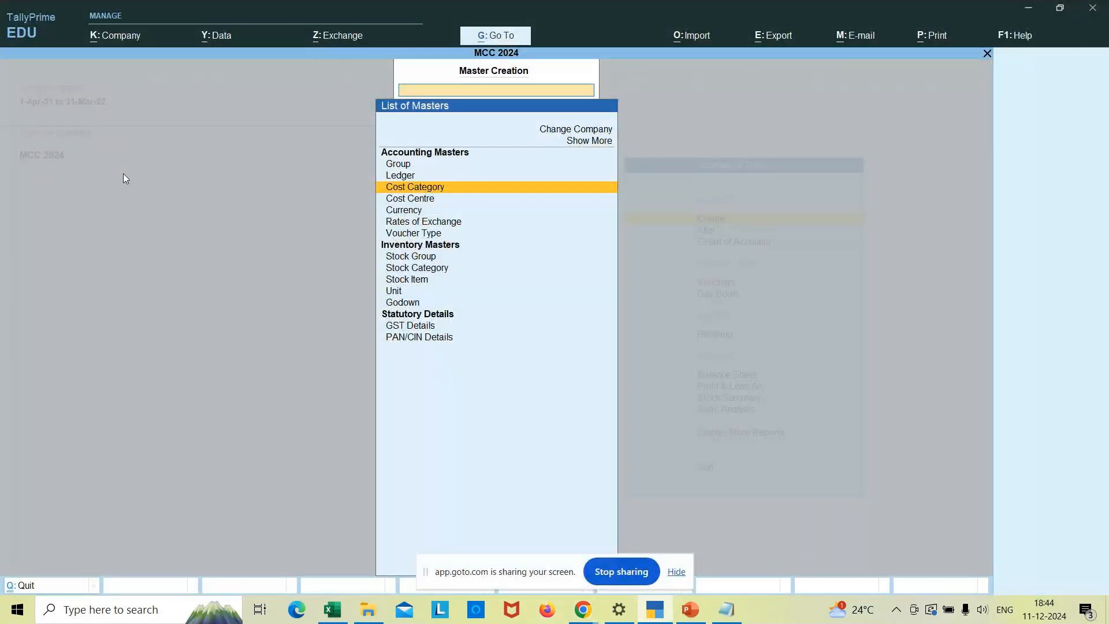
- Go back to the Gateway of Tally and open a new Cost Category form
key("Escape")
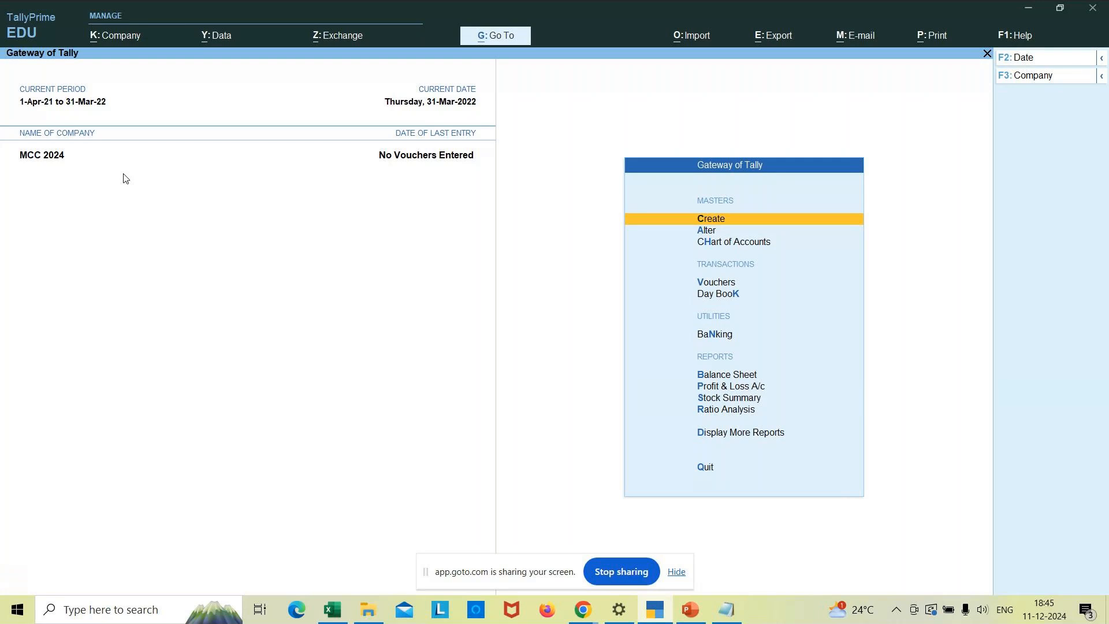
key("Return")
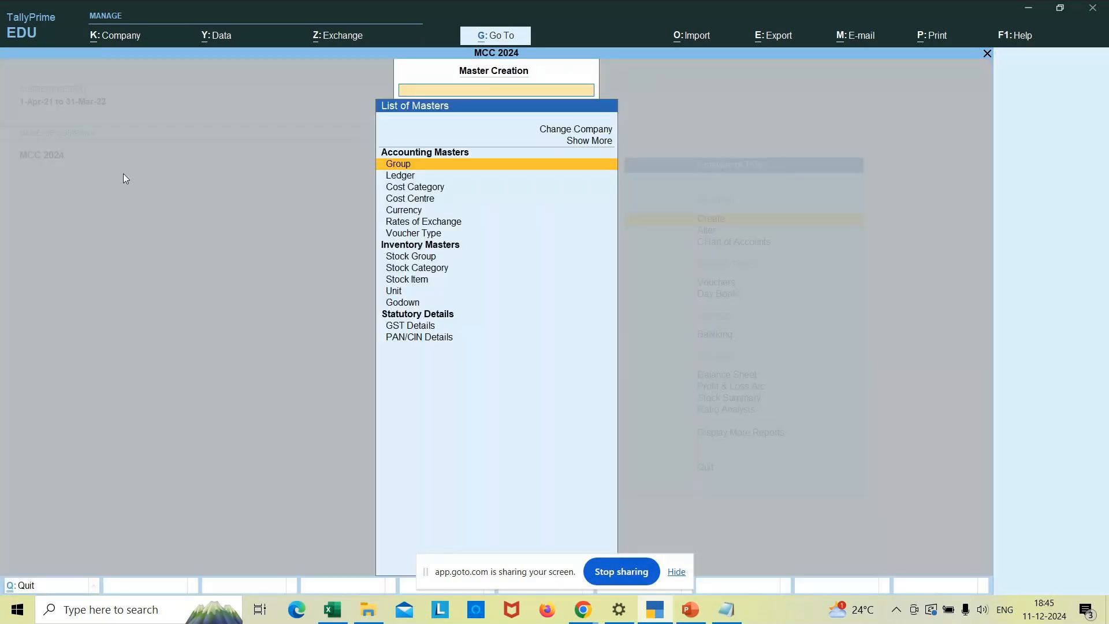
key("Down")
key("Down")
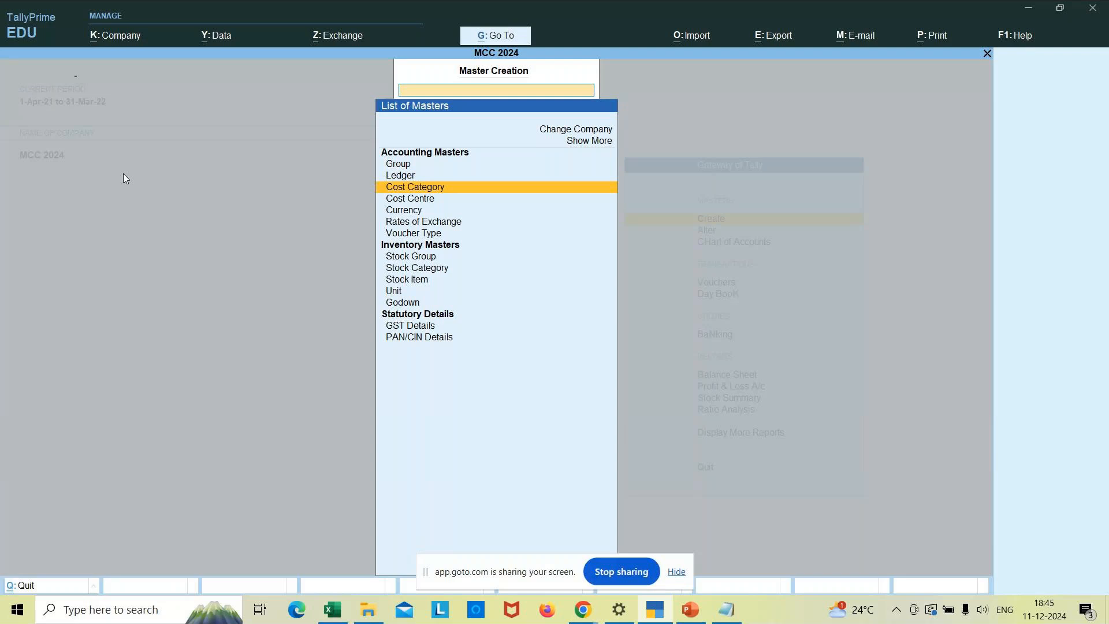
key("Return")
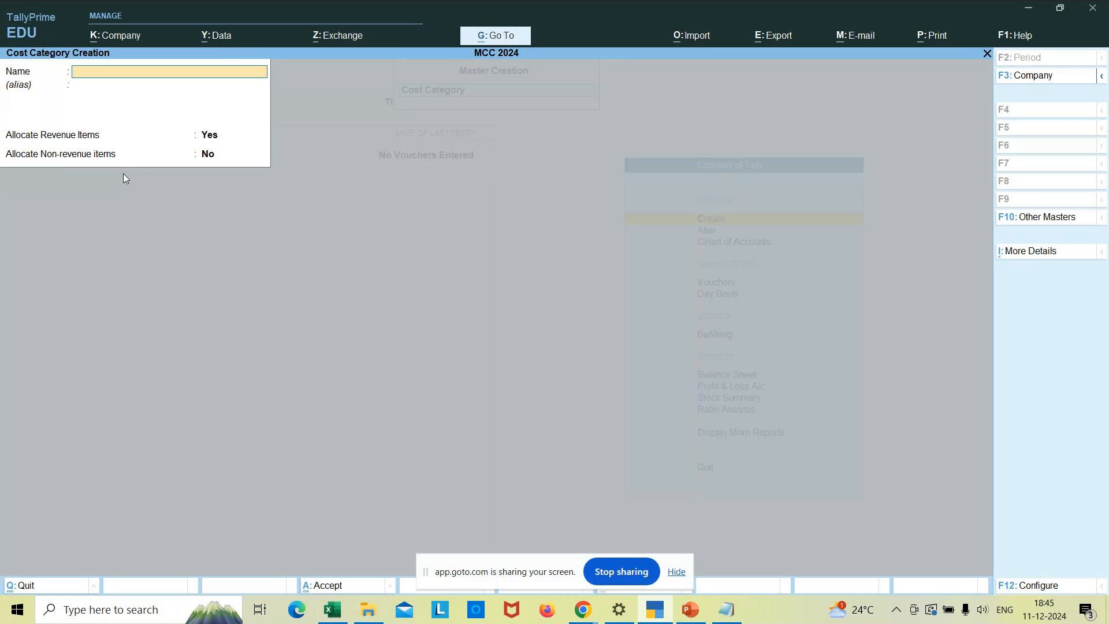
- Quit the empty form without saving and switch to the cost-centre notes in Notepad
key("Escape")
key("y")
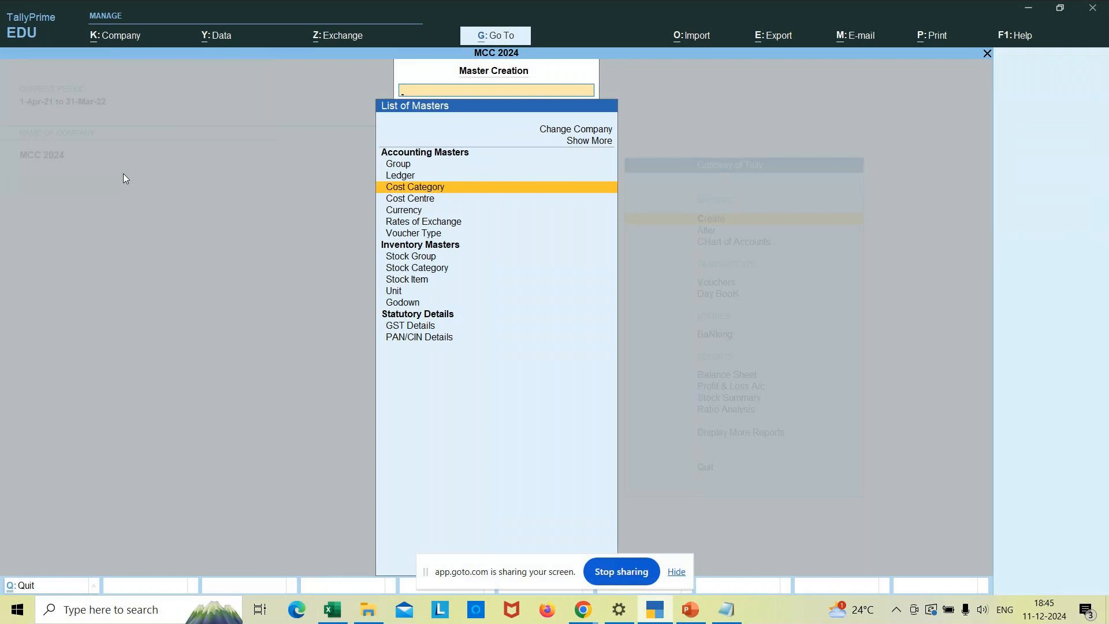
key("Escape")
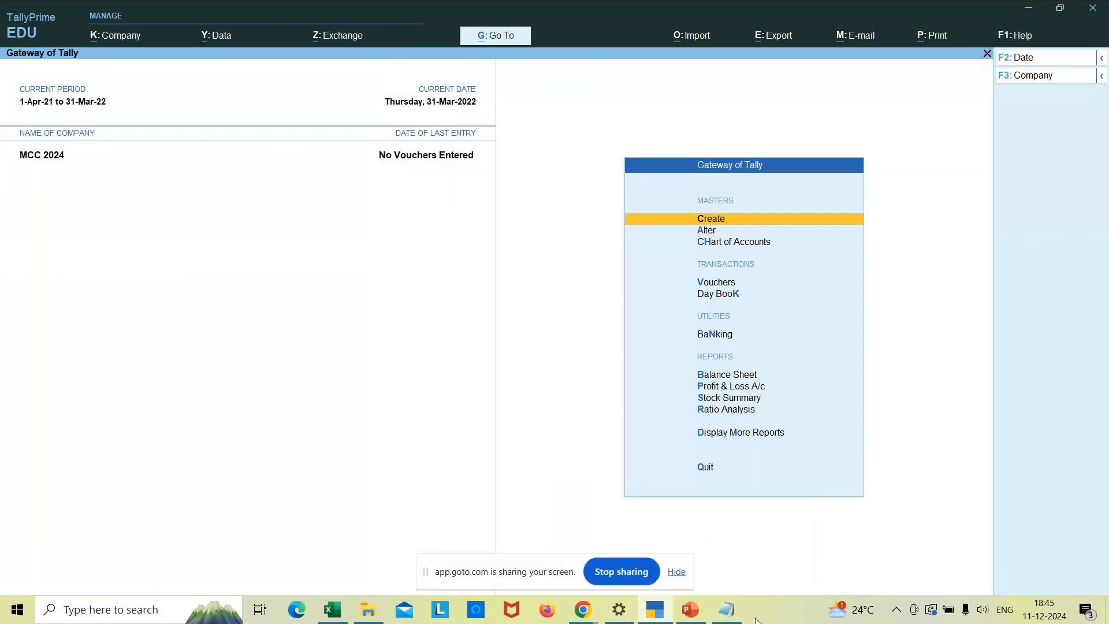
left_click(726, 610)
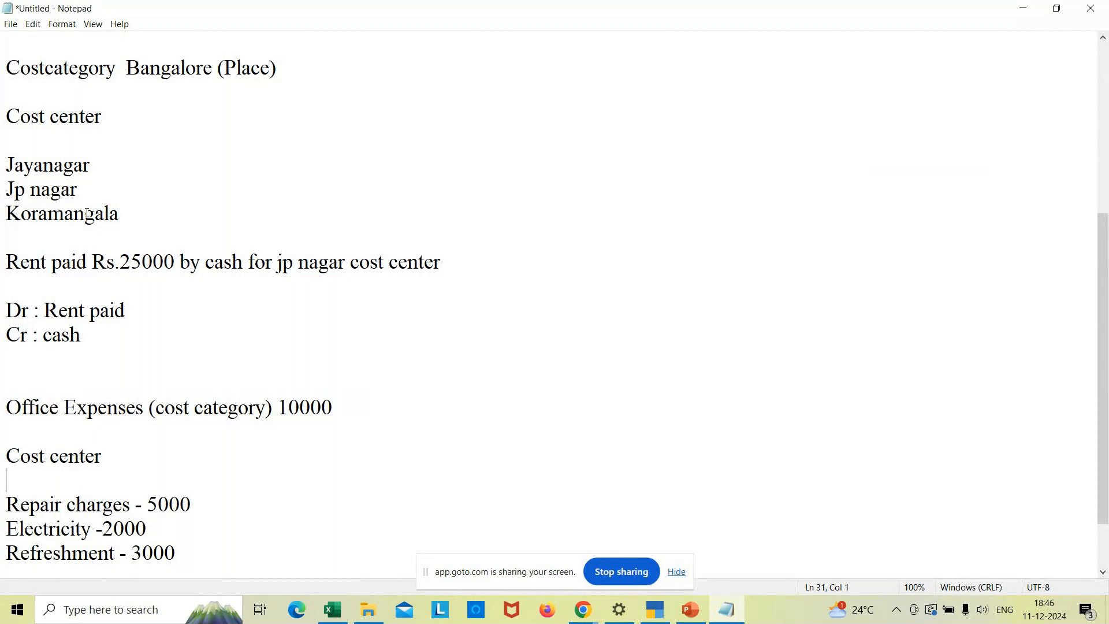
left_click(655, 609)
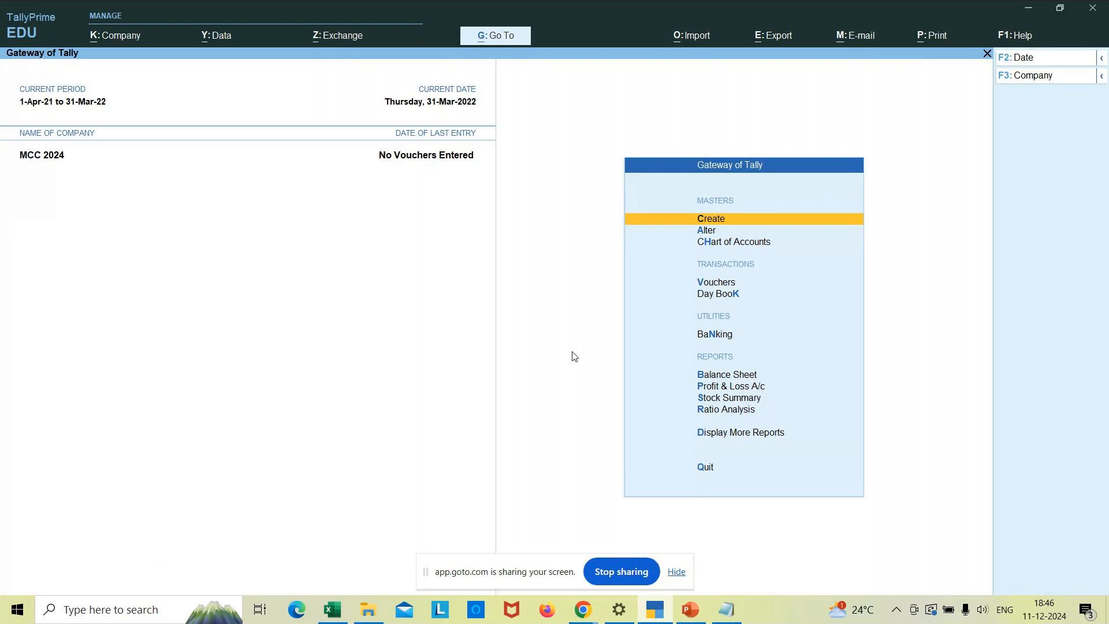
- Start a new cost centre and choose Bangalore as its category
key("Return")
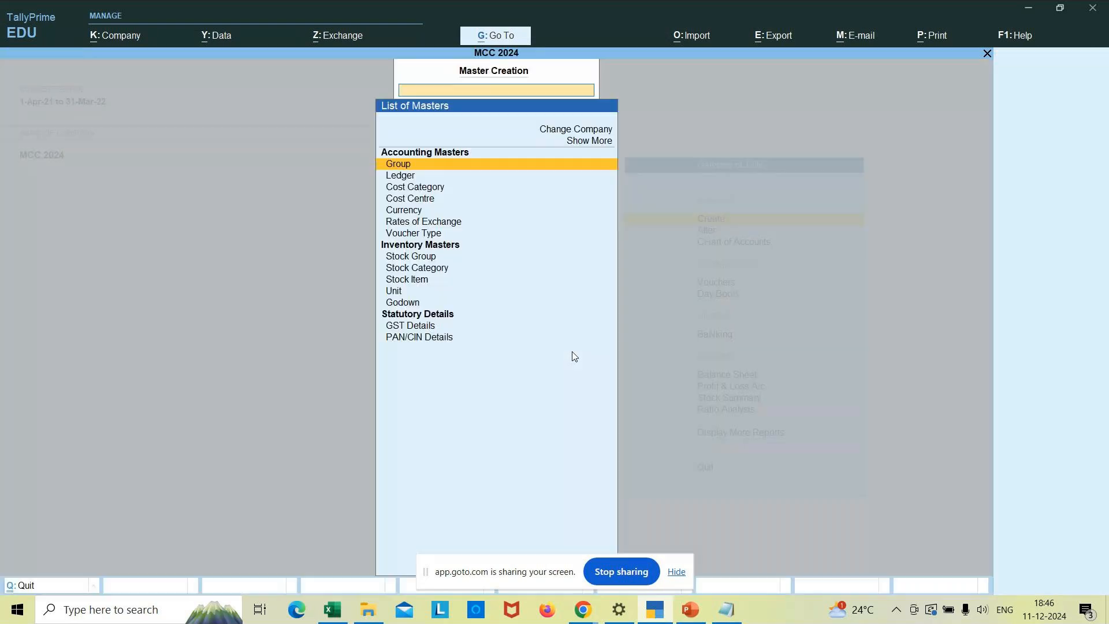
key("Down")
key("Down")
key("Down")
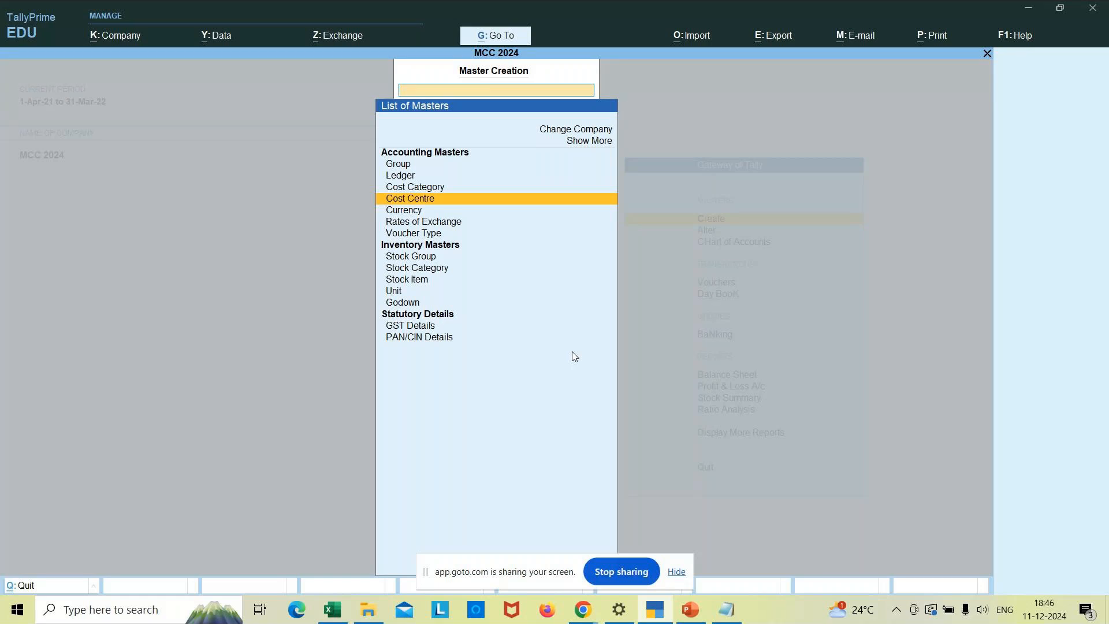
key("Return")
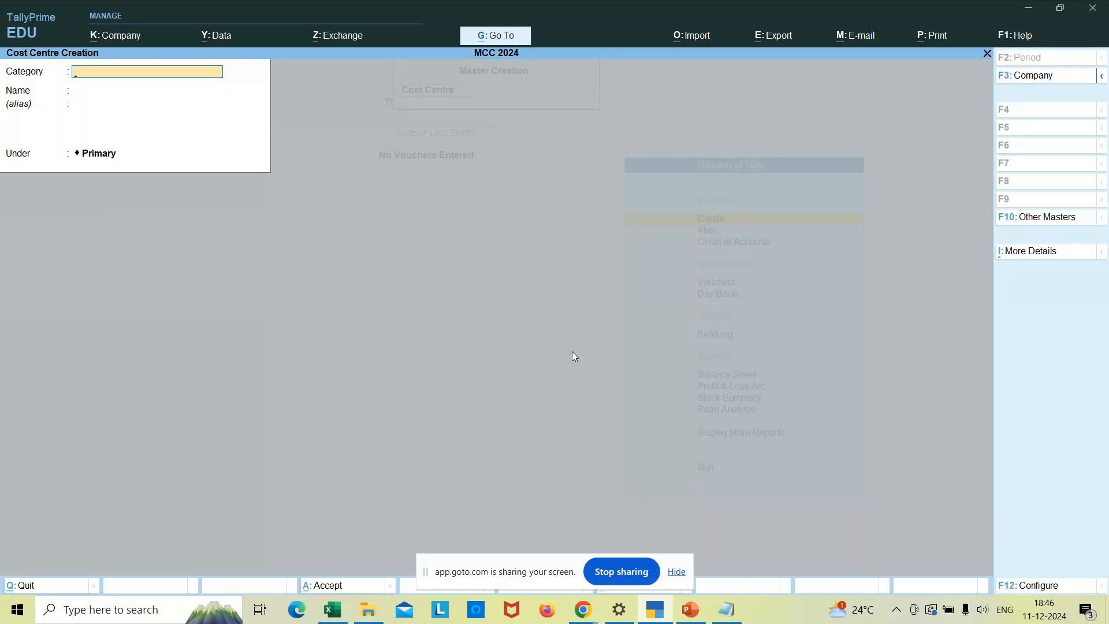
type("B")
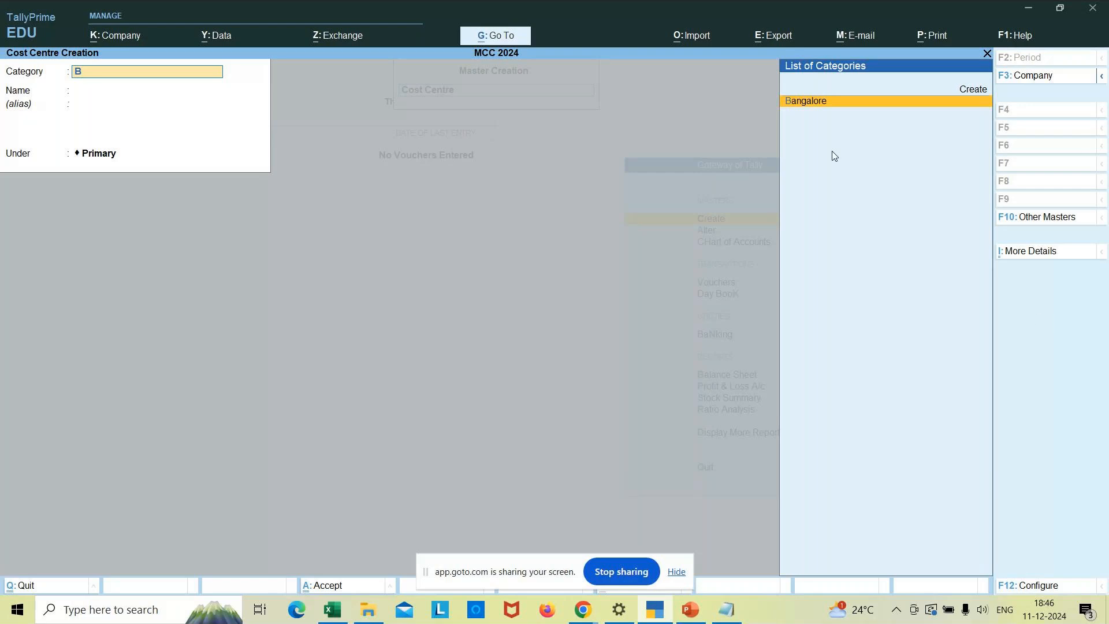
left_click(851, 102)
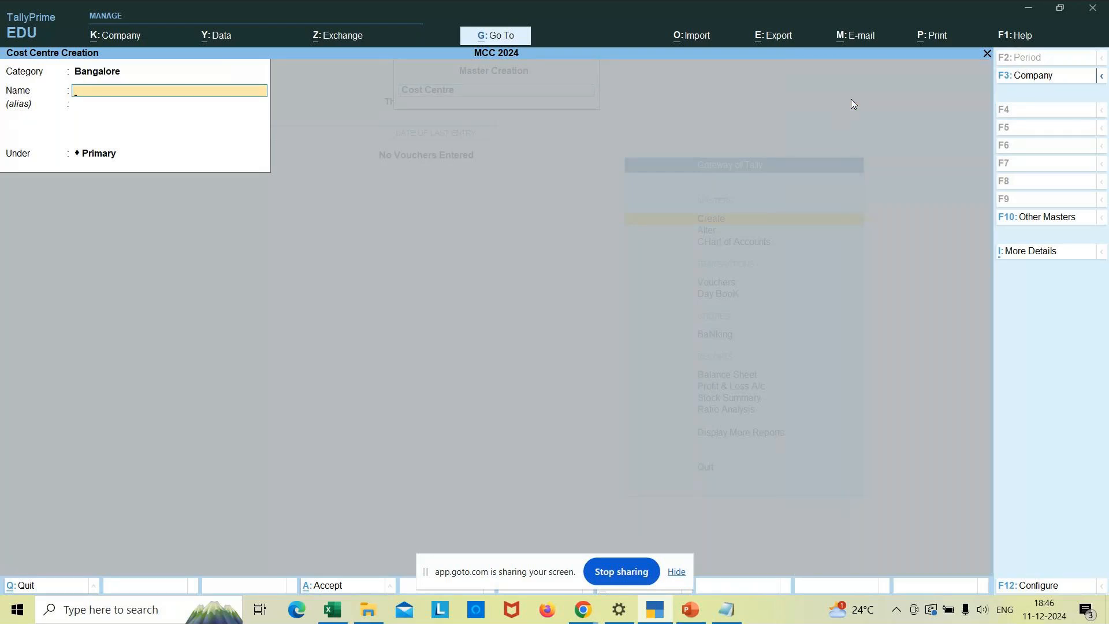
- Clear the category entry and abandon the unsaved cost centre form
left_click(102, 77)
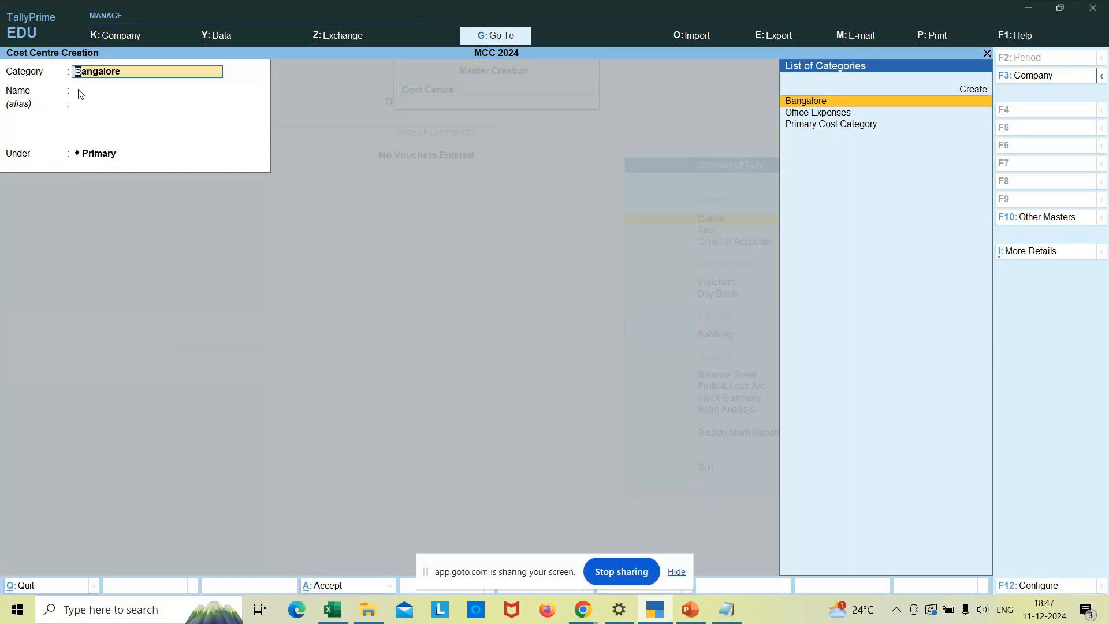
key("Return")
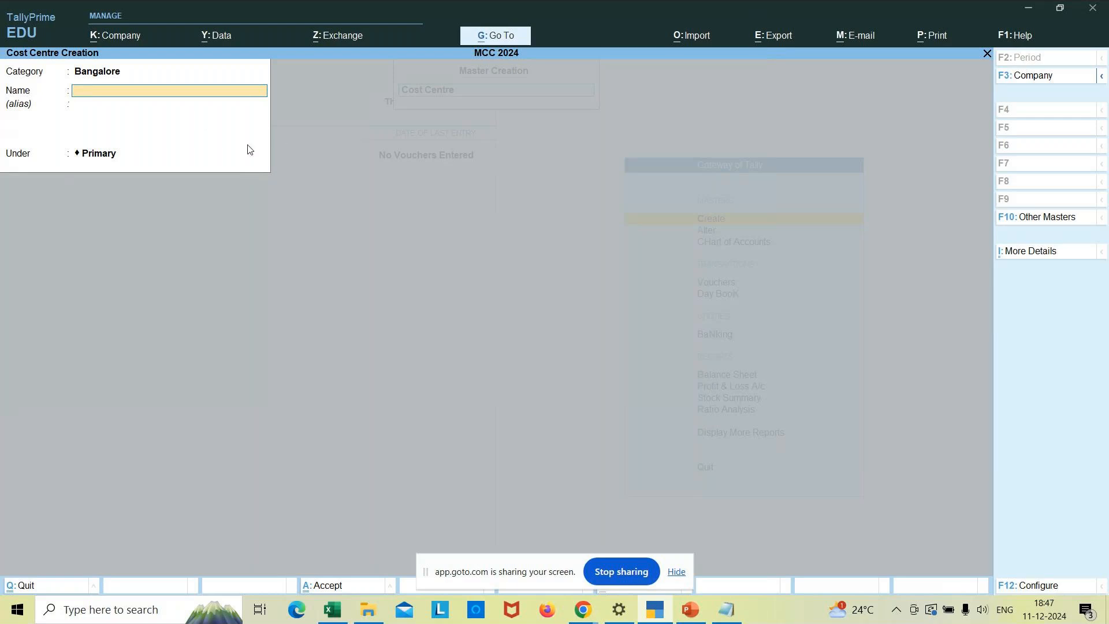
left_click(98, 77)
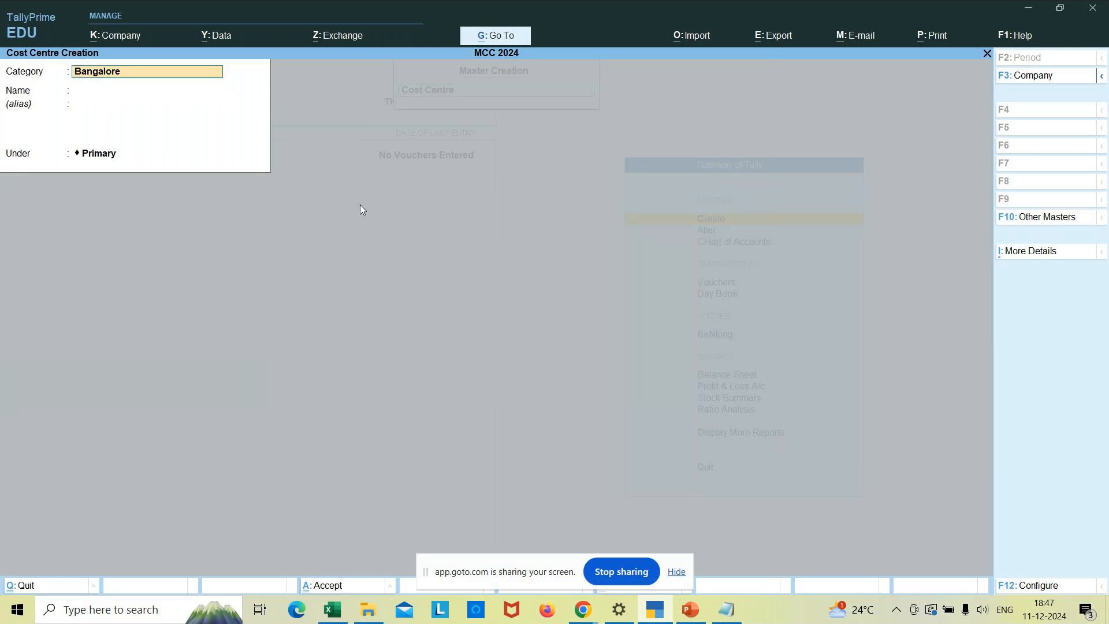
mouse_move(591, 620)
key("Escape")
key("Escape")
key("Return")
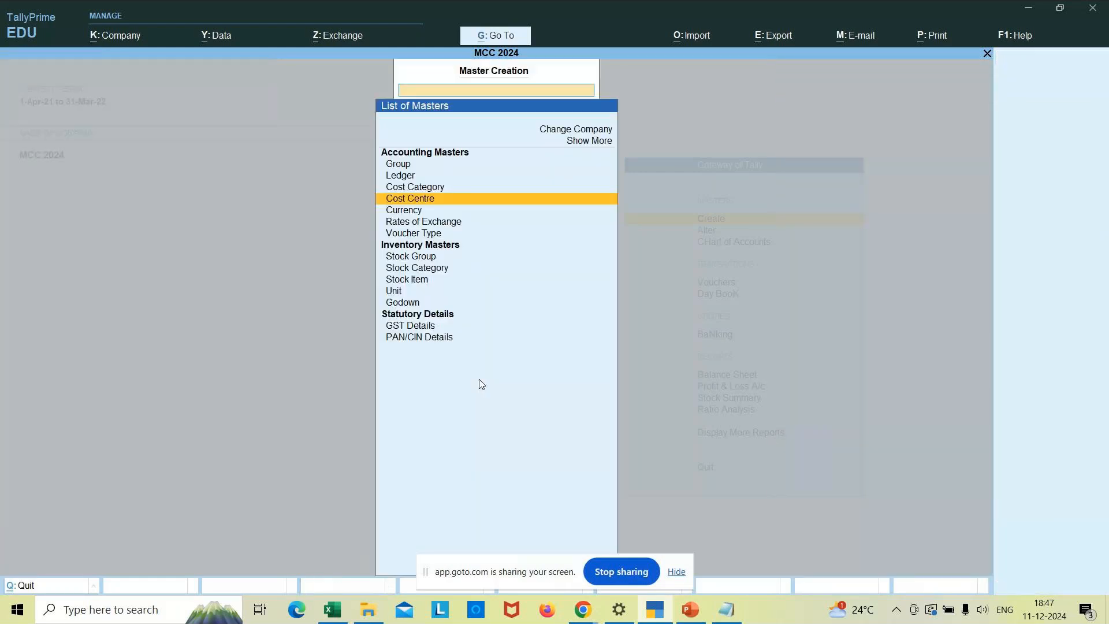
key("Escape")
key("Return")
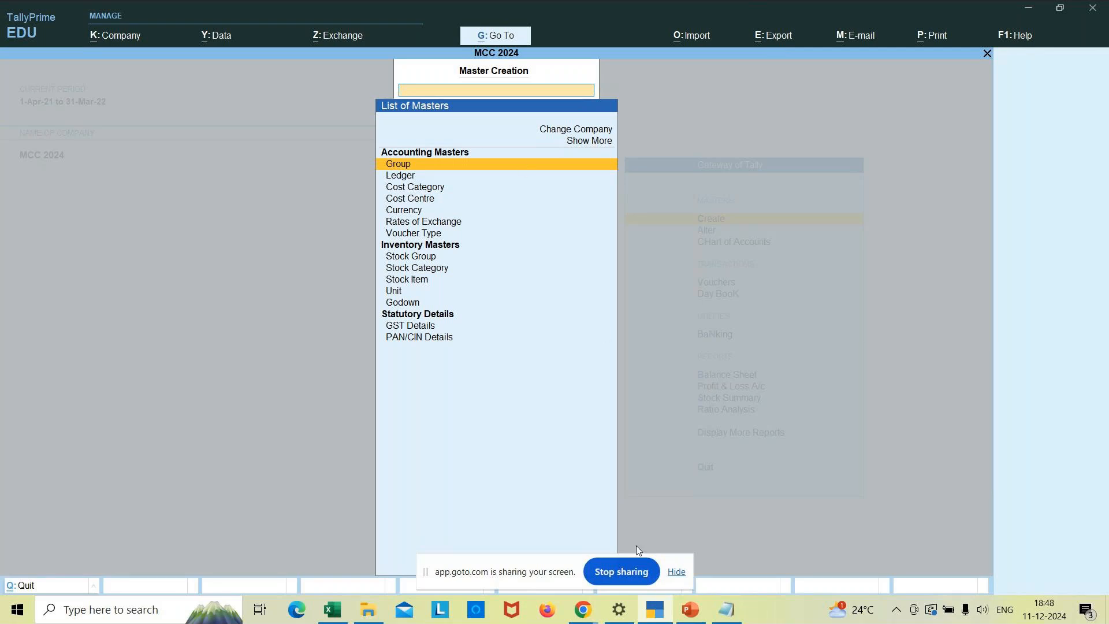
left_click(584, 613)
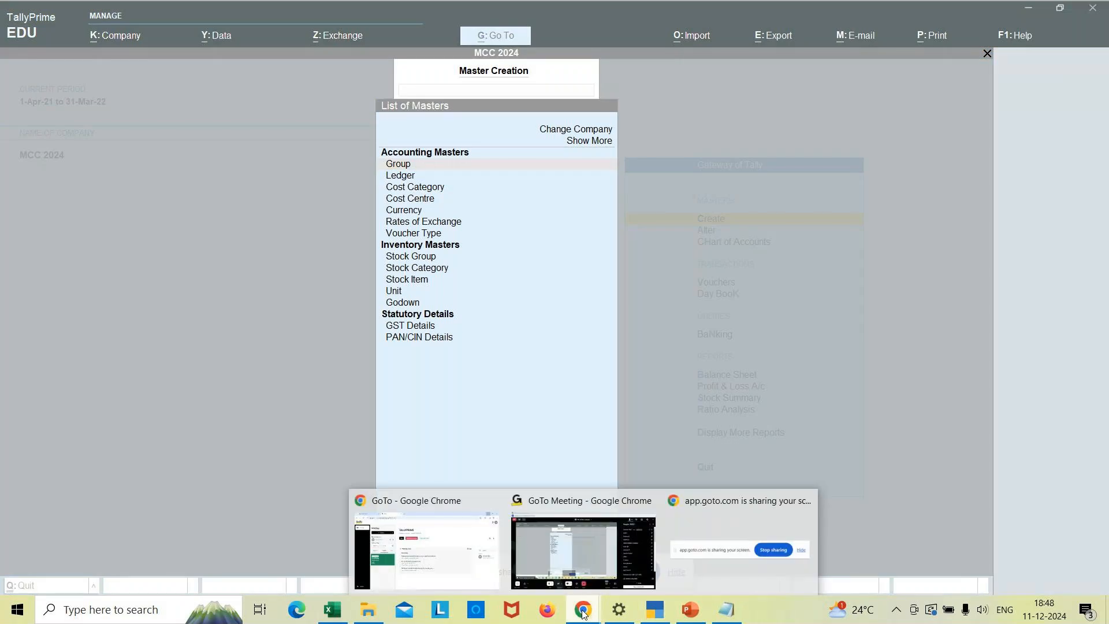
left_click(525, 545)
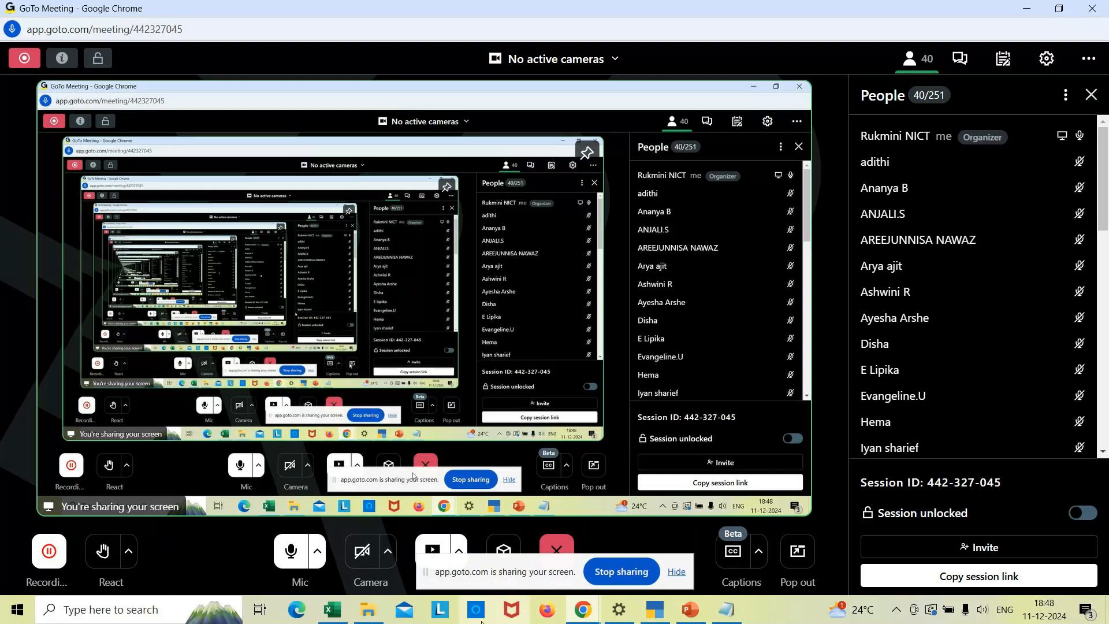
left_click(654, 610)
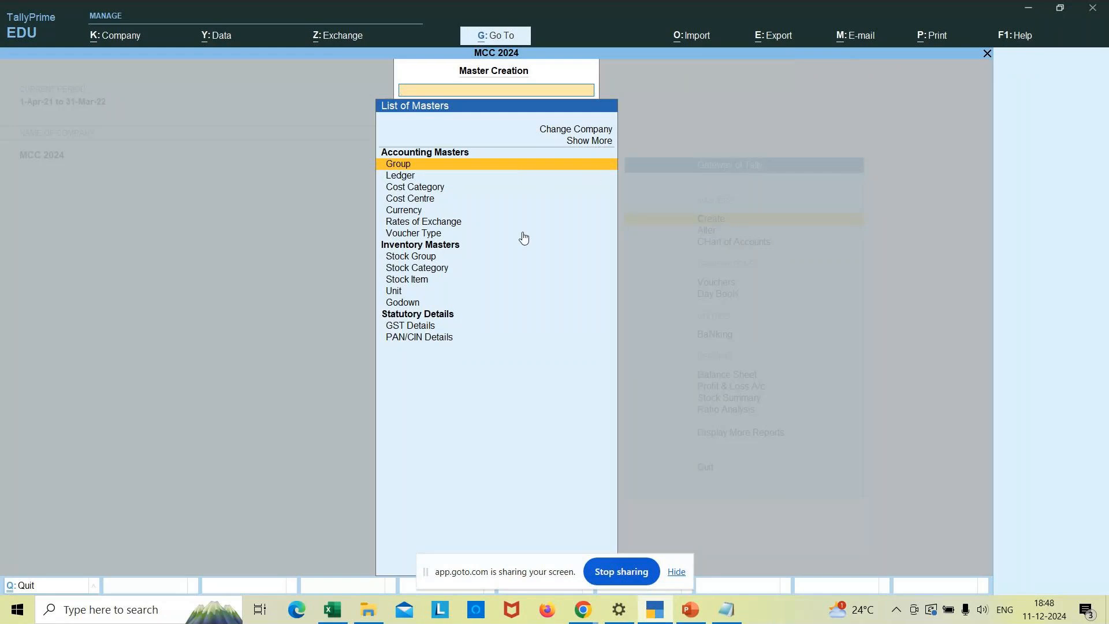
- Expand the masters list to show Budget, Scenario and other types, then return to the Gateway
left_click(595, 147)
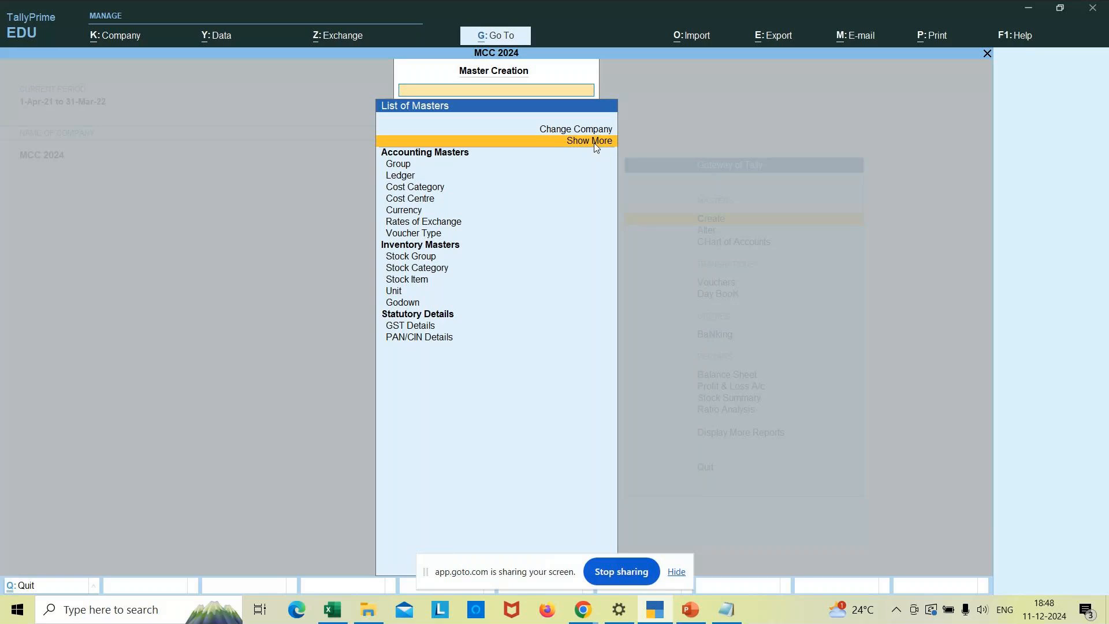
left_click(595, 147)
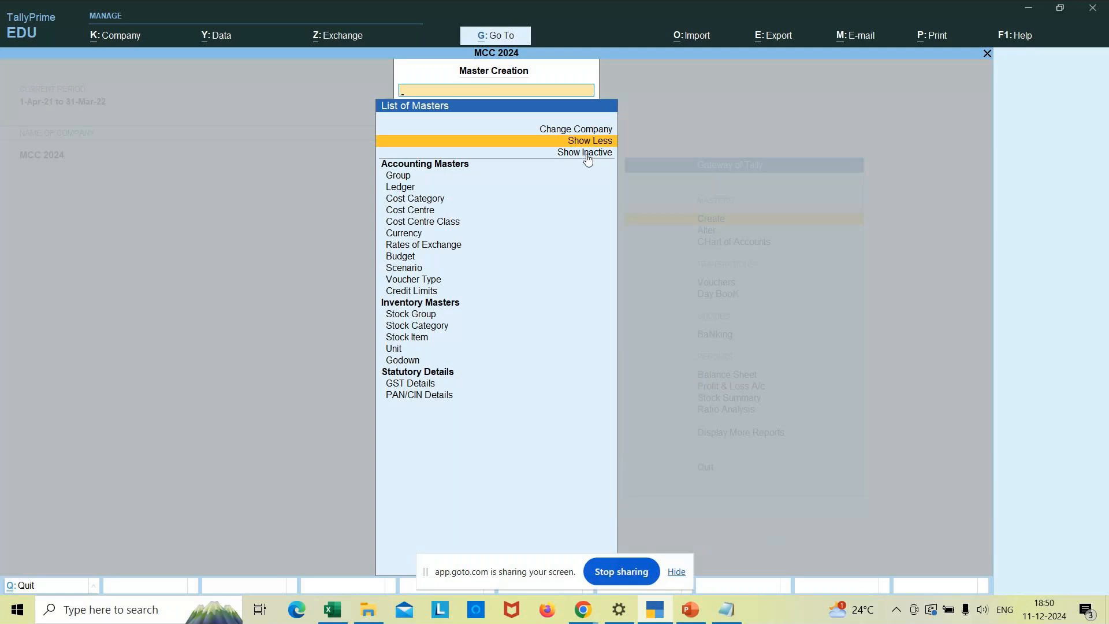
key("Escape")
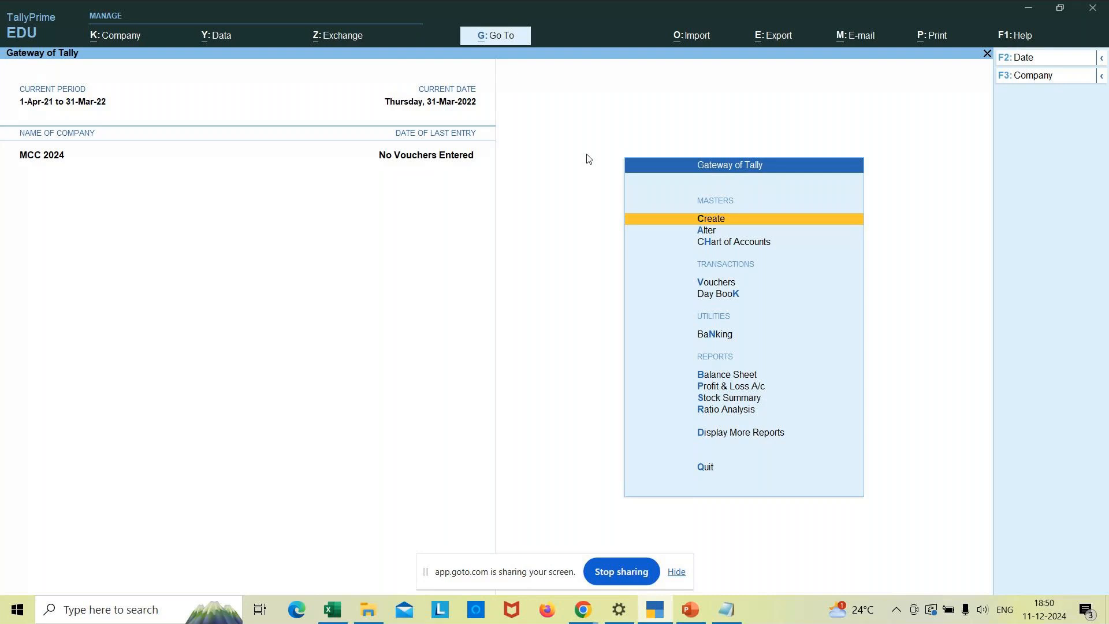
- Start a new cost centre in the Bangalore category
key("Return")
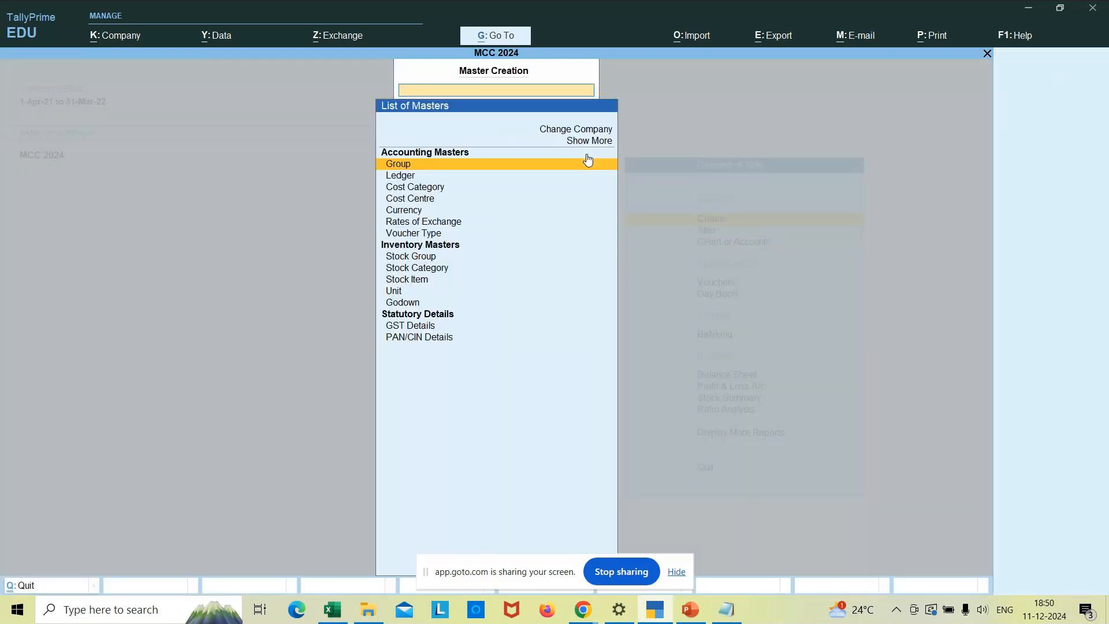
key("Down")
key("Down")
key("Down")
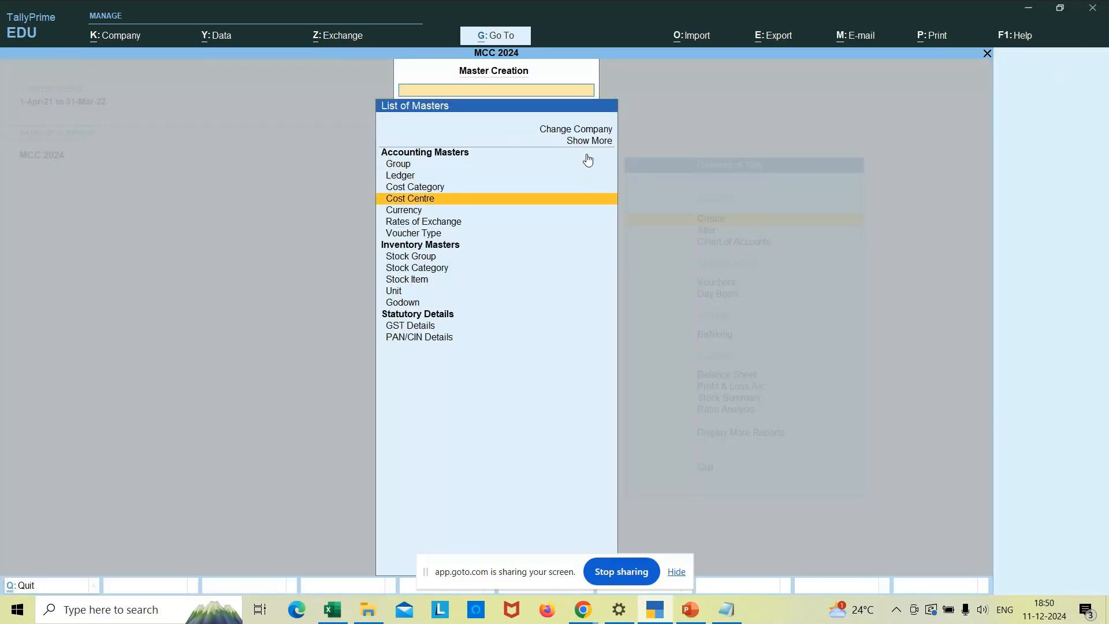
key("Return")
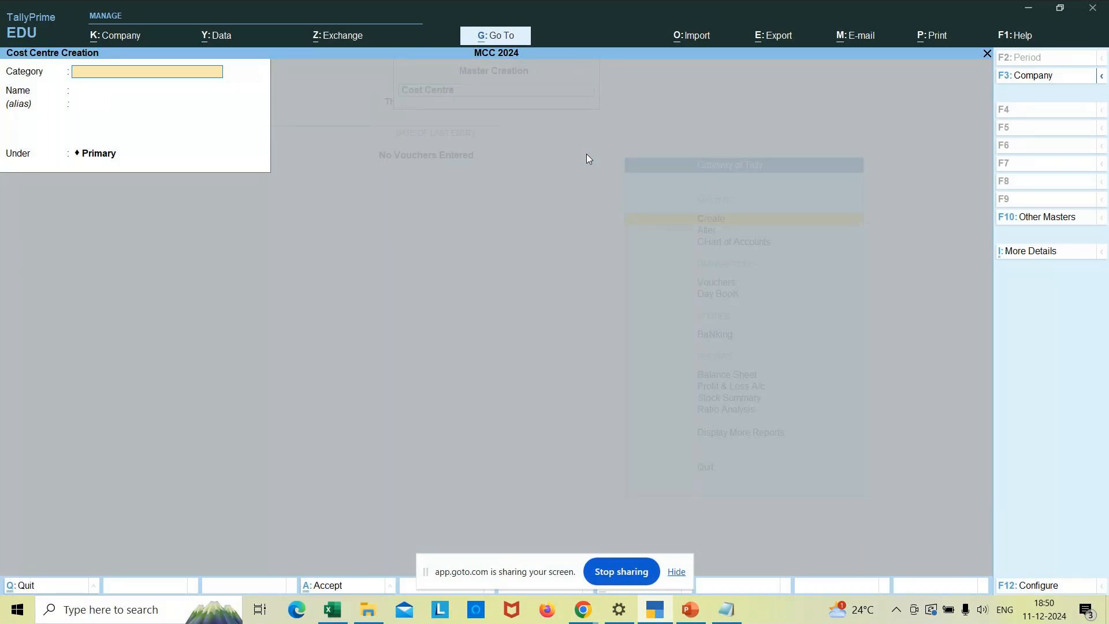
type("Ba")
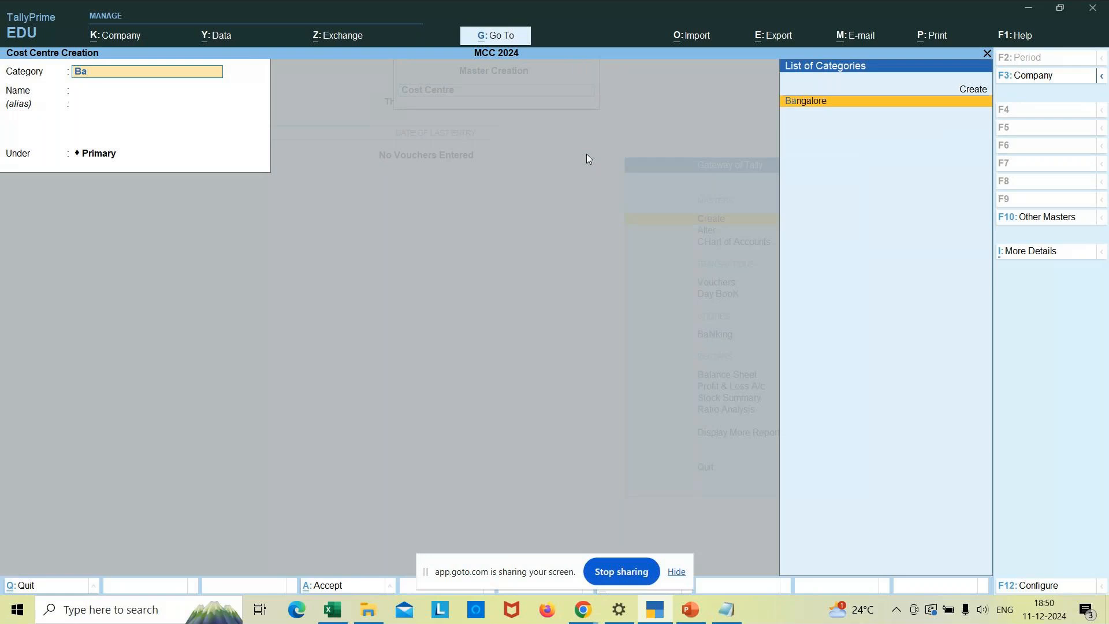
type("nga")
left_click(844, 104)
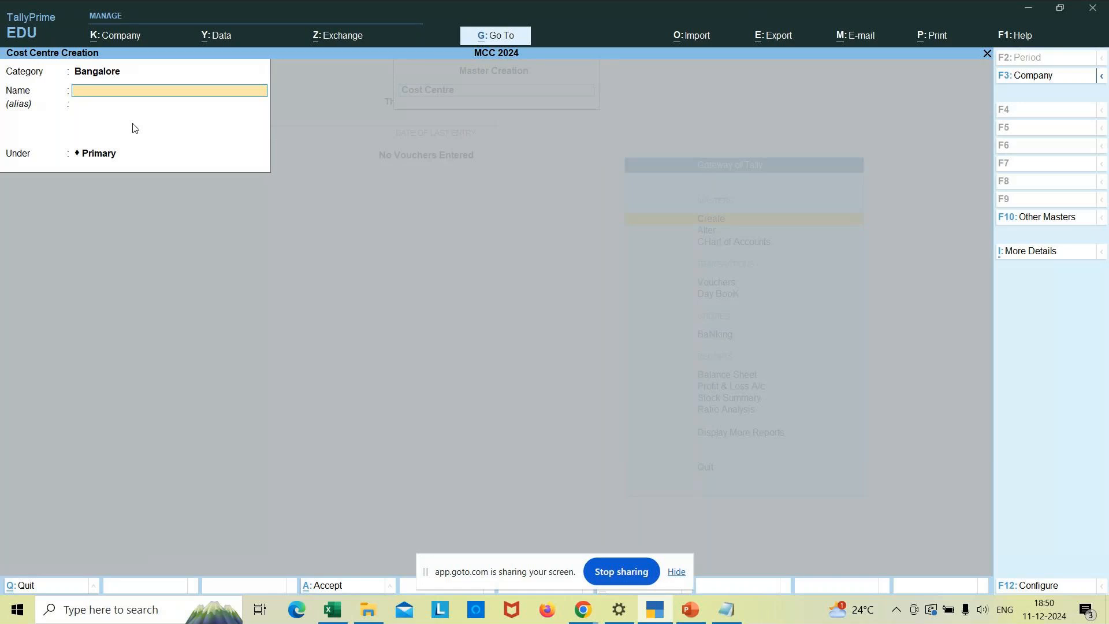
- Name it Jayanagar with a blank alias, keep it under Primary, and save it
type("Jayanagar")
key("Return")
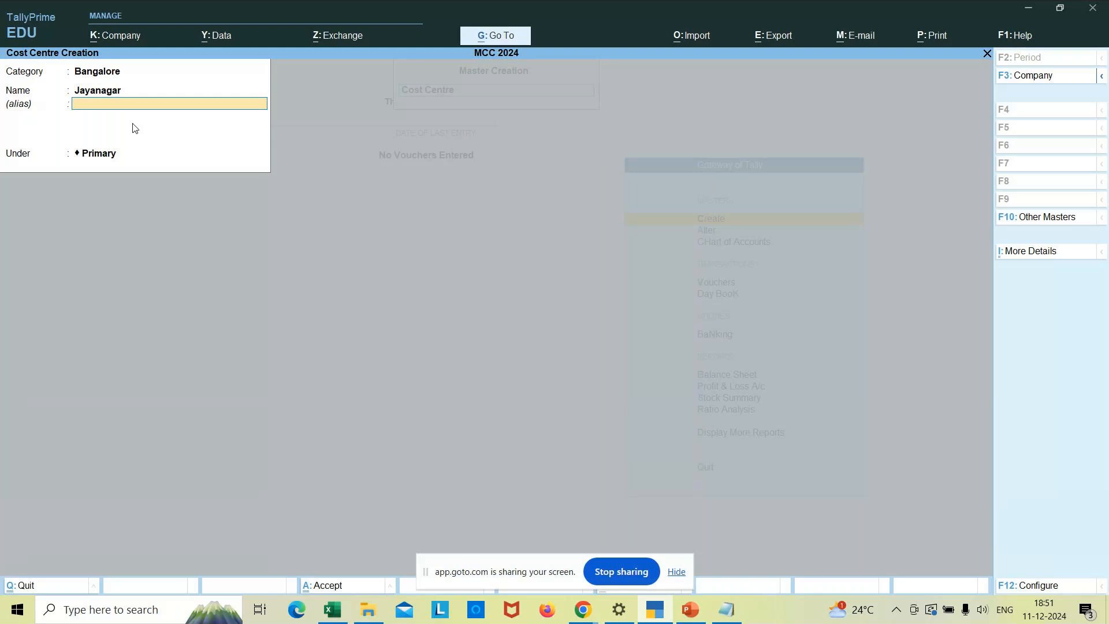
type("Jn")
key("BackSpace")
key("BackSpace")
key("BackSpace")
key("Return")
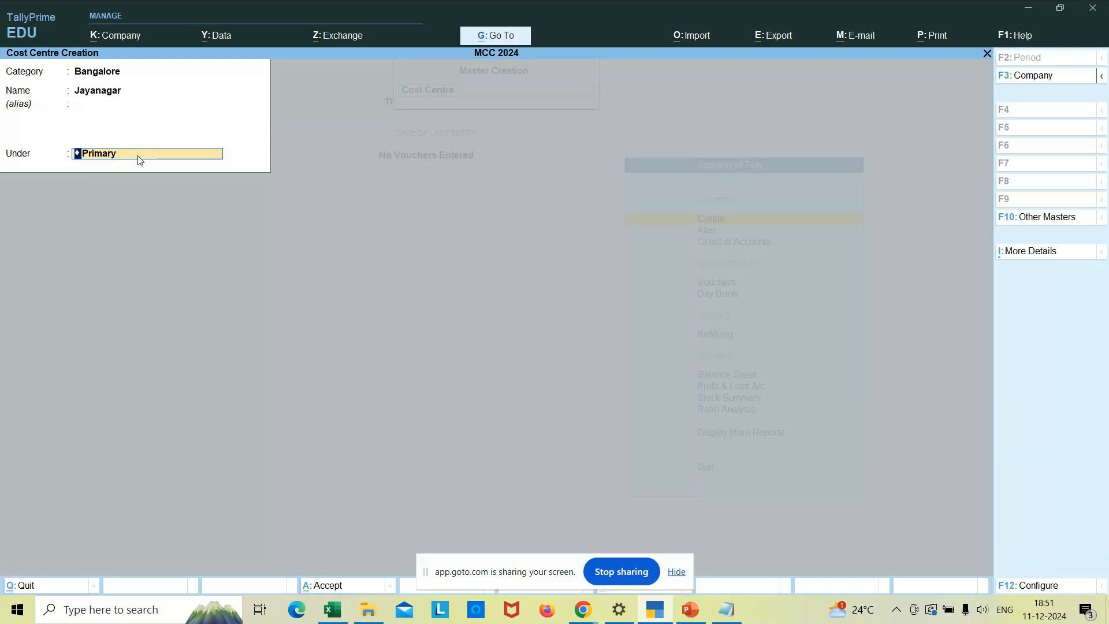
key("Return")
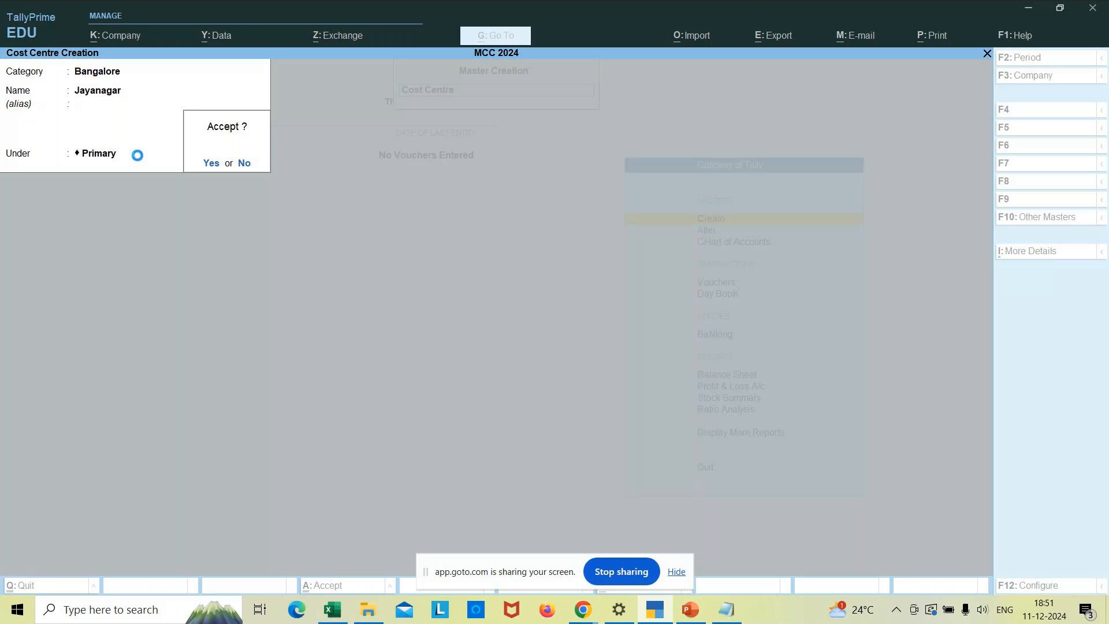
key("Return")
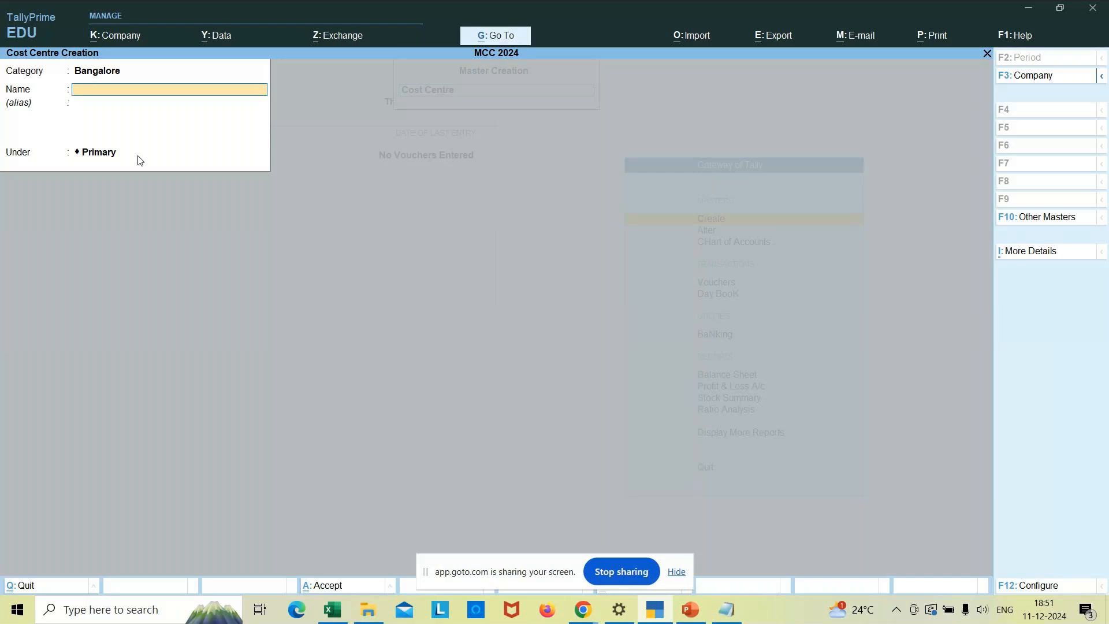
- Quit the cost centre creation form and return to the Gateway of Tally
key("Escape")
key("y")
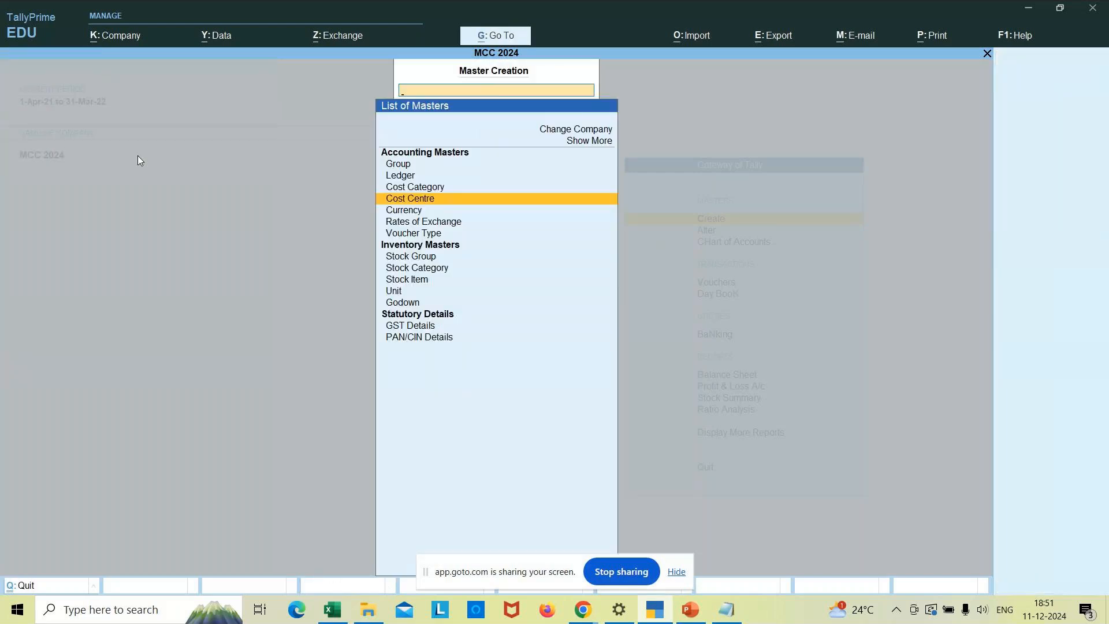
key("Escape")
- Confirm in the Chart of Accounts cost centre list that Jayanagar is saved under Bangalore
key("Down")
key("Down")
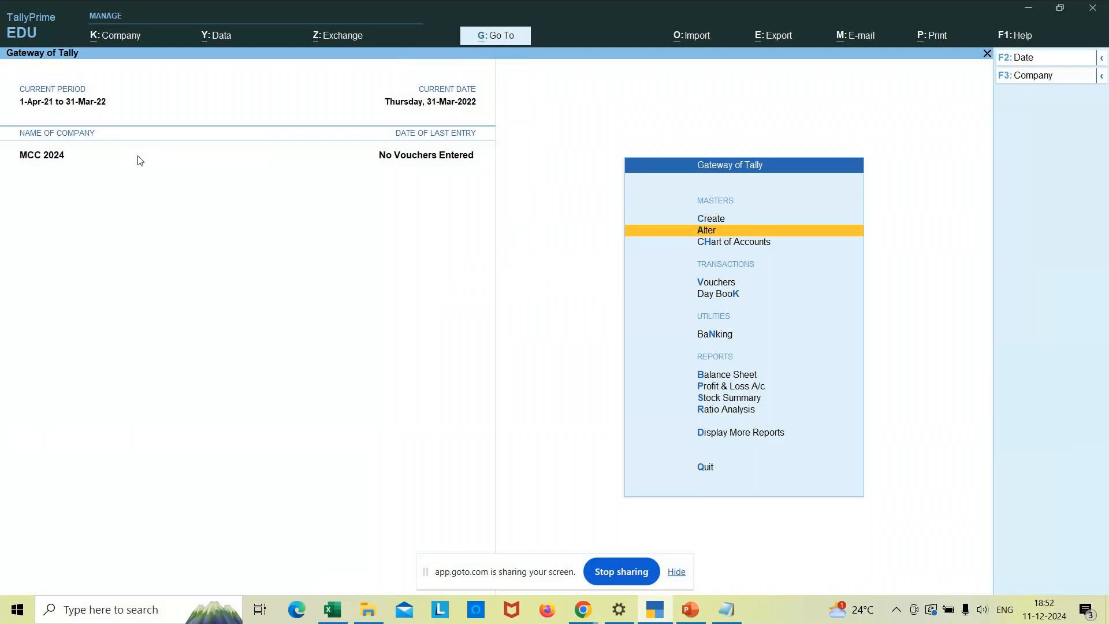
key("Return")
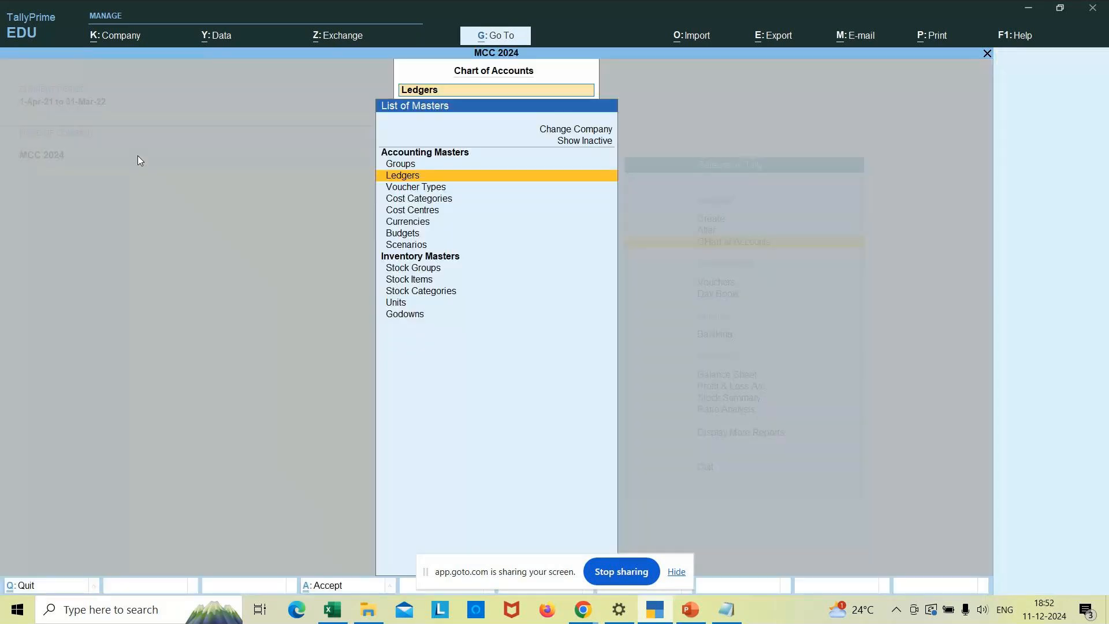
key("Down")
key("Down")
key("Down")
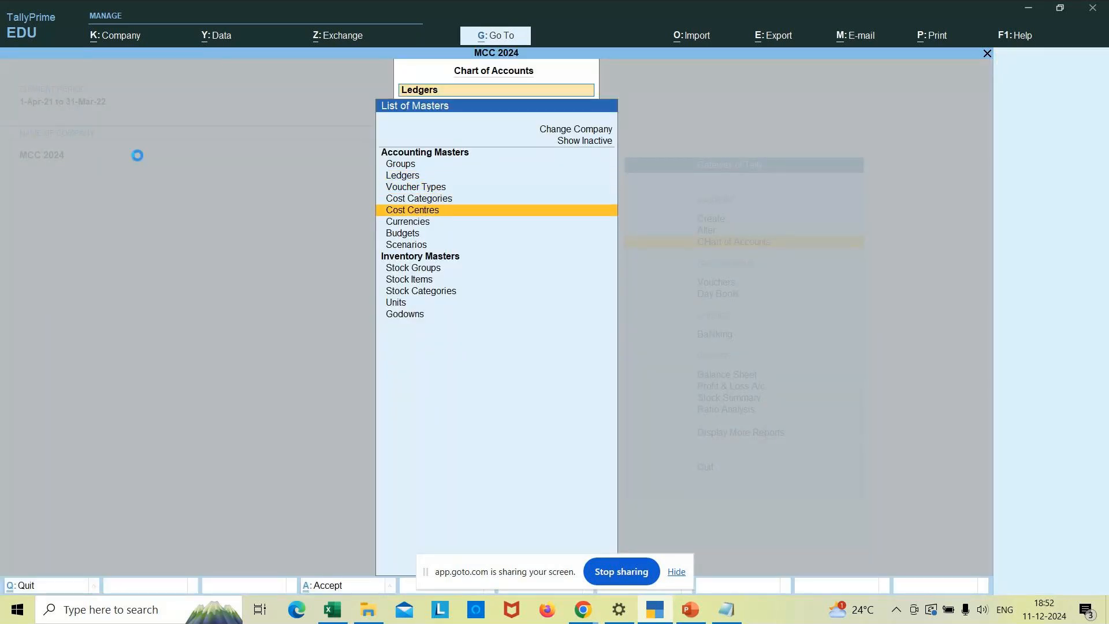
key("Return")
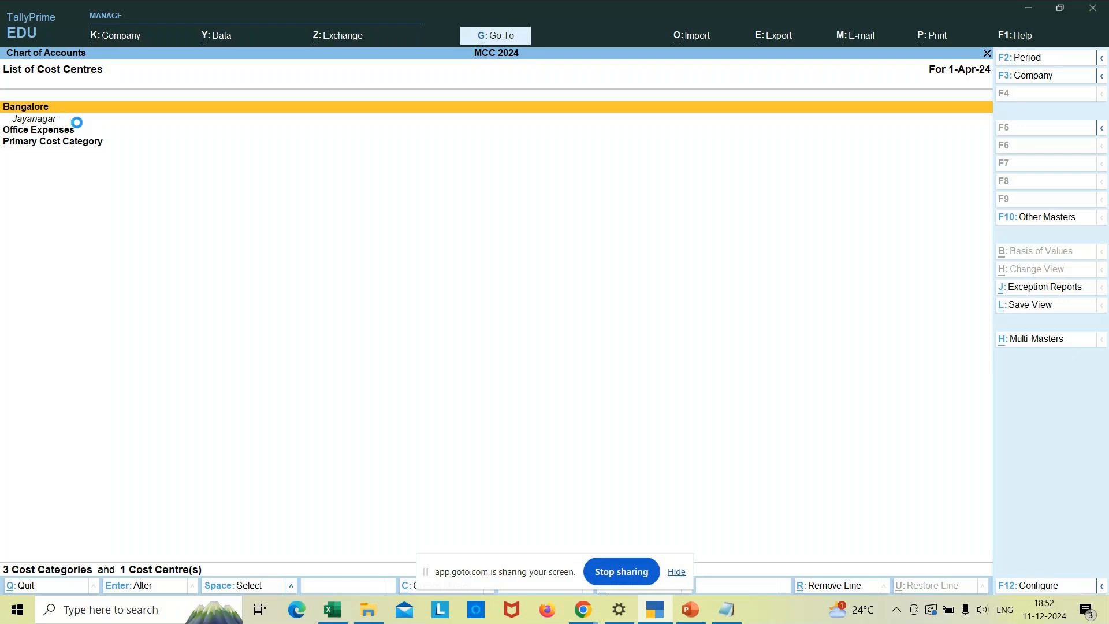
key("Escape")
key("Escape")
key("Up")
key("Up")
key("Down")
key("Down")
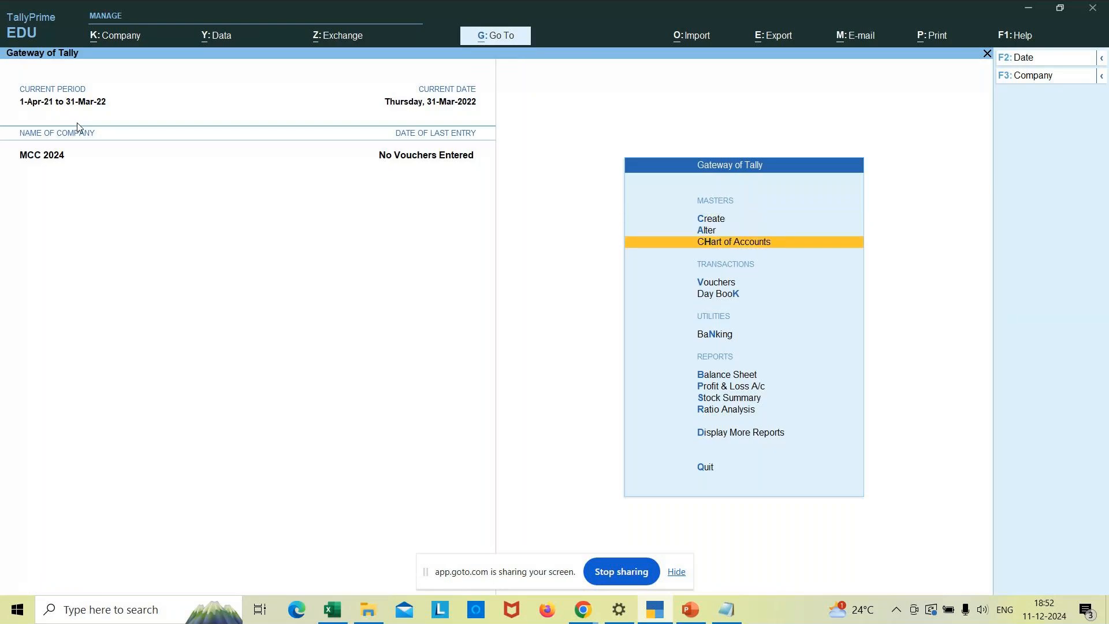
key("Up")
key("Up")
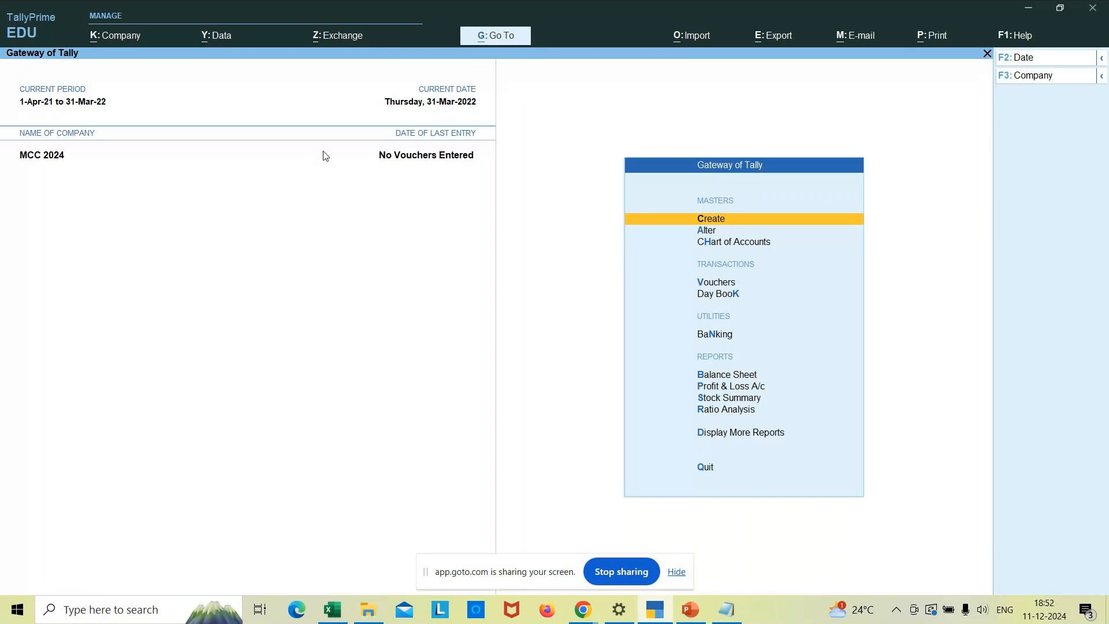
- Create the Jp Nagar cost centre under Primary with no alias
key("Return")
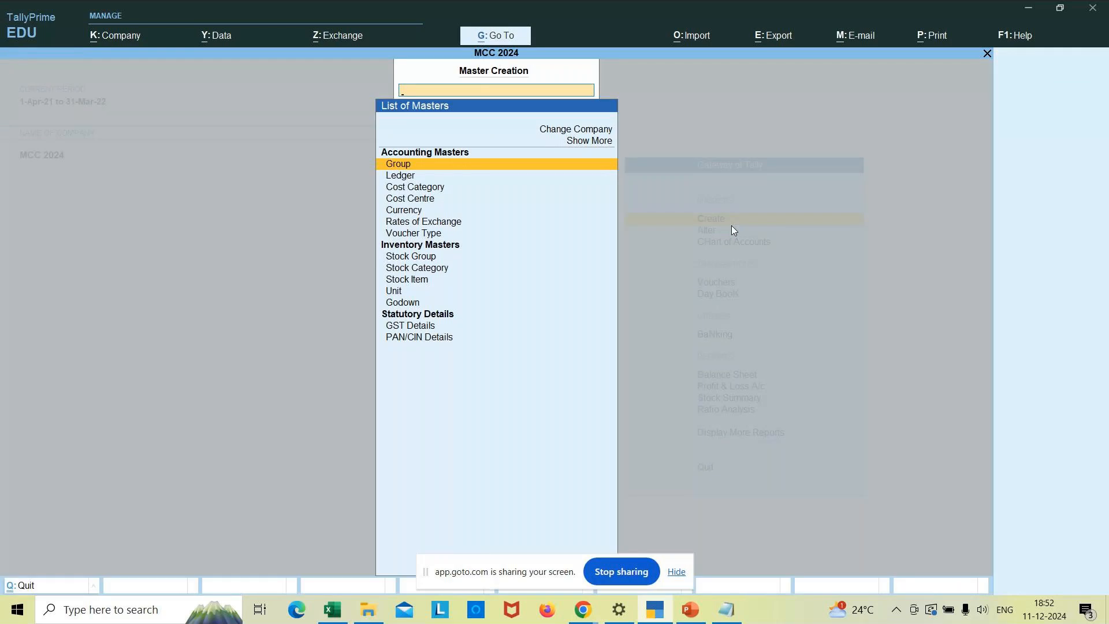
key("Down")
key("Down")
key("Down")
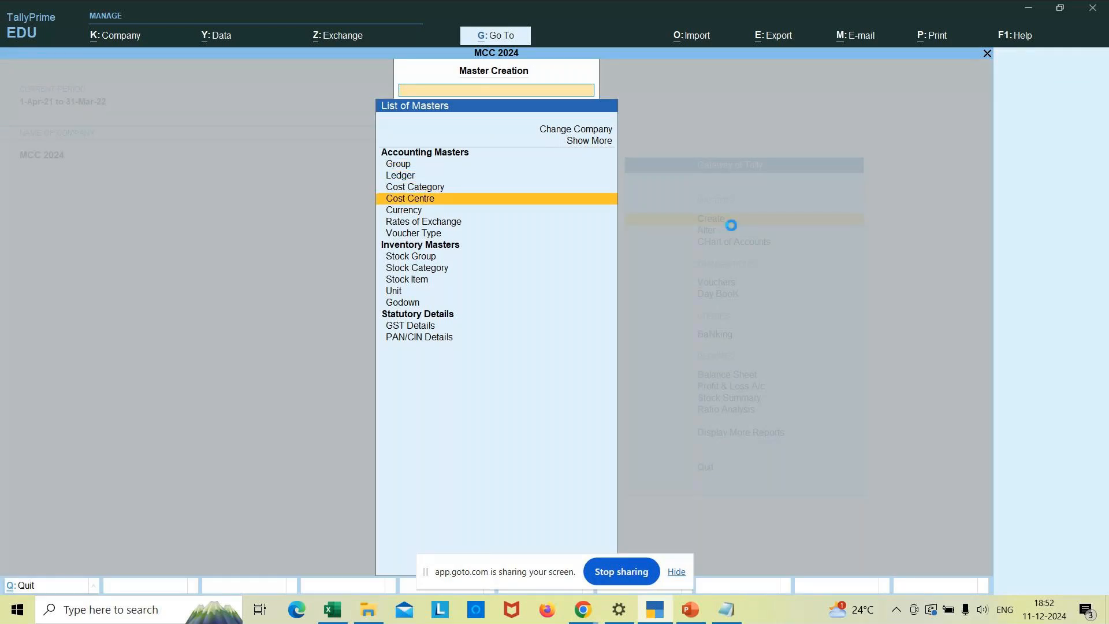
key("Return")
type("Jp Nagar")
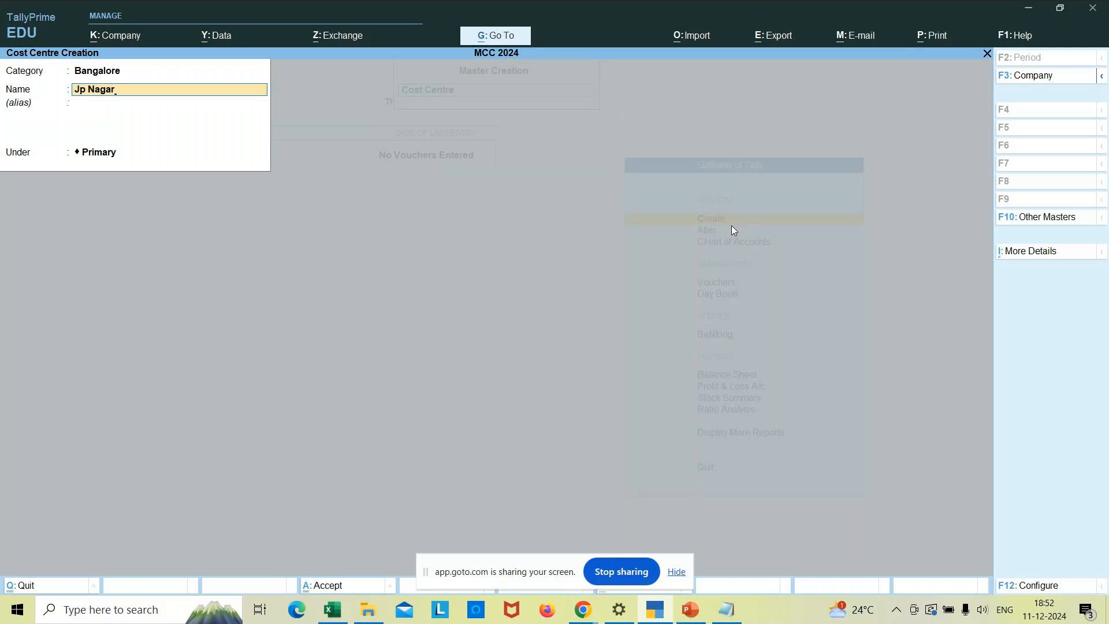
key("Return")
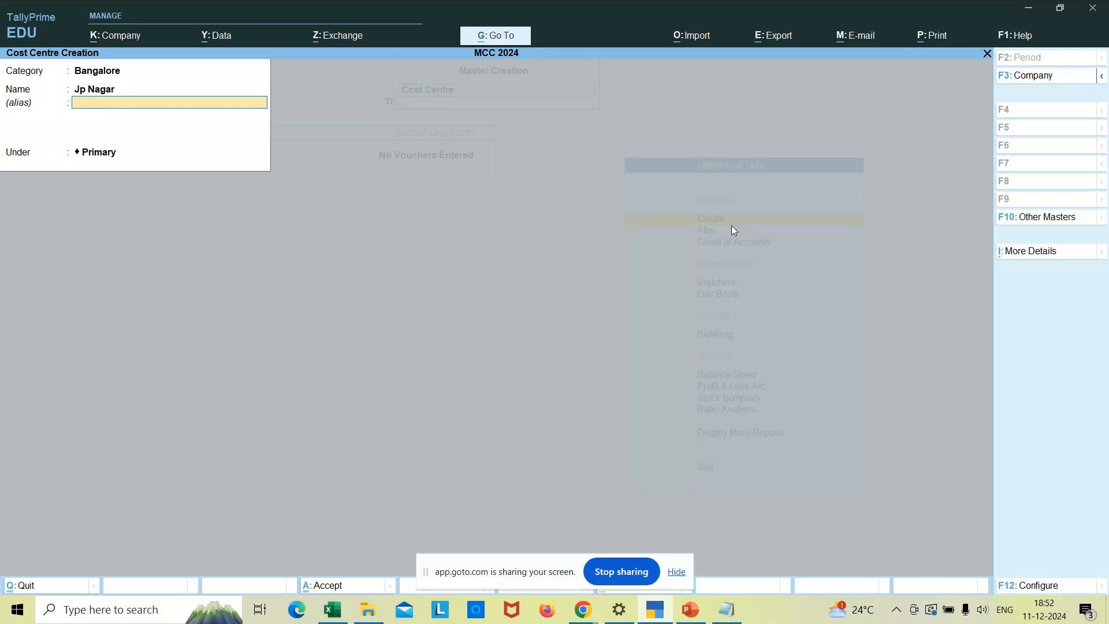
key("Return")
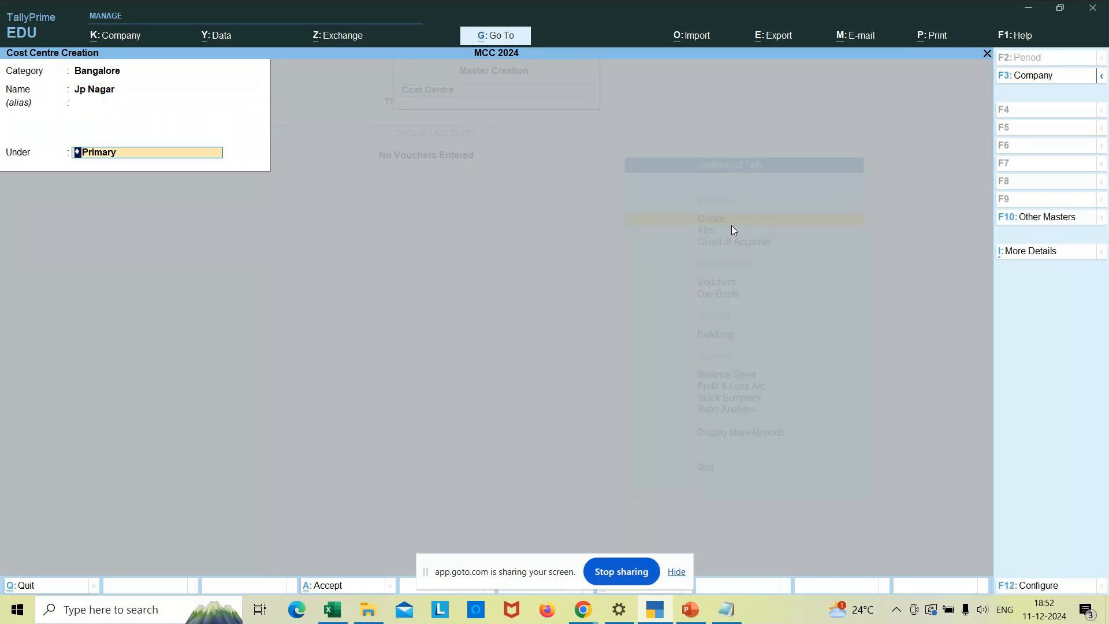
key("Return")
- Add Koramangala as another cost centre under Primary, then quit back to the Gateway
key("Return")
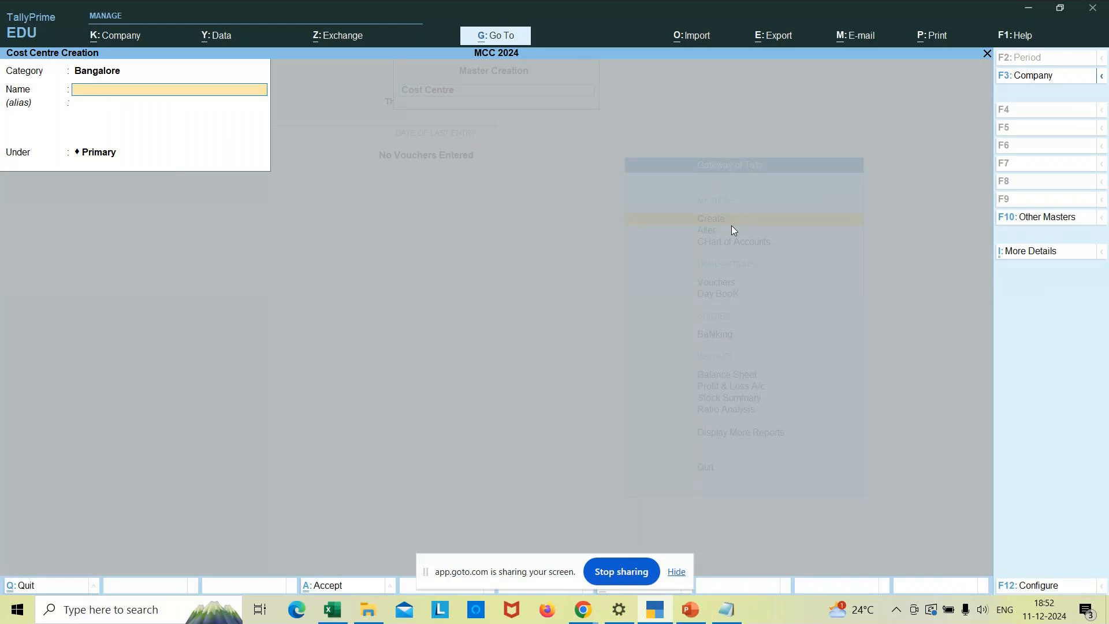
type("Koramangala")
key("Return")
key("Return")
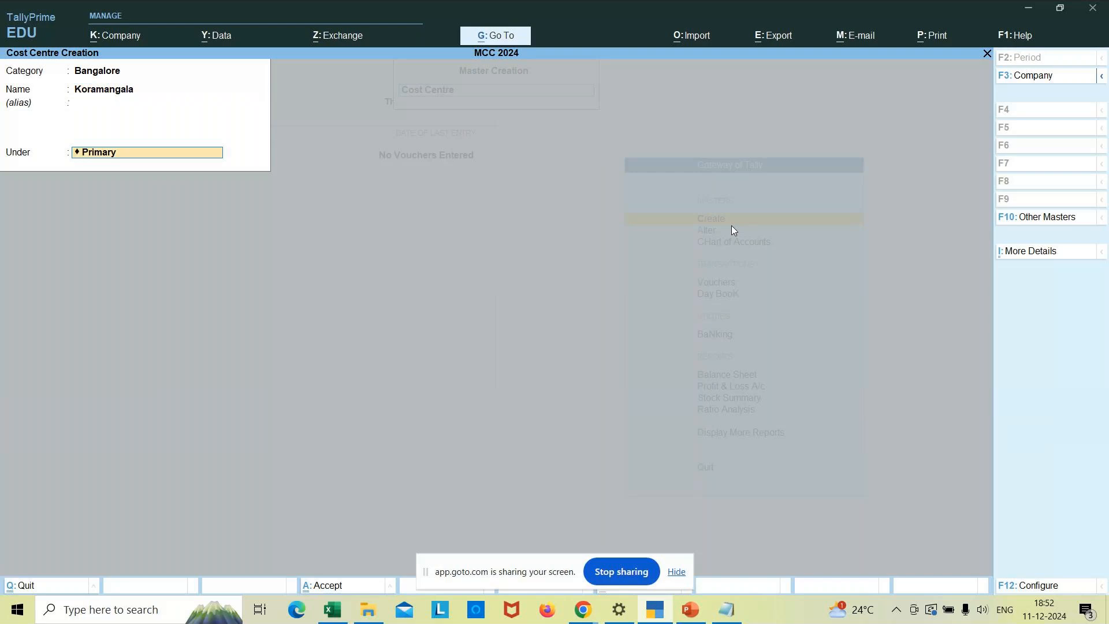
key("Return")
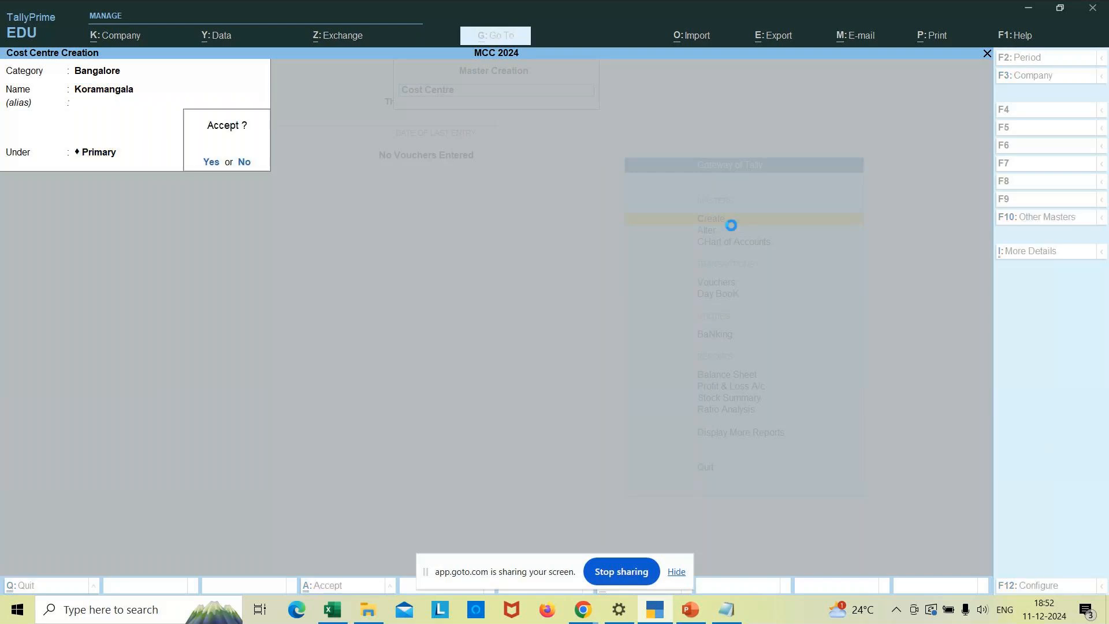
key("Return")
key("Escape")
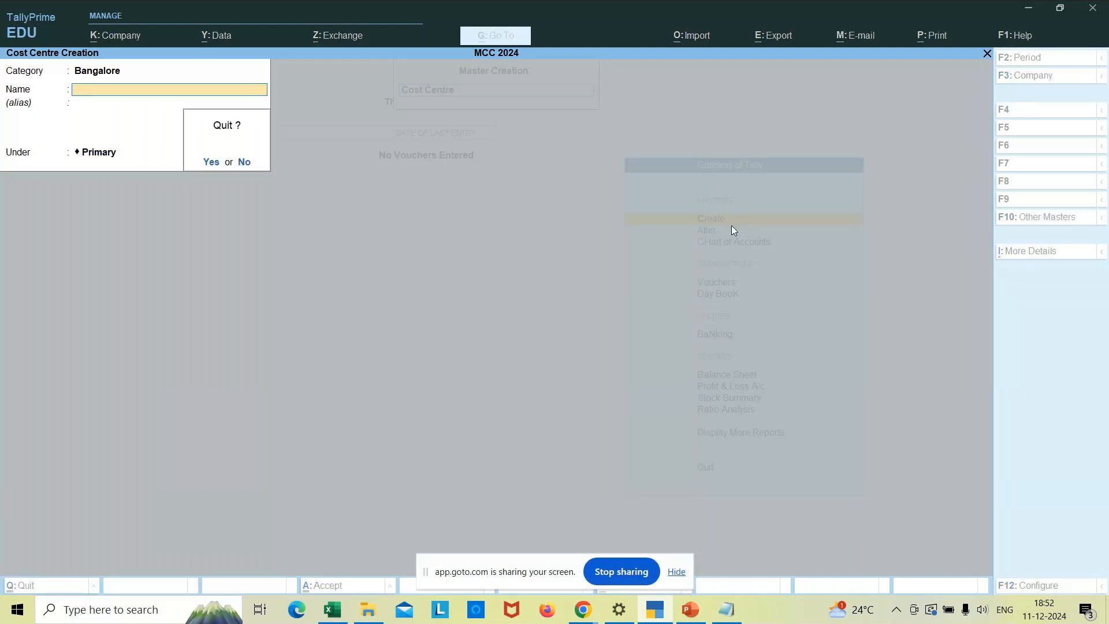
key("Return")
key("Escape")
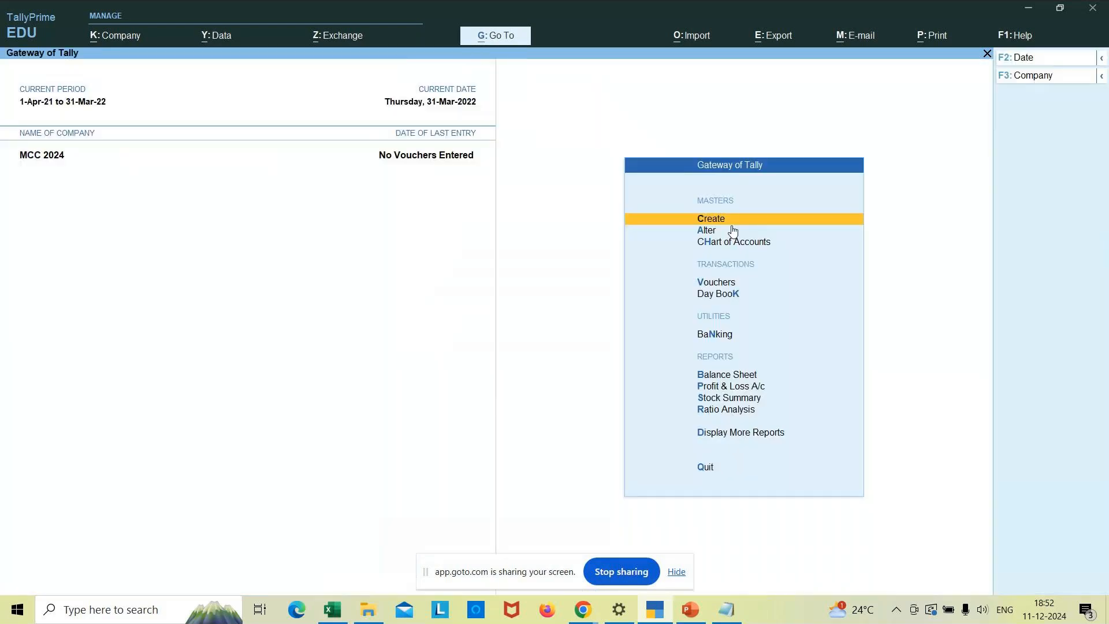
- Open Chart of Accounts > Cost Centres to list Jayanagar, Jp Nagar and Koramangala under Bangalore
key("Down")
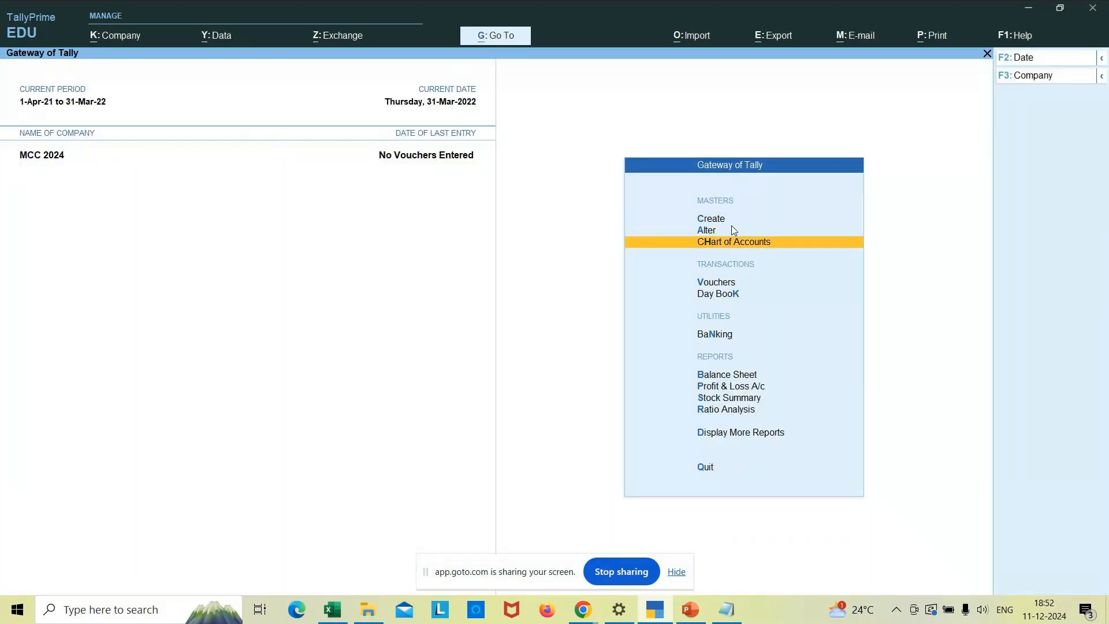
key("Return")
key("Down")
key("Down")
key("Down")
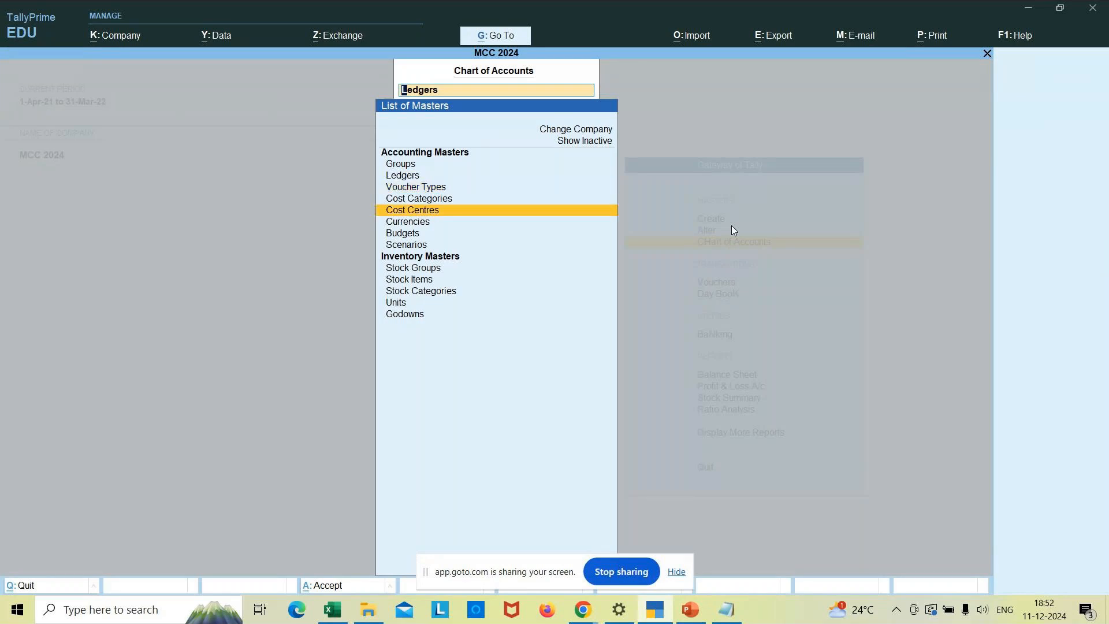
key("Return")
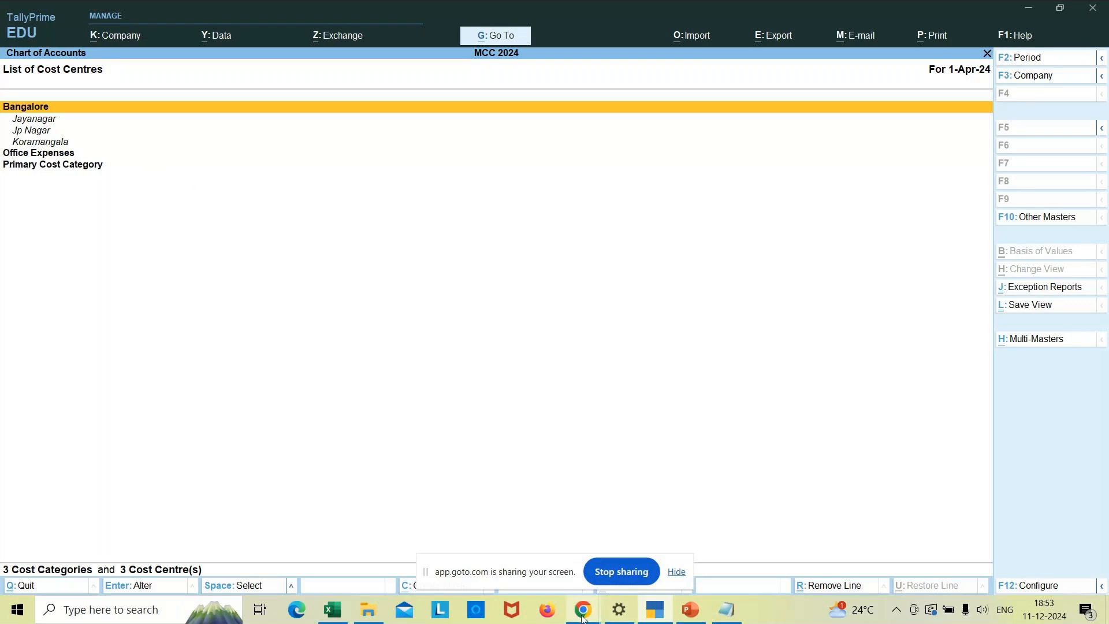
mouse_move(582, 616)
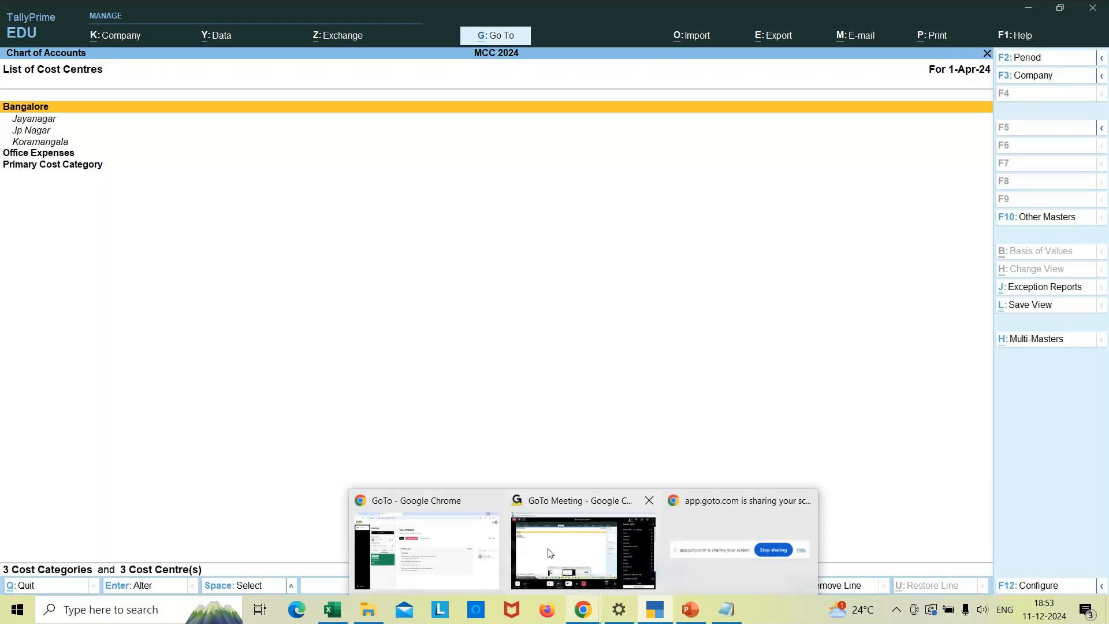
mouse_move(555, 553)
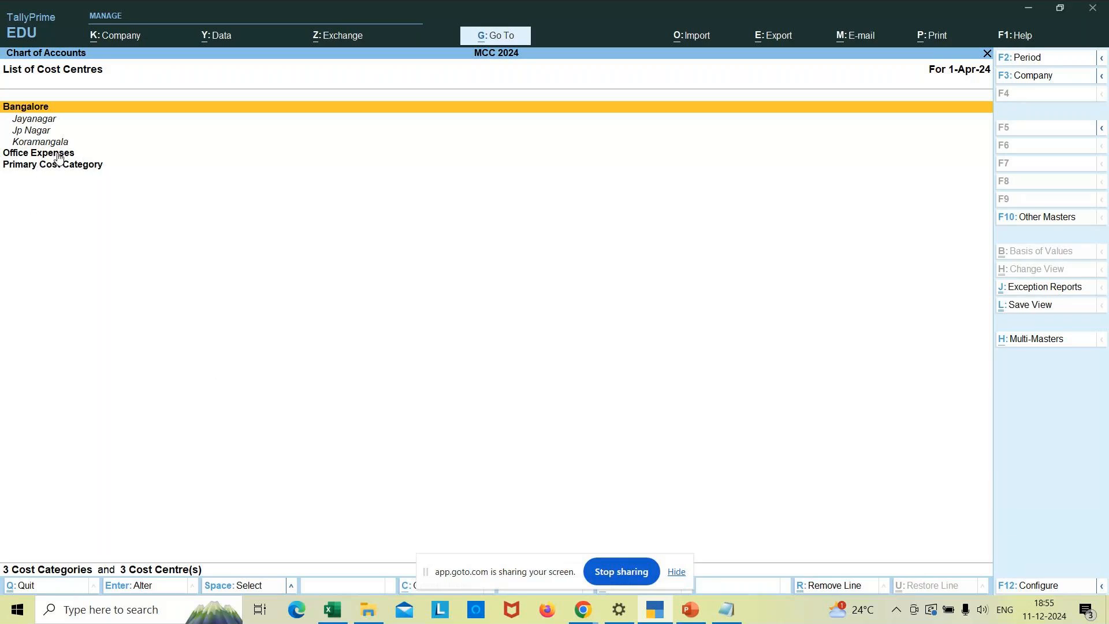
- Return to the main menu and start creating a new cost centre
key("Escape")
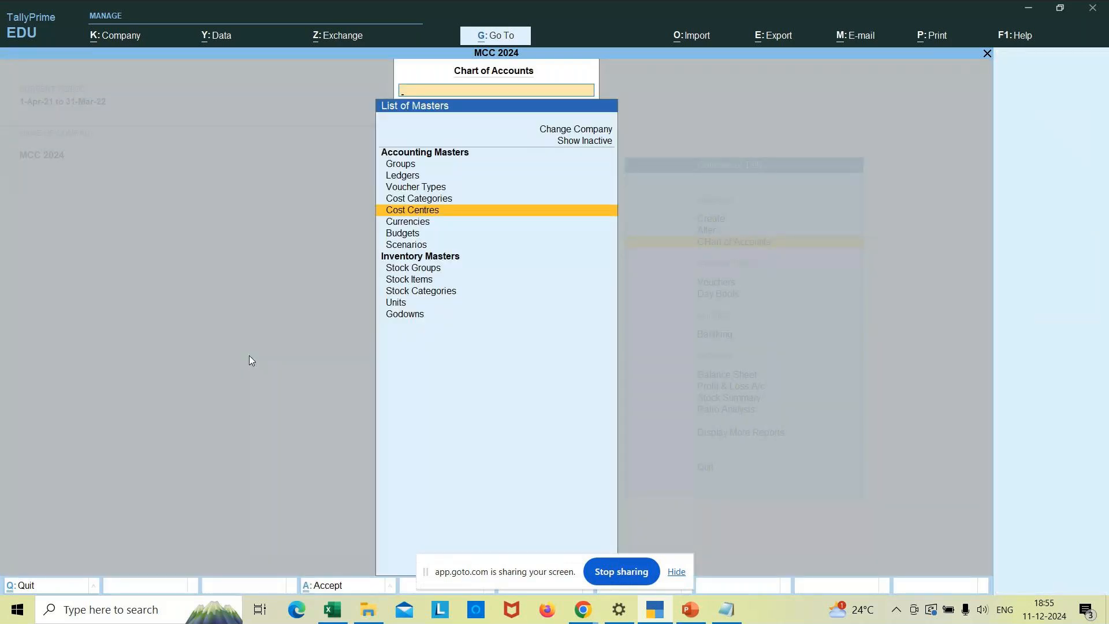
key("Escape")
key("Up")
key("Up")
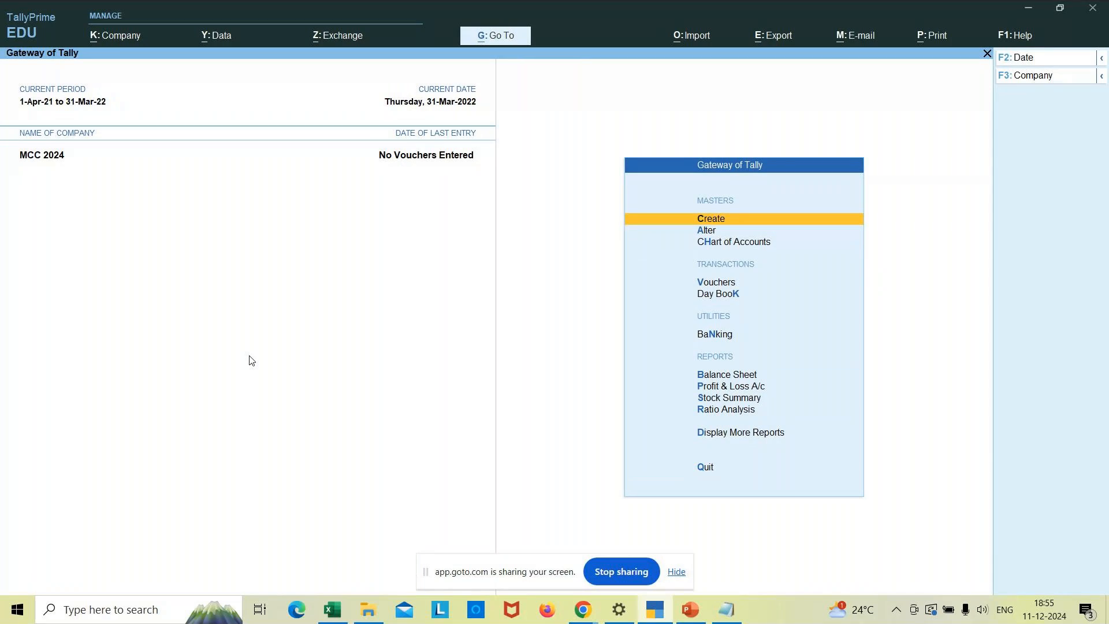
key("Return")
key("Down")
key("Down")
key("Down")
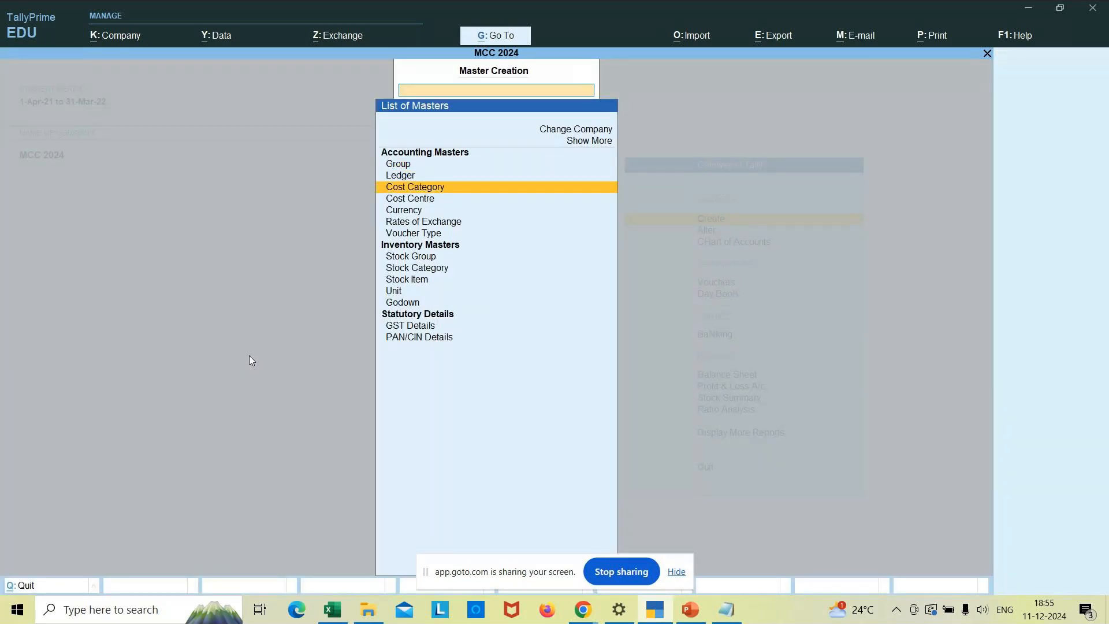
key("Return")
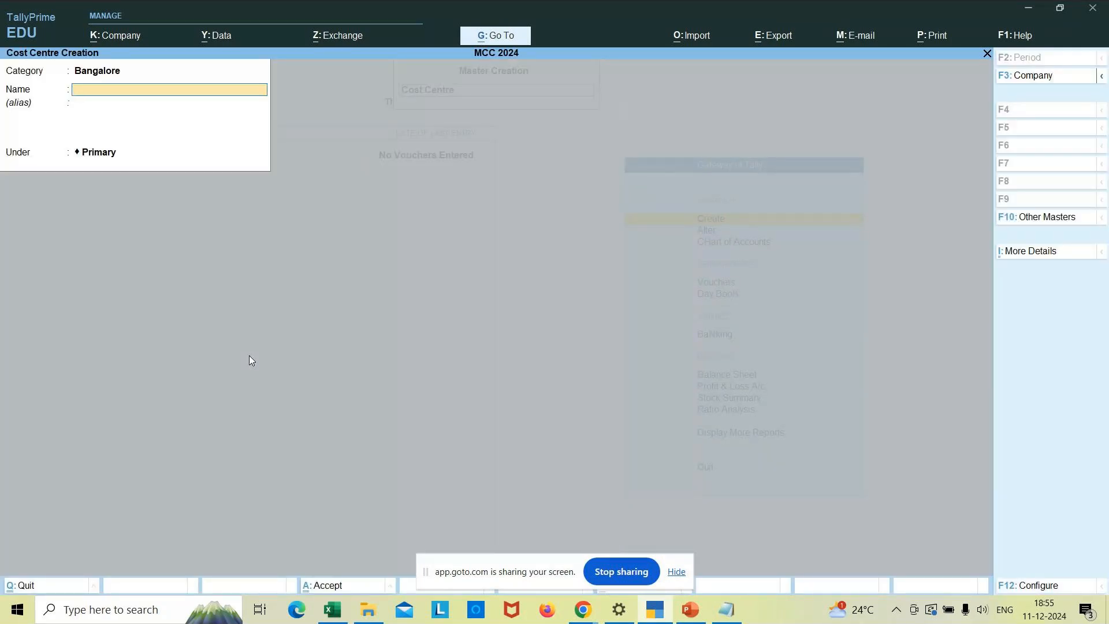
- Create the Repair Charges cost centre in the Office Expenses category
left_click(106, 75)
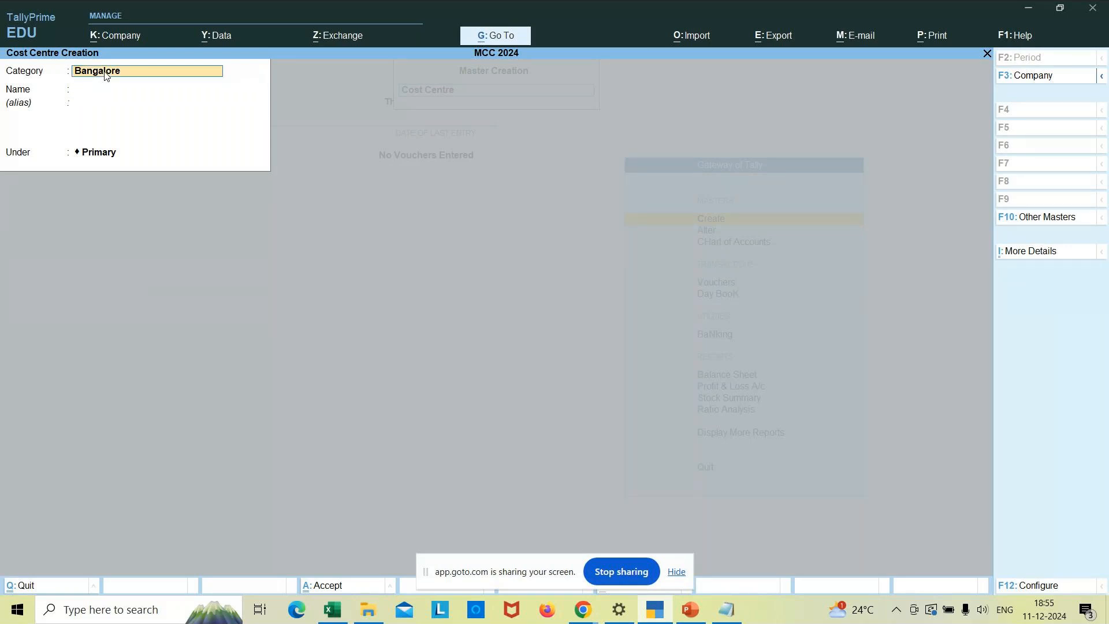
type("O")
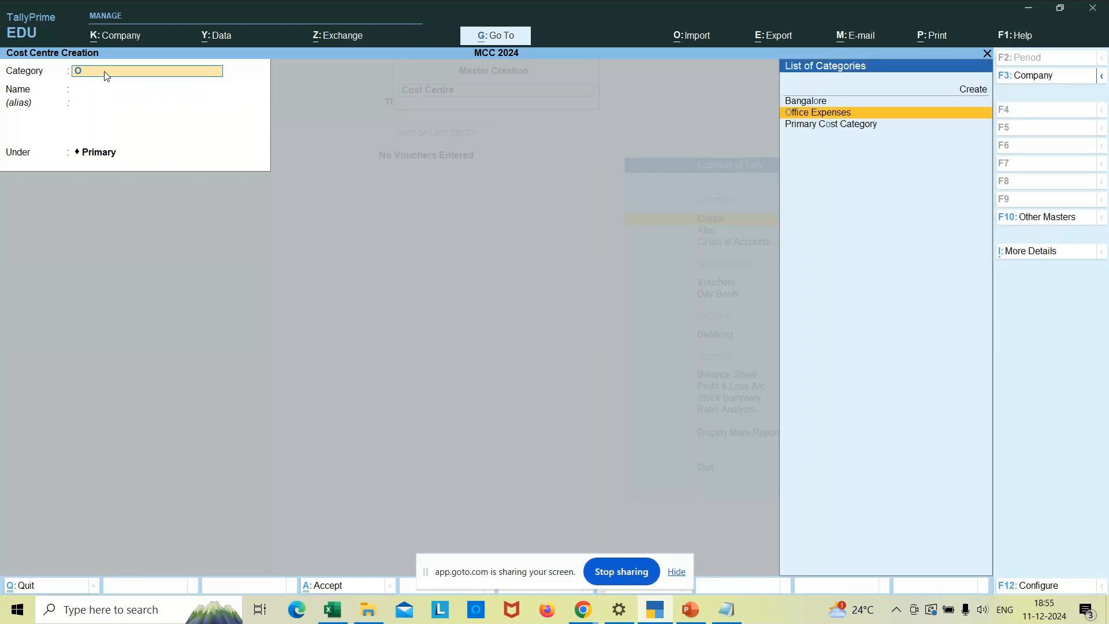
type("ffice")
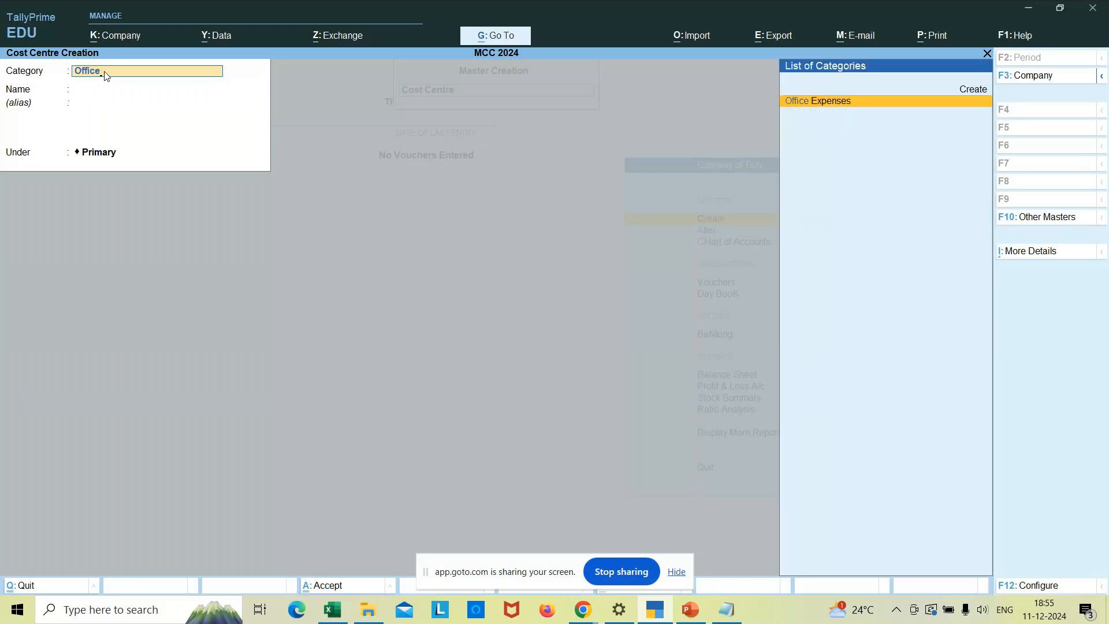
left_click(866, 102)
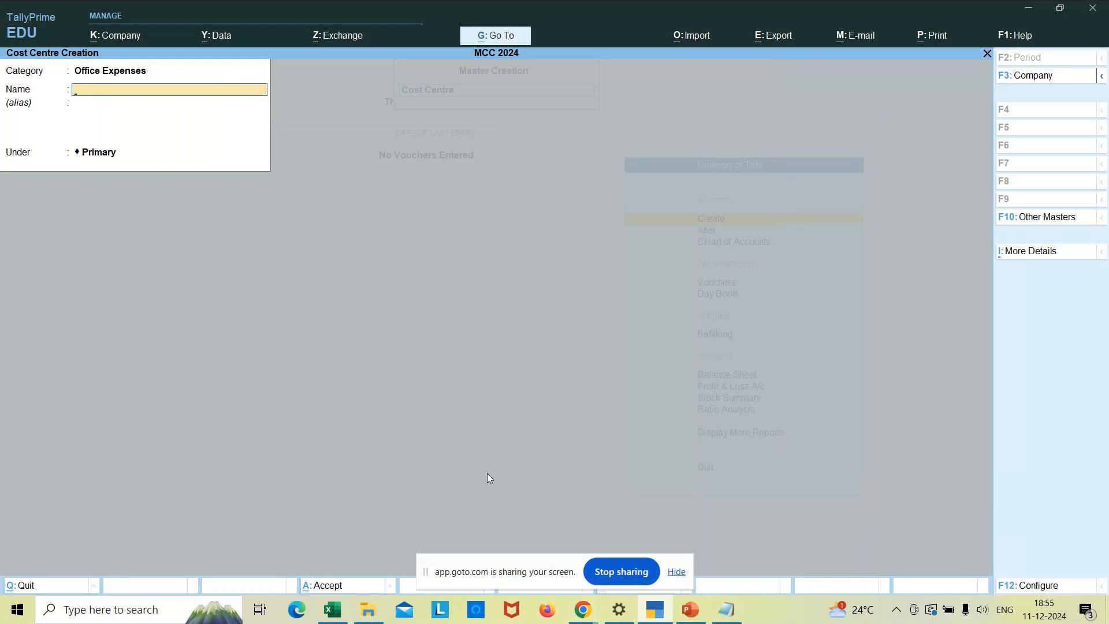
type("Repair Charges")
key("Return")
key("Return")
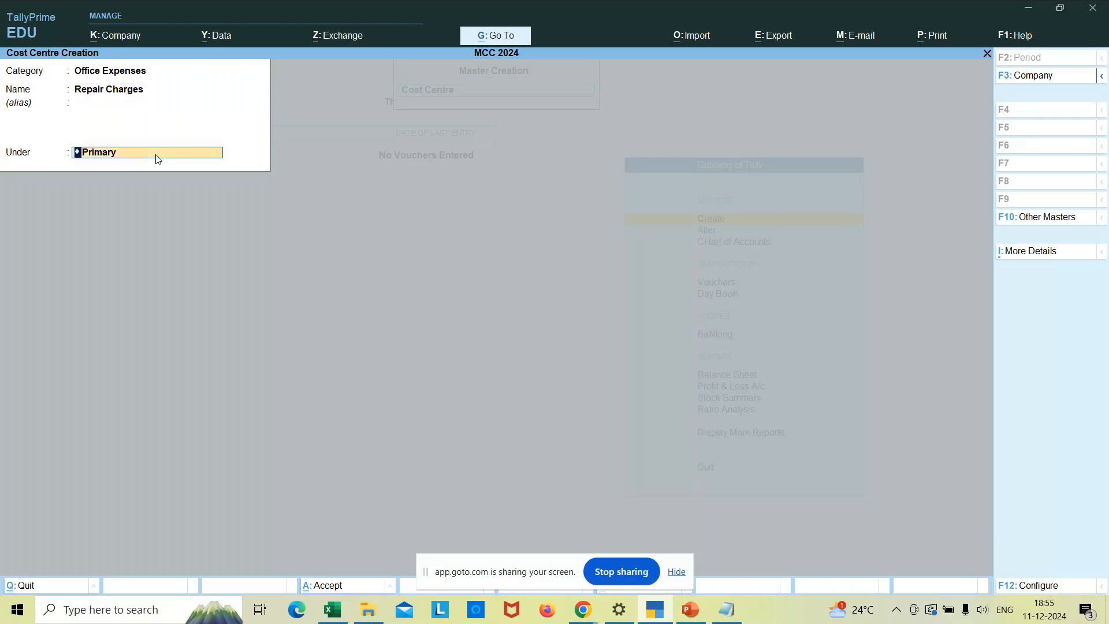
key("Return")
- Add Electricity and Refreshment cost centres, then leave the creation form
key("Return")
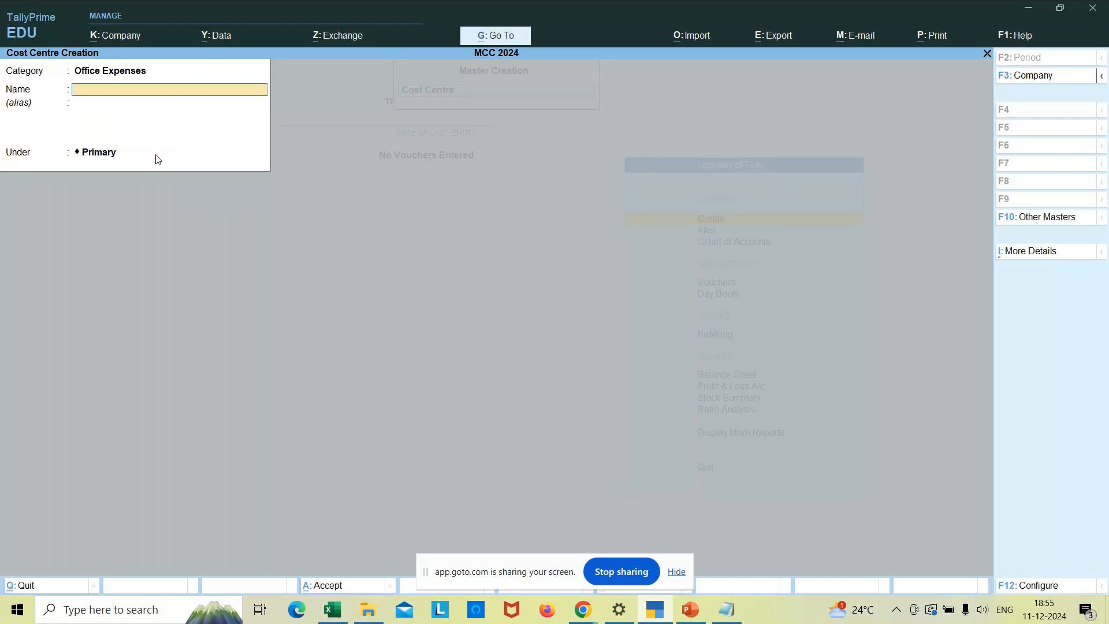
type("Electricity")
key("Return")
key("Return")
key("Return")
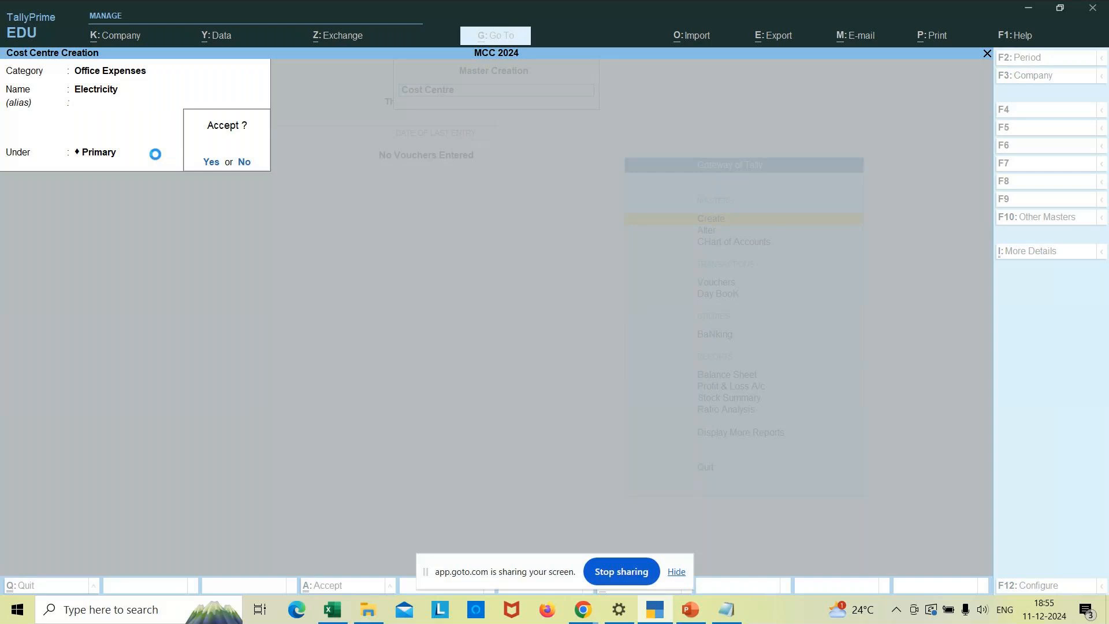
key("Return")
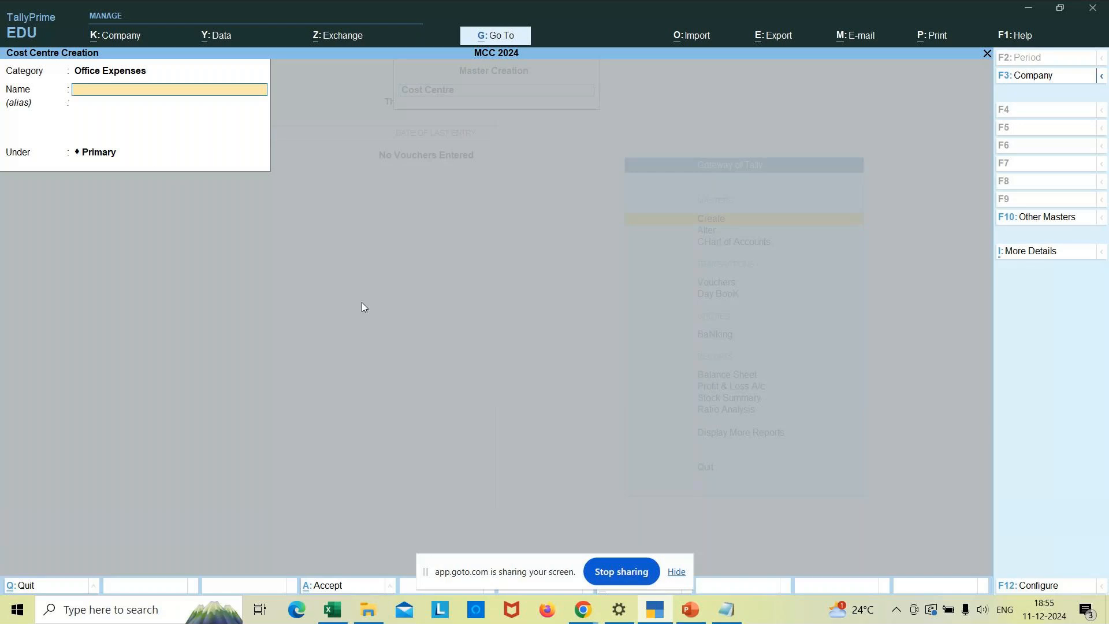
type("REfreshment")
key("BackSpace")
key("BackSpace")
key("BackSpace")
key("BackSpace")
key("BackSpace")
key("BackSpace")
key("BackSpace")
key("BackSpace")
key("BackSpace")
key("BackSpace")
type("efreshment")
key("Return")
key("Return")
key("Return")
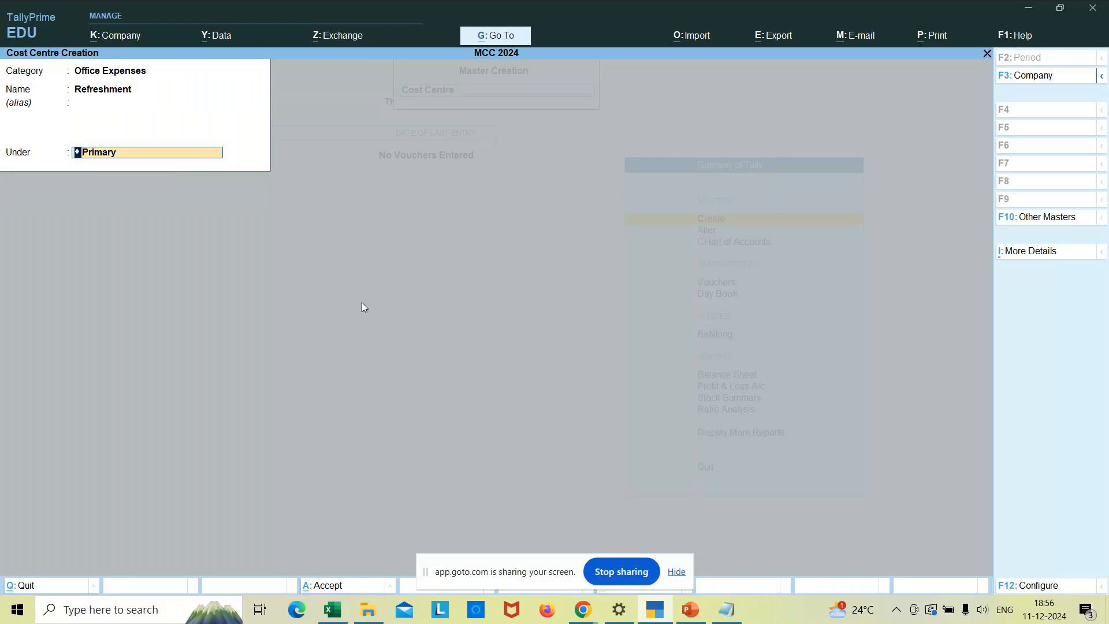
key("Return")
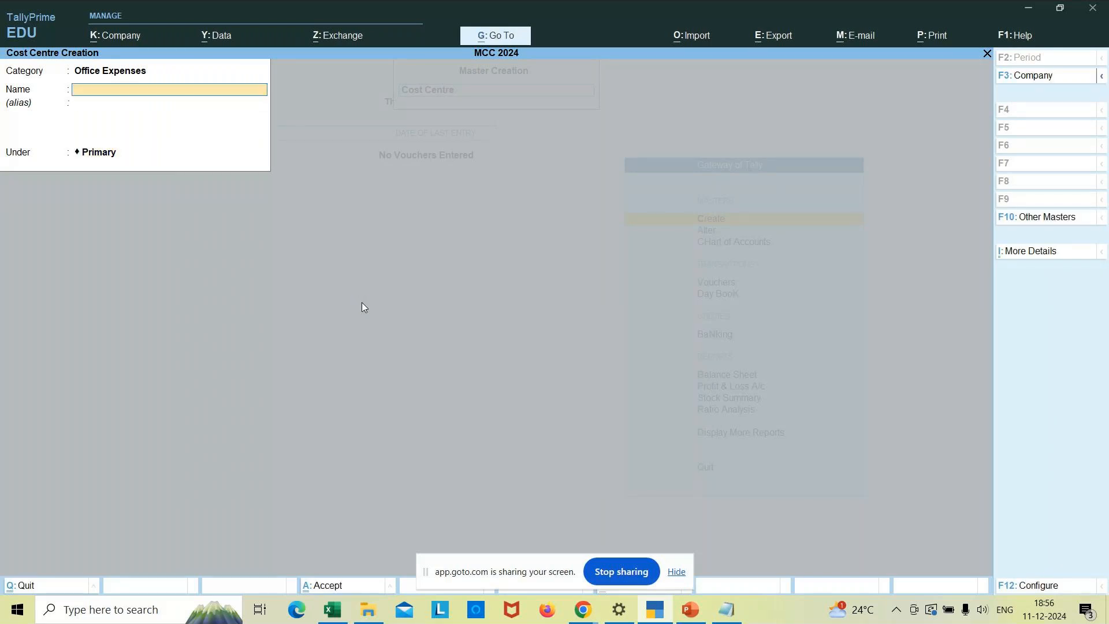
key("Escape")
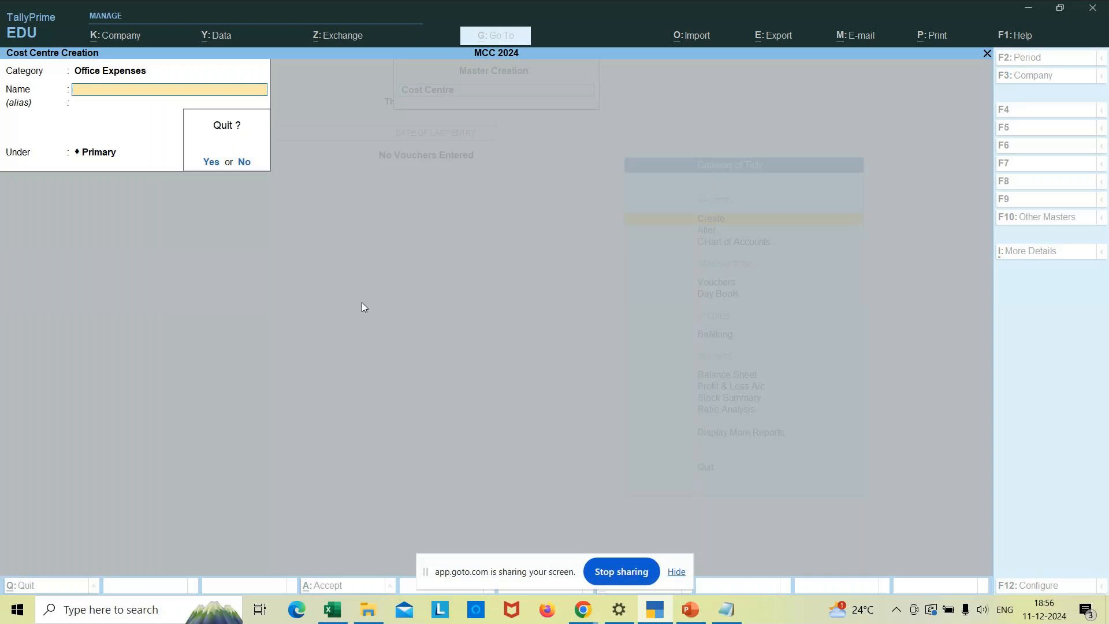
- Confirm quitting and reopen Cost Centres, now showing Electricity, Refreshment and Repair Charges under Office Expenses
key("y")
key("Escape")
key("Down")
key("Down")
key("Return")
key("Down")
key("Down")
key("Down")
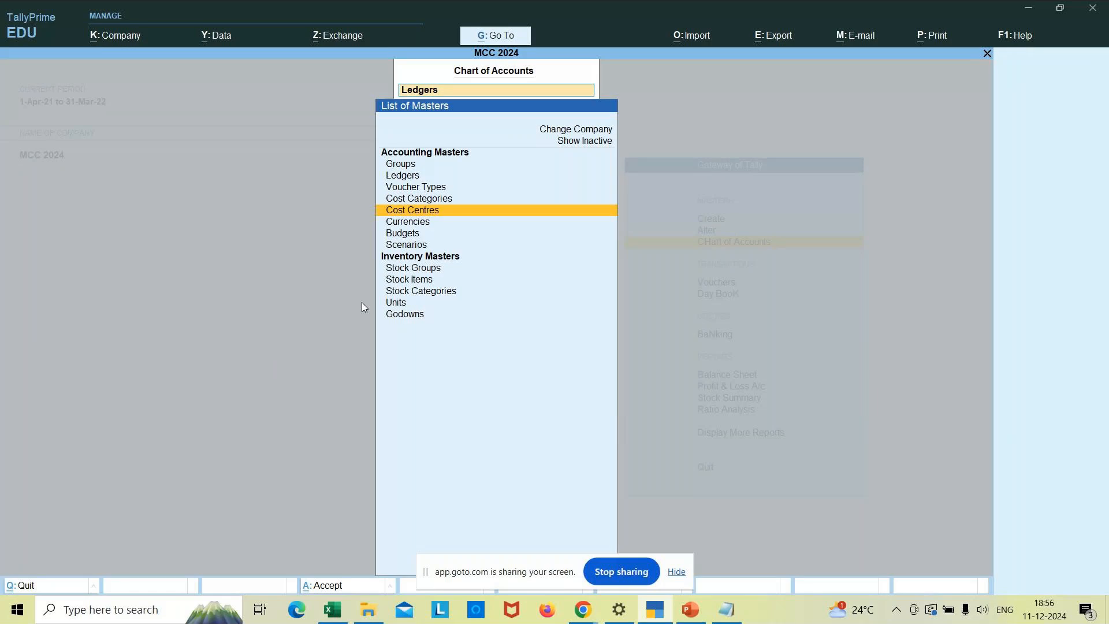
key("Return")
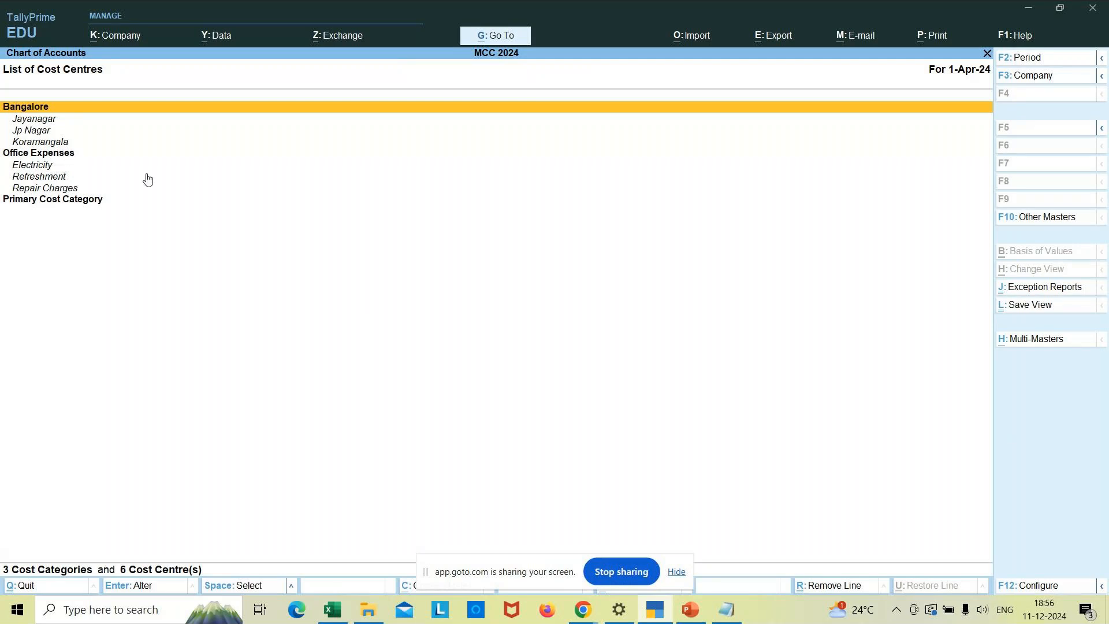
left_click(595, 616)
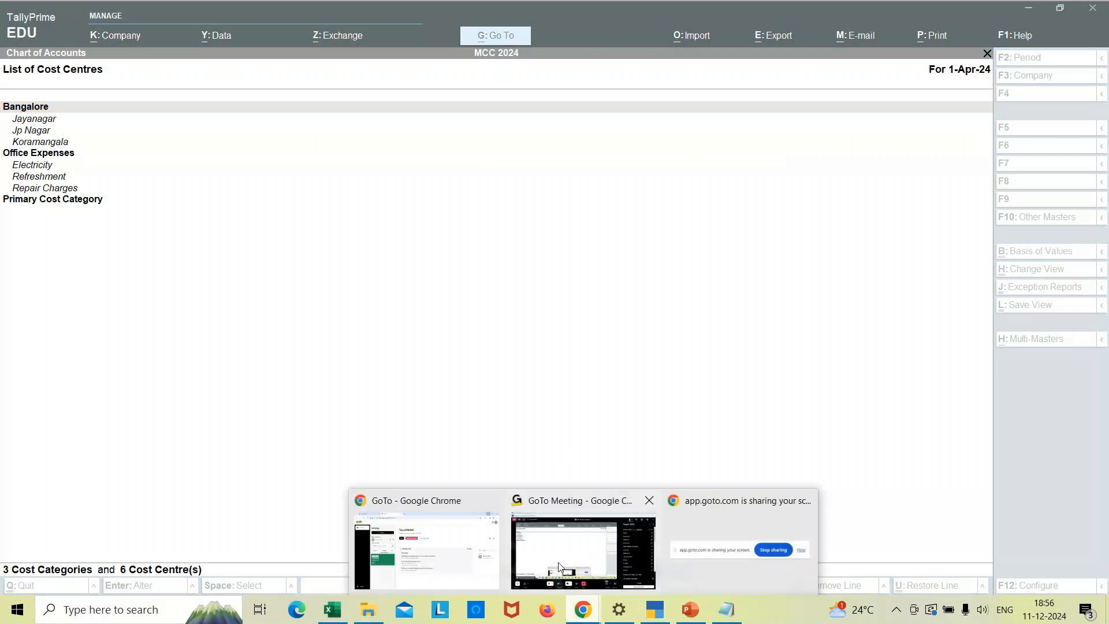
- Switch to the GoTo Meeting window, then head back to TallyPrime's cost centre list
left_click(558, 566)
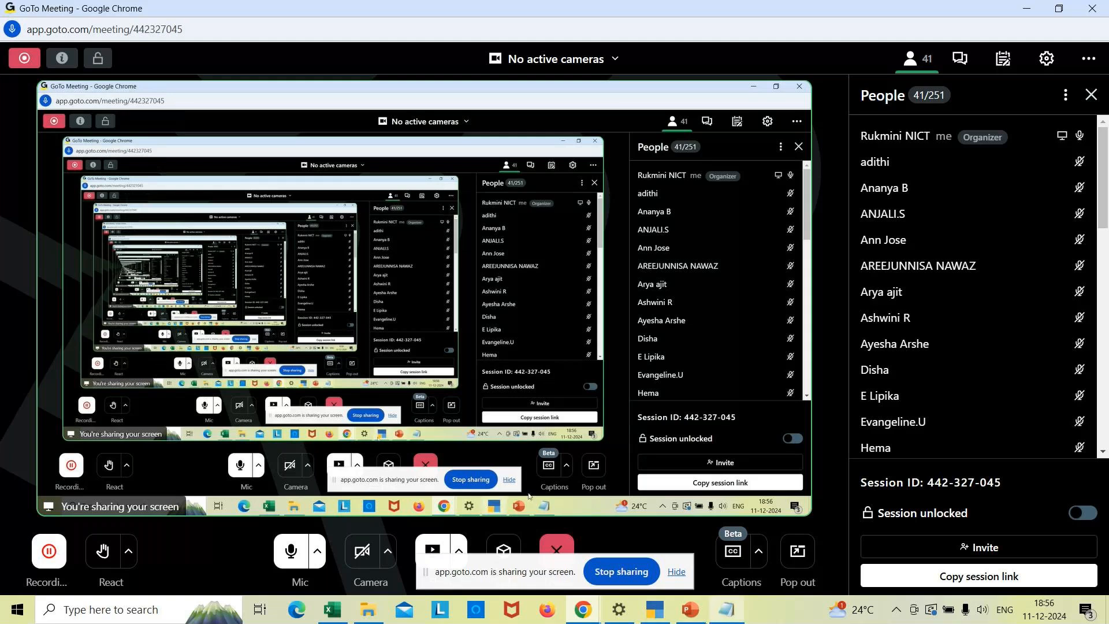
left_click(656, 611)
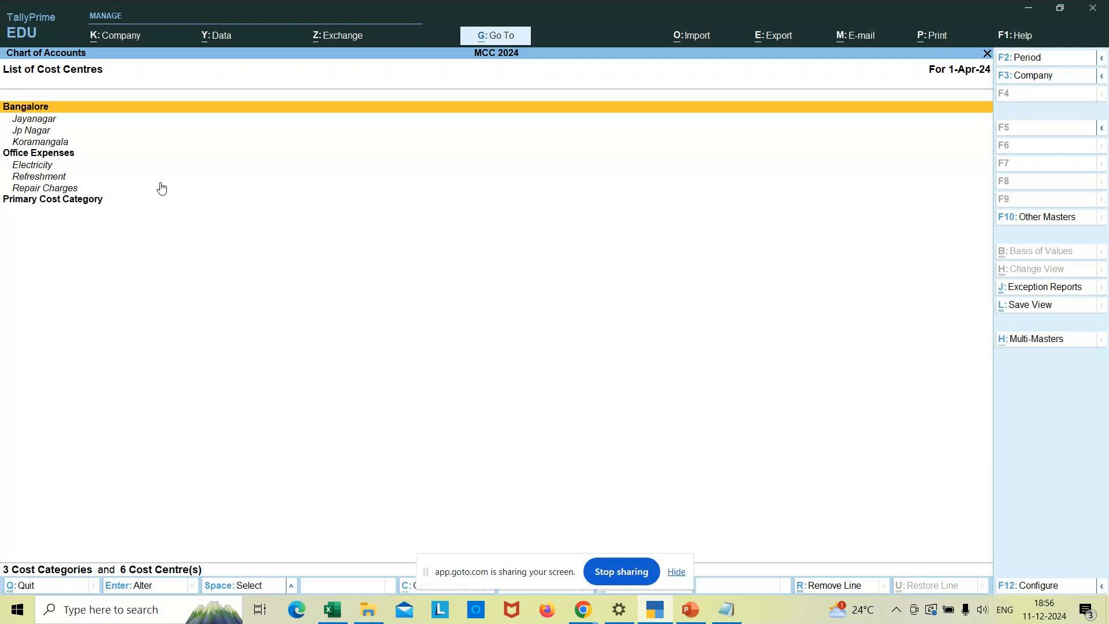
- Close the cost centre and masters lists, briefly open Create, and return to Gateway of Tally
key("Escape")
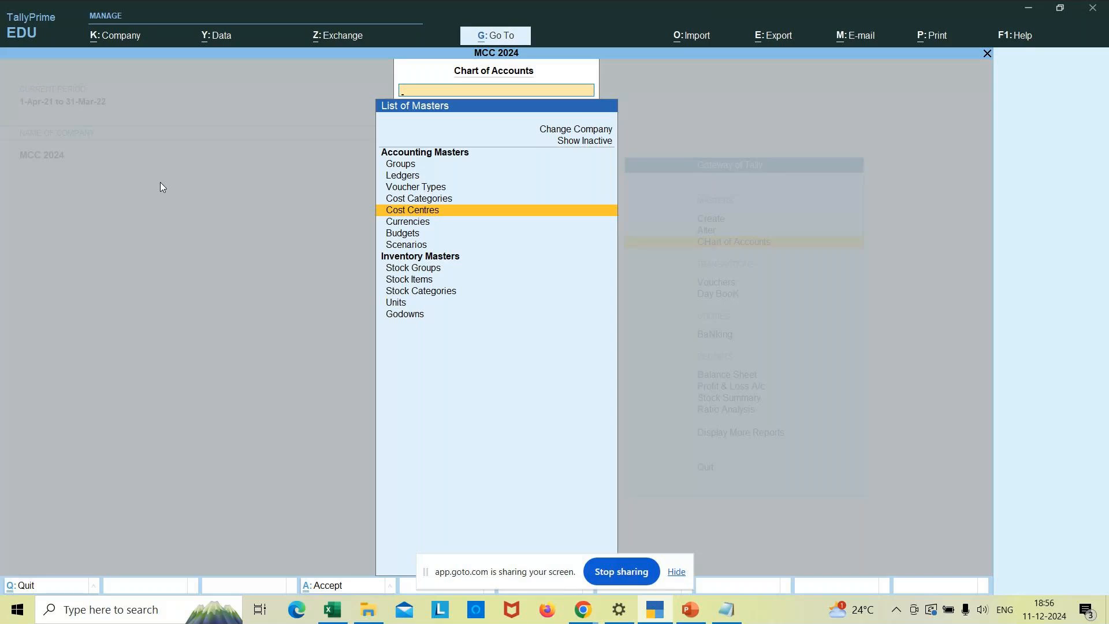
key("Escape")
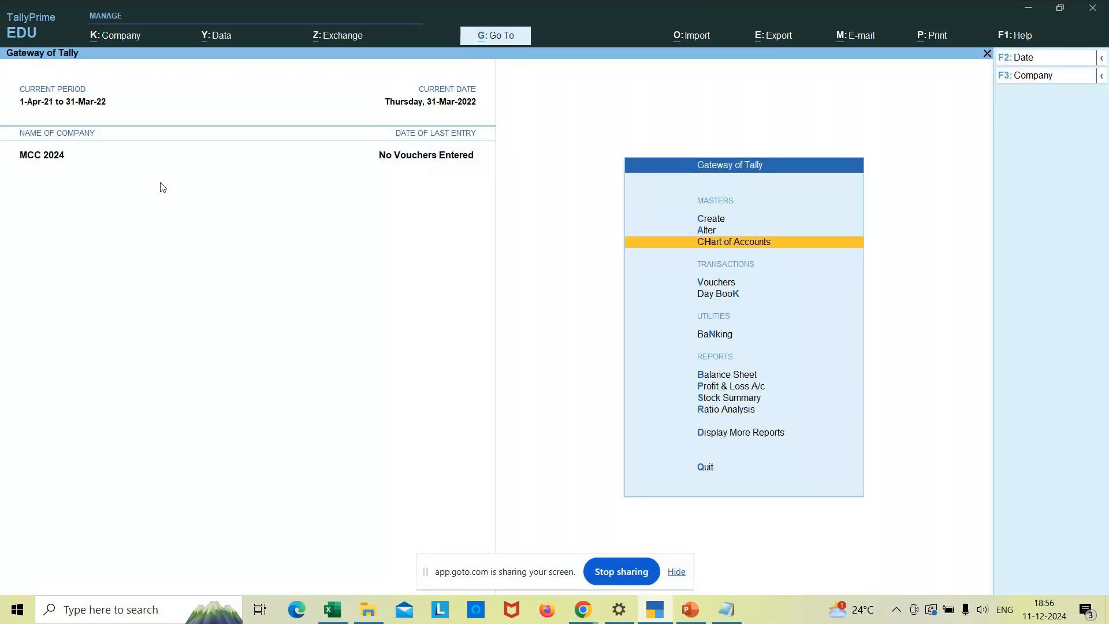
key("Up")
key("Up")
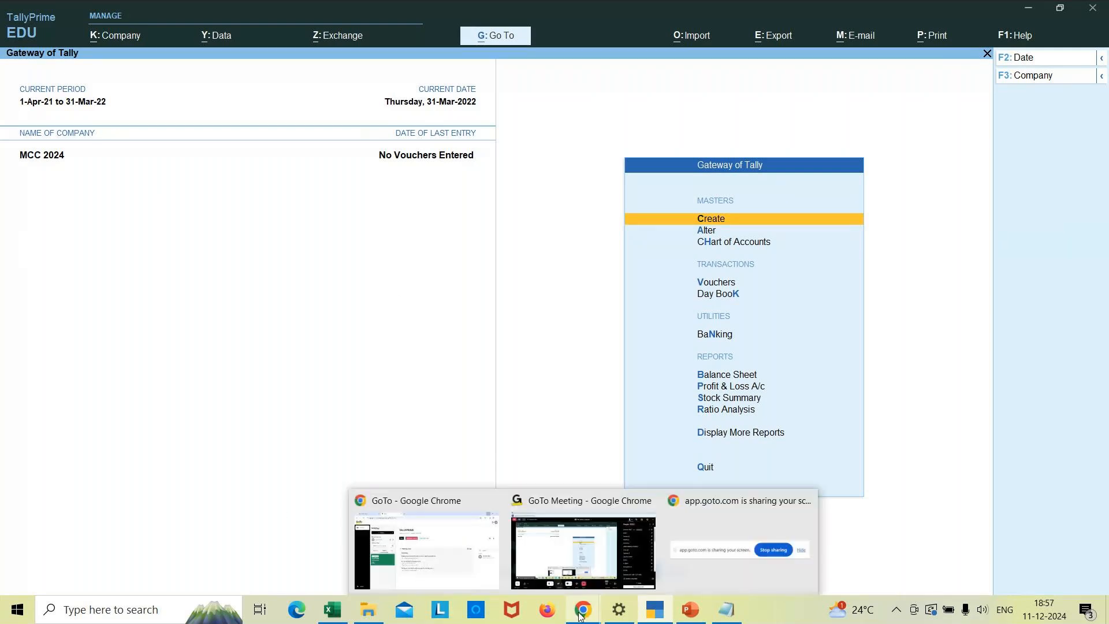
key("Return")
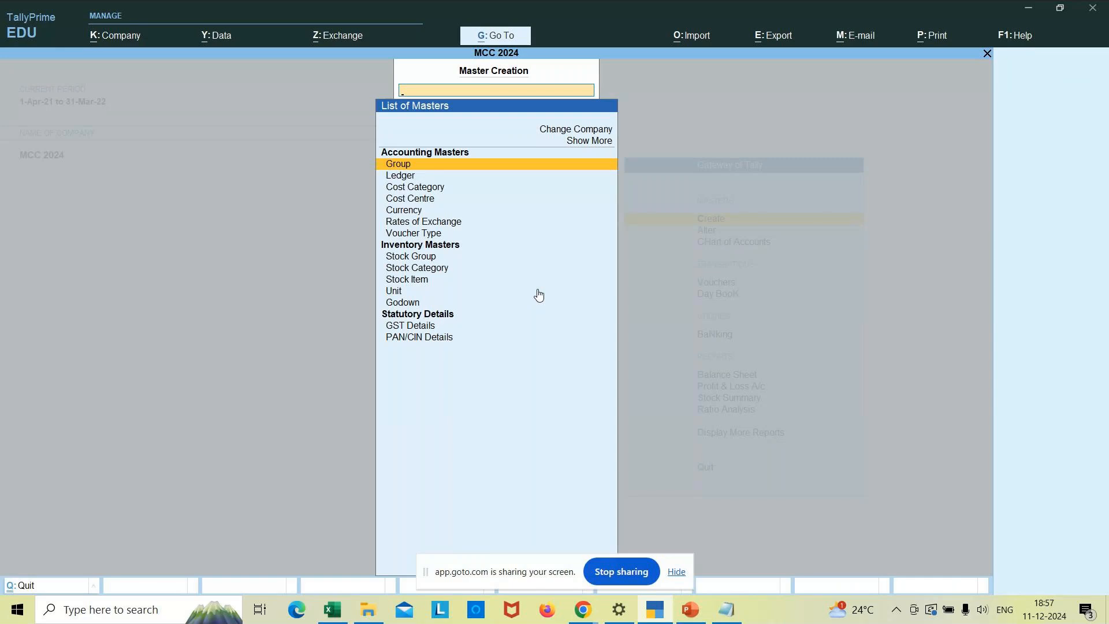
key("Down")
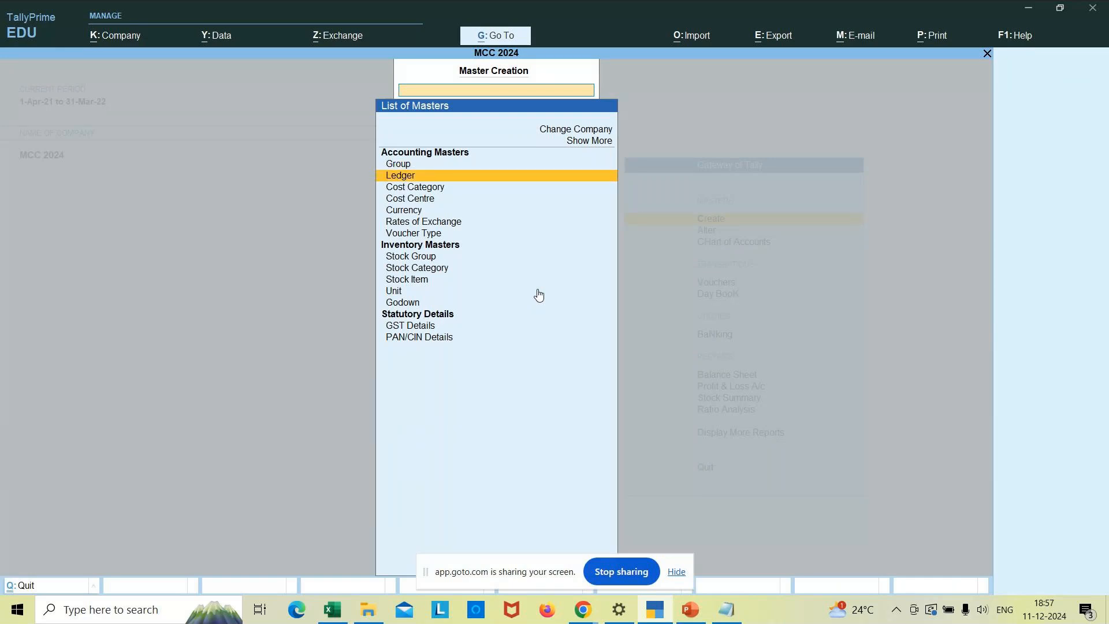
key("Escape")
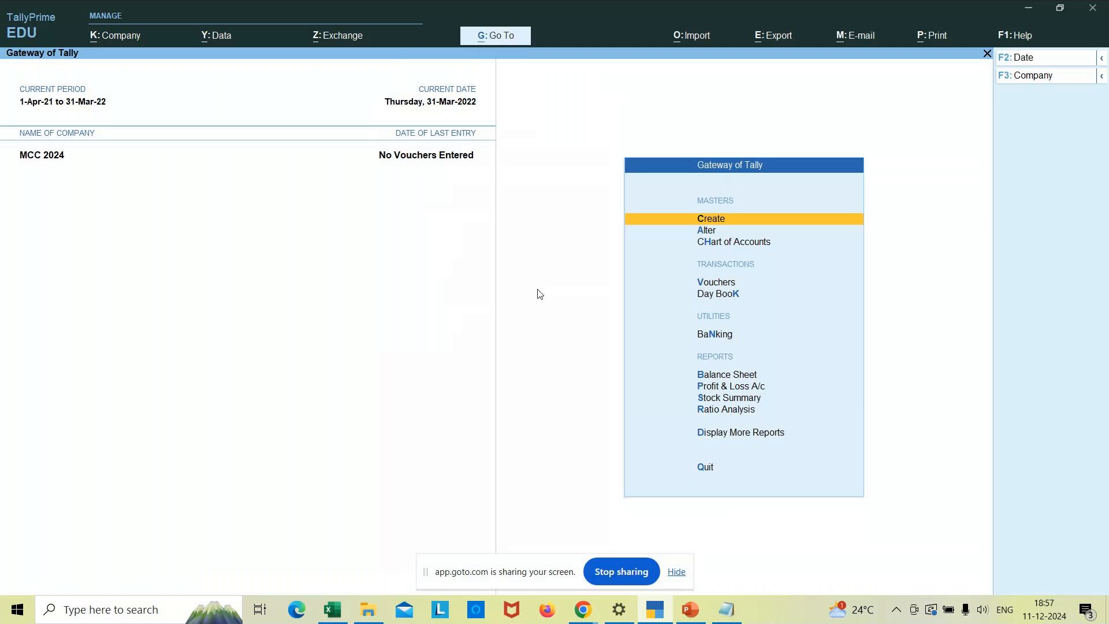
key("Down")
key("Down")
key("Down")
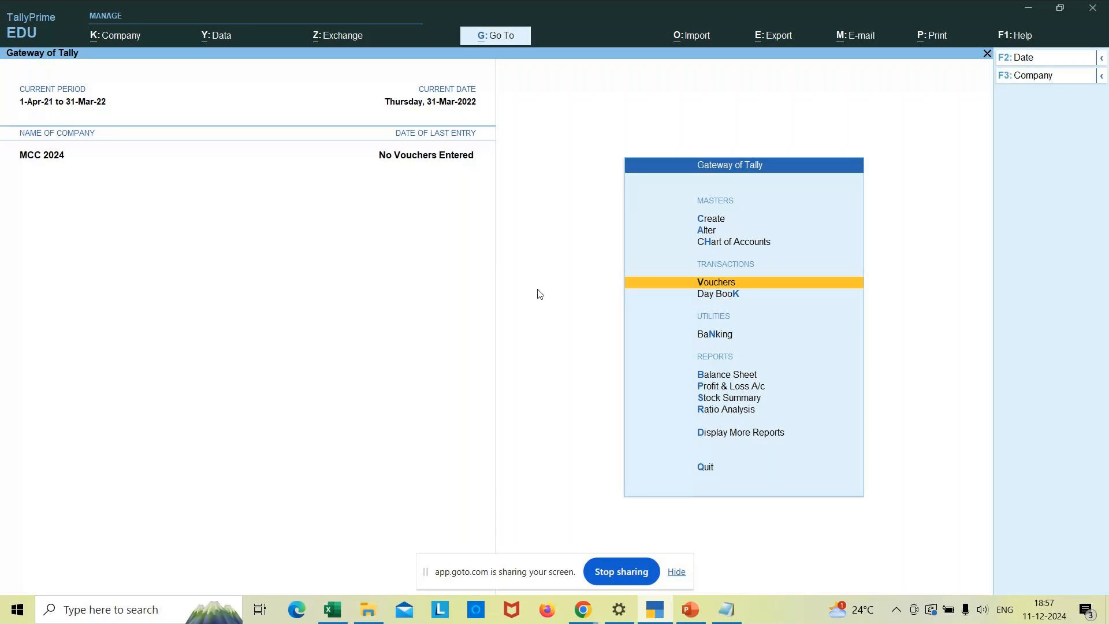
- Open Chart of Accounts > Groups to list all 28 groups of MCC 2024
left_click(730, 242)
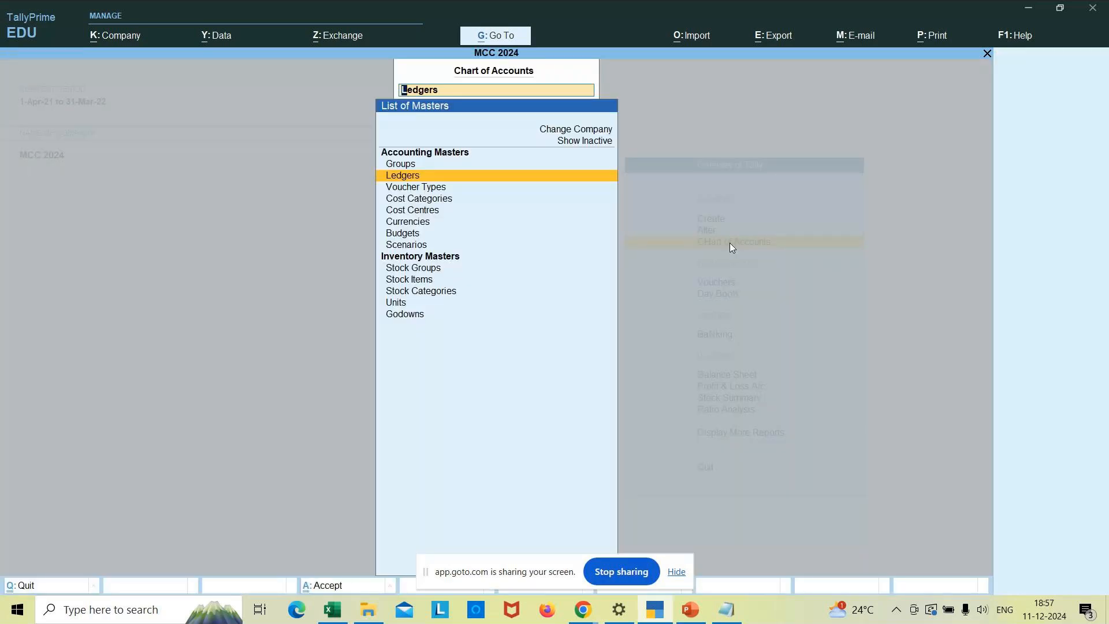
key("Escape")
key("Escape")
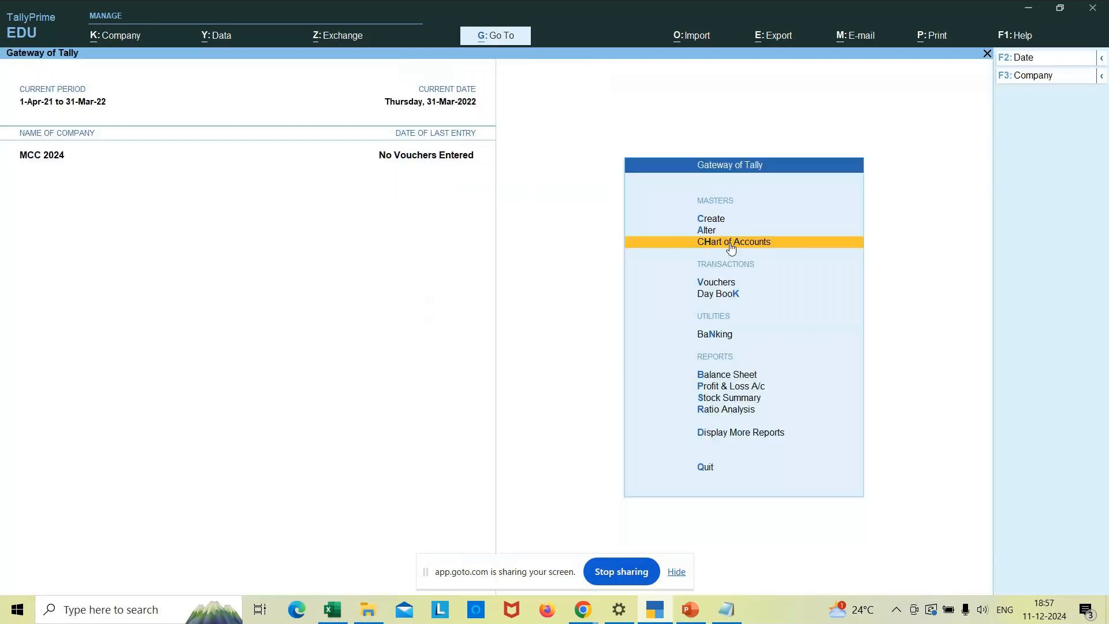
left_click(730, 245)
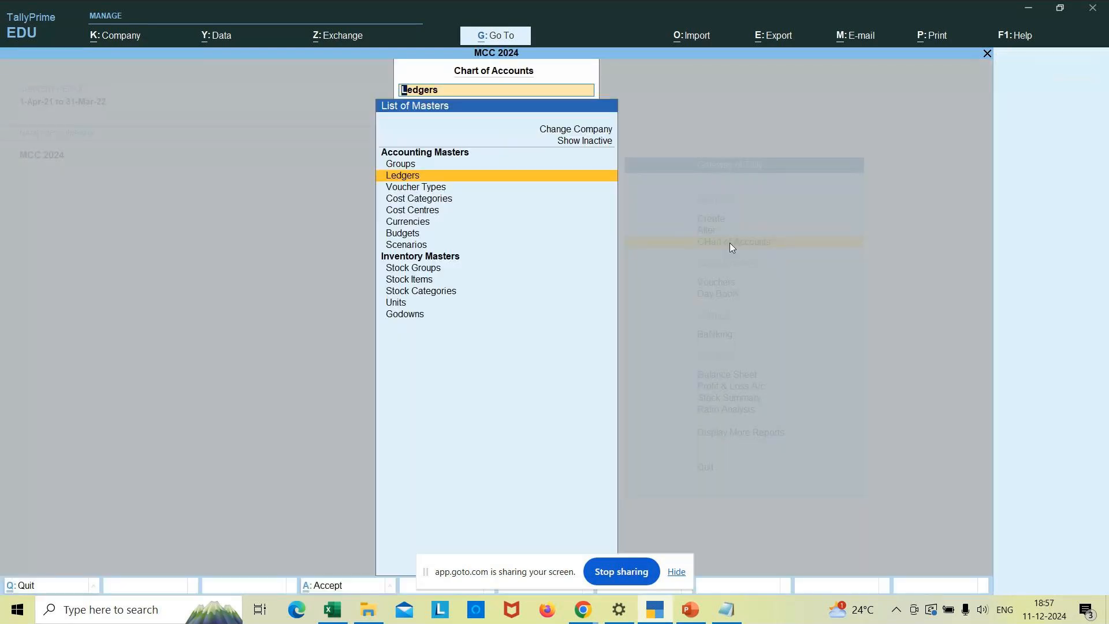
key("Down")
key("Down")
key("Down")
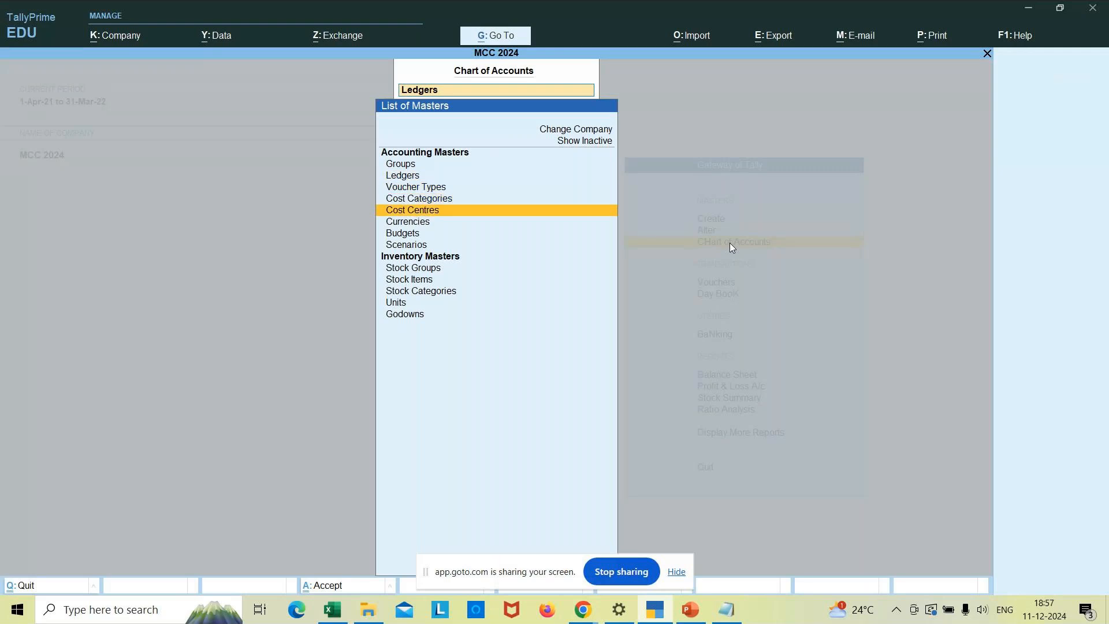
key("Up")
key("Up")
key("Up")
key("Up")
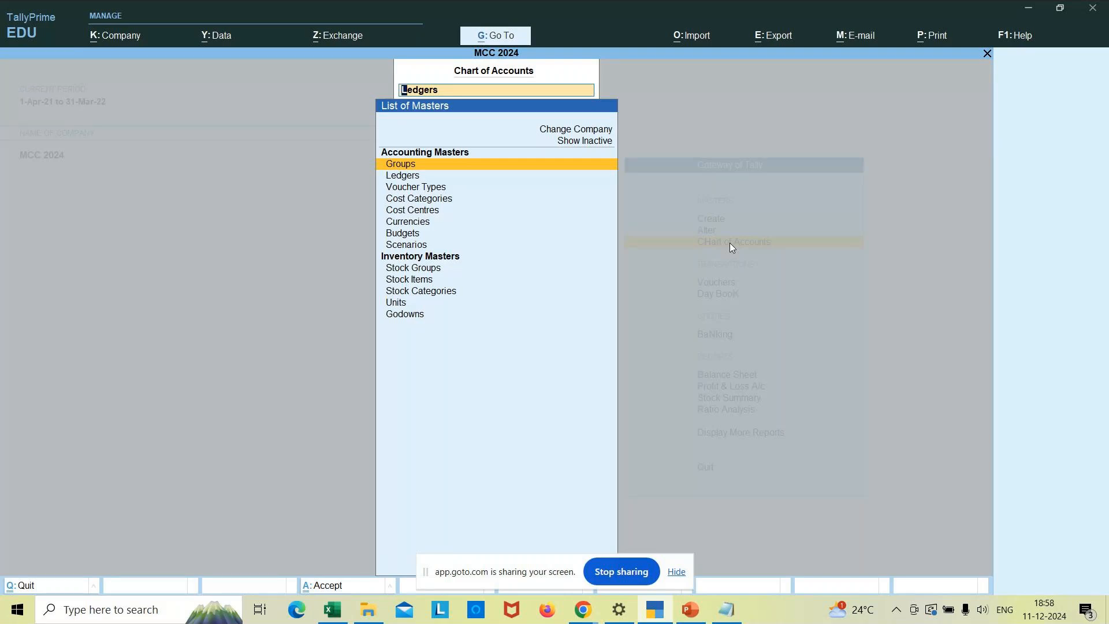
key("BackSpace")
key("Escape")
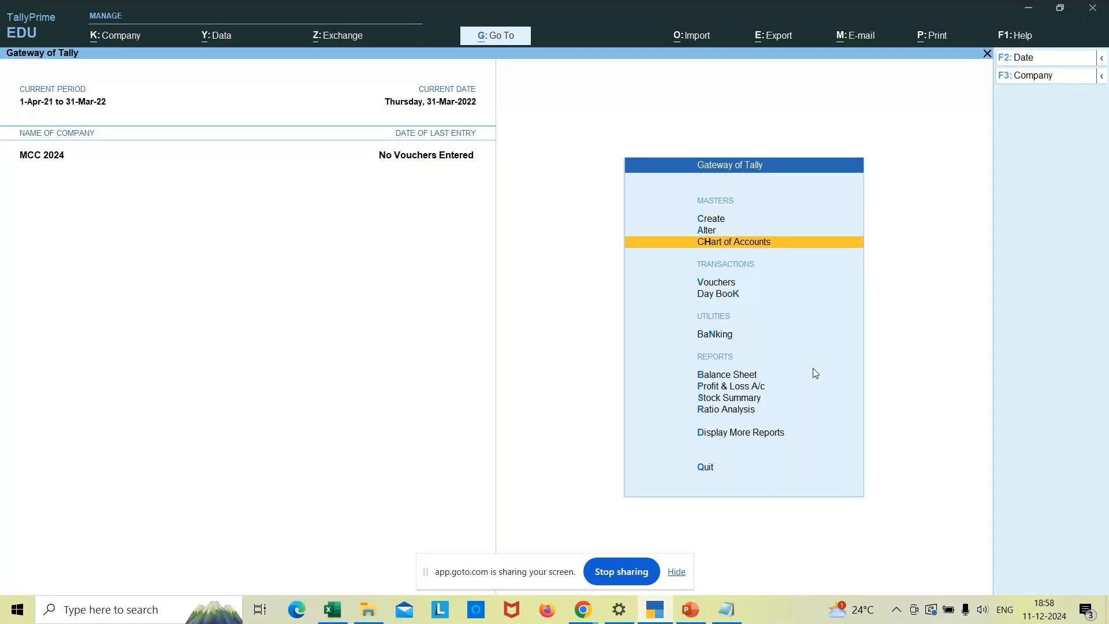
key("Return")
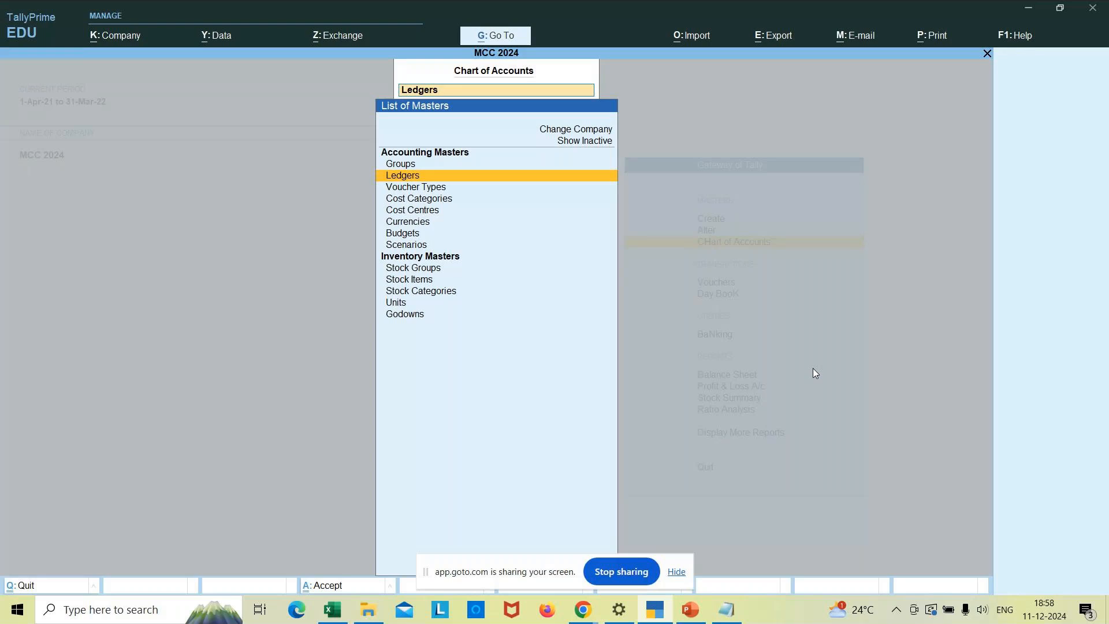
key("Up")
key("Return")
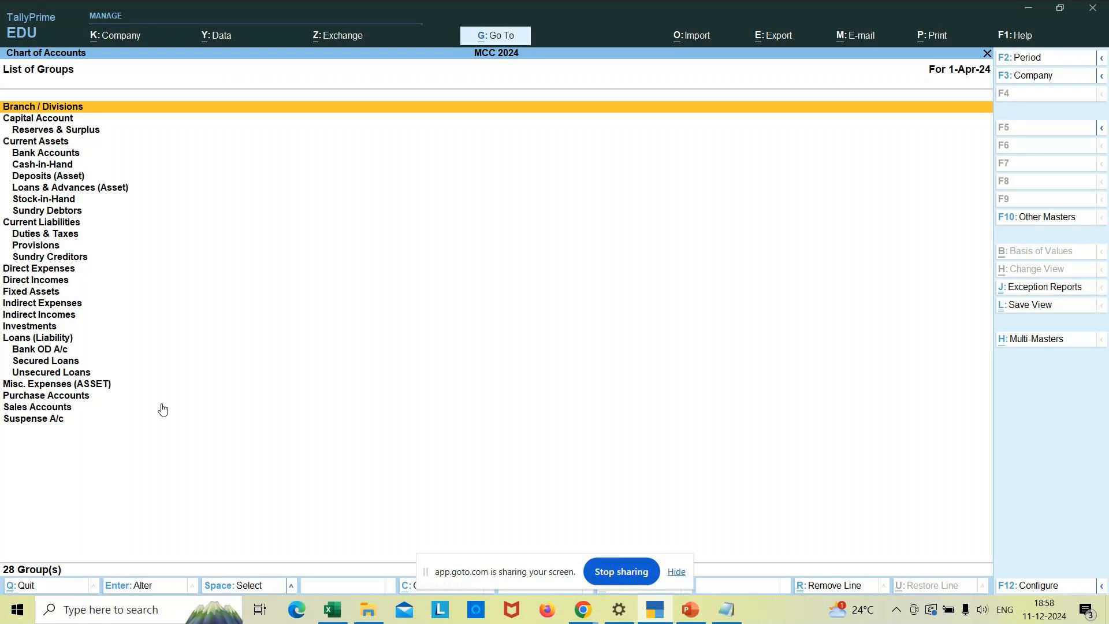
key("Escape")
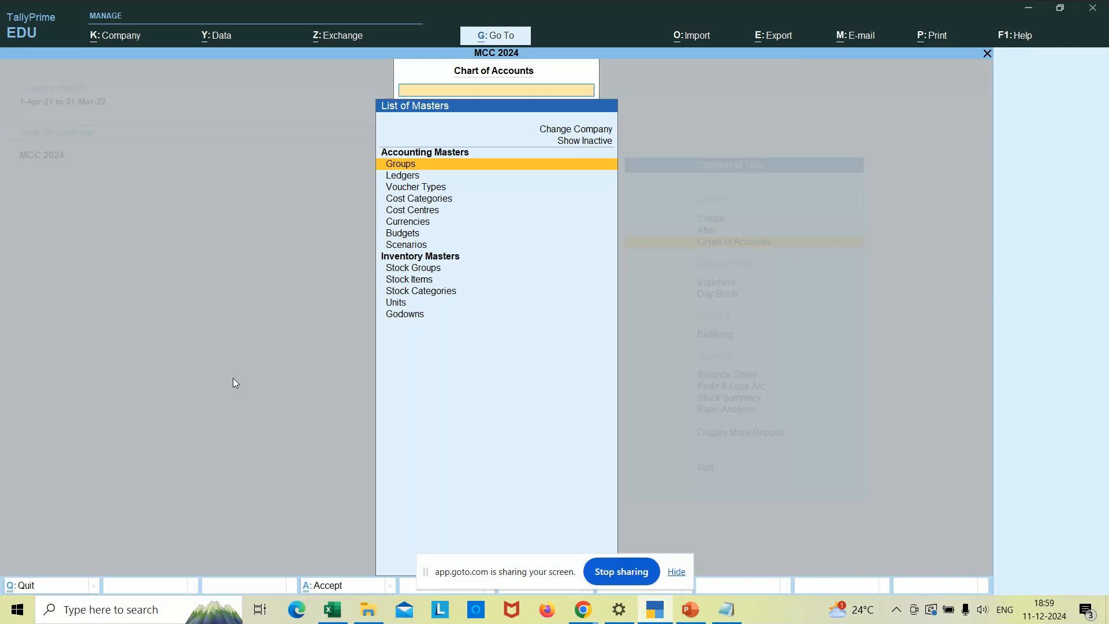
key("Return")
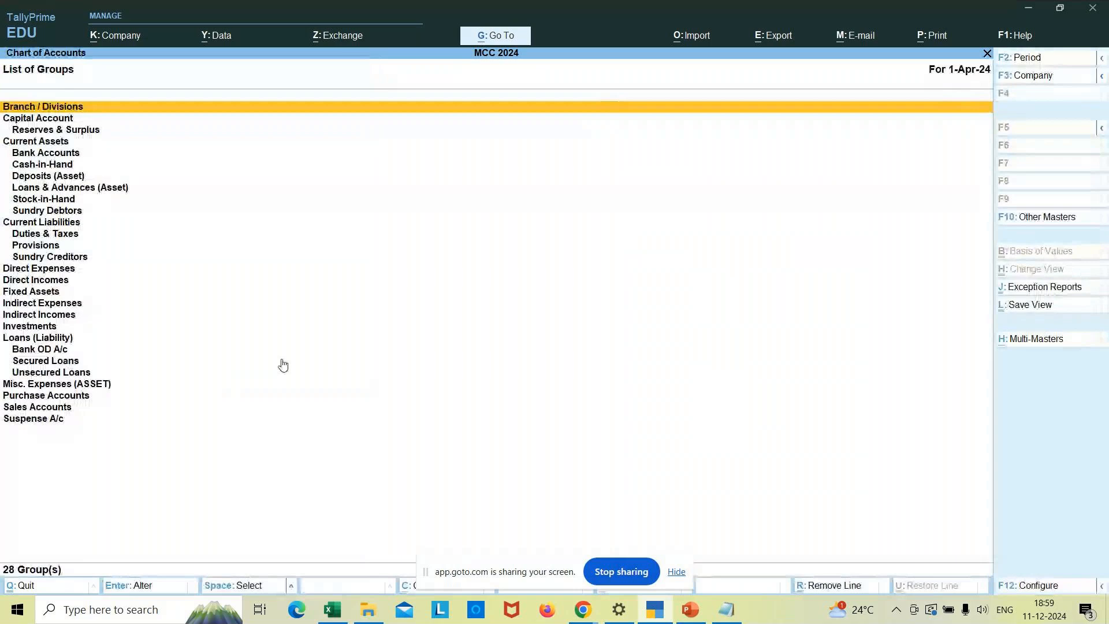
- Try Multi Alter with All Items from the List of Groups, then back out to Gateway of Tally
left_click(1041, 343)
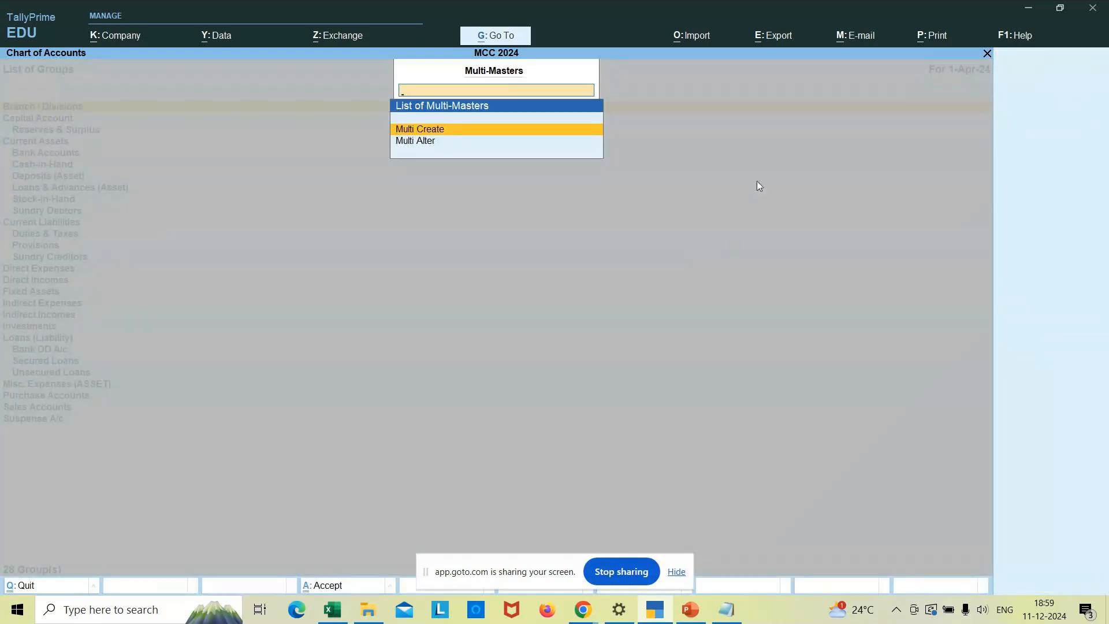
left_click(414, 141)
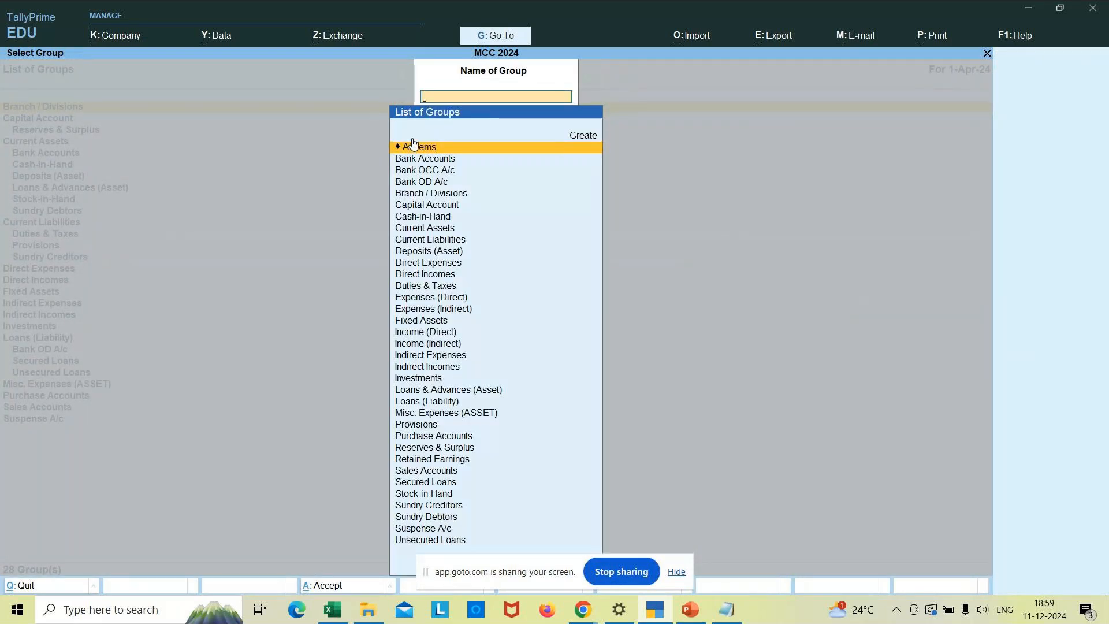
left_click(479, 149)
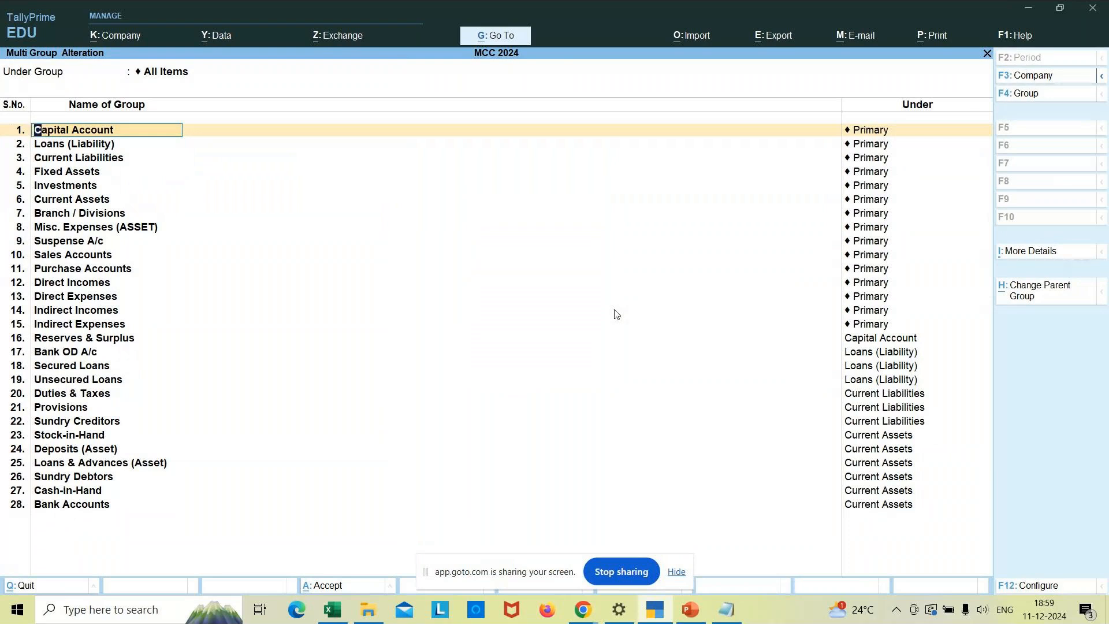
key("Escape")
key("Escape")
key("Return")
key("Escape")
key("Escape")
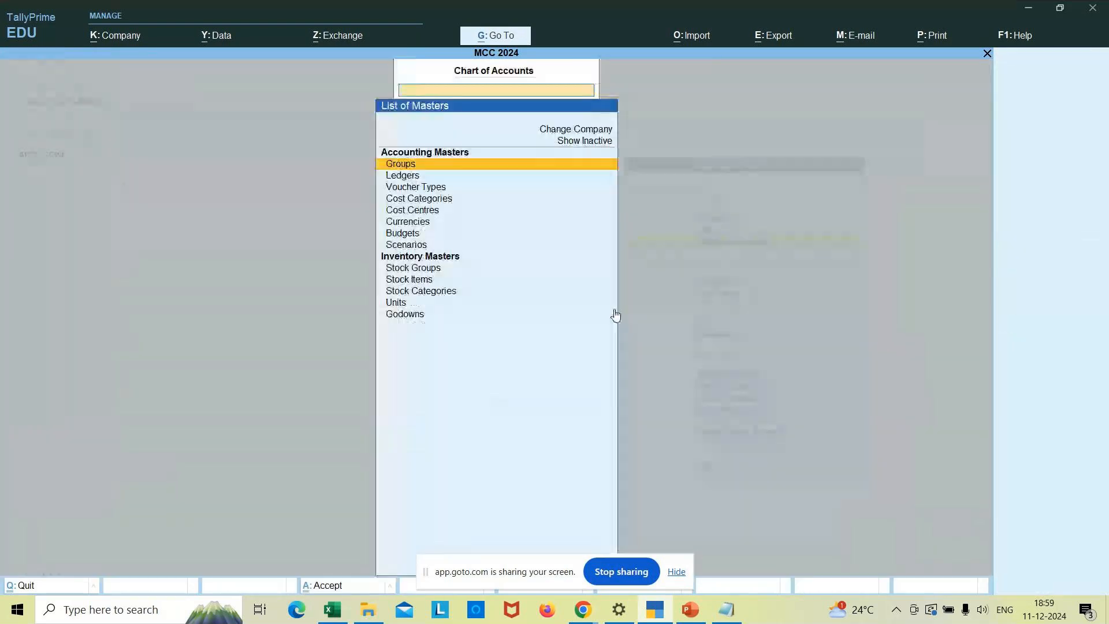
key("Escape")
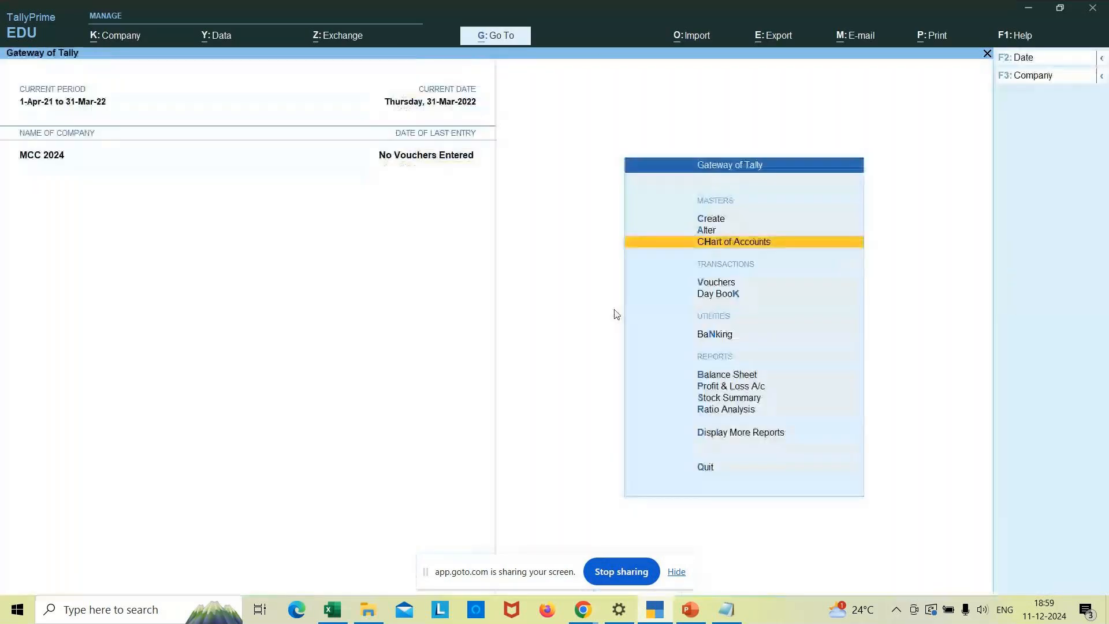
- Reopen the List of Groups and choose Multi Alter for All Items
key("Return")
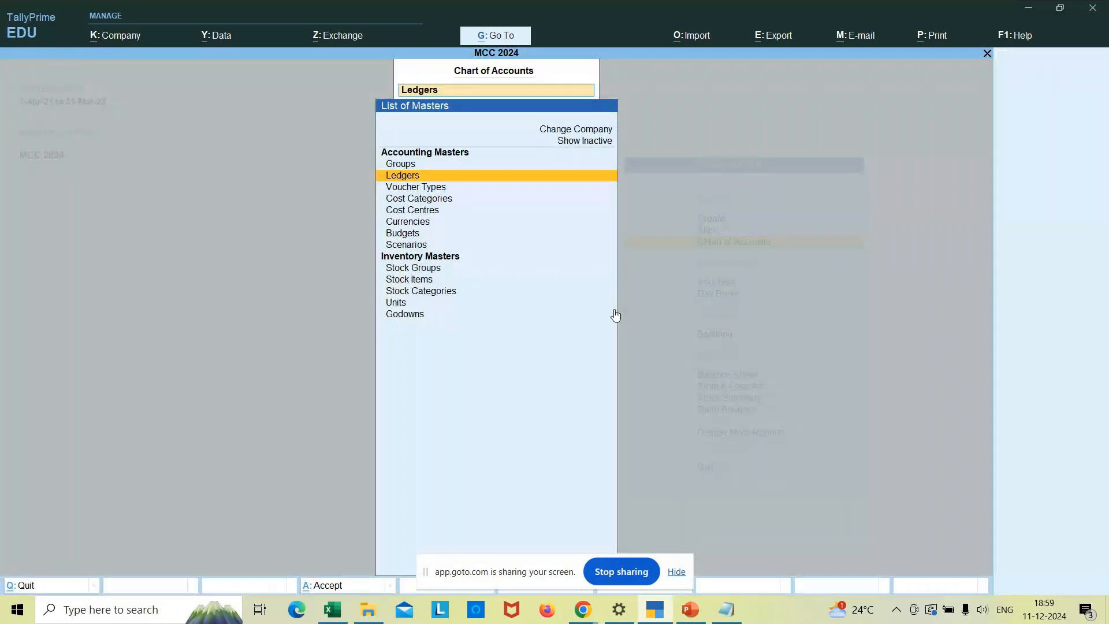
key("Up")
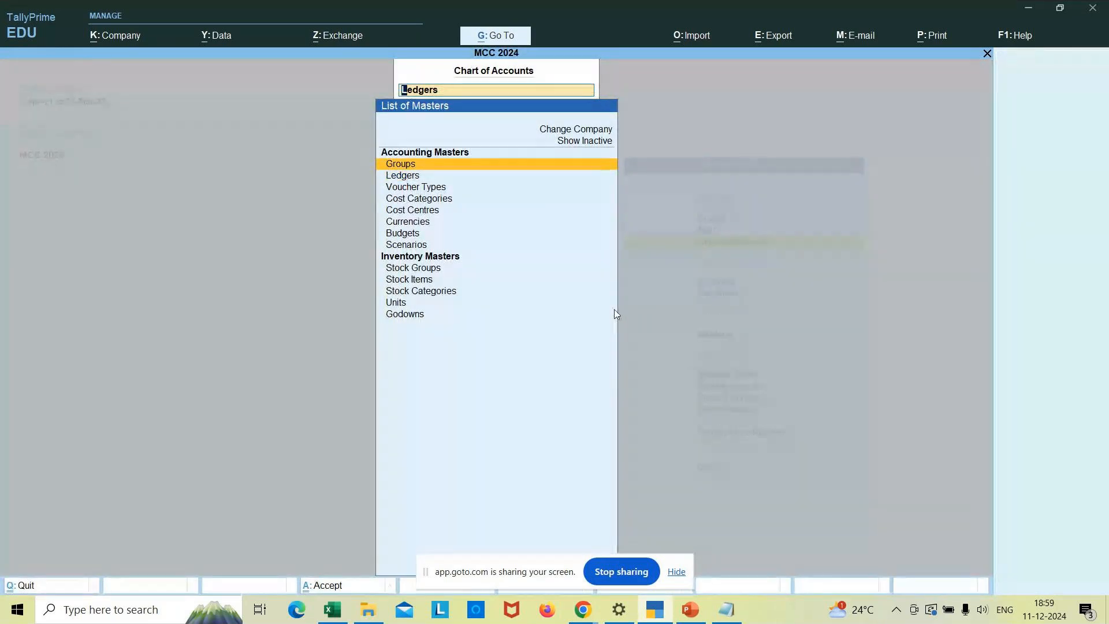
key("Return")
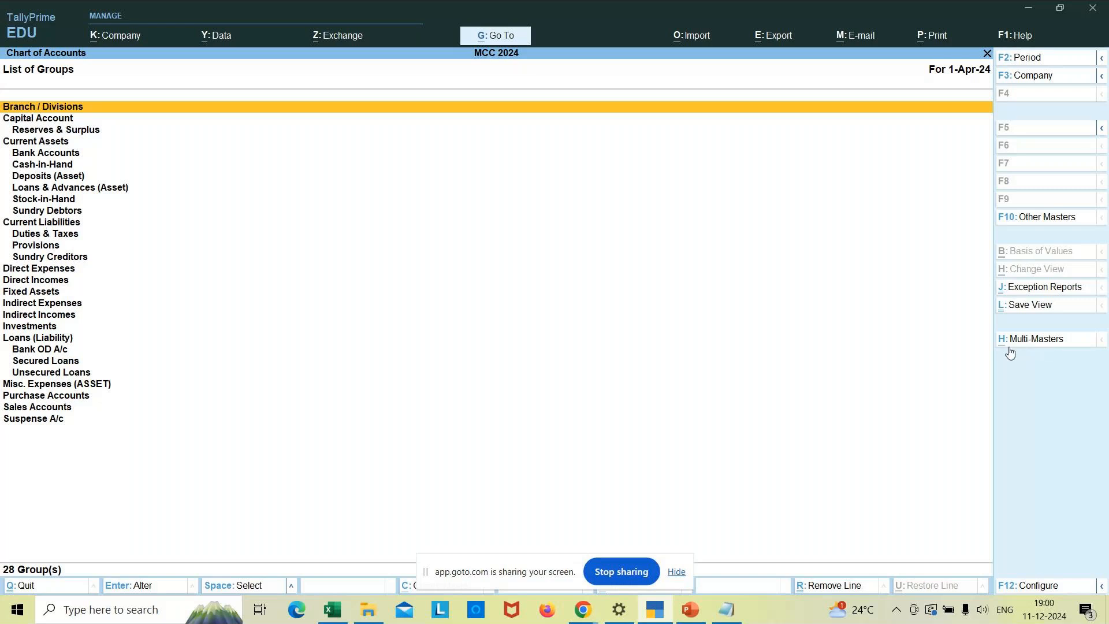
left_click(1040, 341)
key("Down")
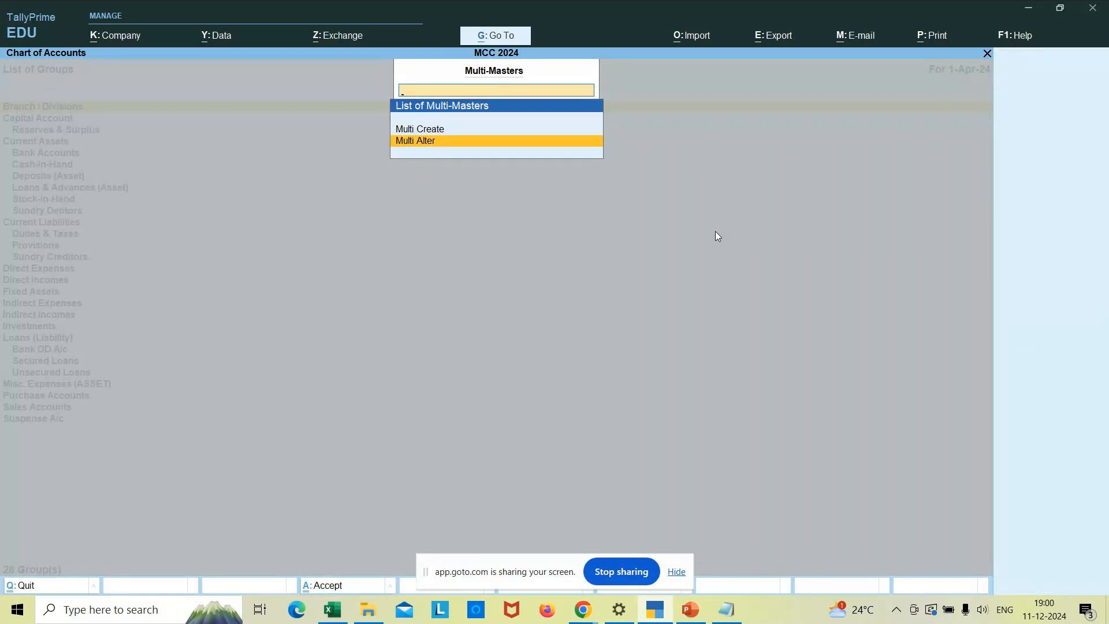
key("Return")
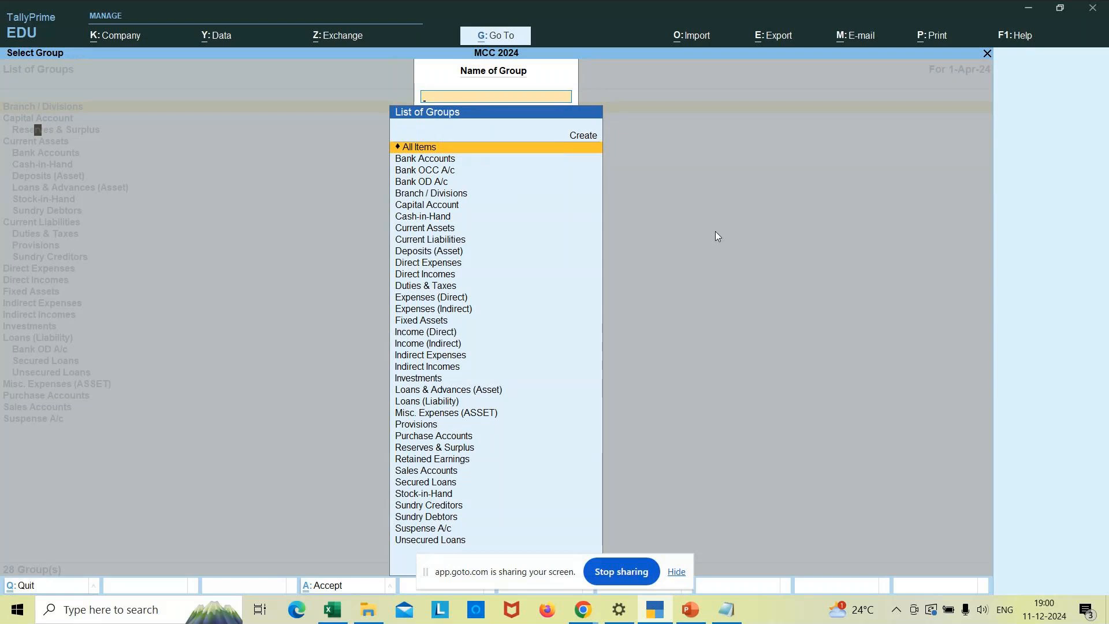
key("Return")
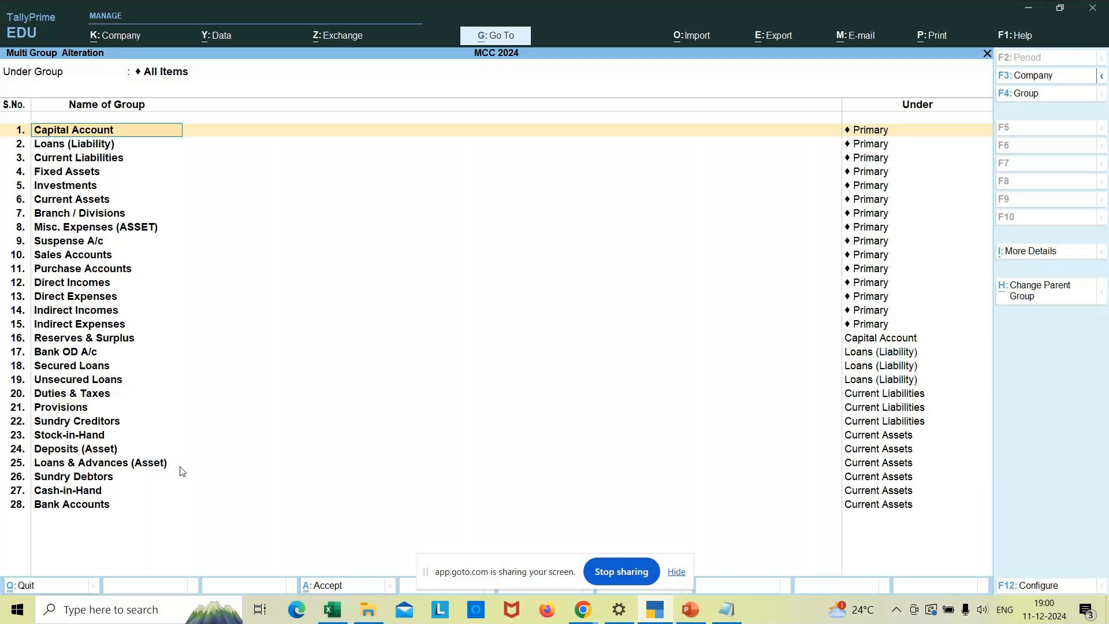
- Quit the Multi Group Alteration screen, confirming Yes to leave
key("BackSpace")
key("Escape")
key("y")
key("Escape")
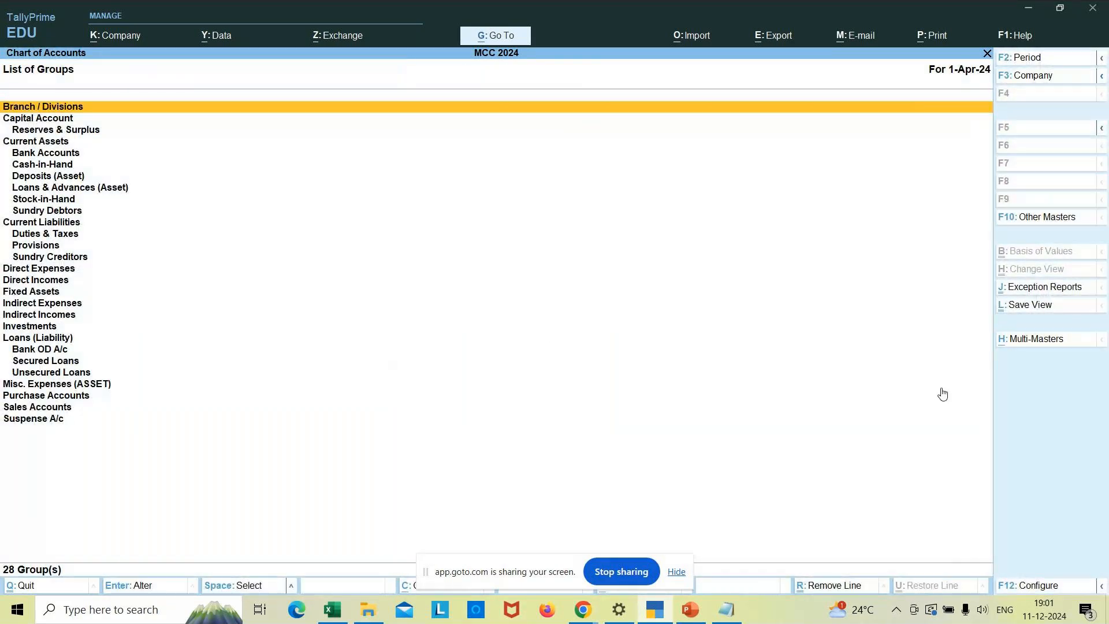
- Reopen Multi-Masters > Multi Alter for All Items to show all 28 groups, then switch to Notepad
left_click(1048, 341)
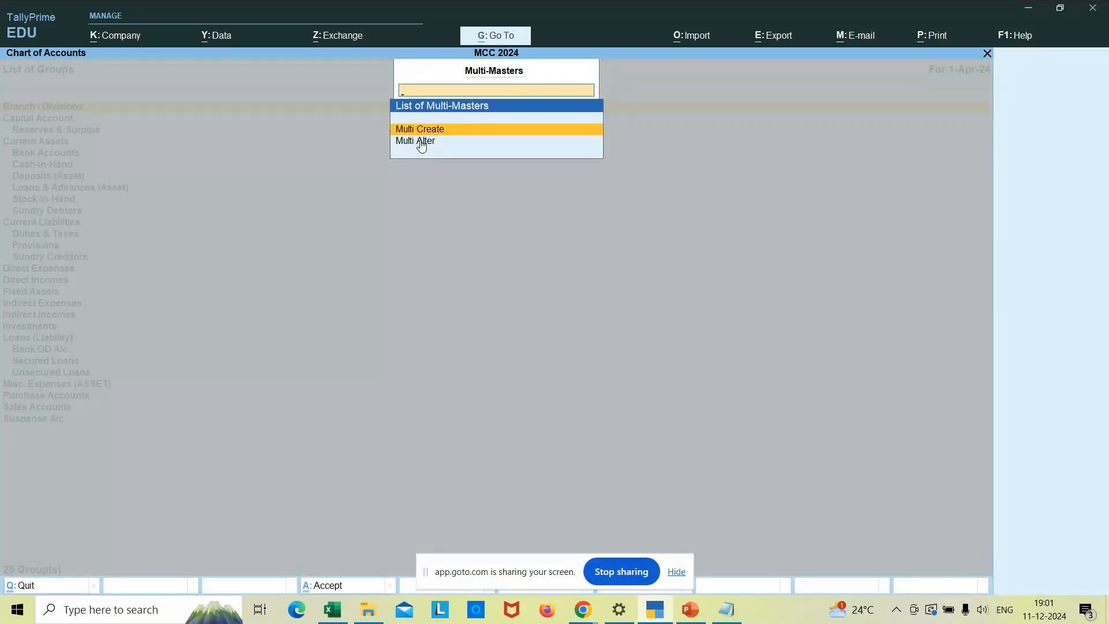
left_click(421, 146)
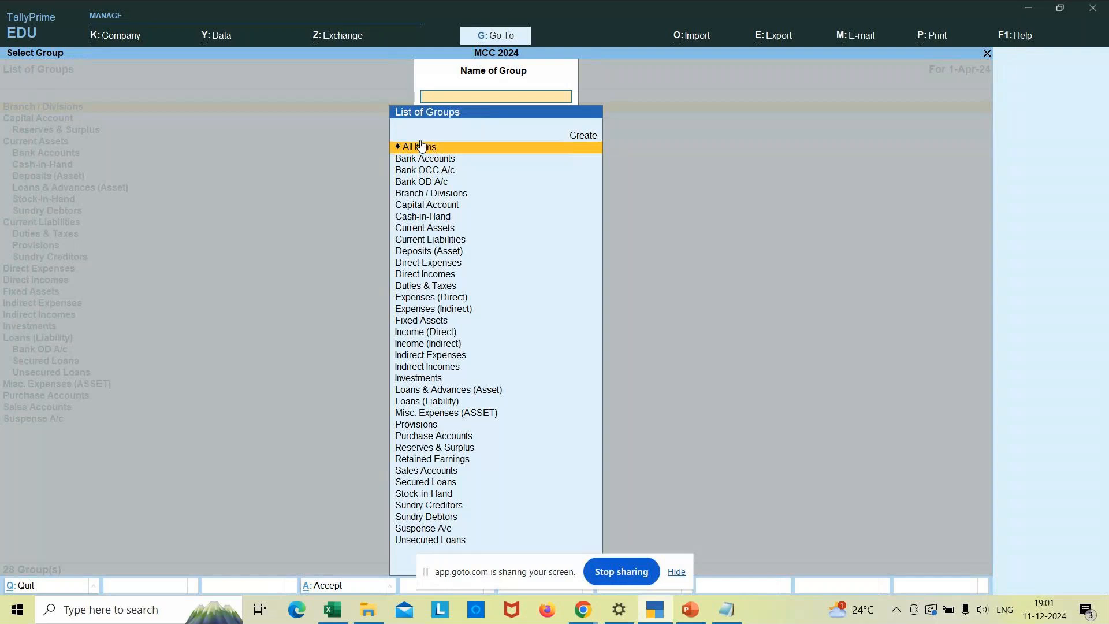
left_click(483, 149)
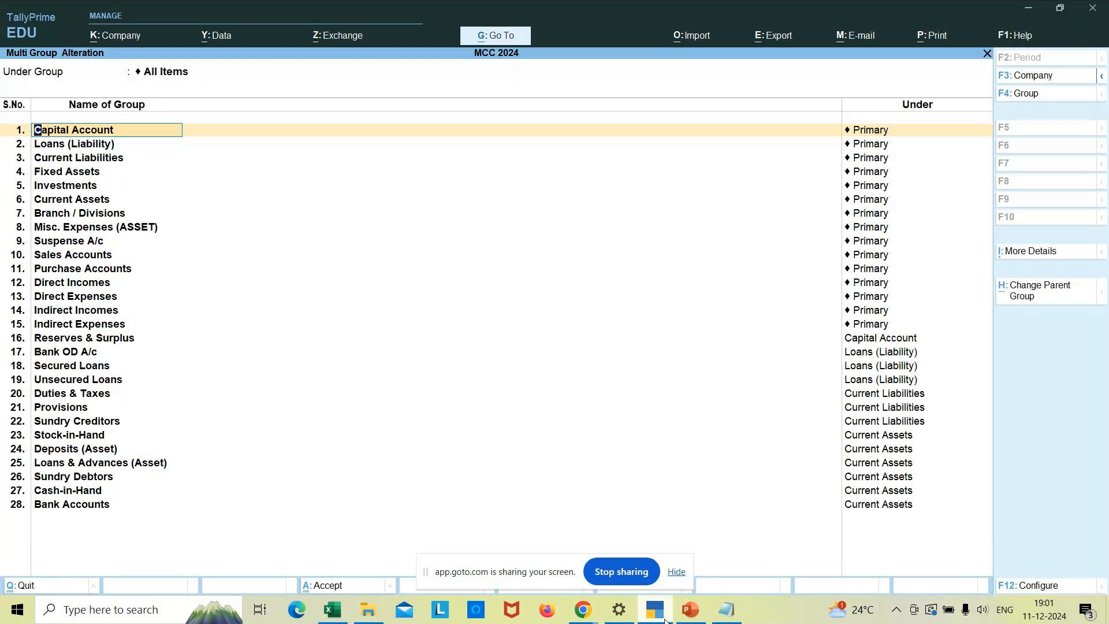
left_click(726, 610)
- Add a Groups heading noting '28 Groups in that 15 are primary' and '13 are sub groups'
left_click(270, 561)
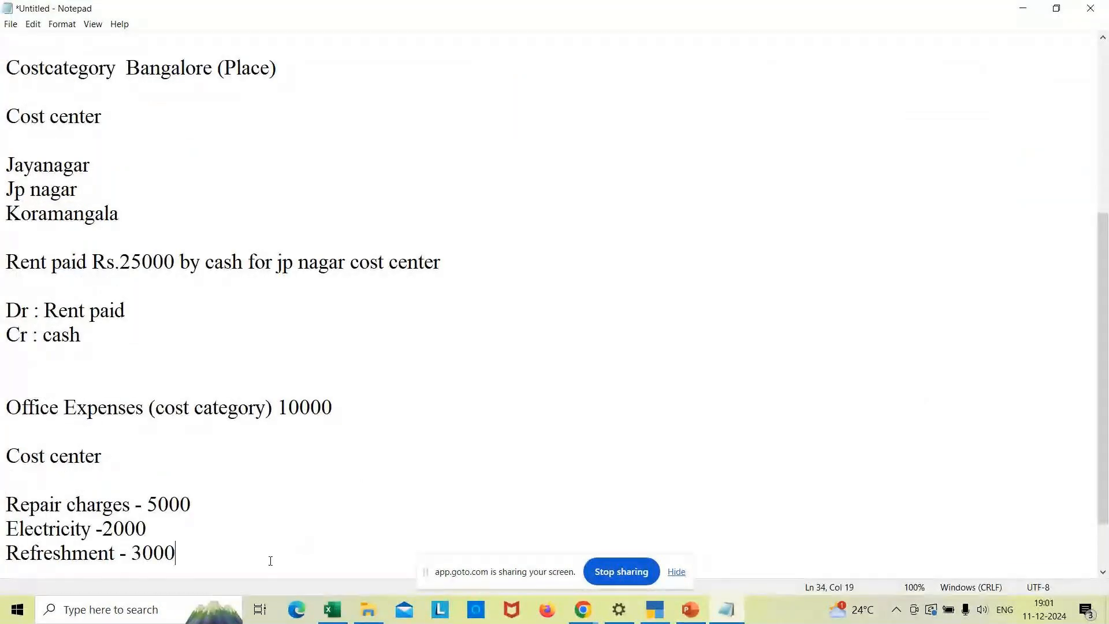
key("Return")
key("Return")
type("Gr")
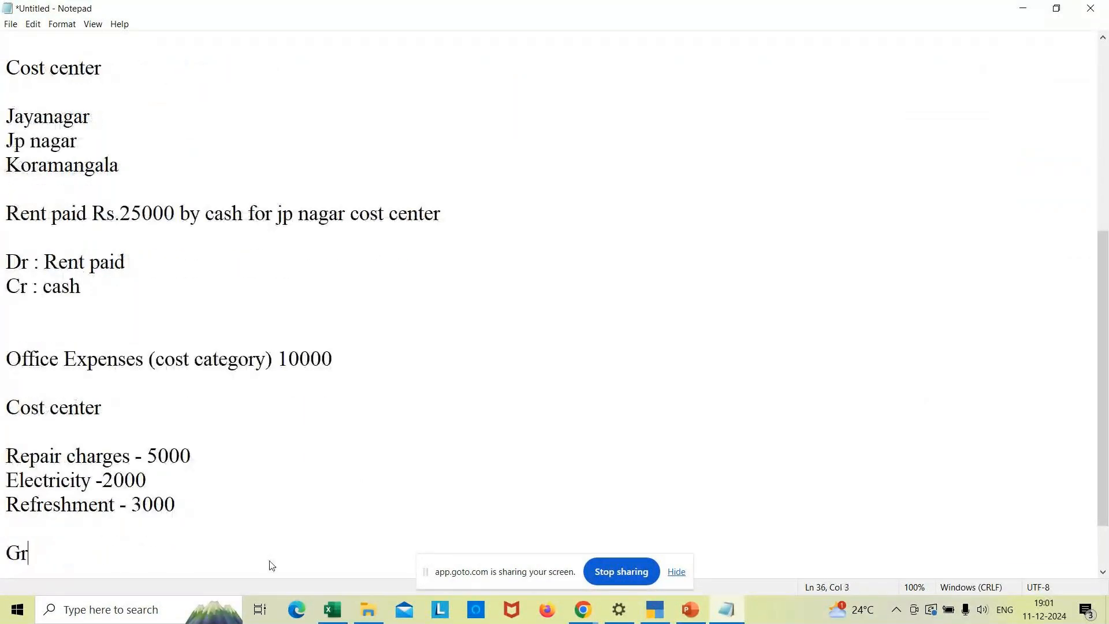
type("oups")
key("Return")
type("@")
key("BackSpace")
type("28 Groups ")
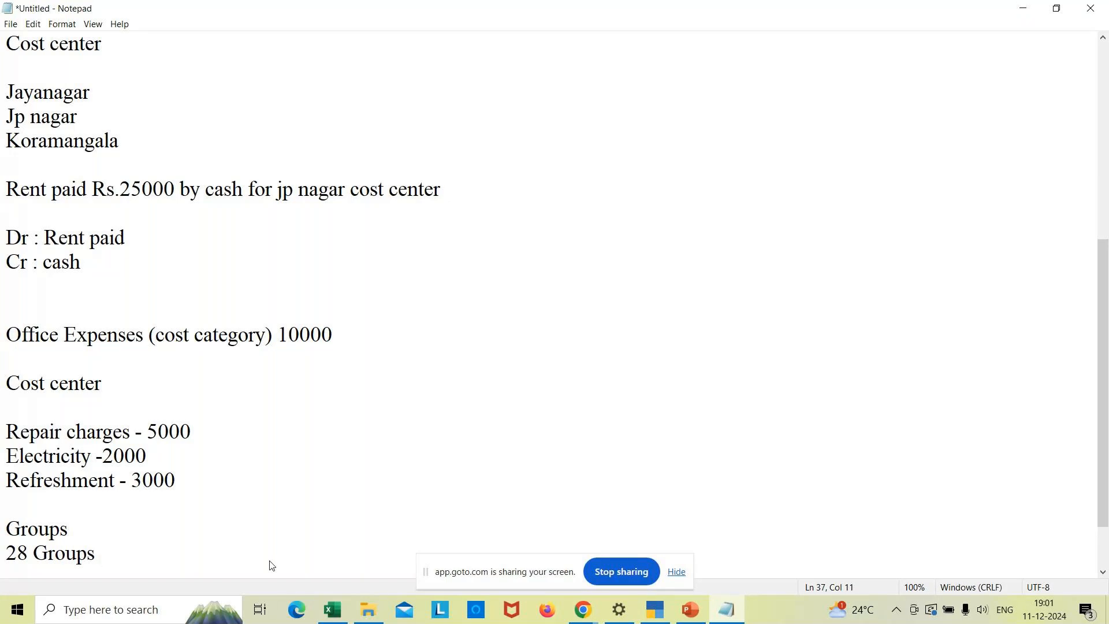
type("in that 15 ")
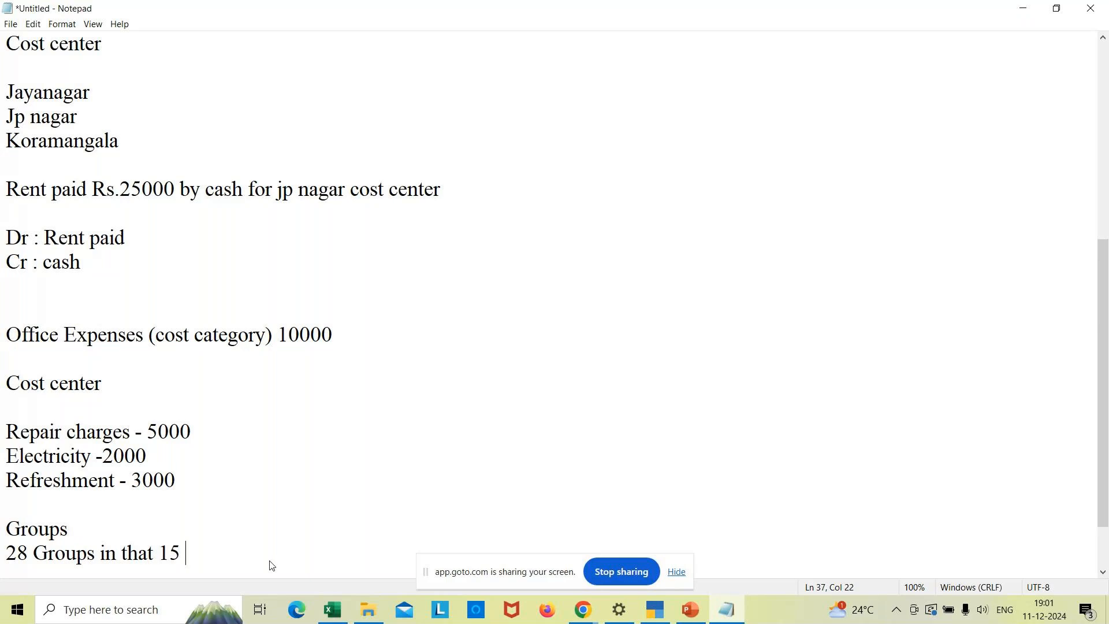
type("are prim")
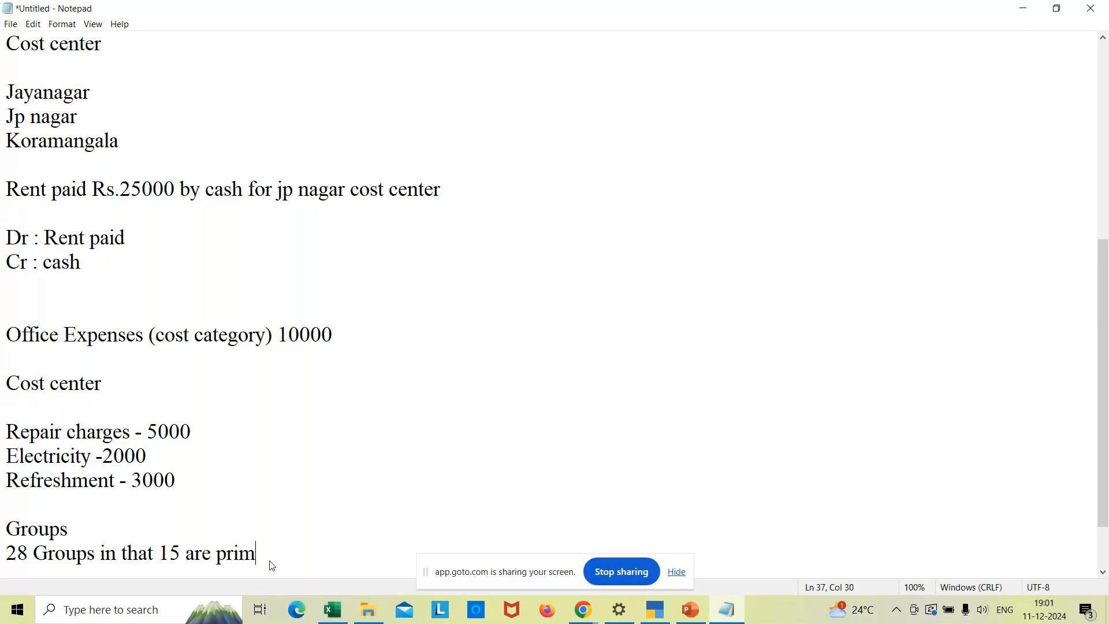
type("ary")
key("Return")
type("1")
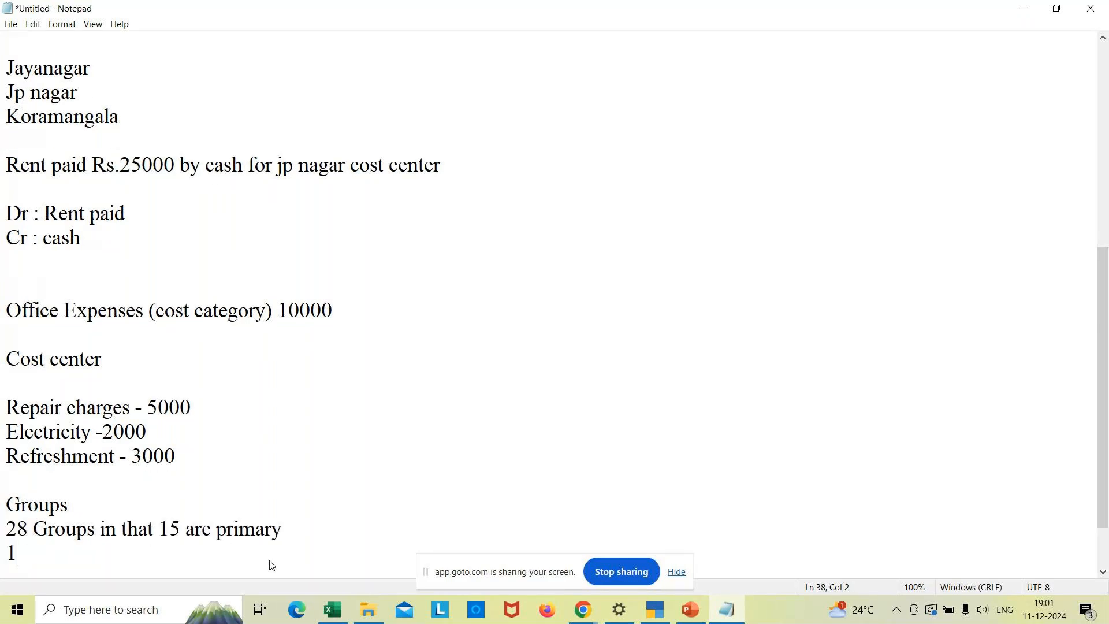
type("3 are sub gru")
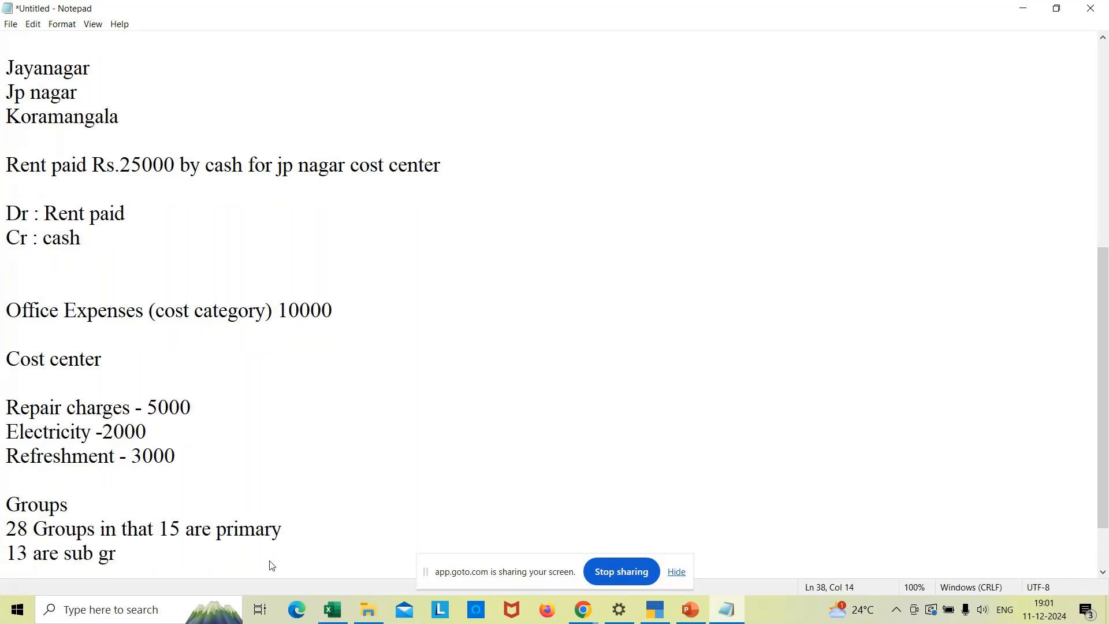
key("BackSpace")
type("oups")
key("Return")
key("Return")
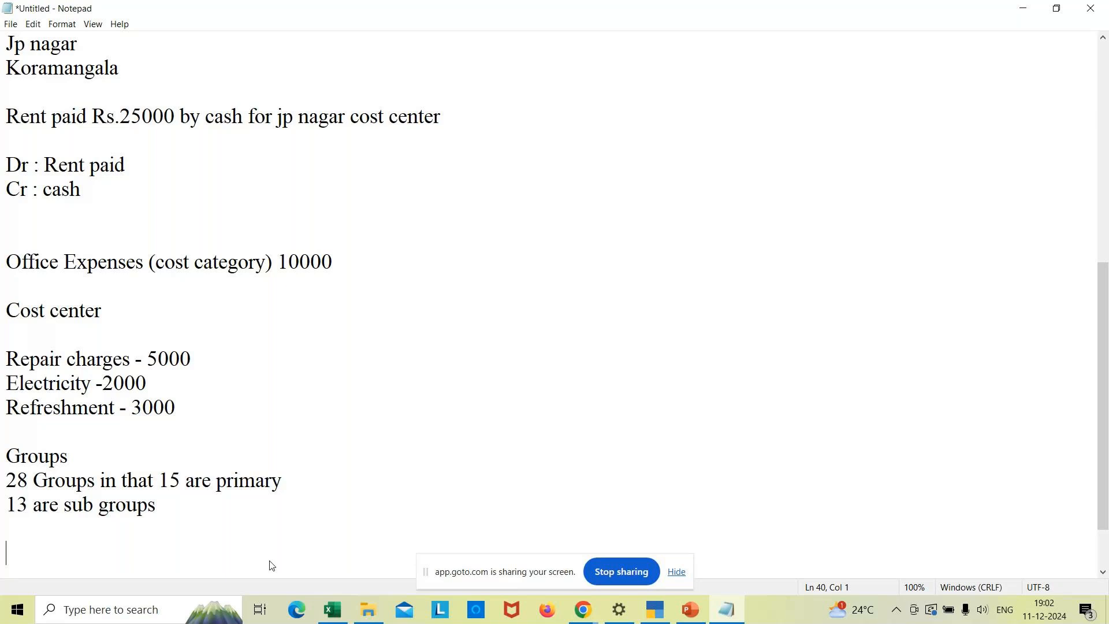
- Extend the Groups heading with the definition '- Its the behaviour of the ledger'
left_click(91, 441)
left_click(88, 456)
type("- Its the behaviour of")
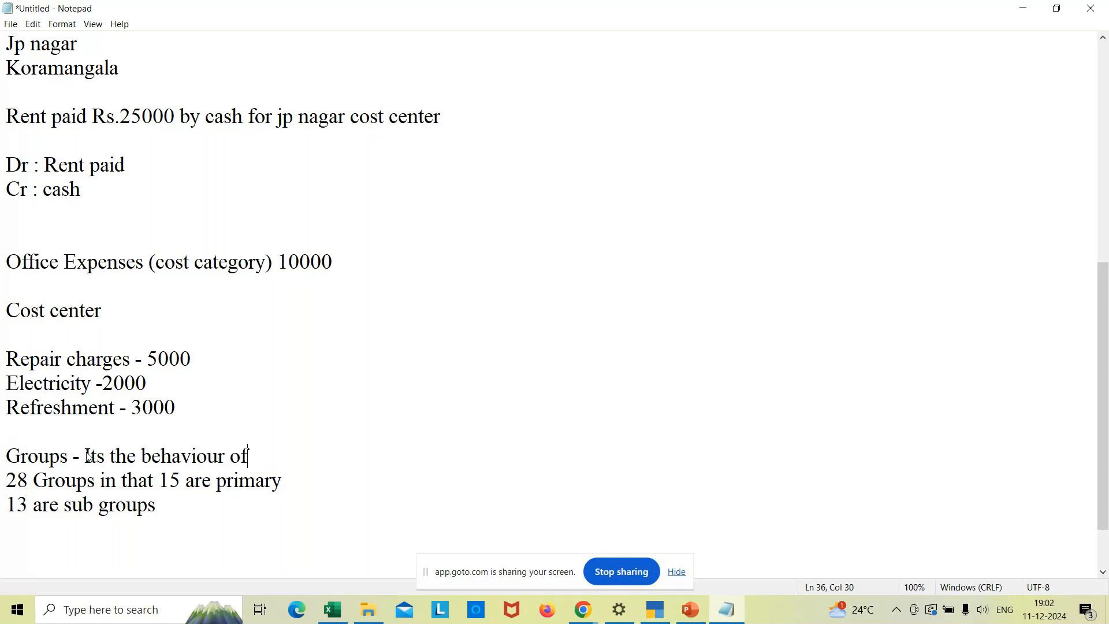
type(" the ledger")
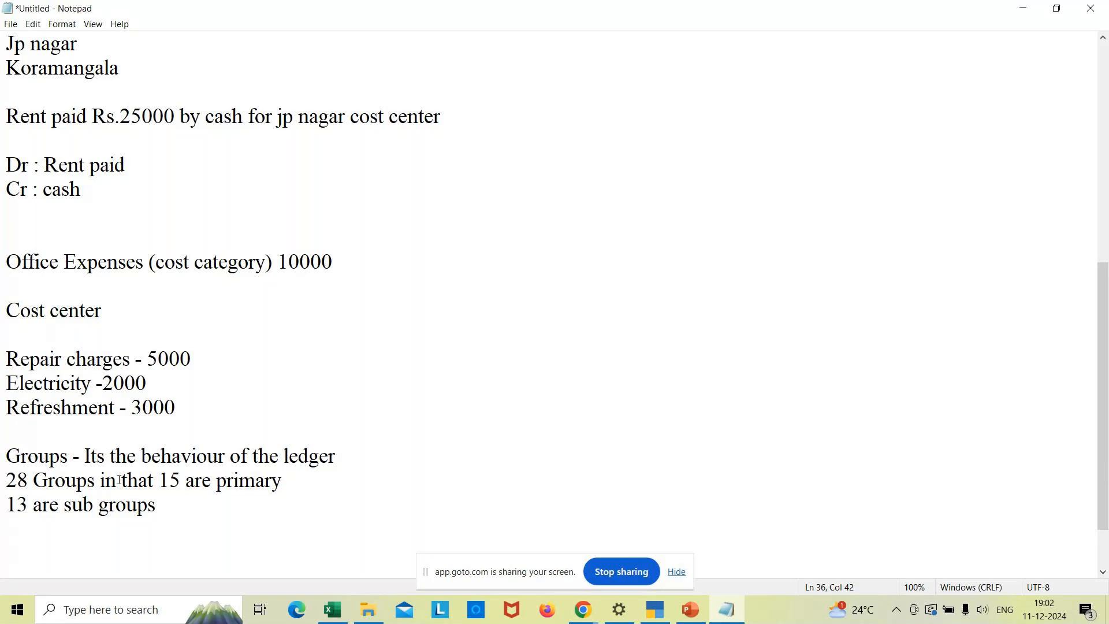
mouse_move(582, 609)
mouse_move(643, 612)
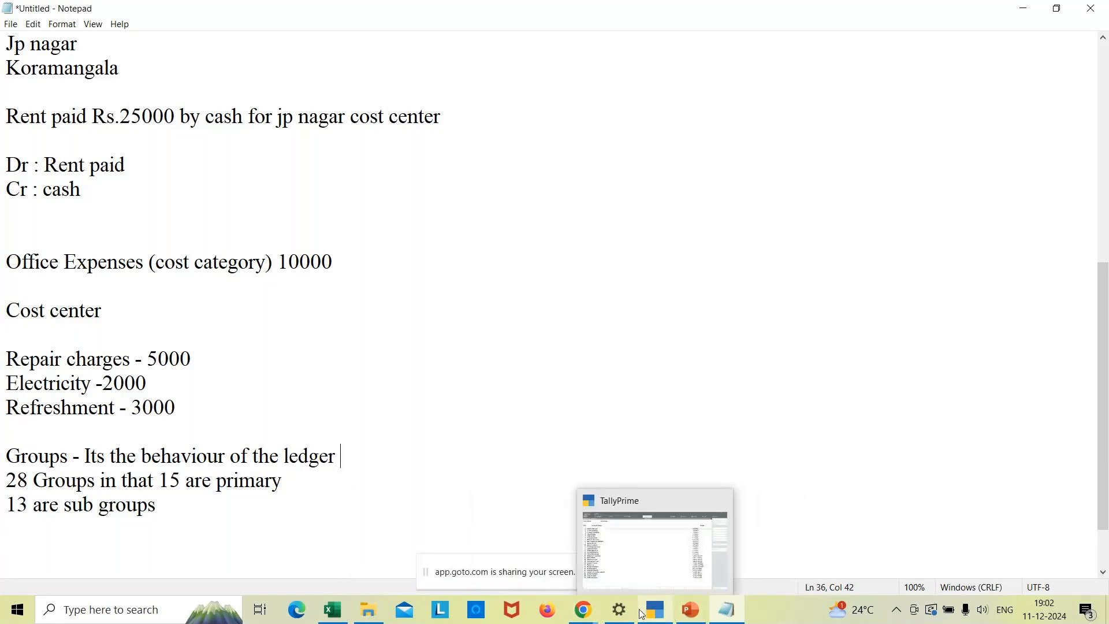
- Quit group alteration to the Gateway of Tally and open Create to show the Master Creation list
left_click(661, 611)
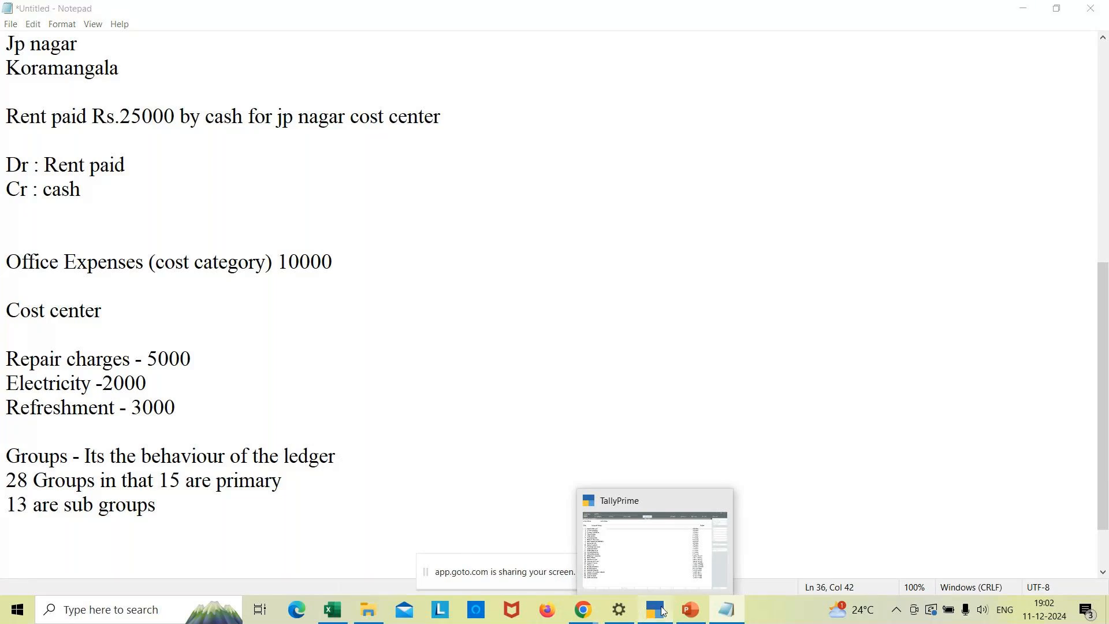
key("Escape")
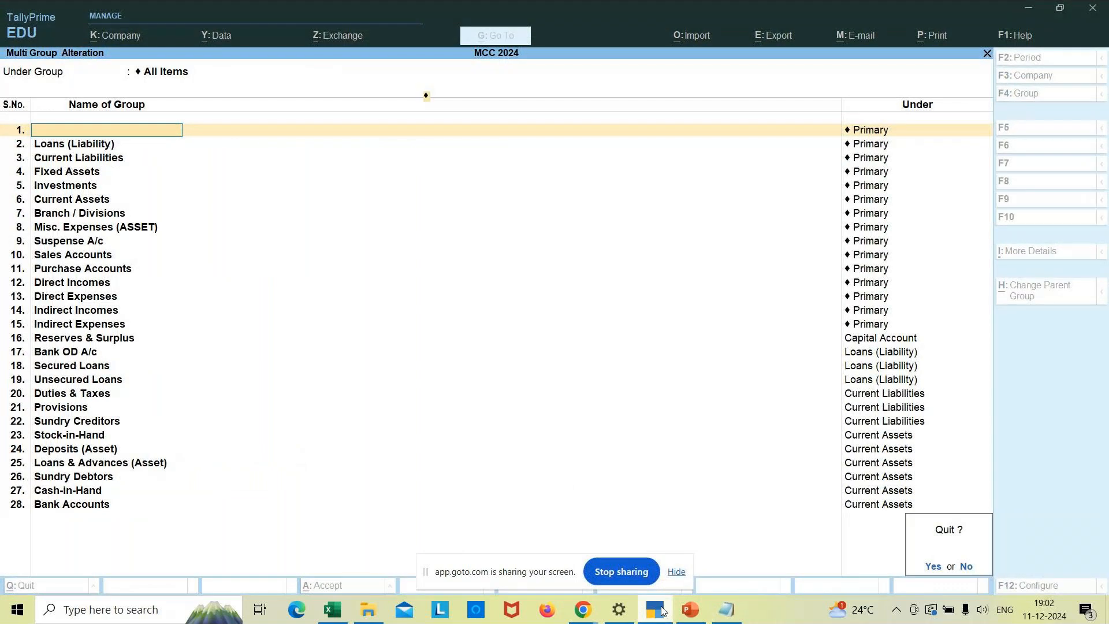
key("y")
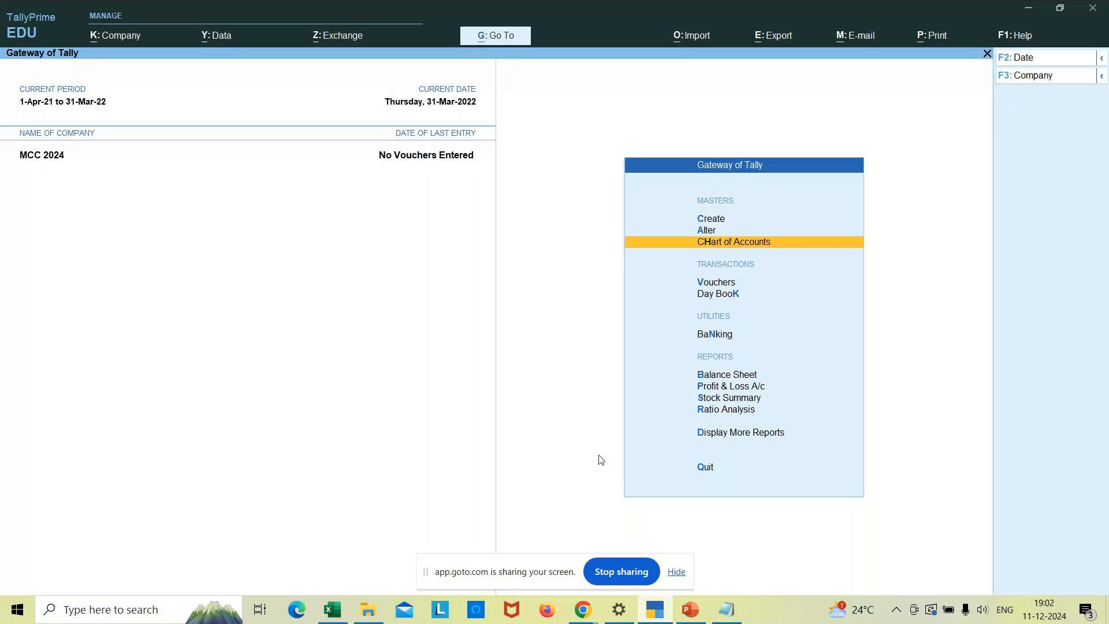
left_click(710, 223)
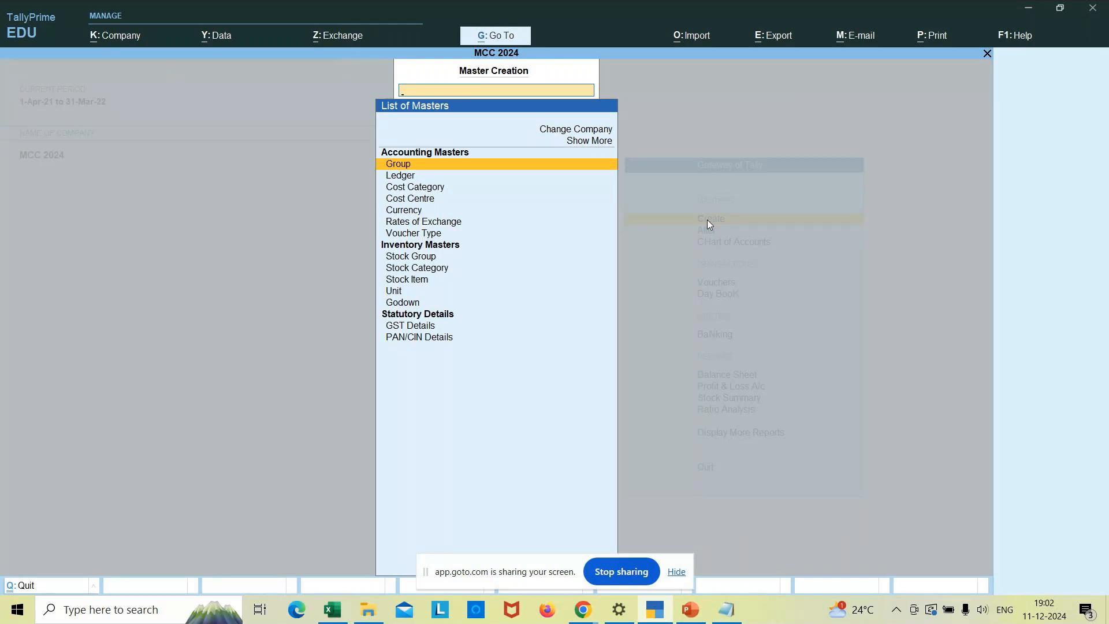
left_click(583, 613)
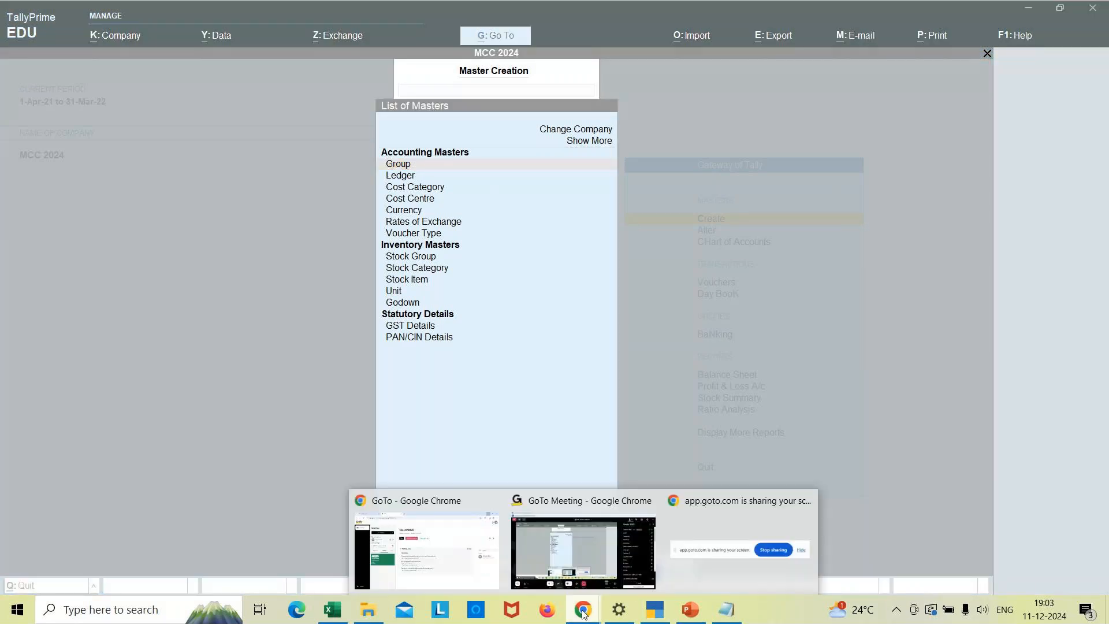
left_click(597, 556)
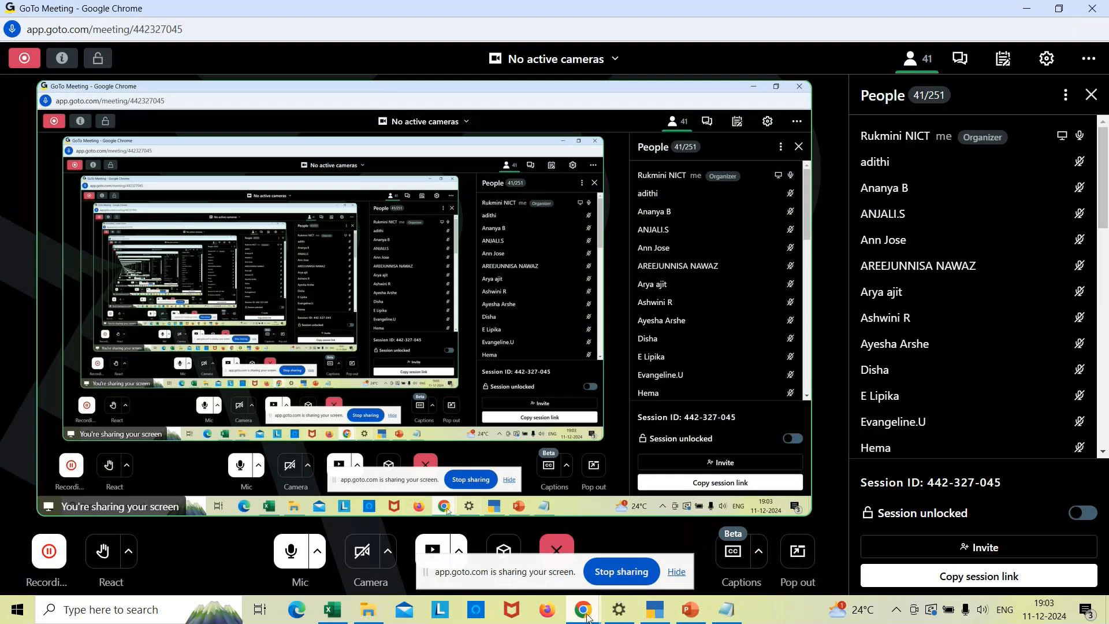
mouse_move(586, 617)
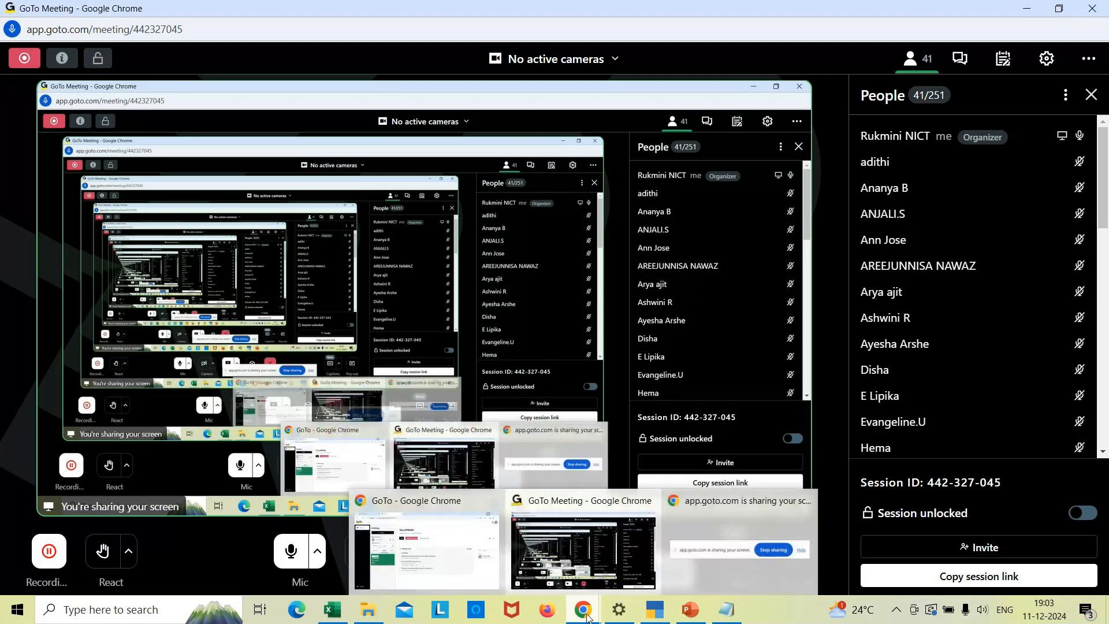
- Add the line 'Ledger : Head of an accounts' below the sub groups note, then return to TallyPrime
left_click(654, 608)
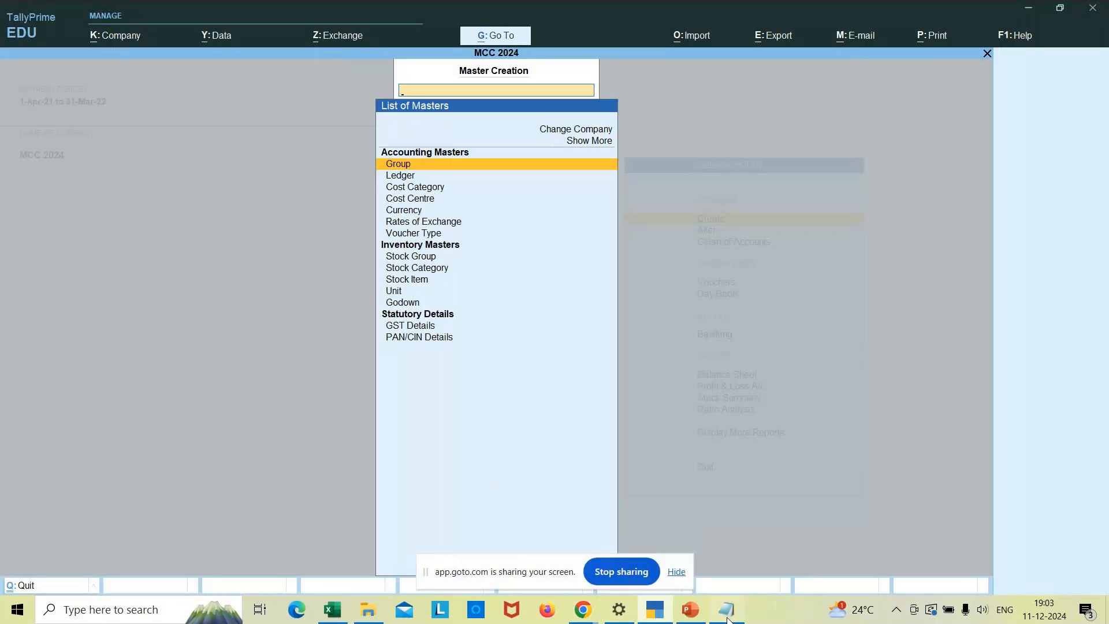
left_click(727, 610)
left_click(192, 522)
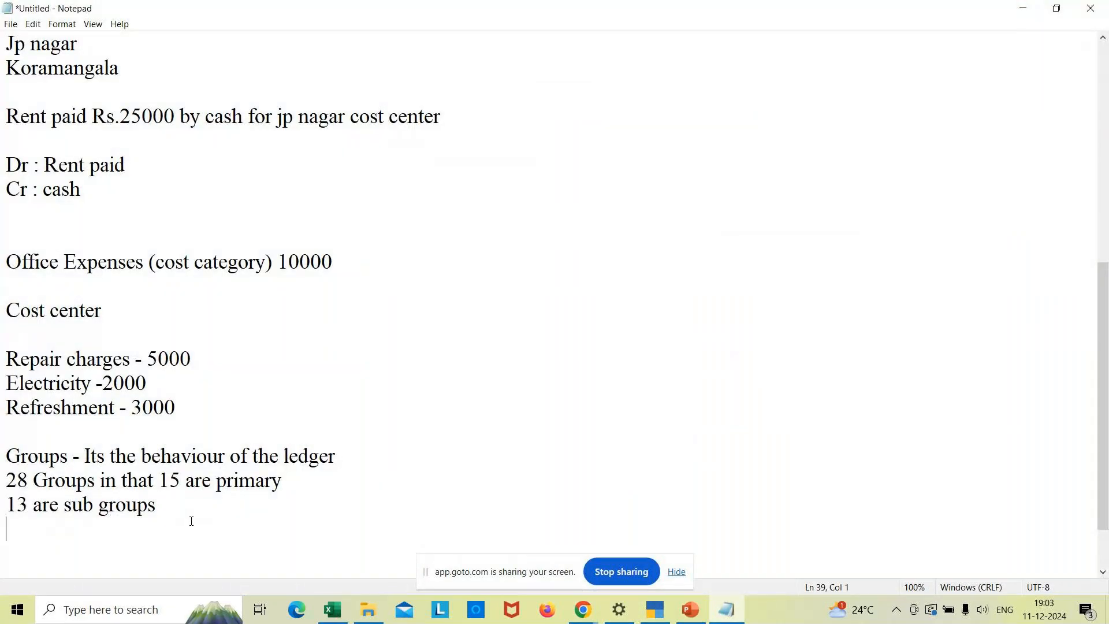
key("Return")
key("Return")
type("Ledger :")
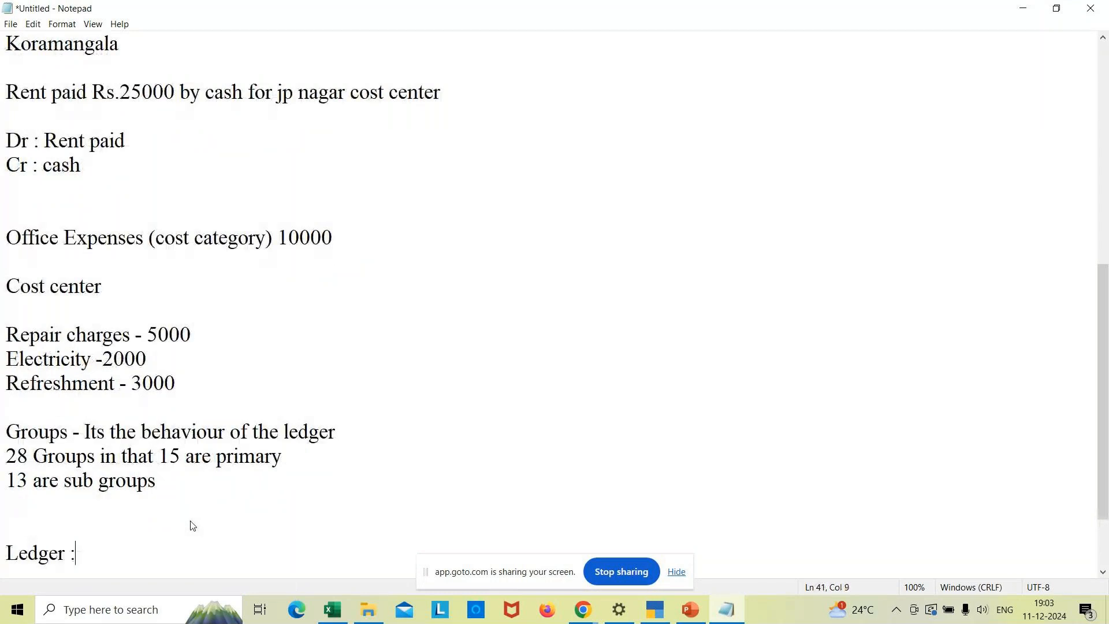
scroll(192, 525, "down", 1)
type("Head of an accounts")
key("Return")
key("Return")
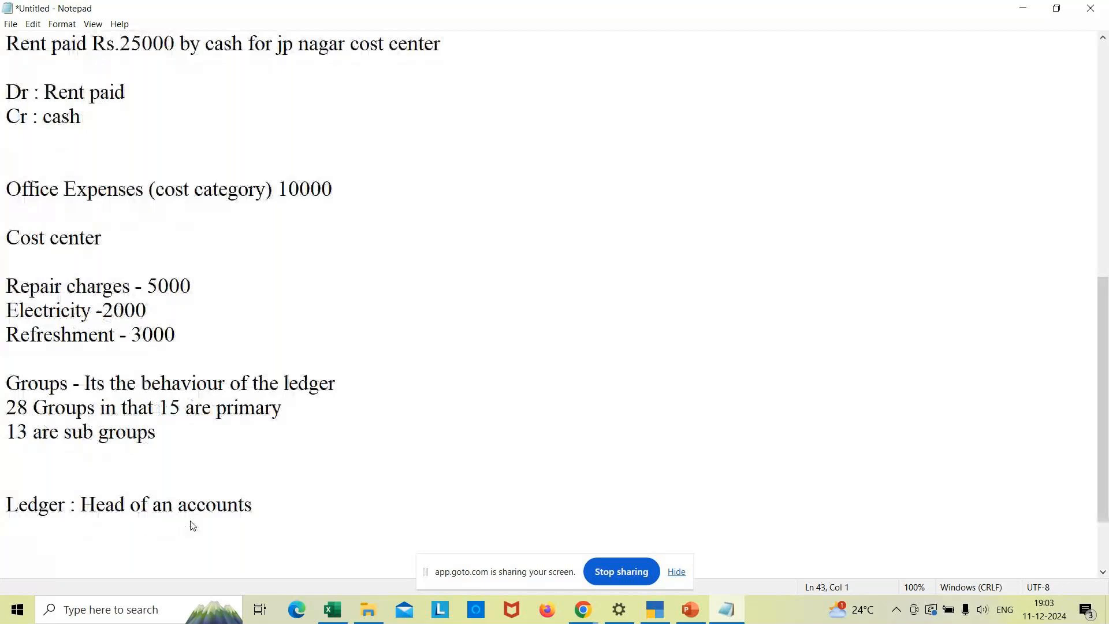
key("BackSpace")
key("alt+Tab")
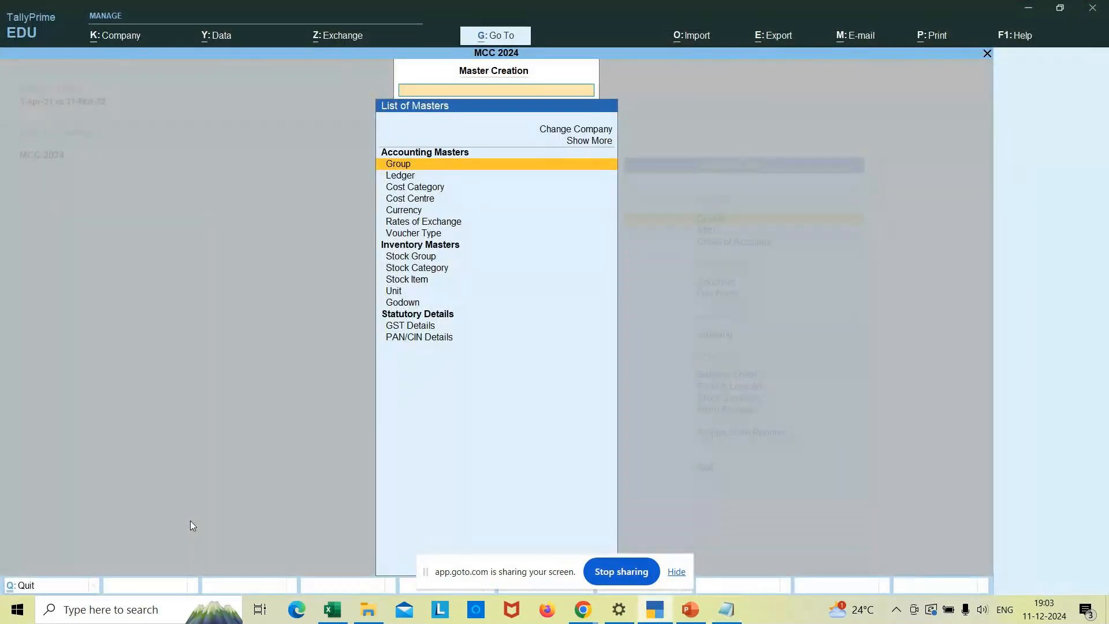
- Open Chart of Accounts for Ledgers and toggle Ledger/Group View to list Cash and Profit & Loss A/c
key("Escape")
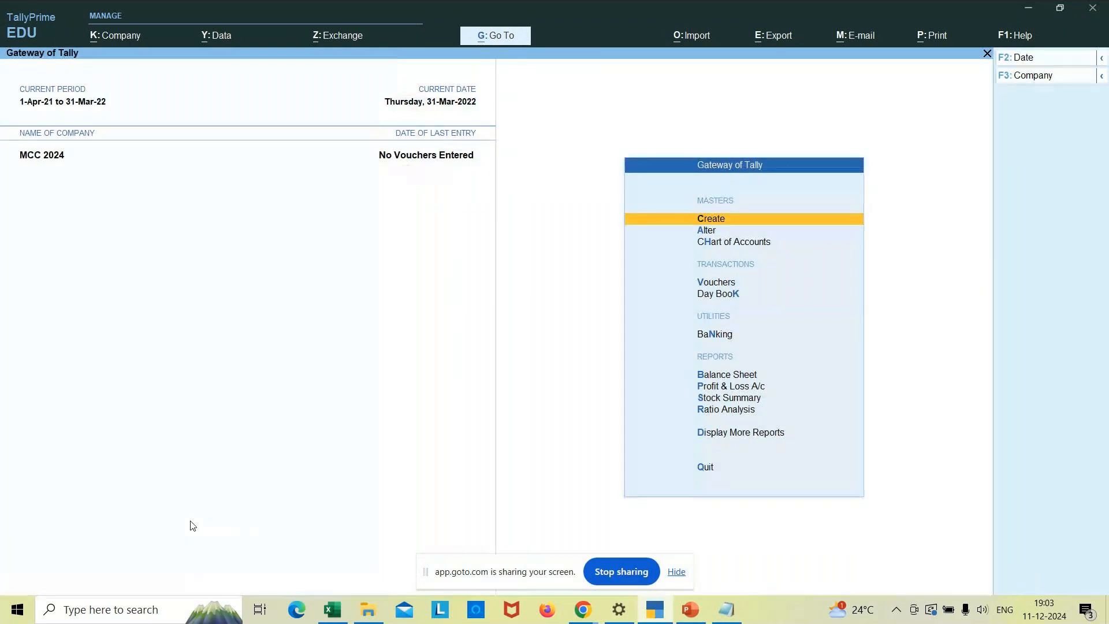
key("Down")
key("Down")
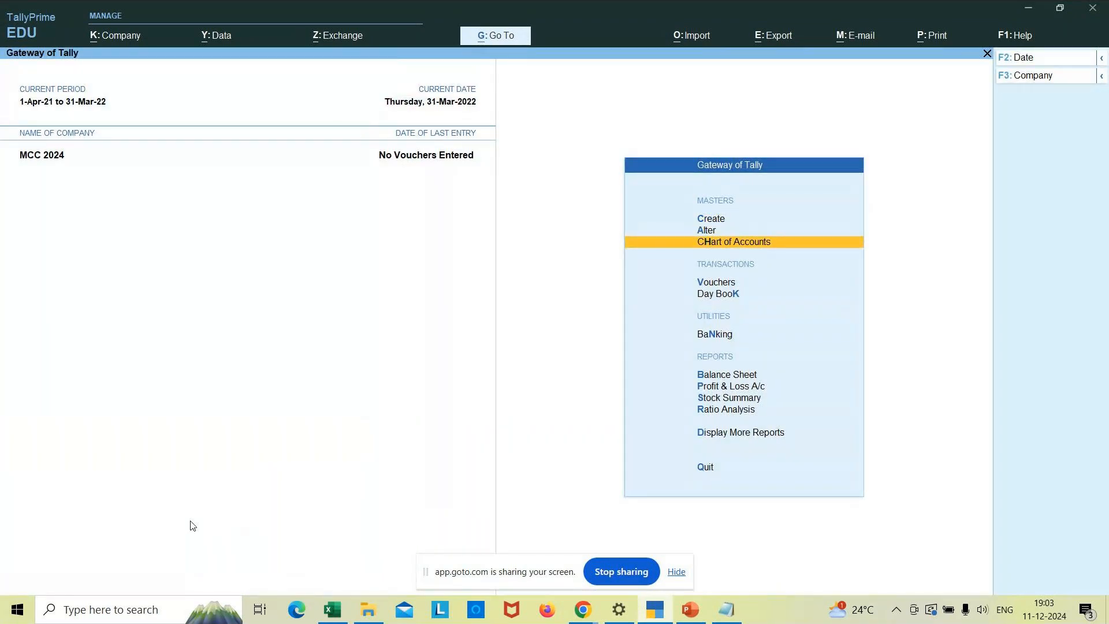
key("Return")
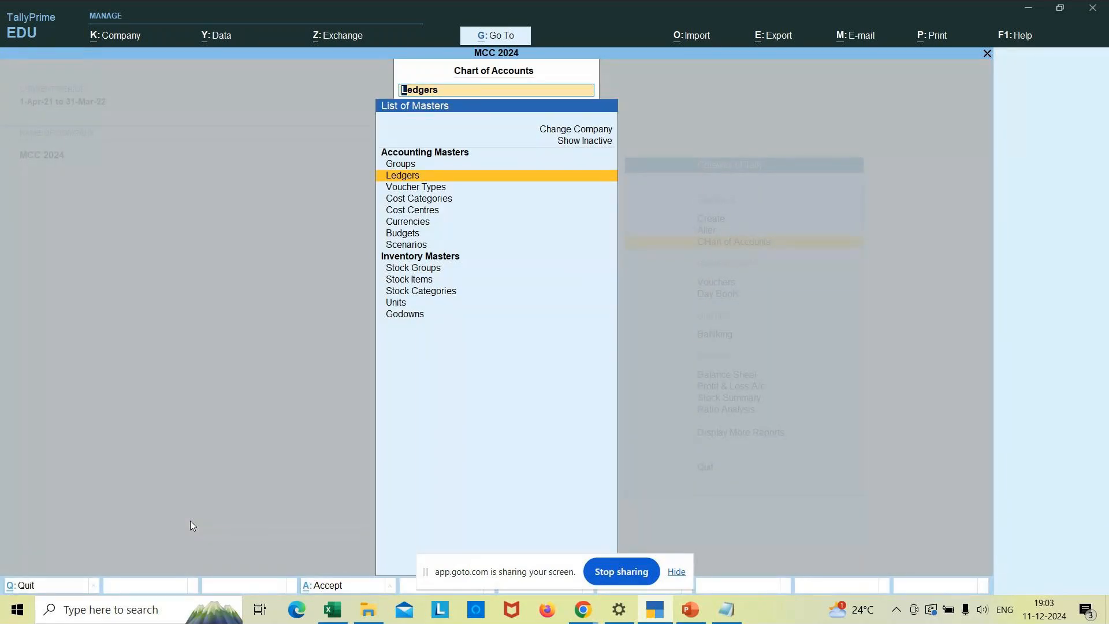
key("Return")
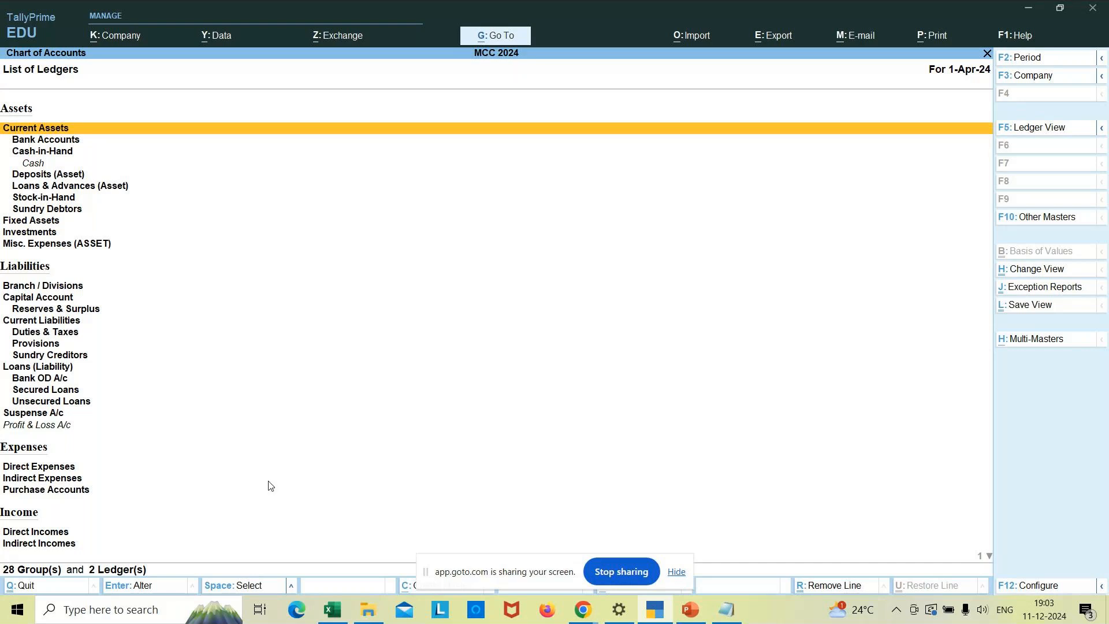
left_click(1033, 128)
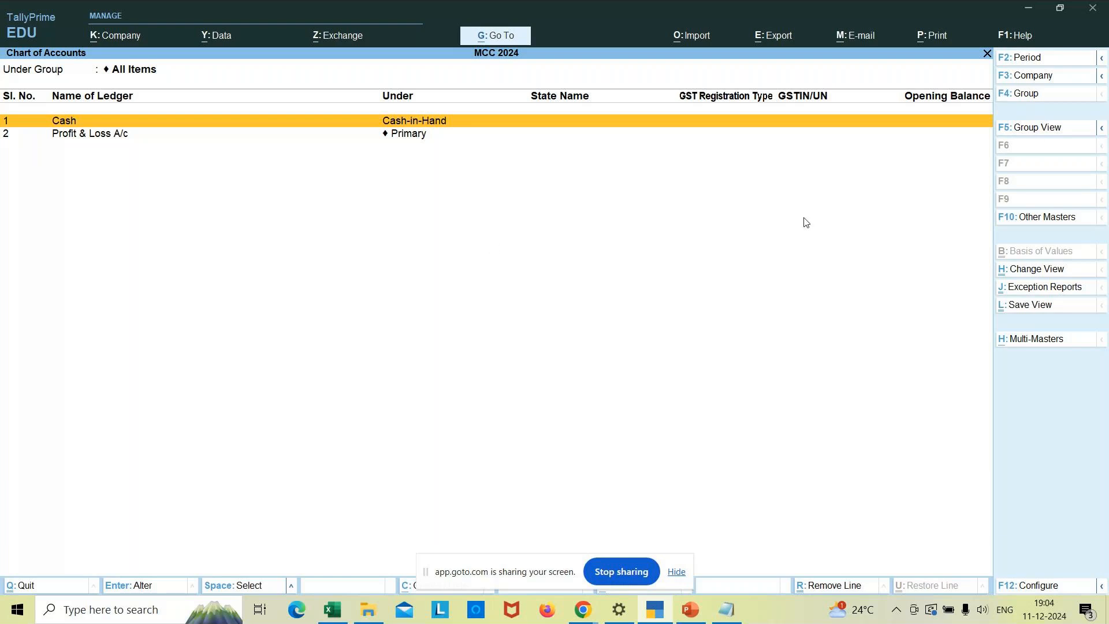
left_click(1031, 129)
mouse_move(740, 621)
mouse_move(662, 619)
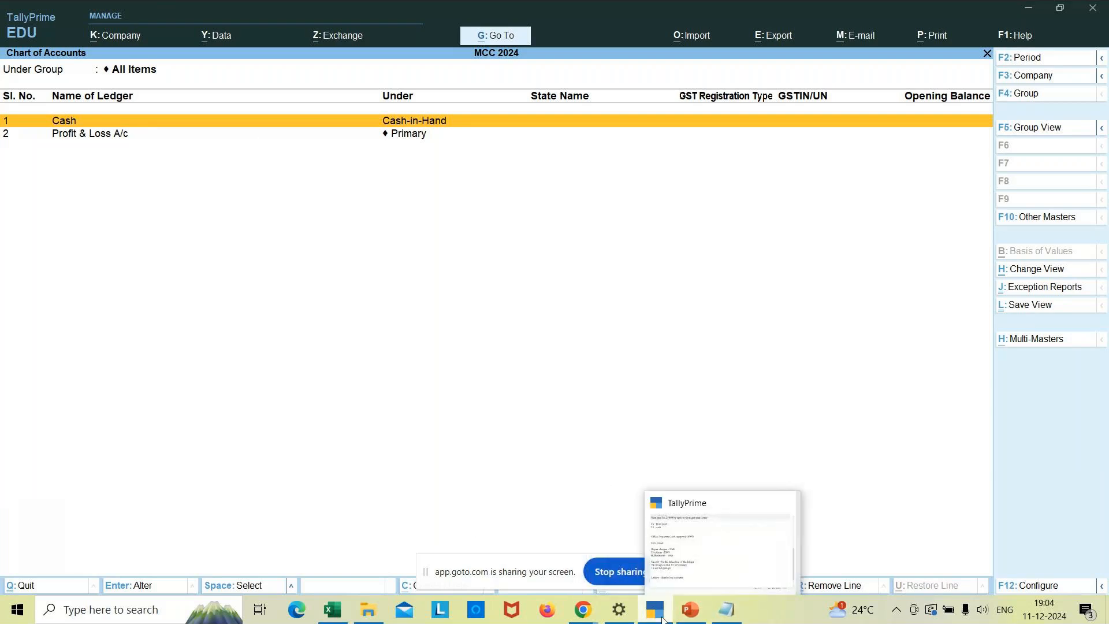
- List 'cash a/c' and 'P&L a/c' on separate lines under the Ledger definition
left_click(730, 617)
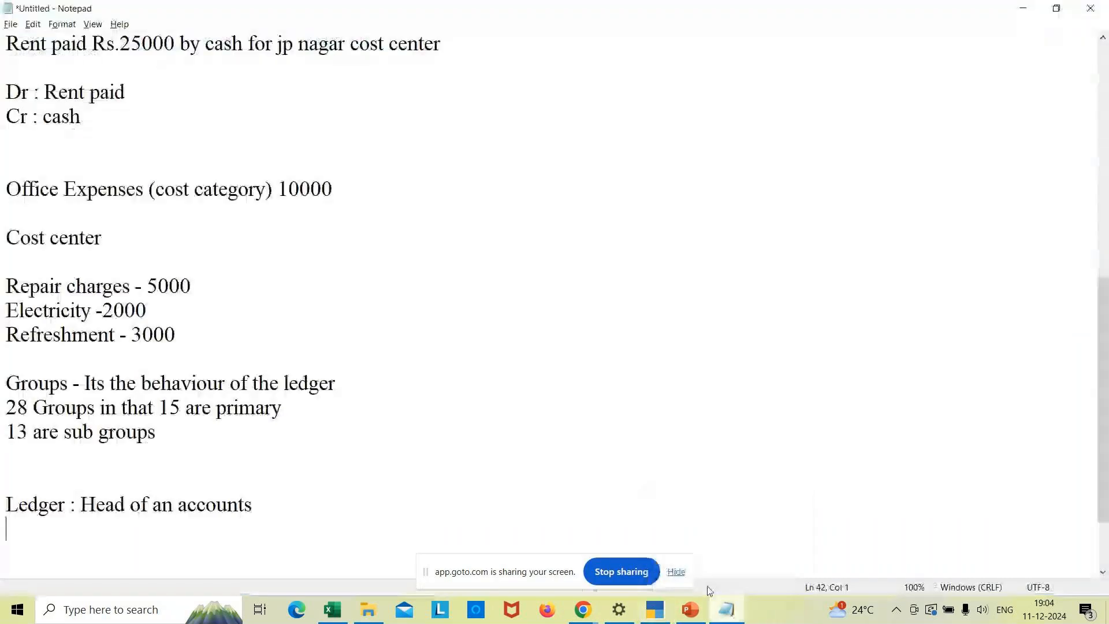
key("Return")
type("cash a/c")
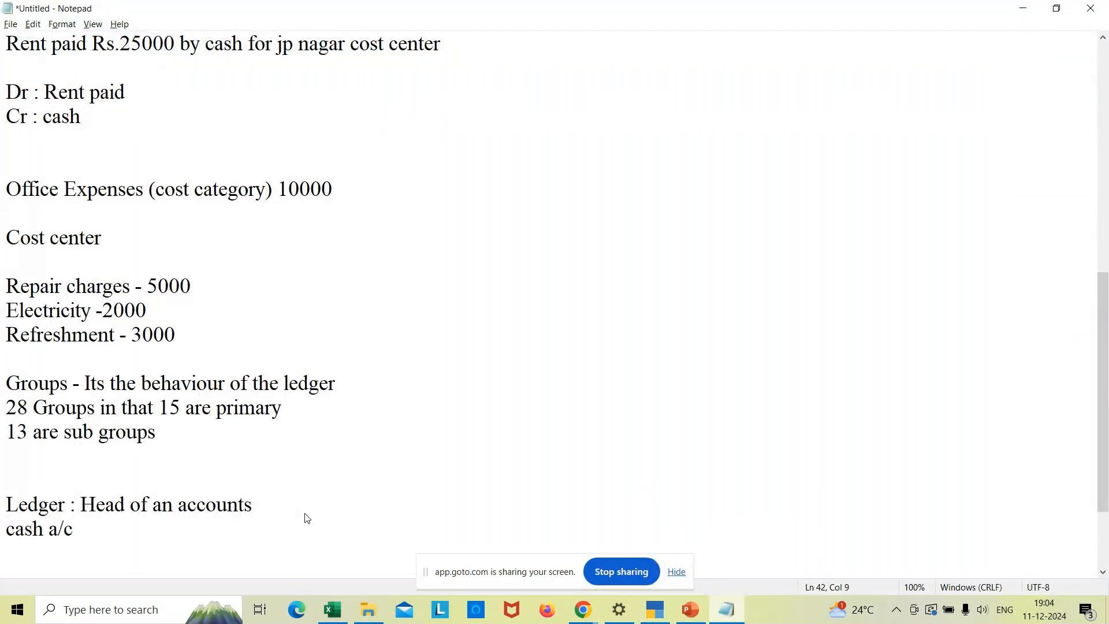
key("Return")
type("P&L a")
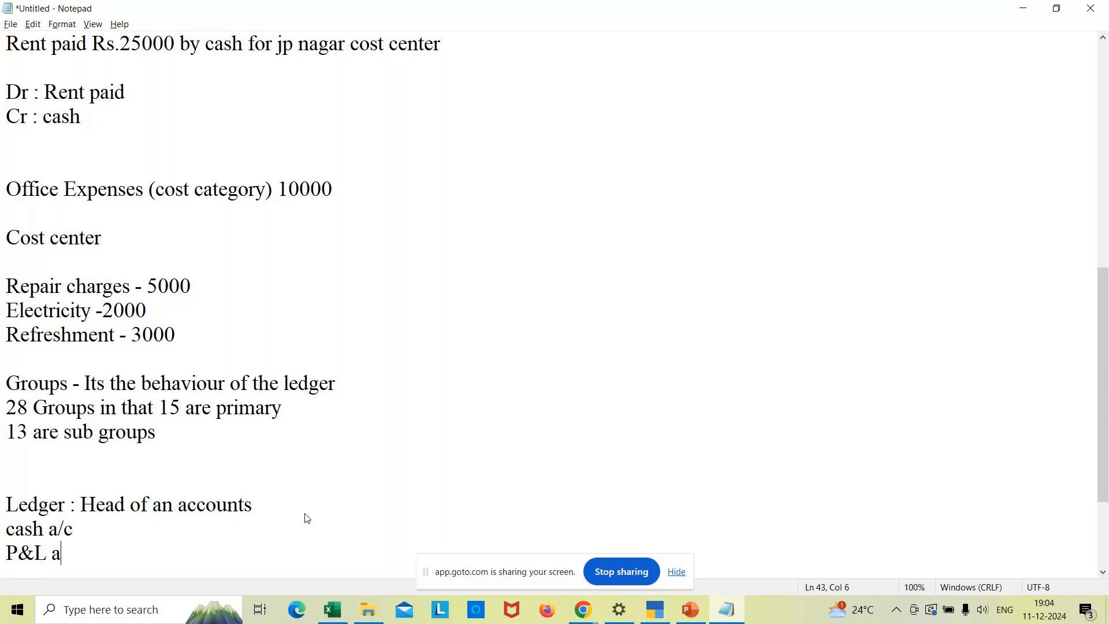
type("/c")
key("Return")
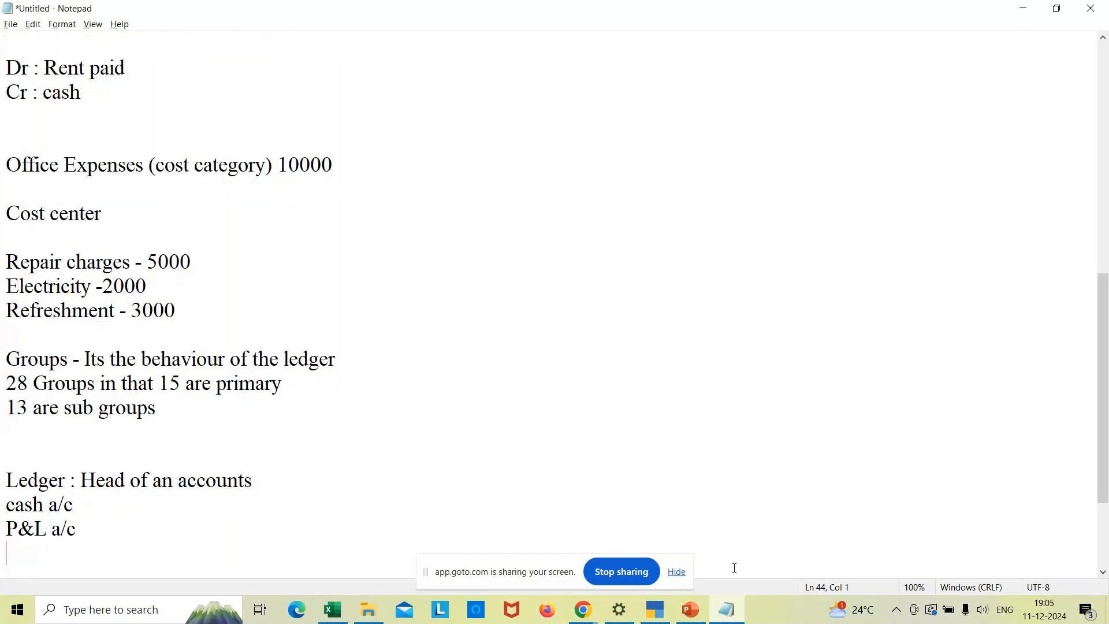
mouse_move(723, 616)
mouse_move(336, 617)
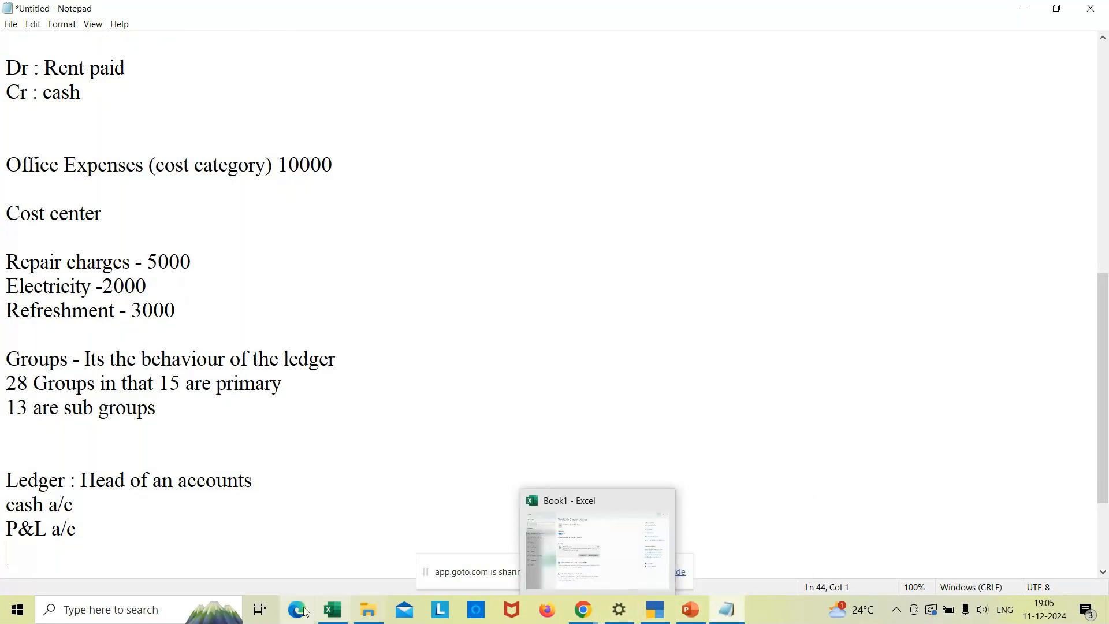
left_click(336, 617)
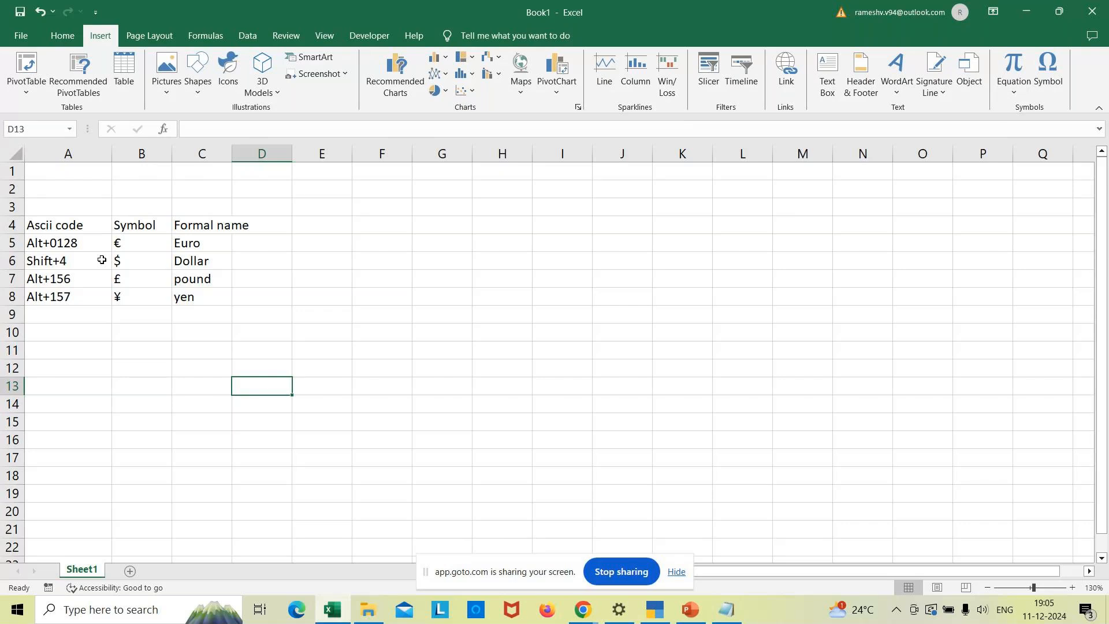
- Insert a blank Sheet2 beside Sheet1 in Book1 and zoom it in to 180%
left_click(96, 385)
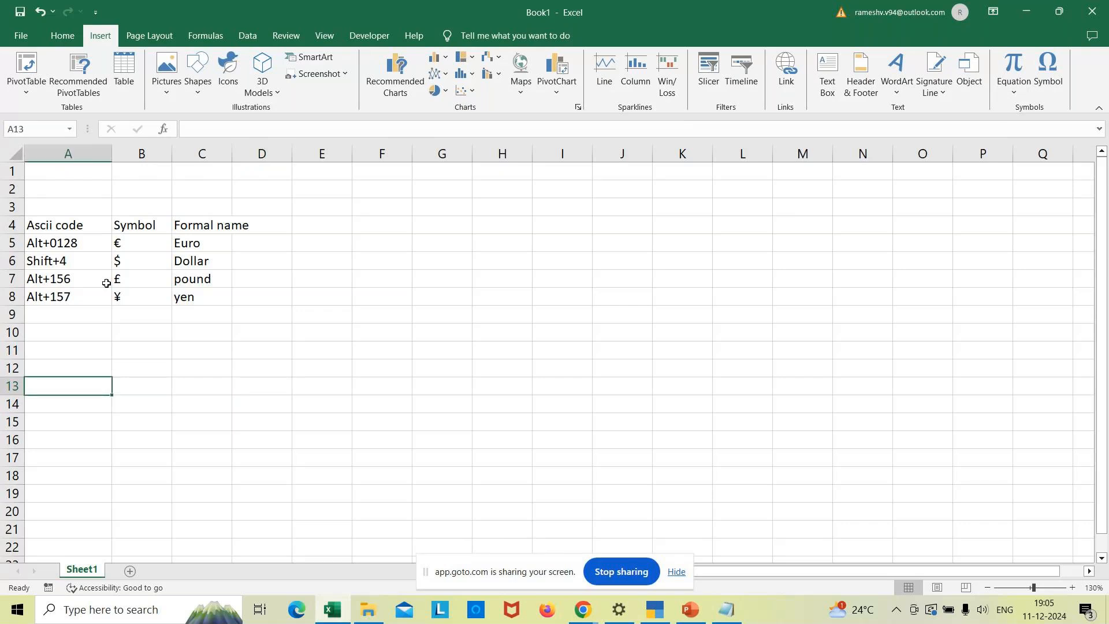
key("Up")
key("Up")
key("Up")
key("Up")
key("Up")
key("Up")
key("Up")
key("Up")
key("Up")
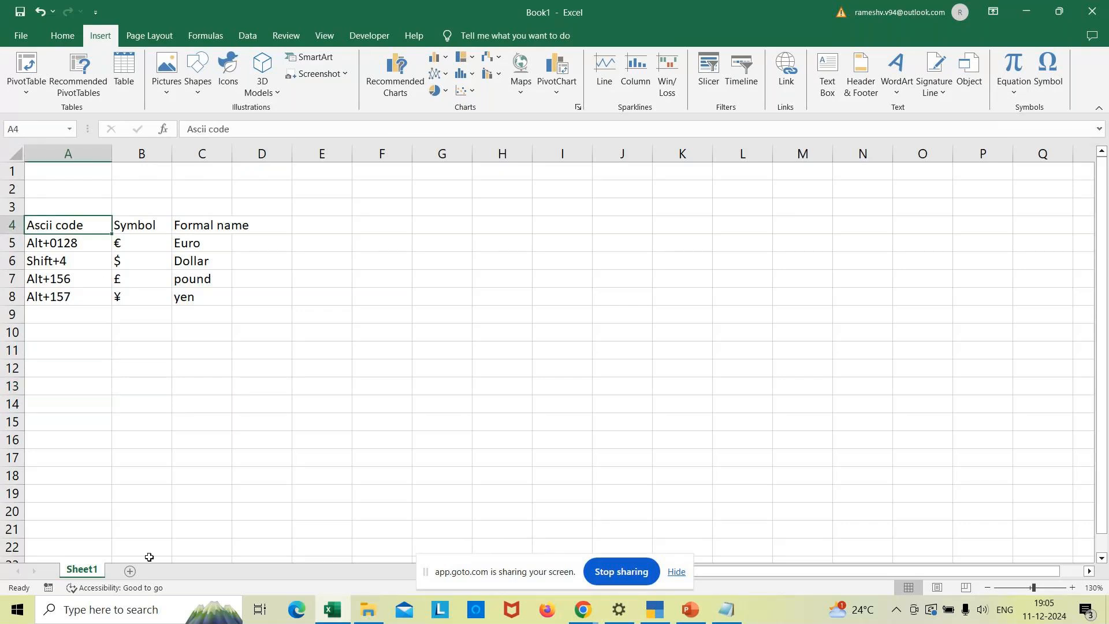
left_click(131, 572)
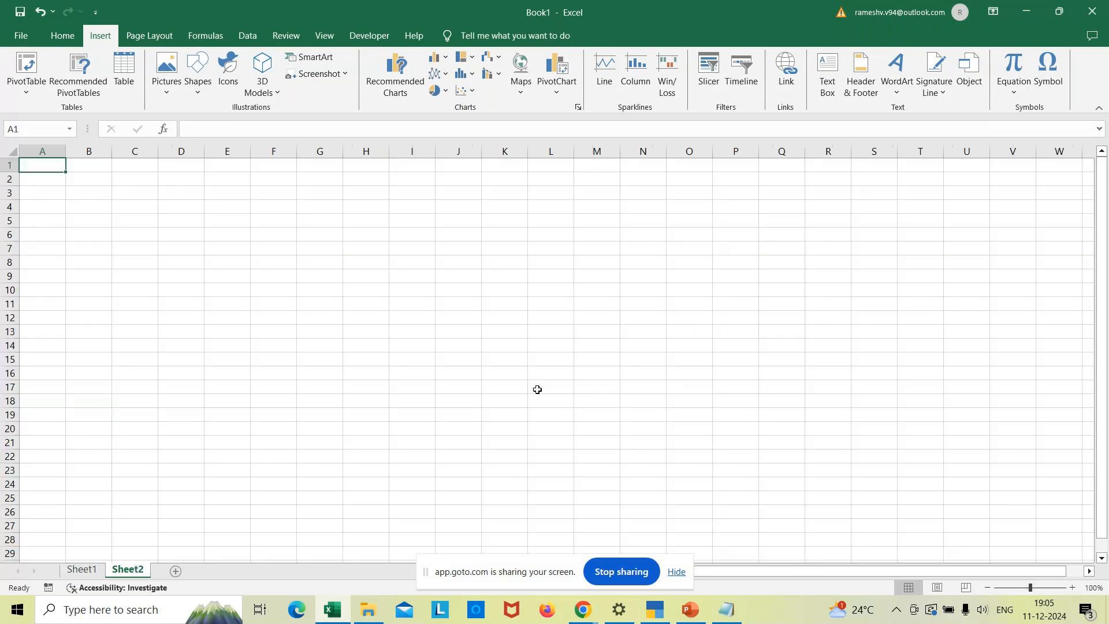
left_click(1073, 587)
left_click(1072, 587)
left_click(1072, 588)
left_click(1072, 588)
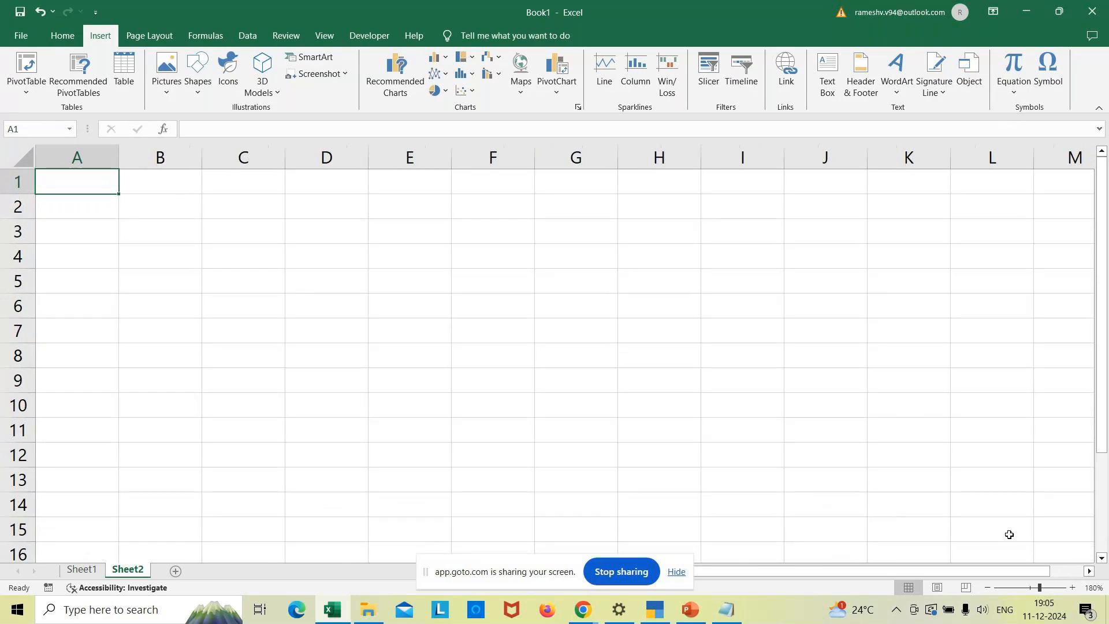
left_click(93, 210)
- Widen columns B and C and enter the headers Ledgers and Groups in B2:C2
left_click(161, 207)
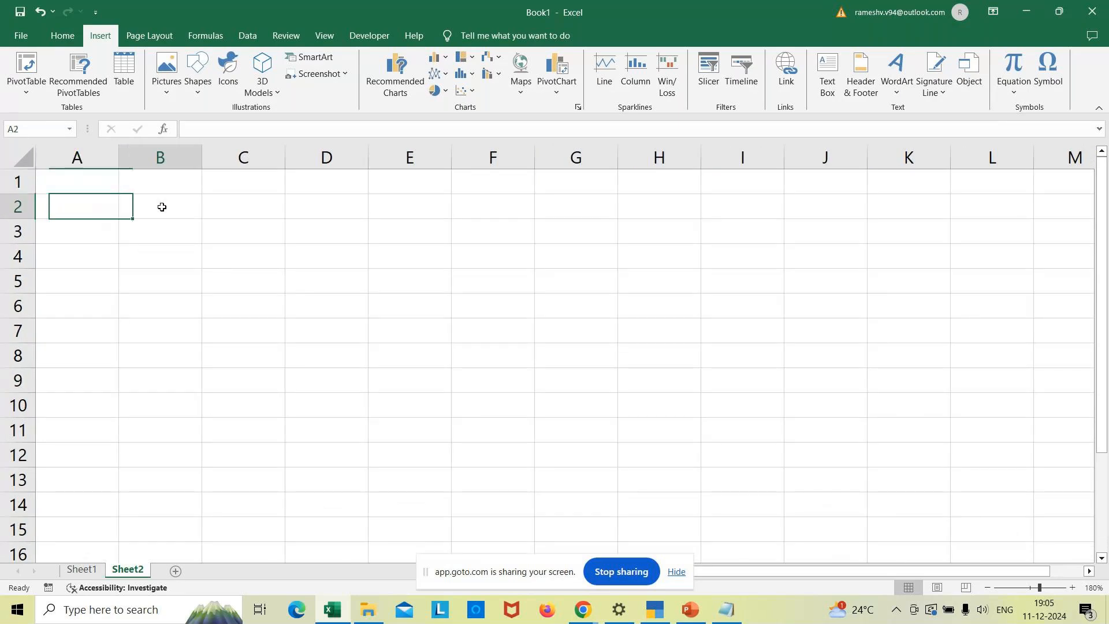
left_click_drag(201, 166, 274, 173)
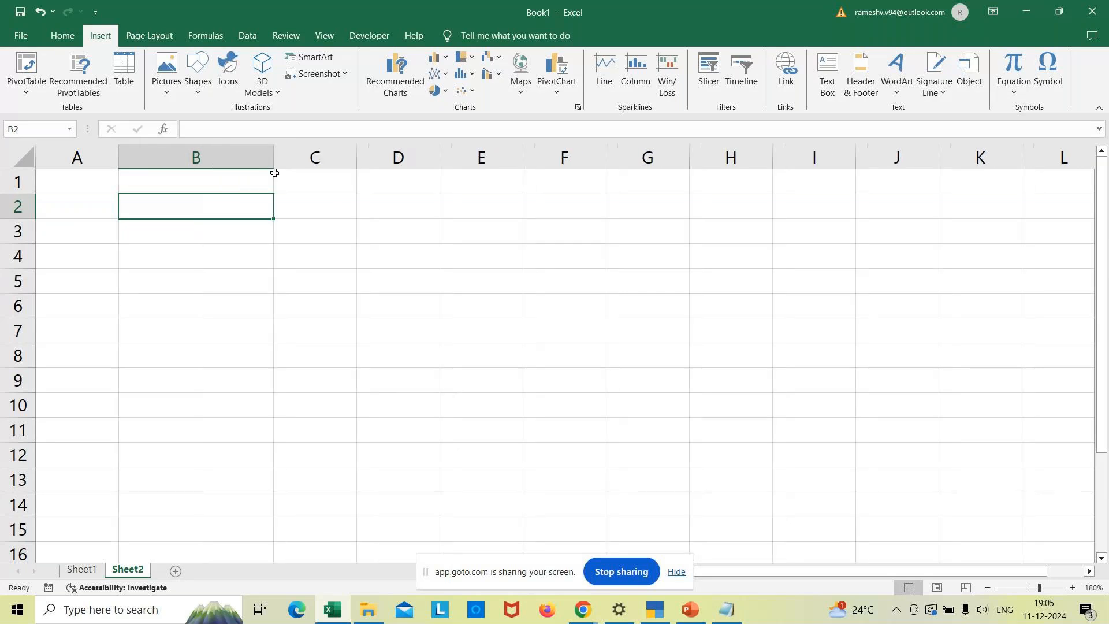
left_click(343, 206)
left_click_drag(356, 168, 482, 190)
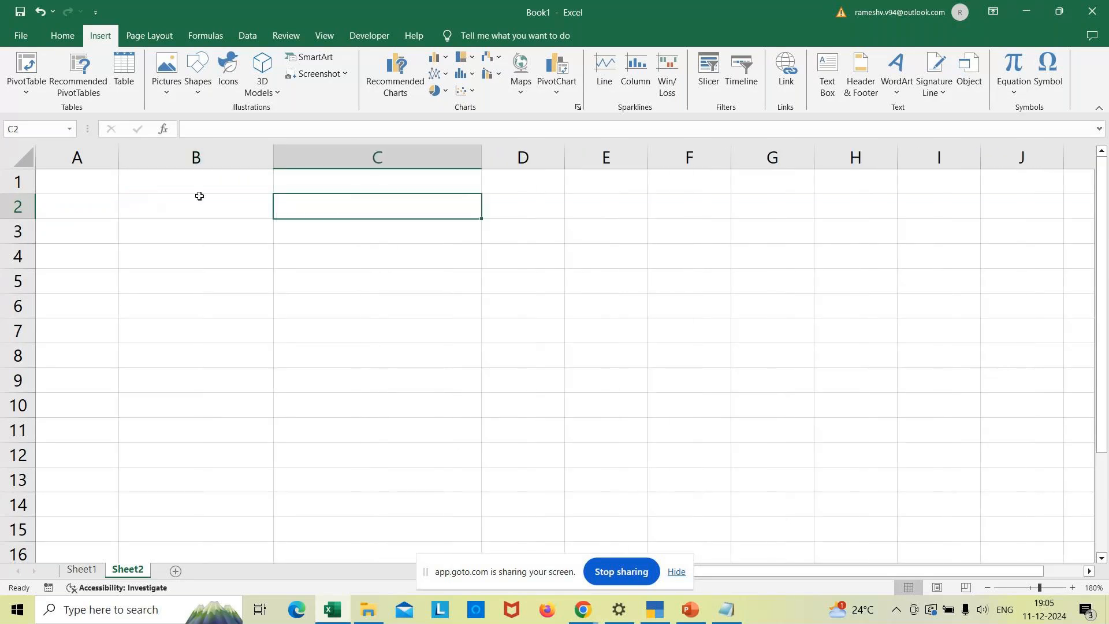
double_click(206, 206)
type("Ledgers")
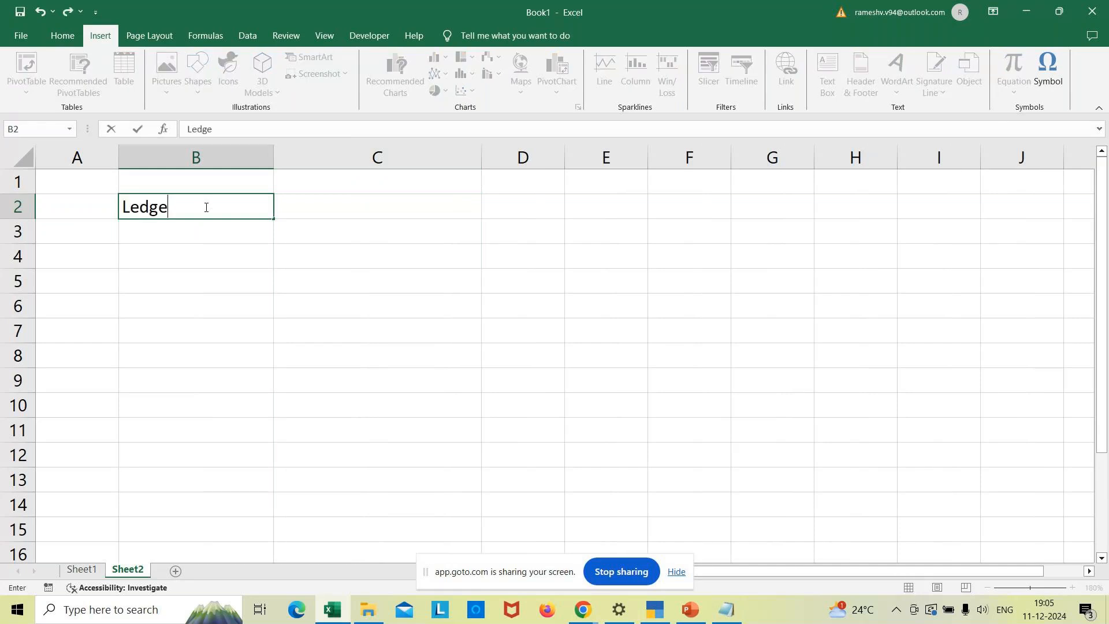
key("Tab")
type("Groups")
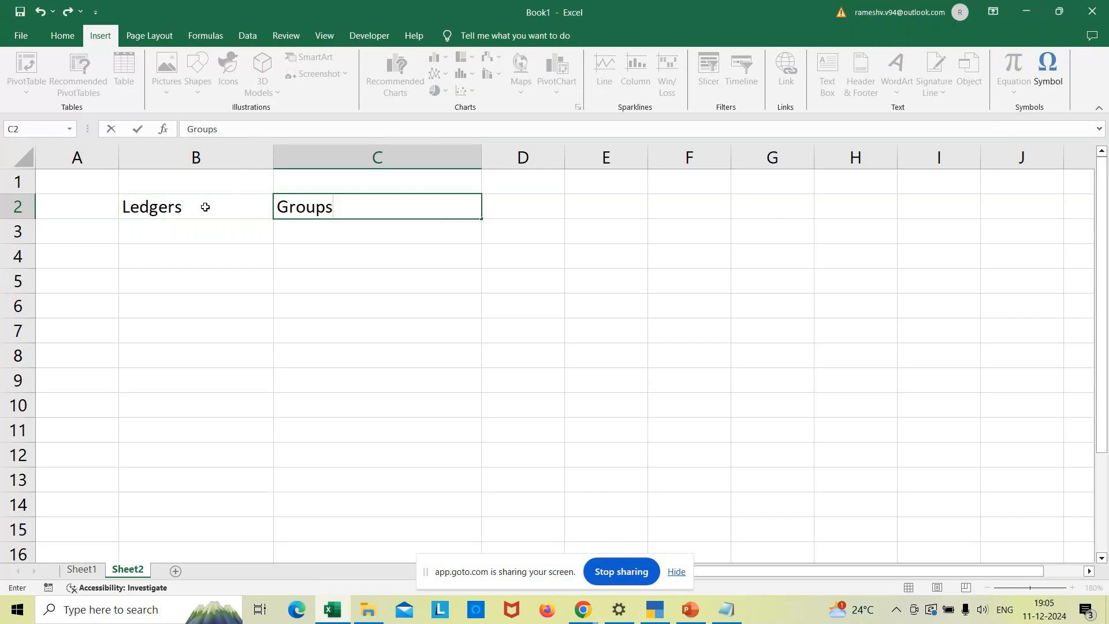
key("Return")
- Enter row 1: Rams capital under Capital account
key("Left")
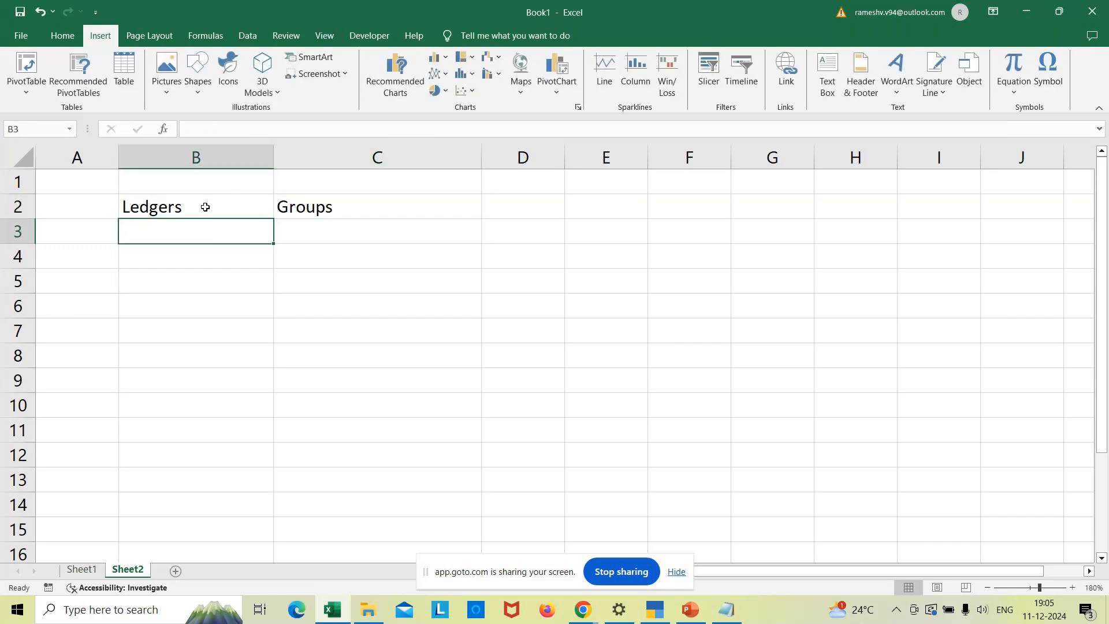
key("Left")
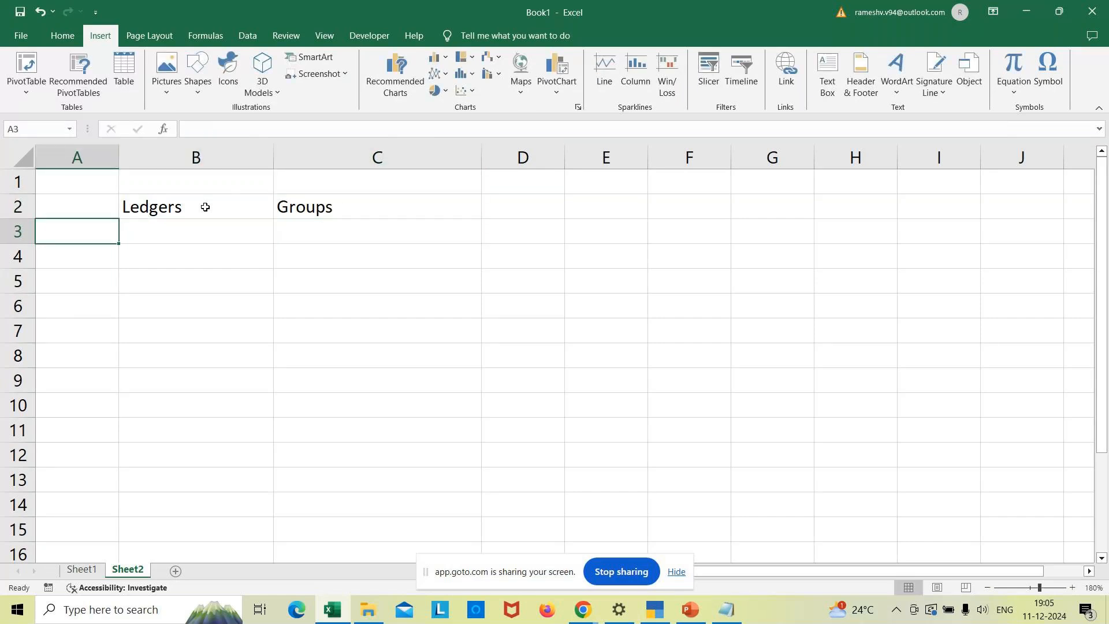
type("1")
key("Tab")
type("Rams capital")
key("Tab")
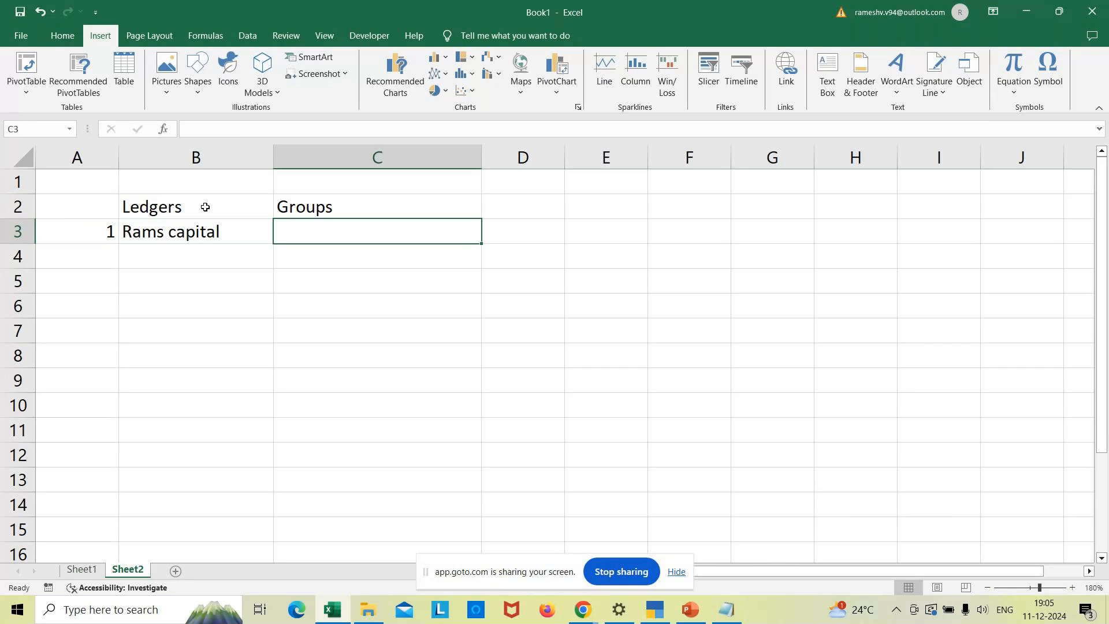
type("Capital account")
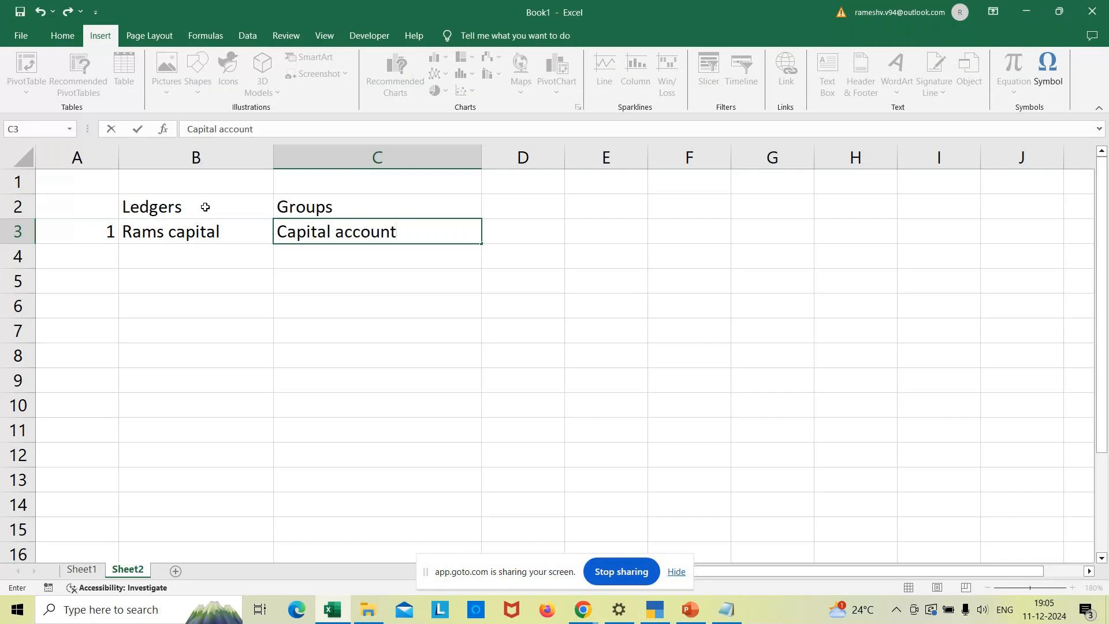
key("Return")
- Enter row 2: Icici bank under Bank account
key("Left")
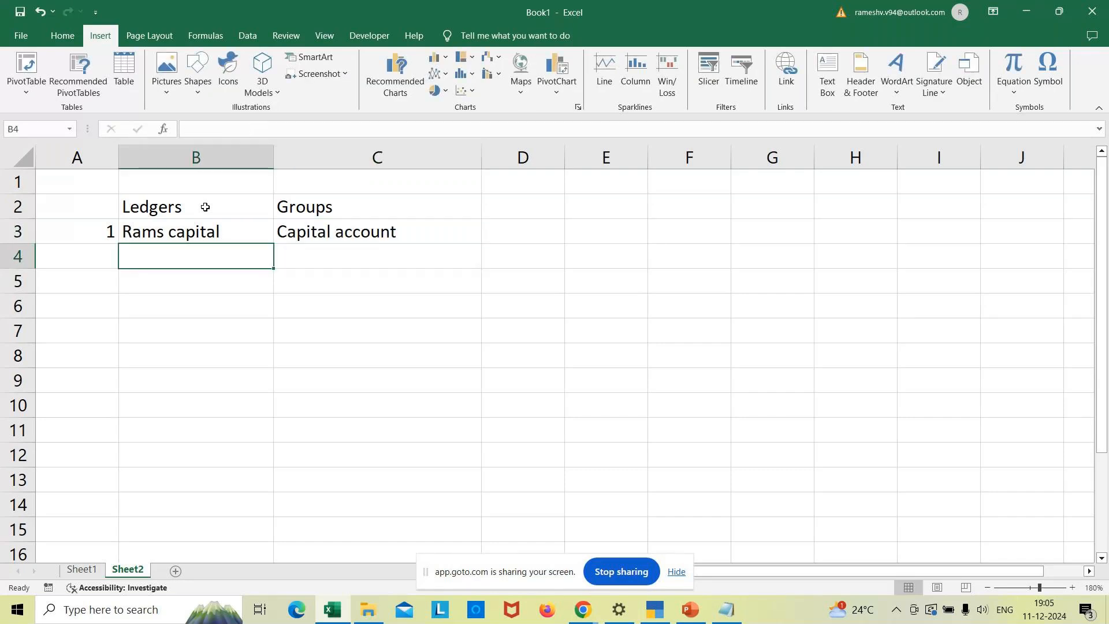
key("Left")
type("2")
key("Right")
type("Icici bank")
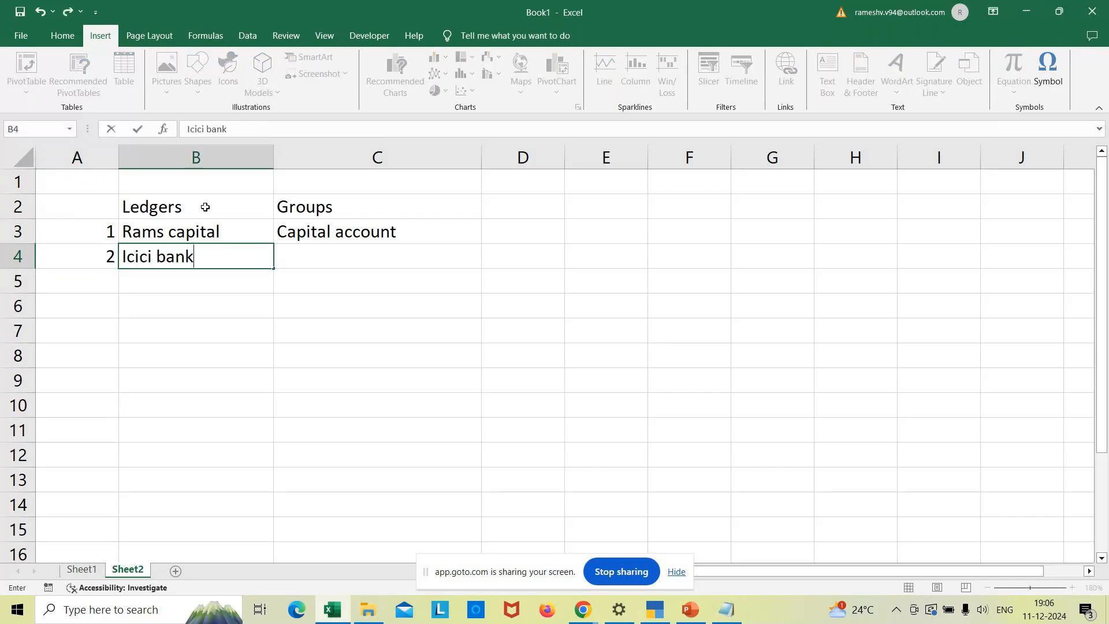
key("Right")
type("Ban")
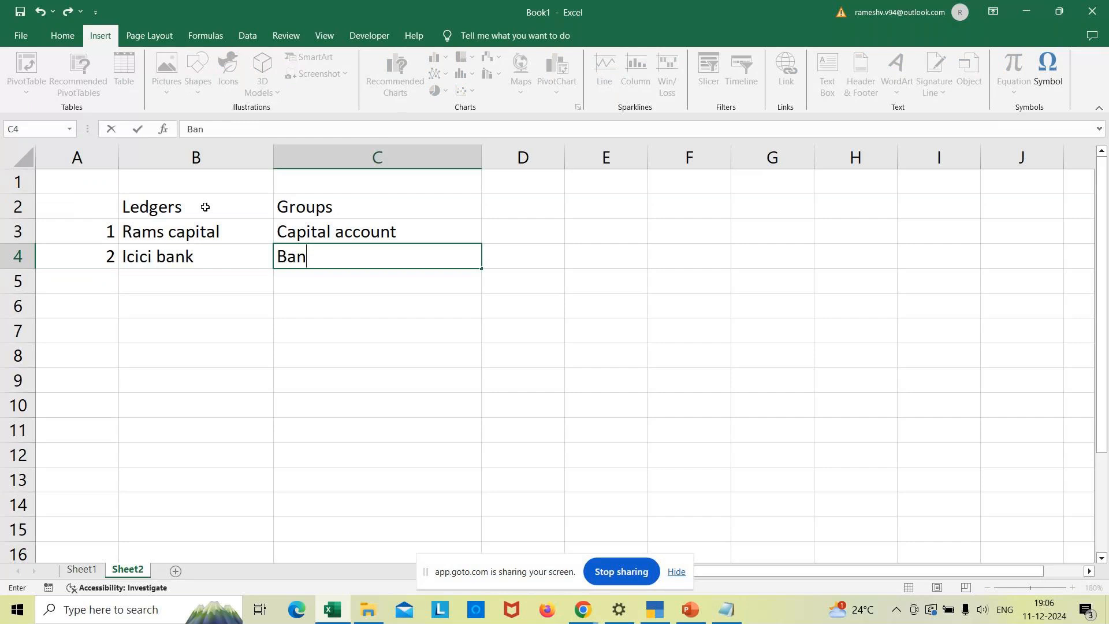
type("k accou")
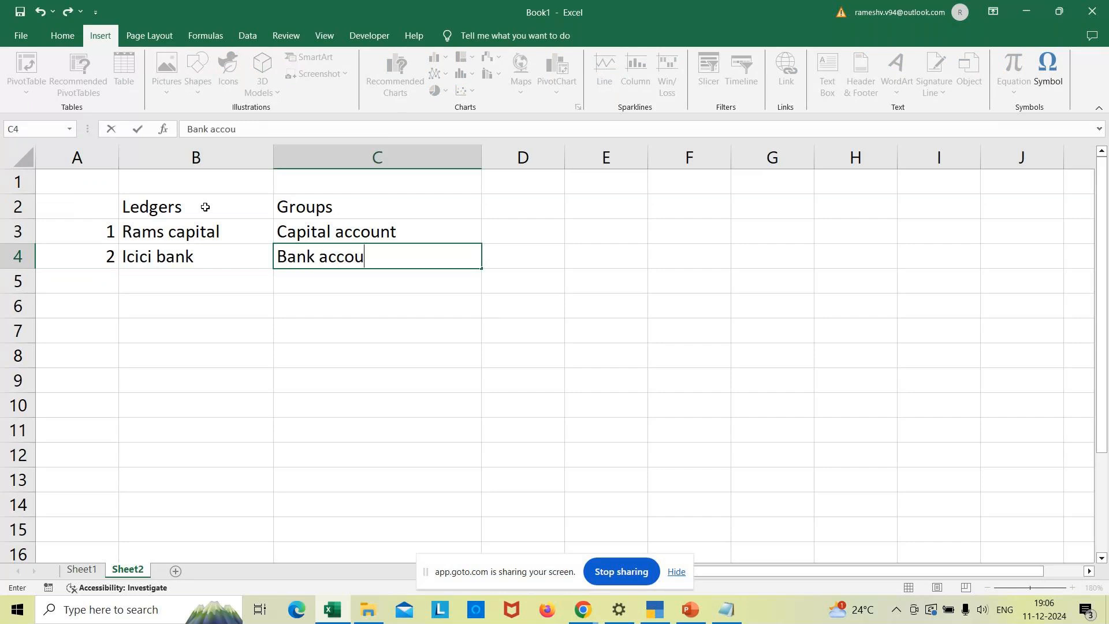
type("nt")
key("Return")
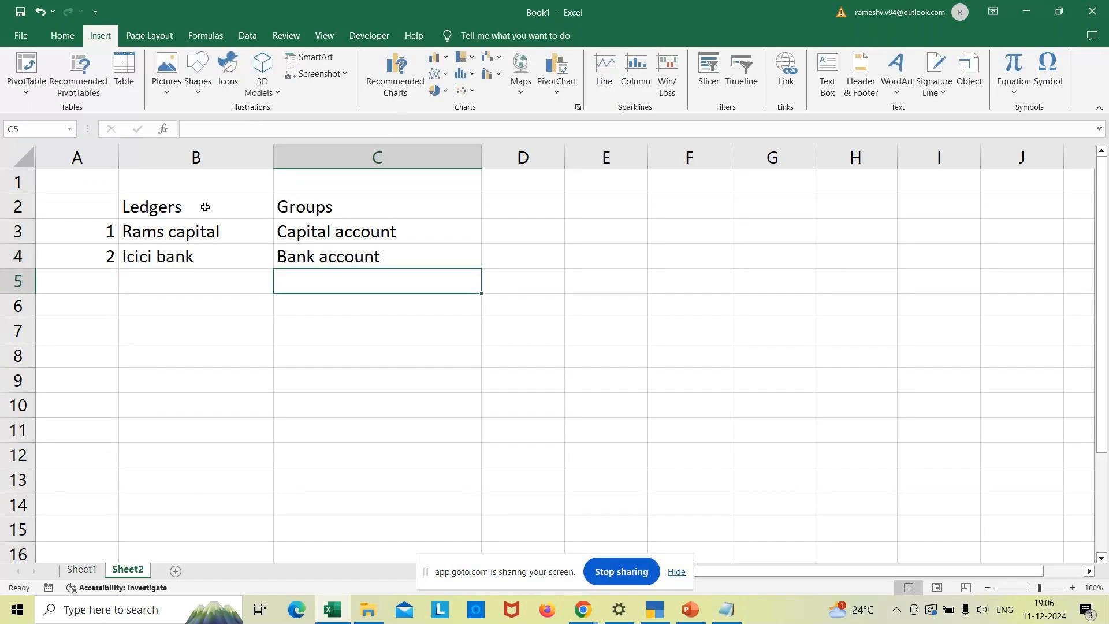
key("Left")
key("Left")
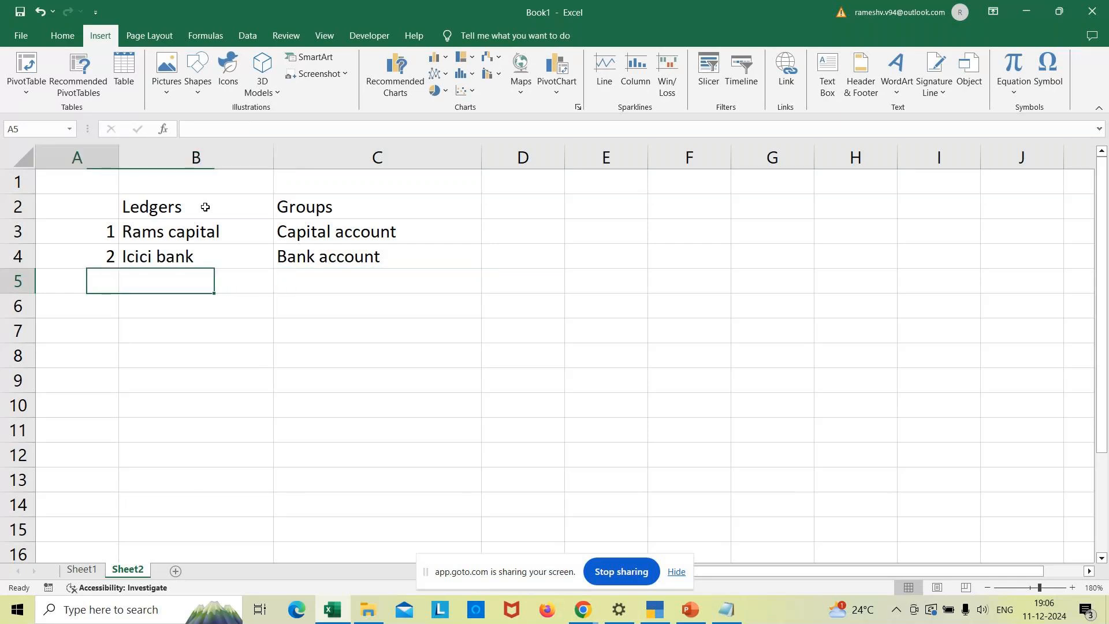
- Enter row 3: Furniture under Fixed Asset
type("3")
key("Tab")
type("Fur")
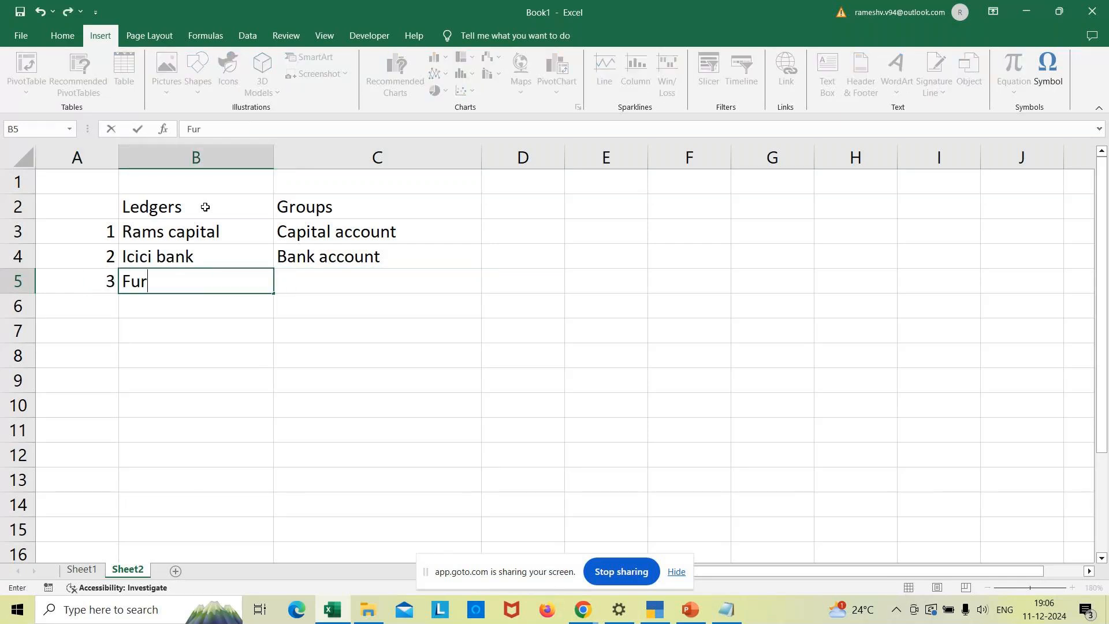
type("niture")
key("Tab")
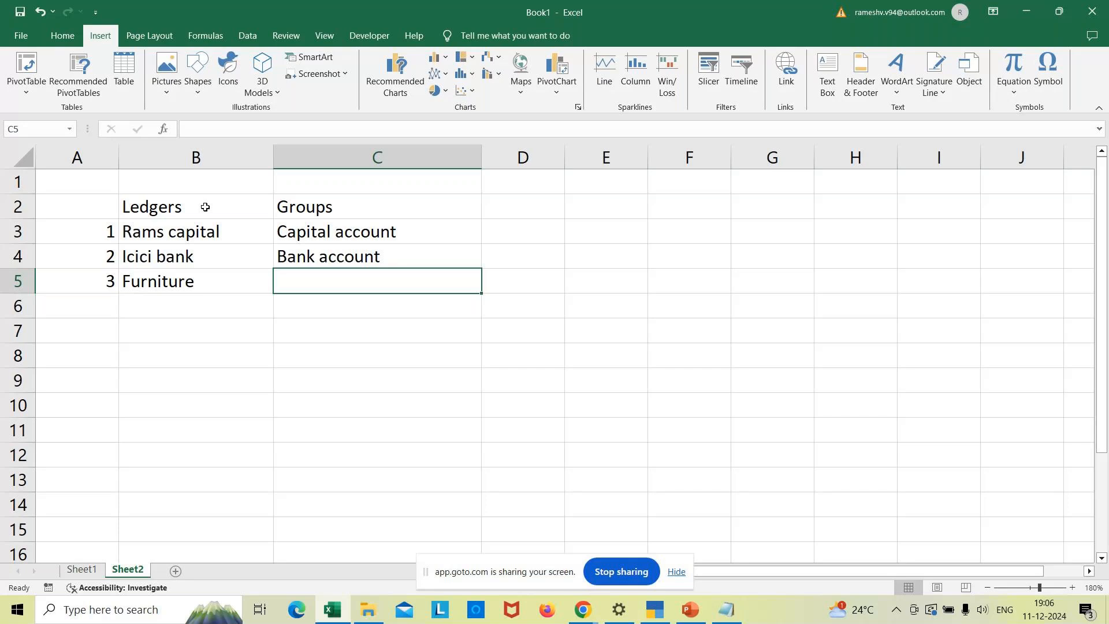
type("F")
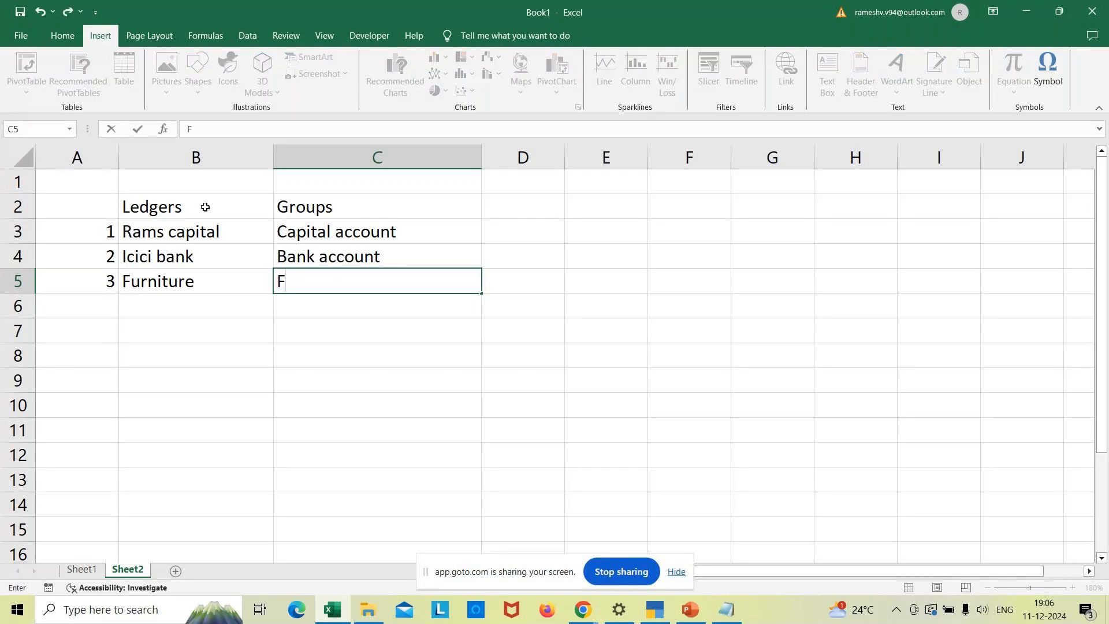
type("ixed Asset")
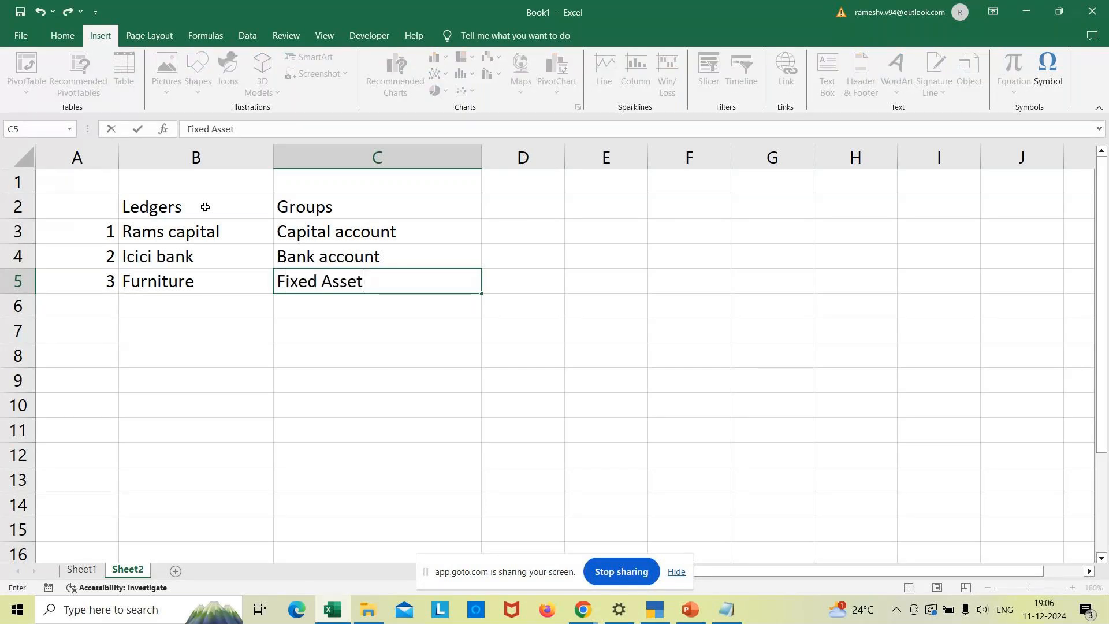
key("Return")
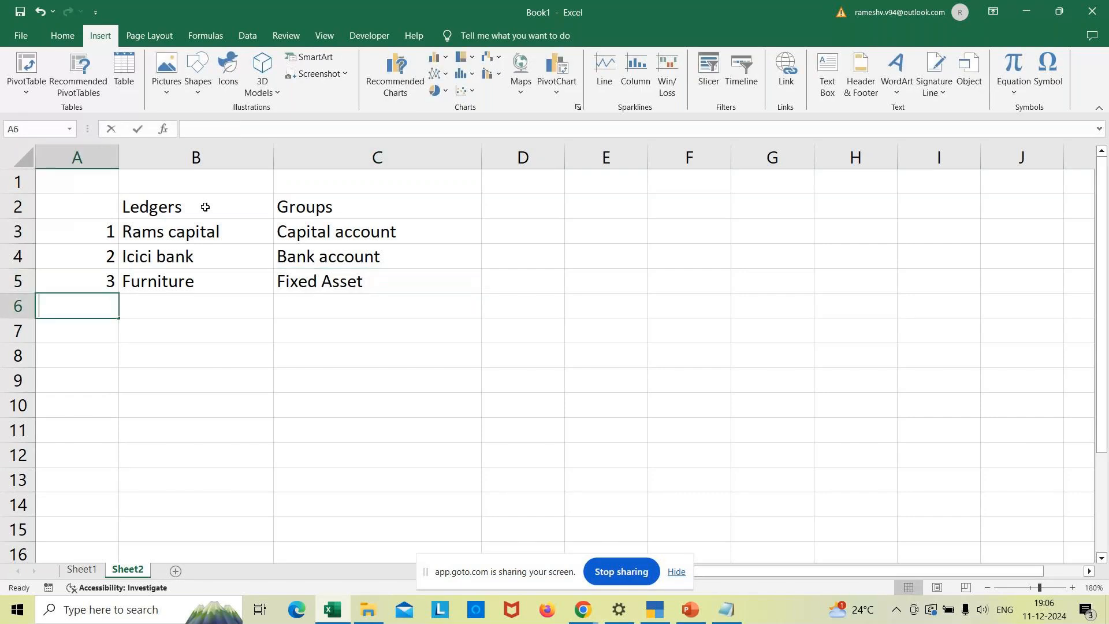
- Enter row 4, Shares in wipro under Investment, and number the next row 5
type("4")
key("Tab")
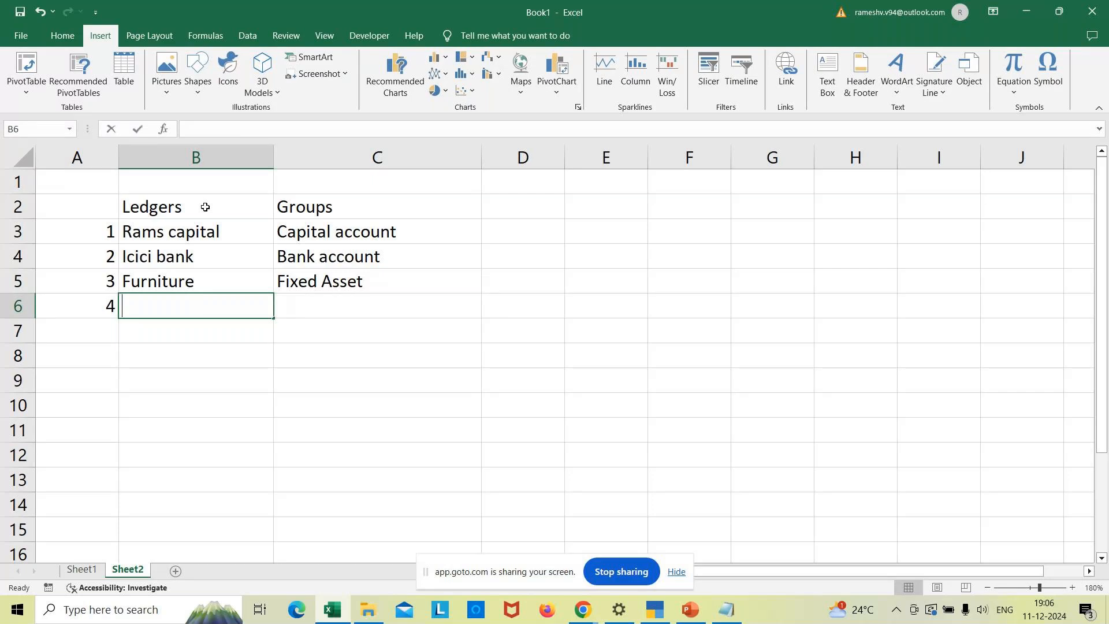
type("Shares in wipro")
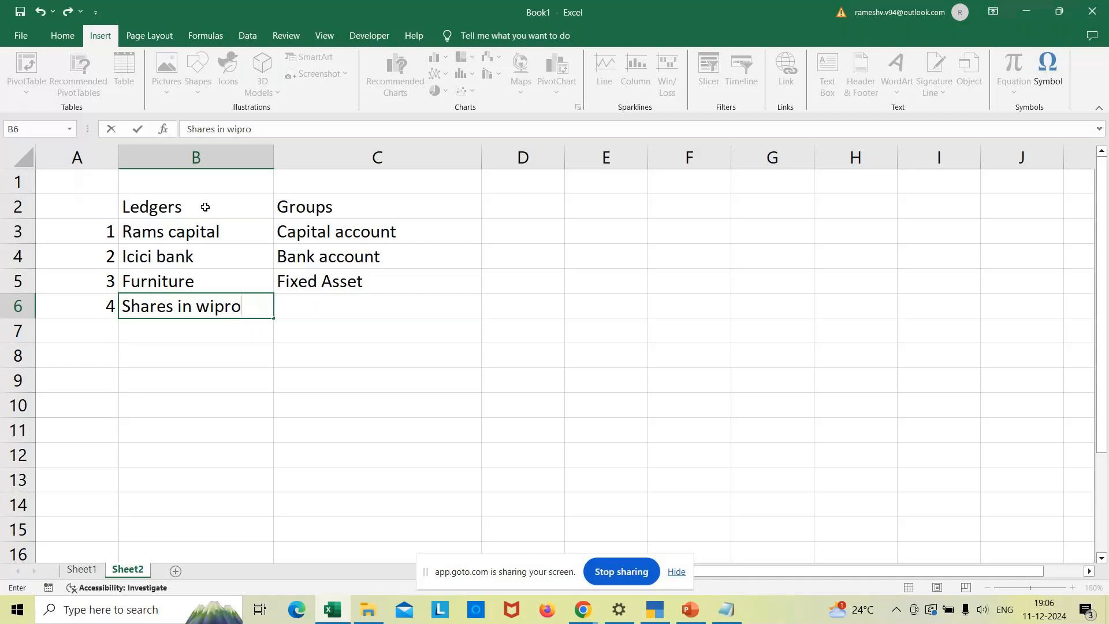
key("Tab")
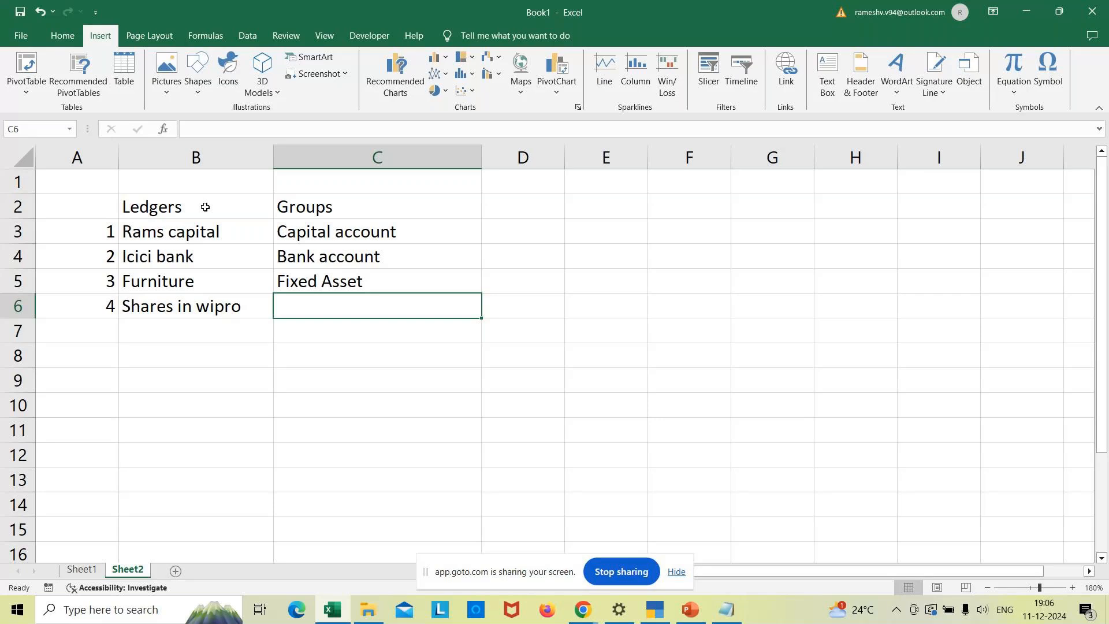
key("F2")
type("Investment")
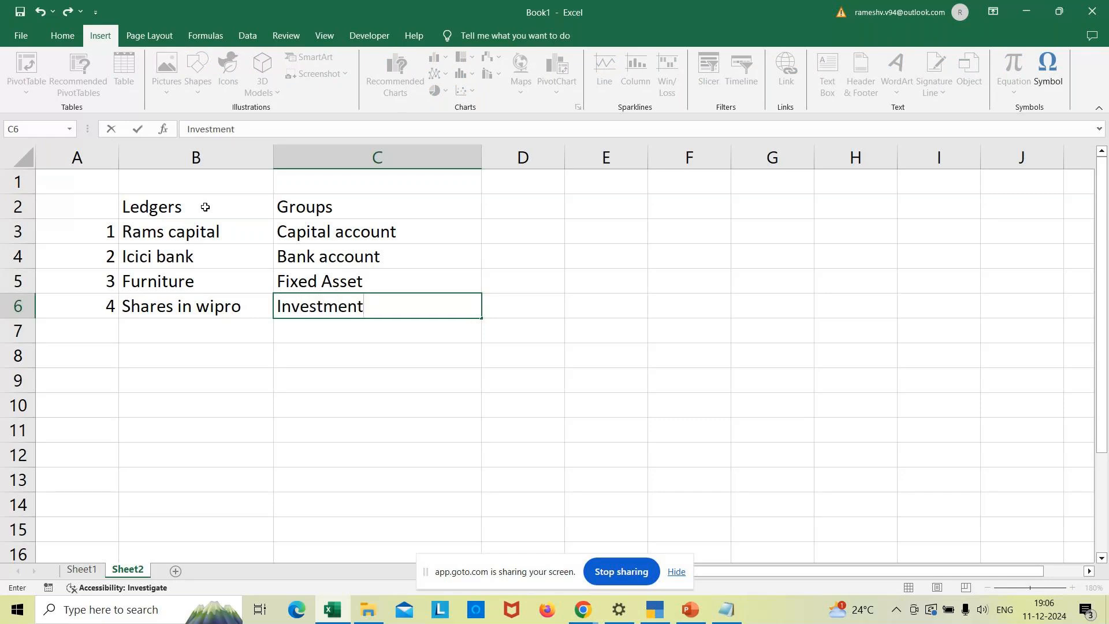
key("Return")
key("Home")
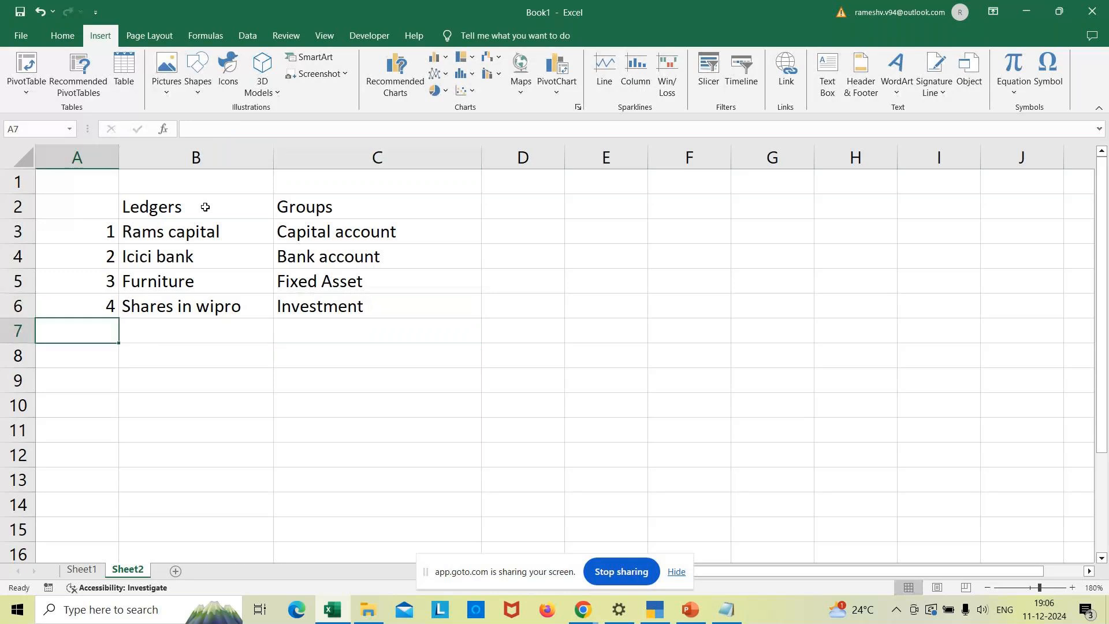
type("5")
key("Tab")
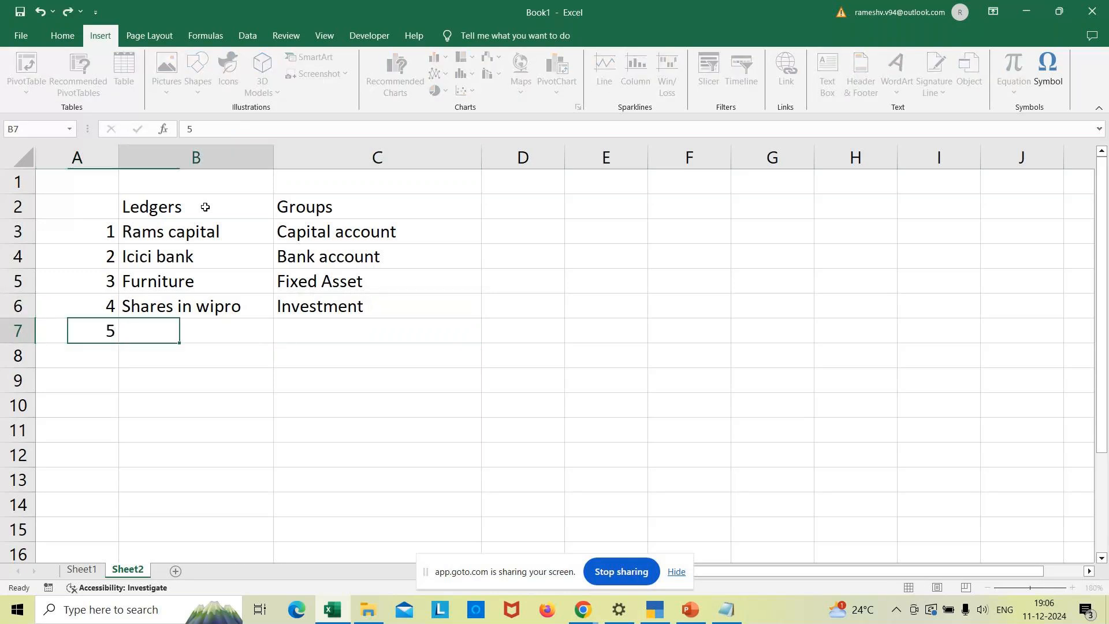
- Name ledger 5 'Rent paid', leaving its group cell empty
type("Rent paid")
key("Tab")
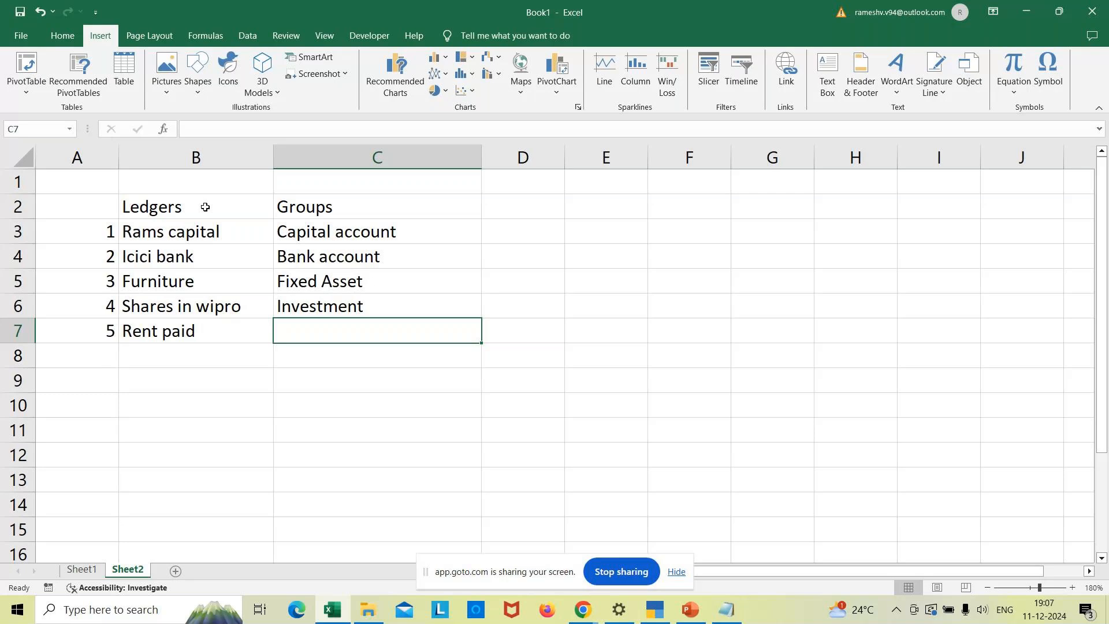
type("Indirect Ex")
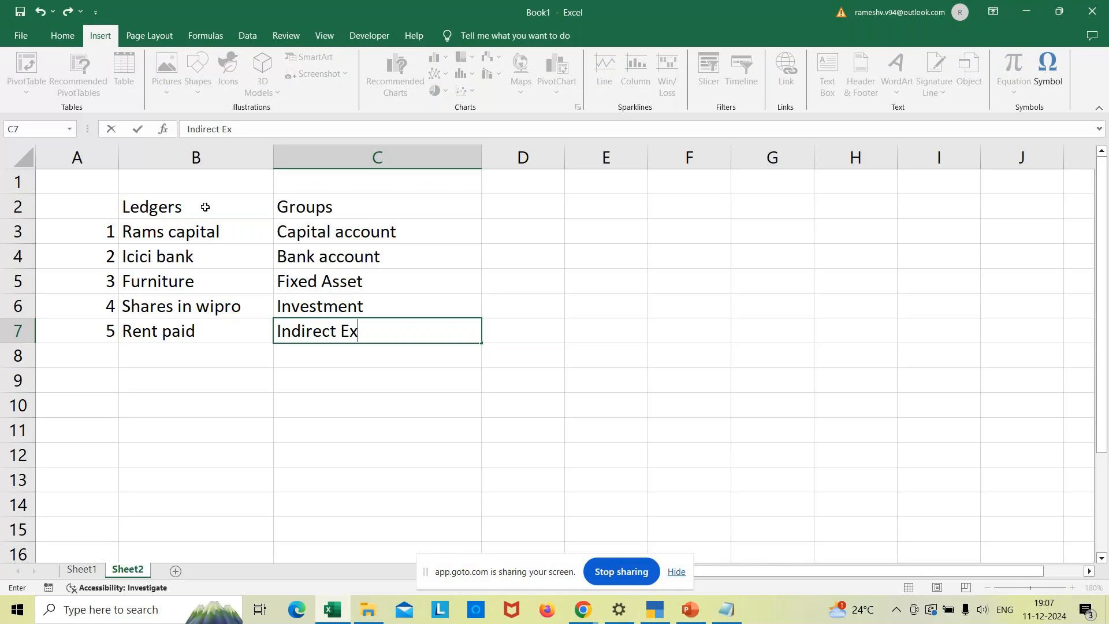
type("penses")
key("Return")
key("Left")
key("Left")
type("6")
key("ctrl+Return")
key("Right")
type("Commission")
type(" re")
type("ived")
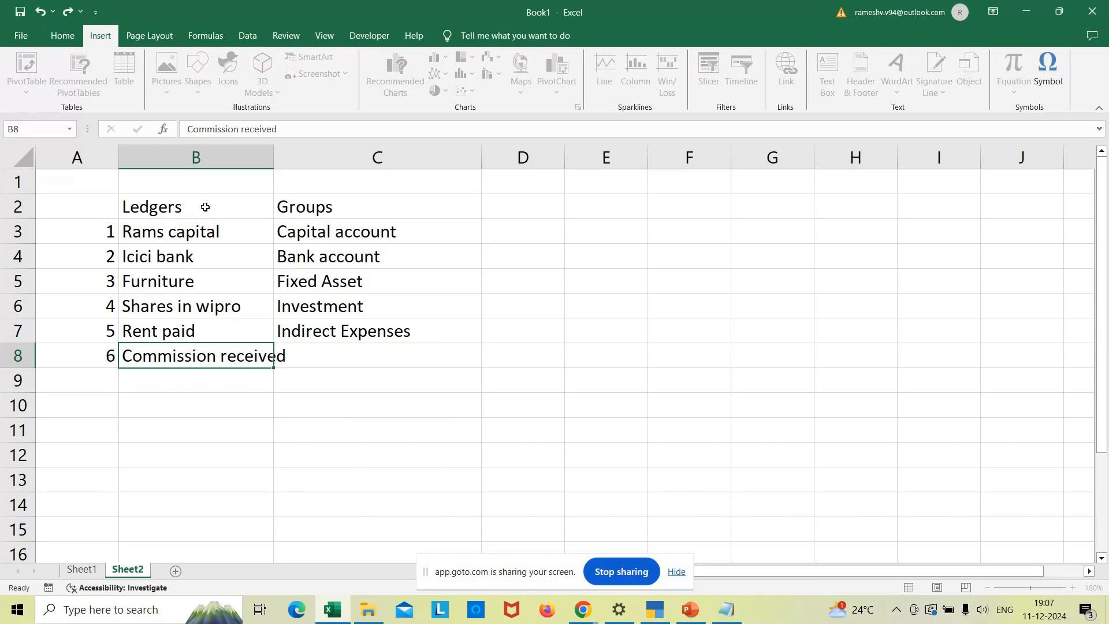
key("Tab")
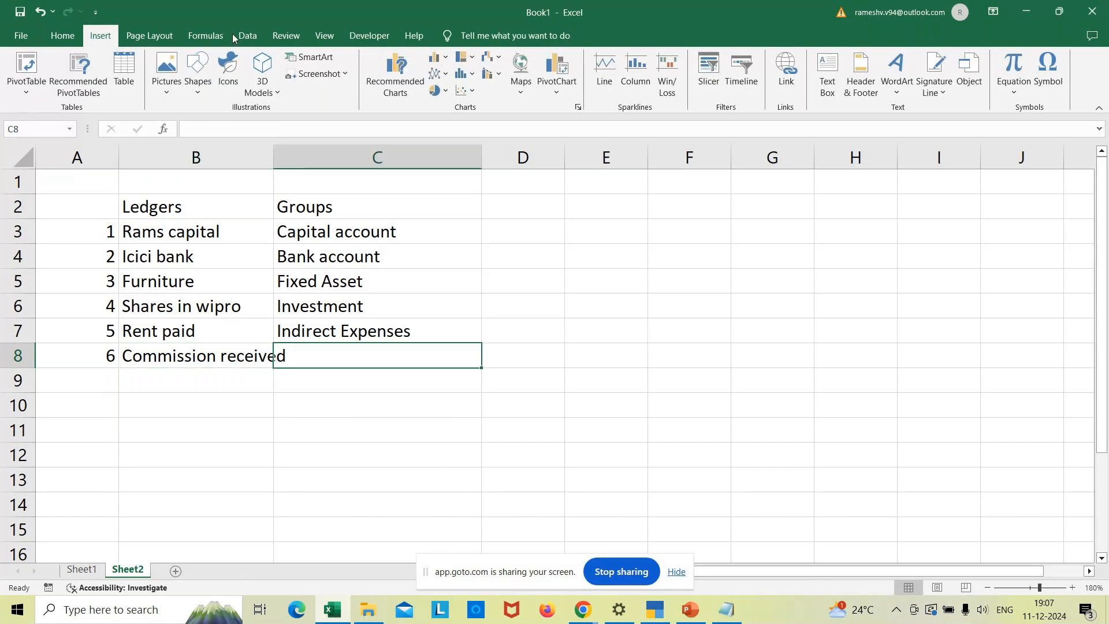
left_click_drag(271, 166, 319, 175)
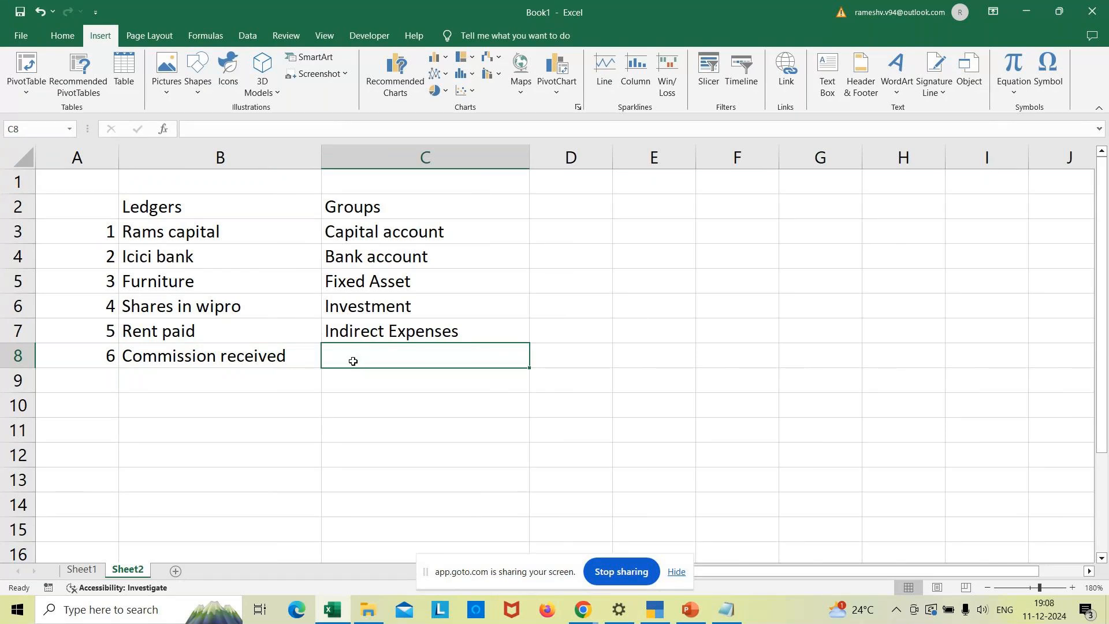
type("Indirect")
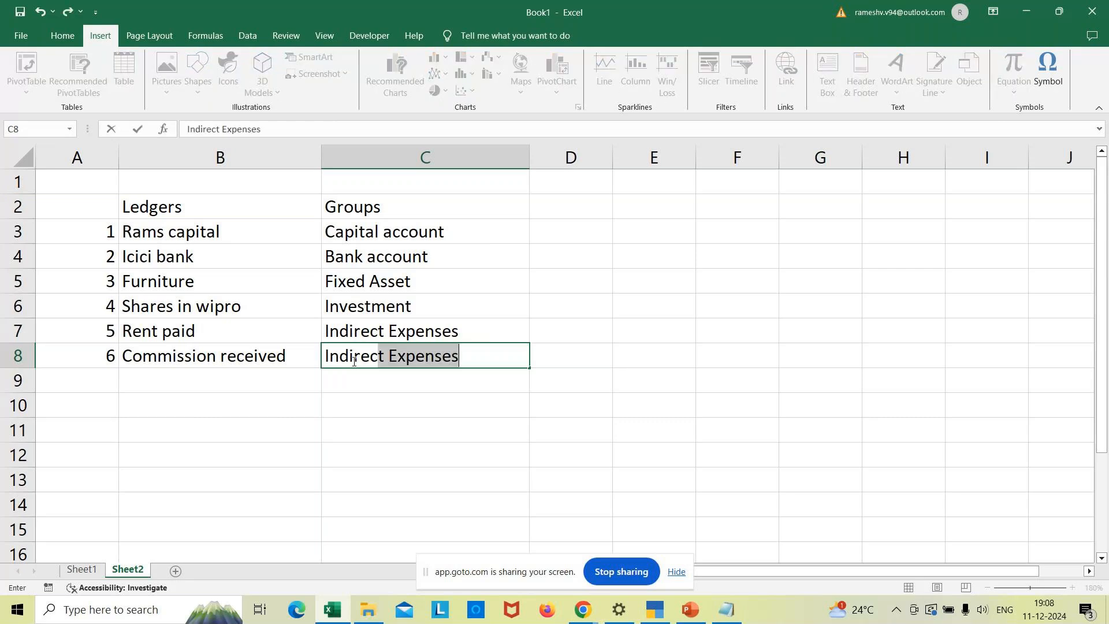
type(" Income")
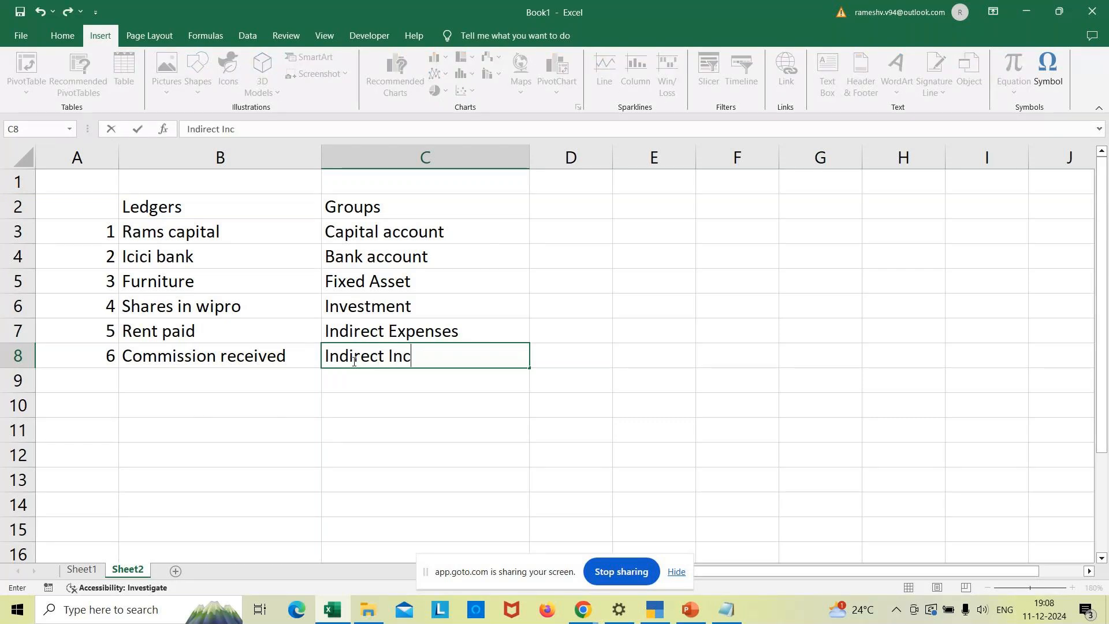
key("Return")
key("Home")
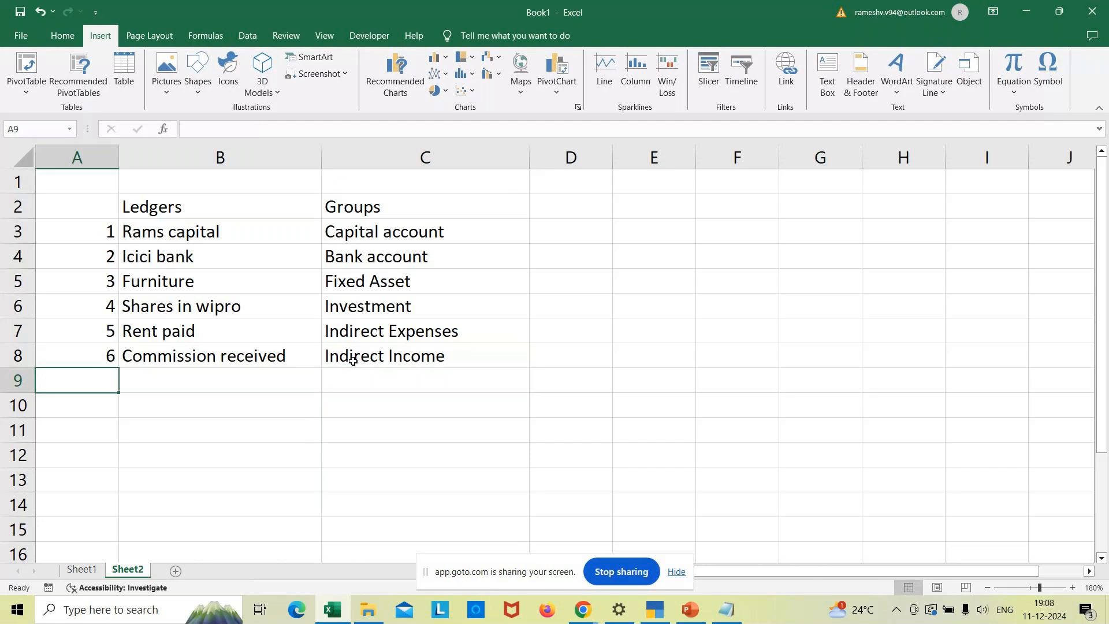
type("7")
key("Tab")
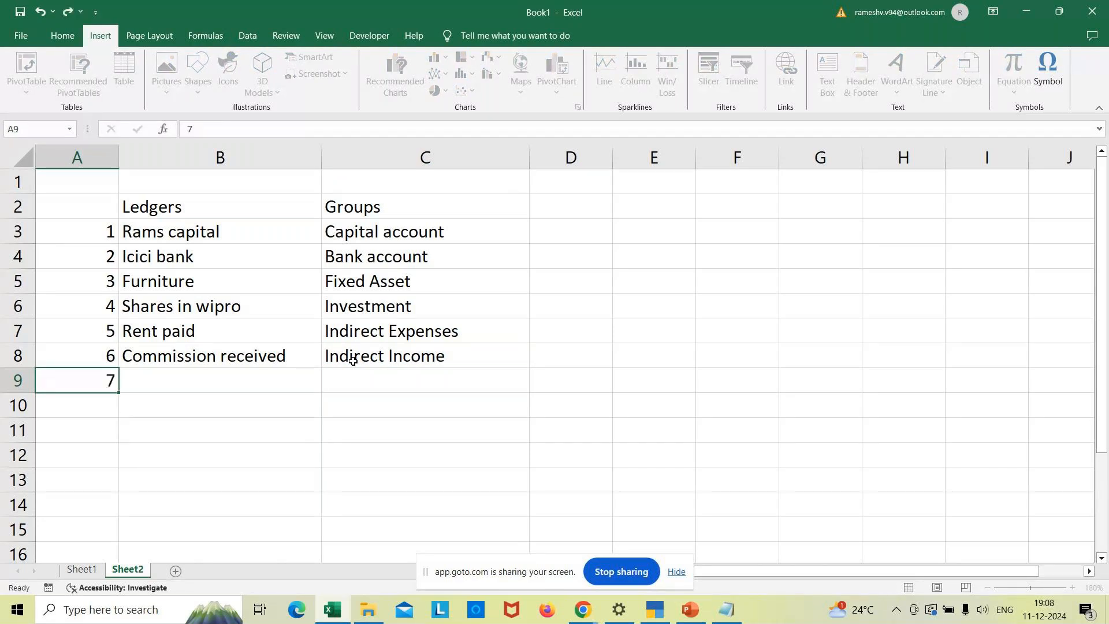
type("MN traders")
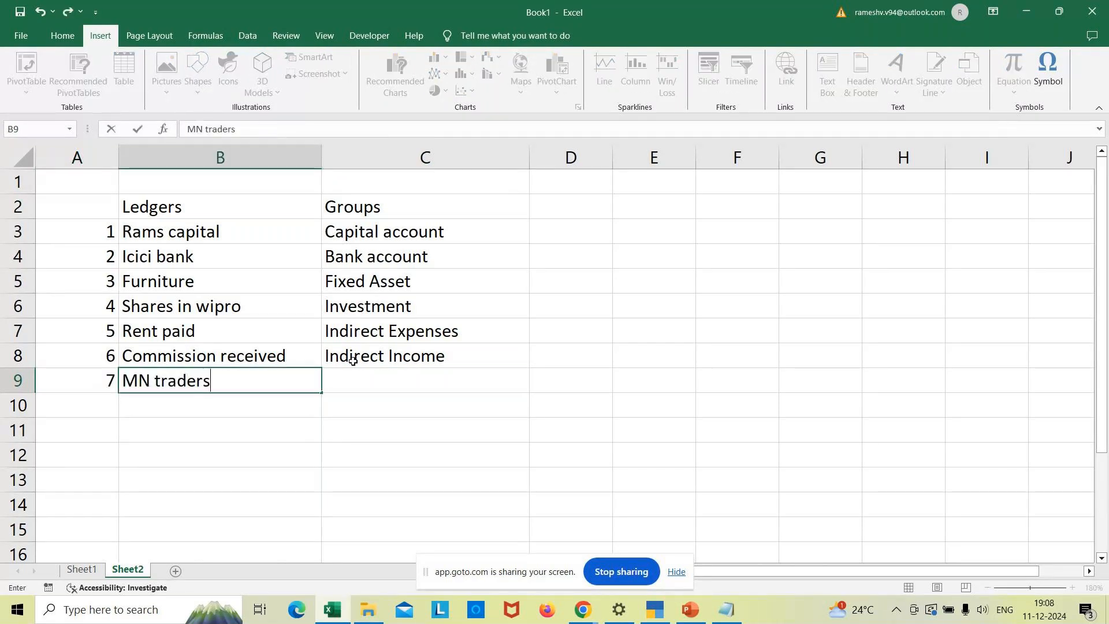
key("Tab")
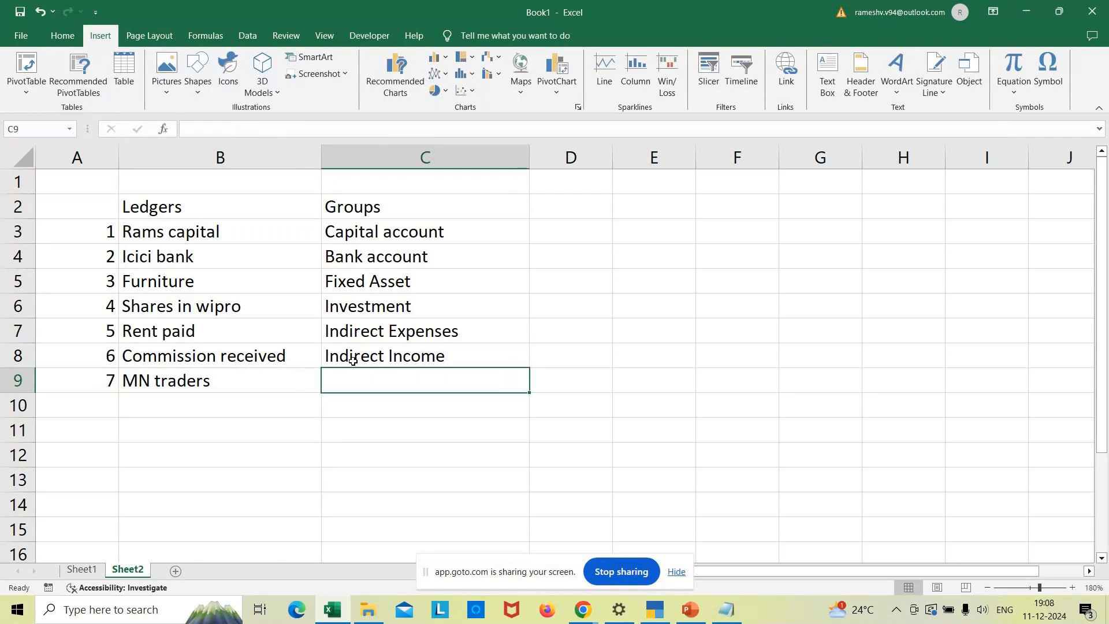
type("Sy.")
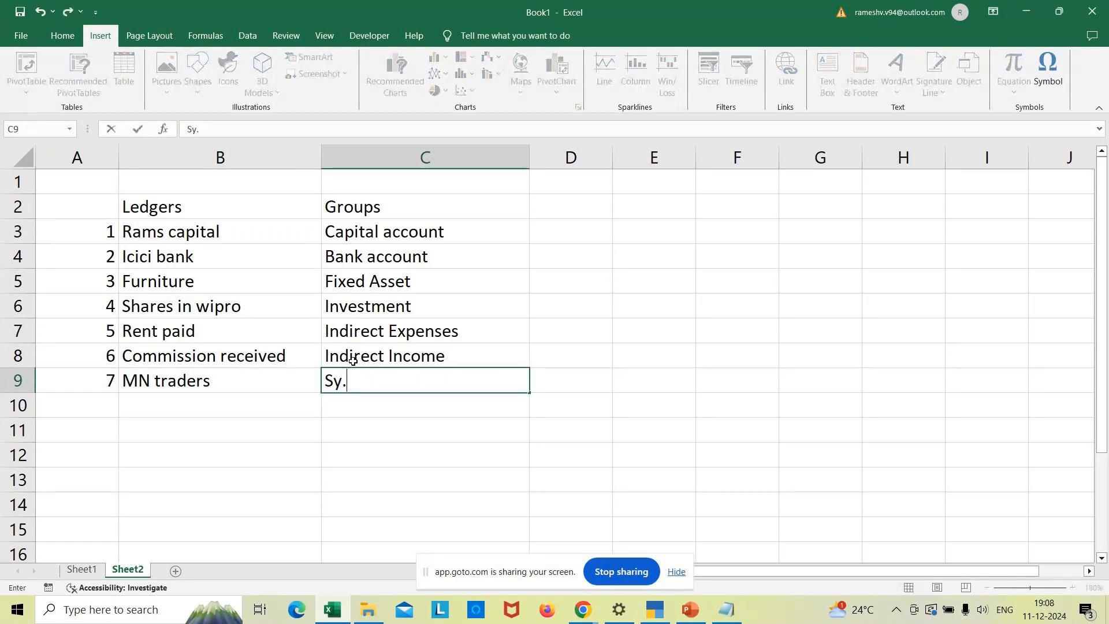
type("creditors")
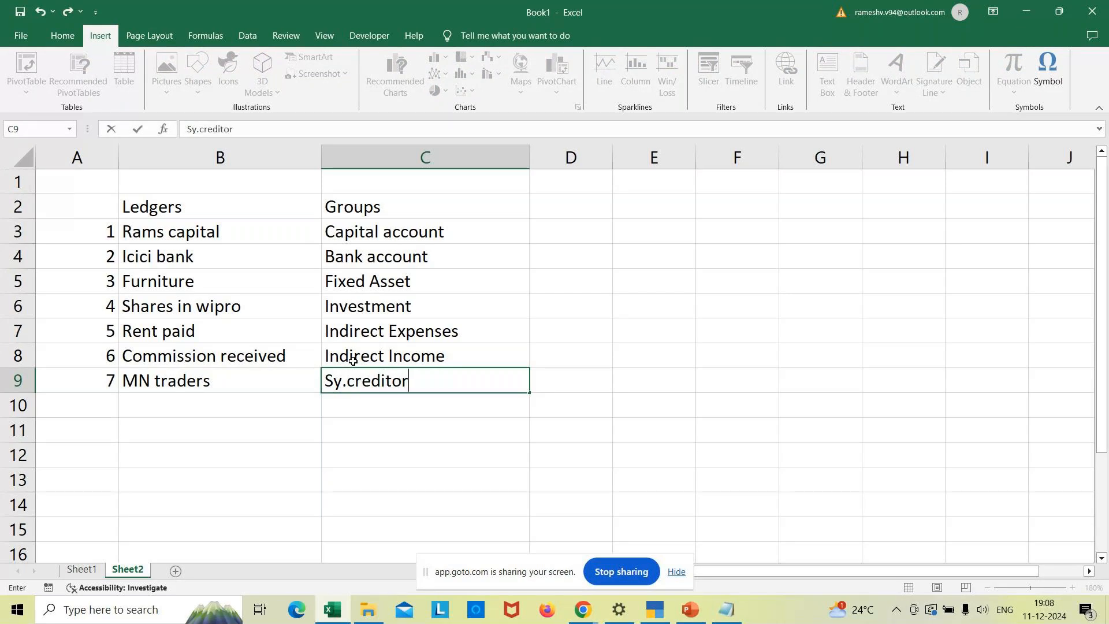
key("Return")
key("Left")
key("Left")
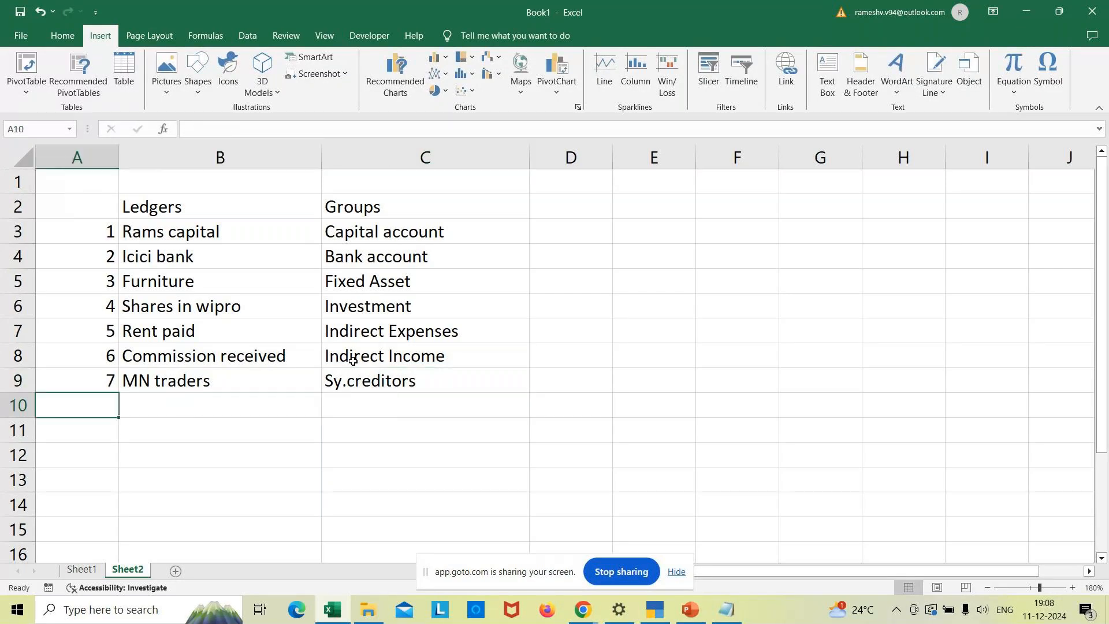
type("8")
key("Tab")
type("Abc c")
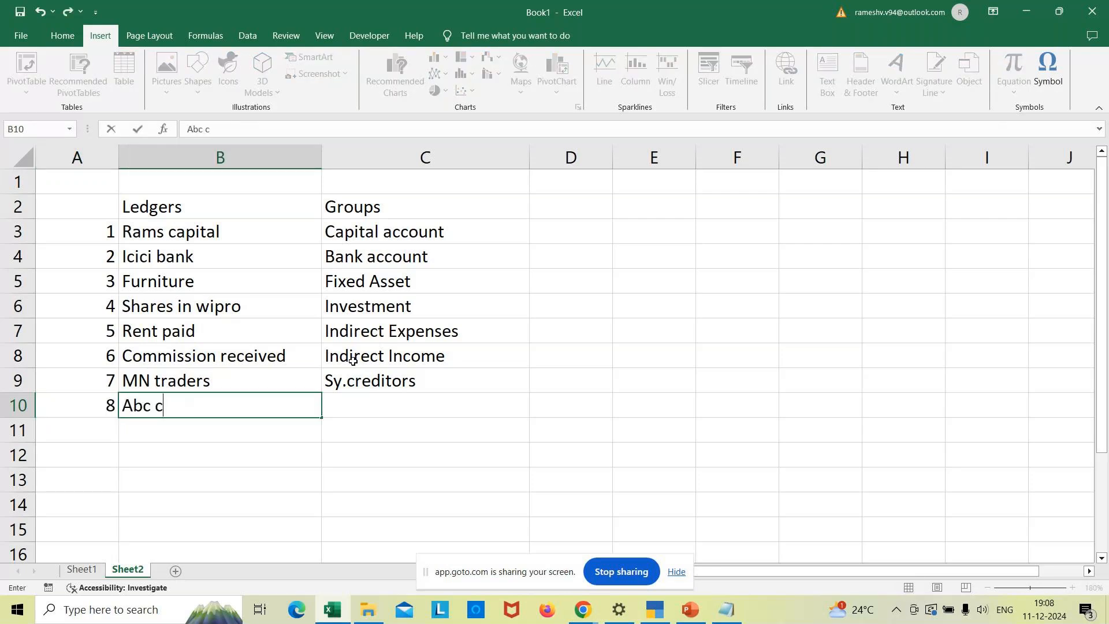
type("o.,")
key("Tab")
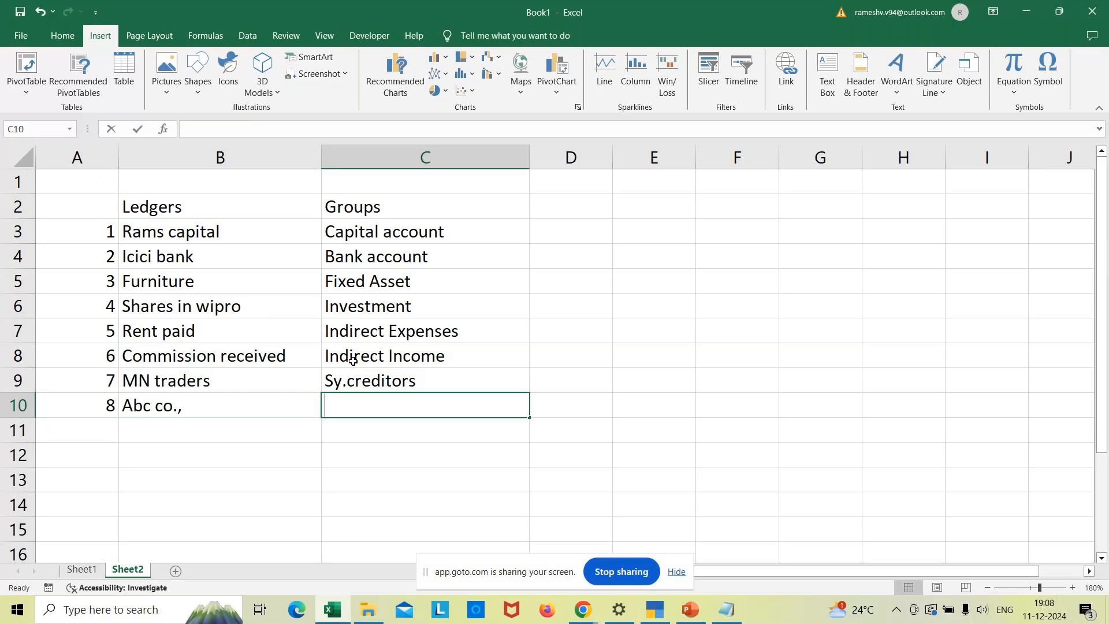
type("Sy,")
key("BackSpace")
type(".debtors")
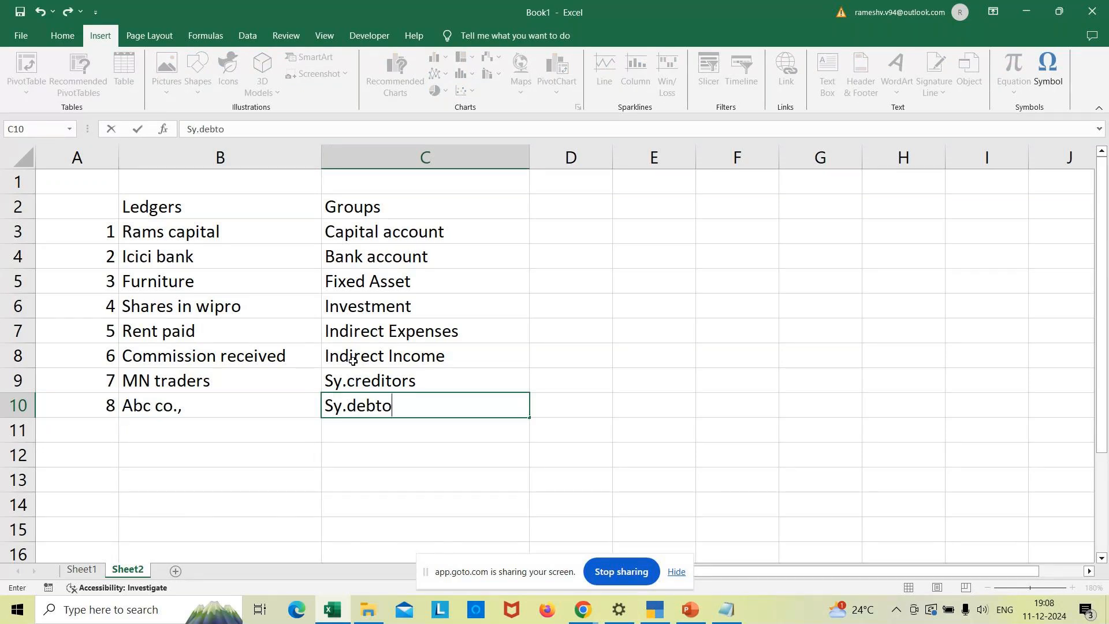
left_click(566, 255)
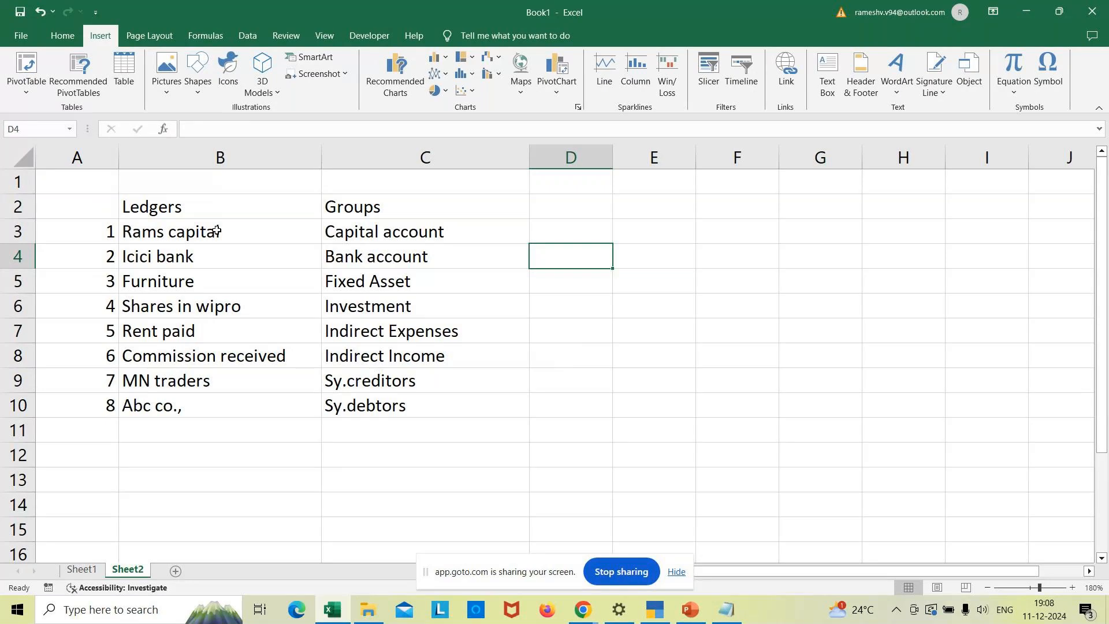
left_click(198, 234)
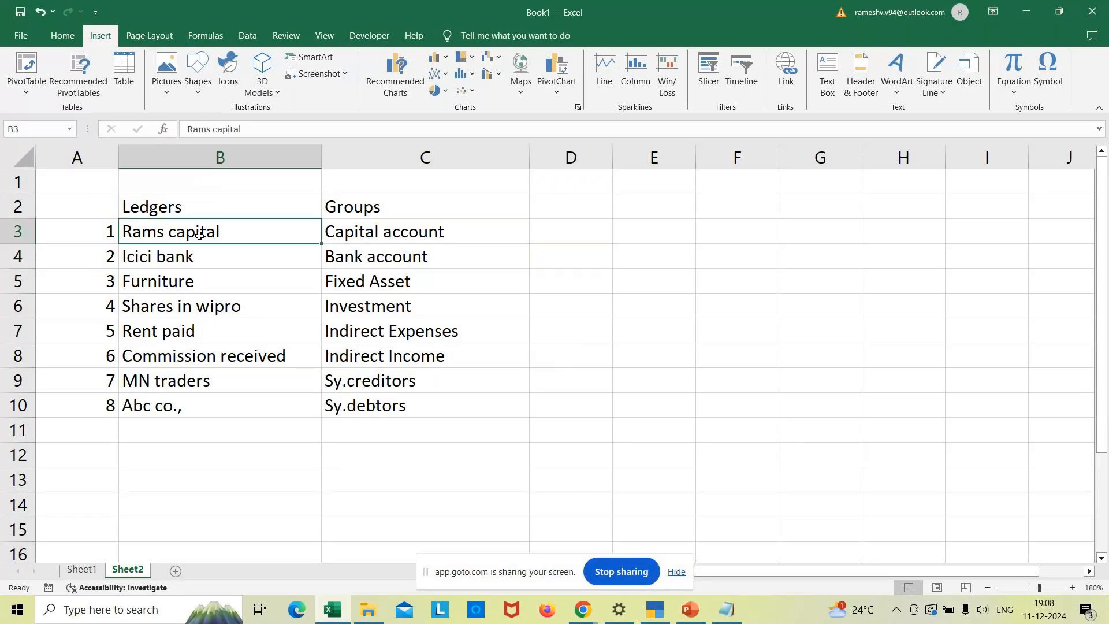
left_click(378, 233)
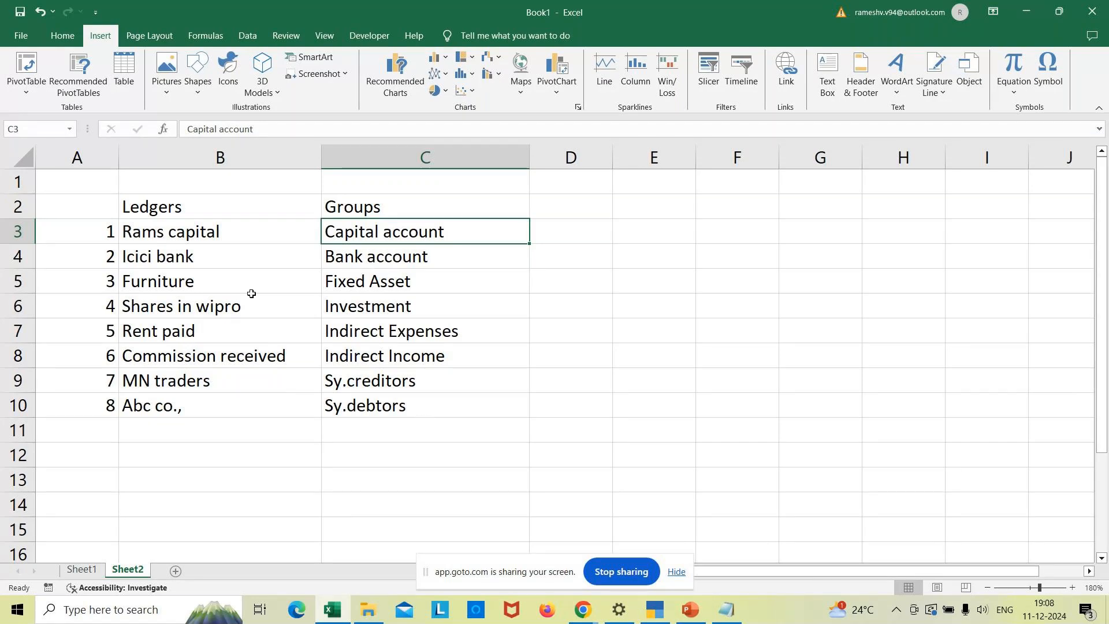
left_click(272, 283)
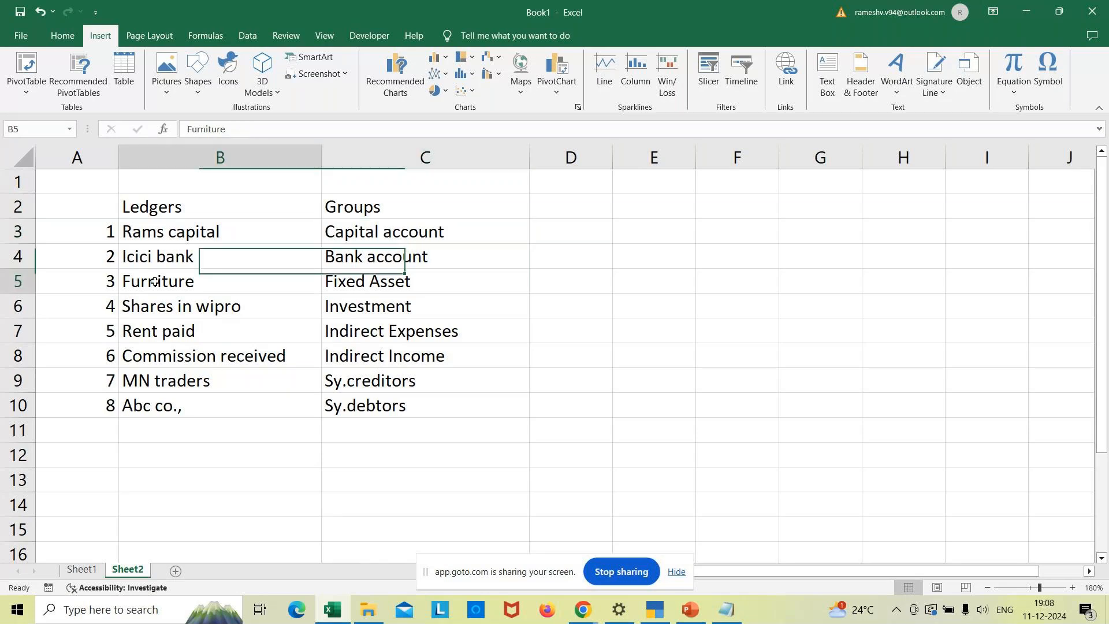
left_click(355, 285)
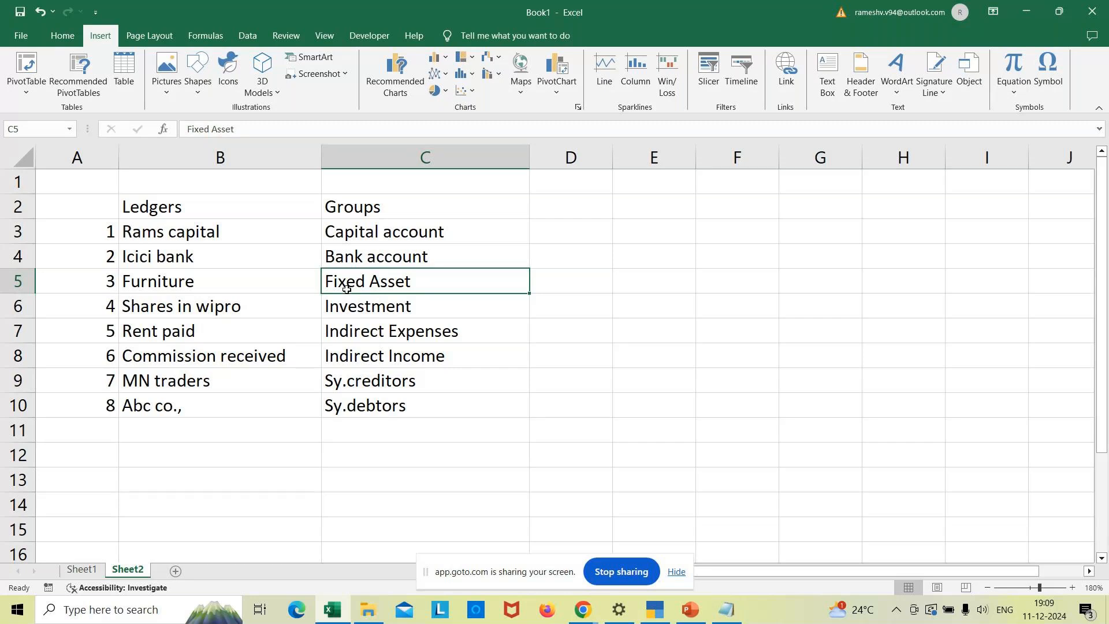
left_click(190, 283)
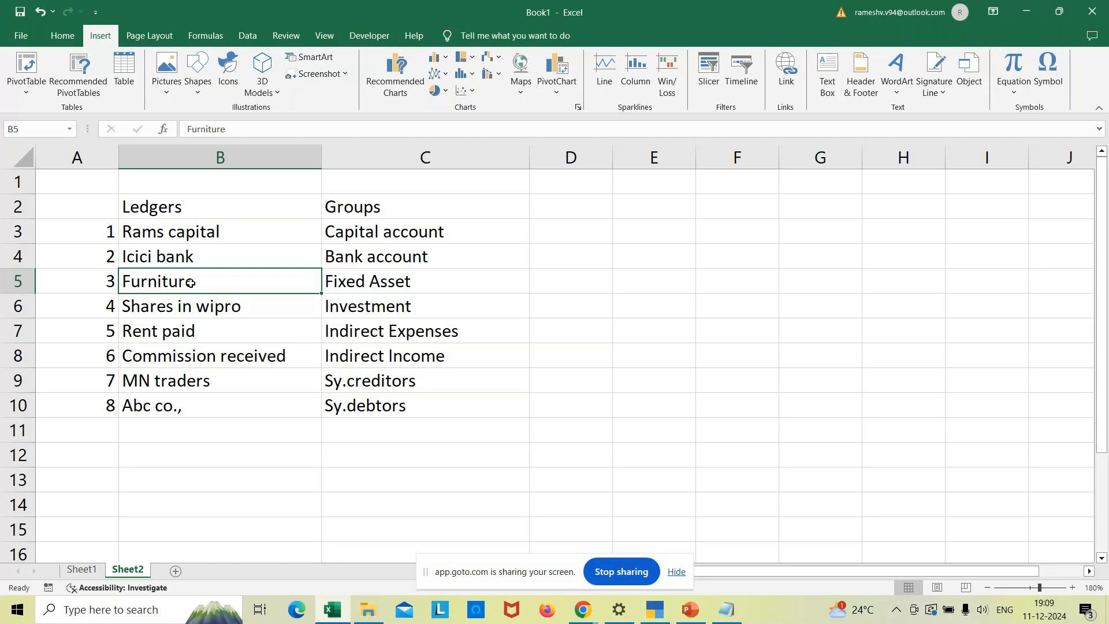
left_click(548, 336)
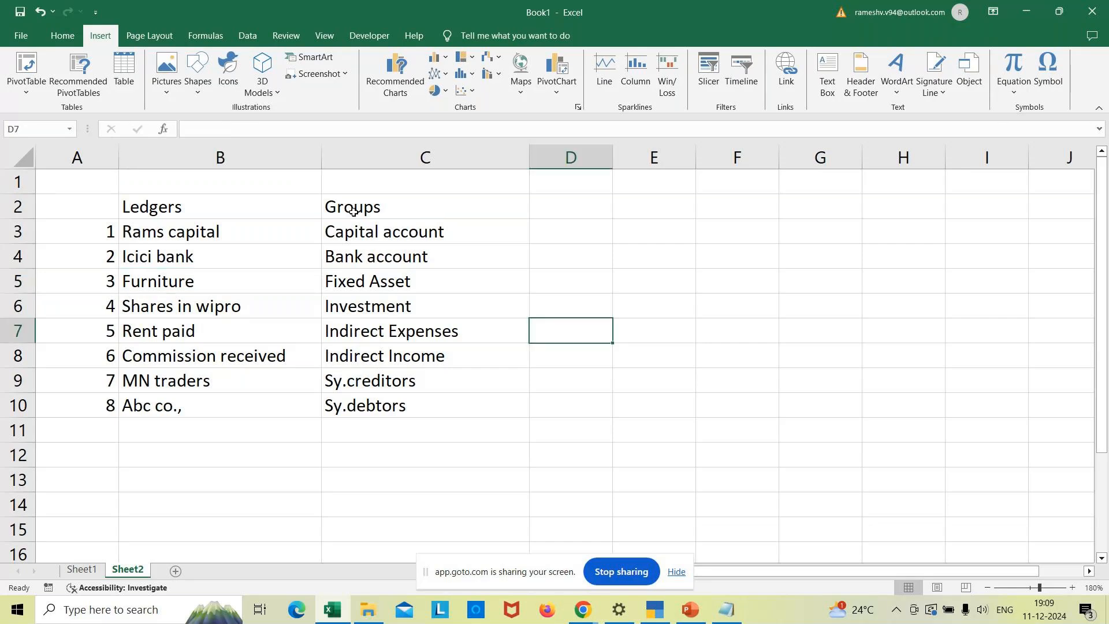
left_click(185, 203)
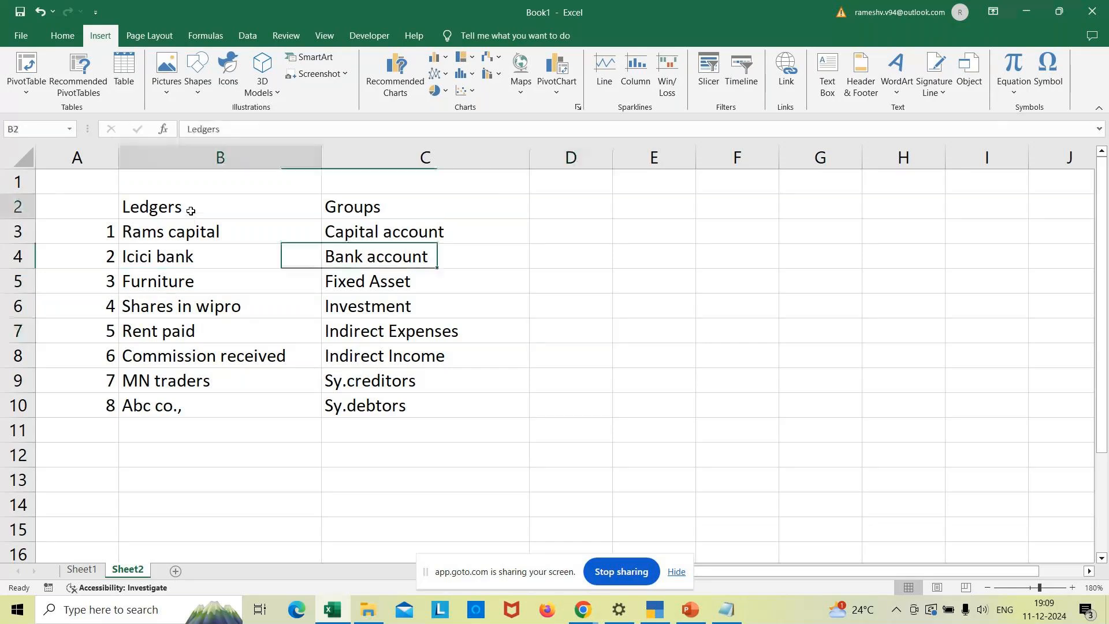
- Give the Ledgers (B2) and Groups (C2) heading cells a yellow fill in Excel
left_click(74, 33)
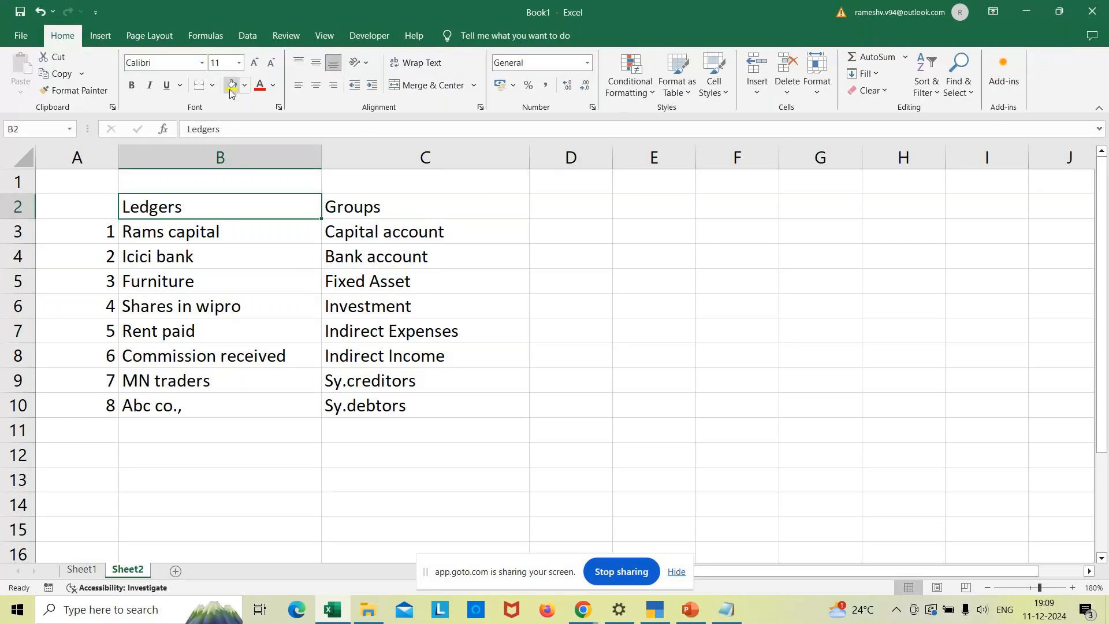
left_click(231, 90)
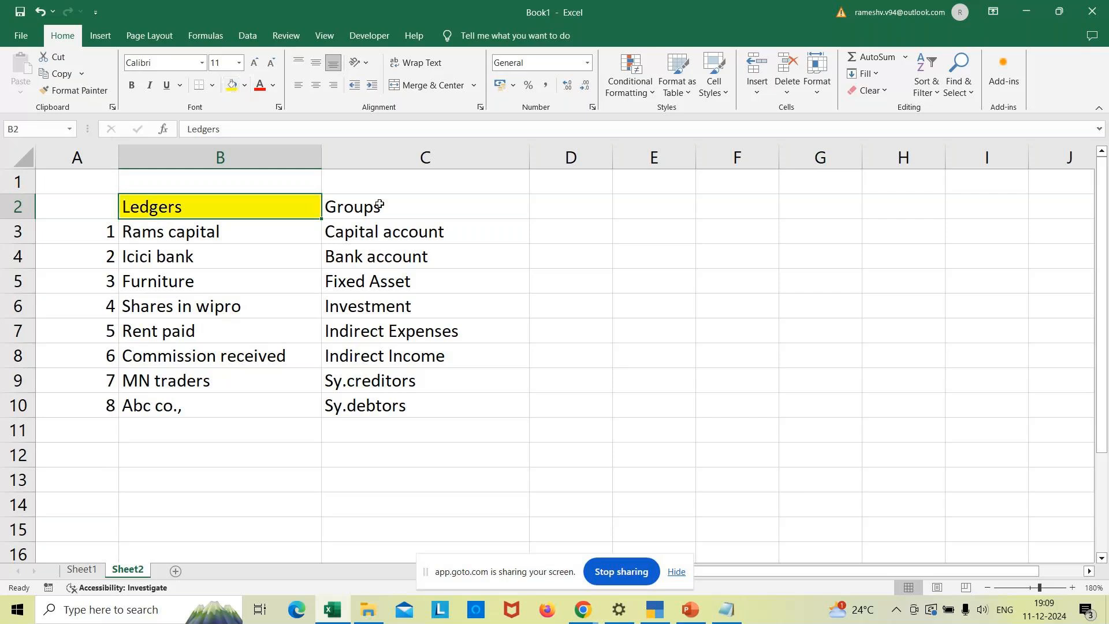
left_click(376, 205)
left_click(228, 85)
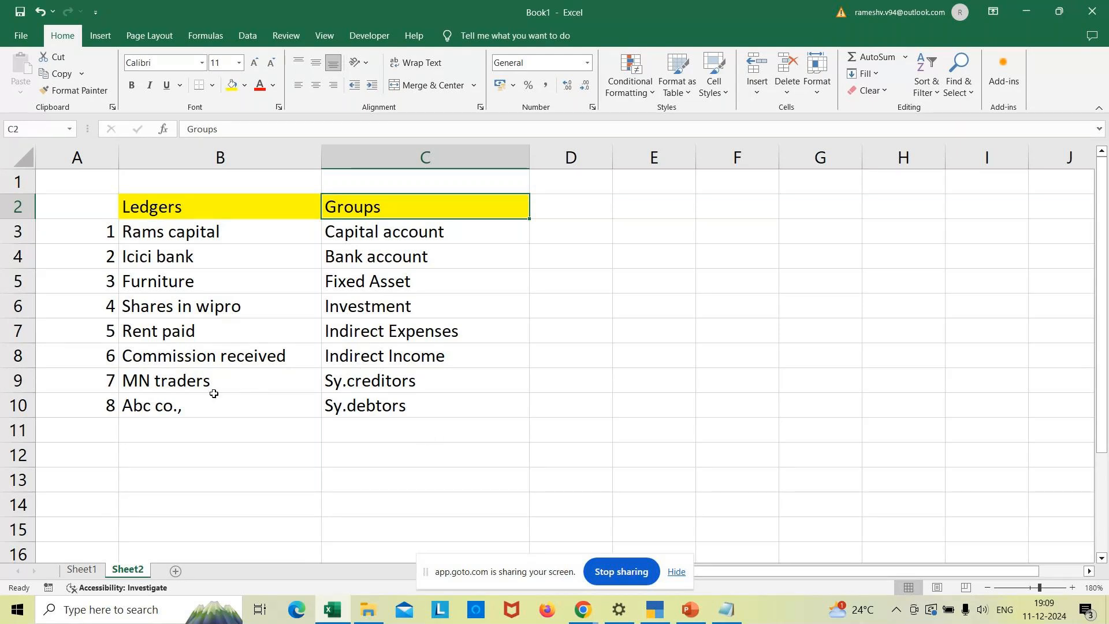
left_click(663, 616)
- Open a new Ledger Creation form via Create > Ledger in TallyPrime
key("Escape")
key("Escape")
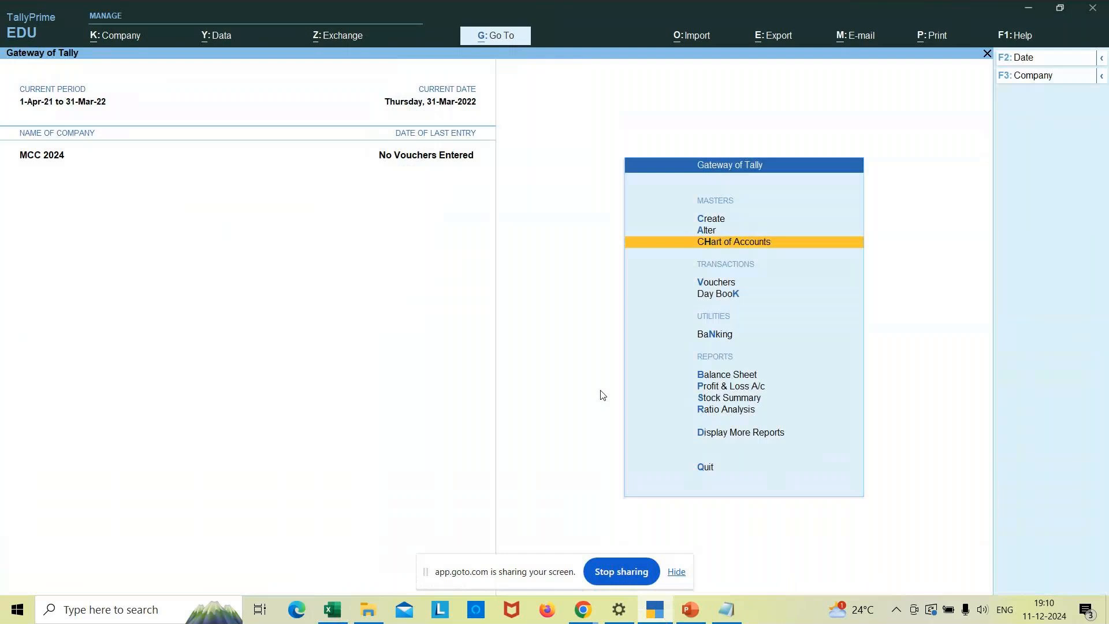
key("Up")
key("Up")
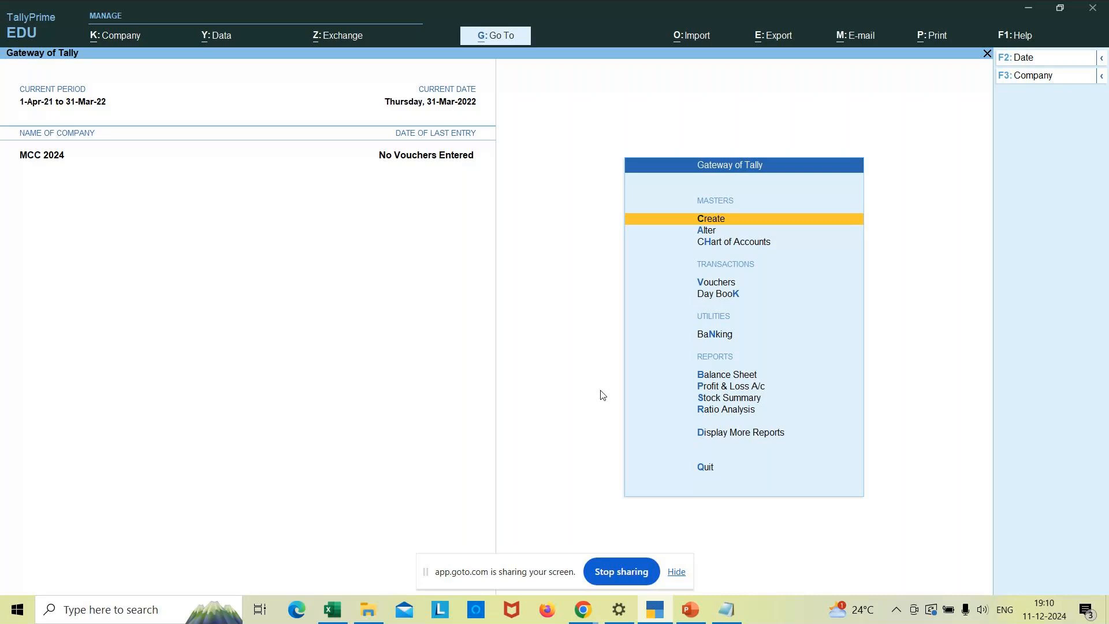
key("Return")
key("Down")
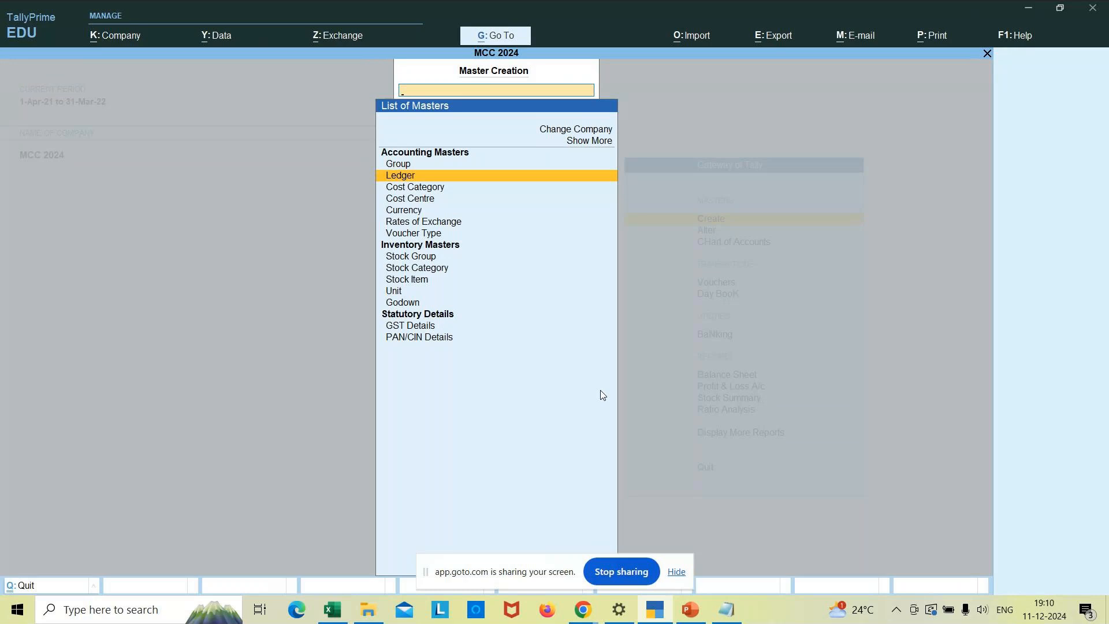
key("Return")
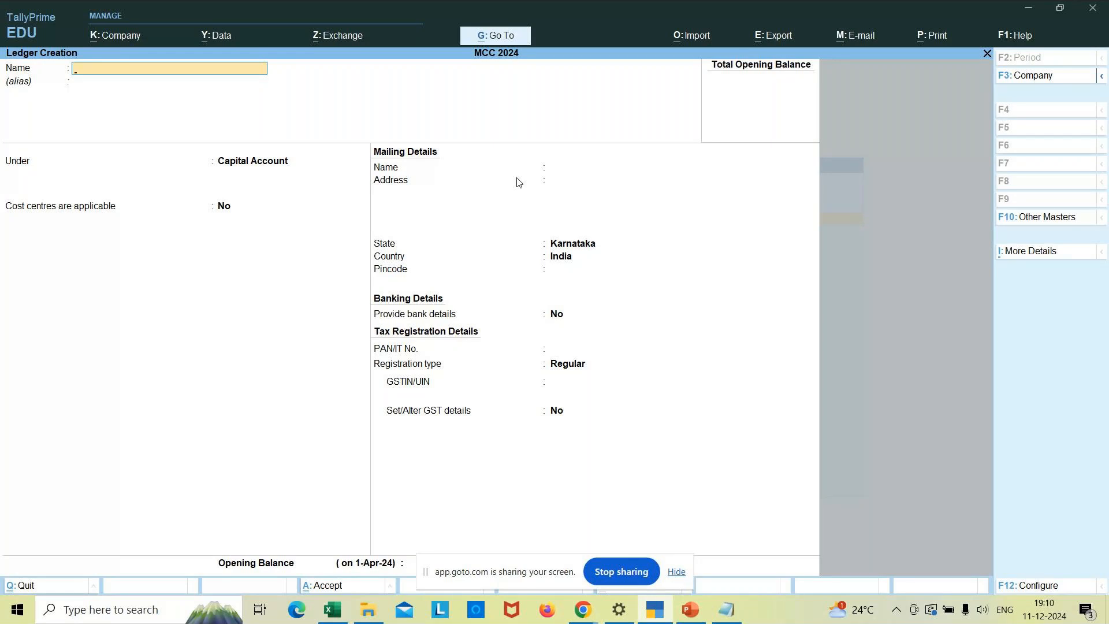
- Check in the Excel sheet that the ledger list runs to number 8
left_click(328, 617)
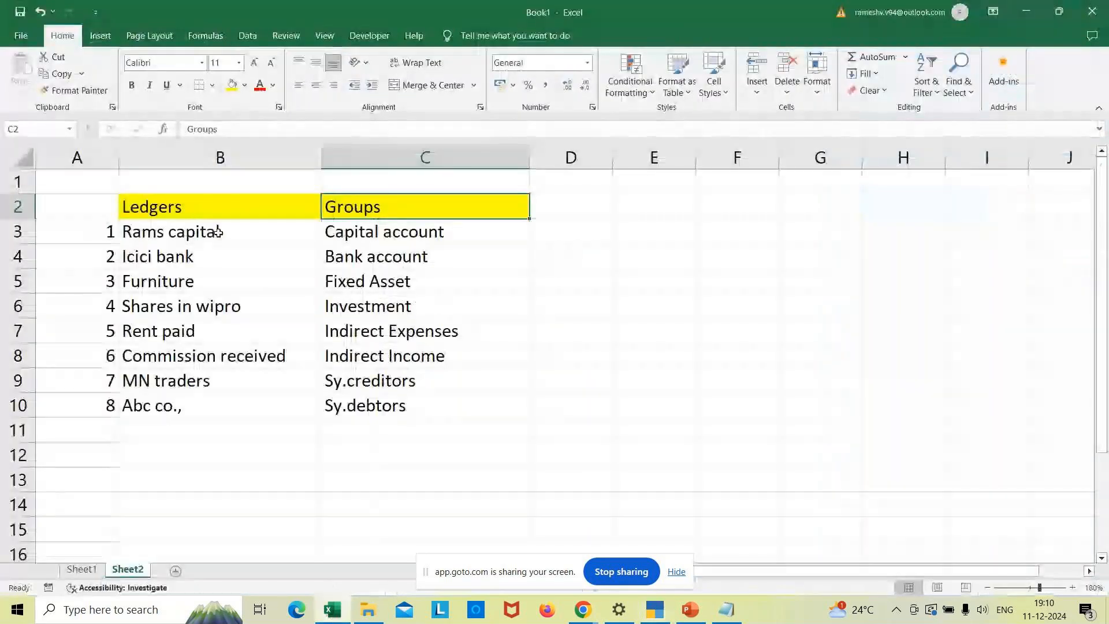
left_click(103, 218)
key("ctrl+Down")
key("ctrl+Down")
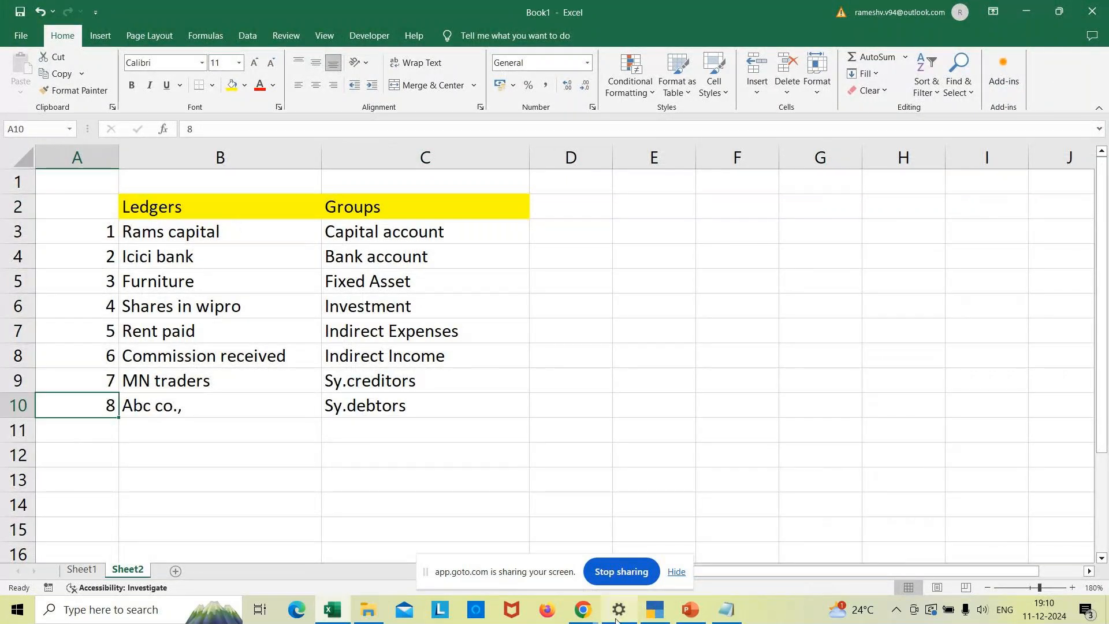
left_click(655, 609)
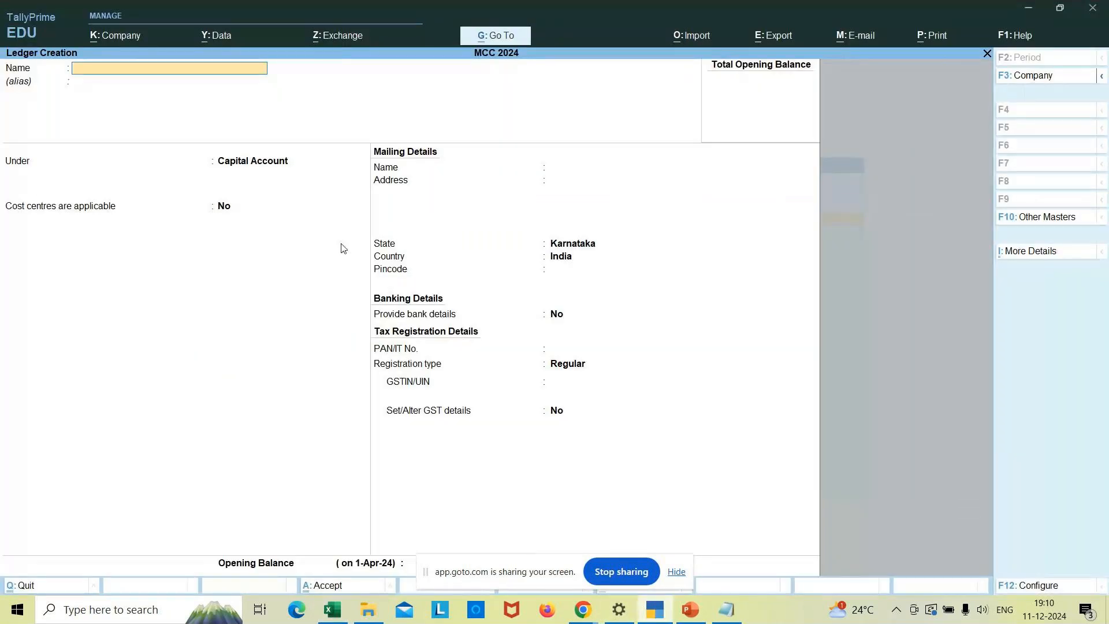
- Name the ledger 'Rams capital' and accept Capital Account as its group
type("Rams capital")
key("Return")
key("Return")
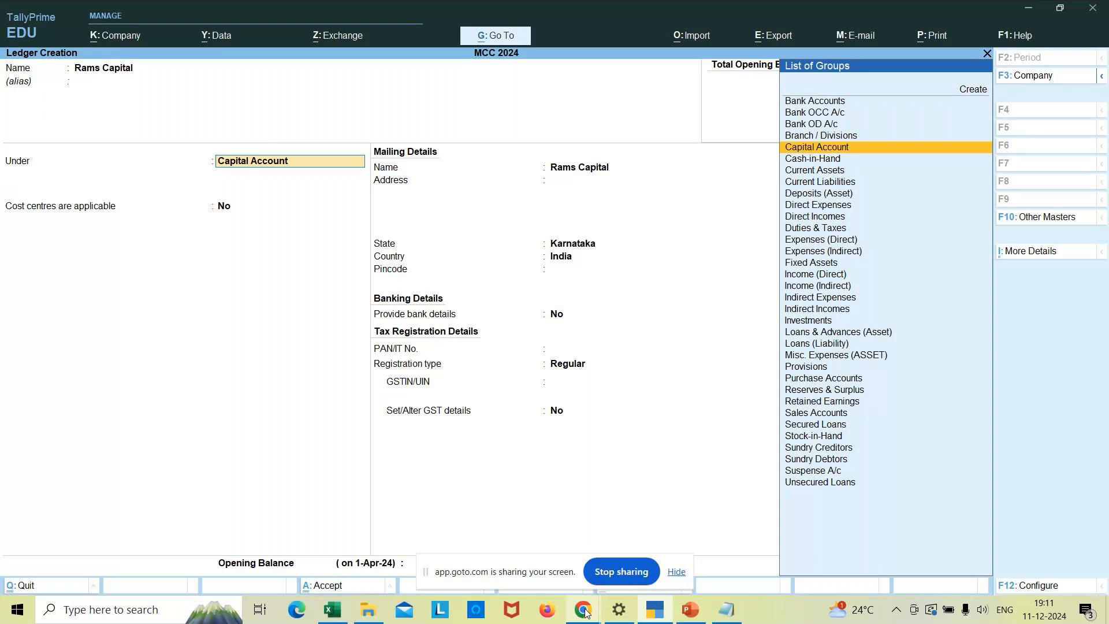
mouse_move(585, 613)
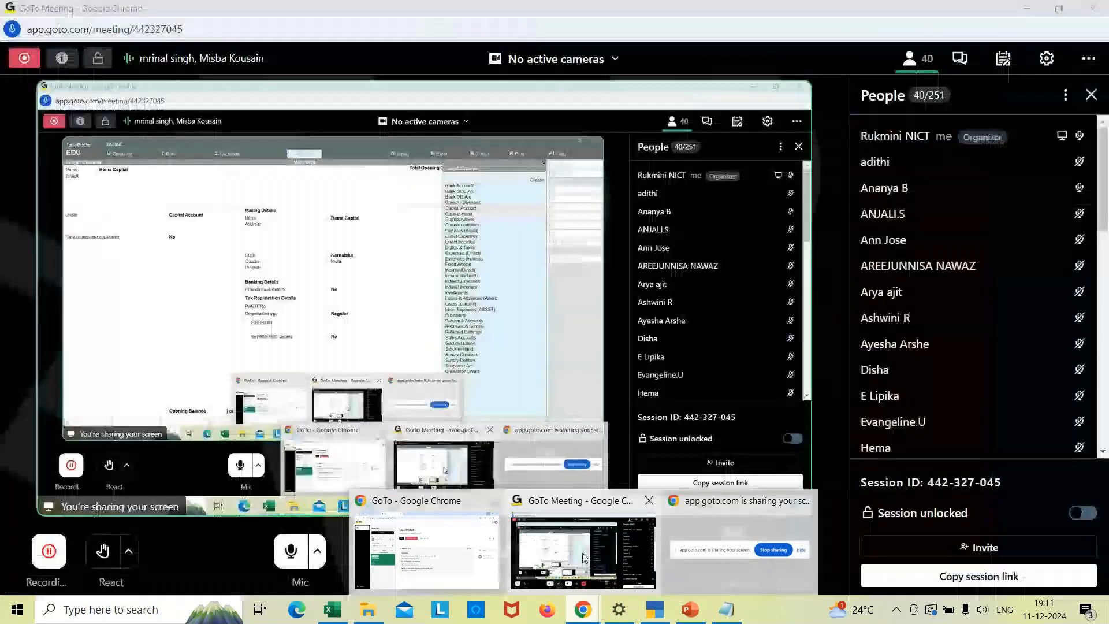
left_click(584, 558)
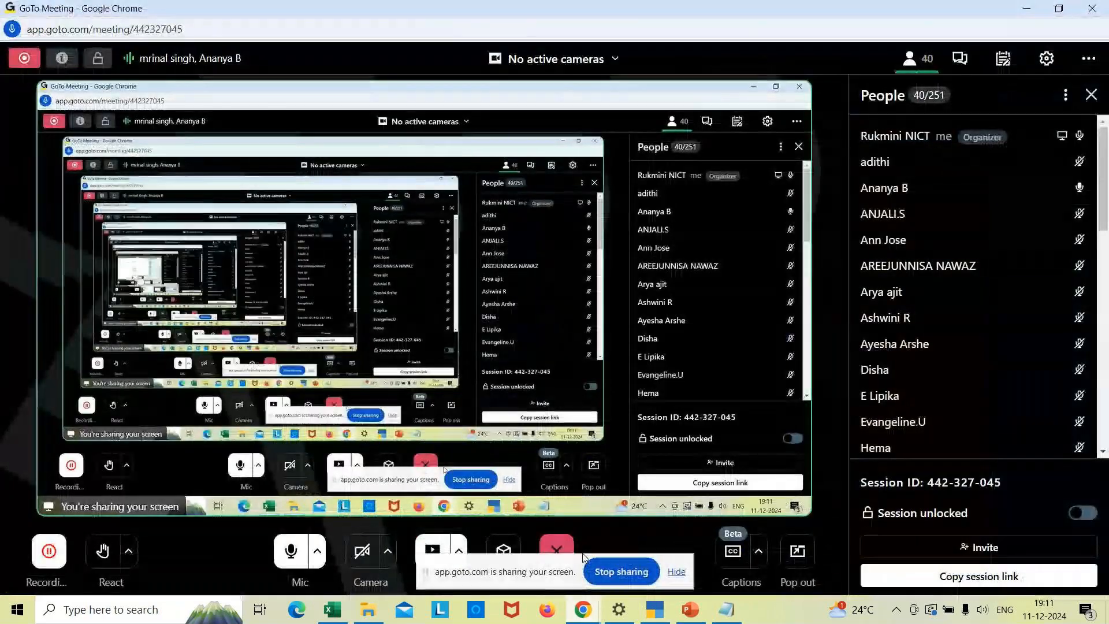
mouse_move(665, 618)
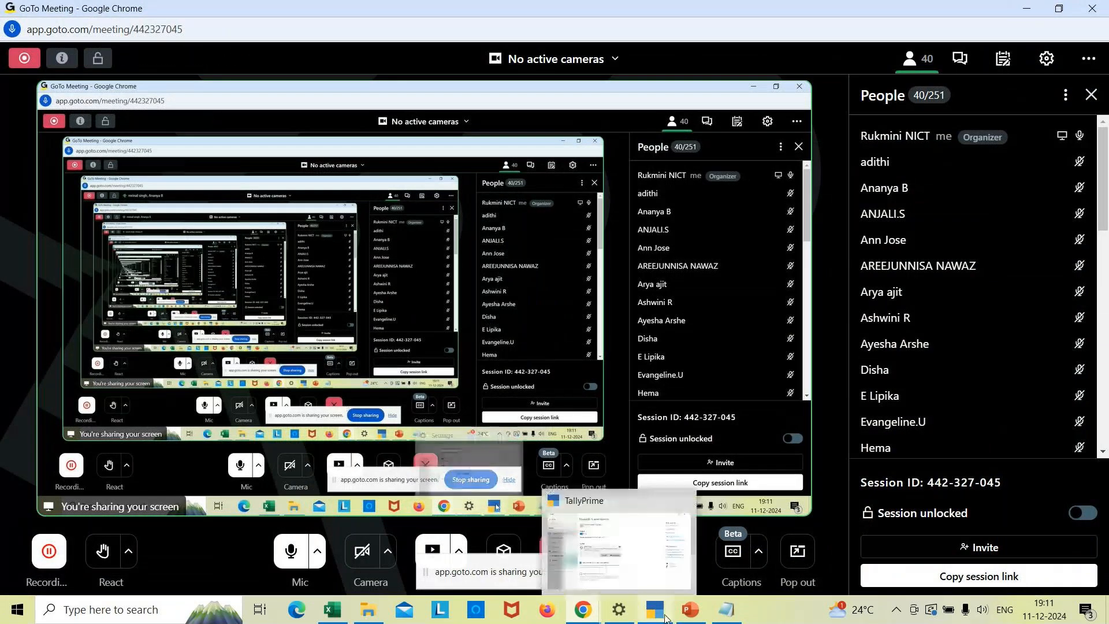
left_click(666, 617)
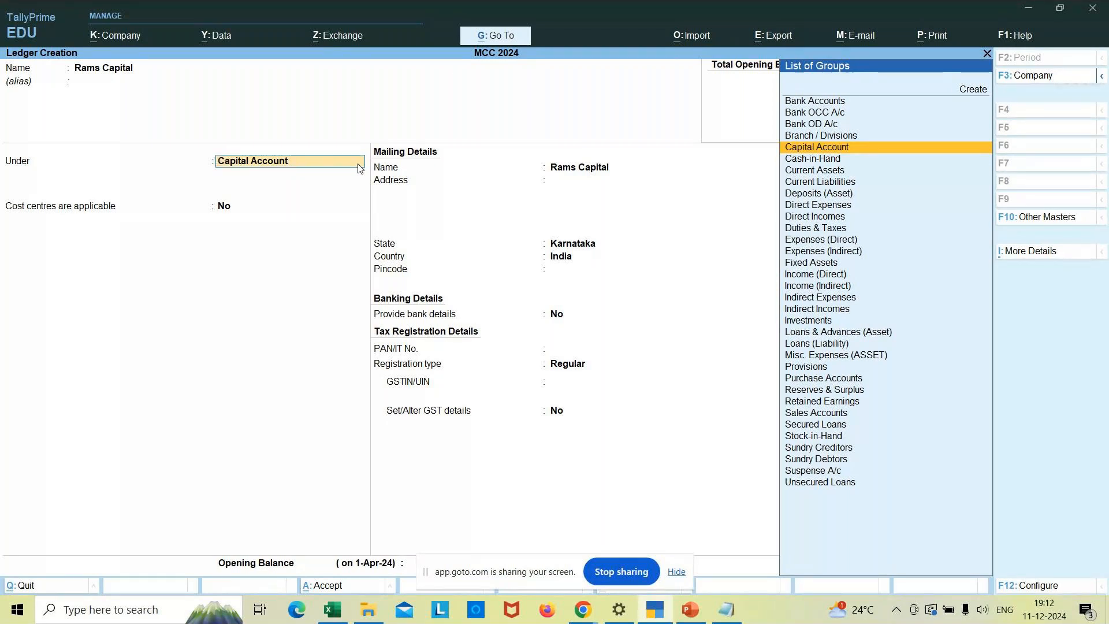
key("Return")
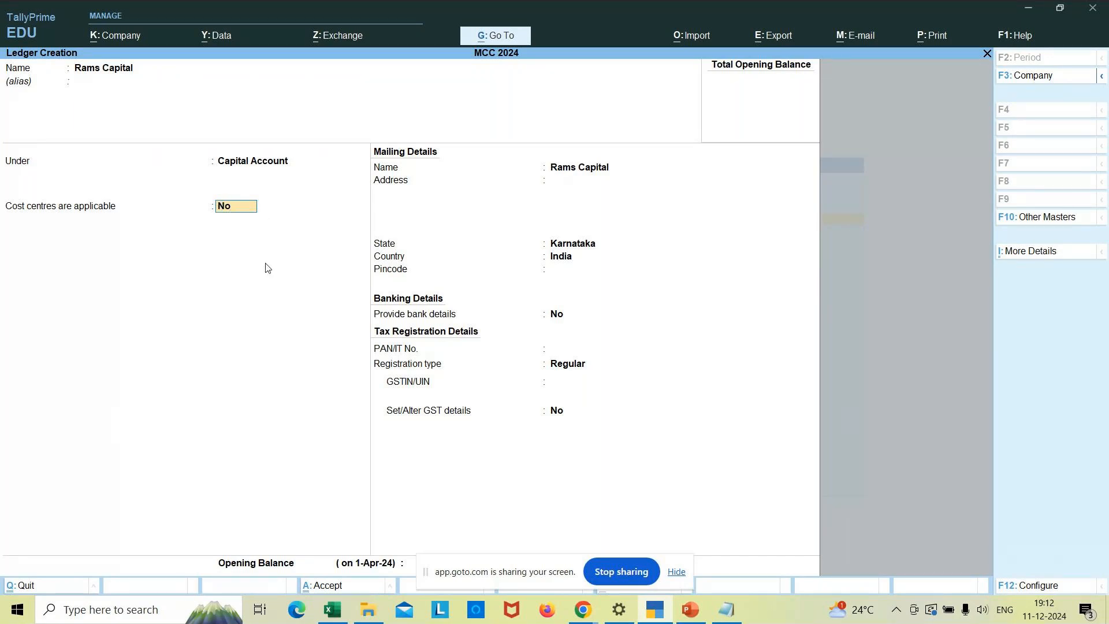
key("Return")
key("Return")
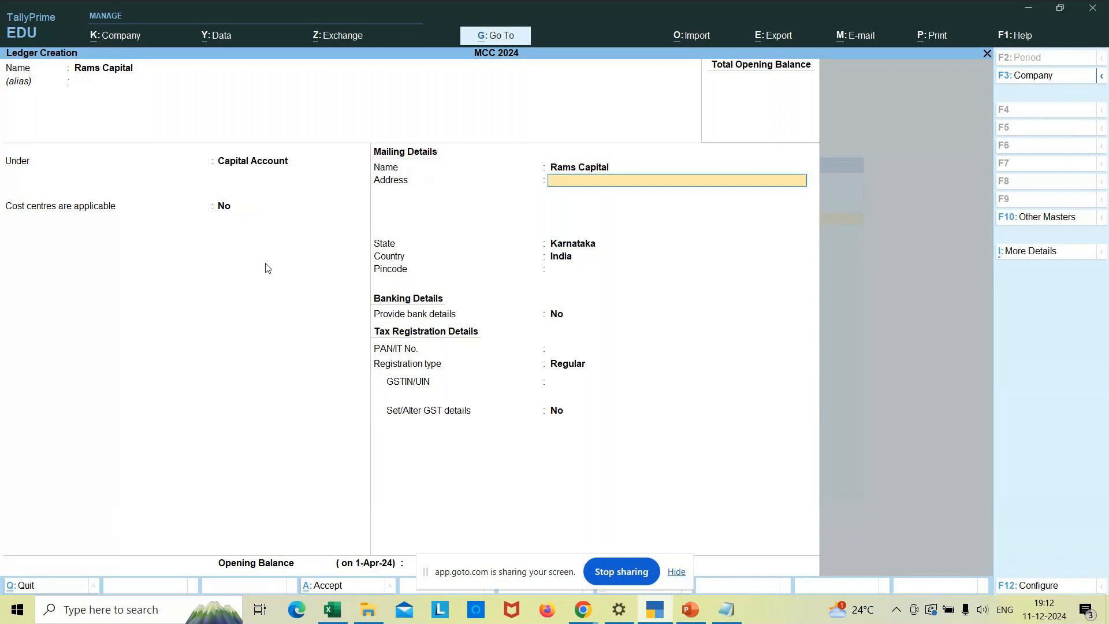
type("$")
key("BackSpace")
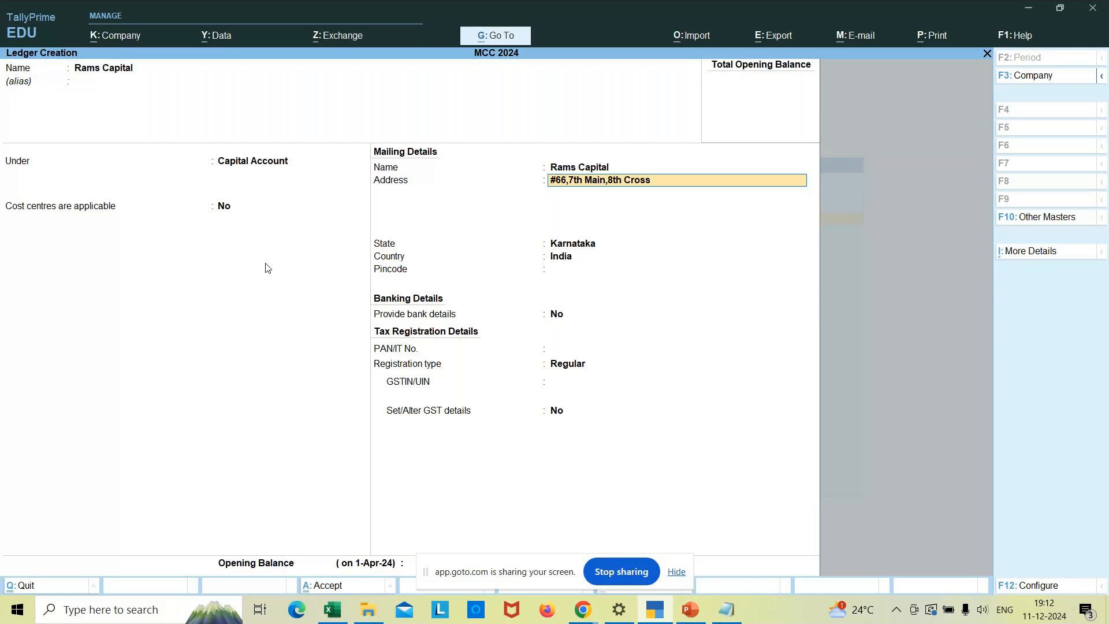
key("Return")
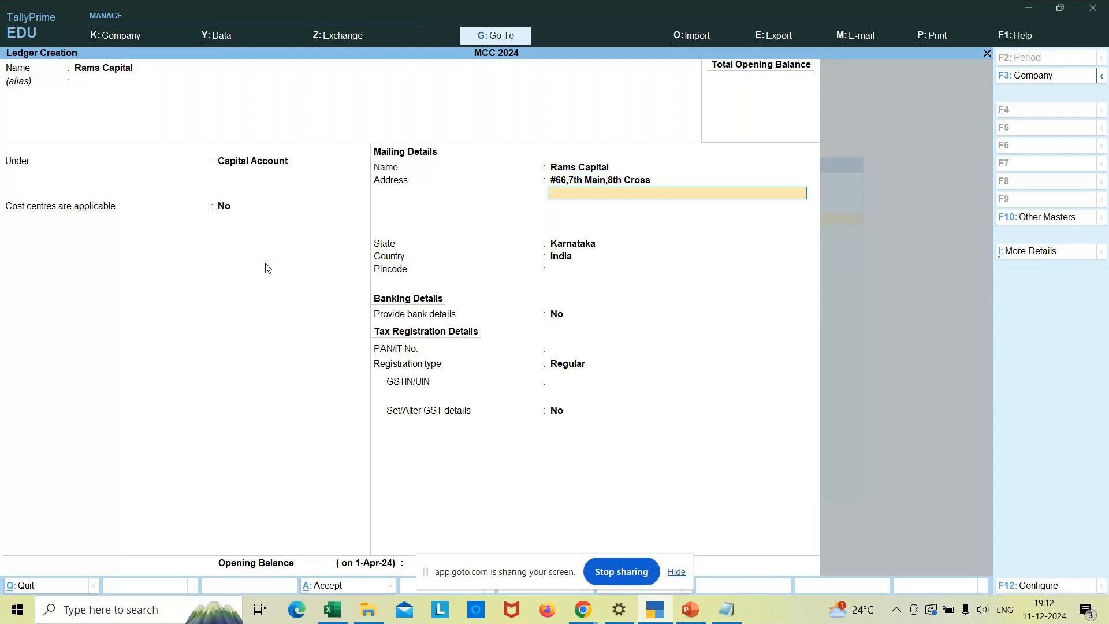
type("Jp Nagar")
key("Return")
type("B")
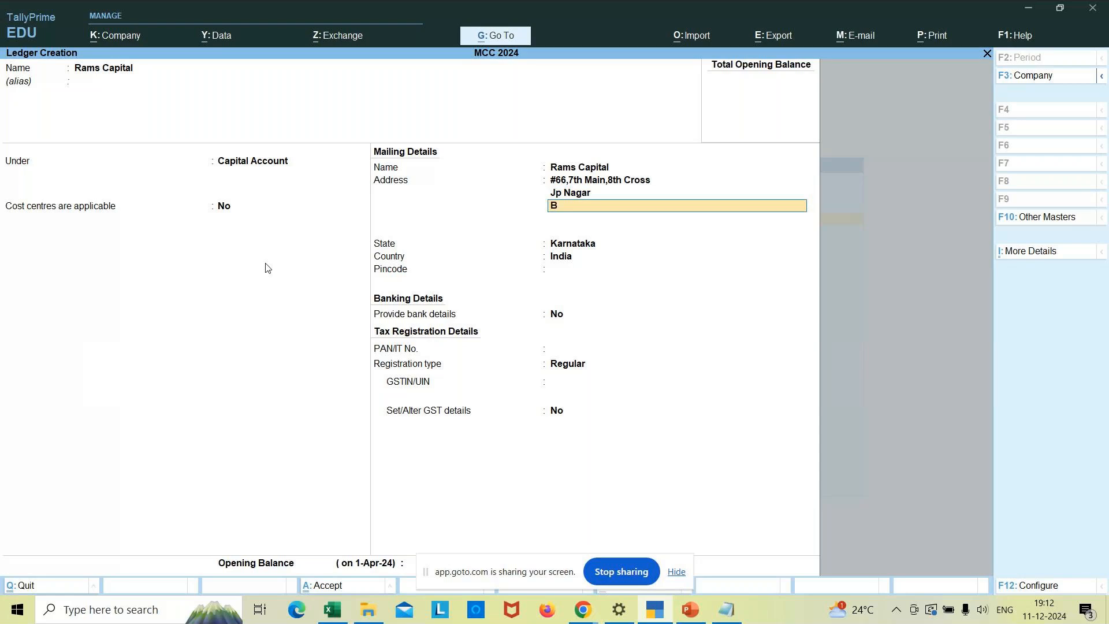
type("angalore")
- Keep state Karnataka and country India, enter pincode 560078, and answer Yes to bank details
left_click(584, 246)
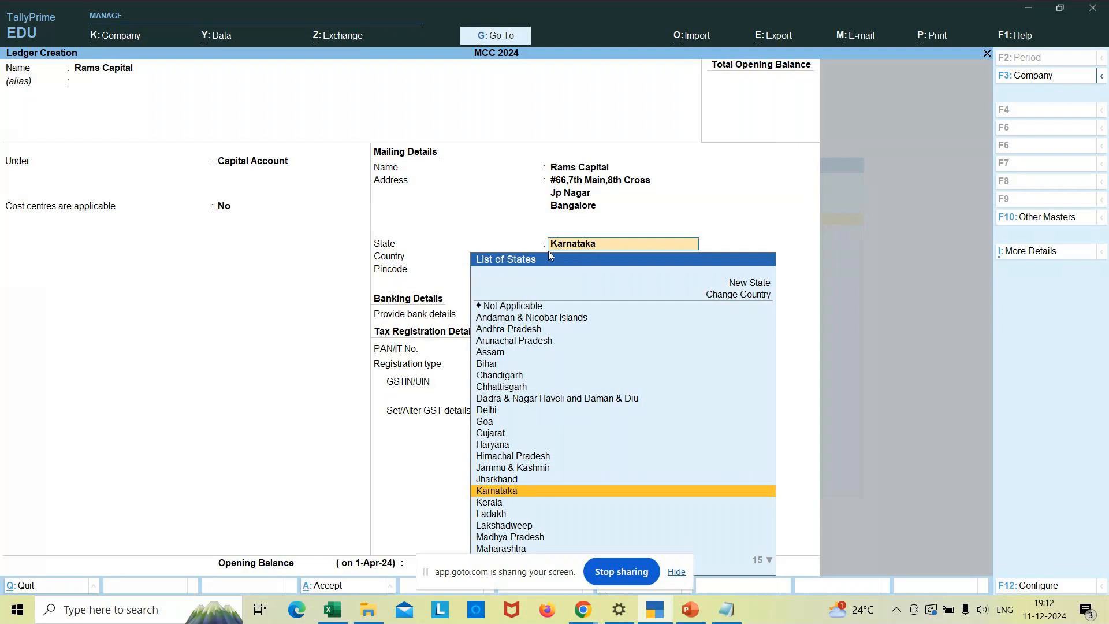
left_click(396, 260)
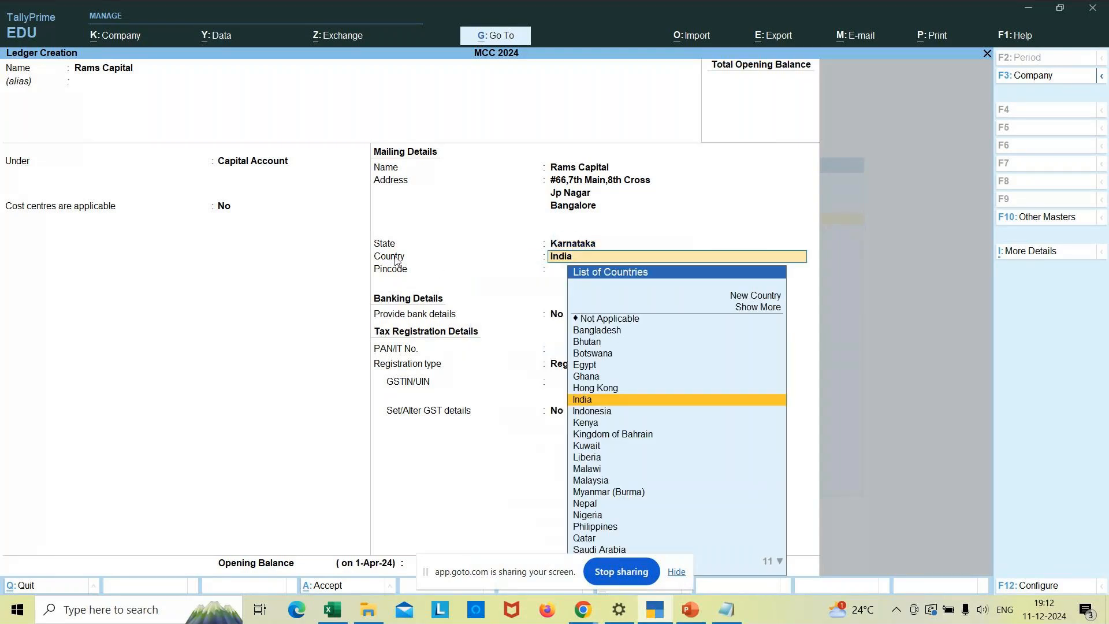
key("Return")
type("560078")
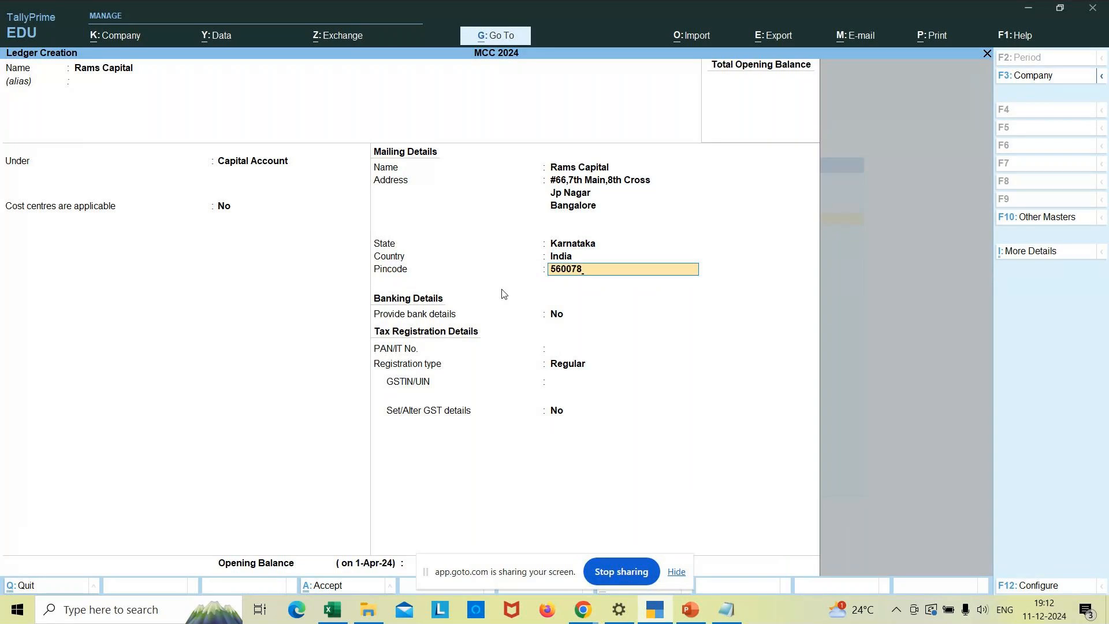
key("Return")
type("yes")
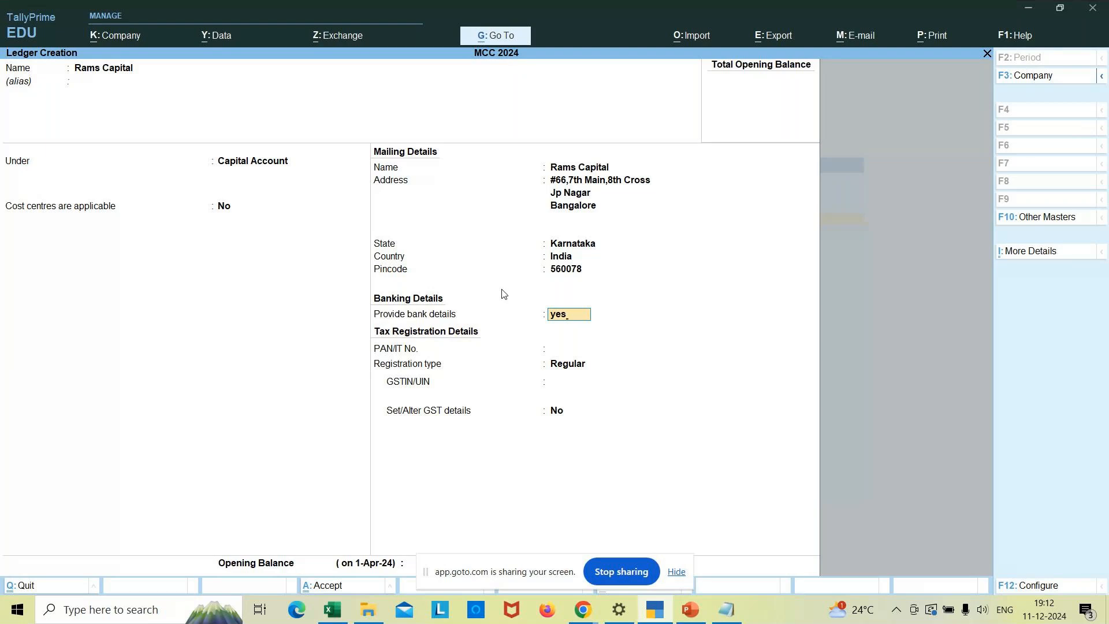
- Leave the bank details sub-screen and change Provide bank details to No
key("Return")
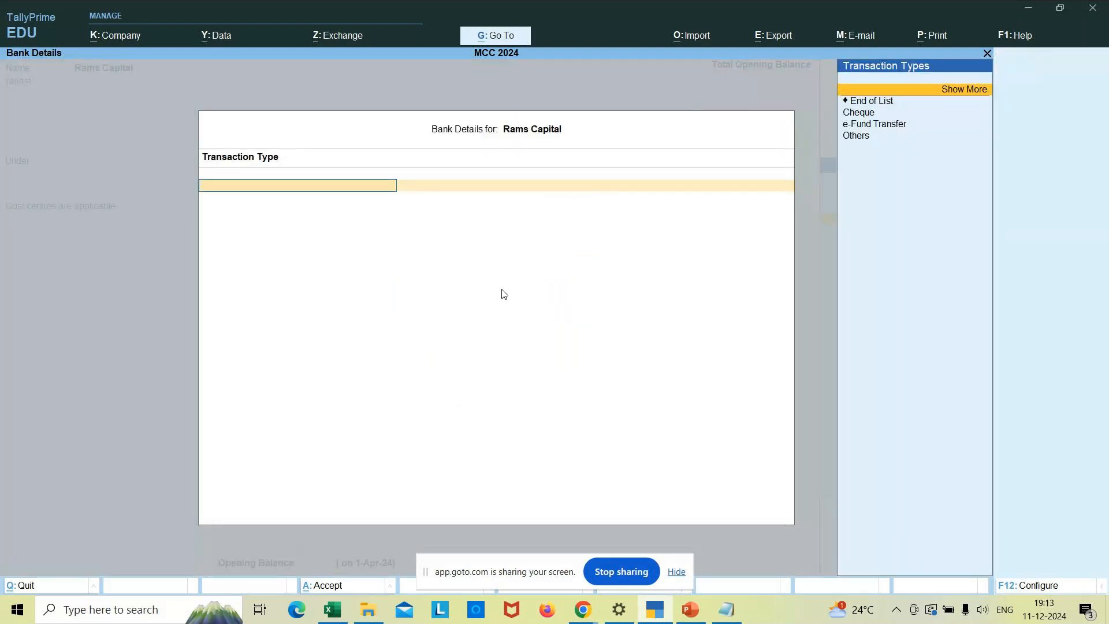
key("Return")
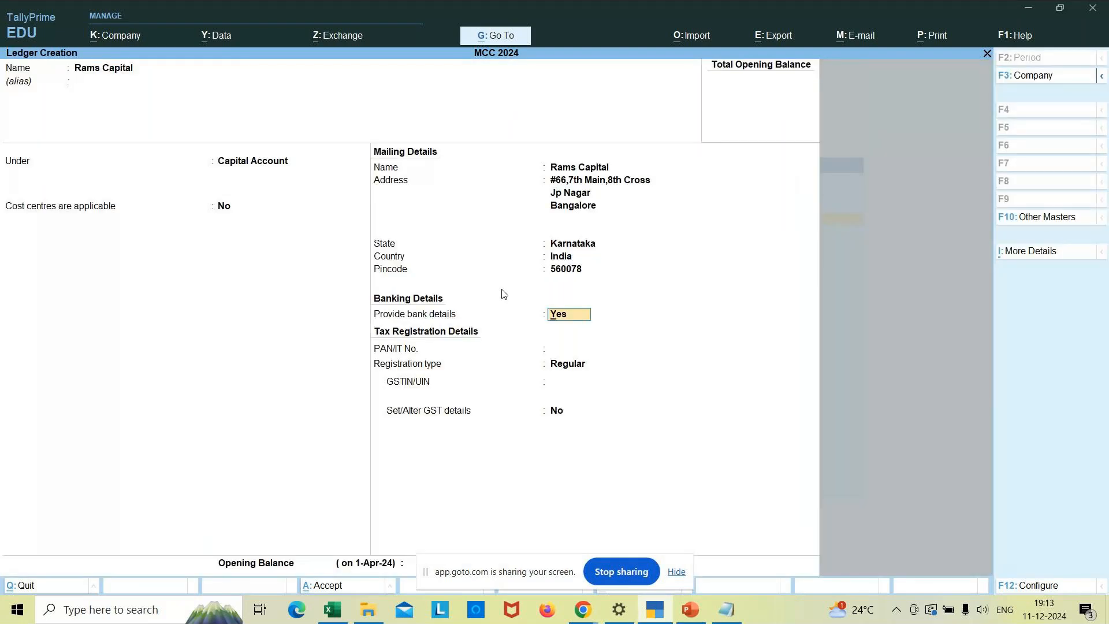
key("n")
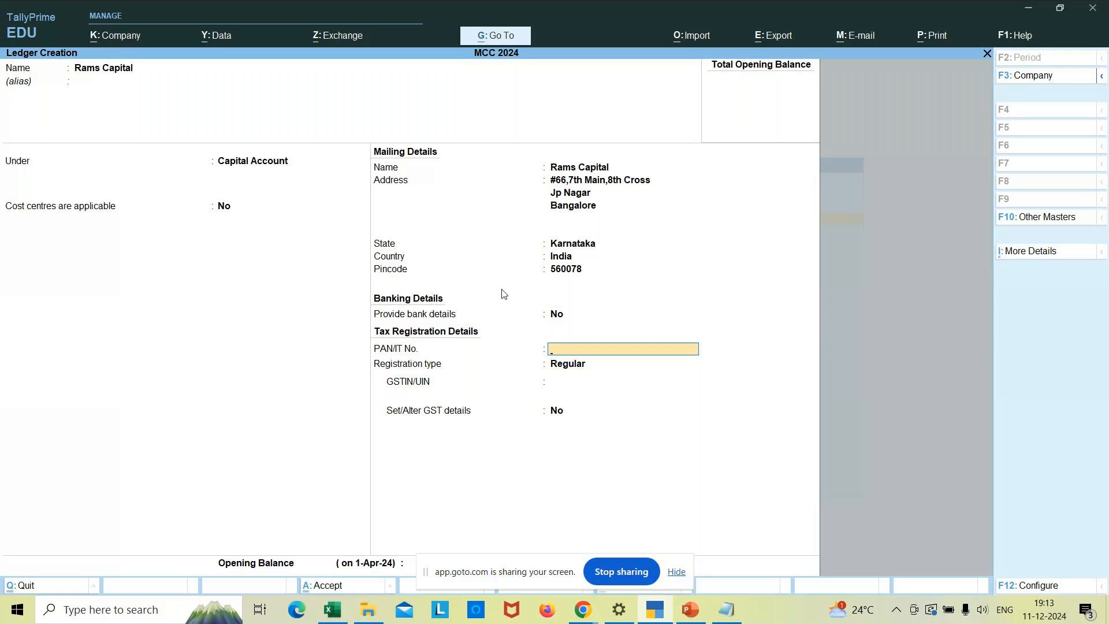
- Keep Regular registration with blank GSTIN, skip GST details, and enter 8,50,000.00 Cr opening balance
key("Return")
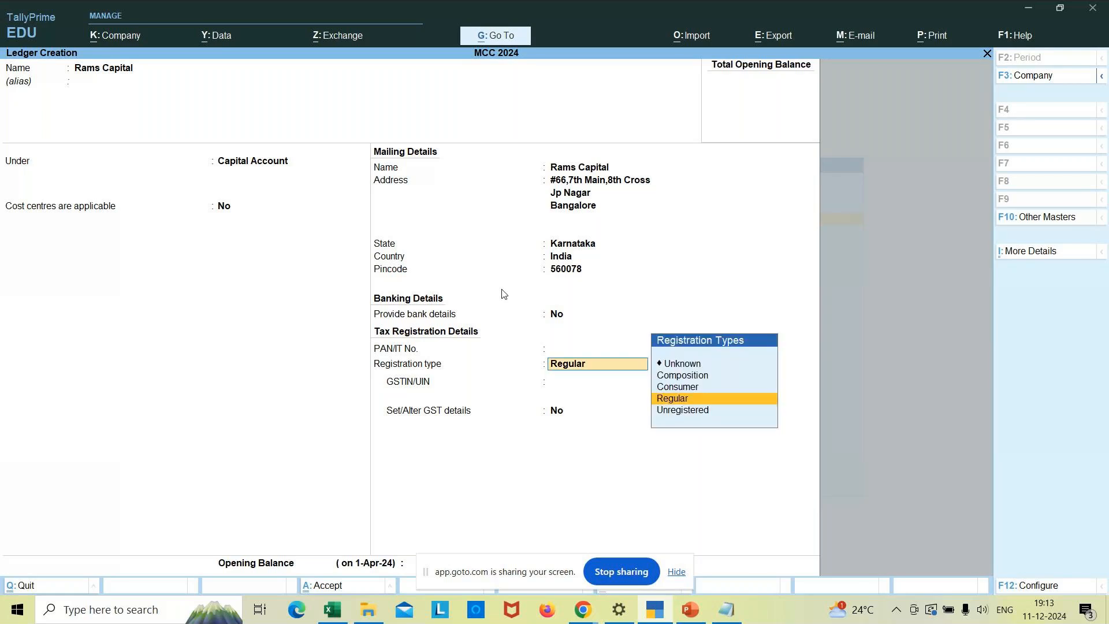
key("Return")
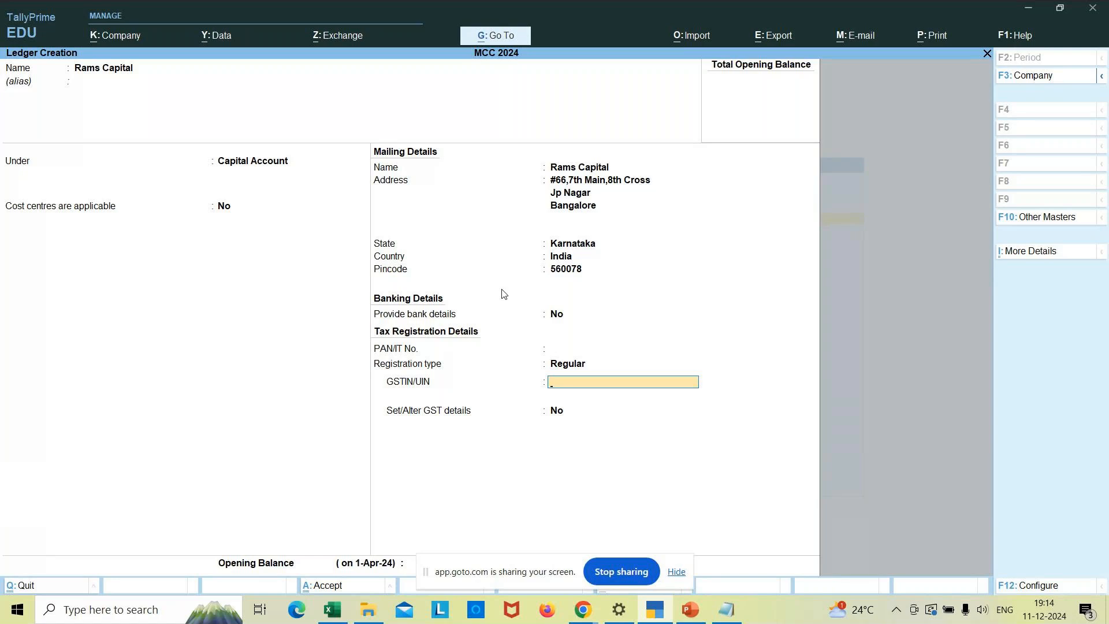
key("Return")
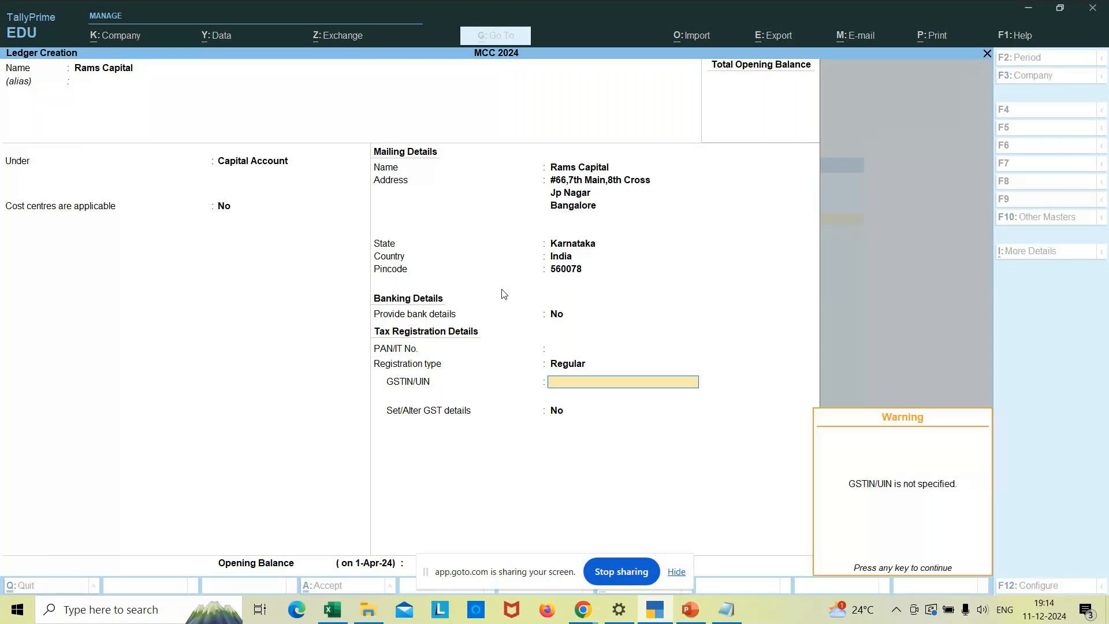
key("Return")
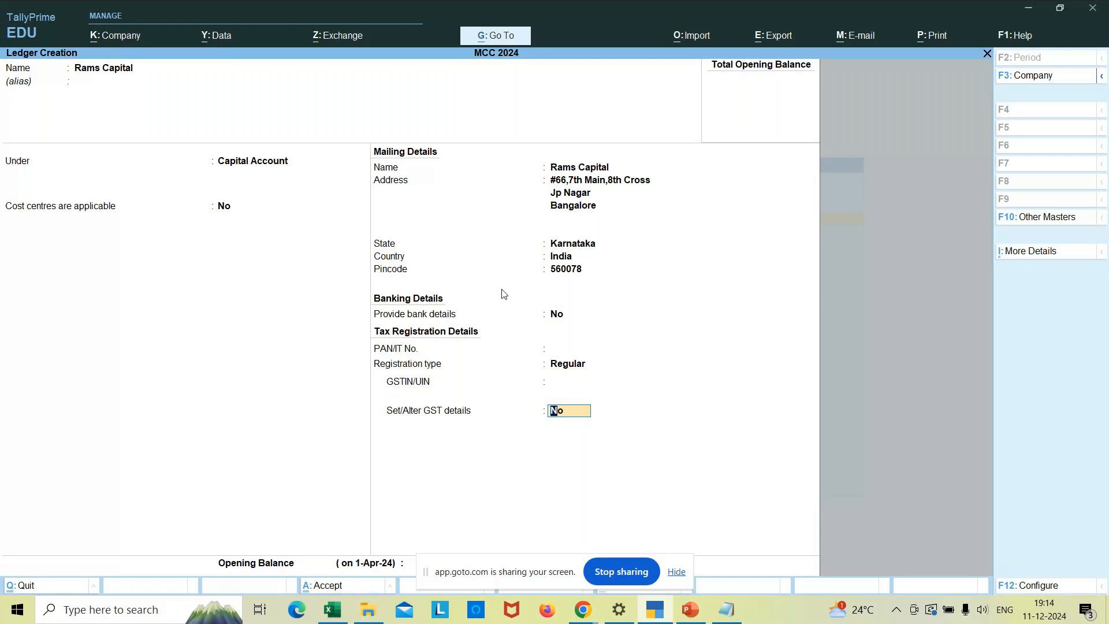
key("Return")
key("Return")
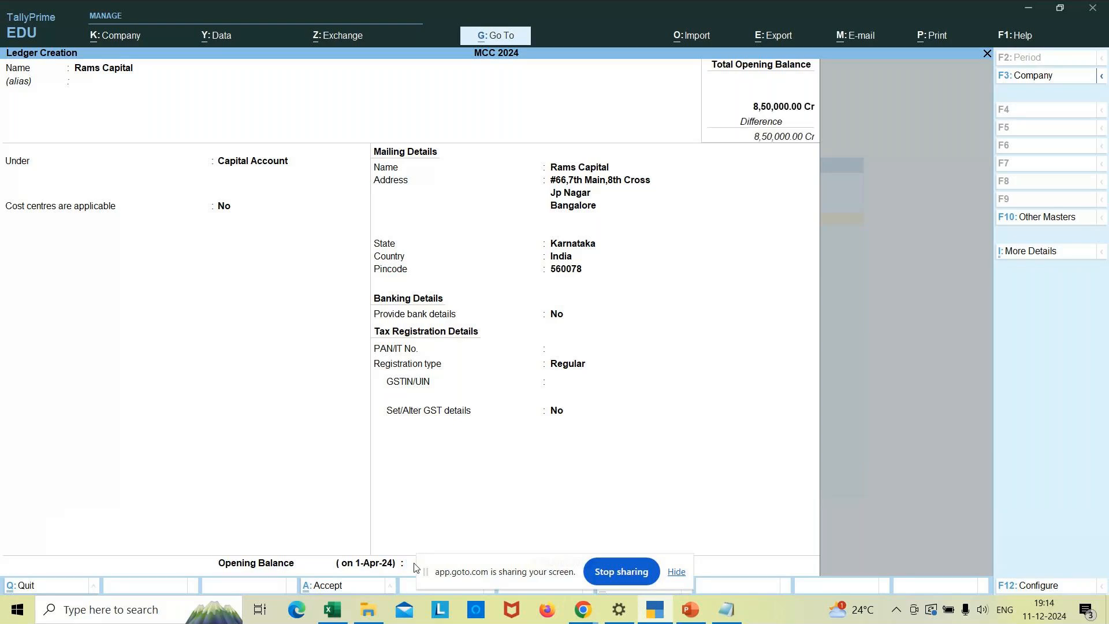
key("Return")
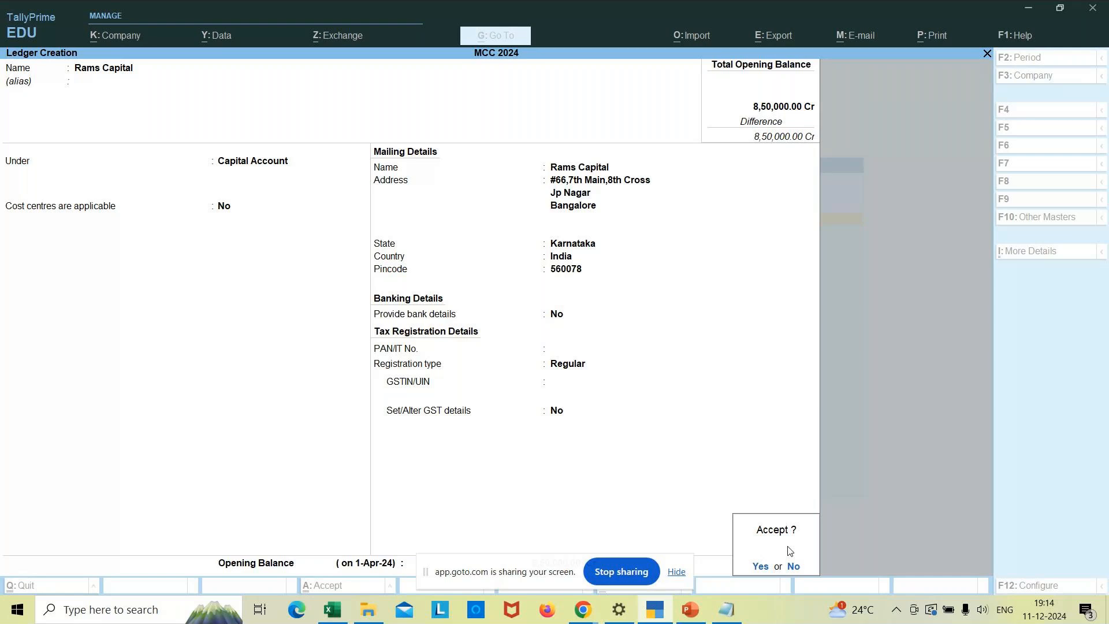
- Accept the Rams Capital ledger with Y and exit back to the Gateway of Tally
key("y")
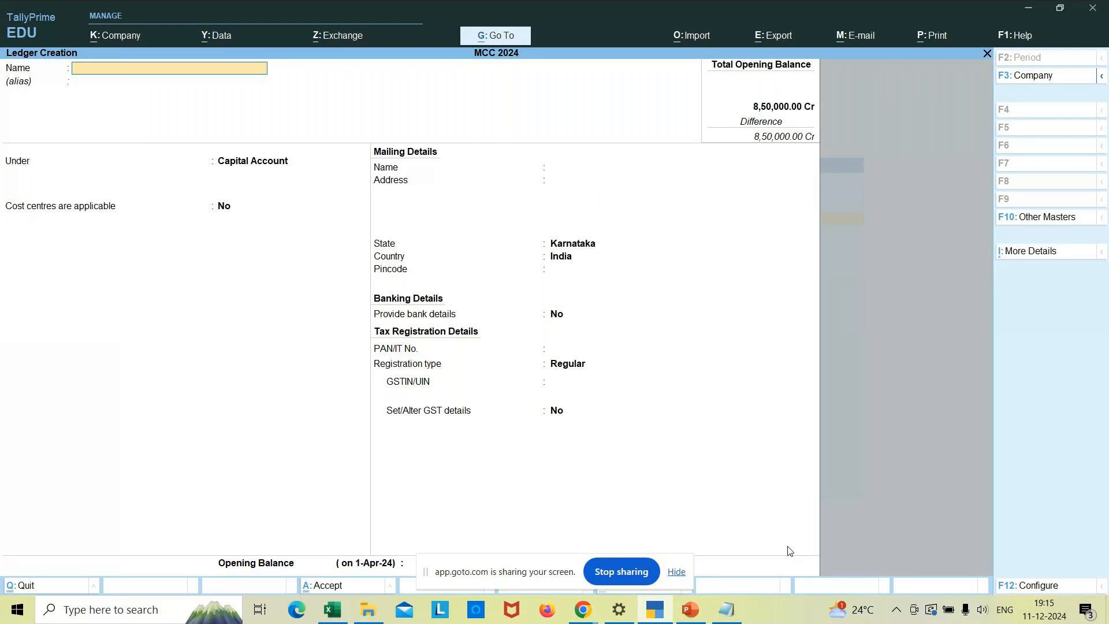
key("Escape")
key("y")
key("Escape")
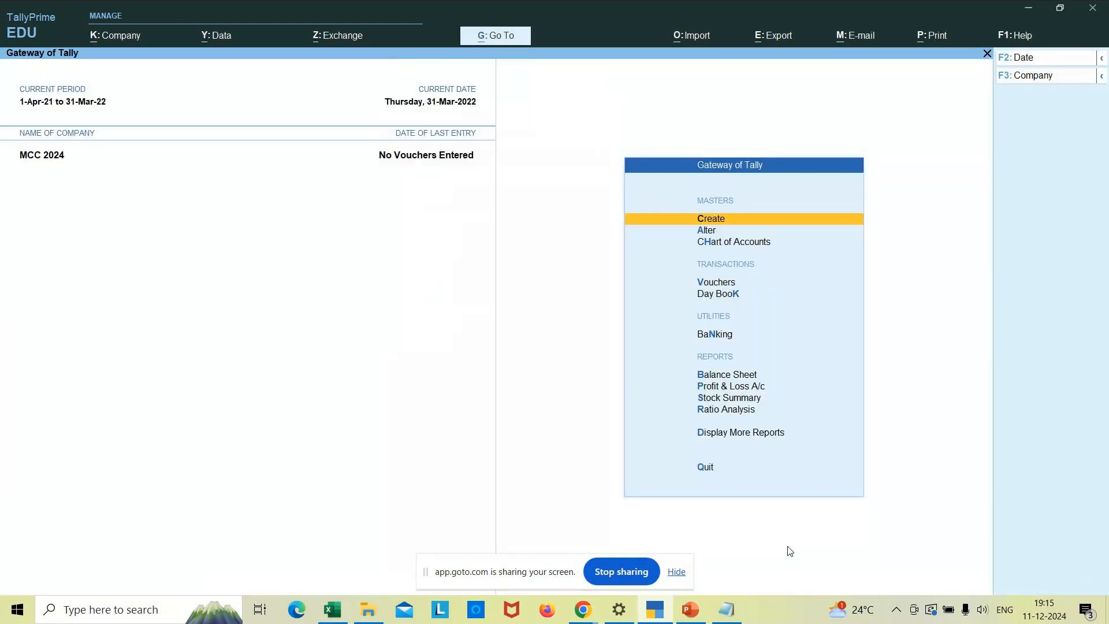
- Open Chart of Accounts > Ledgers and switch to the F5 Ledger View table
key("Down")
key("Down")
key("Return")
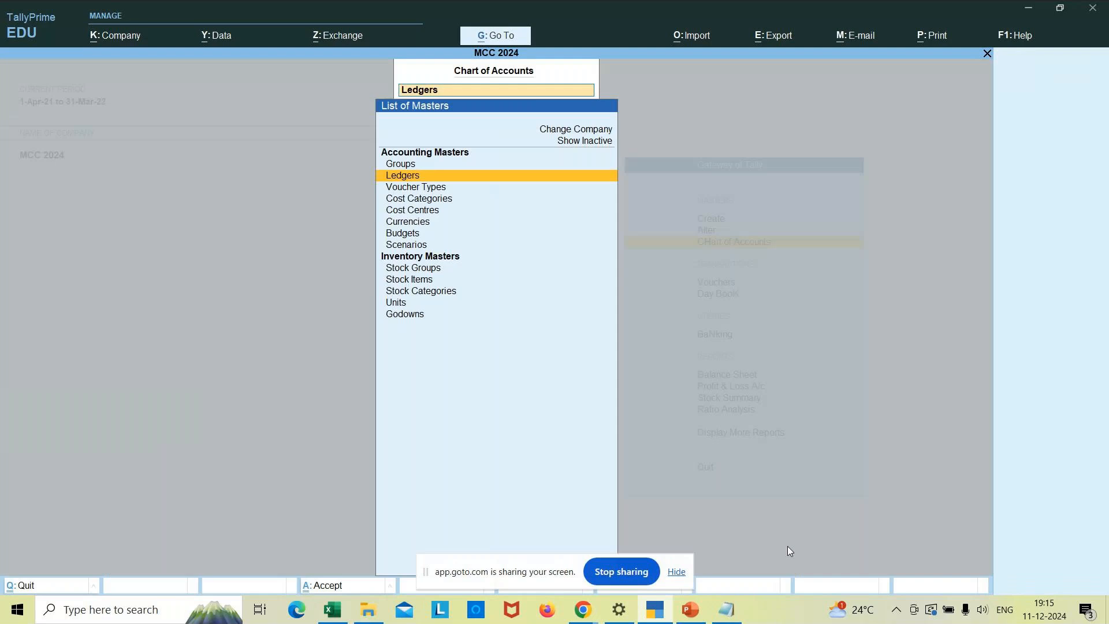
key("Down")
key("Up")
key("Return")
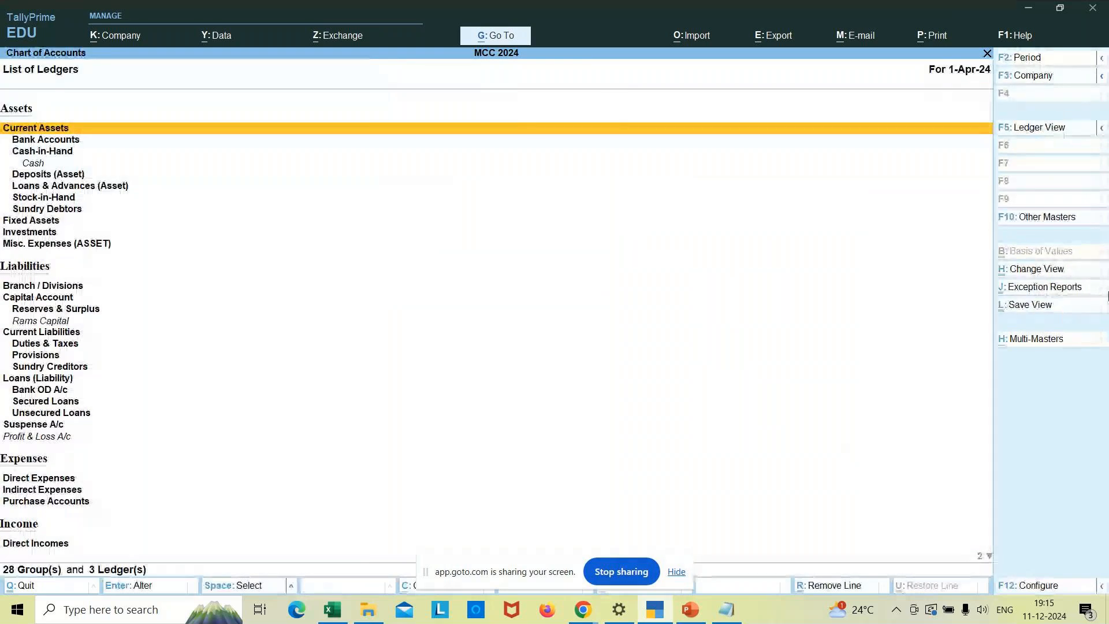
left_click(1036, 130)
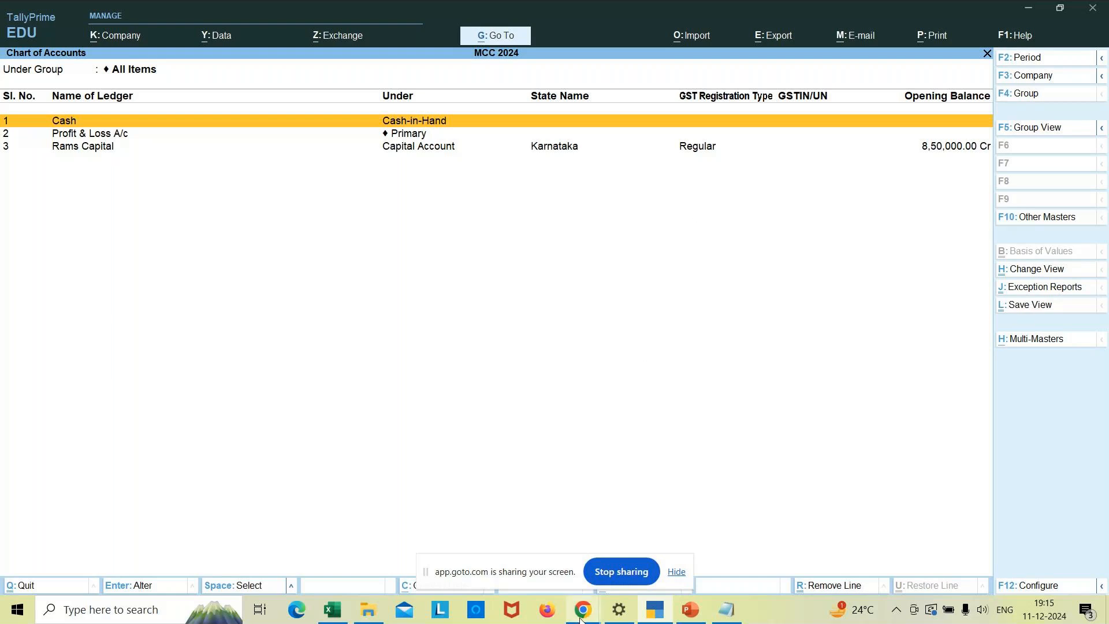
- In GoTo Meeting, change the screen share to Entire Screen via Share something else
mouse_move(585, 612)
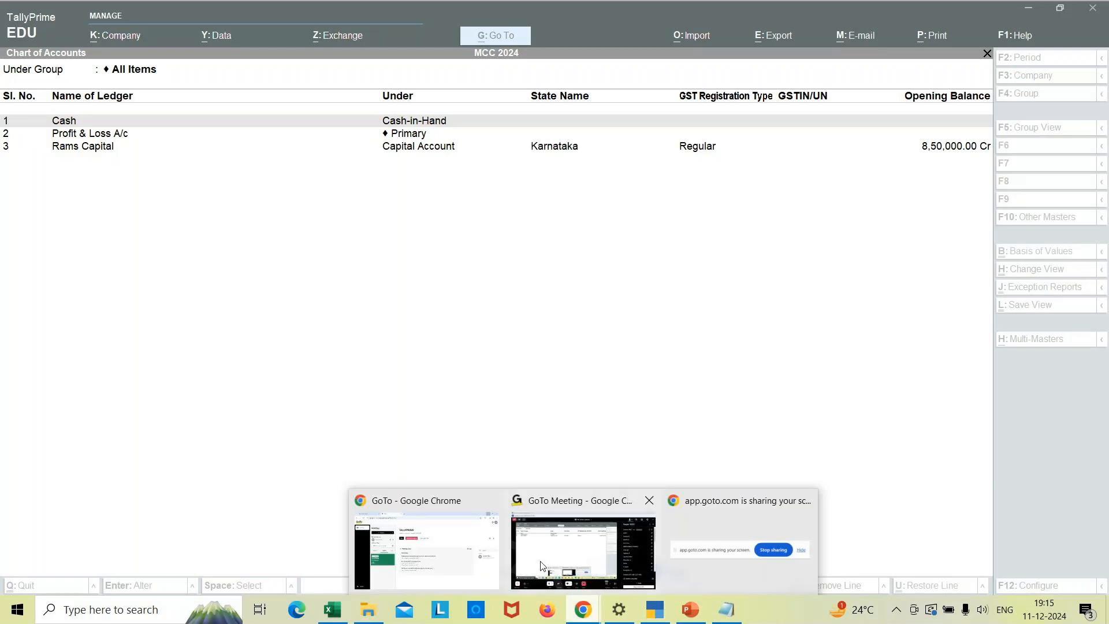
mouse_move(597, 579)
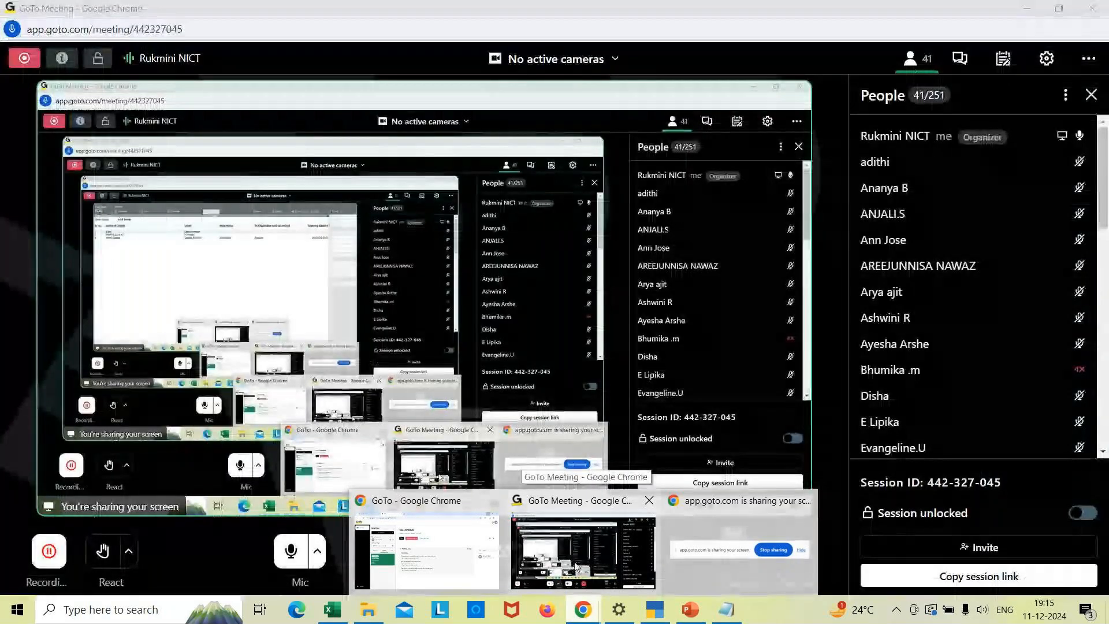
left_click(575, 567)
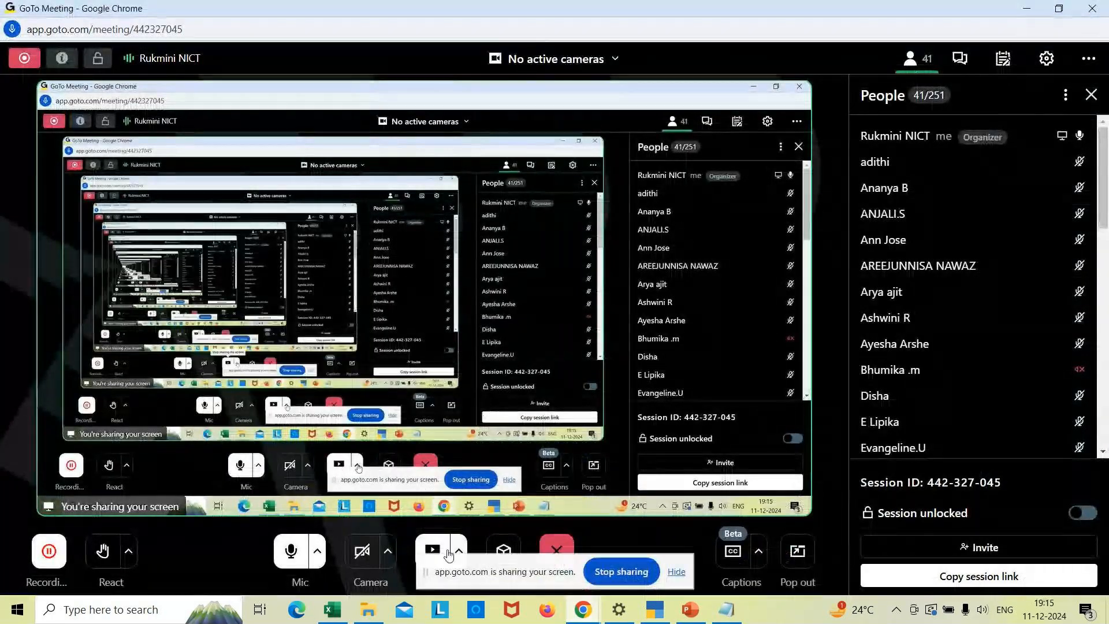
left_click(460, 553)
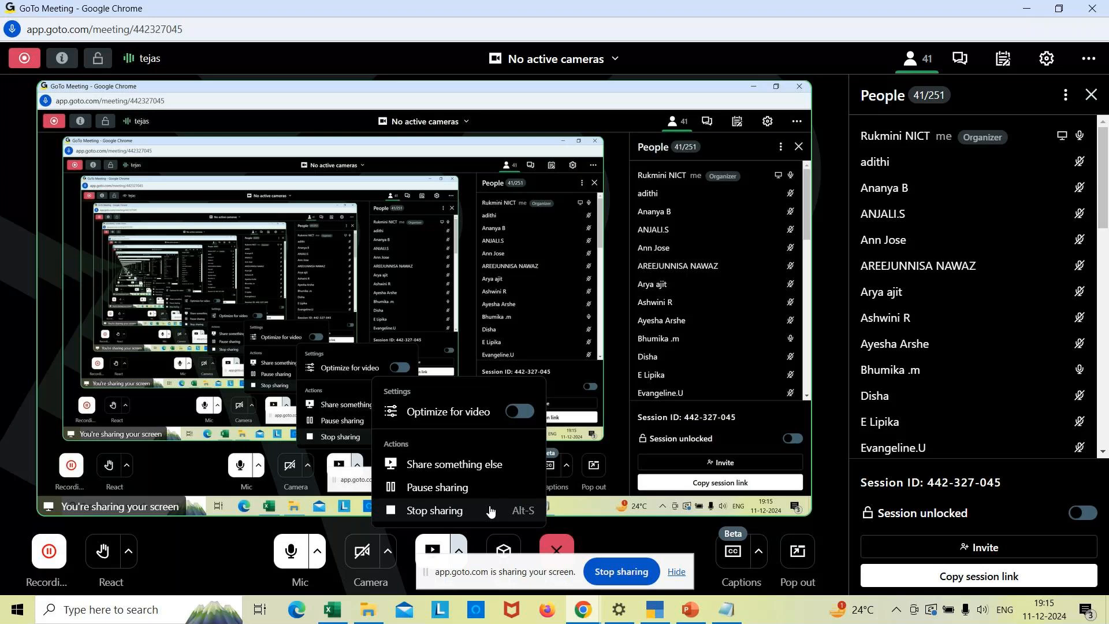
left_click(455, 467)
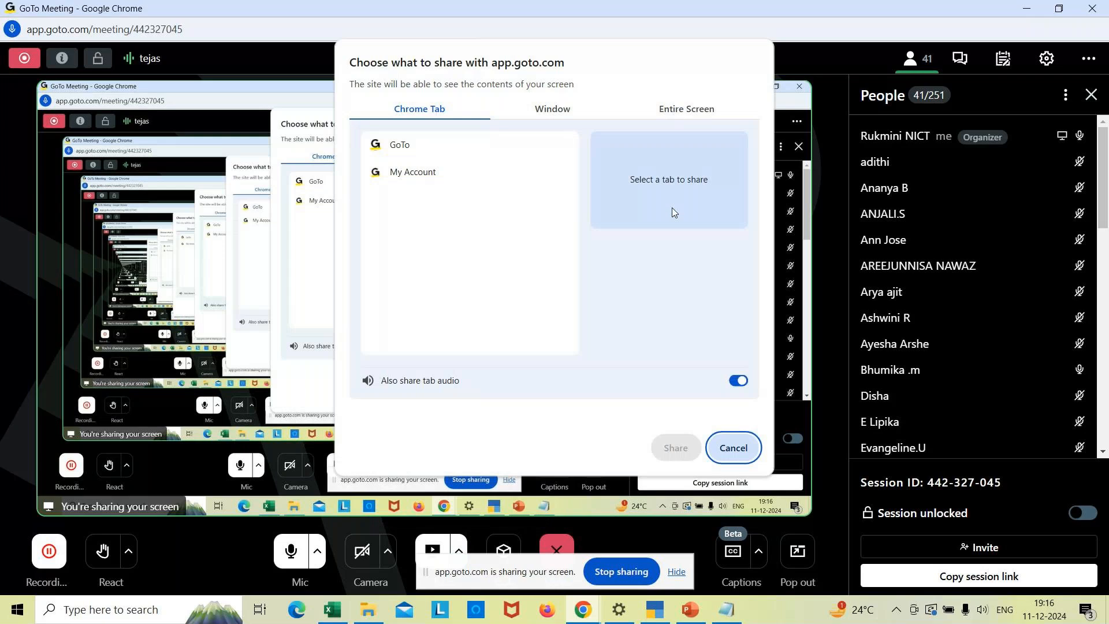
left_click(682, 113)
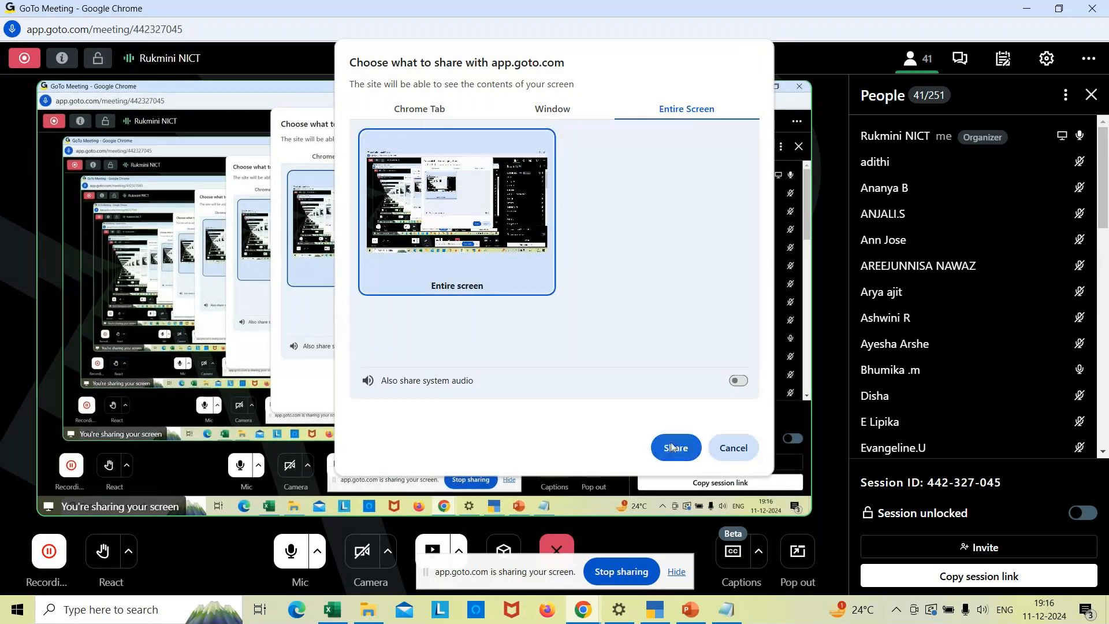
left_click(673, 446)
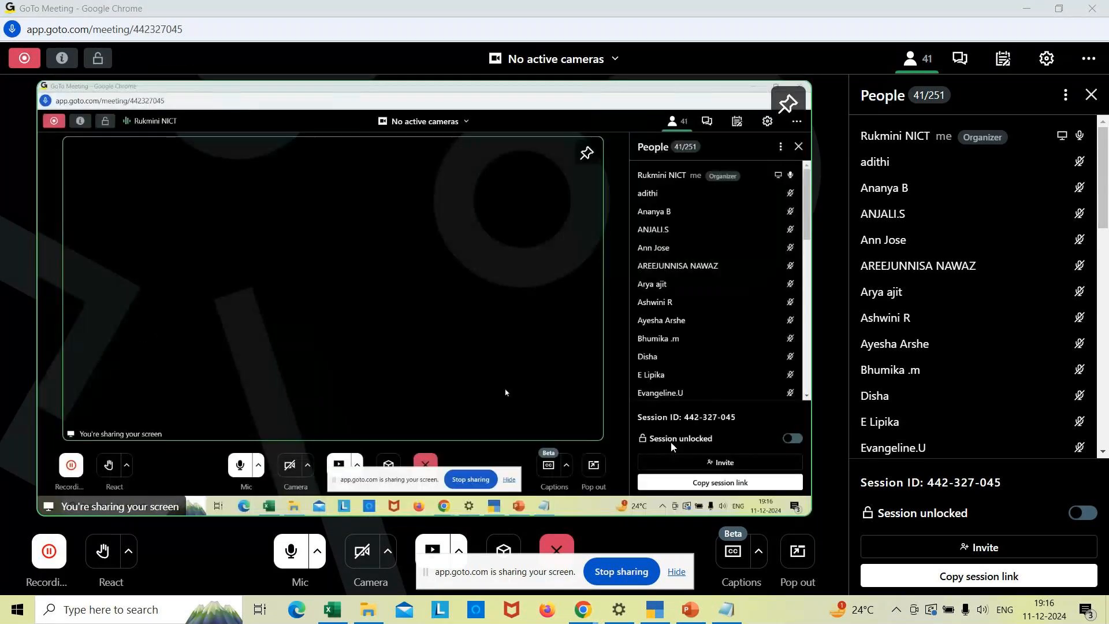
- Back in TallyPrime, reopen Chart of Accounts > Ledgers in Ledger View, then close it
key("alt+Tab")
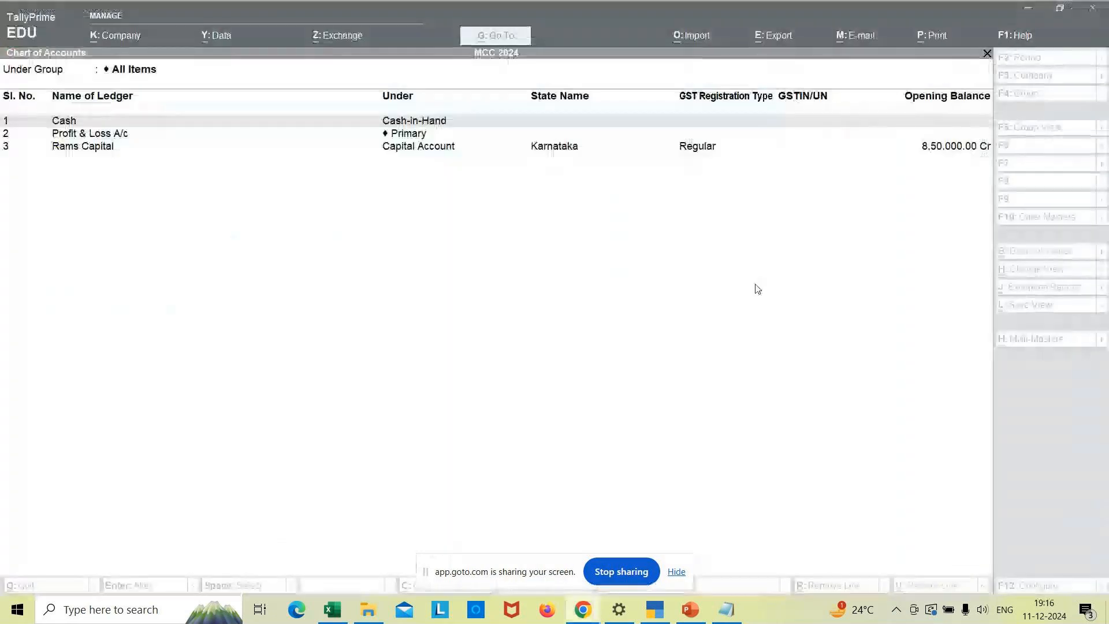
left_click(522, 298)
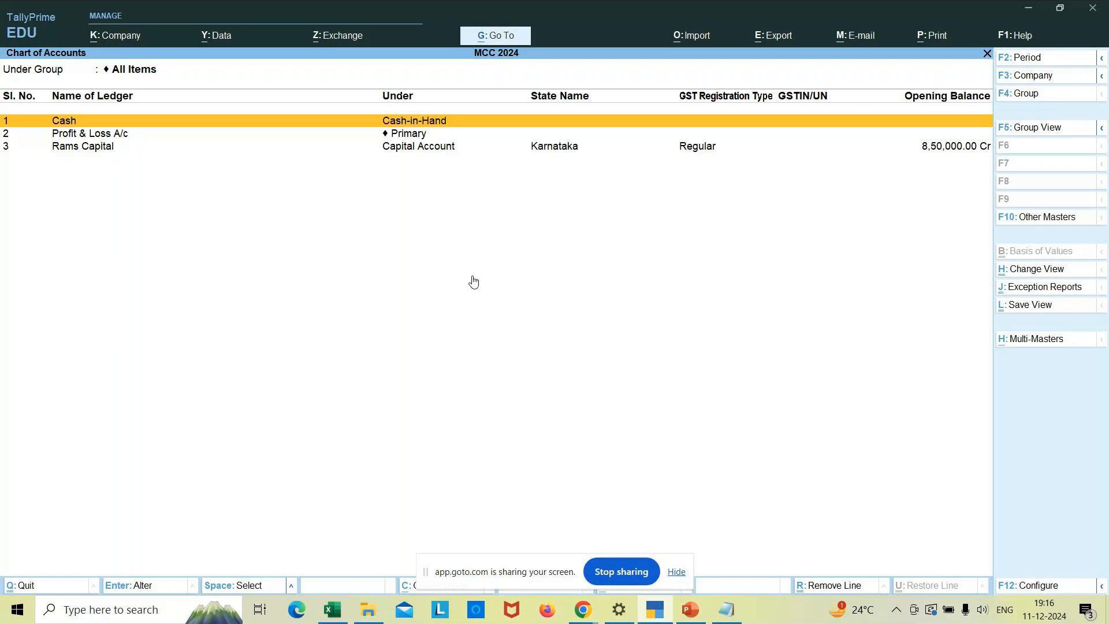
key("Escape")
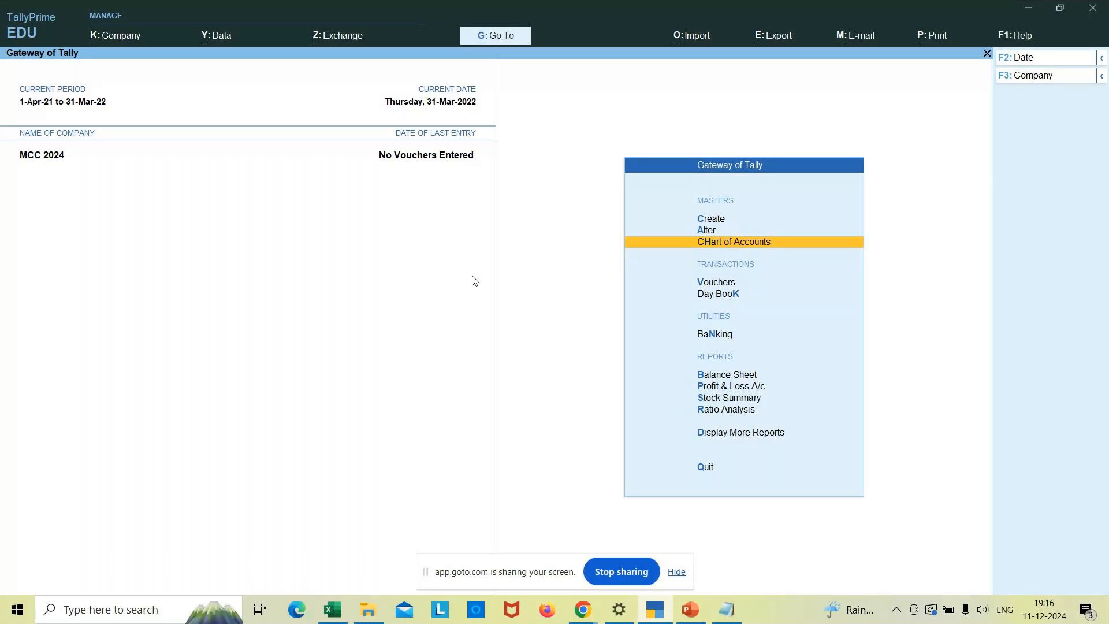
key("Return")
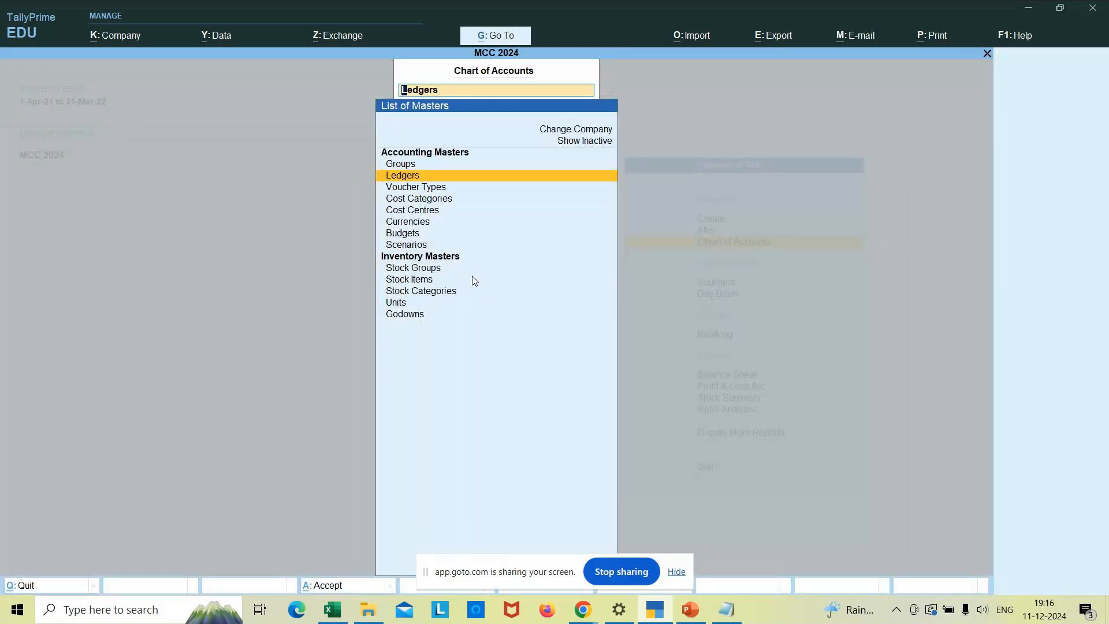
key("Return")
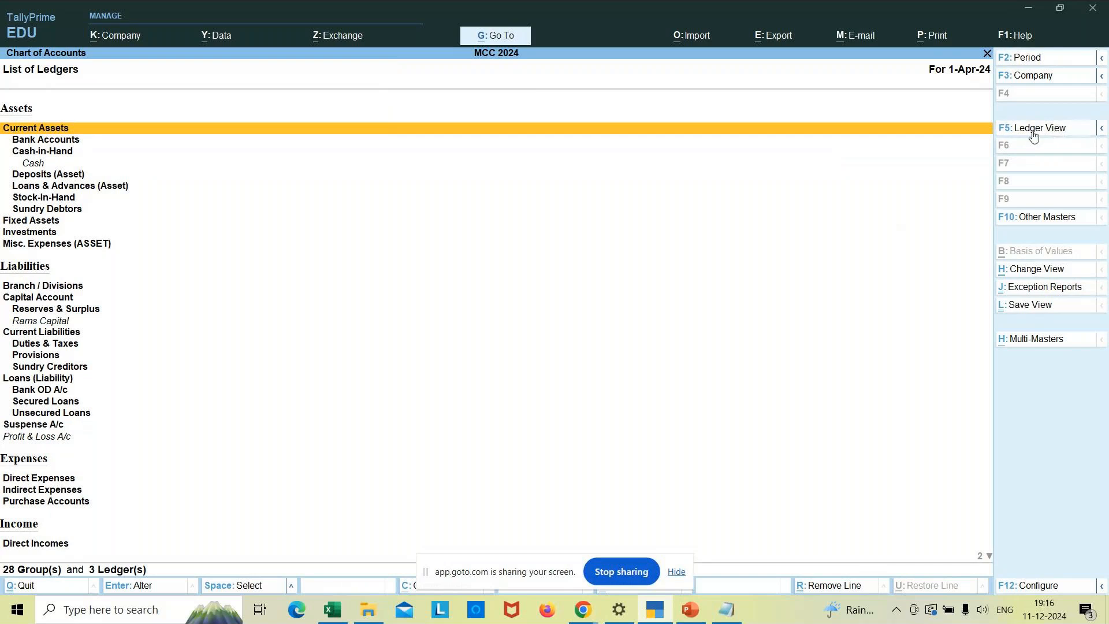
left_click(1033, 134)
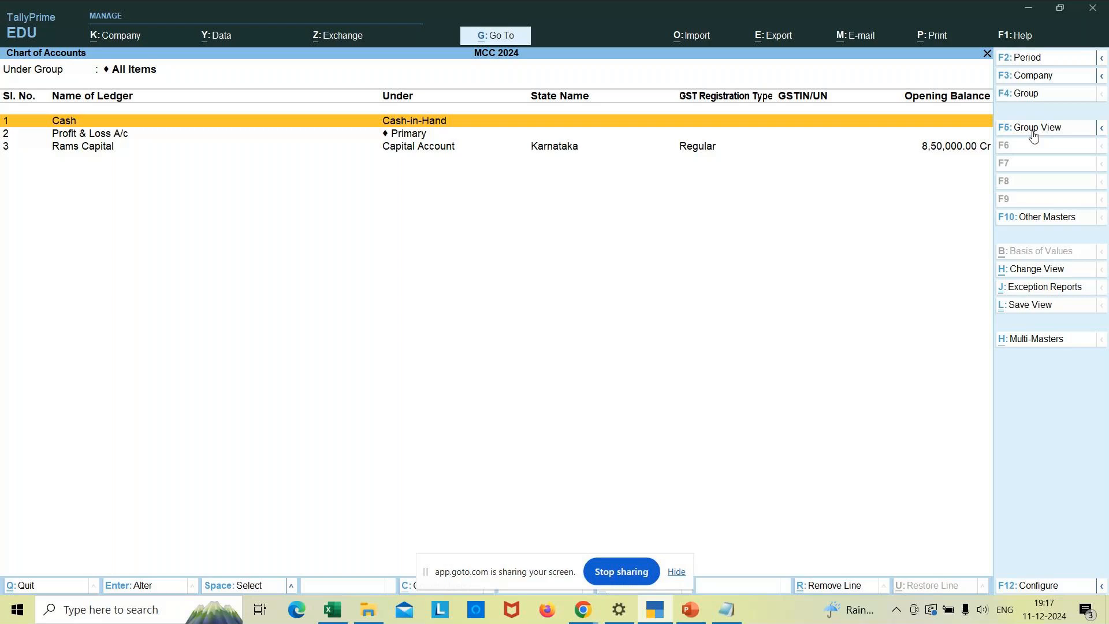
key("Escape")
key("Escape")
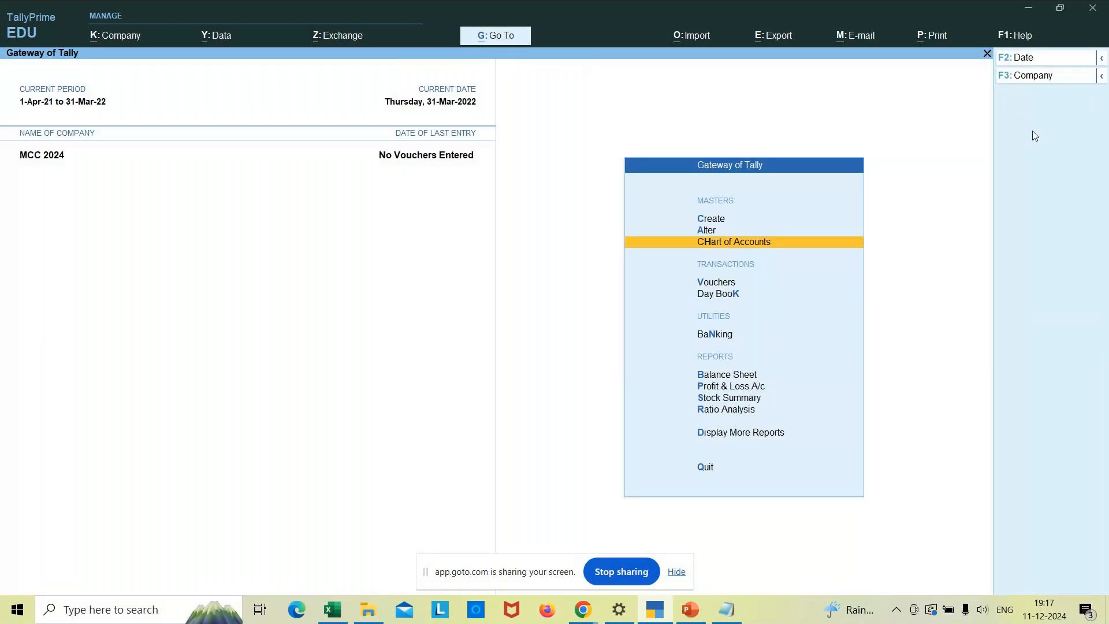
- Open a new Ledger Creation form and enter the name Icici Bank
key("Up")
key("Up")
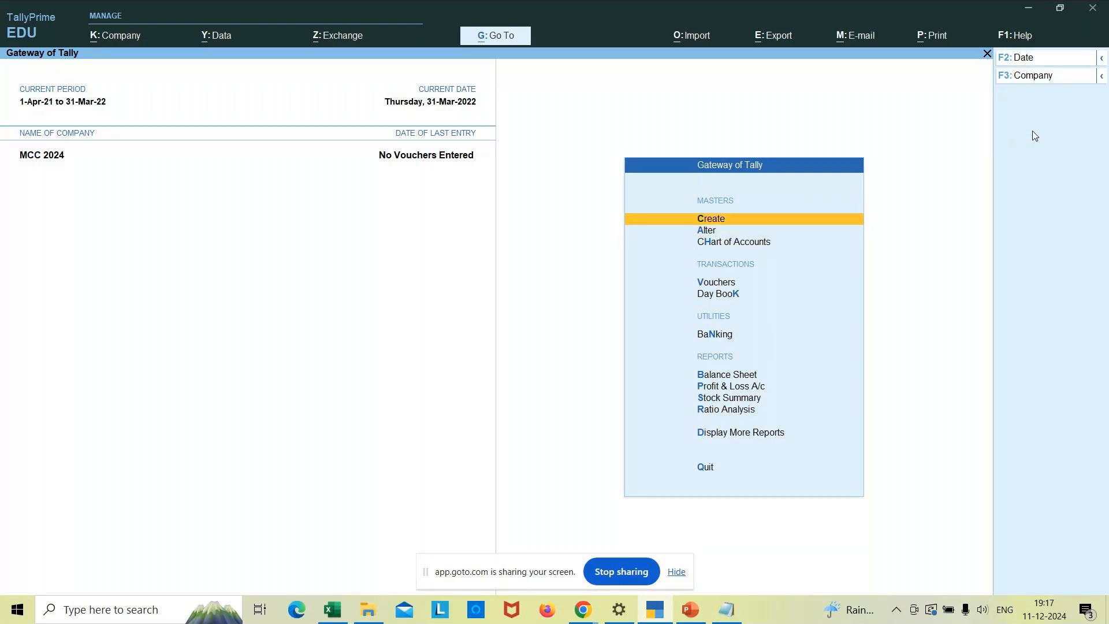
key("Return")
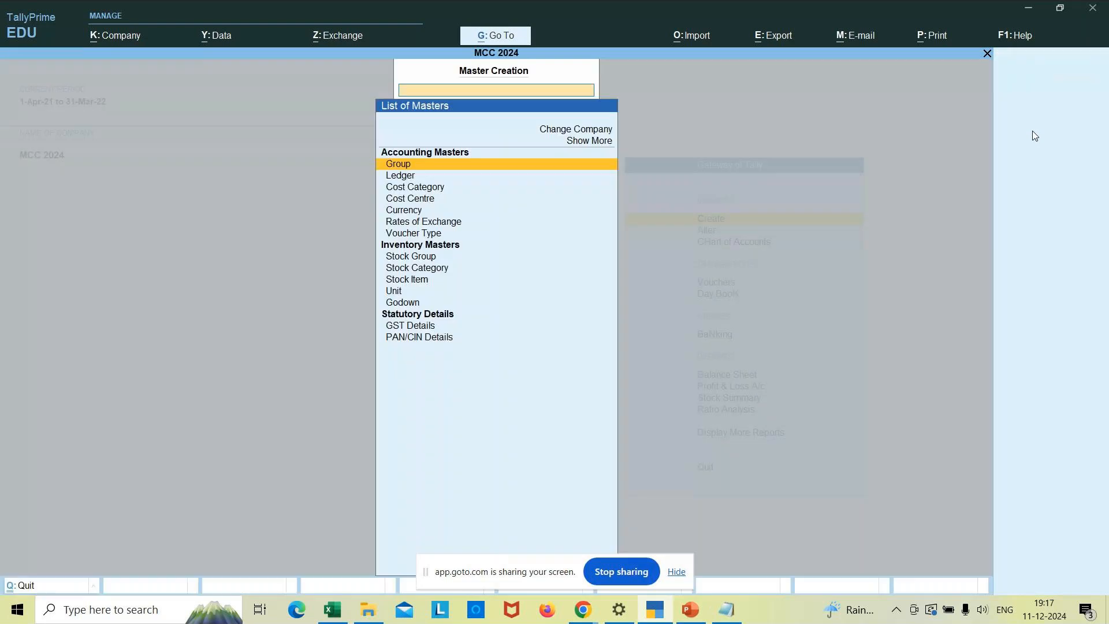
key("Down")
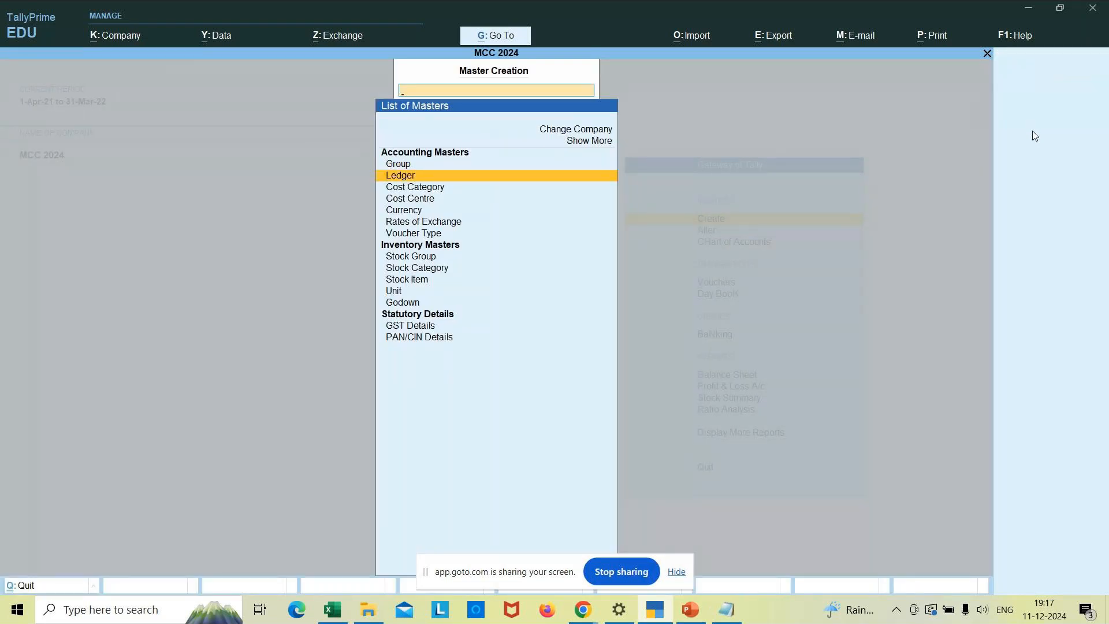
key("Return")
type("Icici Bank")
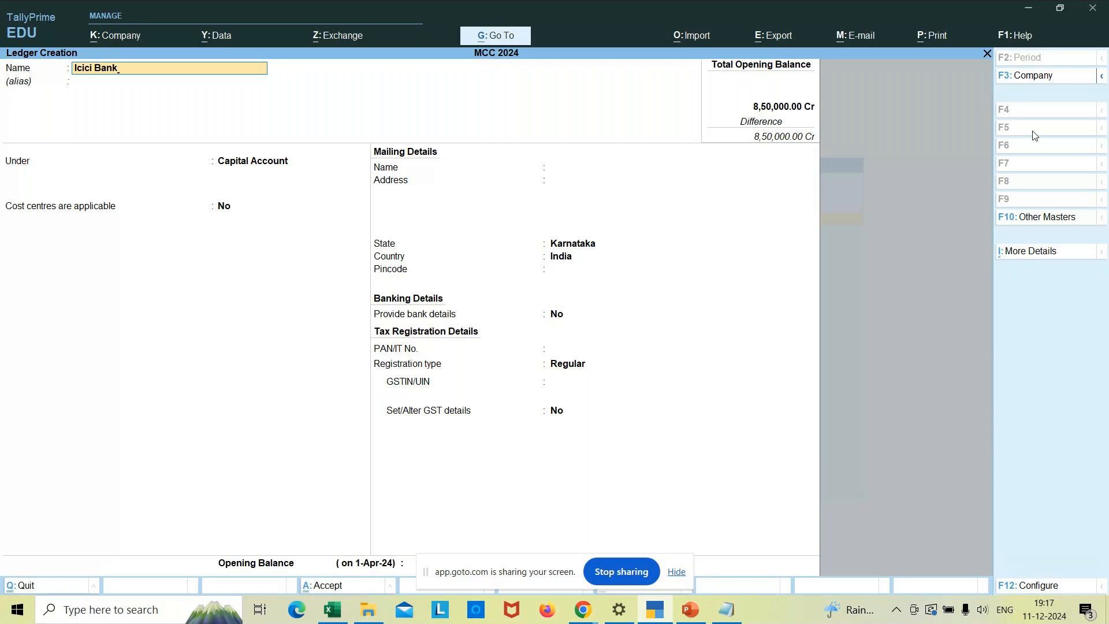
key("Return")
key("Return")
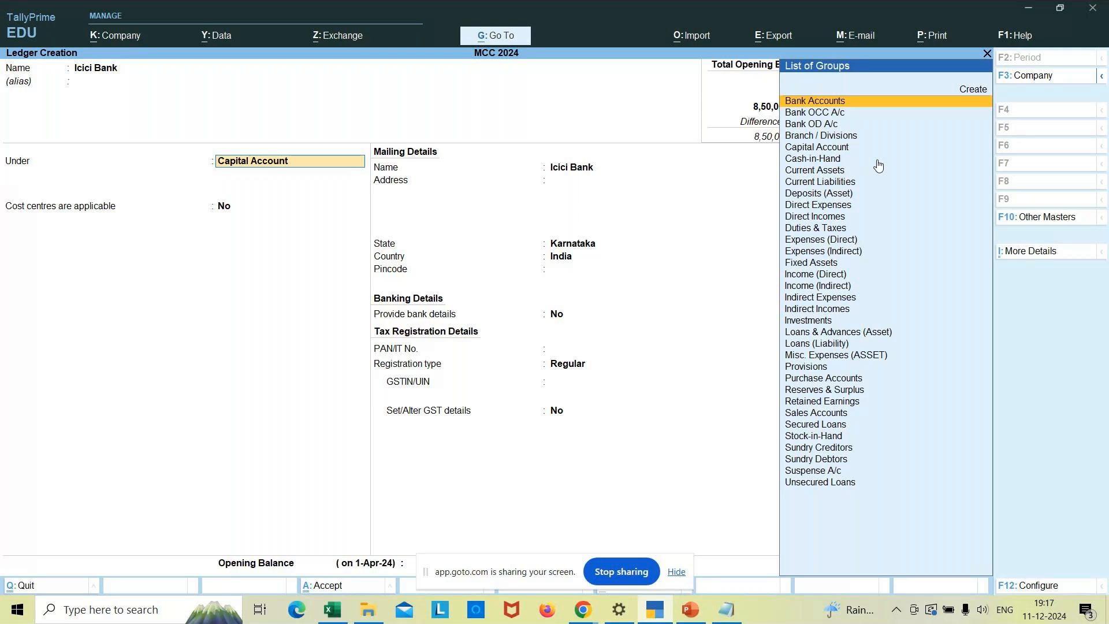
- Place Icici Bank under Bank Accounts and enter its bank account number
key("Return")
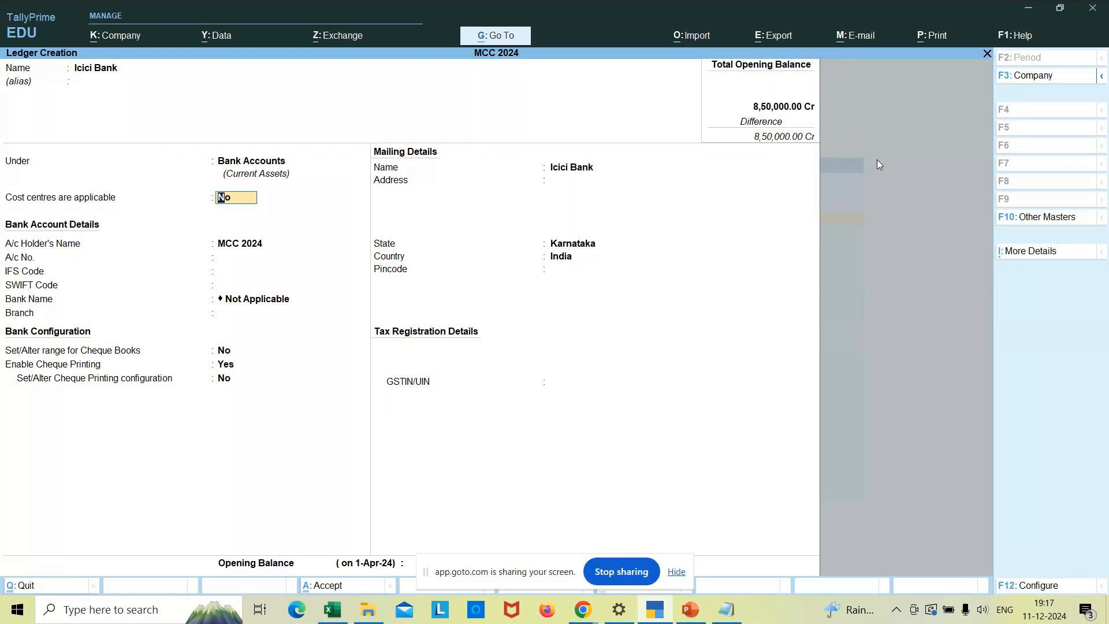
key("Return")
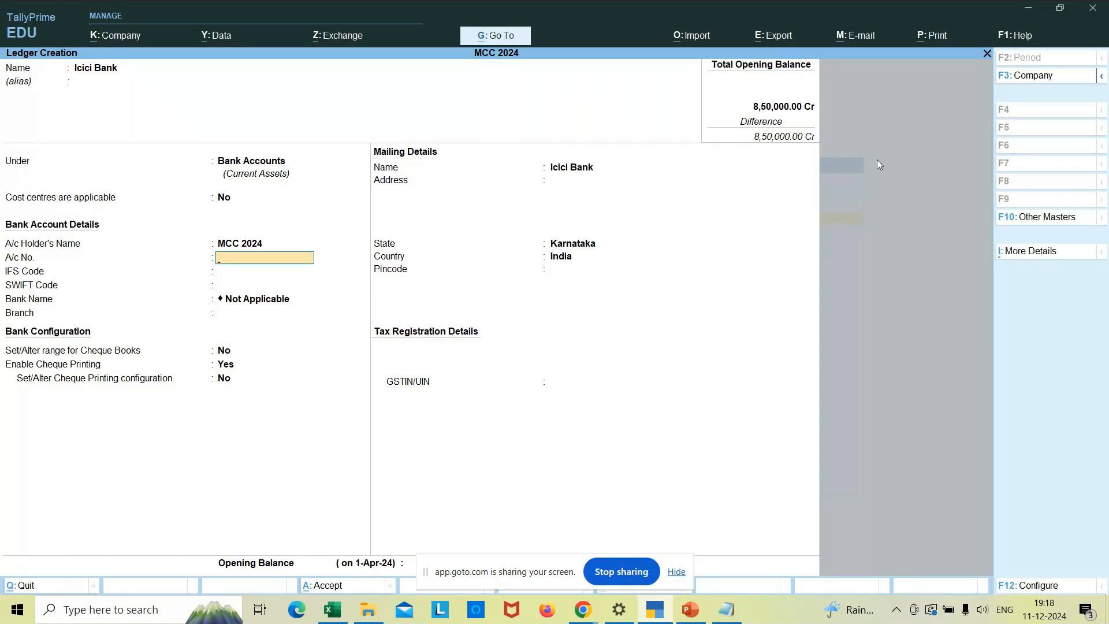
key("Return")
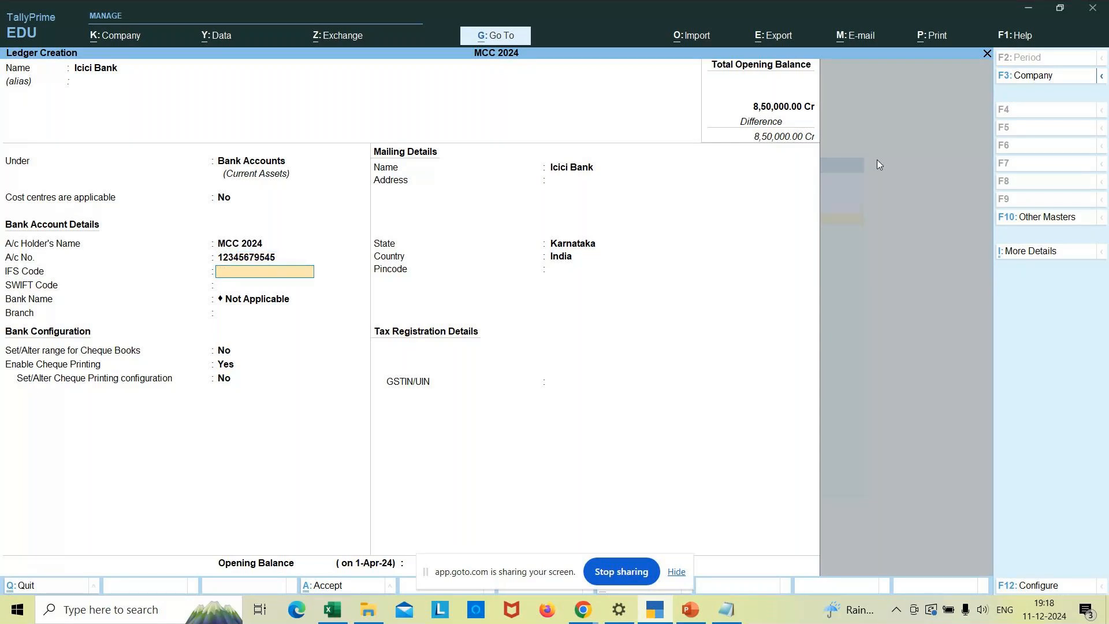
- Enter IFS code ICIC123455, SWIFT code 145263 and branch Jayanagar, leaving cheque book range as No
type("ICIC123455")
key("Return")
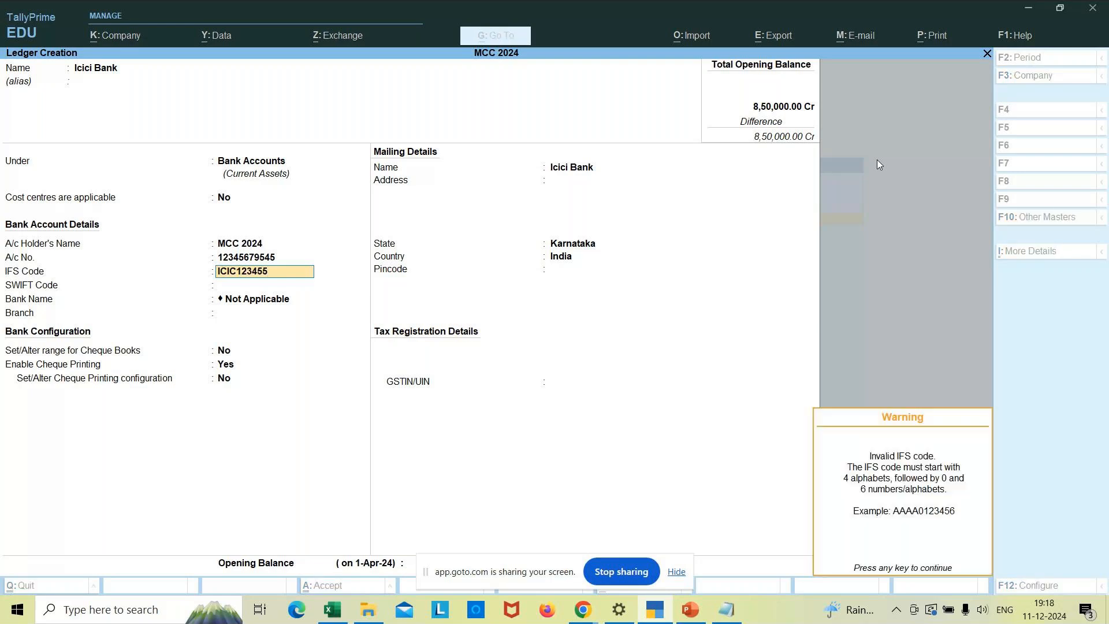
key("Return")
type("145263")
key("Return")
key("Return")
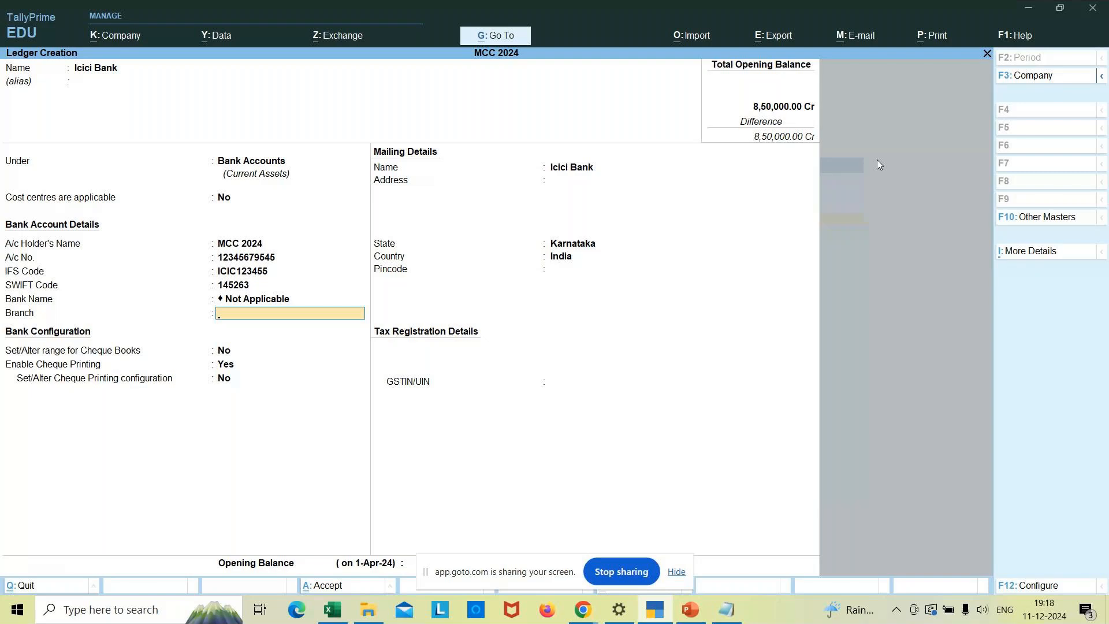
type("Jayanagar")
key("Return")
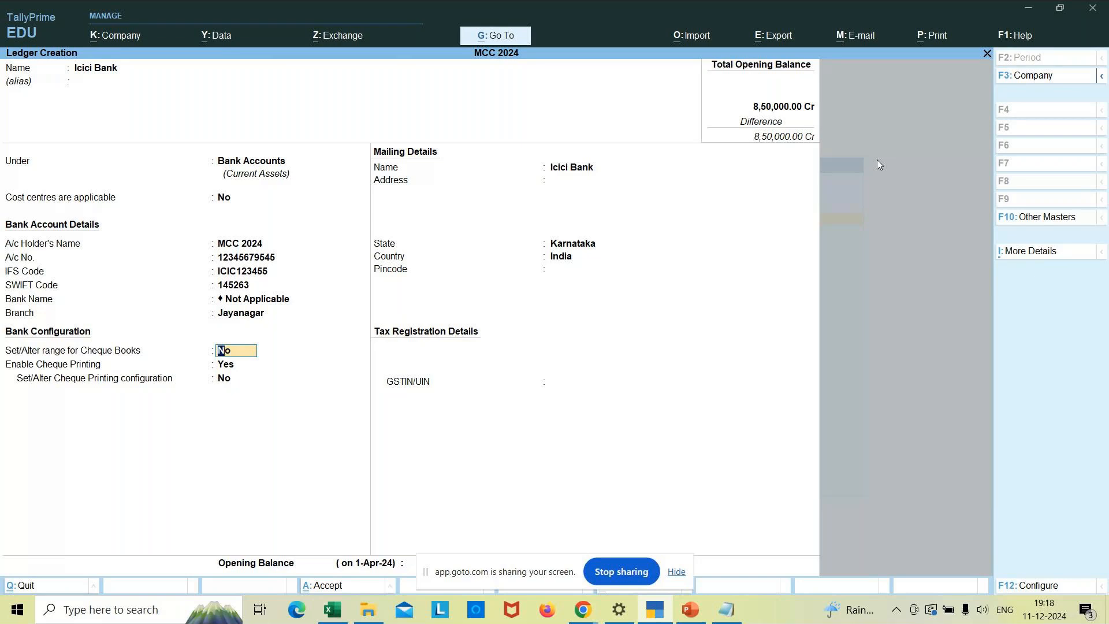
key("Return")
- Keep Karnataka as the state, give Icici Bank a 75,000 Dr opening balance, and save it
key("Return")
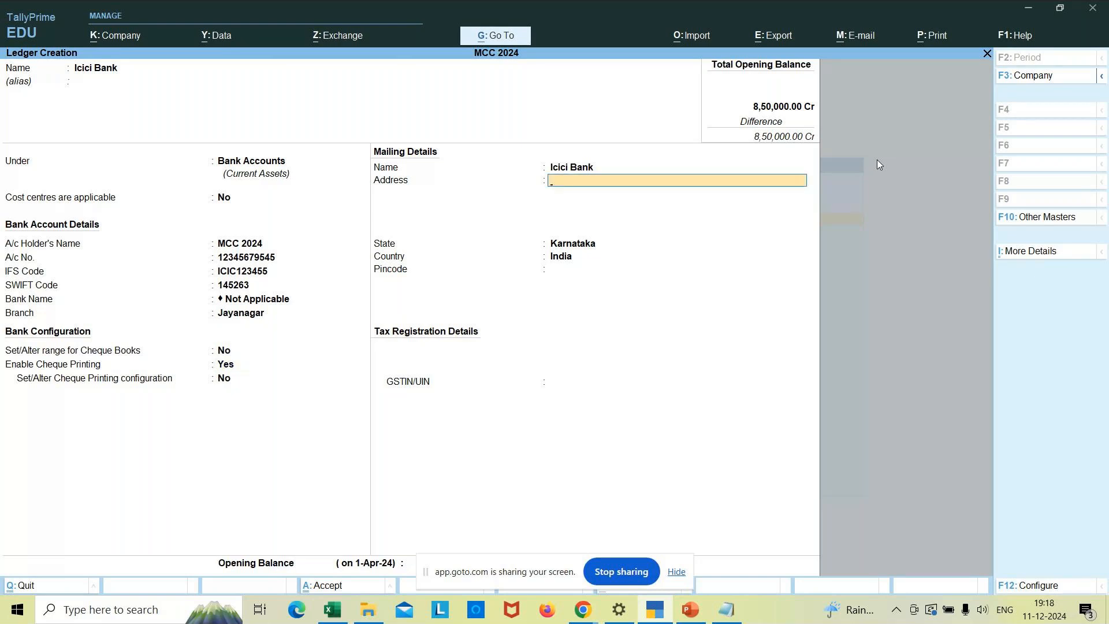
key("Return")
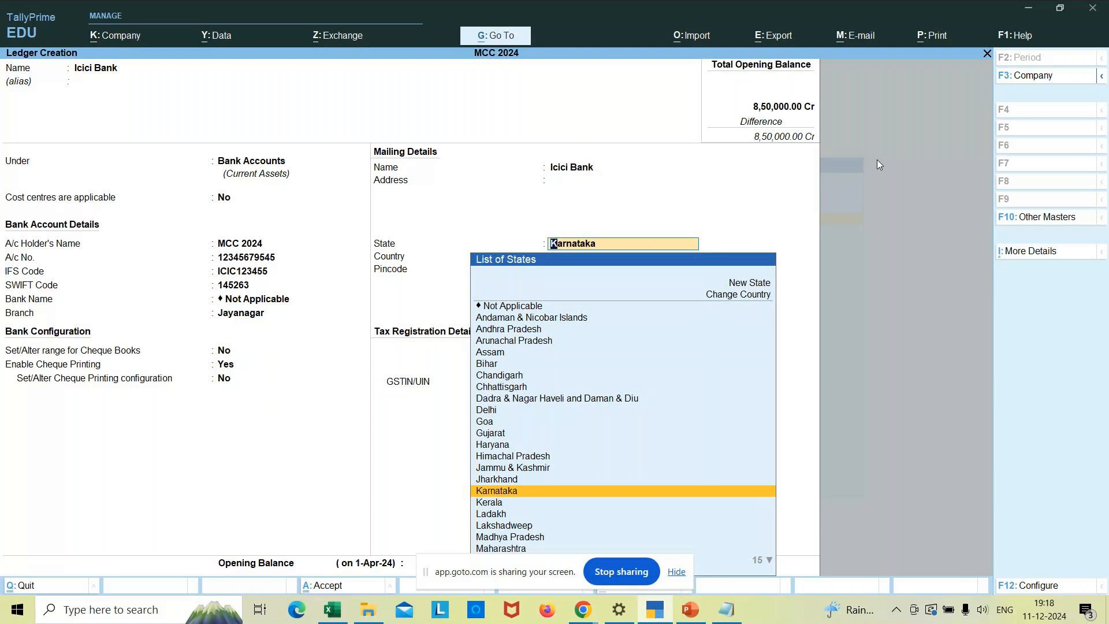
key("Return")
key("Return")
key("Return")
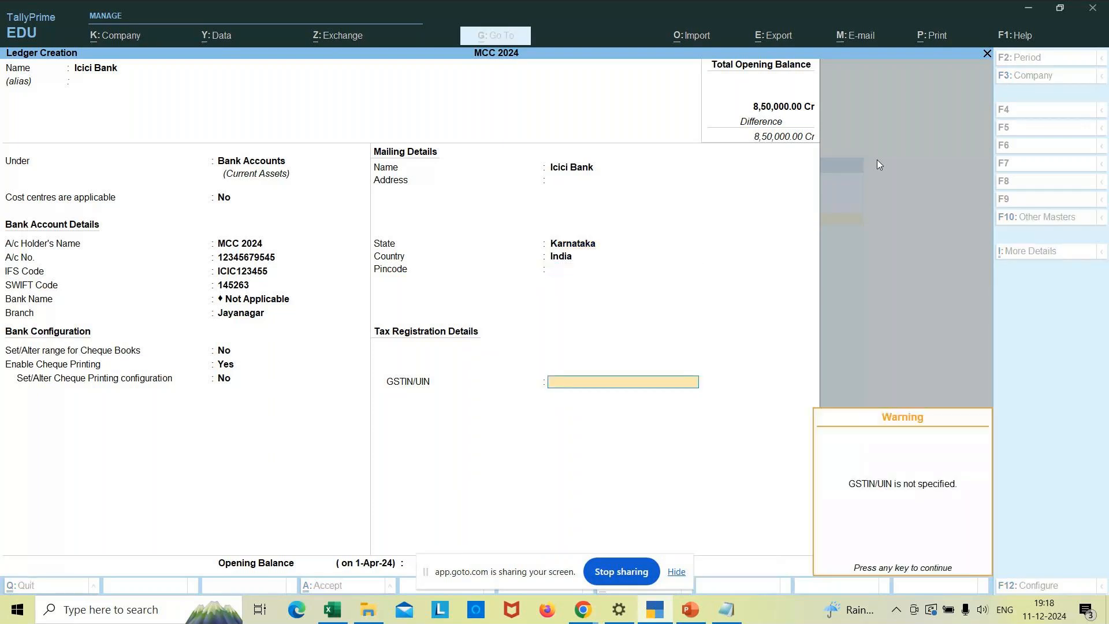
key("Return")
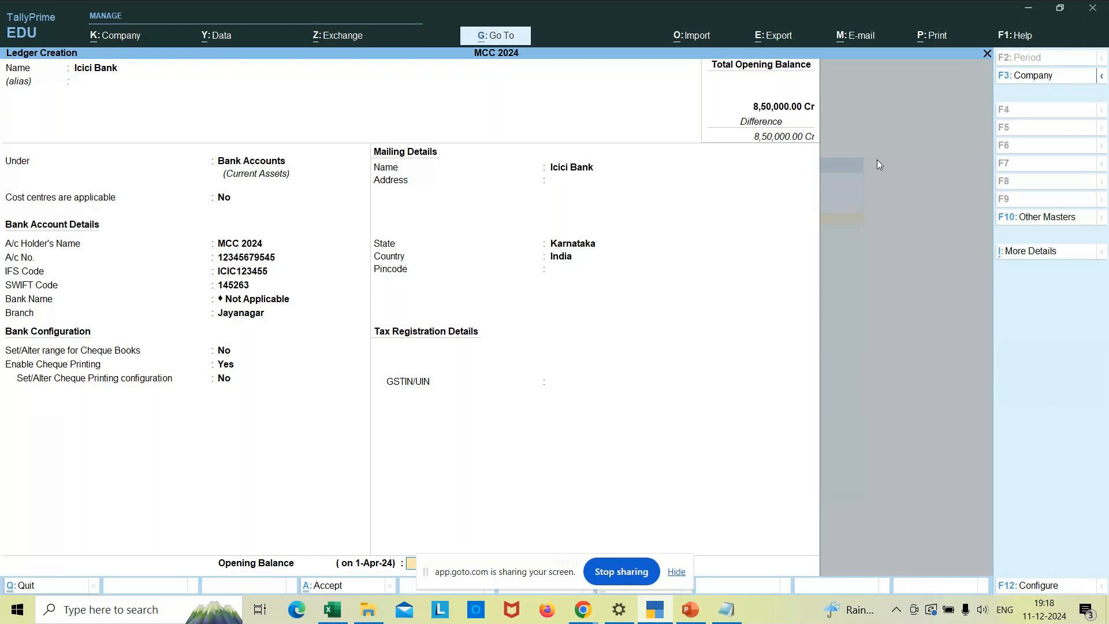
key("Return")
key("y")
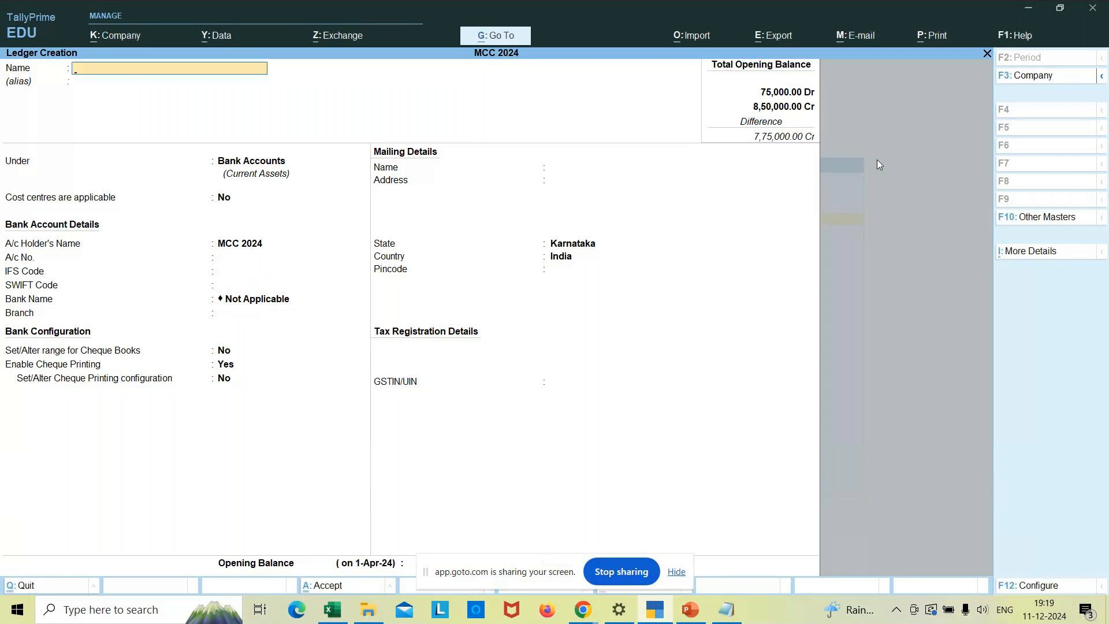
key("Escape")
- Show the Chart of Accounts ledgers as a flat table listing the four ledgers
key("y")
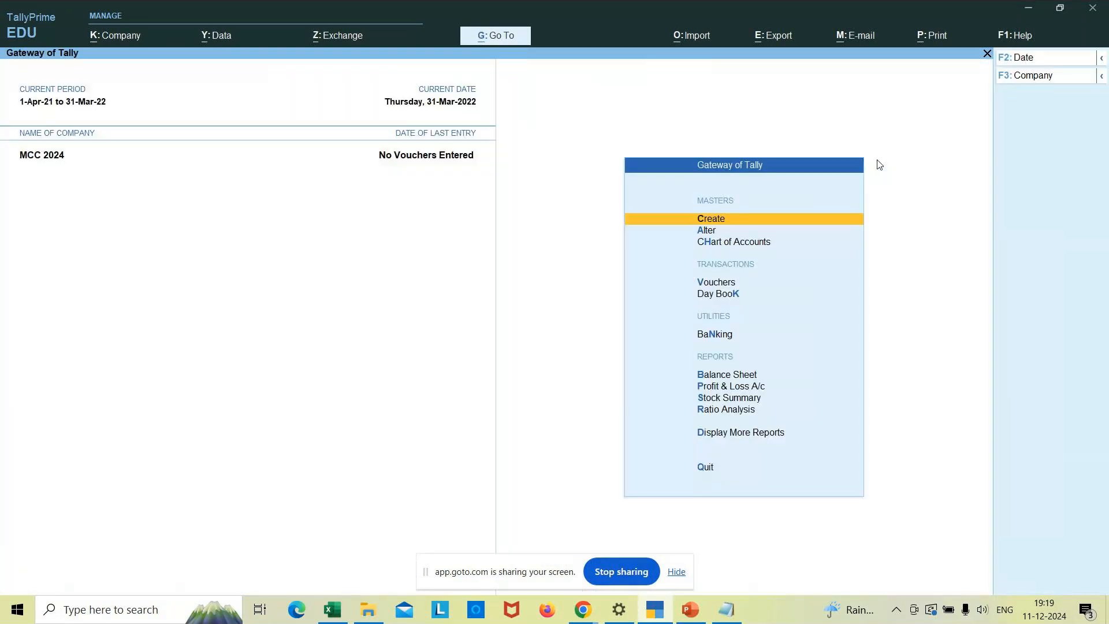
key("h")
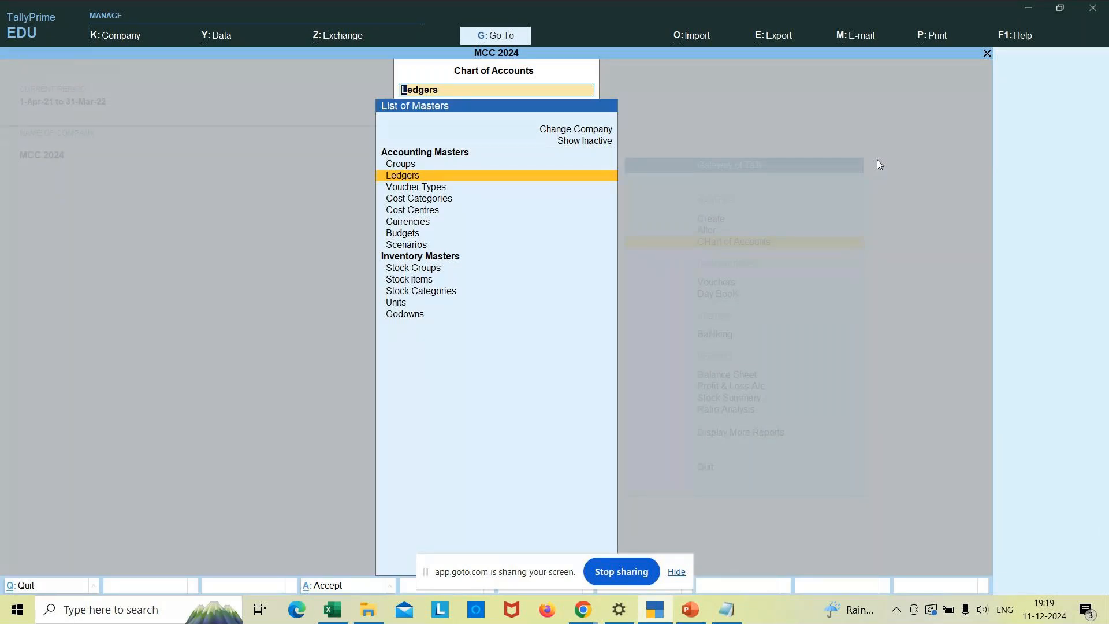
key("Return")
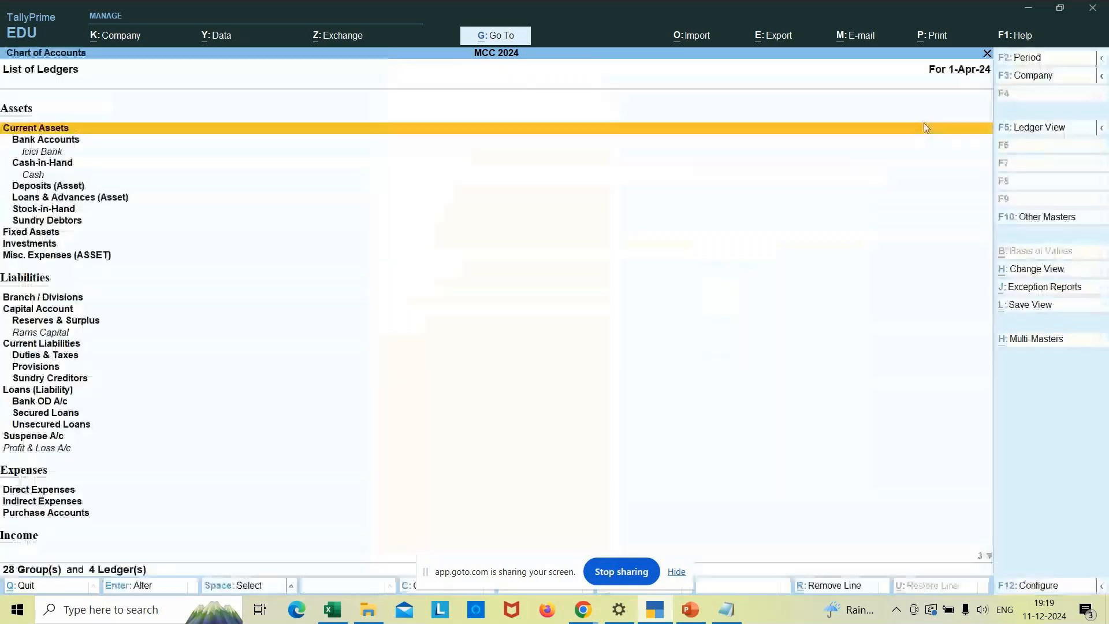
left_click(1037, 130)
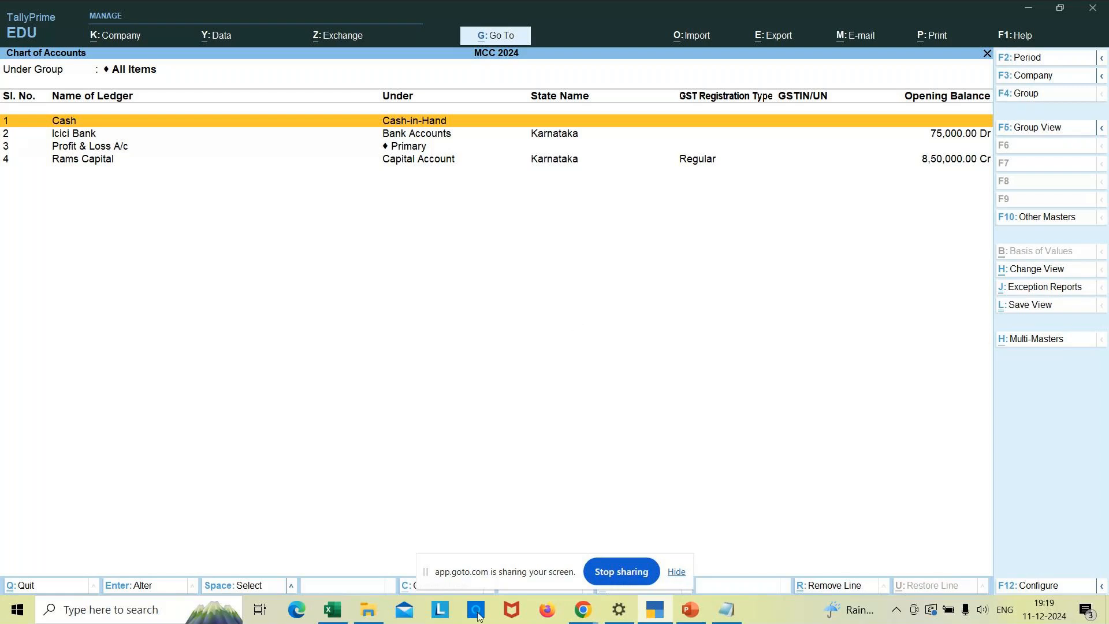
left_click(328, 613)
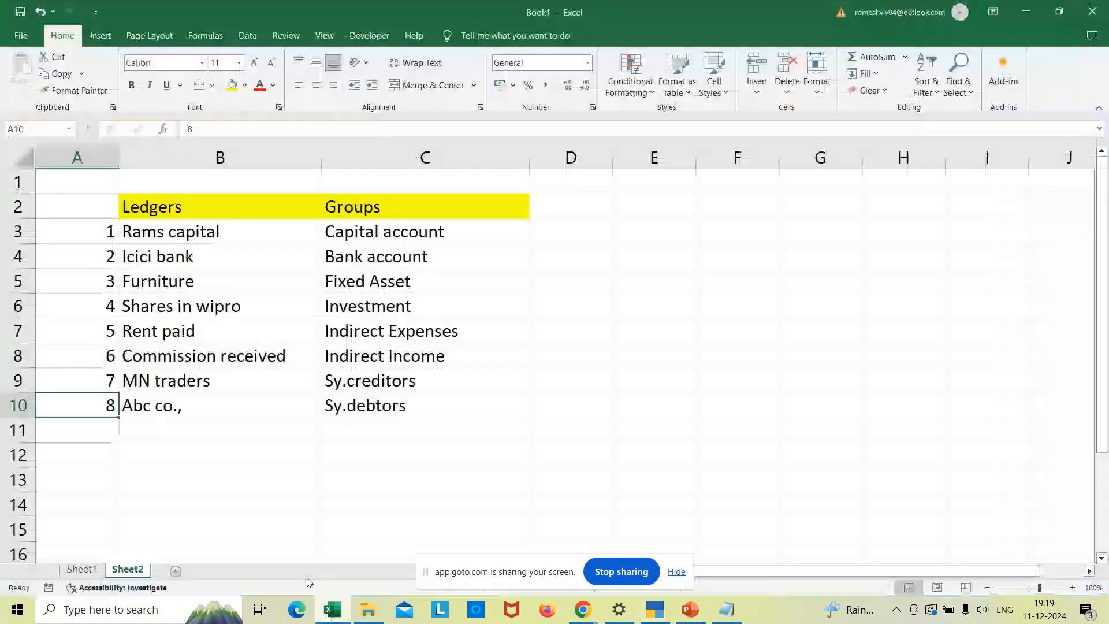
- Widen column D and add a yellow-filled 'Opening balance' heading in D2
left_click(564, 213)
left_click_drag(613, 164, 648, 164)
type("O")
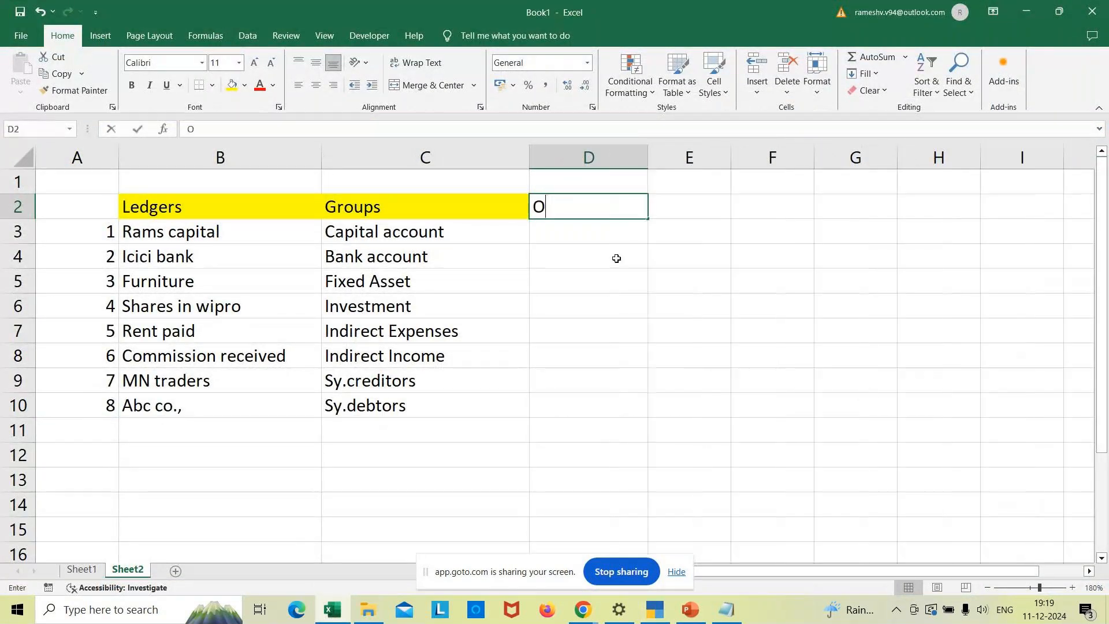
type("pening ba")
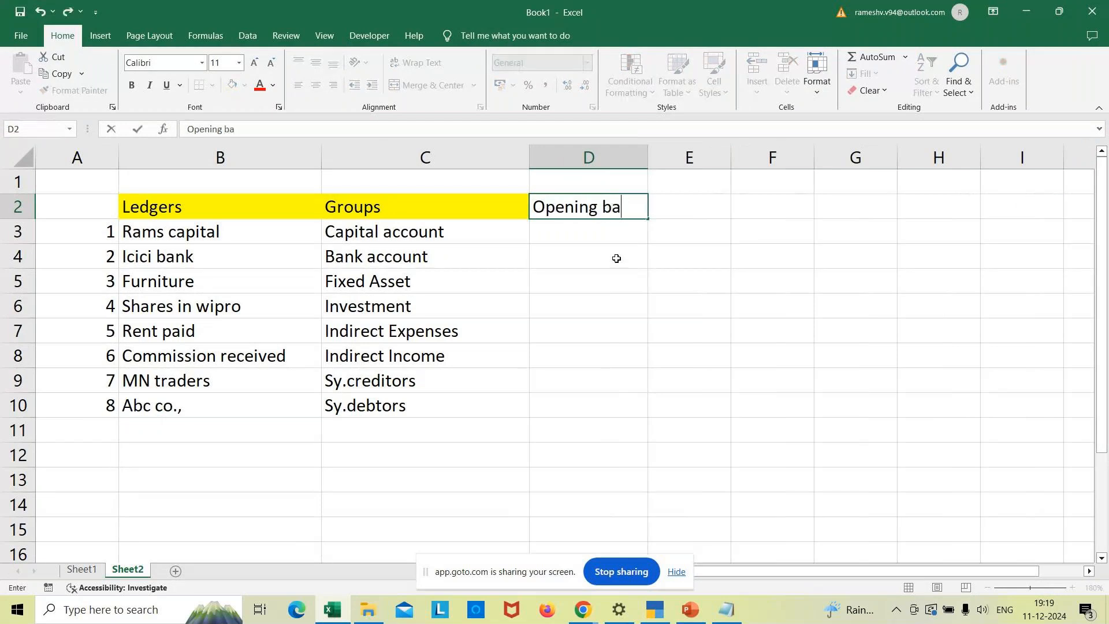
type("lance")
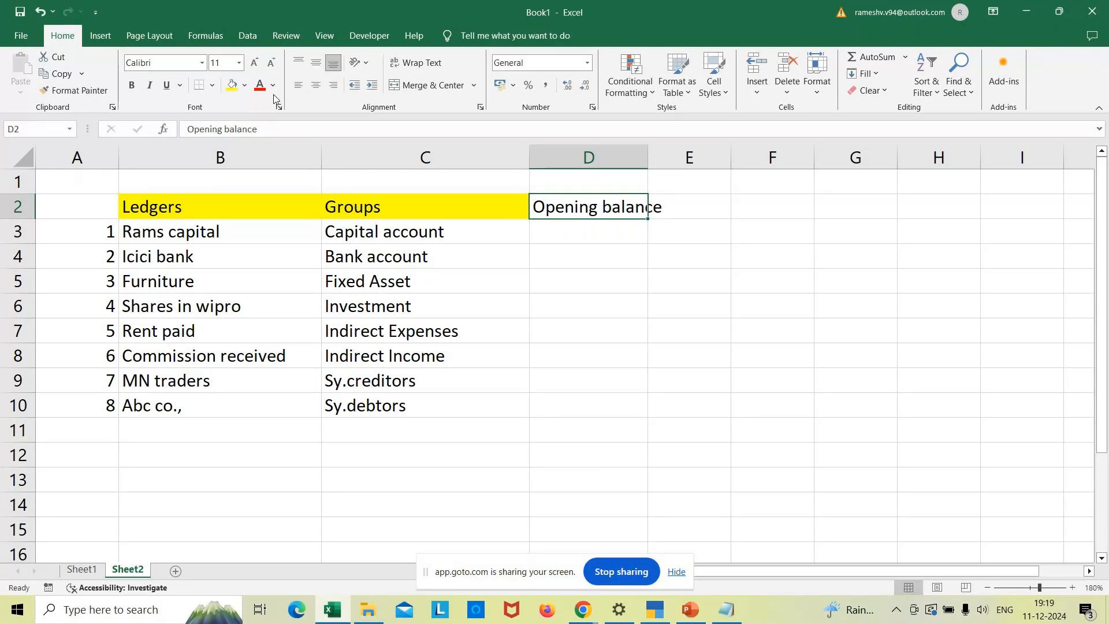
left_click(233, 86)
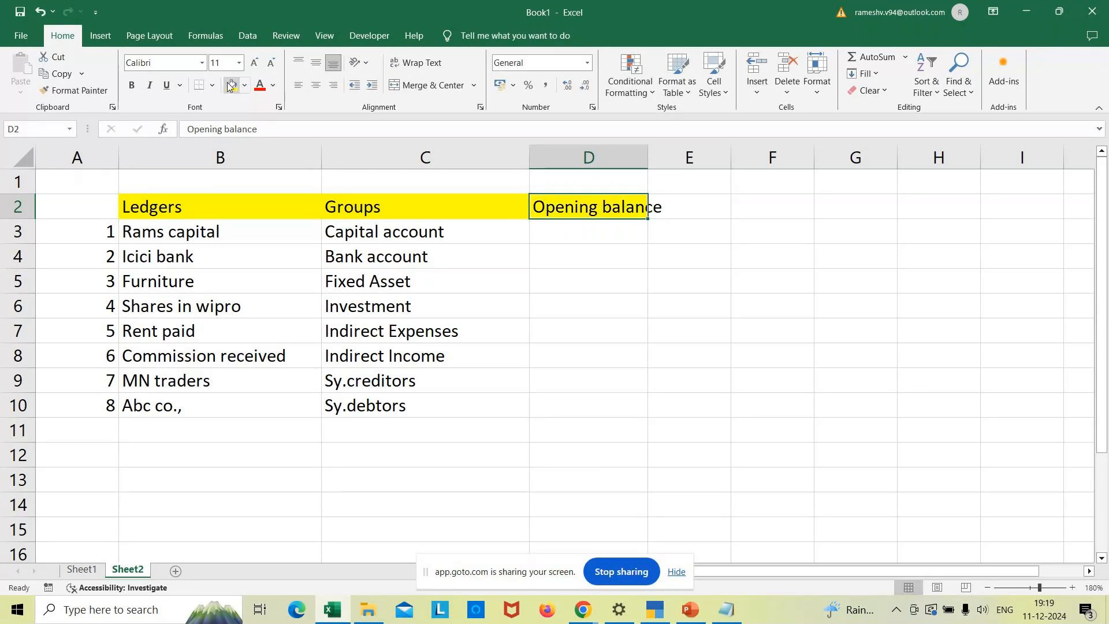
- Enter yes for Rams capital and Icici bank, and no for the other six ledgers
left_click(532, 234)
type("yes")
key("Return")
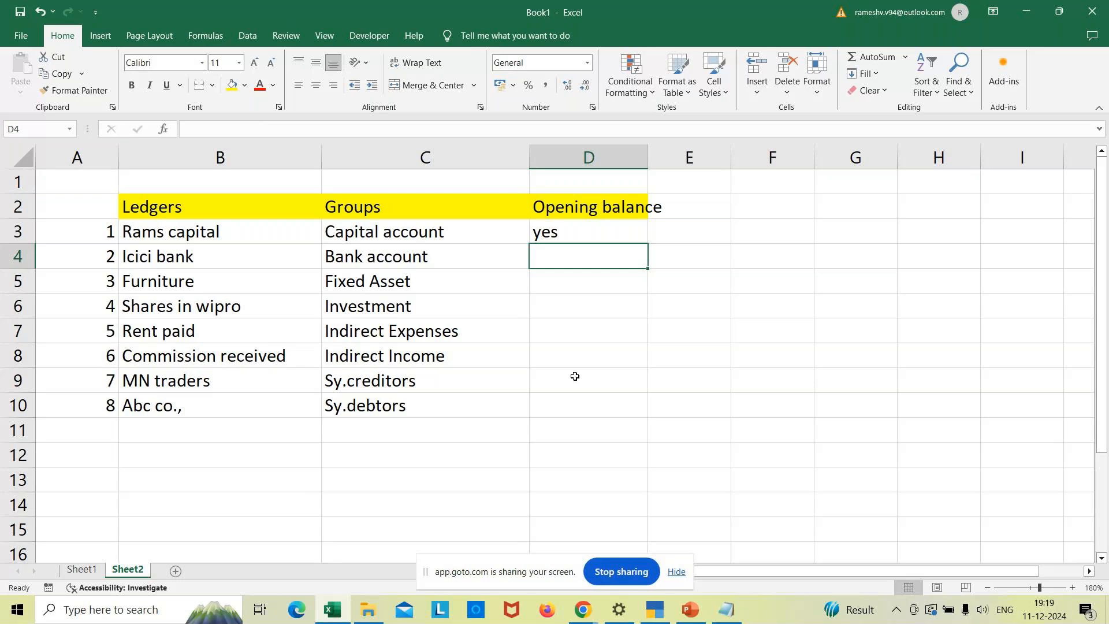
type("yes")
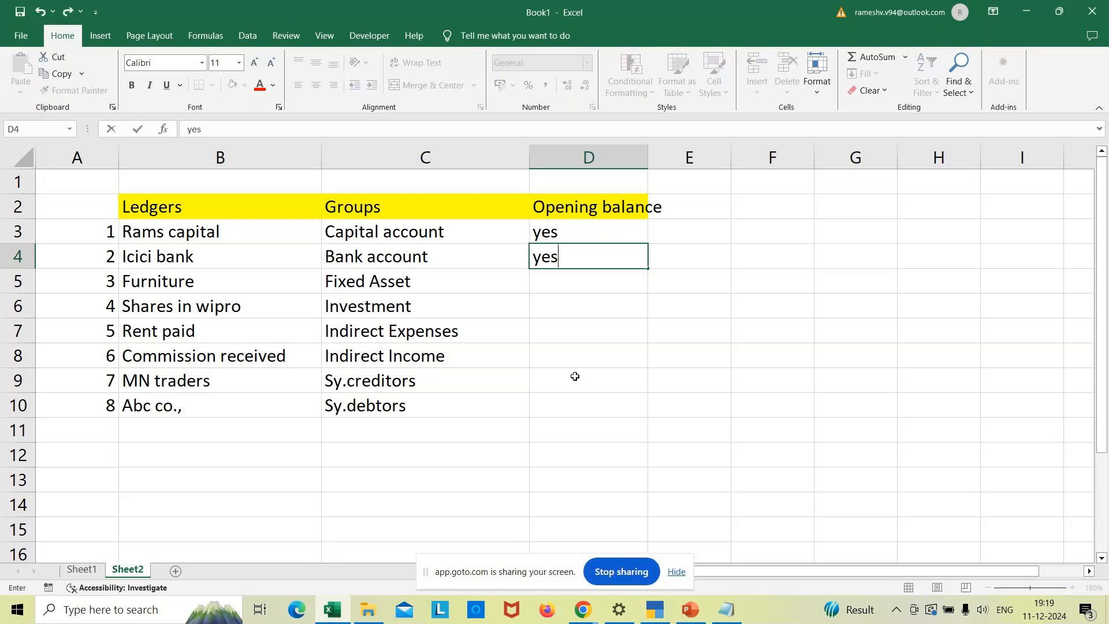
key("Return")
type("no")
key("Return")
type("no")
key("Return")
type("no")
key("Return")
type("no")
key("Return")
type("no")
key("Return")
type("no")
key("Return")
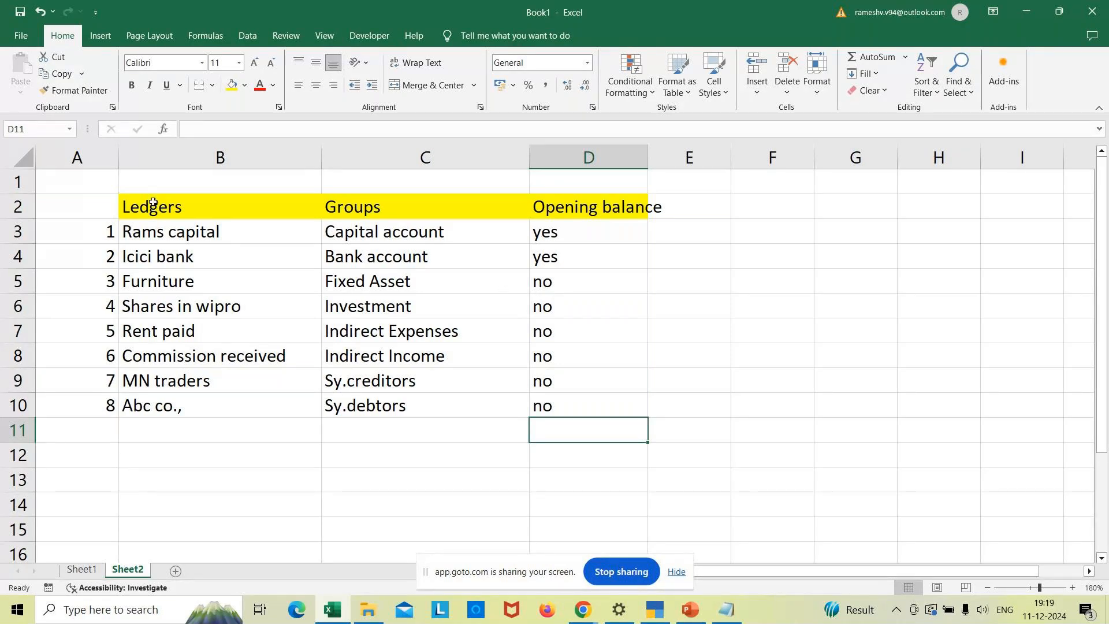
- Apply borders to the ledger table A2:D10
left_click_drag(92, 203, 600, 407)
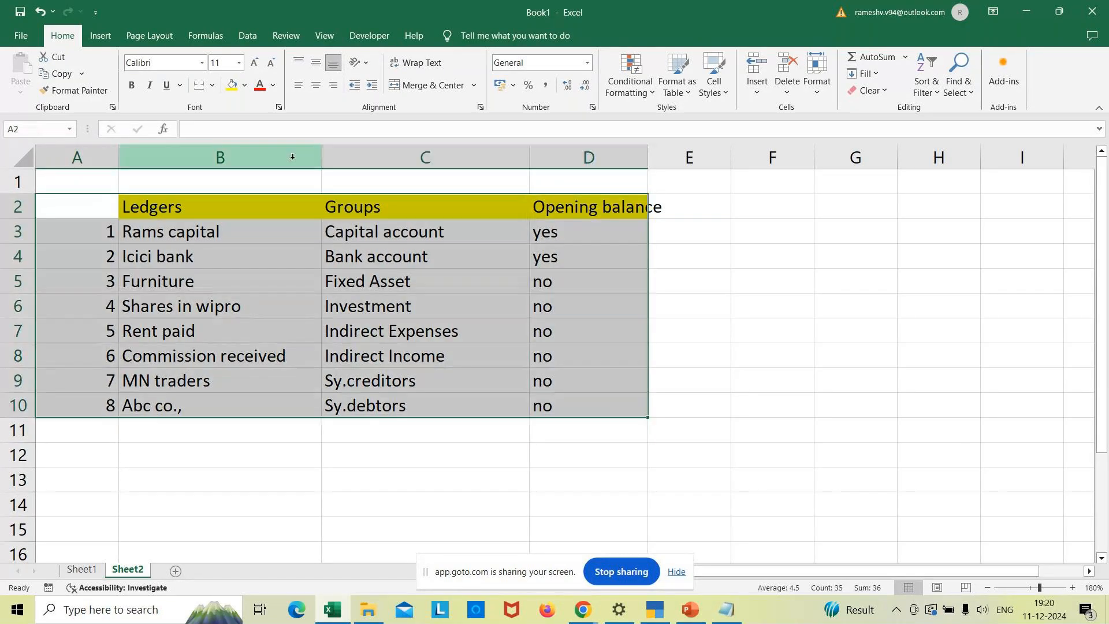
left_click(212, 85)
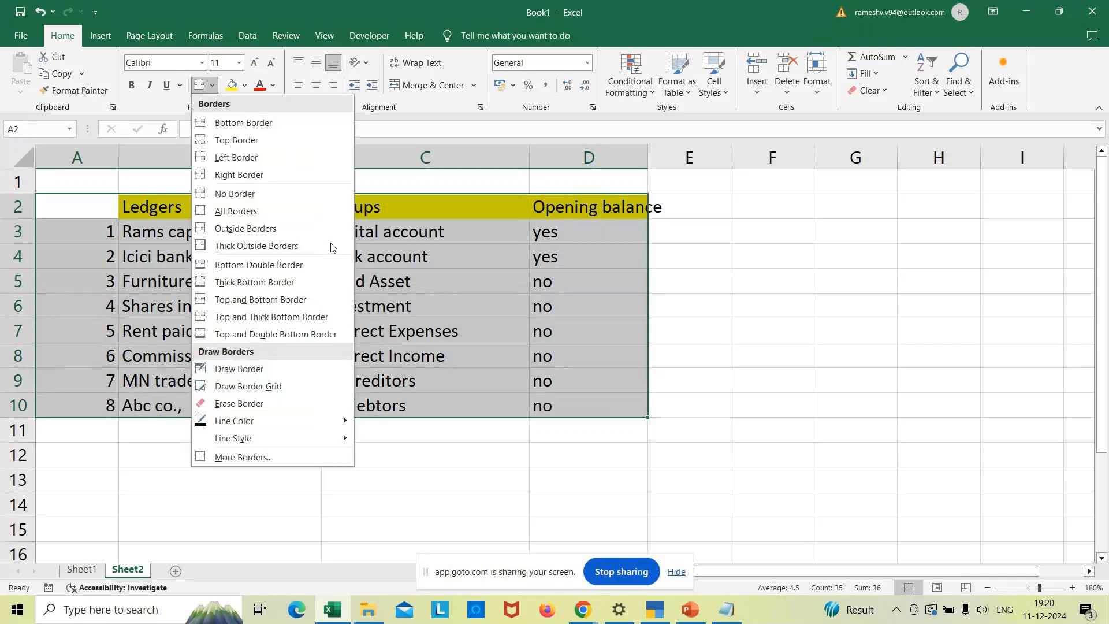
left_click(251, 245)
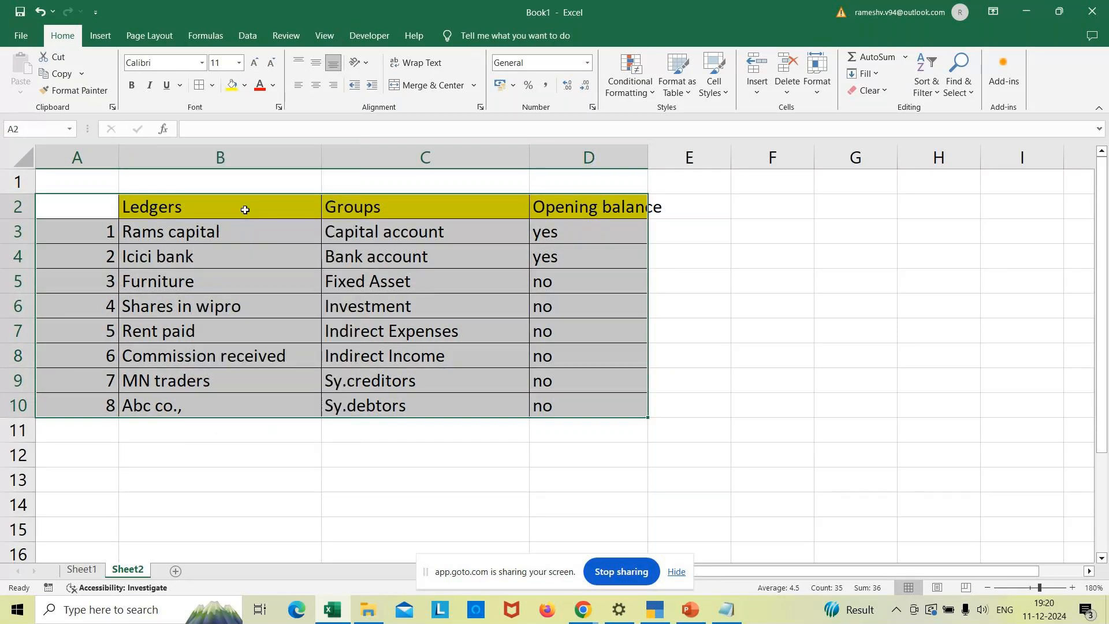
left_click(631, 351)
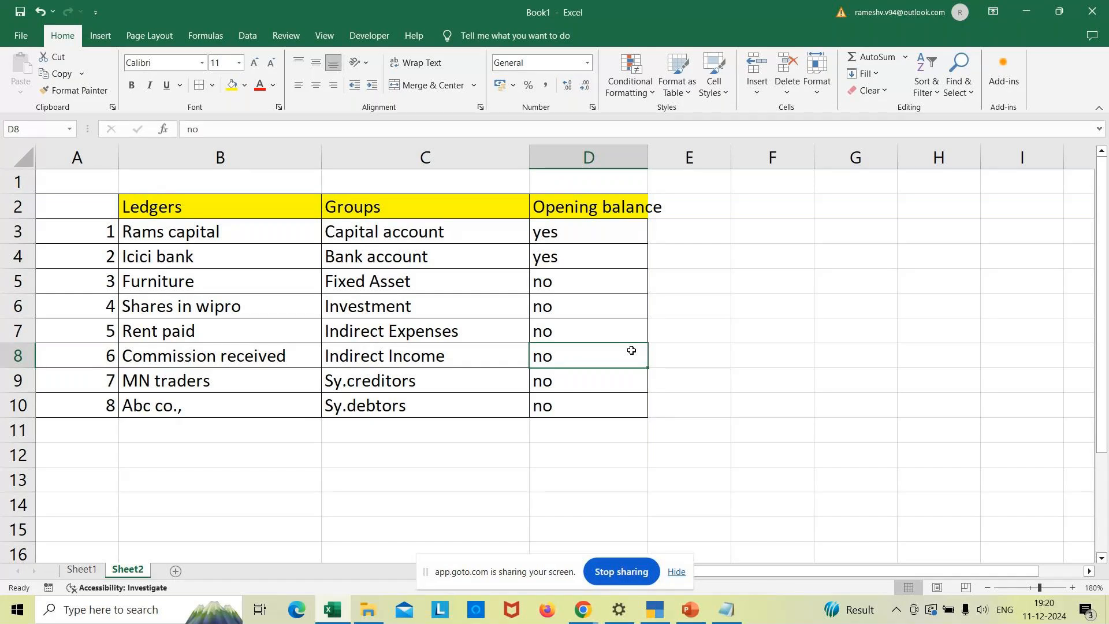
key("alt+Tab")
key("Escape")
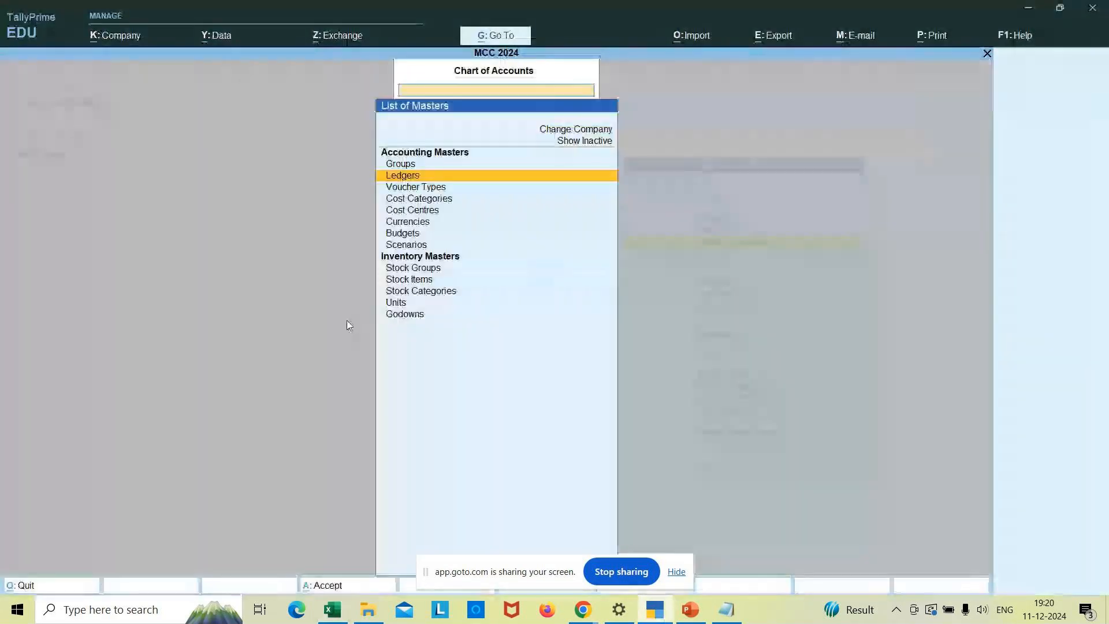
key("Escape")
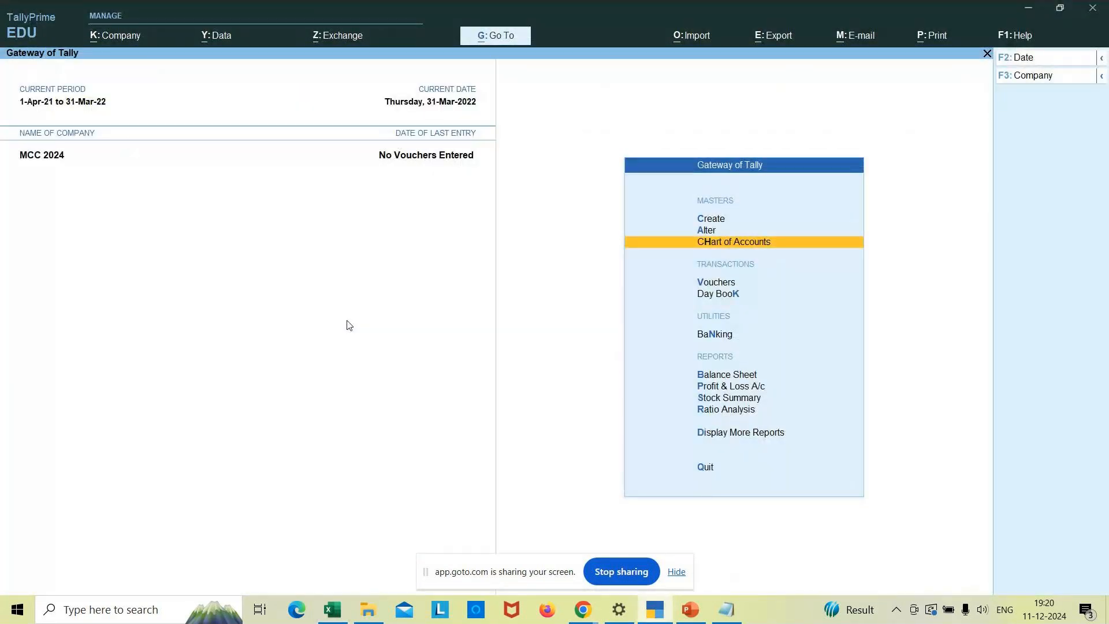
key("a")
key("Down")
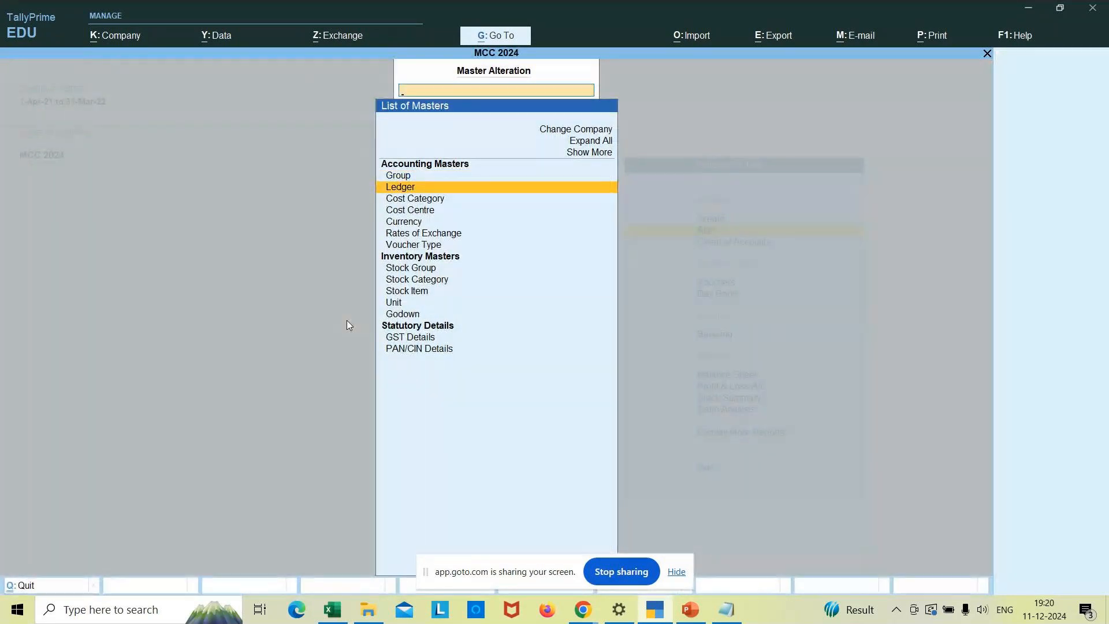
key("Return")
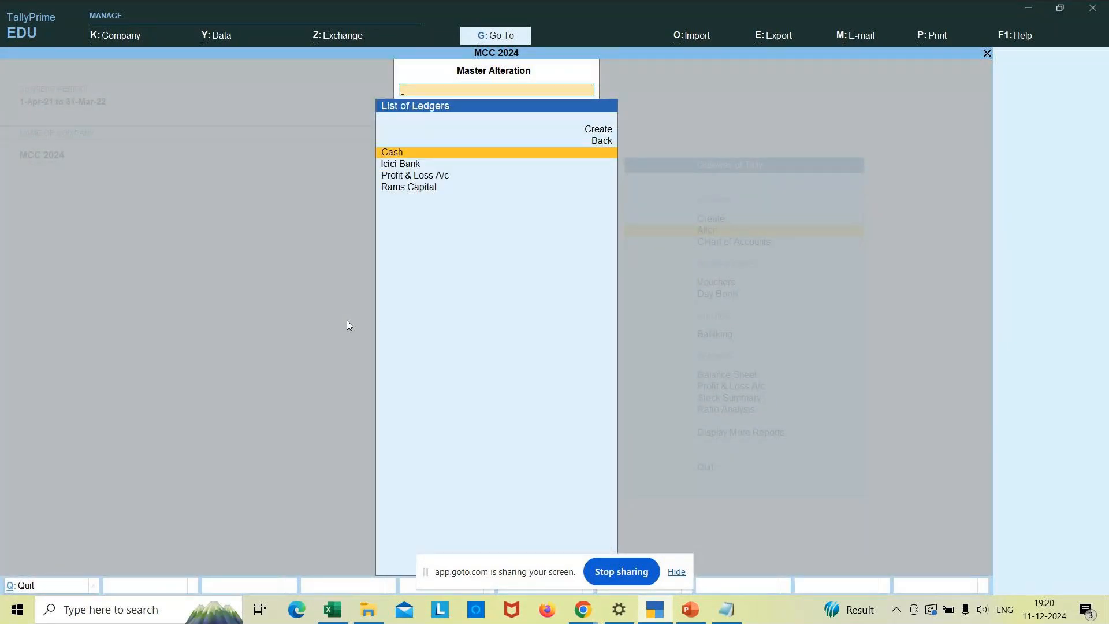
key("Down")
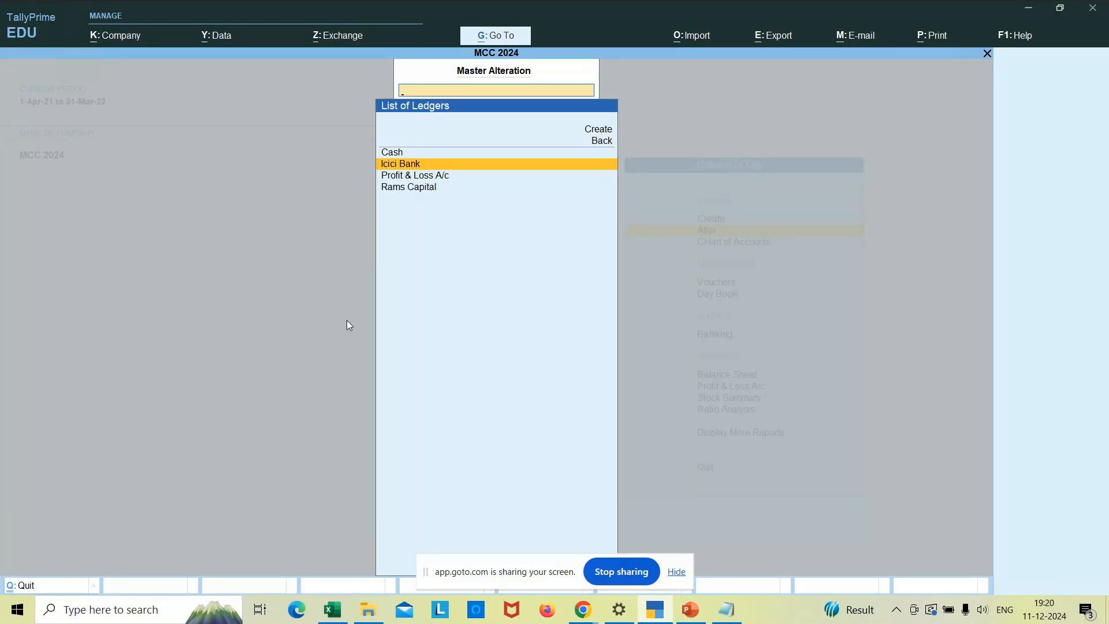
key("Return")
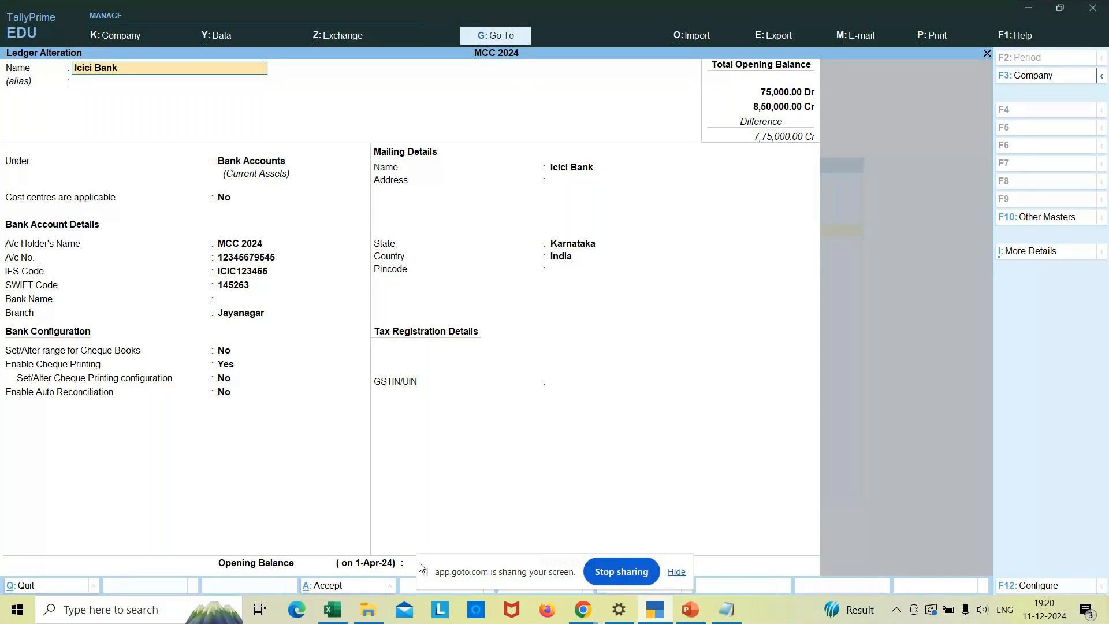
key("Escape")
key("y")
key("Escape")
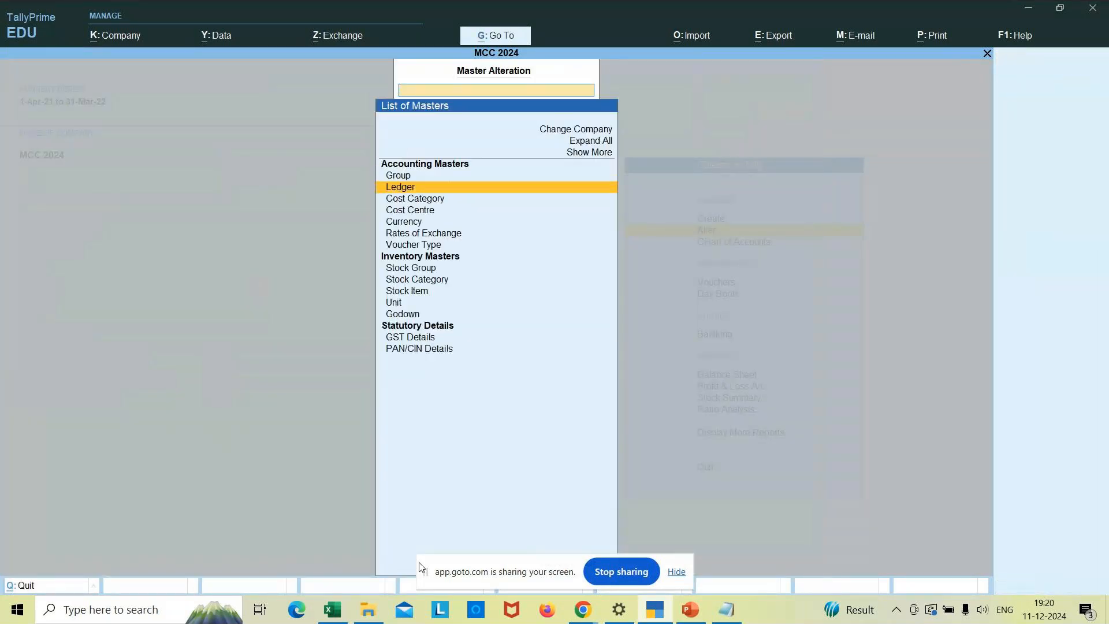
key("Escape")
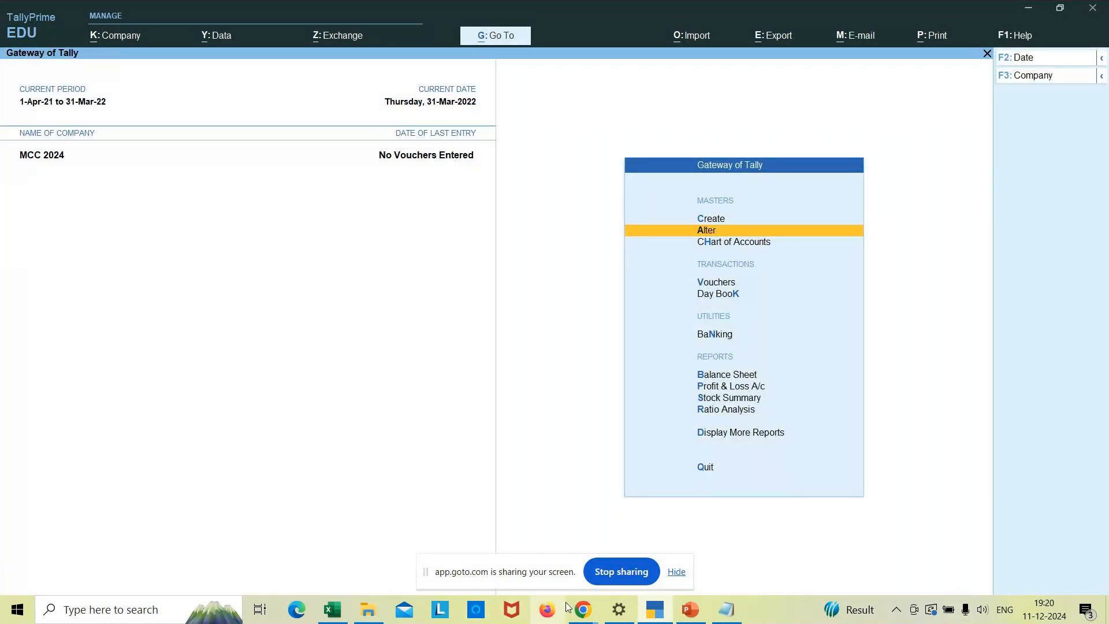
- Check Furniture in Excel cell B5, then start a new Tally ledger named Furniture
left_click(331, 613)
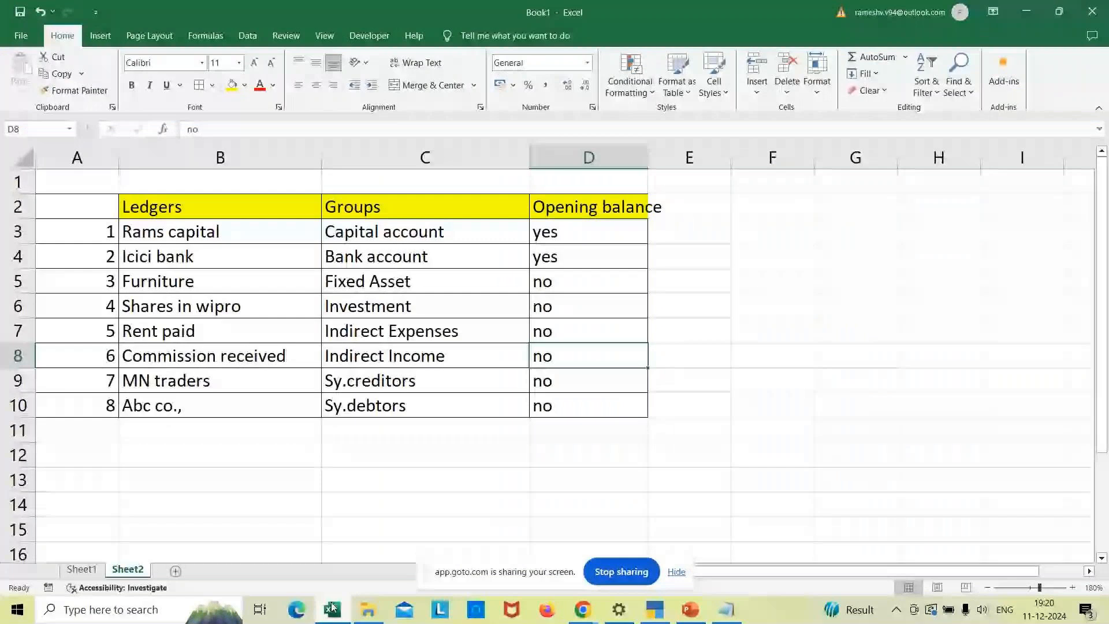
left_click(263, 280)
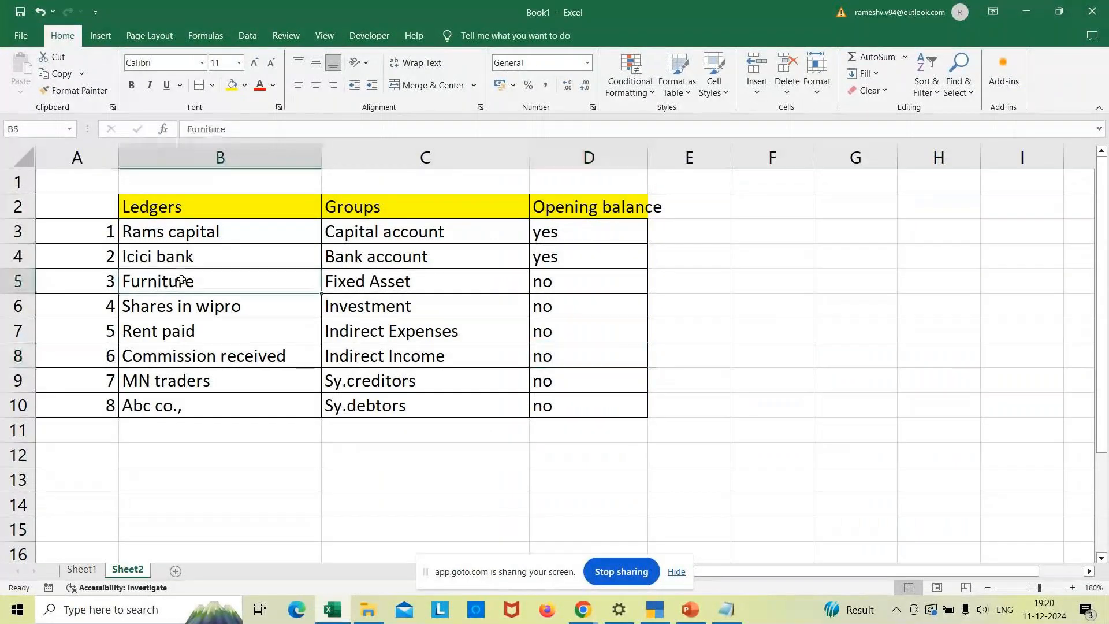
left_click(656, 609)
key("Up")
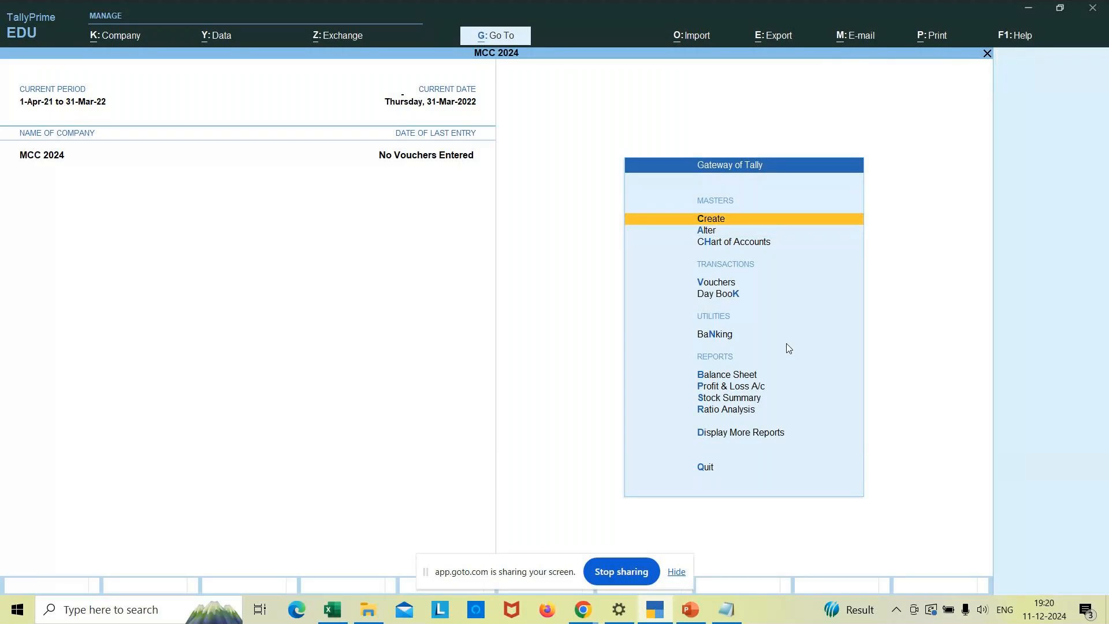
key("Return")
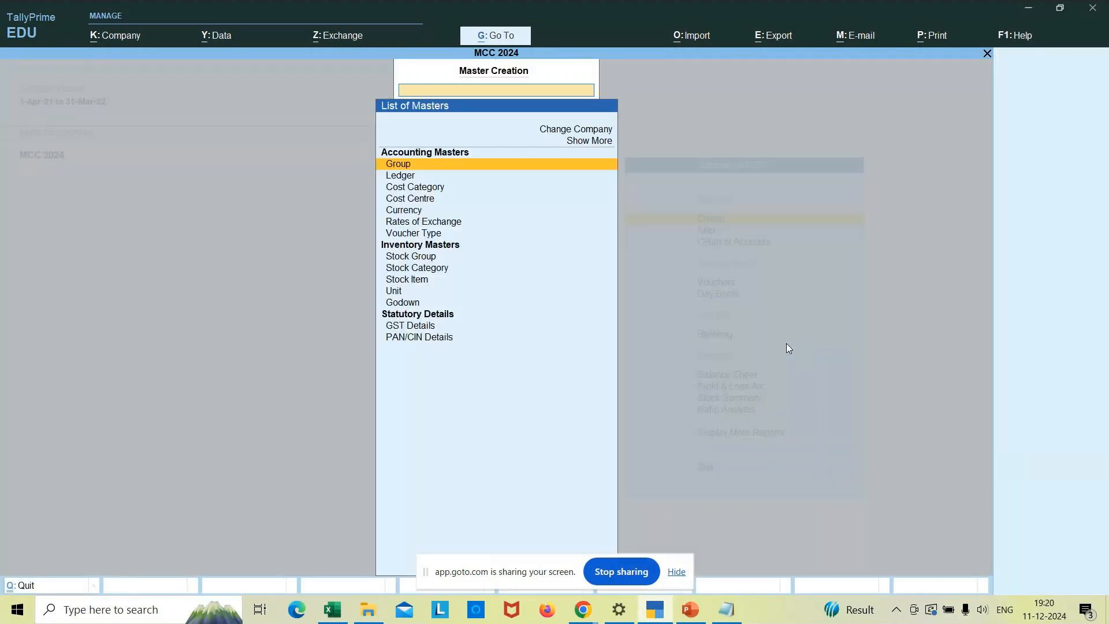
key("Down")
key("Return")
type("Furniture")
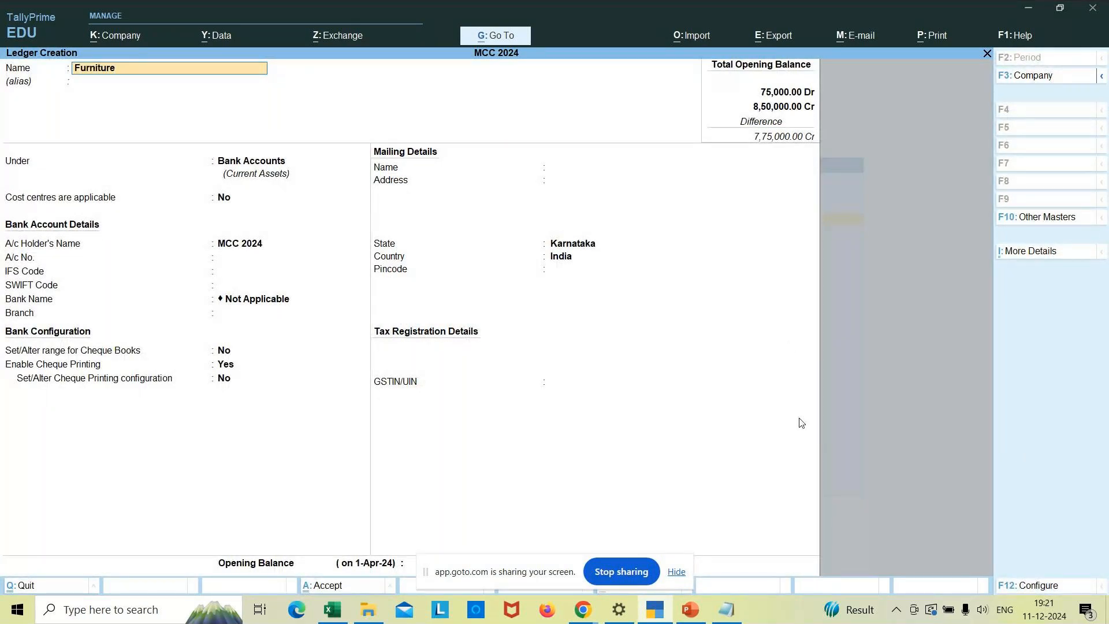
key("Return")
key("Return")
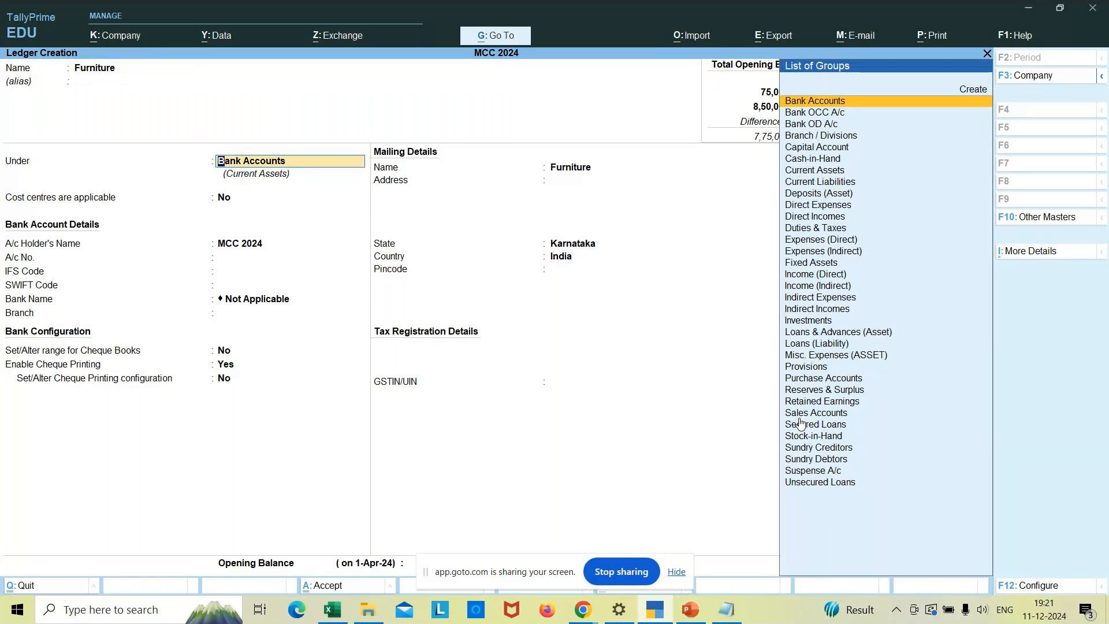
- Put Furniture under Fixed Assets, keep Karnataka as state, and save the ledger
key("Down")
key("Down")
key("Down")
key("Down")
key("Down")
key("Down")
key("Down")
key("Down")
key("Down")
key("Down")
key("Down")
key("Down")
key("Down")
key("Down")
key("Down")
key("Down")
key("Down")
key("Down")
key("Down")
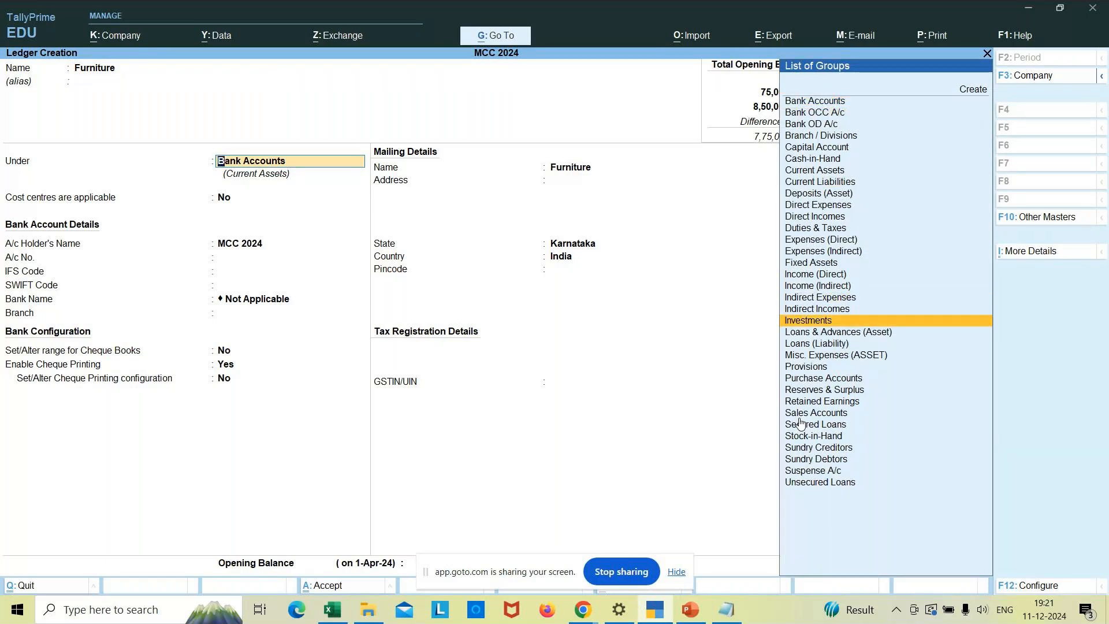
key("Up")
key("Up")
key("Up")
key("Up")
key("Up")
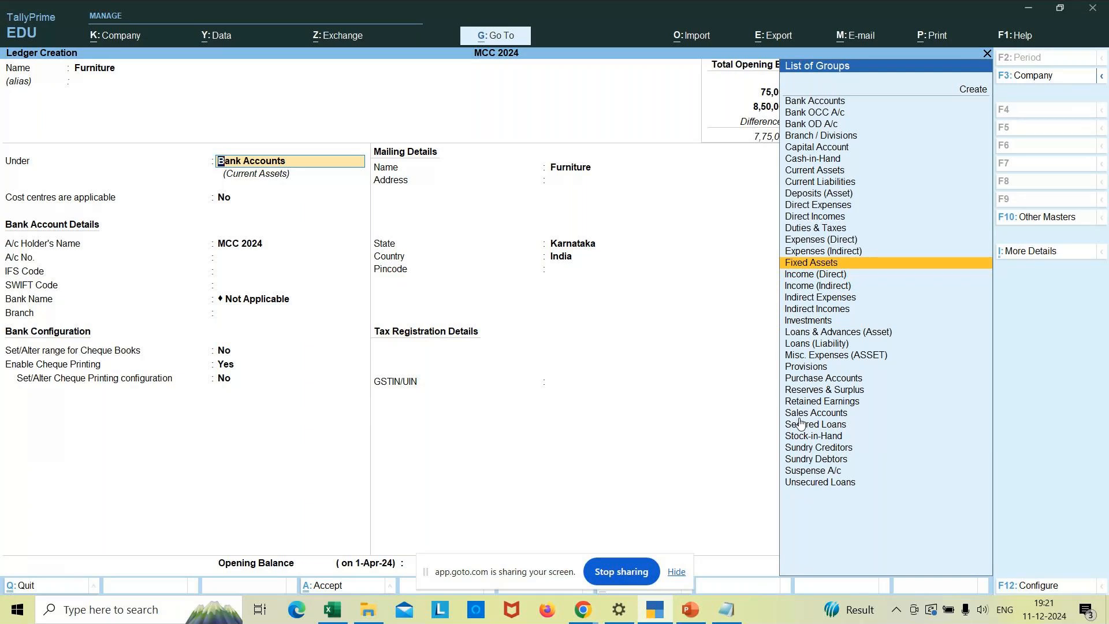
key("Return")
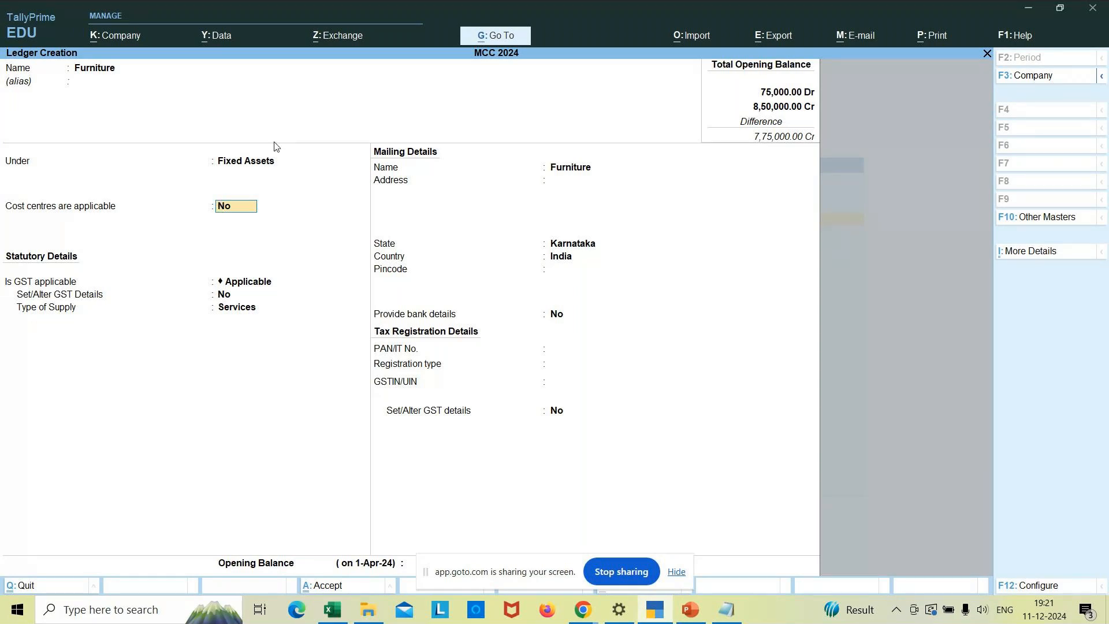
left_click(245, 165)
key("Return")
key("Return")
key("Return")
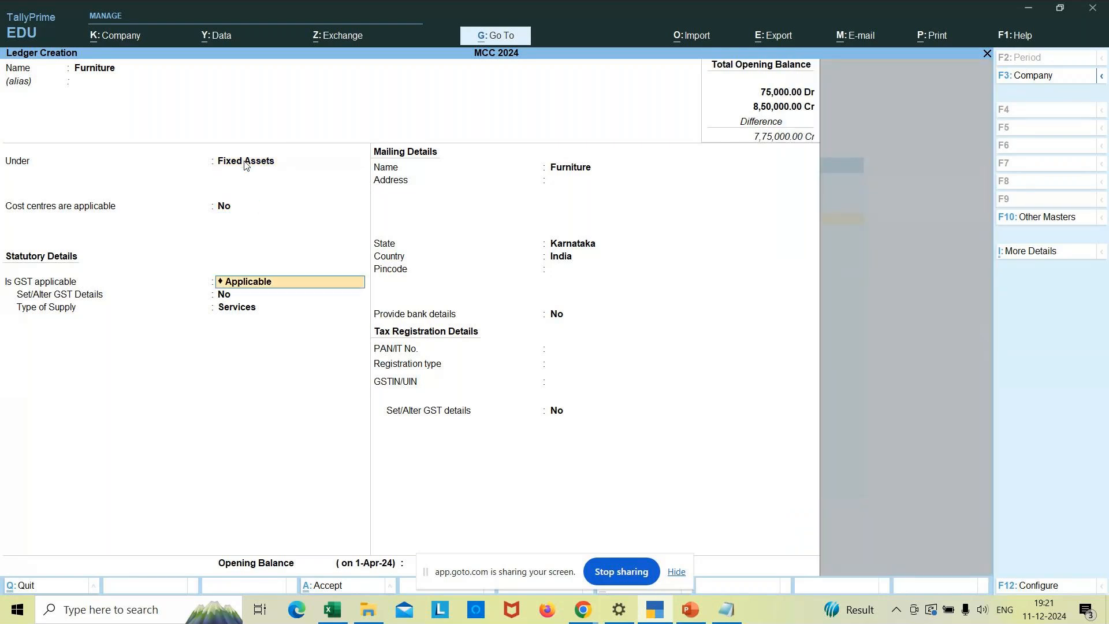
key("Return")
key("Return")
key("Return")
key("Return")
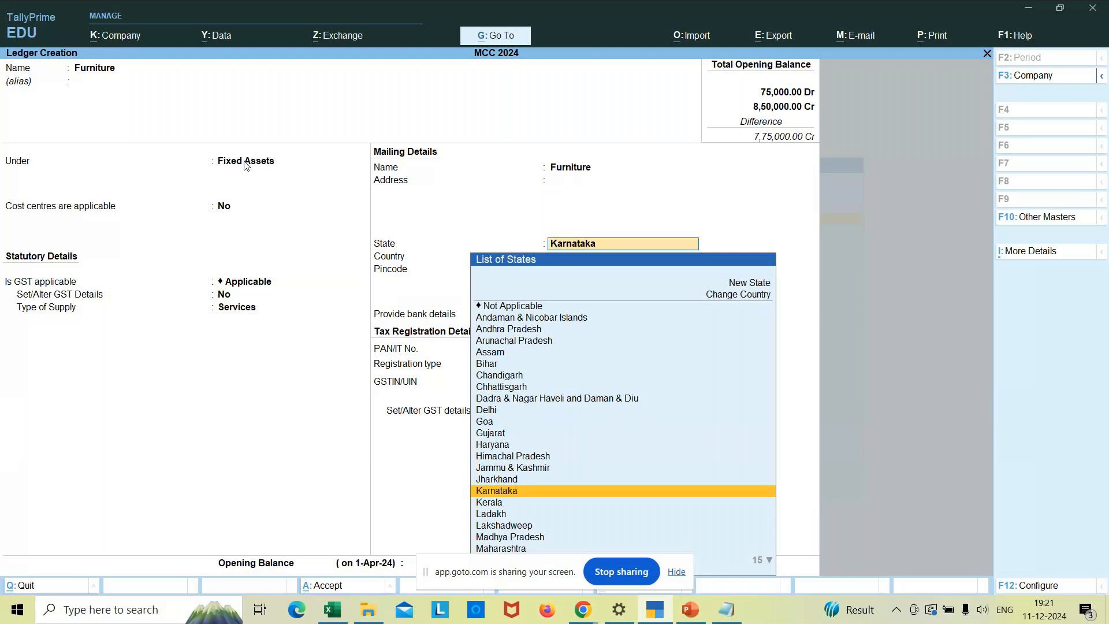
key("Return")
key("Return")
key("Return")
key("Return")
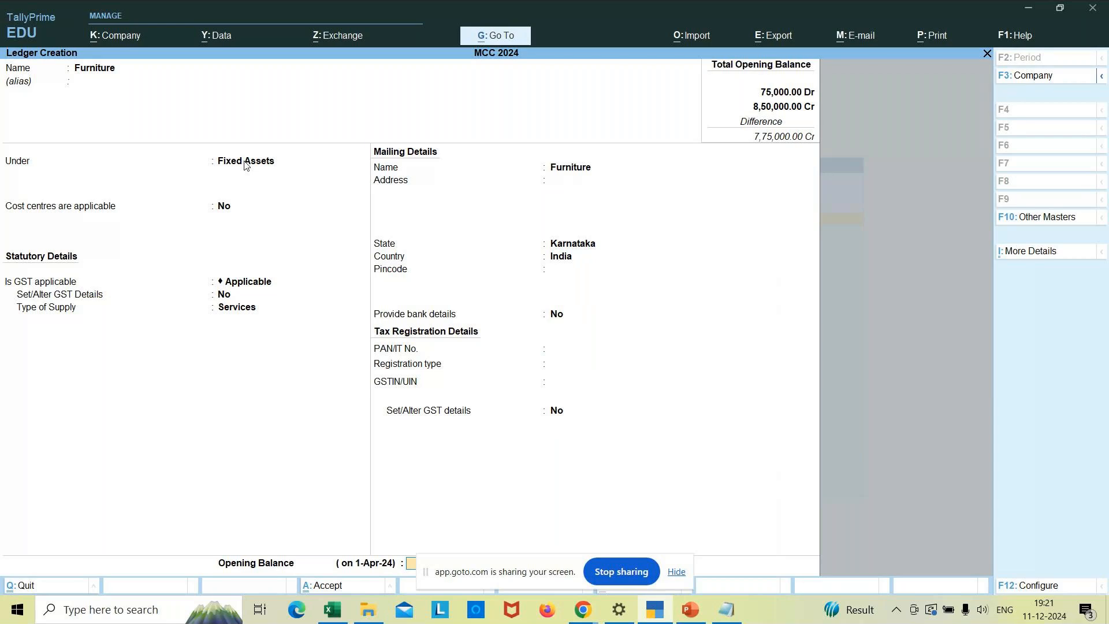
key("Return")
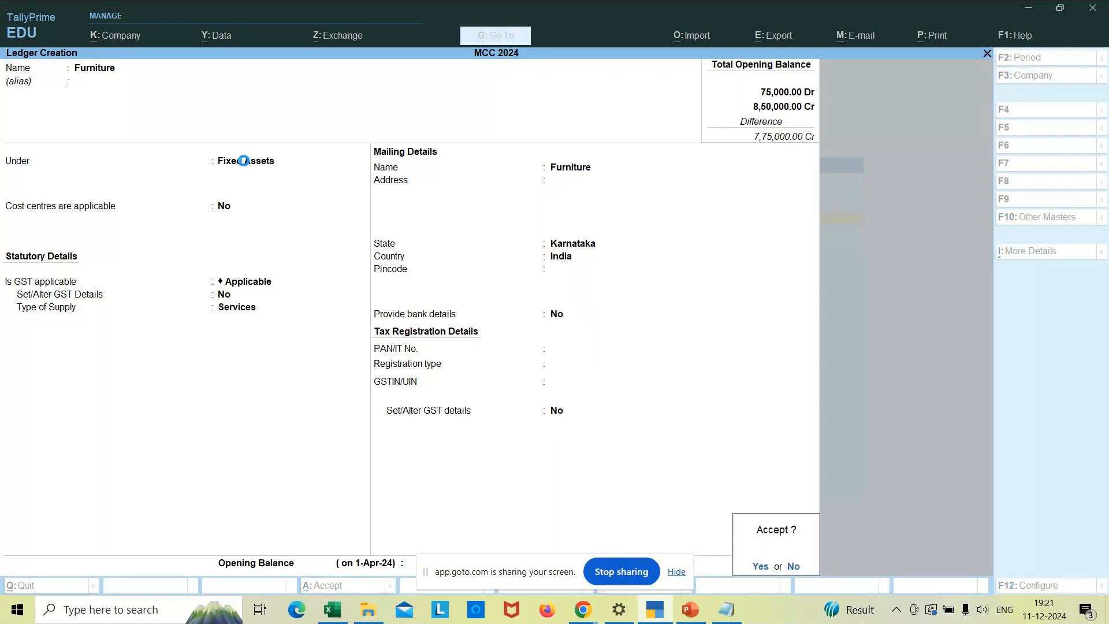
key("Return")
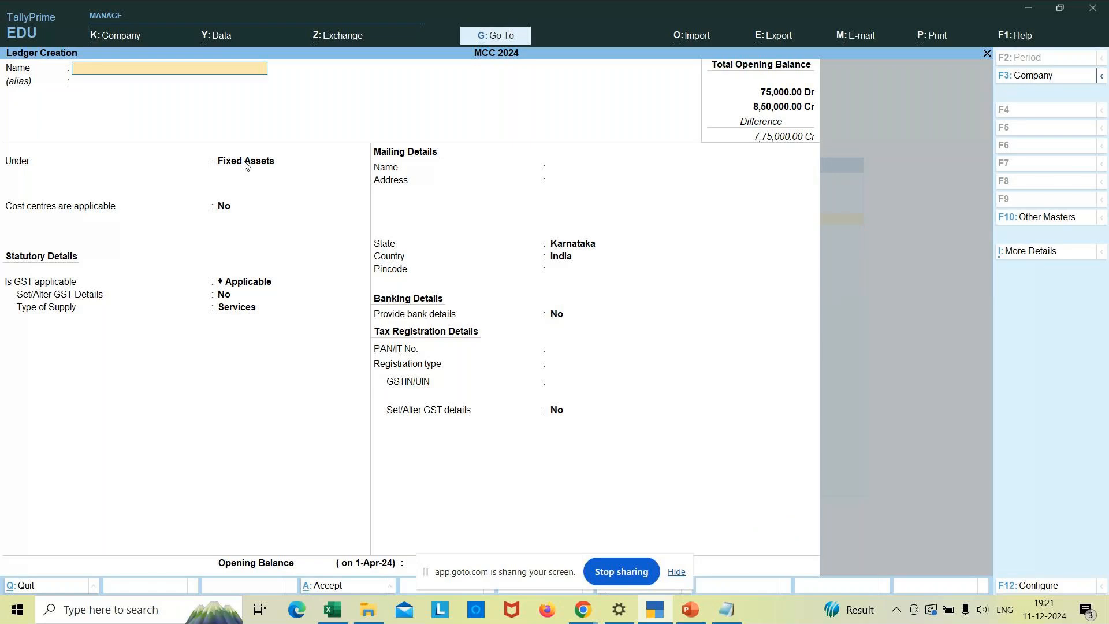
- Quit ledger creation and open the Chart of Accounts list of masters
key("Escape")
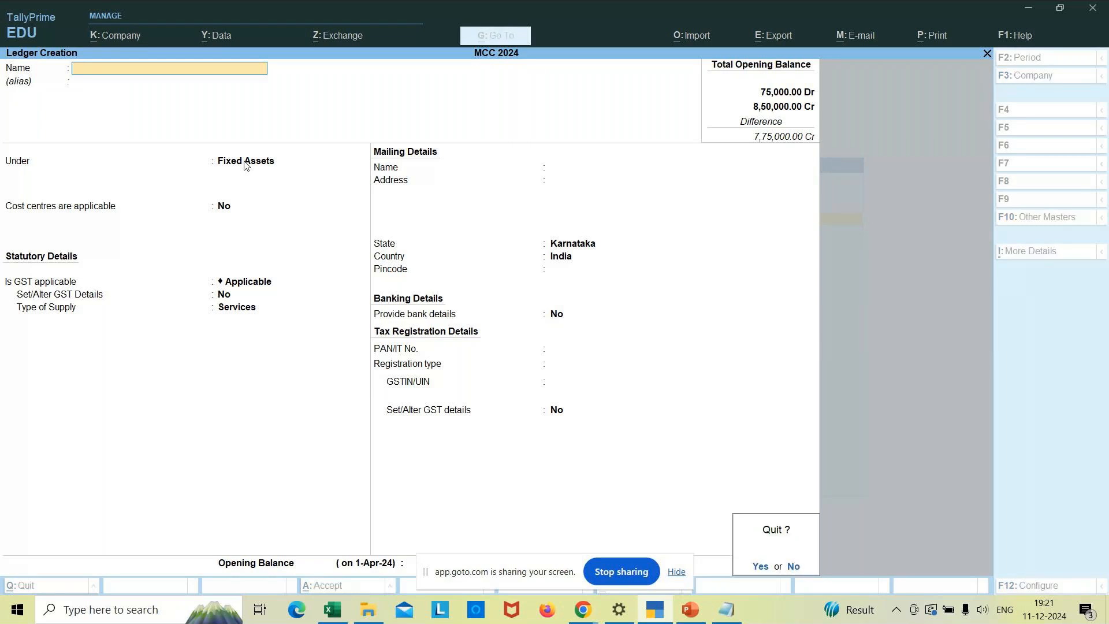
key("Return")
key("Escape")
key("Down")
key("Return")
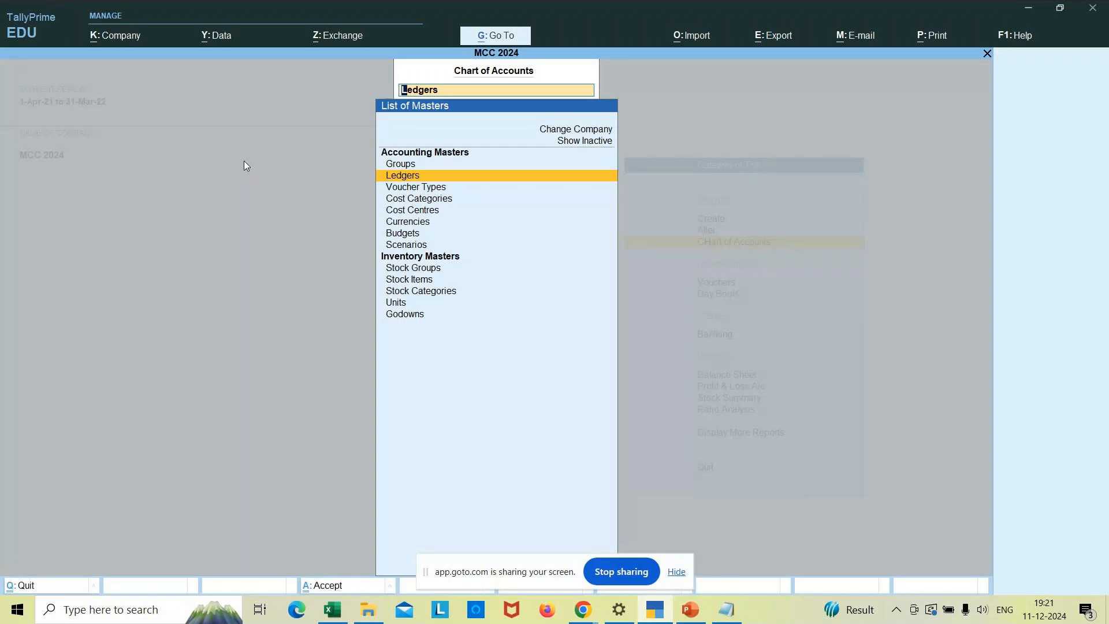
- View all five ledgers in Ledger View, including Furniture, then return to the Gateway
key("Return")
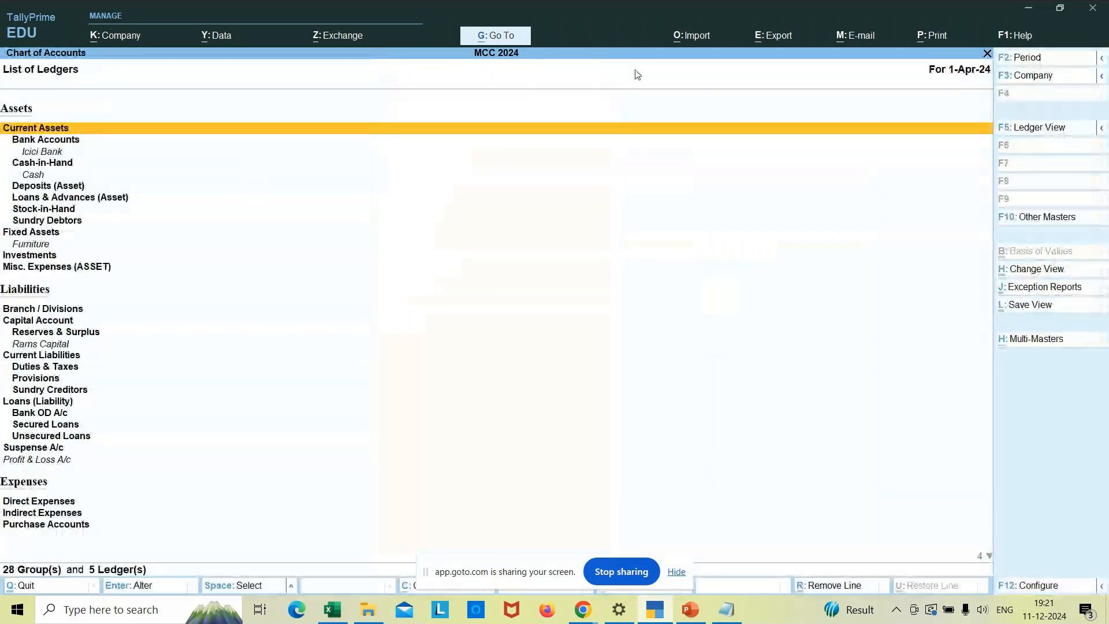
left_click(1031, 129)
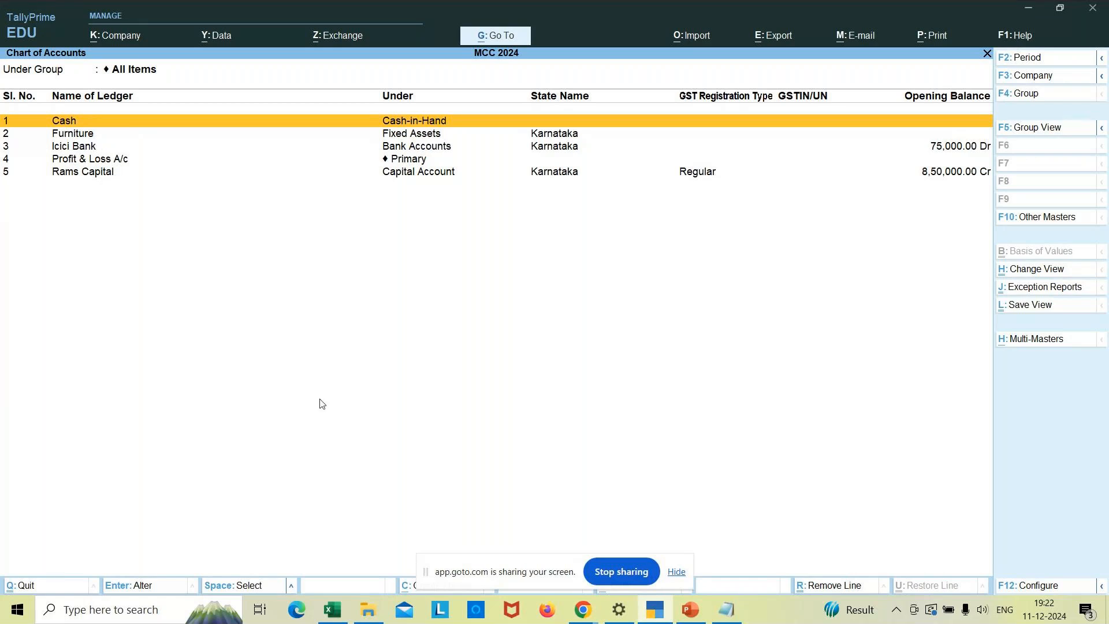
key("Escape")
key("Escape")
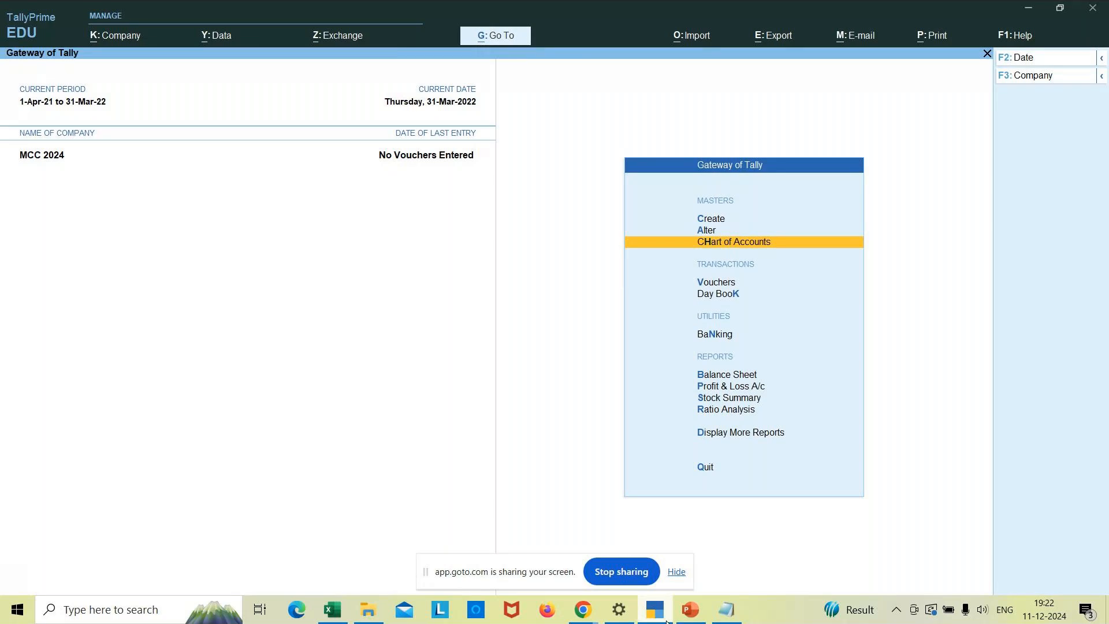
- Check the Excel list, then create a Shares in Wipro ledger under Investments
mouse_move(665, 619)
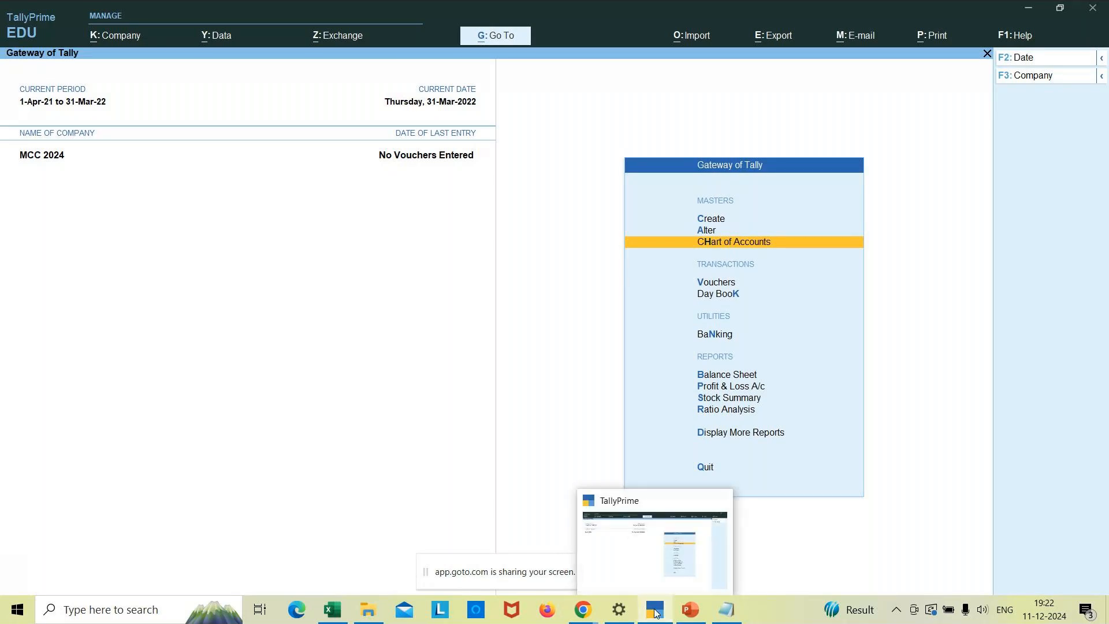
left_click(657, 613)
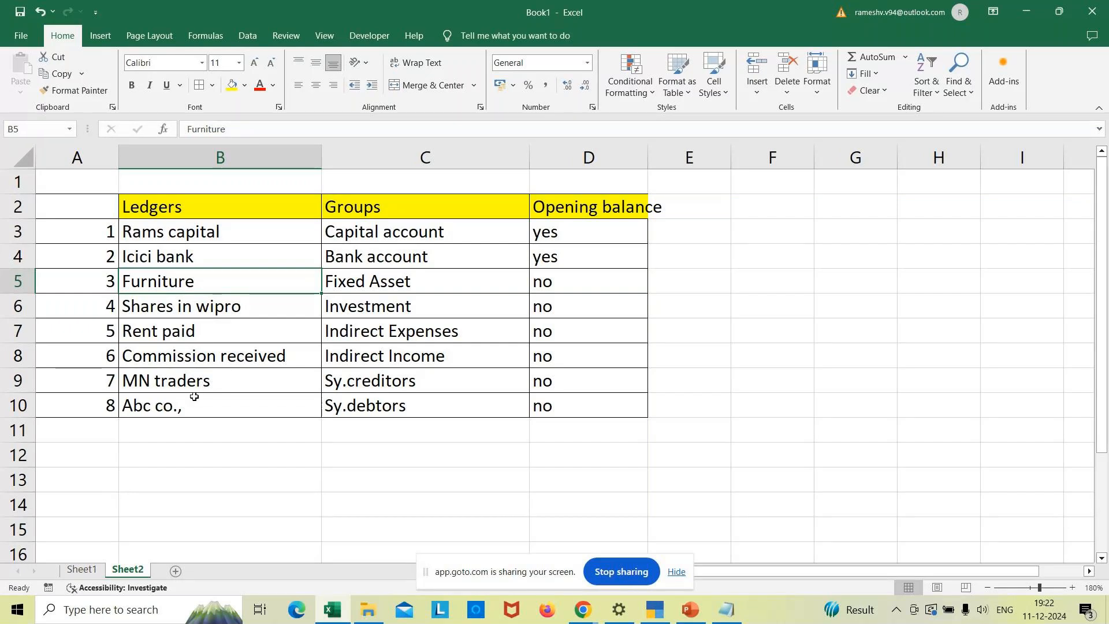
left_click(654, 610)
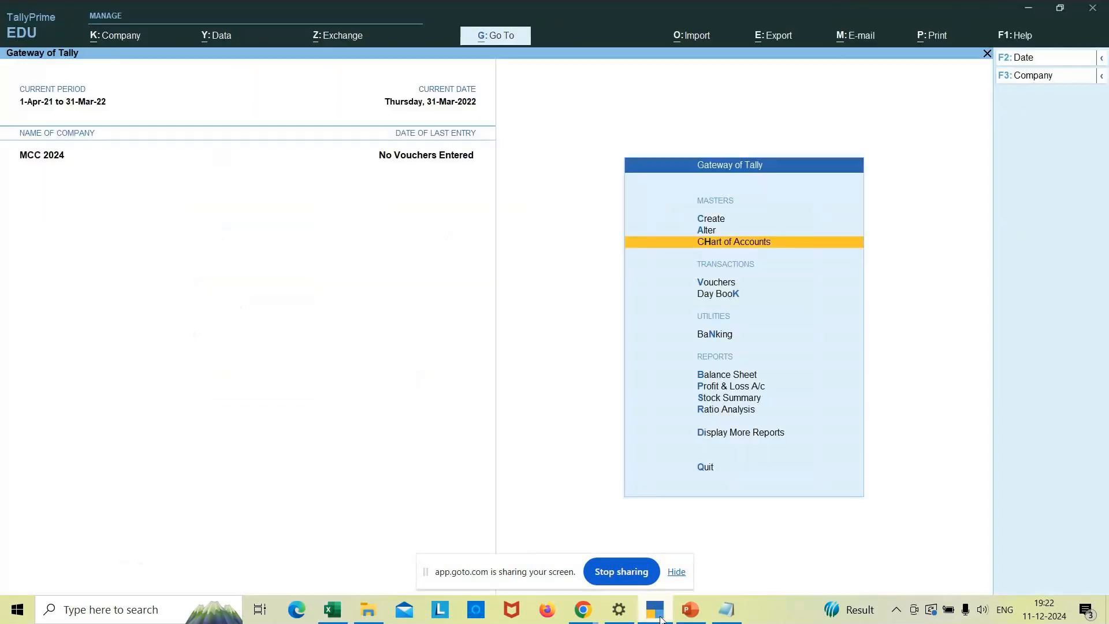
key("Up")
key("Up")
key("Return")
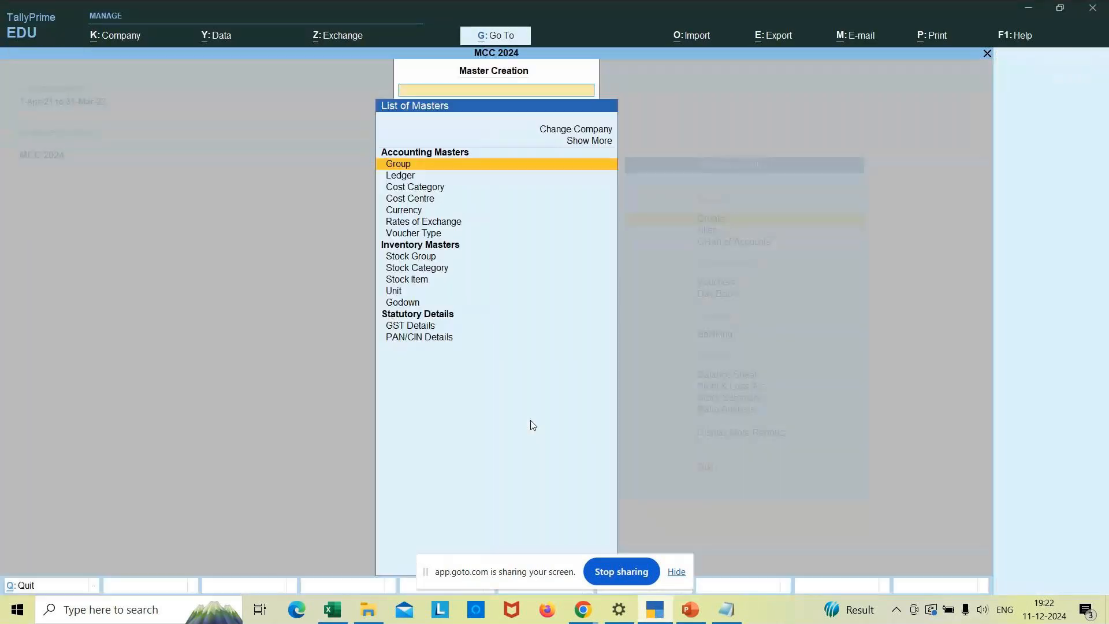
key("Down")
key("Return")
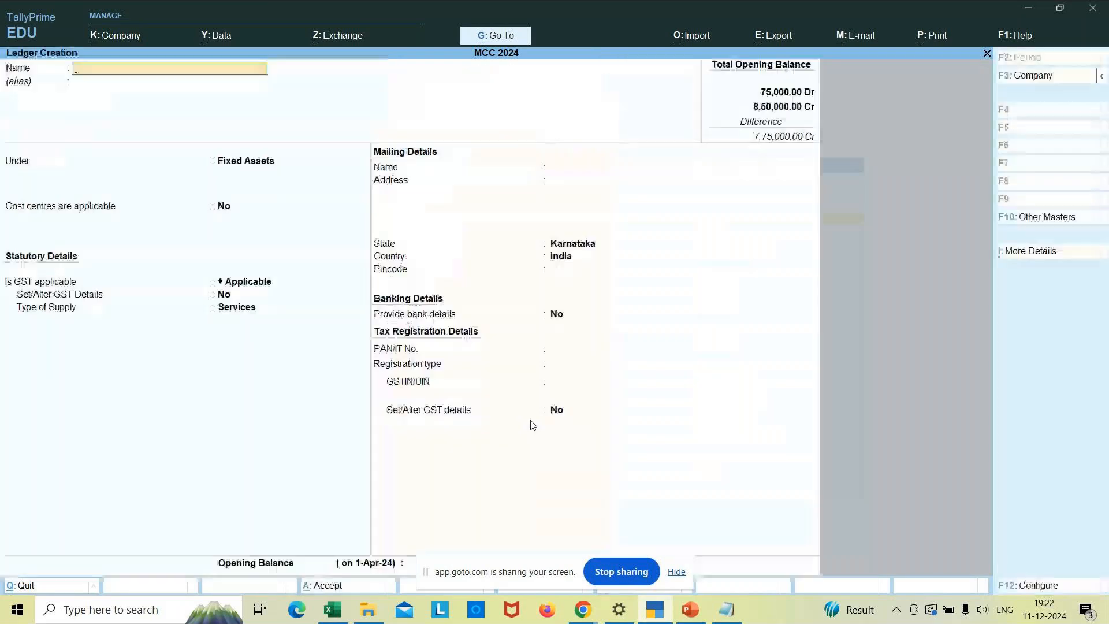
type("Shares")
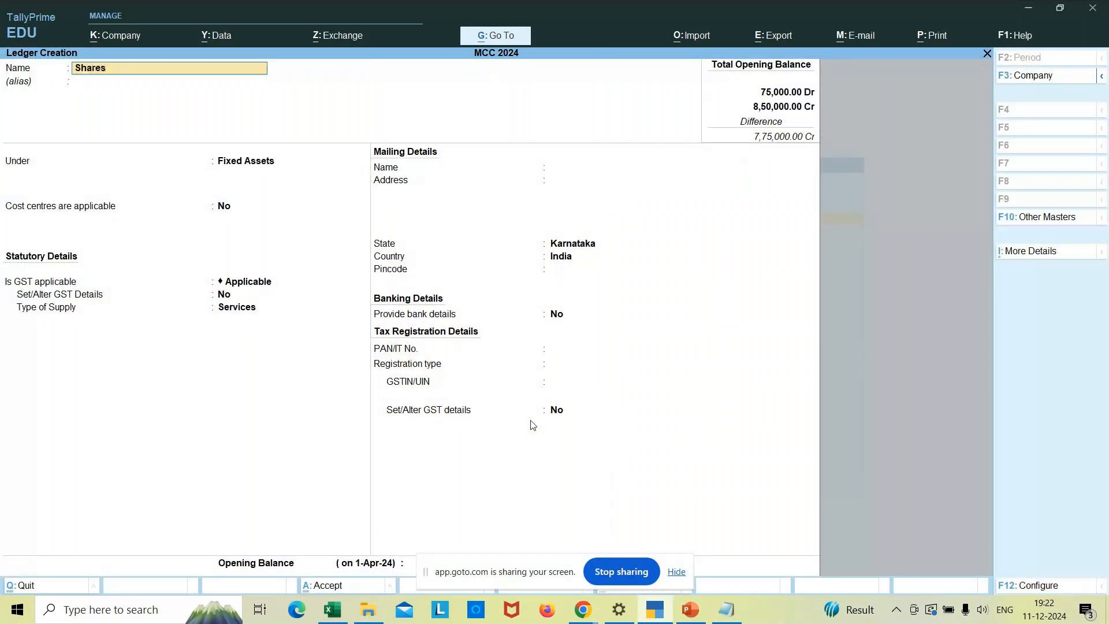
type(" in Wipro")
key("Return")
key("Return")
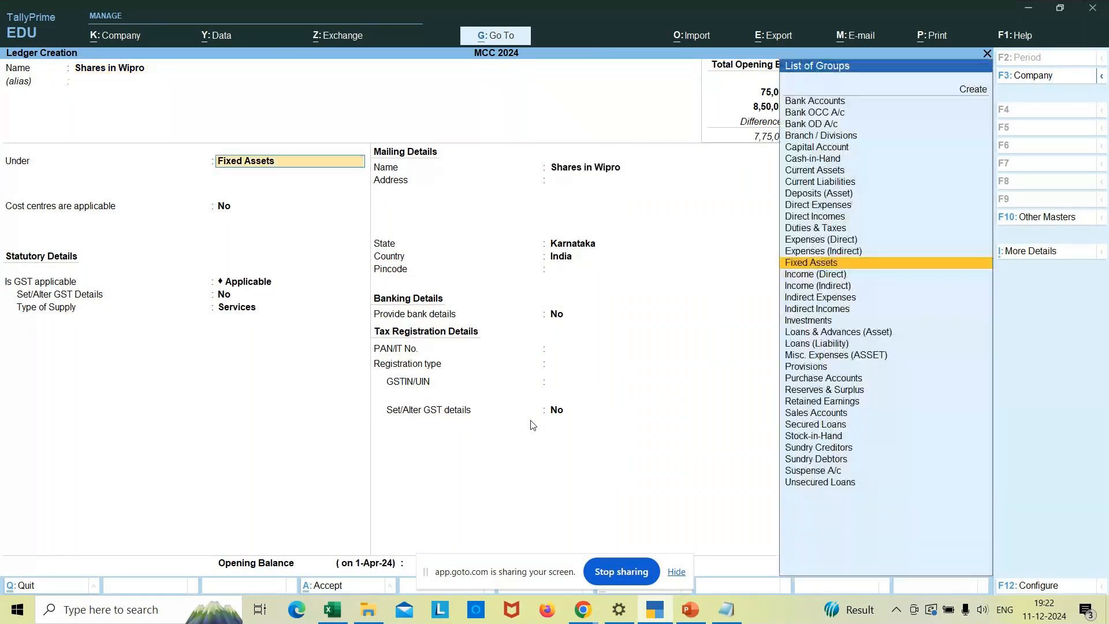
key("Down")
key("Down")
key("Down")
key("Down")
key("Down")
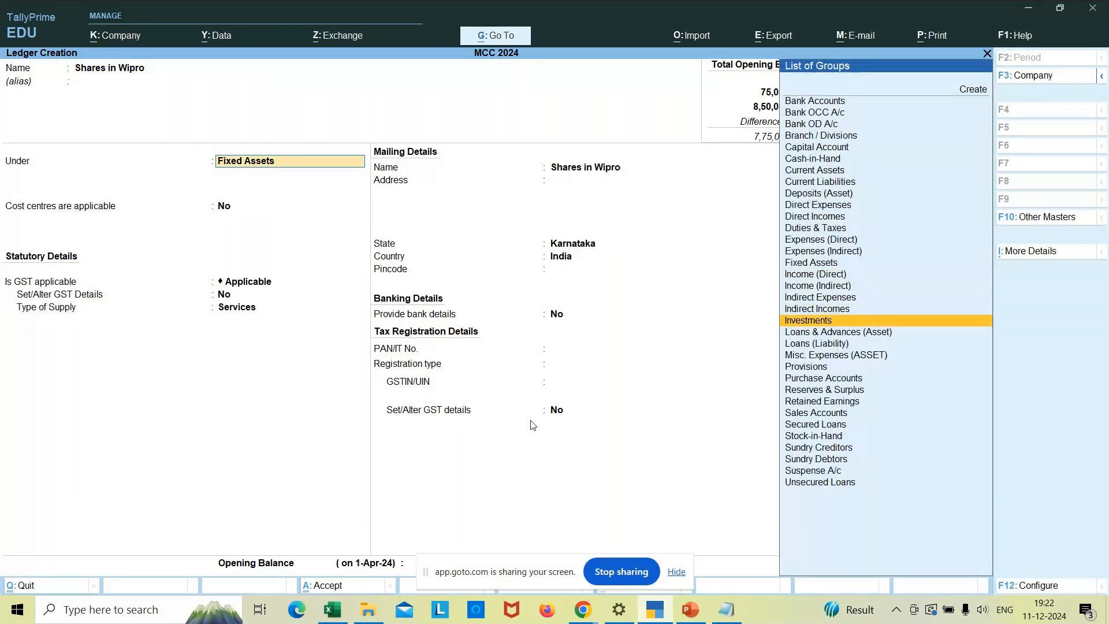
key("Return")
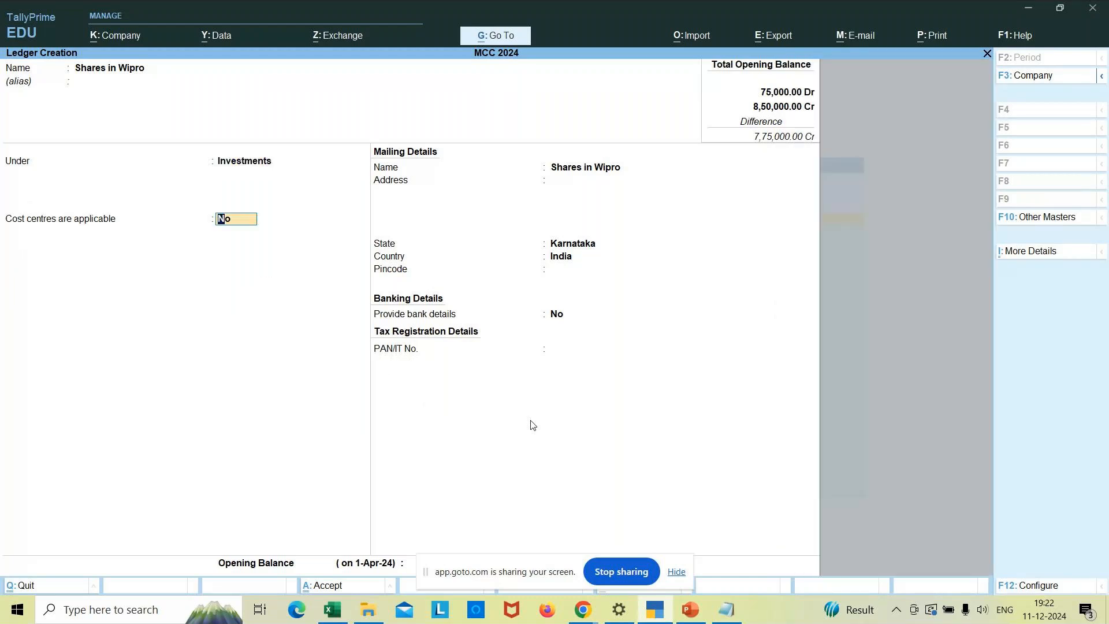
key("Return")
key("Return")
key("Return")
key("Return")
key("Return")
key("Return")
key("Return")
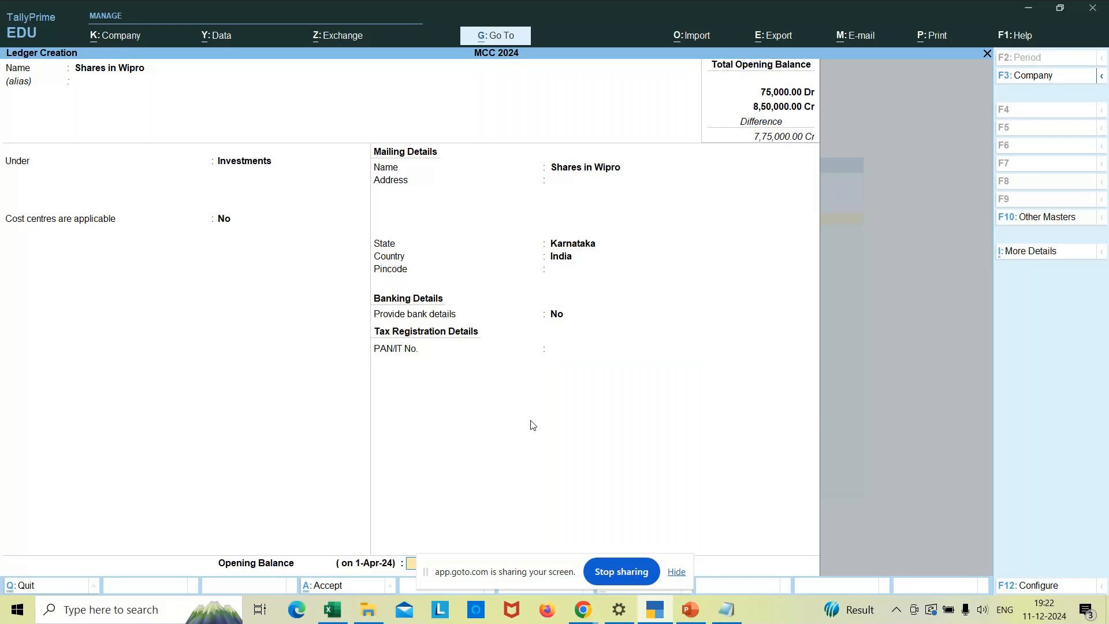
key("Return")
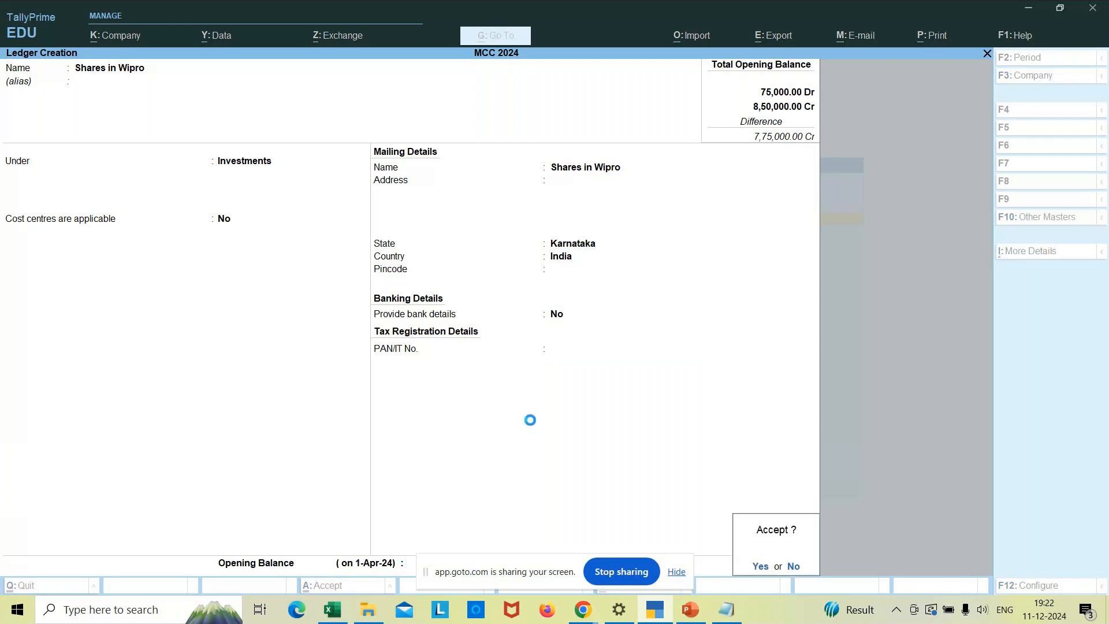
- Create a Rent Paid ledger under Indirect Expenses with ledger type Not Applicable
type("Rent Paid")
key("Return")
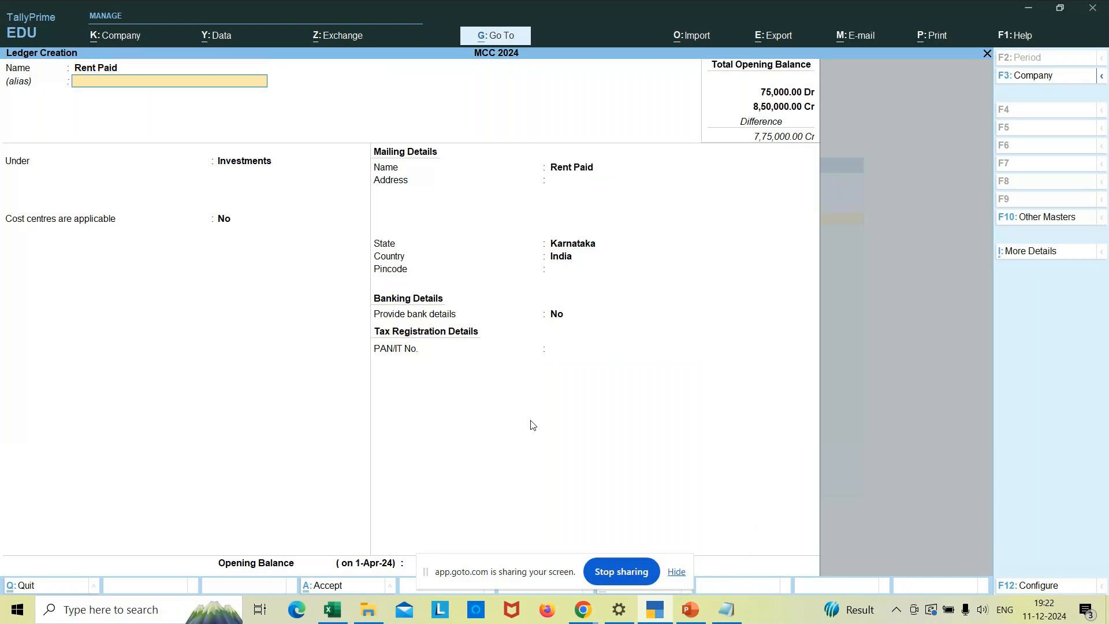
key("Return")
key("Return")
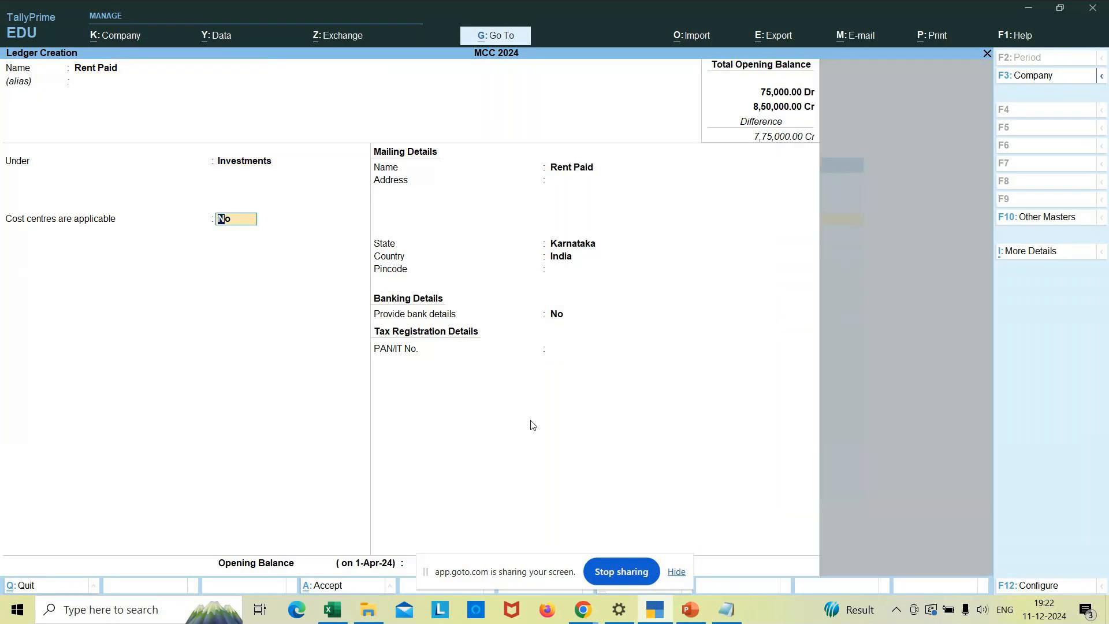
key("BackSpace")
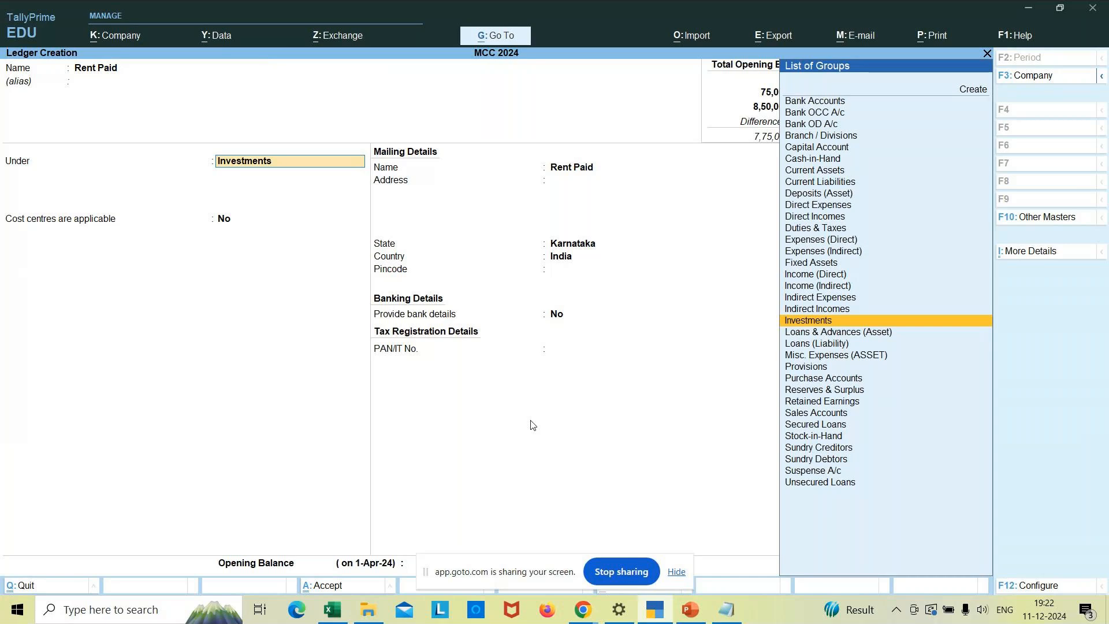
key("Up")
key("Up")
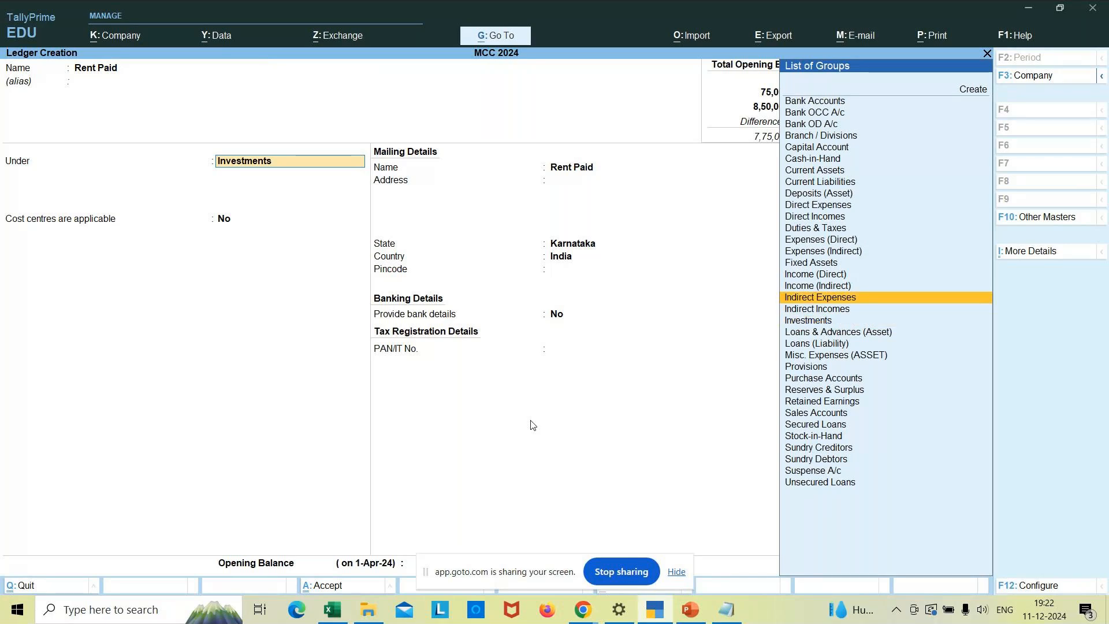
key("Return")
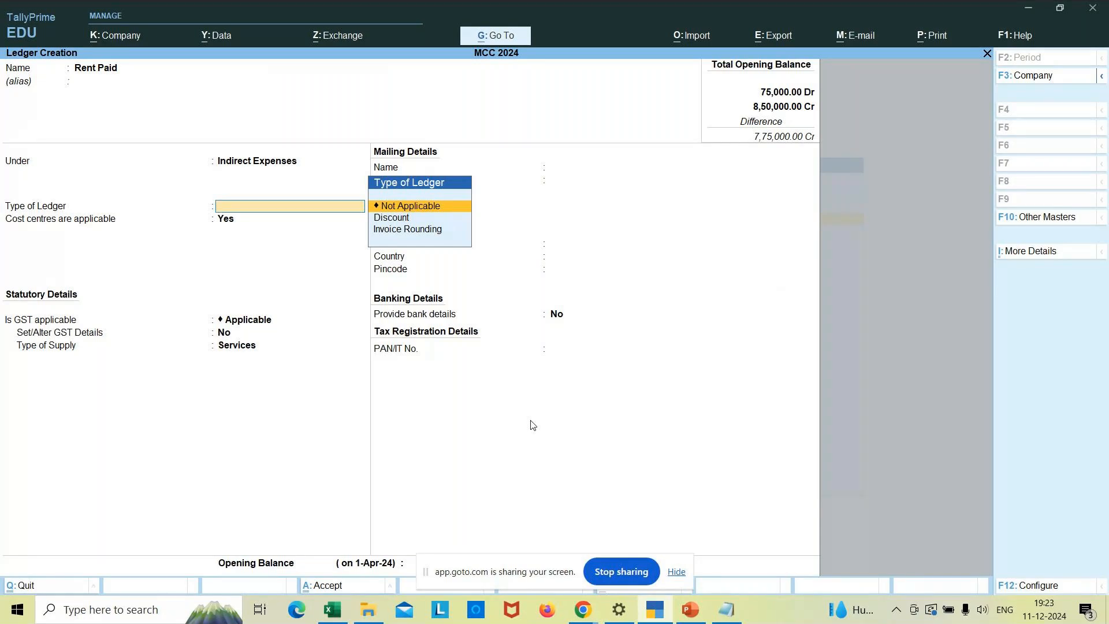
key("Return")
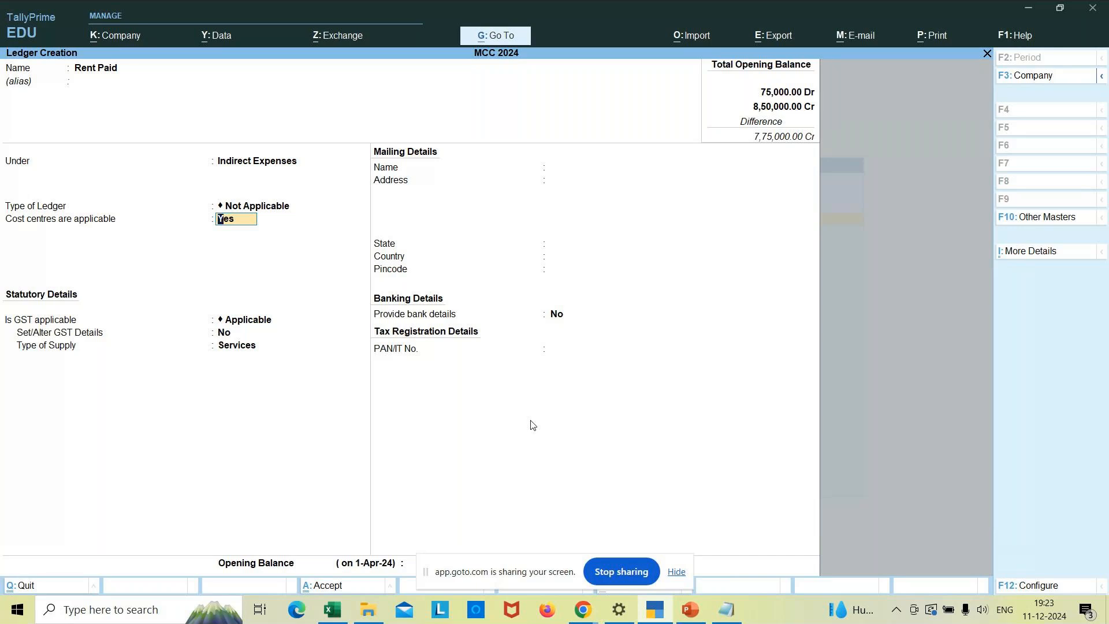
key("Return")
key("Return")
key("Return")
key("Return")
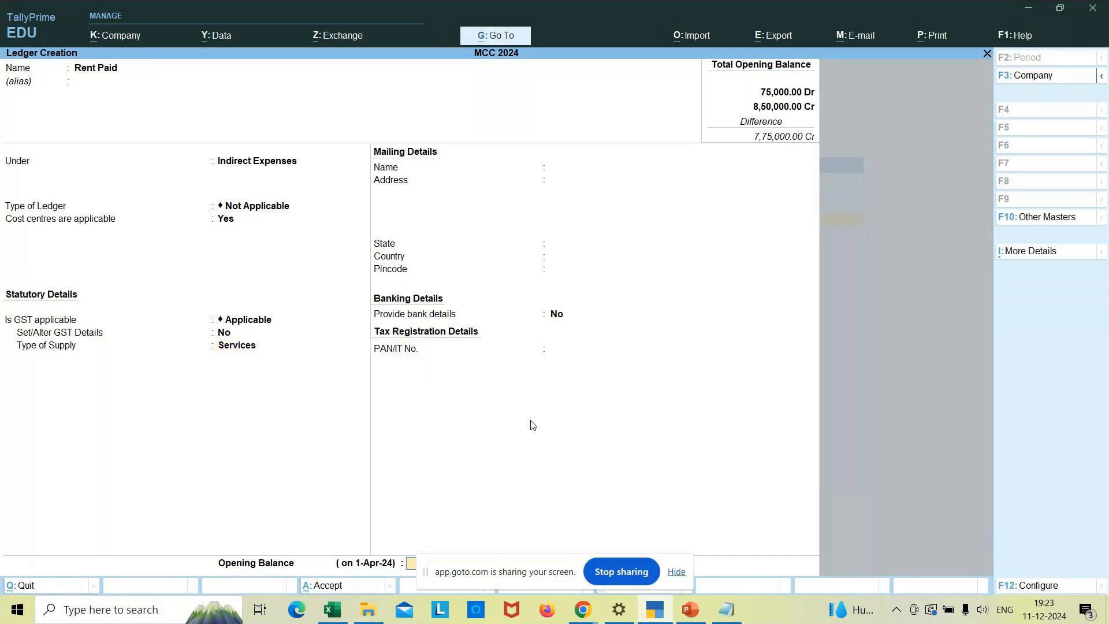
key("Return")
key("Return")
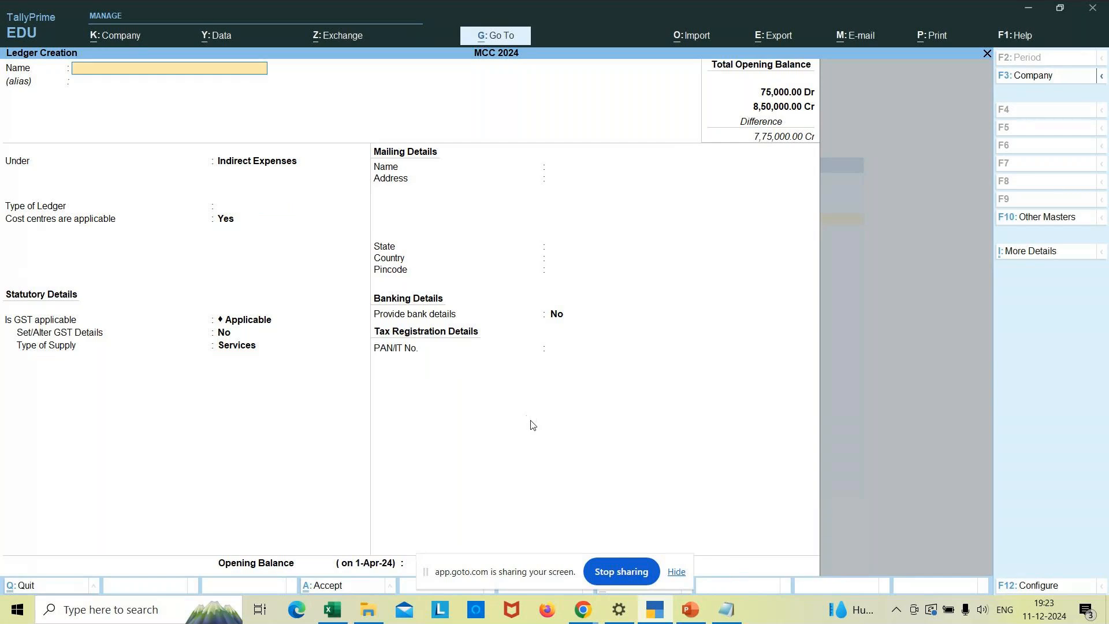
- Save Commission Received under Indirect Incomes, type Not Applicable, then name the next ledger Mn traders(Supplier)
type("Commission Received")
key("Return")
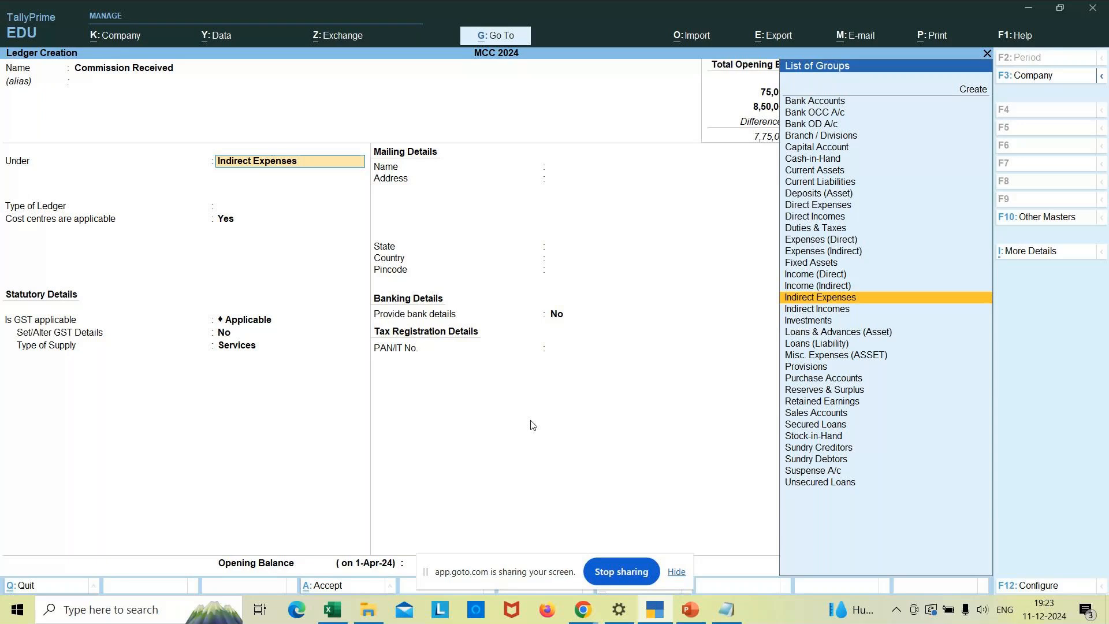
key("Down")
key("Return")
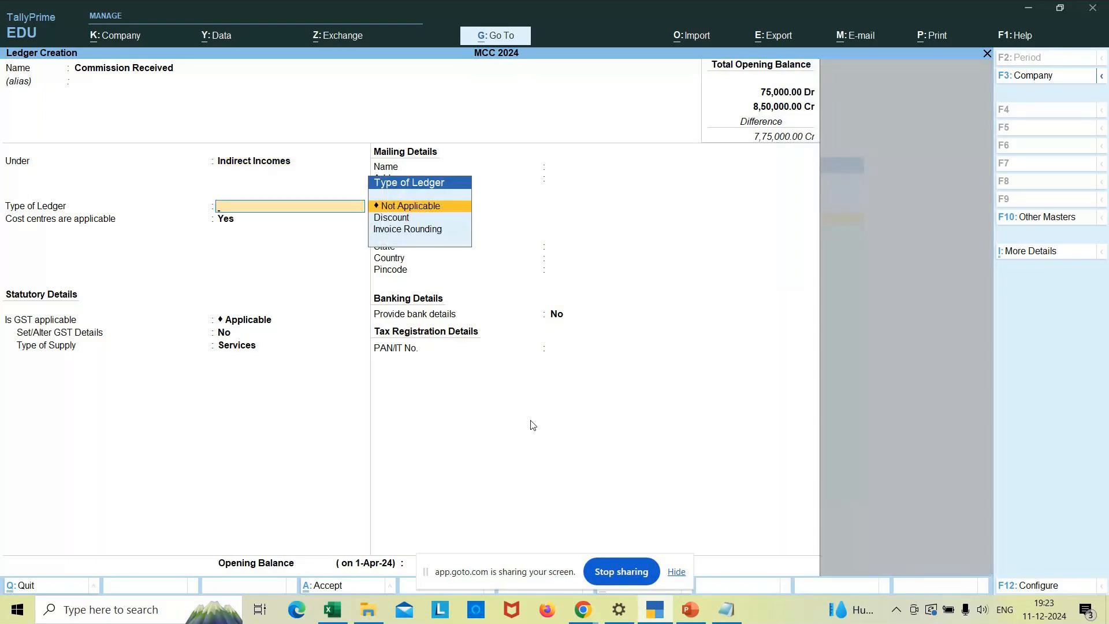
key("Return")
key("Return")
key("Return")
key("Return")
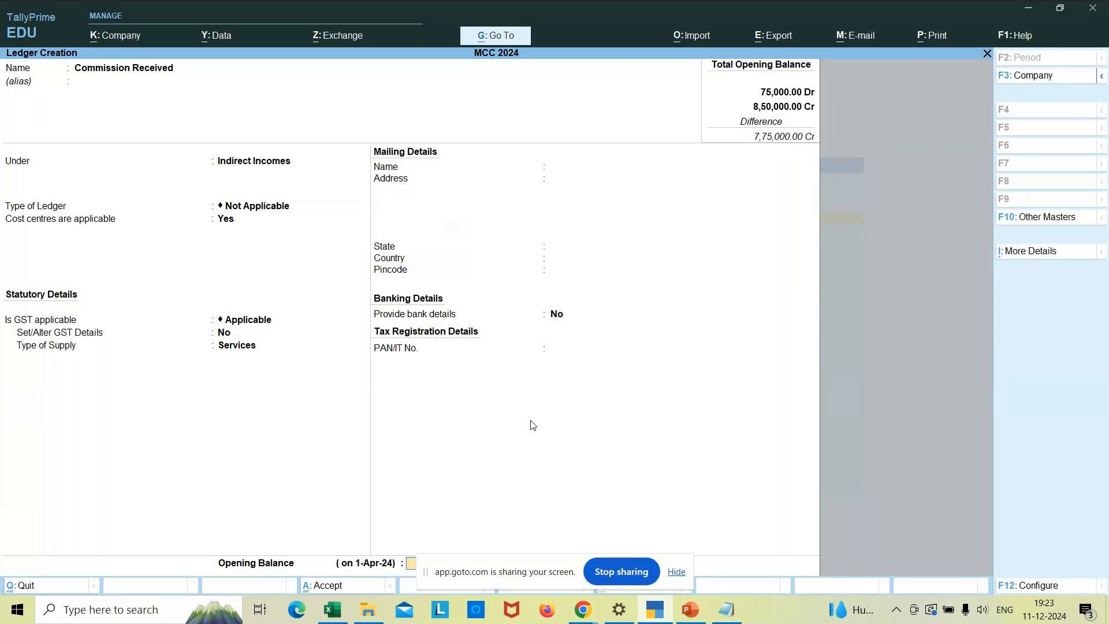
key("Return")
key("Return")
type("Mn trader")
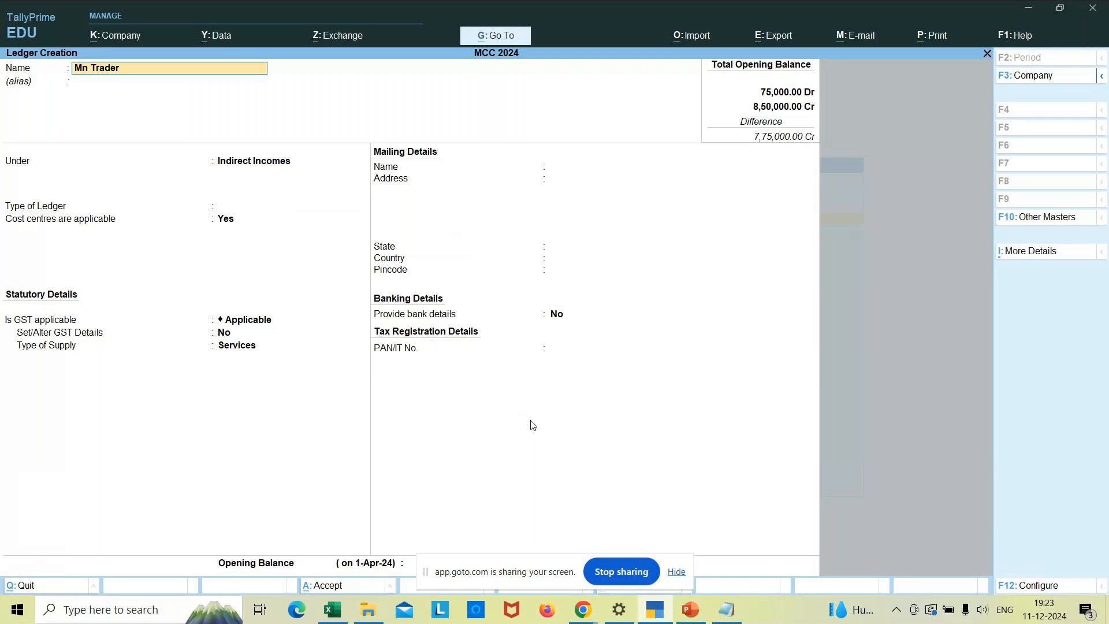
type("s(Supplier")
- File Mn Traders(Supplier) under Sundry Creditors with Regular registration, skipping the GSTIN, and save it
key("Return")
key("Return")
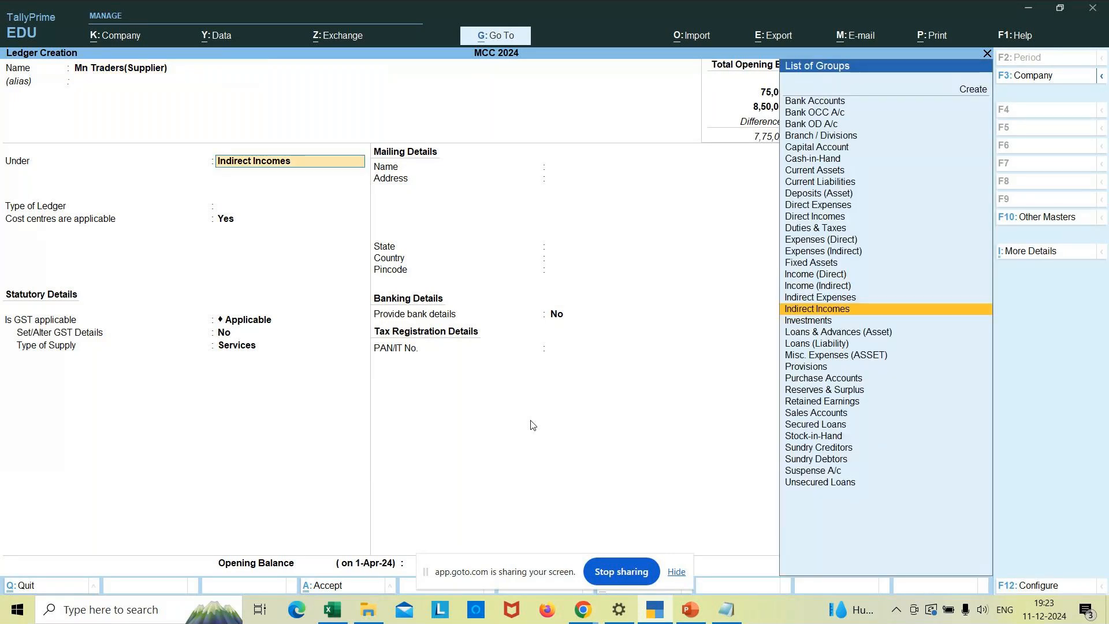
key("Down")
key("Down")
key("Down")
key("Down")
key("Down")
key("Down")
key("Down")
key("Down")
key("Down")
key("Down")
key("Down")
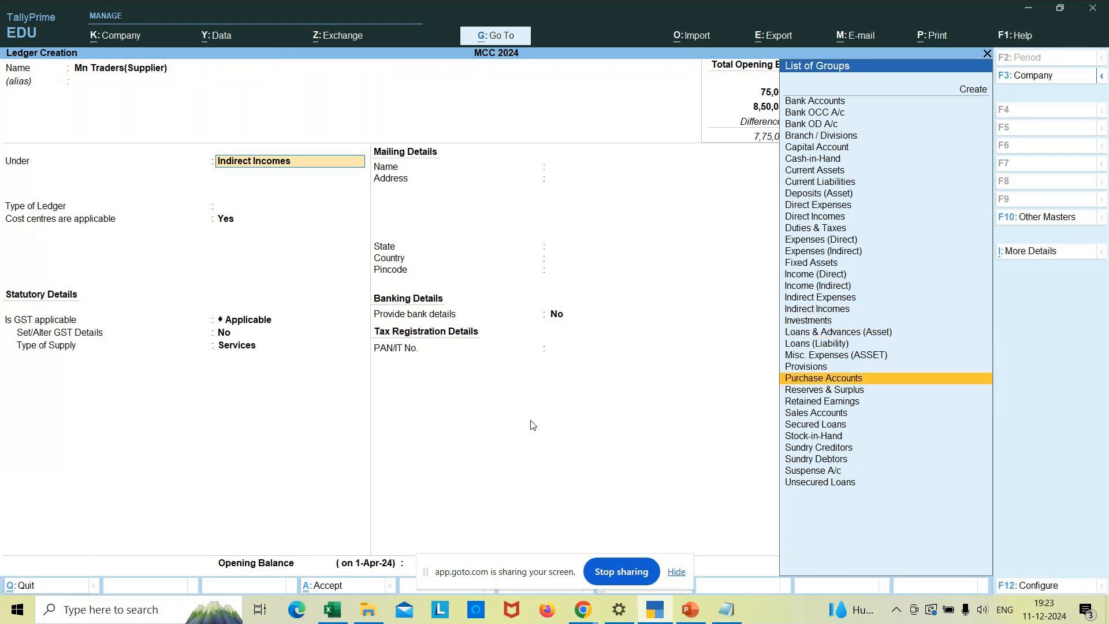
key("Down")
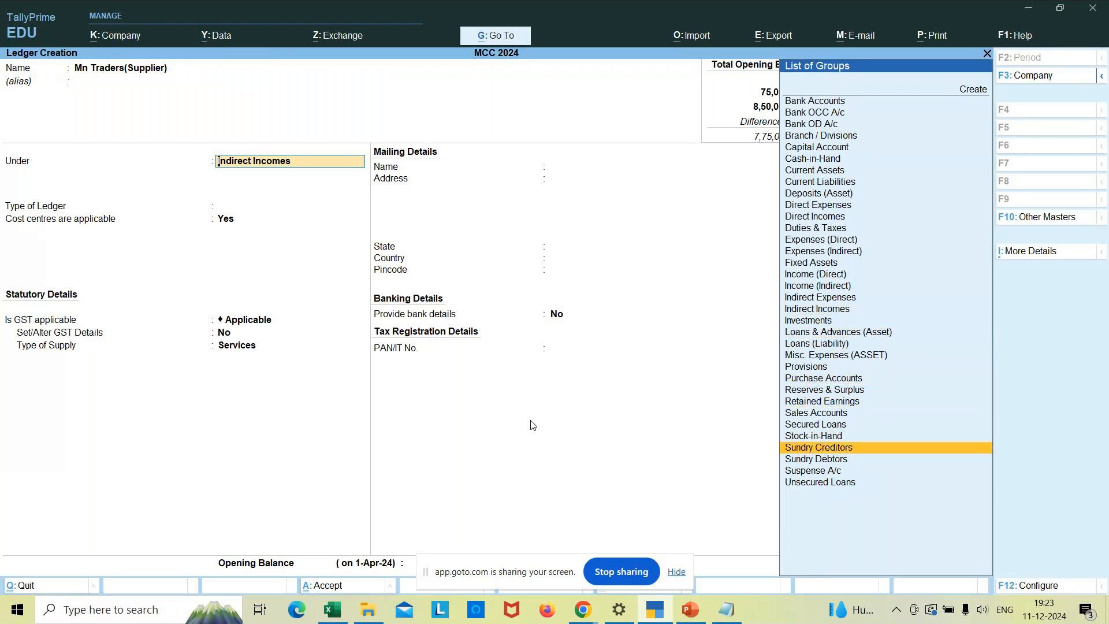
key("Return")
key("Return")
key("Return")
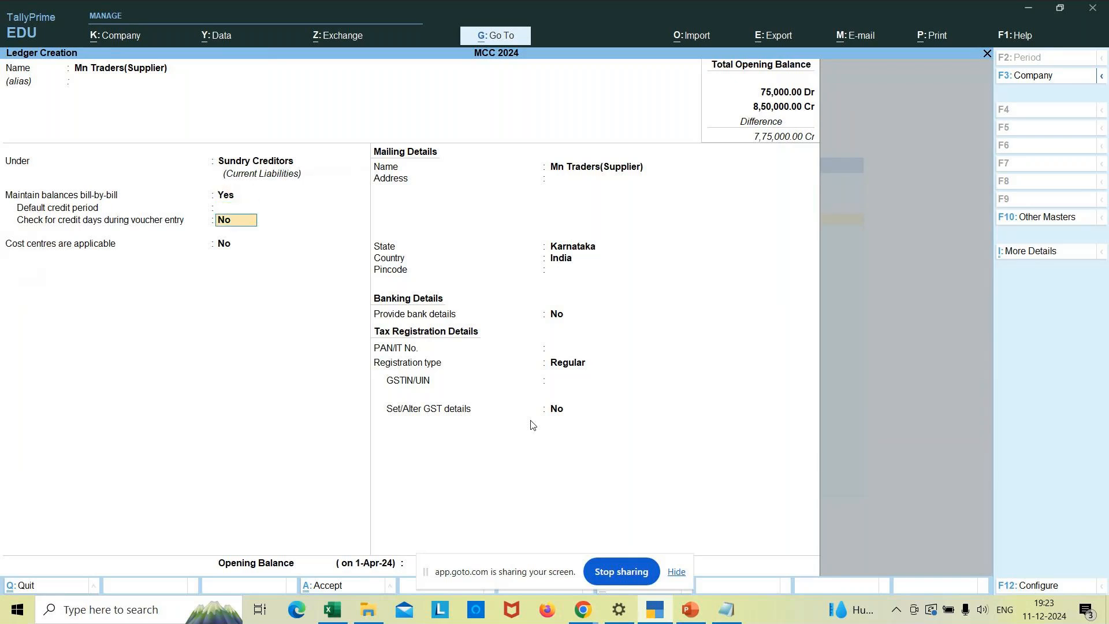
key("Return")
key("Return")
key("Return")
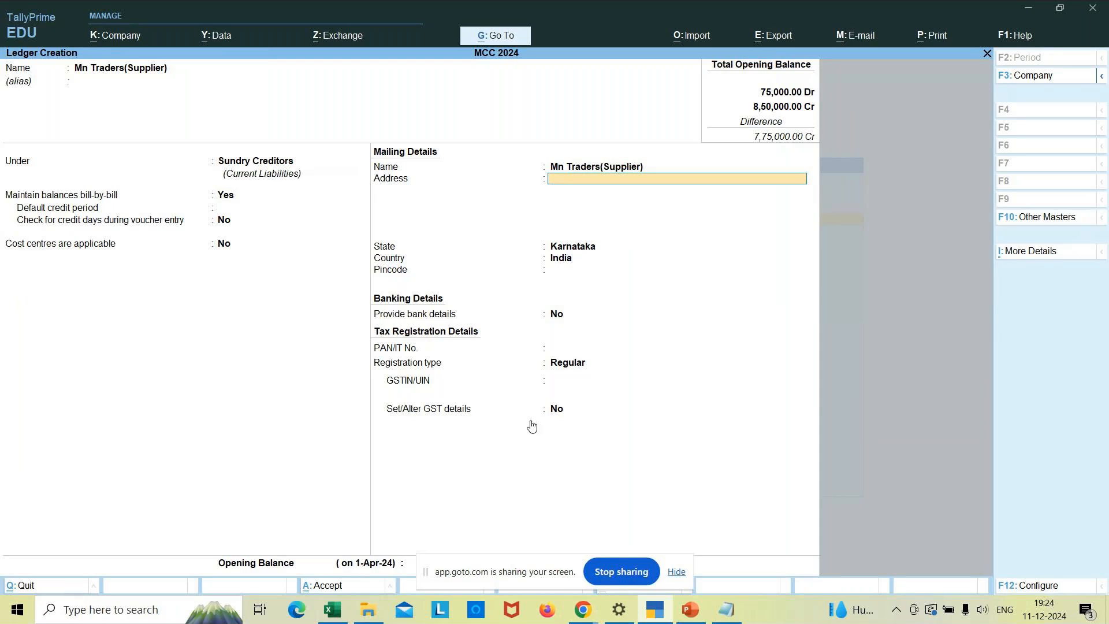
key("Return")
key("Return")
key("Return")
key("Return")
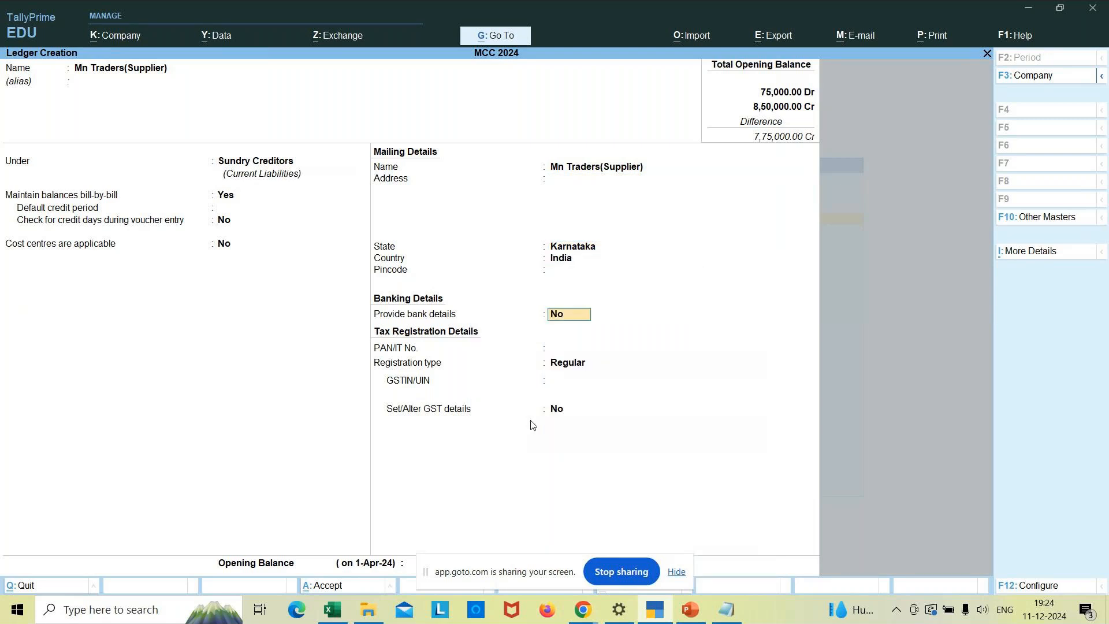
key("Return")
key("Return")
key("Return")
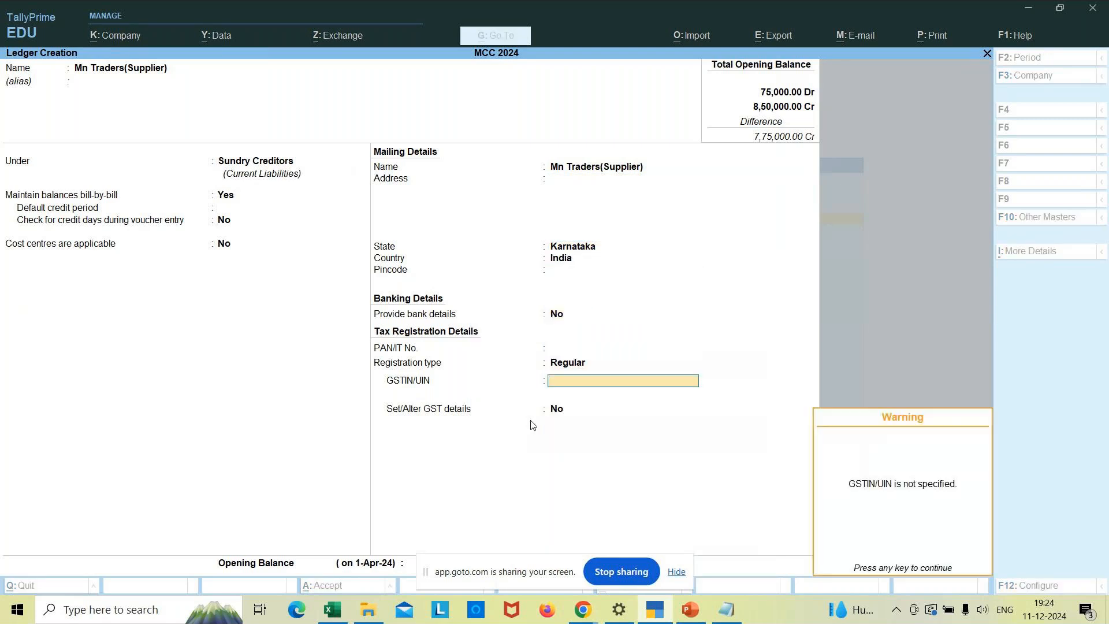
key("Return")
key("Return")
key("Return")
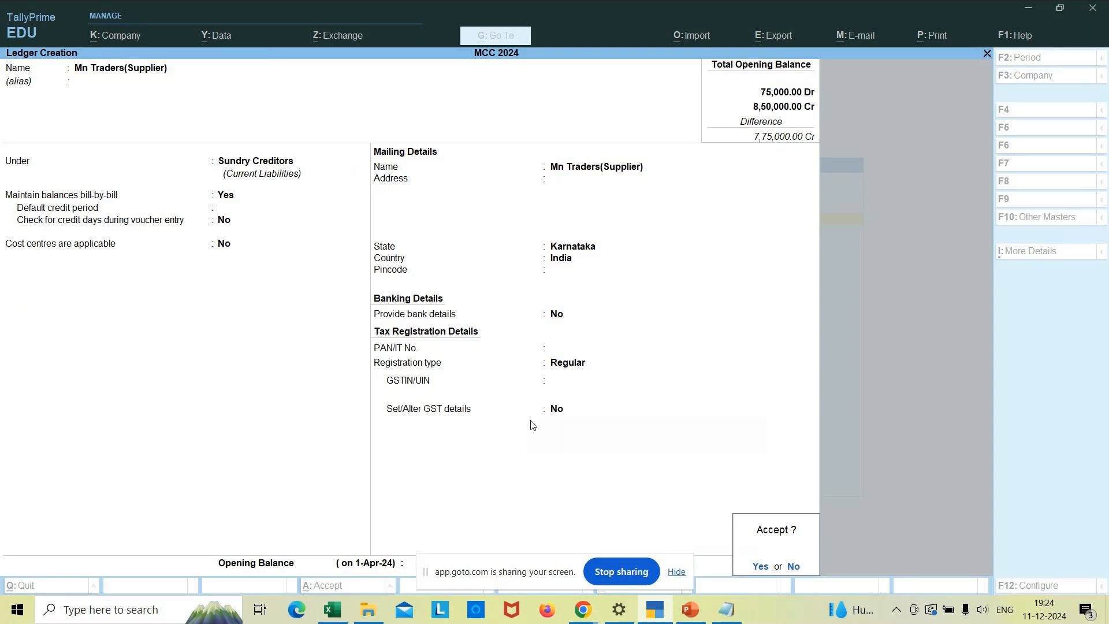
key("Return")
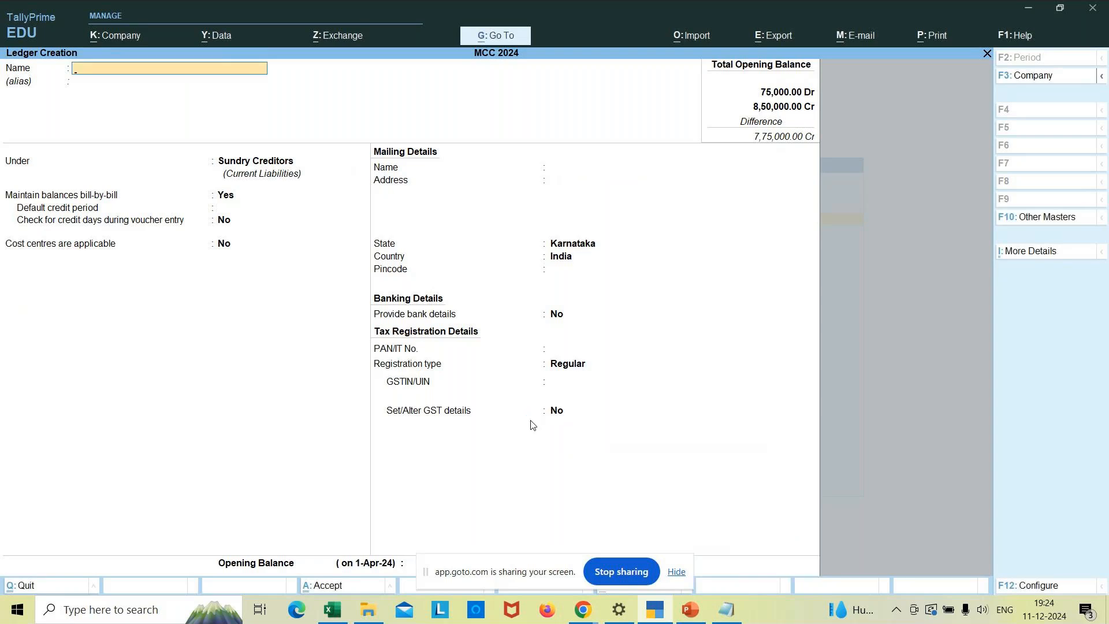
- Create the ledger 'ABC&Co.,' under Sundry Debtors with Regular registration and save it
type("ABC&Co.,")
key("Return")
key("Return")
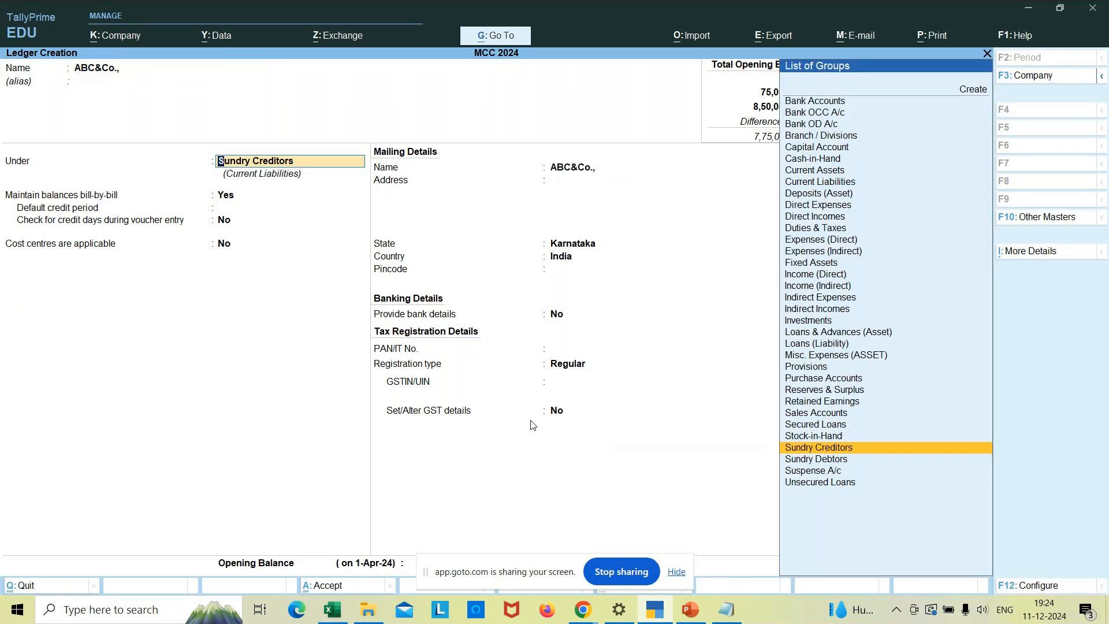
key("Down")
key("Return")
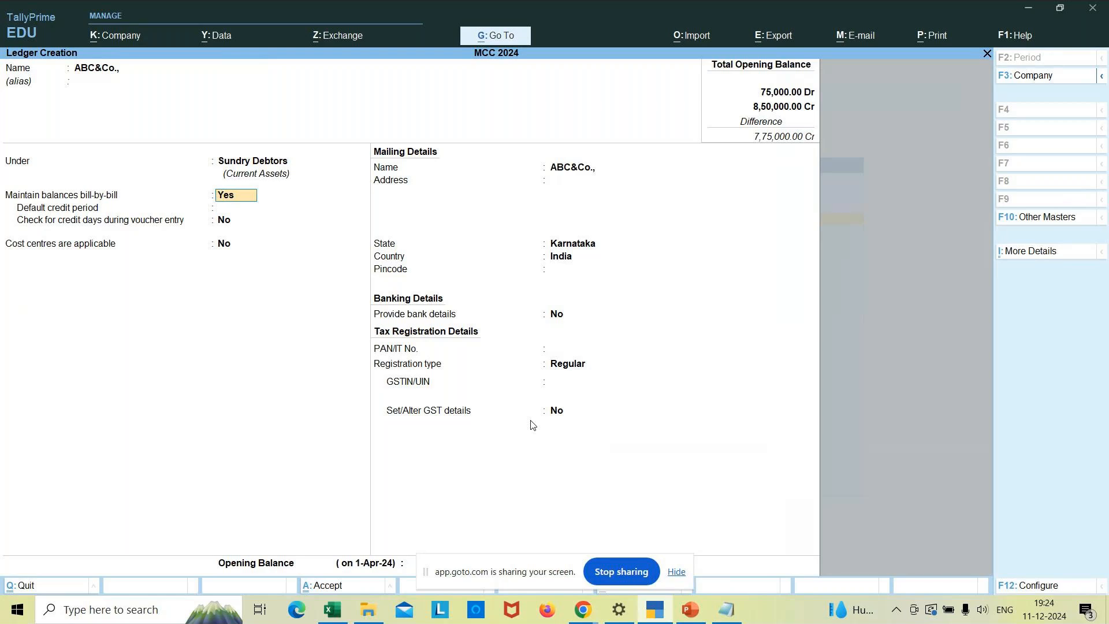
key("Return")
key("Return")
key("Return")
key("Return")
key("Return")
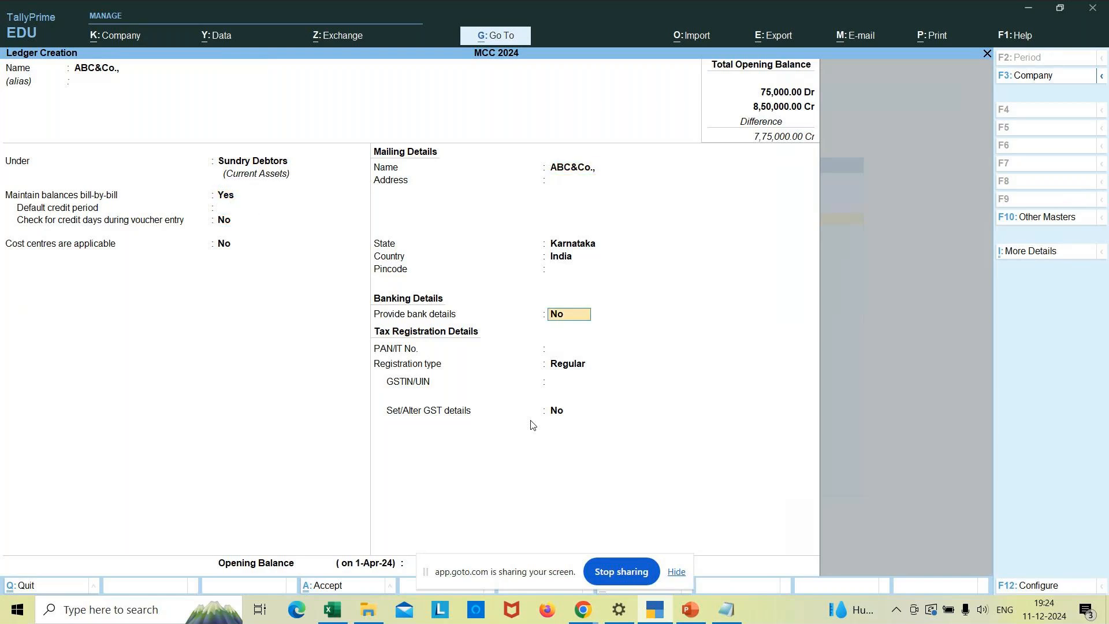
key("Return")
key("Return")
key("Return")
key("Return")
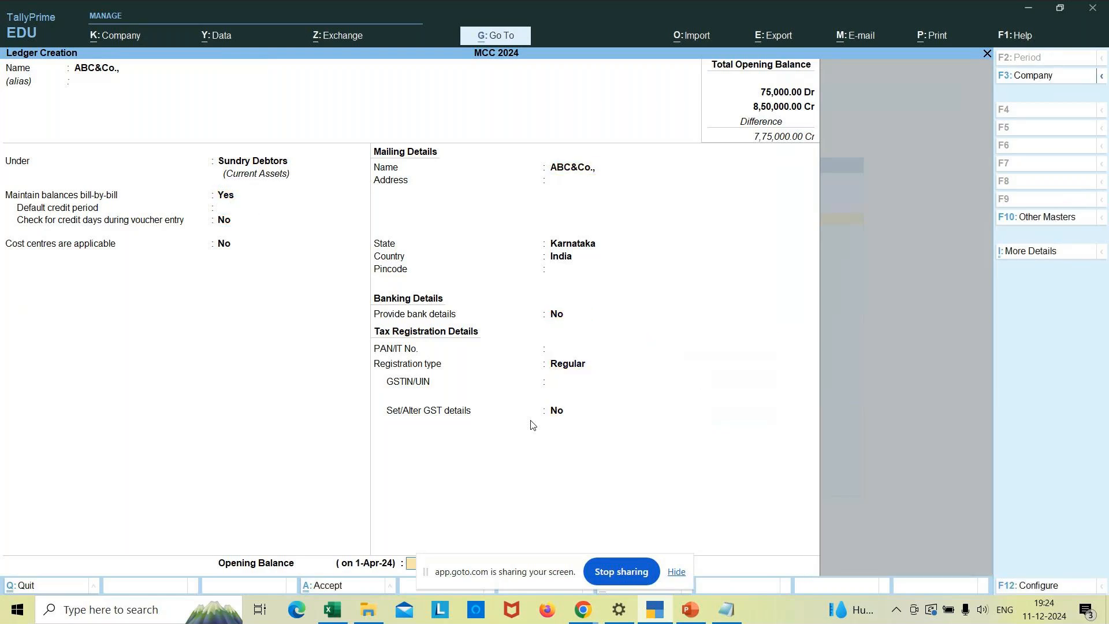
key("Return")
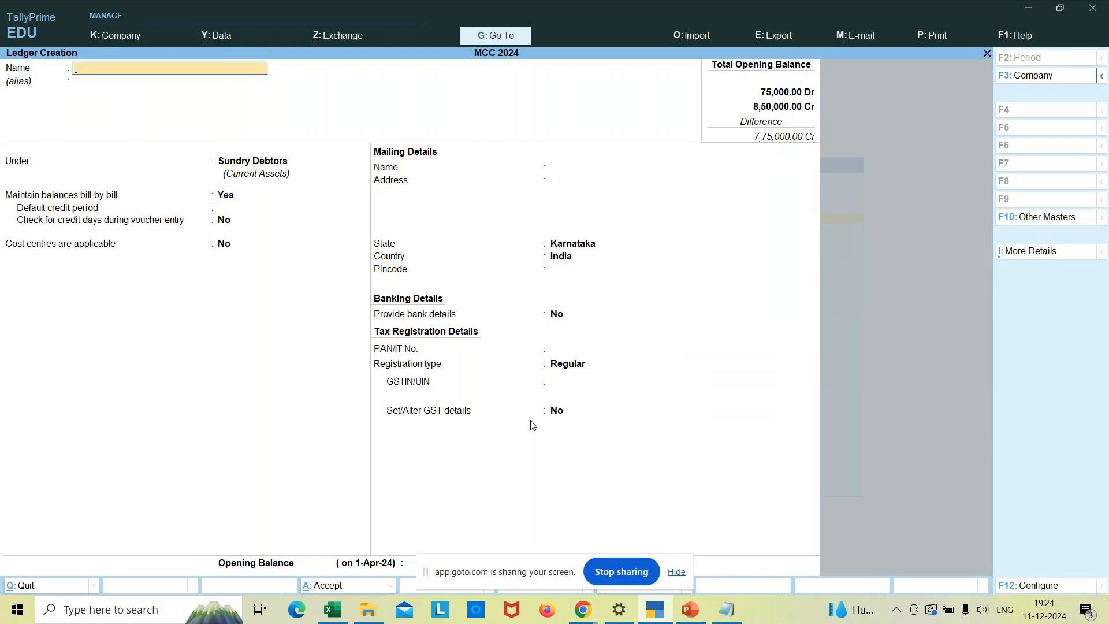
key("Escape")
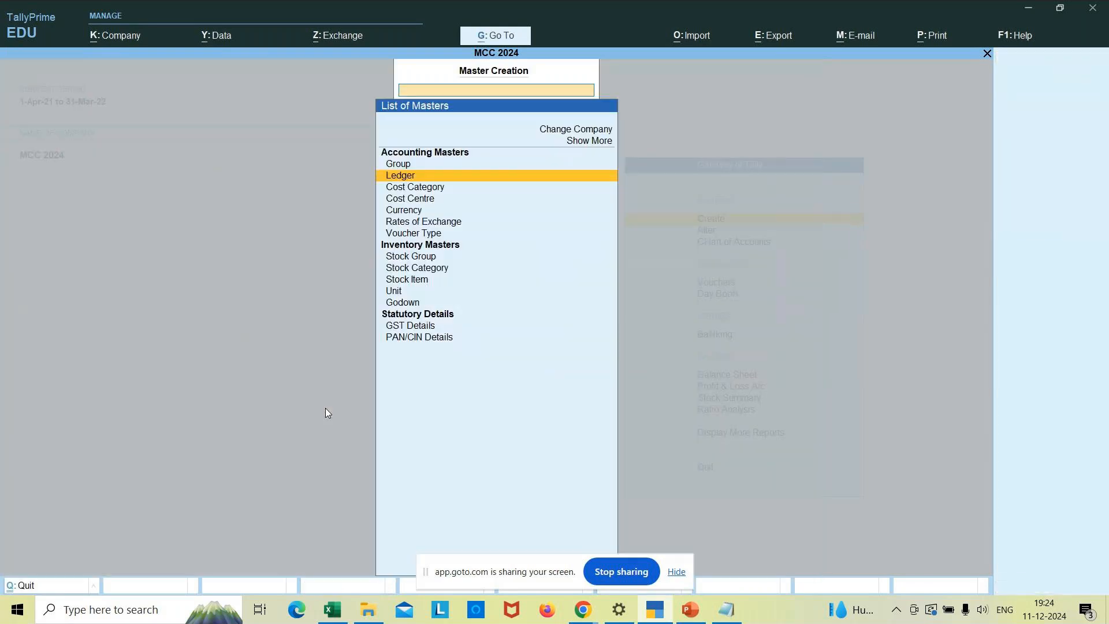
- Open the Chart of Accounts from the Gateway of Tally and list all 10 ledgers in Ledger View
key("Down")
key("Down")
key("Down")
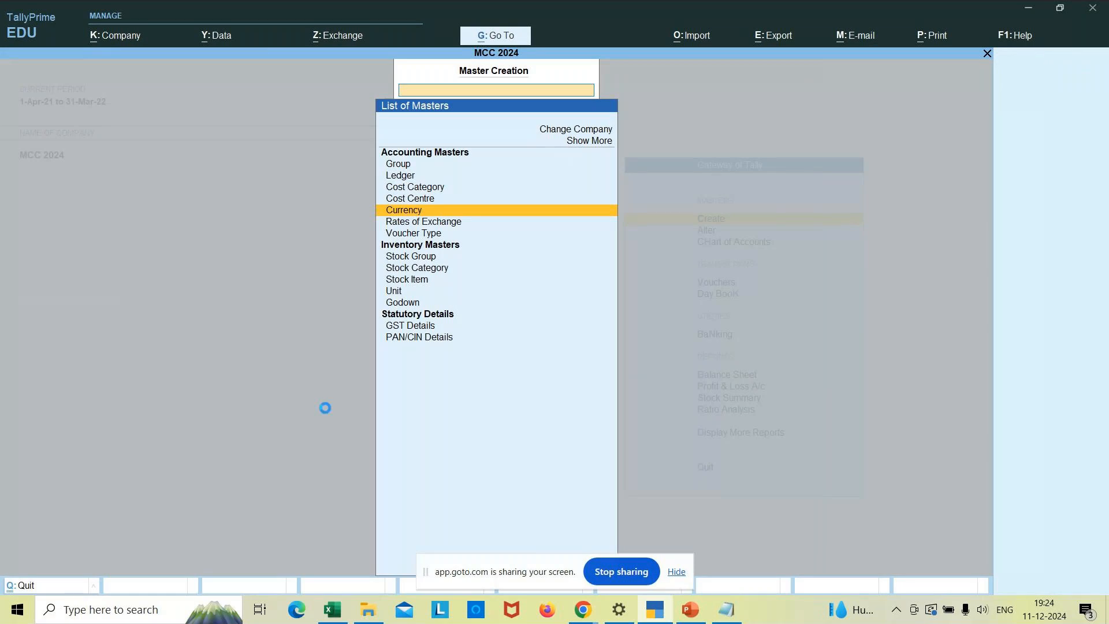
key("Up")
key("Up")
key("Up")
key("Escape")
key("Down")
key("Down")
key("Return")
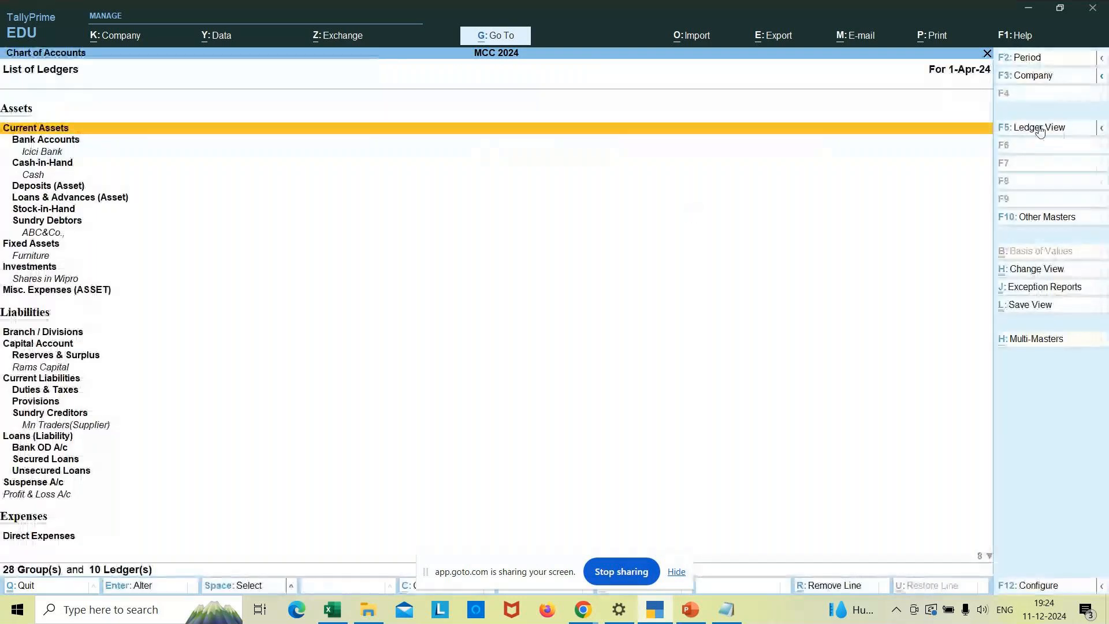
left_click(1038, 128)
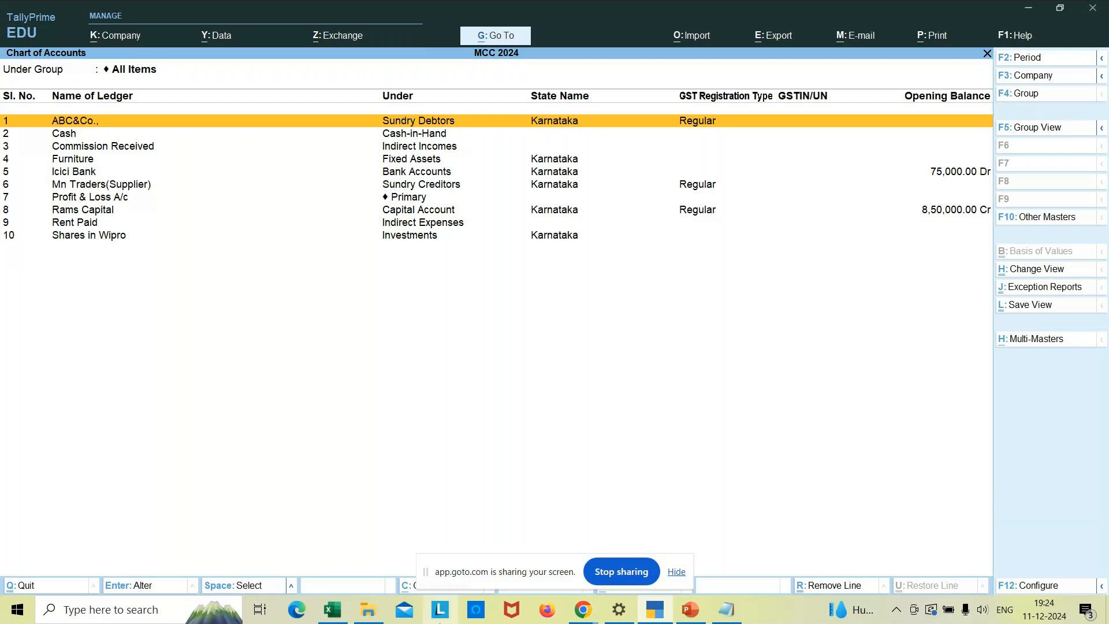
left_click(341, 609)
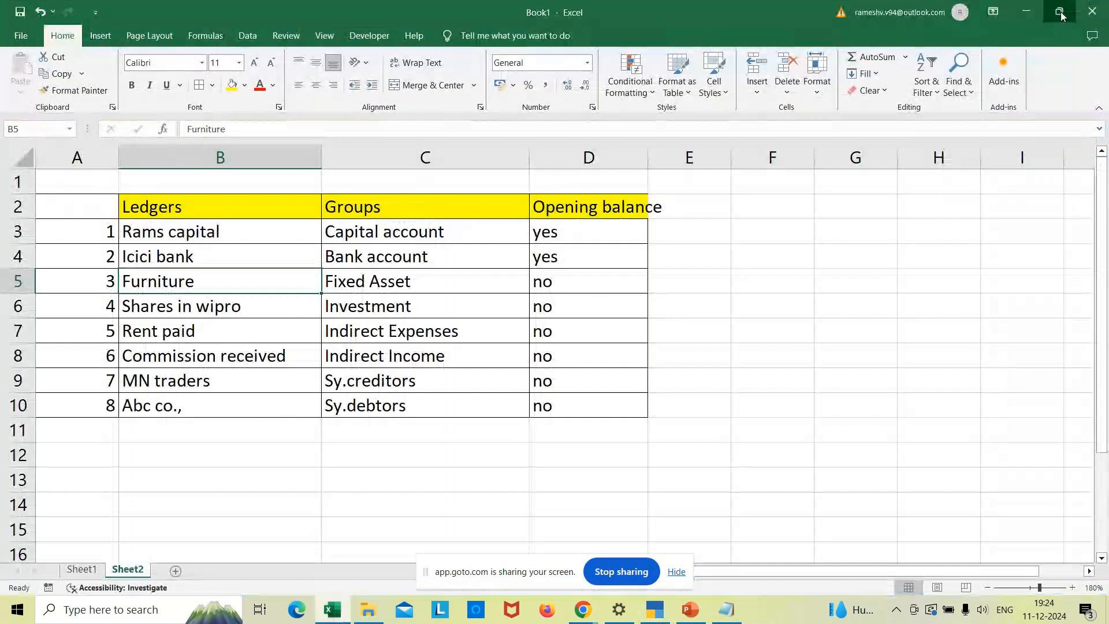
- Restore the Excel Ledgers workbook to a smaller window positioned below Tally's ledger list
left_click(1059, 11)
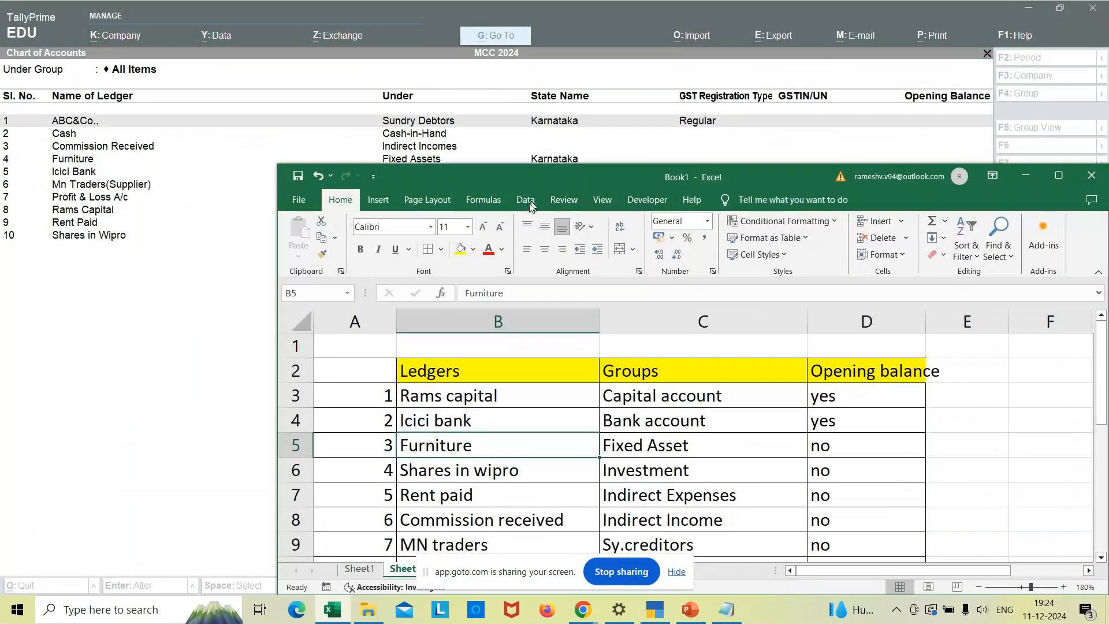
left_click_drag(550, 178, 438, 224)
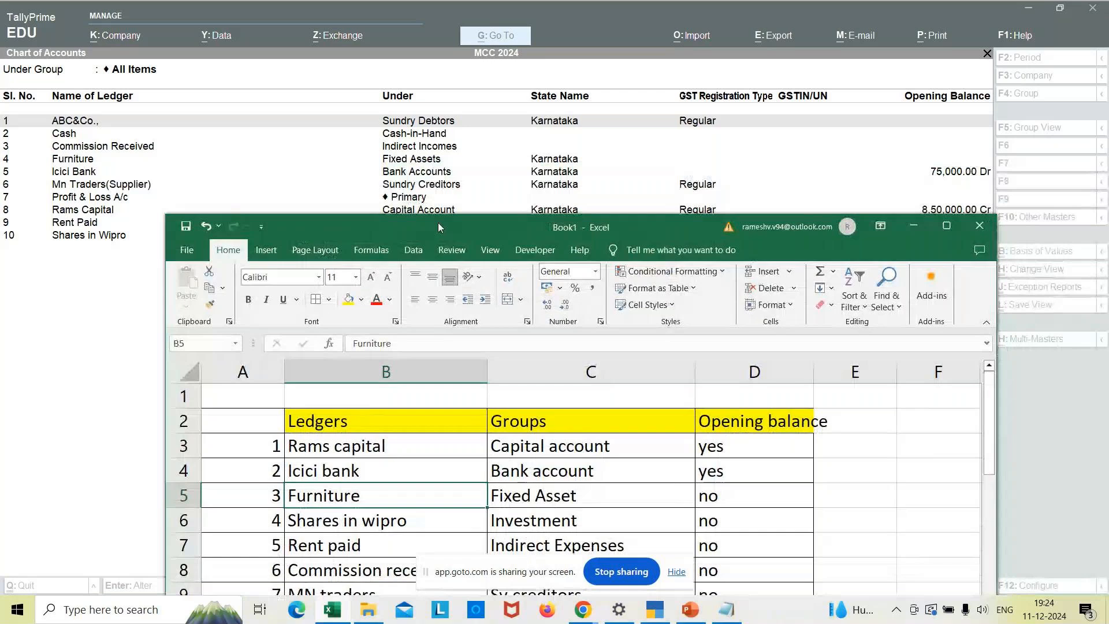
left_click_drag(459, 222, 430, 139)
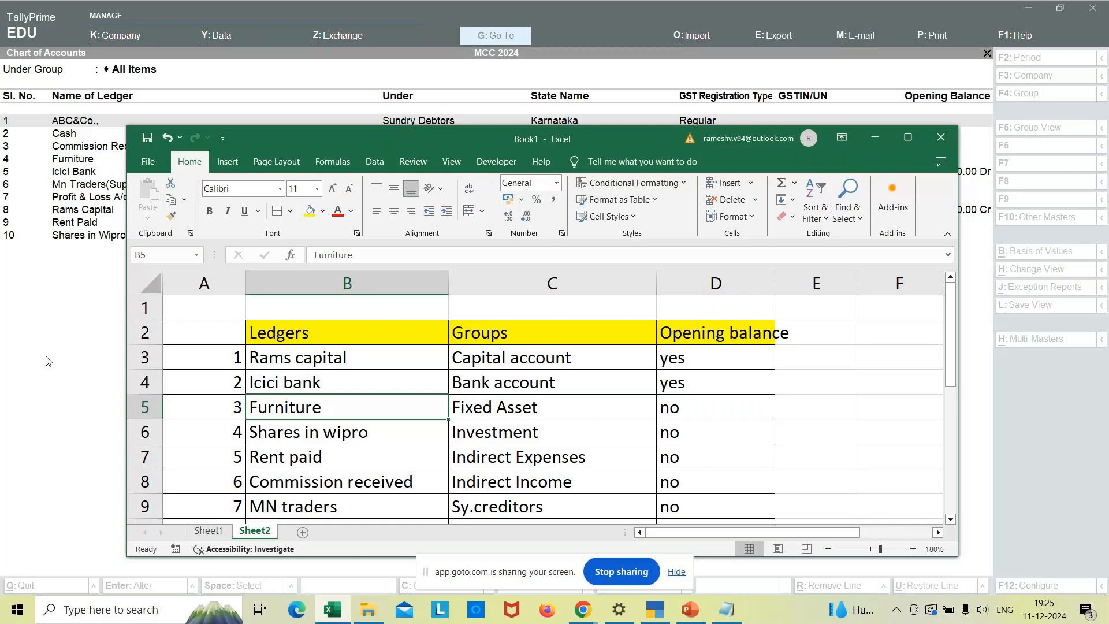
left_click_drag(128, 347, 260, 367)
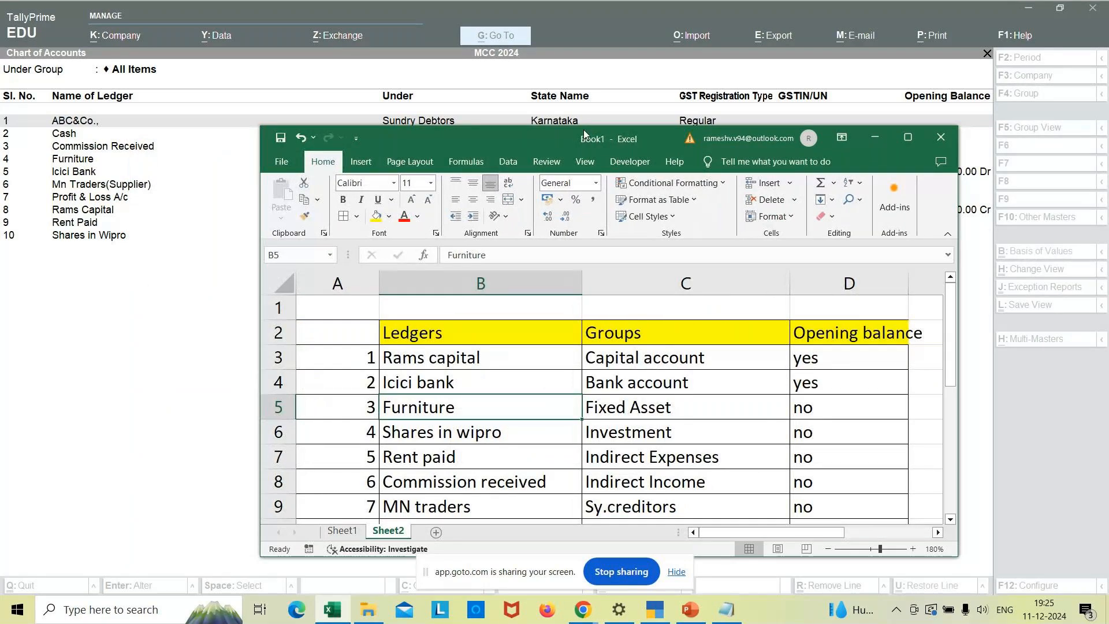
left_click_drag(590, 128, 490, 216)
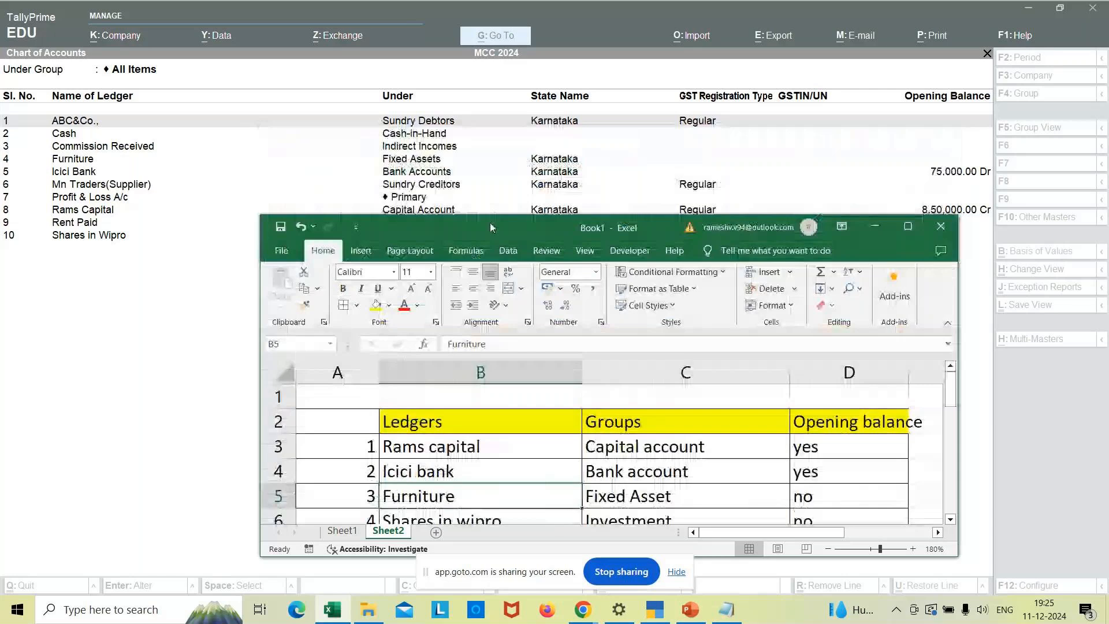
left_click_drag(490, 227, 275, 271)
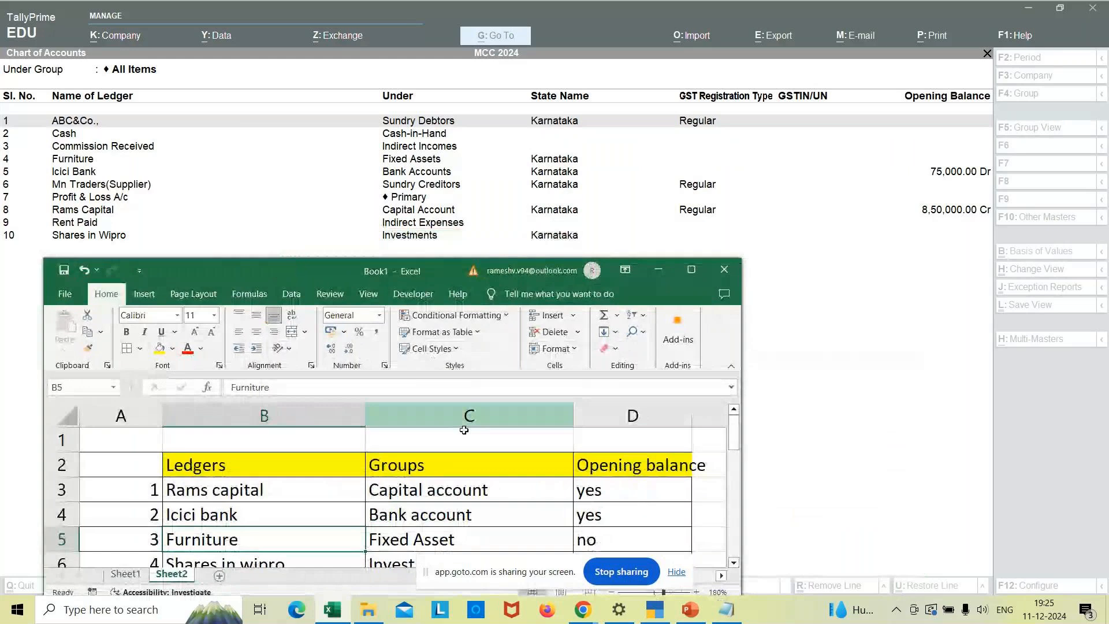
left_click(583, 610)
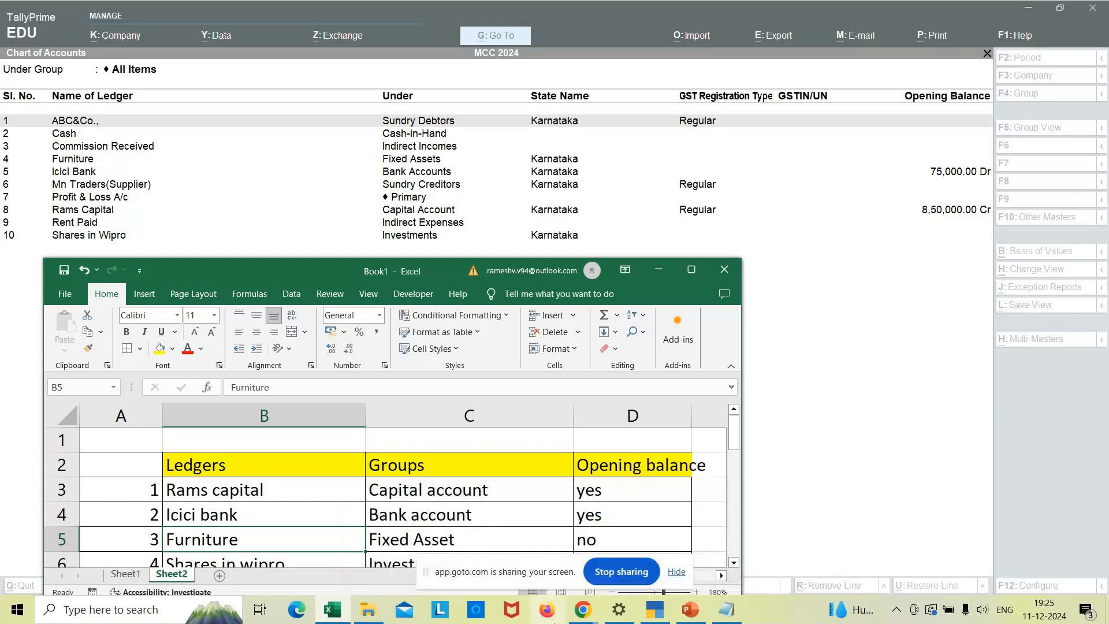
left_click(582, 612)
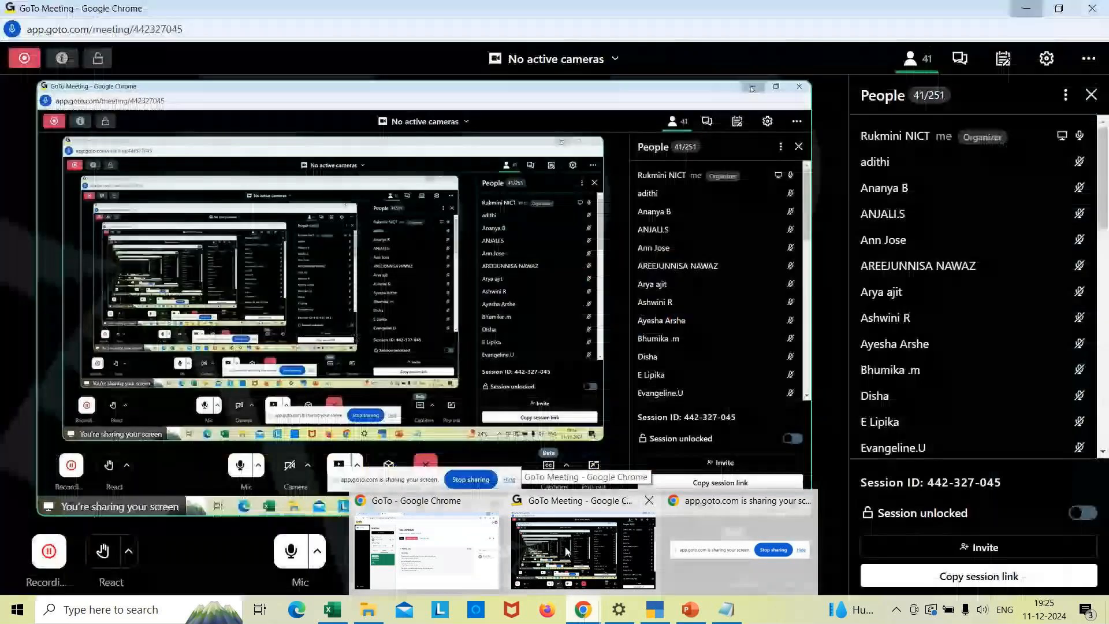
- Check the GoTo Meeting window, then bring the Notepad notes on groups and ledgers forward
left_click(565, 546)
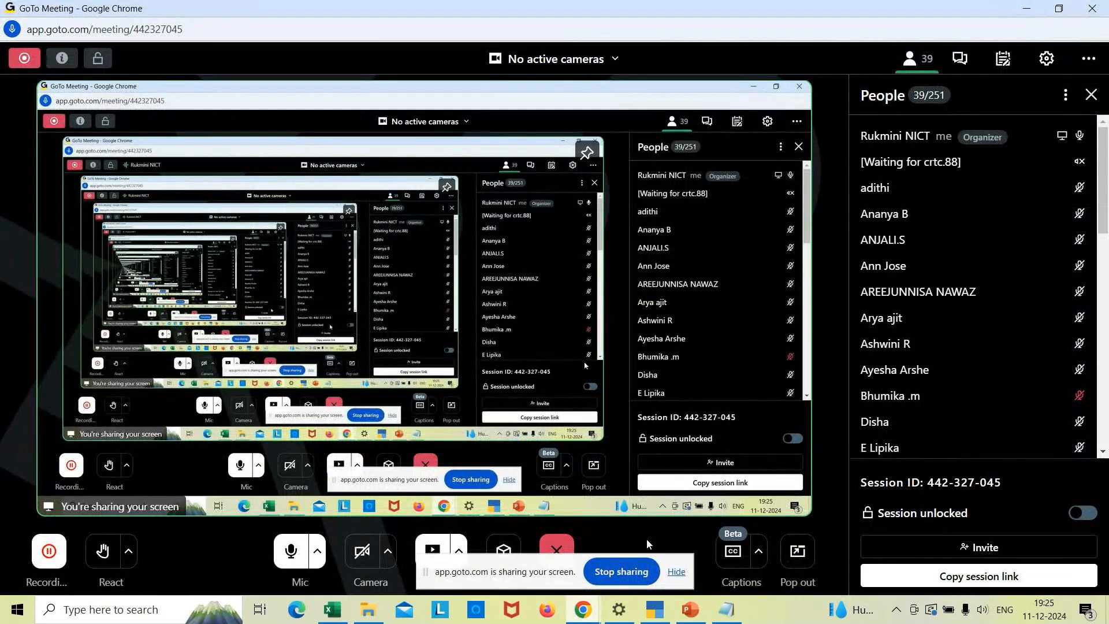
mouse_move(726, 617)
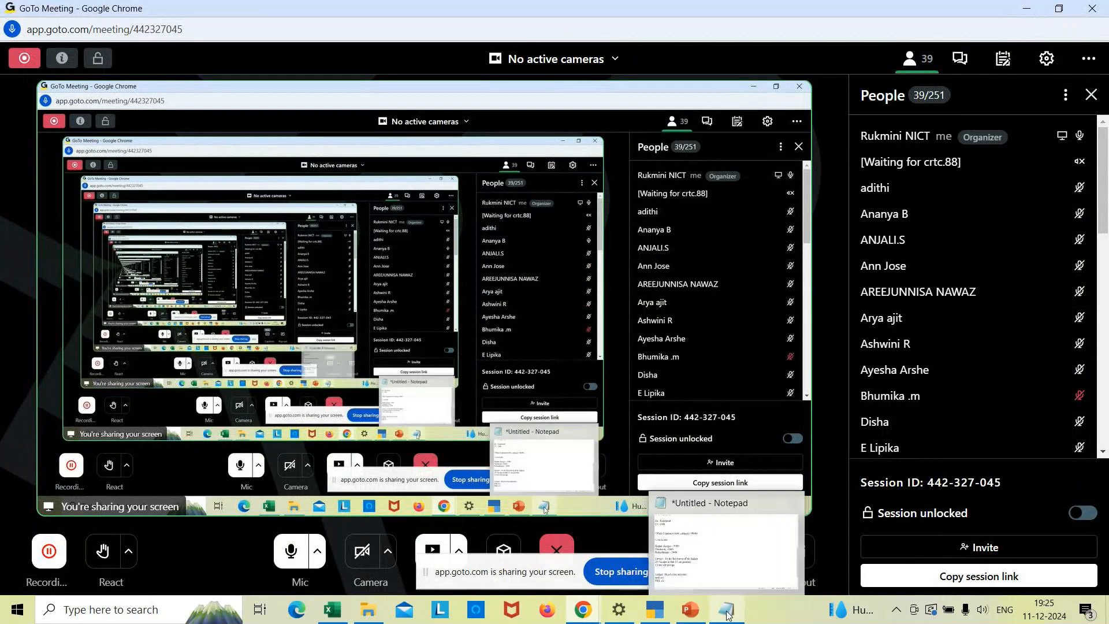
left_click(727, 615)
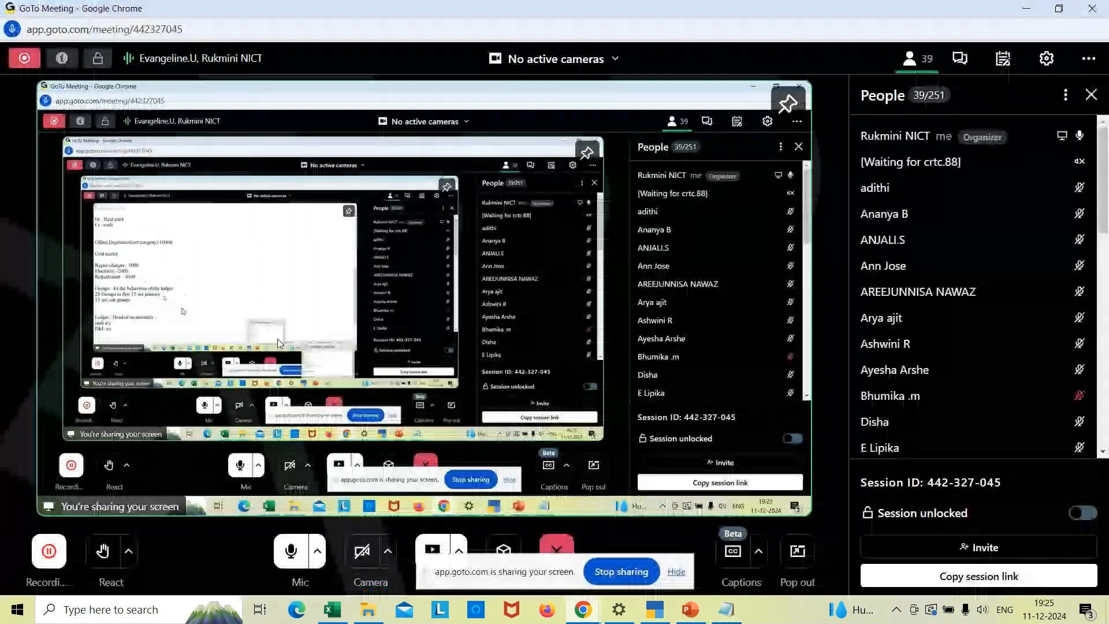
left_click(729, 608)
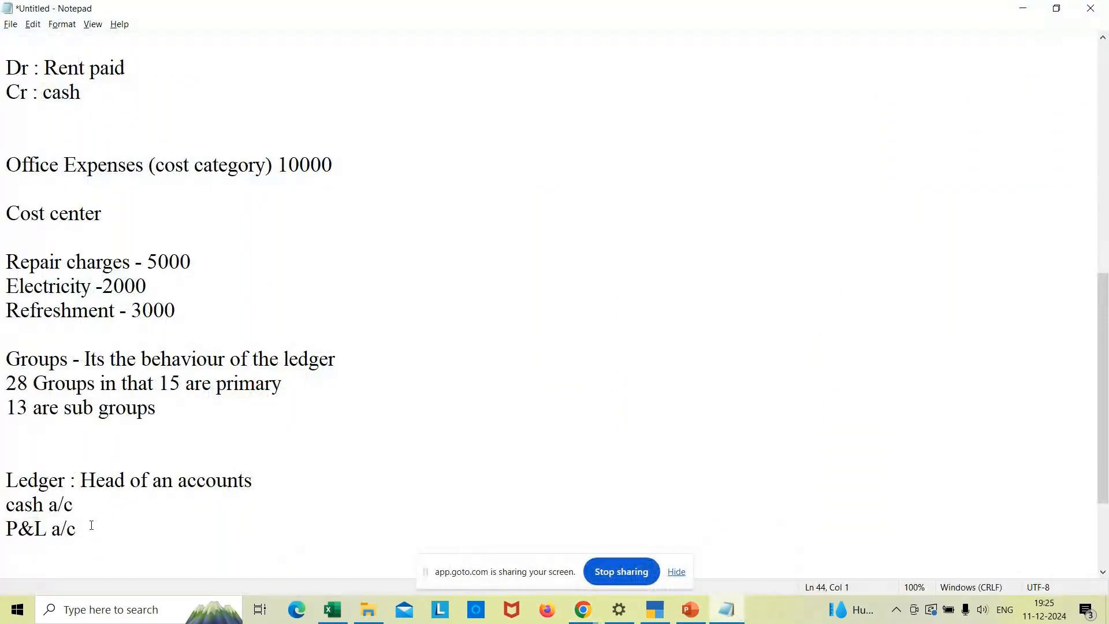
- Place the cursor on the P&L a/c line, then return to GoTo Meeting and TallyPrime
left_click(19, 537)
mouse_move(590, 617)
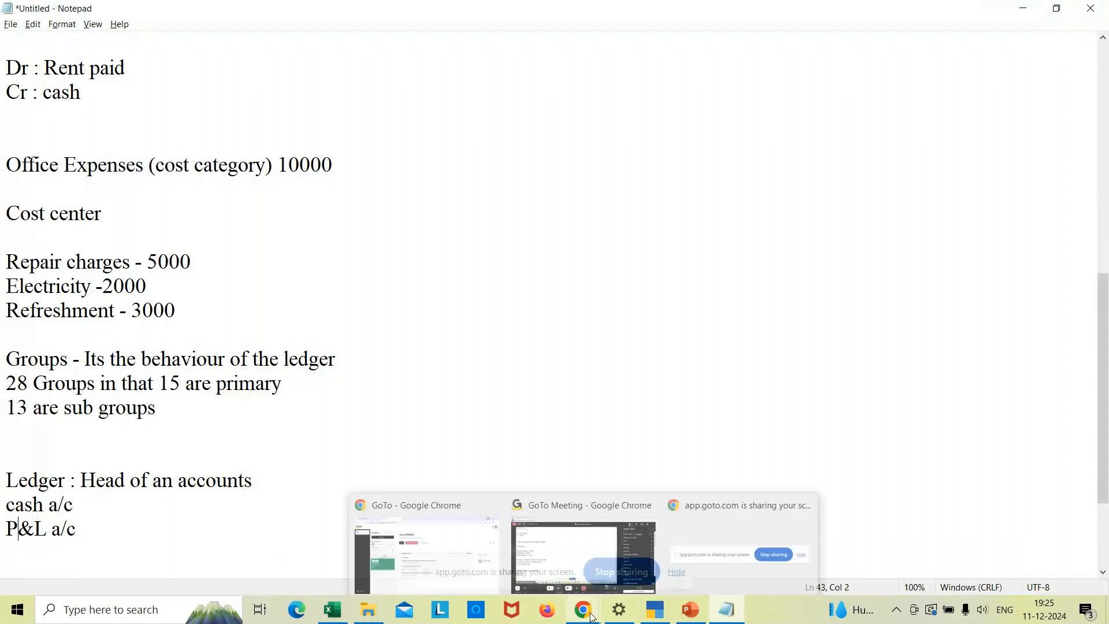
left_click(605, 556)
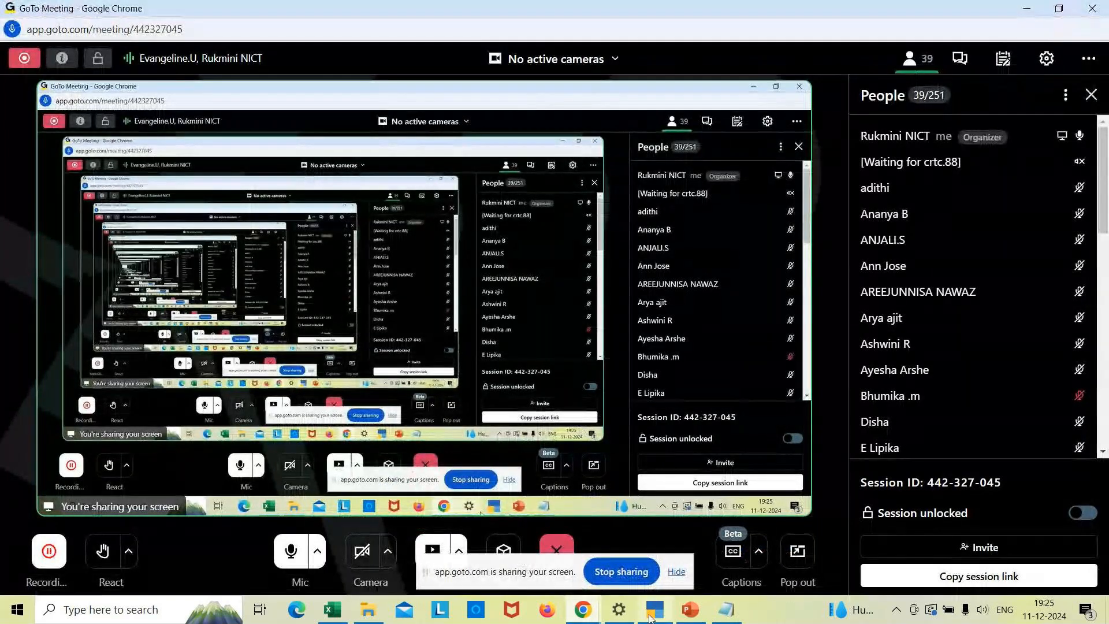
mouse_move(655, 618)
mouse_move(732, 618)
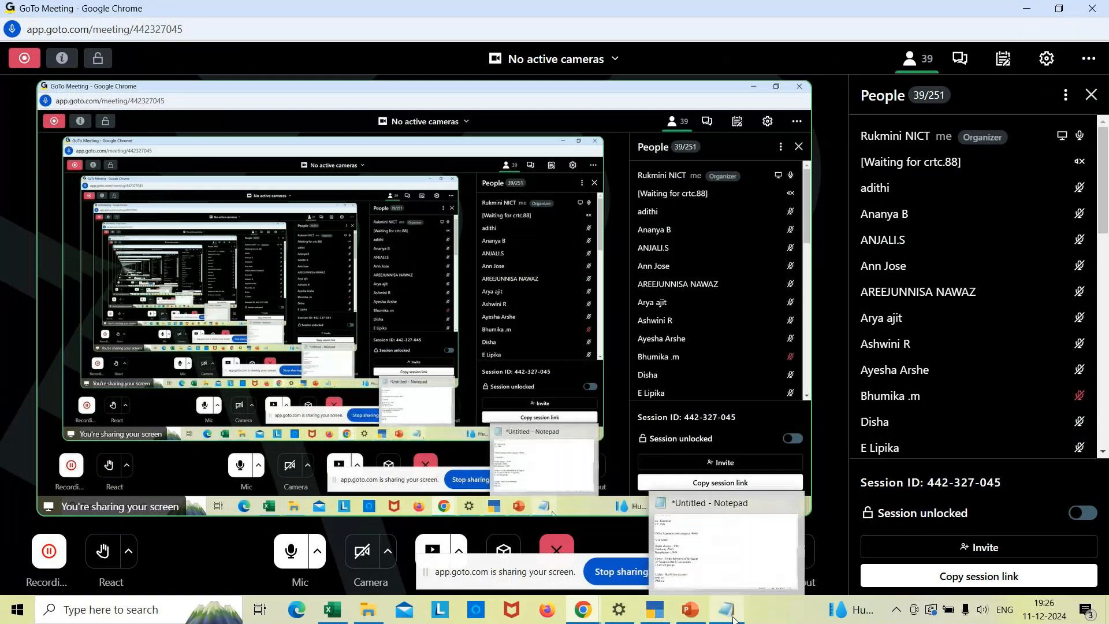
left_click(654, 614)
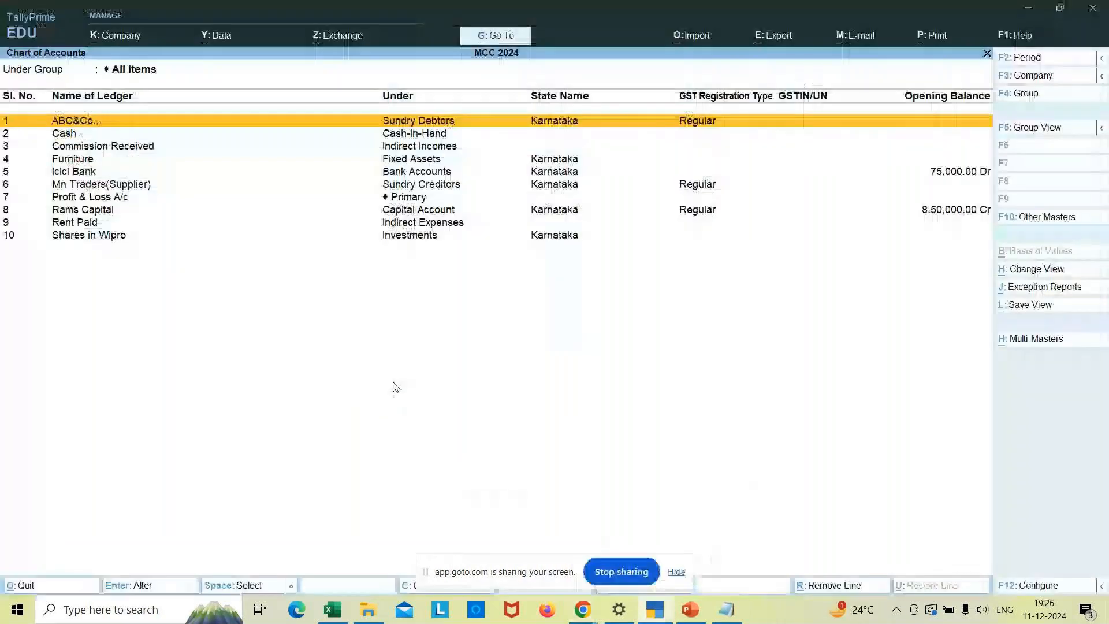
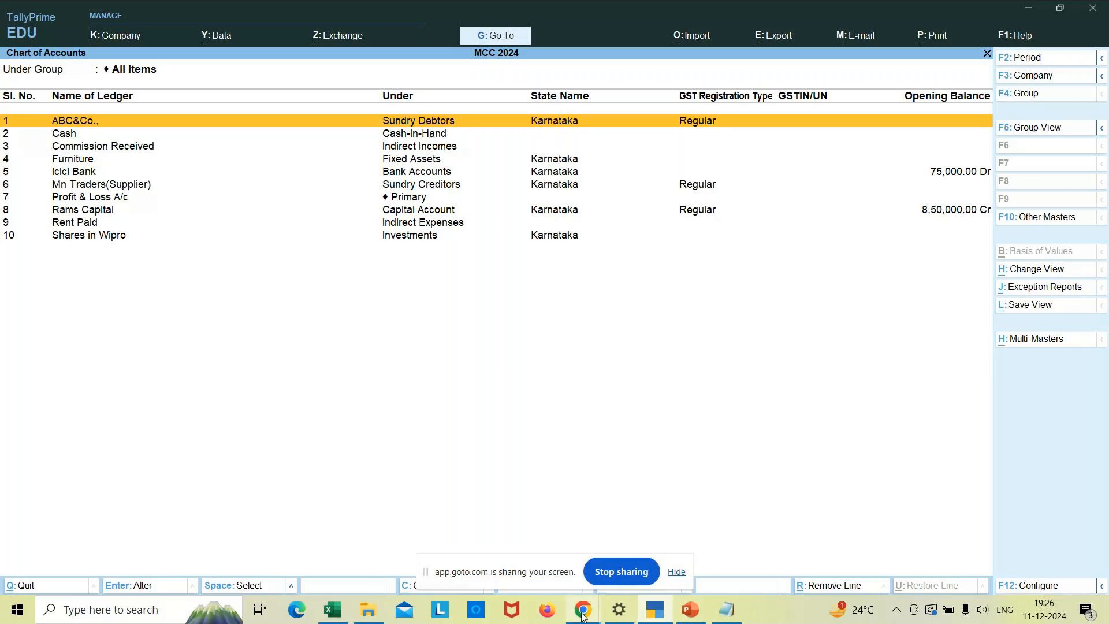
- Check the GoTo Meeting window, then bring the Book1 Excel workbook to the front
mouse_move(582, 615)
mouse_move(576, 553)
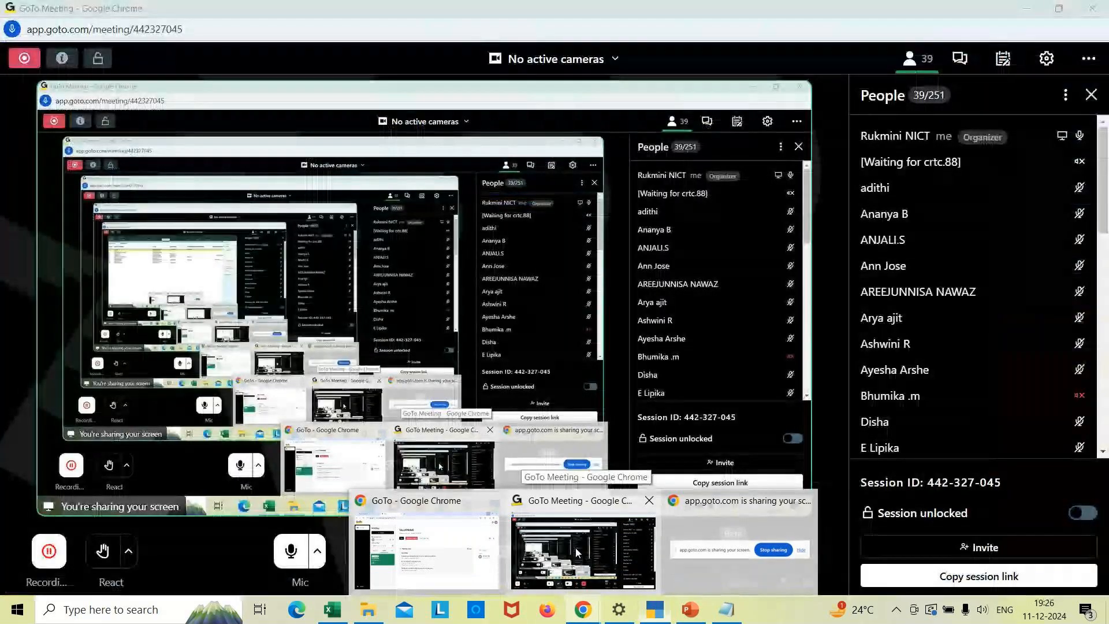
left_click(575, 547)
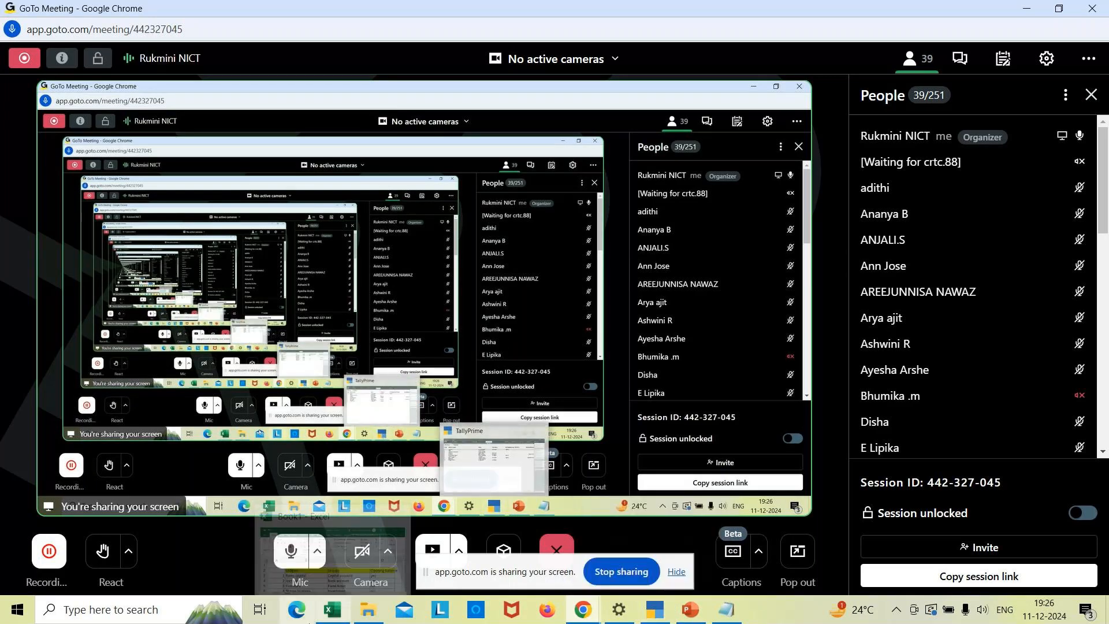
mouse_move(343, 615)
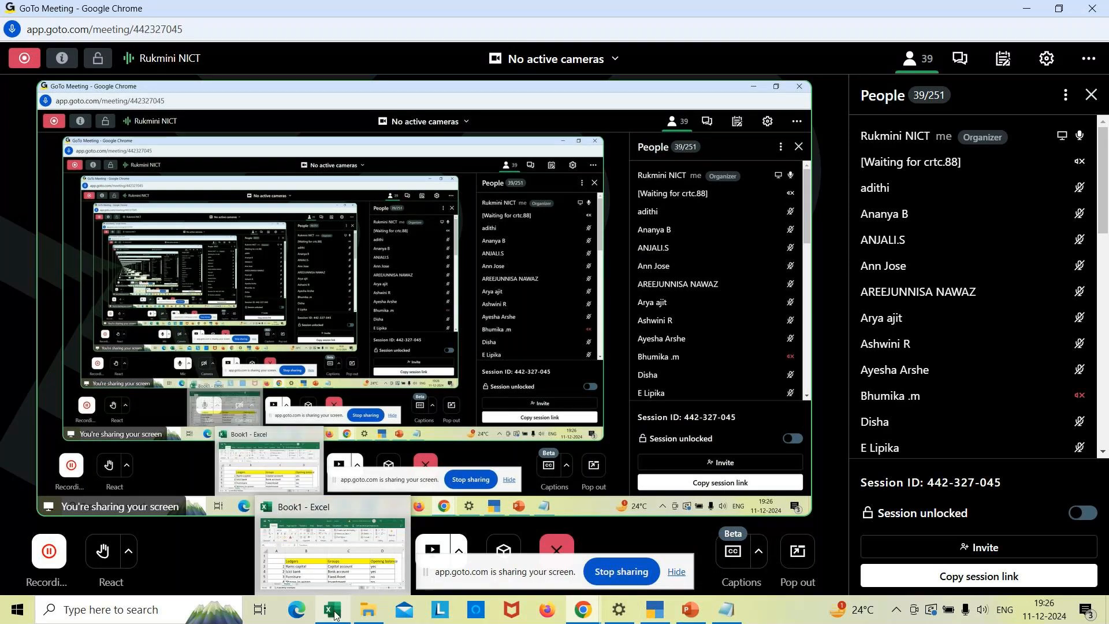
left_click(342, 614)
- Maximize Excel to review the Sheet2 ledgers, groups and opening balances, then show Chrome's window previews
left_click(693, 270)
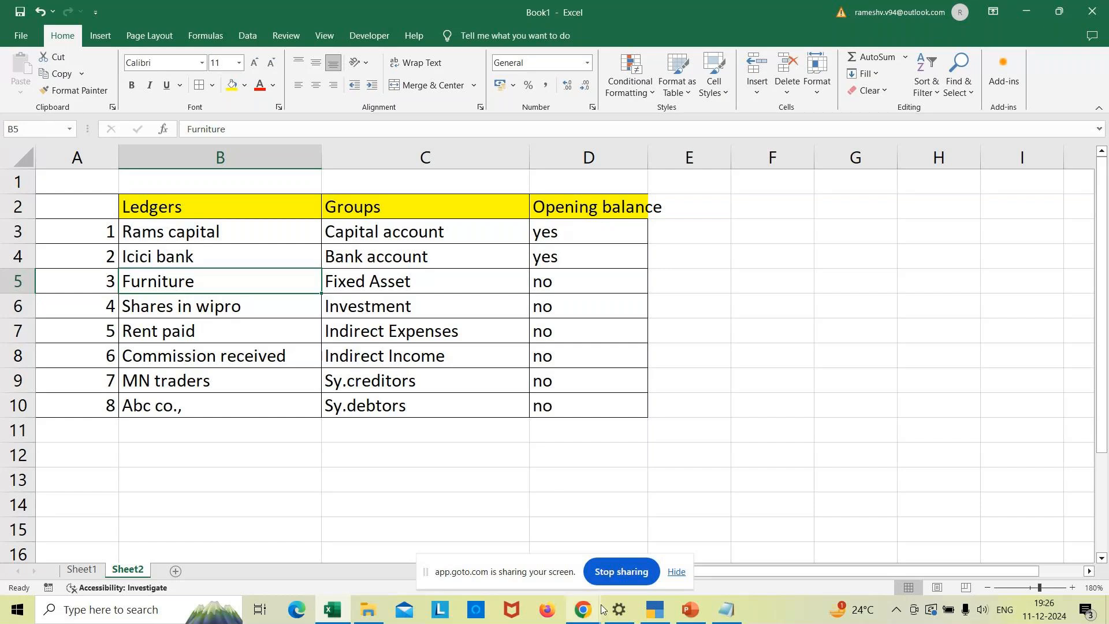
mouse_move(602, 609)
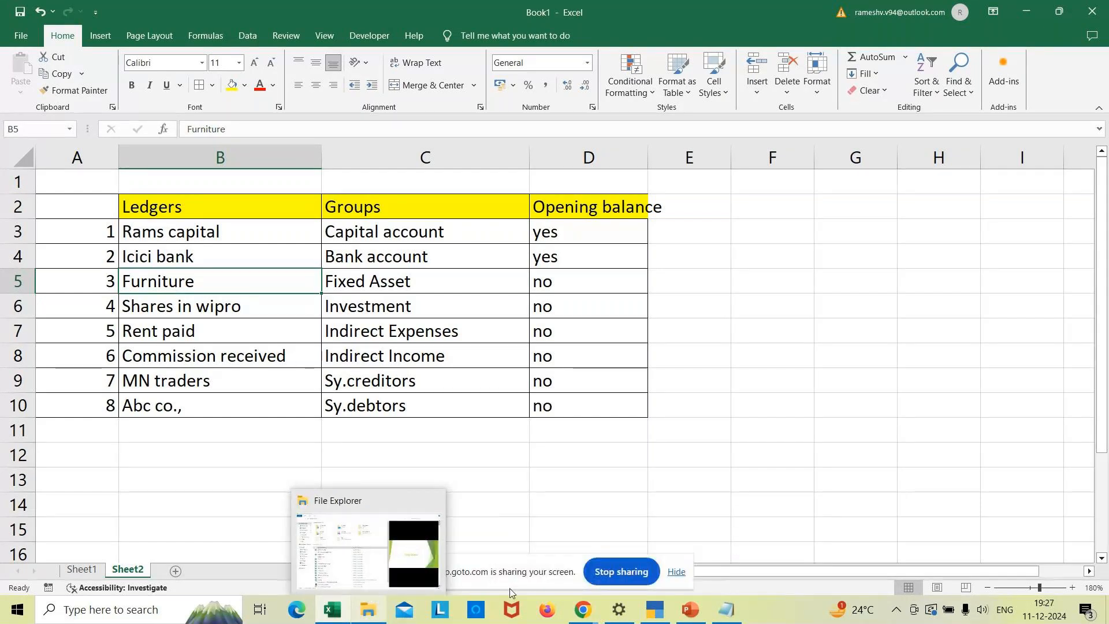
left_click(585, 613)
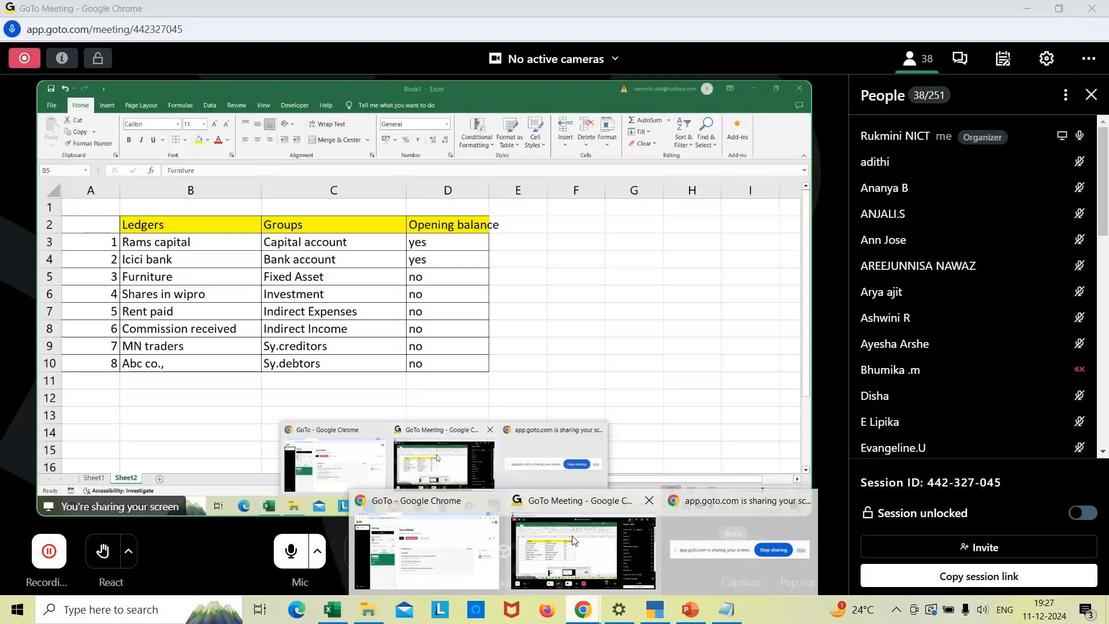
- Glance at the shared GoTo Meeting view, then bring TallyPrime forward
left_click(573, 540)
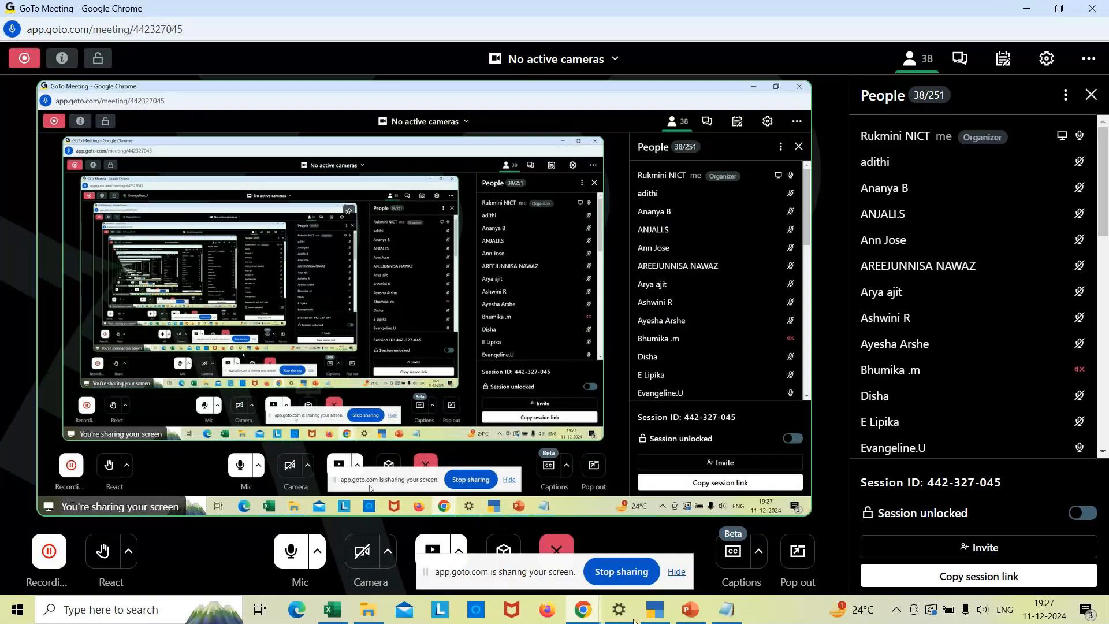
left_click(654, 611)
- Leave Chart of Accounts and open the Furniture ledger through Alter > Ledger
key("Escape")
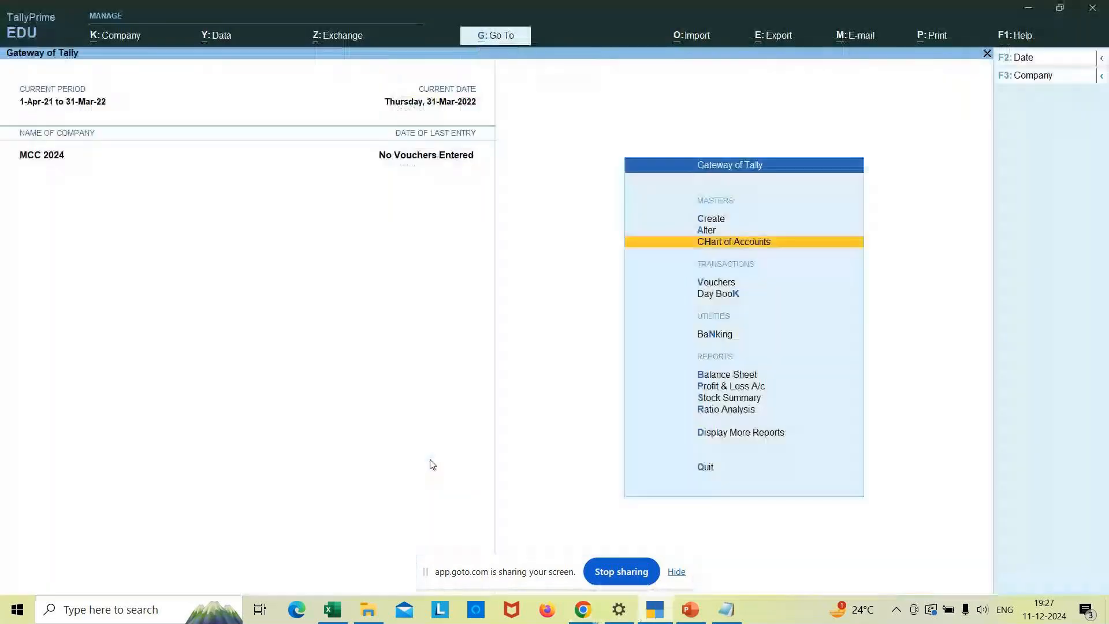
key("Up")
key("Return")
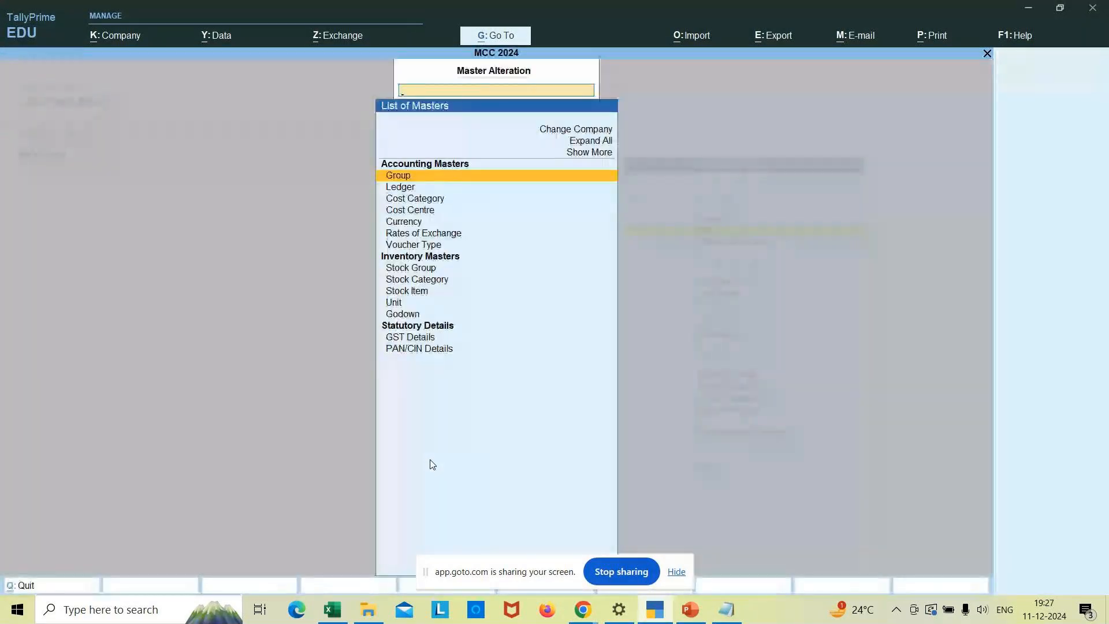
key("Down")
key("Return")
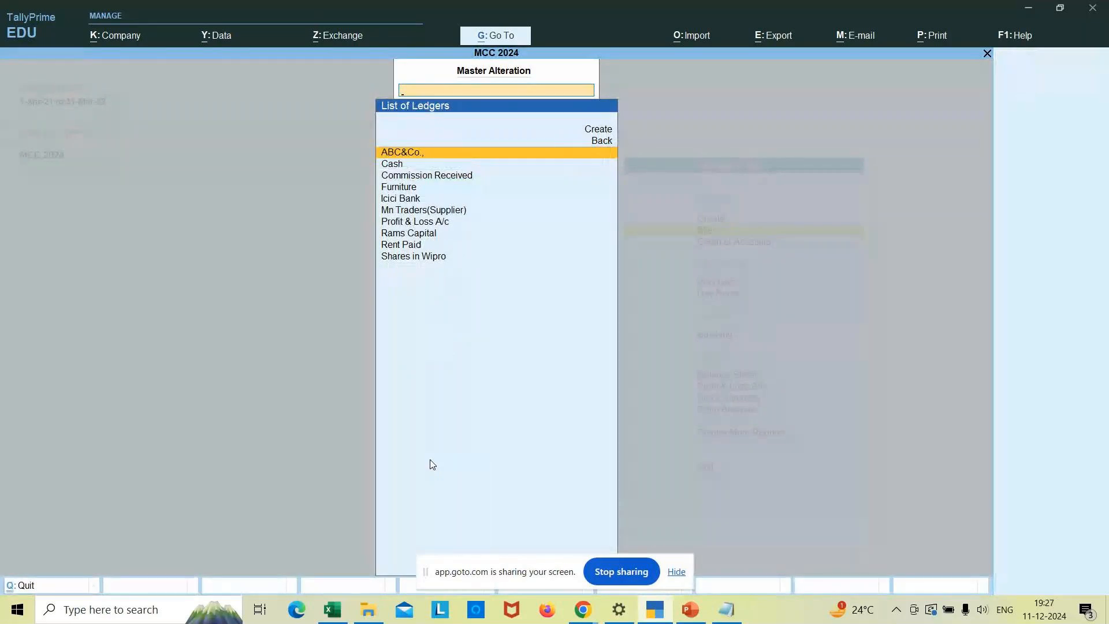
key("Down")
key("Down")
key("Down")
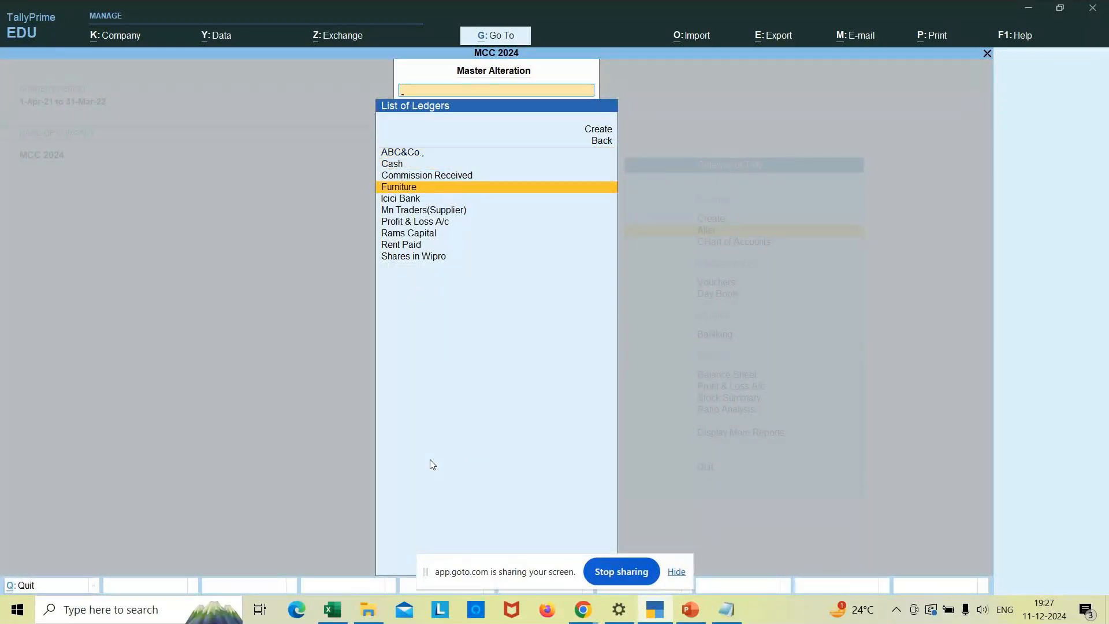
key("Return")
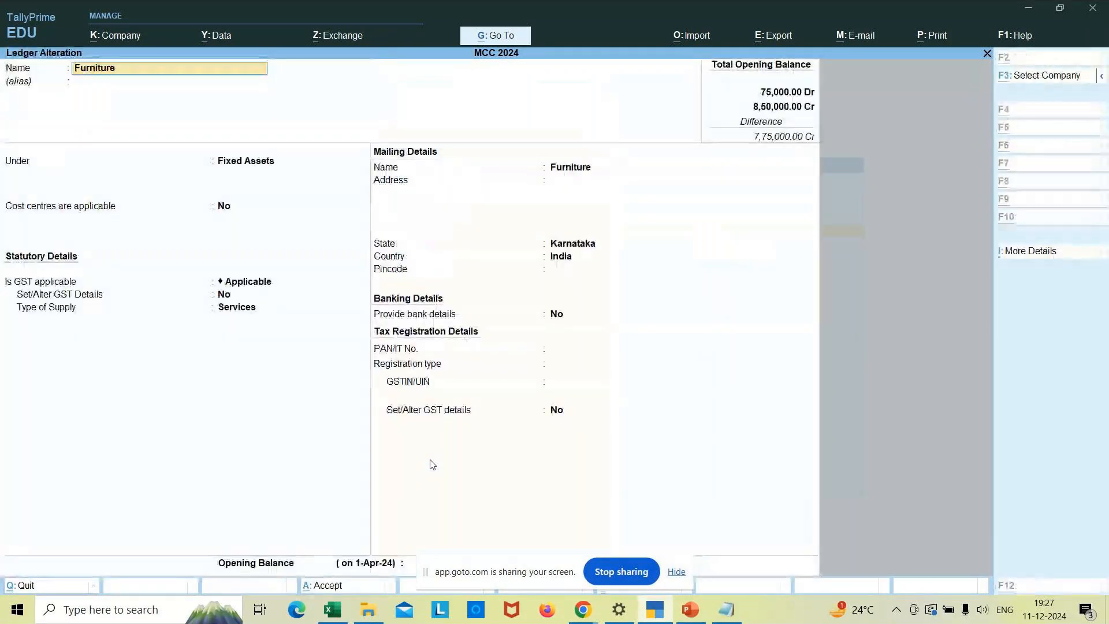
- Delete the Furniture ledger with Alt+D and return to the Gateway of Tally
key("alt+d")
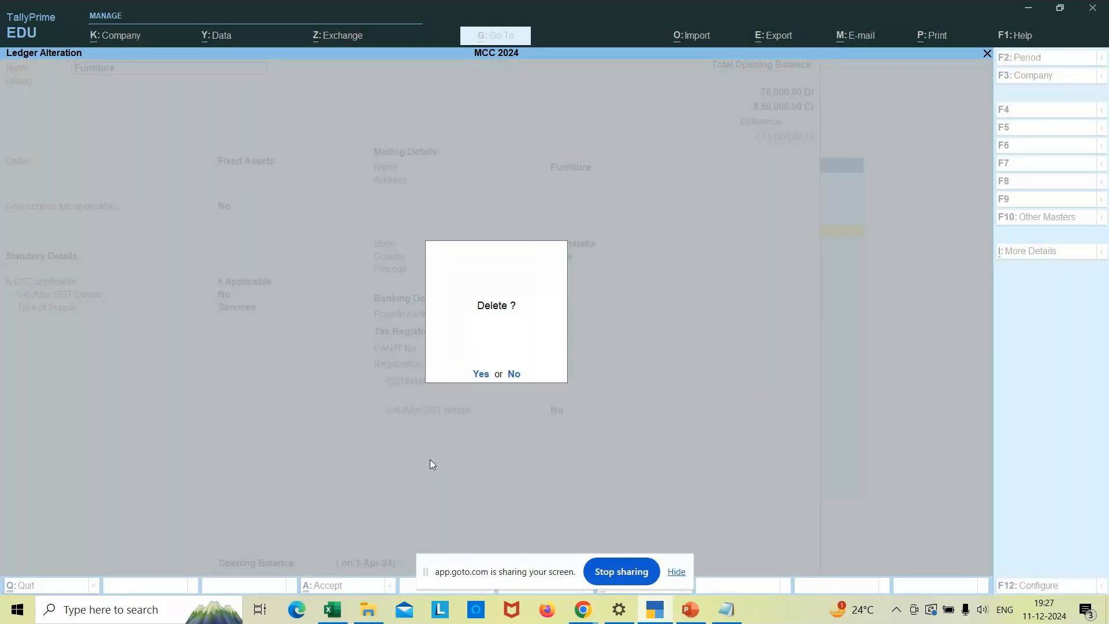
key("Return")
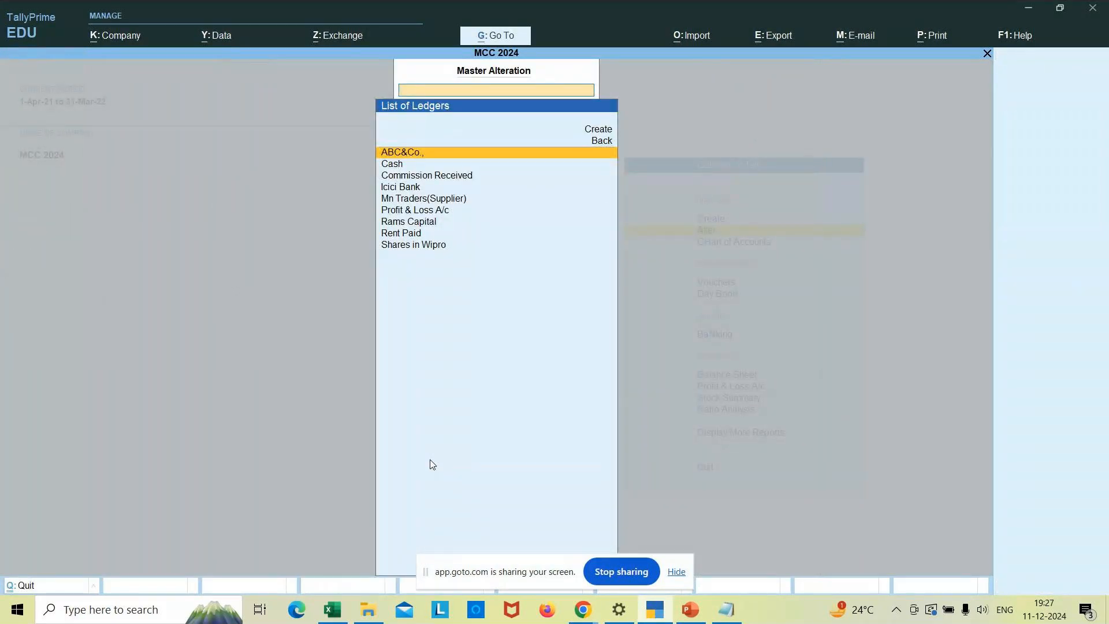
key("Escape")
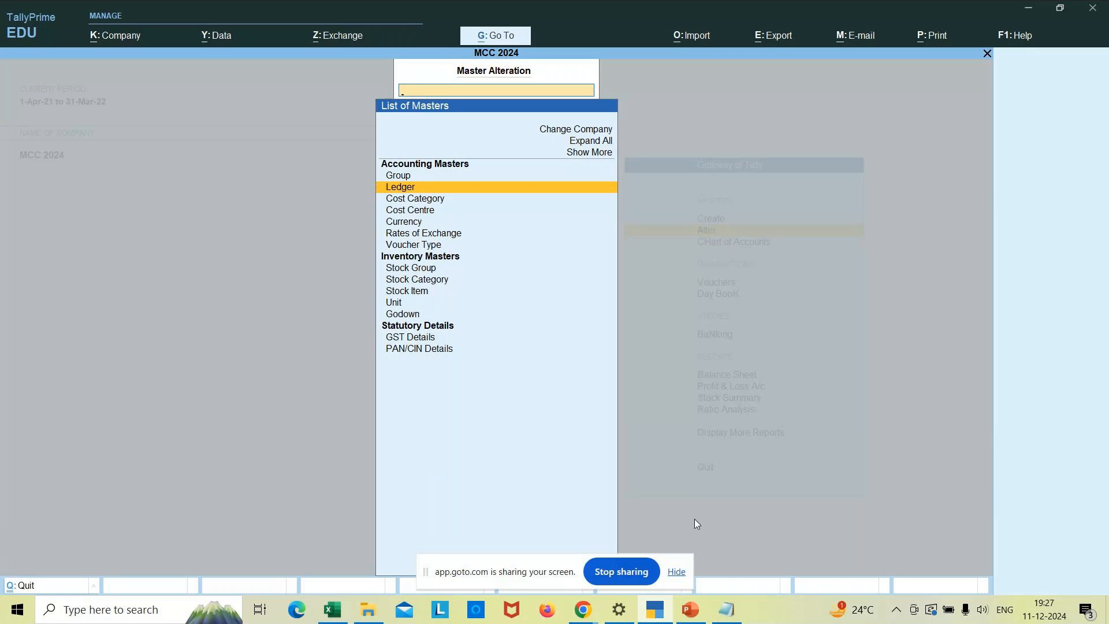
key("Escape")
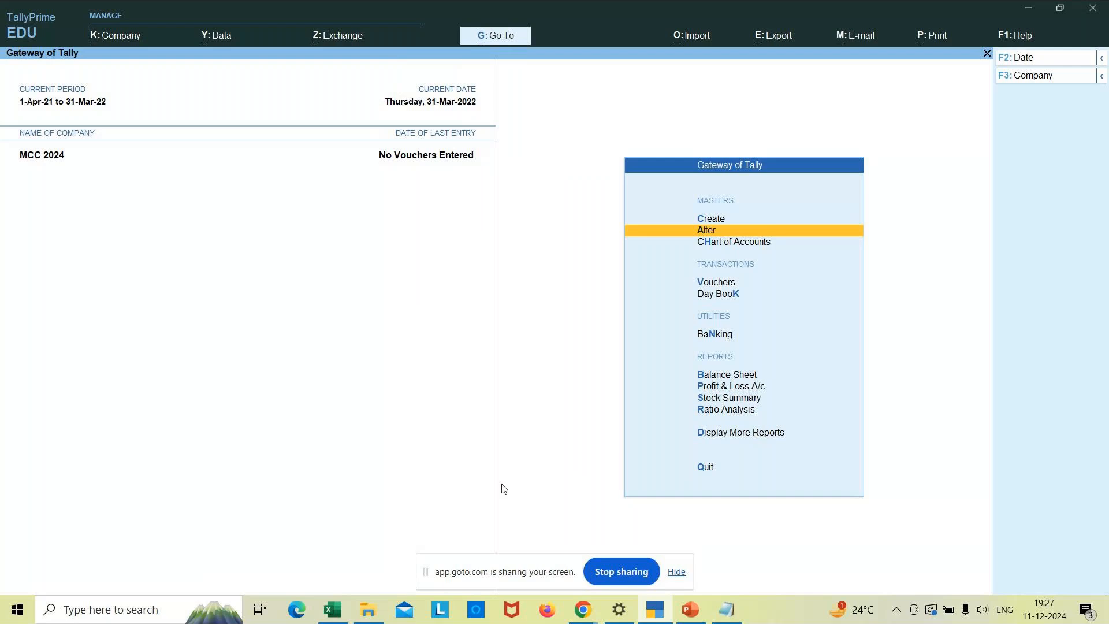
- Return to GoTo Meeting, mute the microphone, and bring up the Leave options
left_click(581, 614)
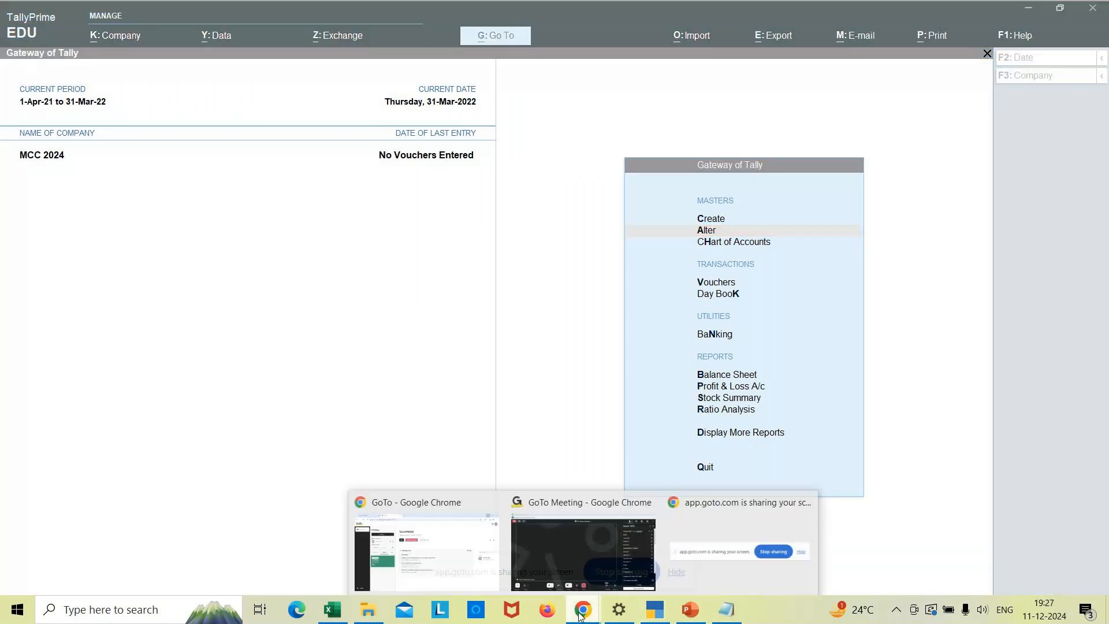
left_click(524, 550)
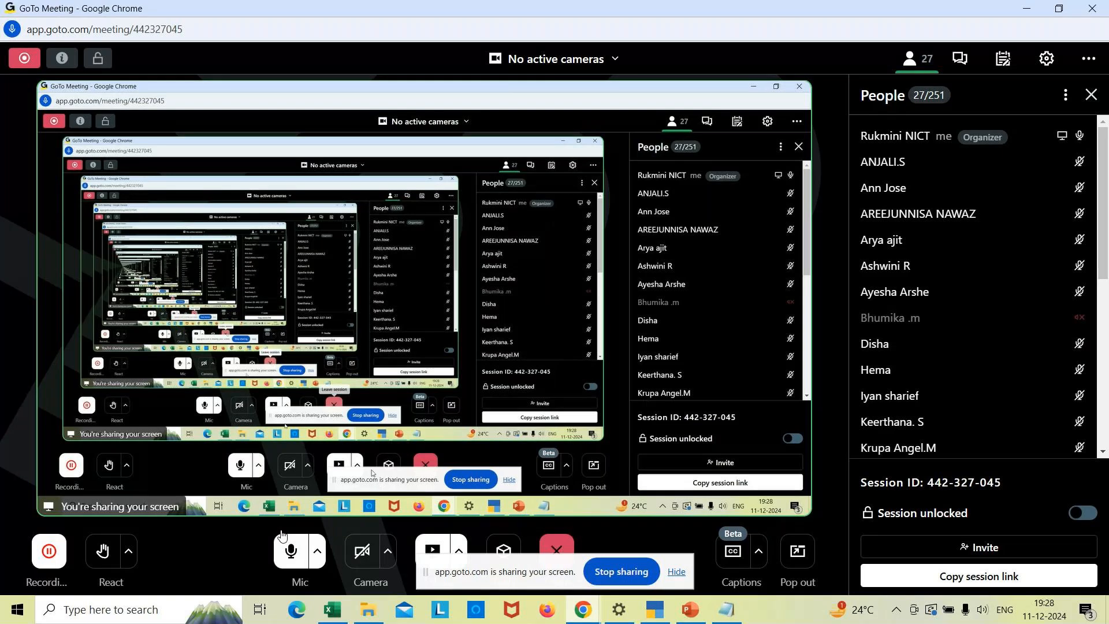
left_click(295, 552)
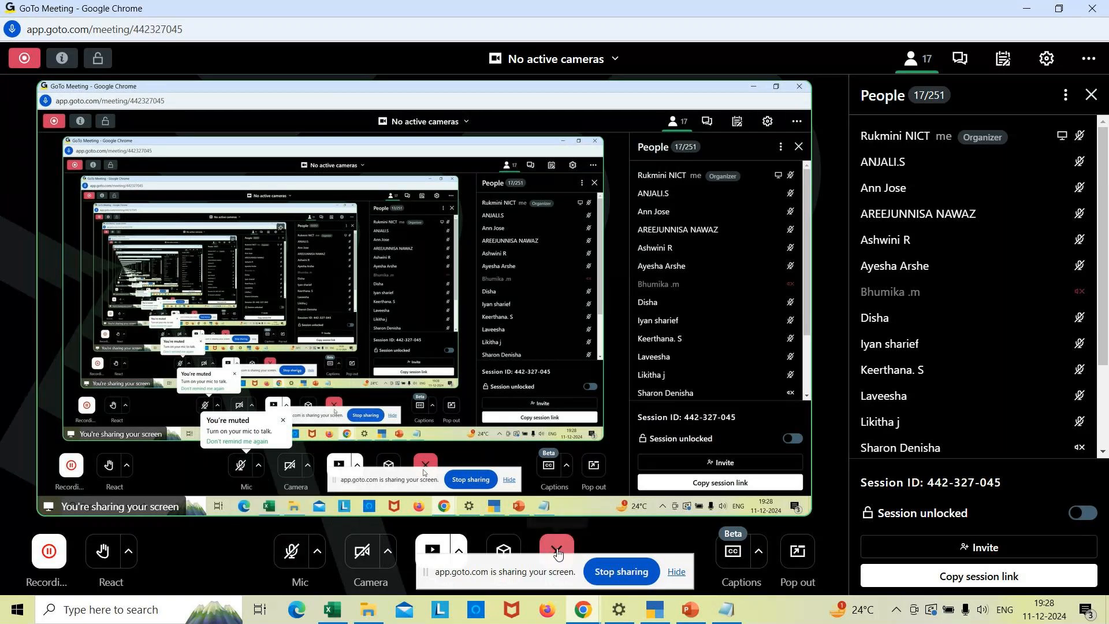
left_click(560, 551)
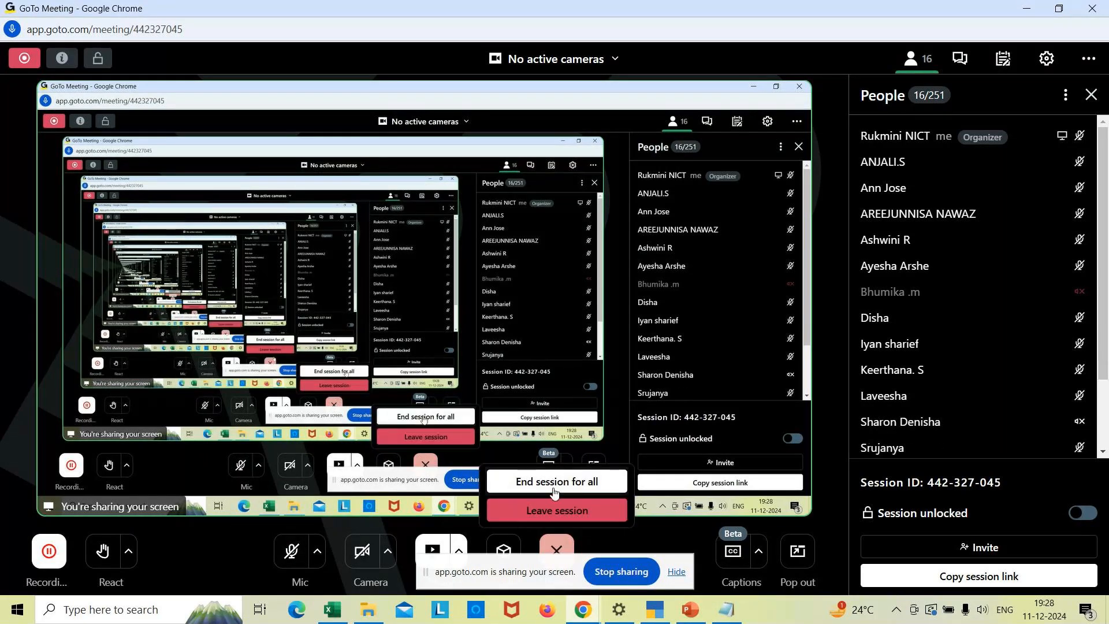